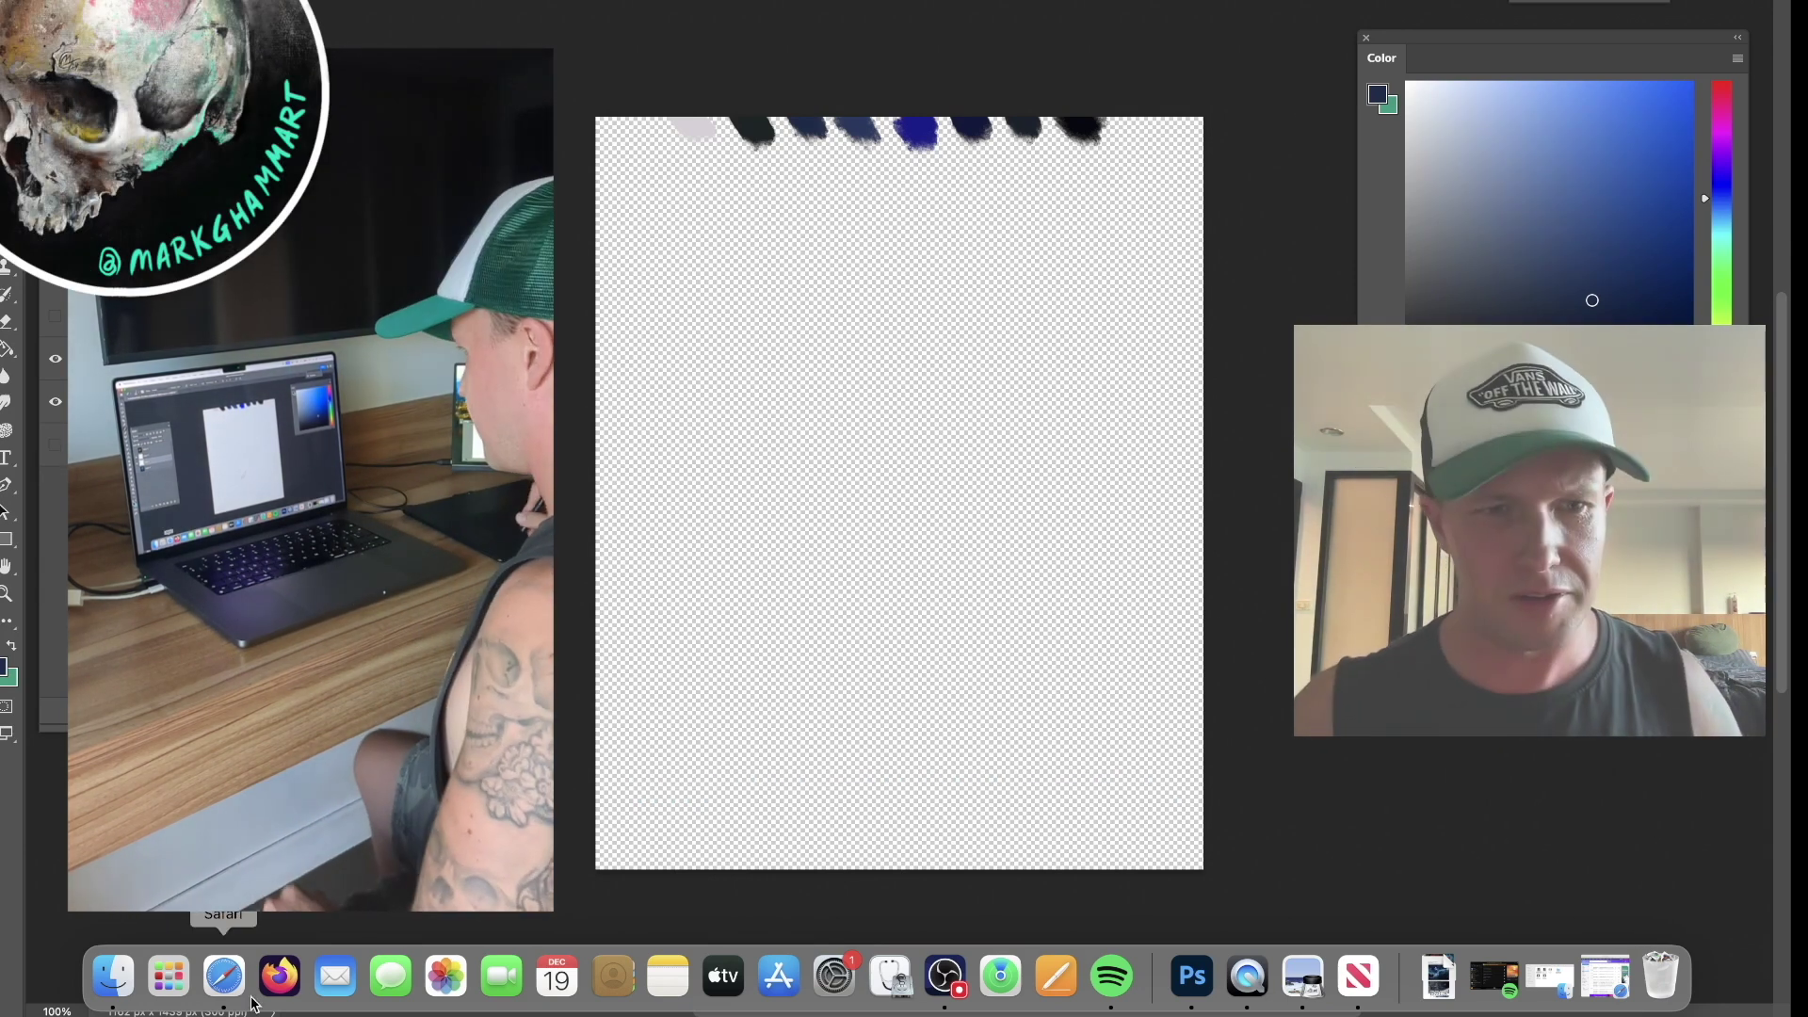
# Switch to Safari, prepare the 25-minute online countdown timer, and move its window to the second display.
pyautogui.click(223, 976)
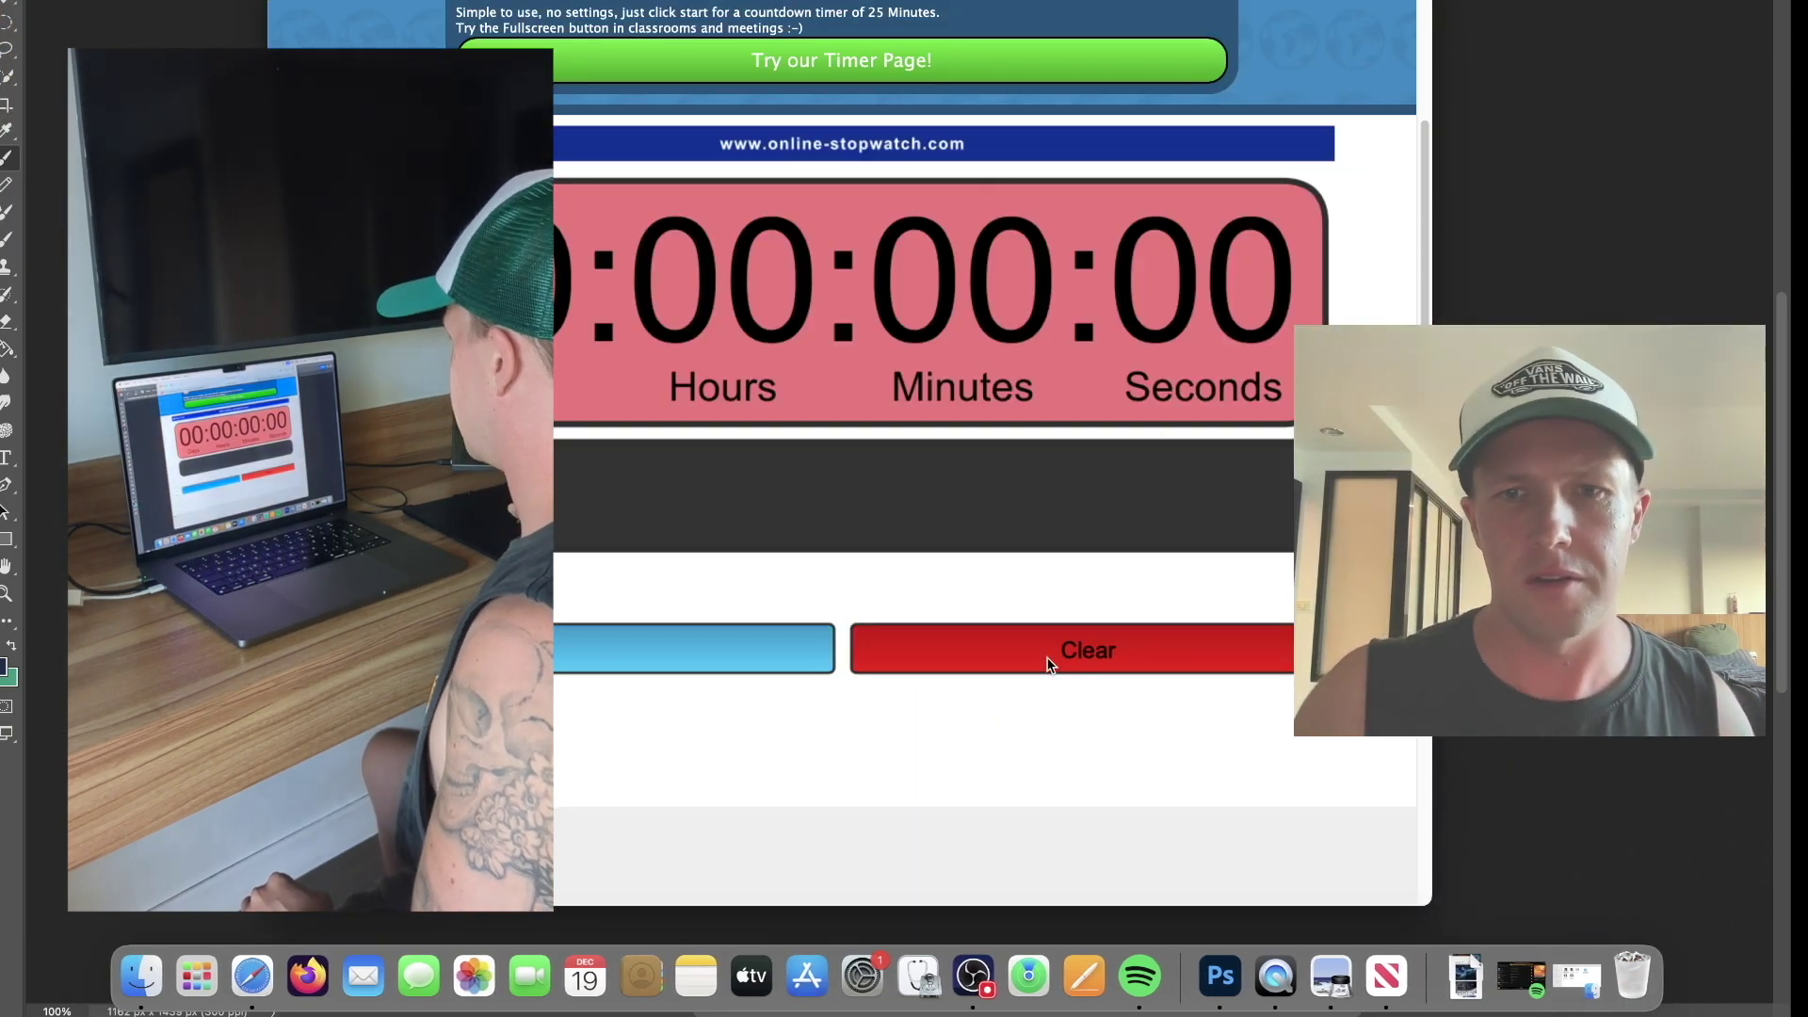
pyautogui.click(1051, 659)
pyautogui.moveTo(659, 2); pyautogui.dragTo(1806, 38)
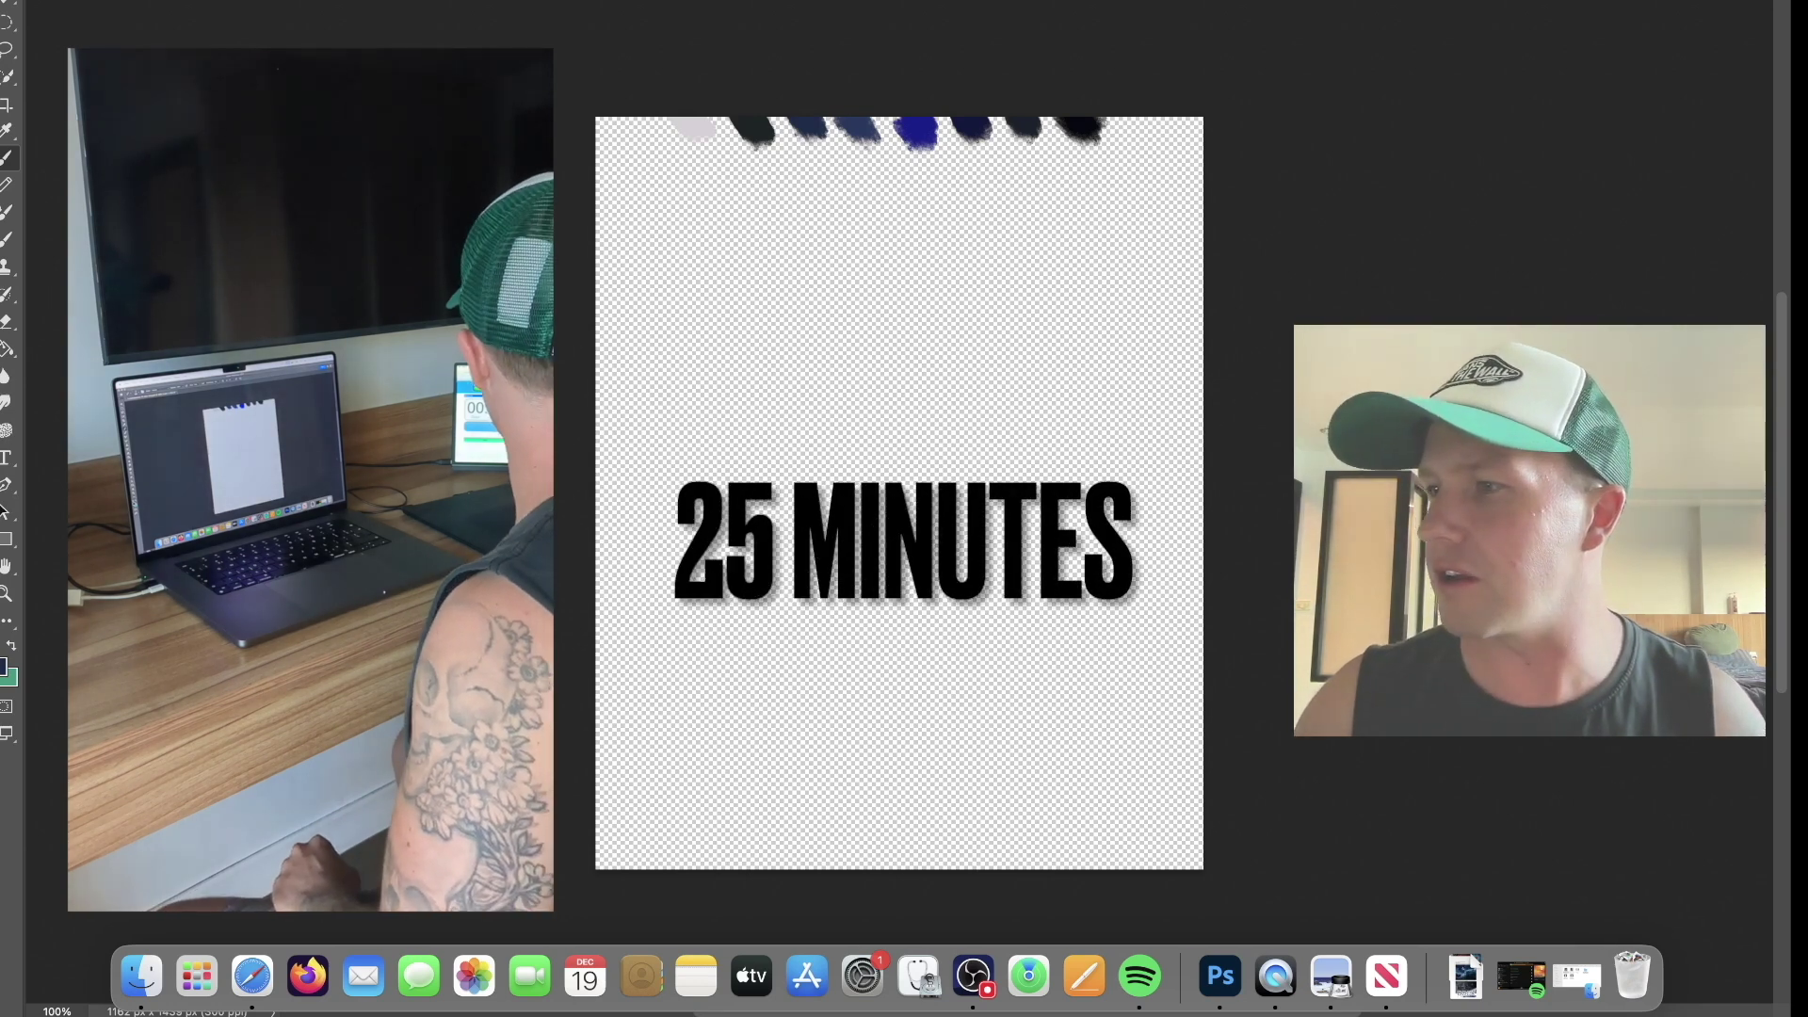
pyautogui.click(653, 458)
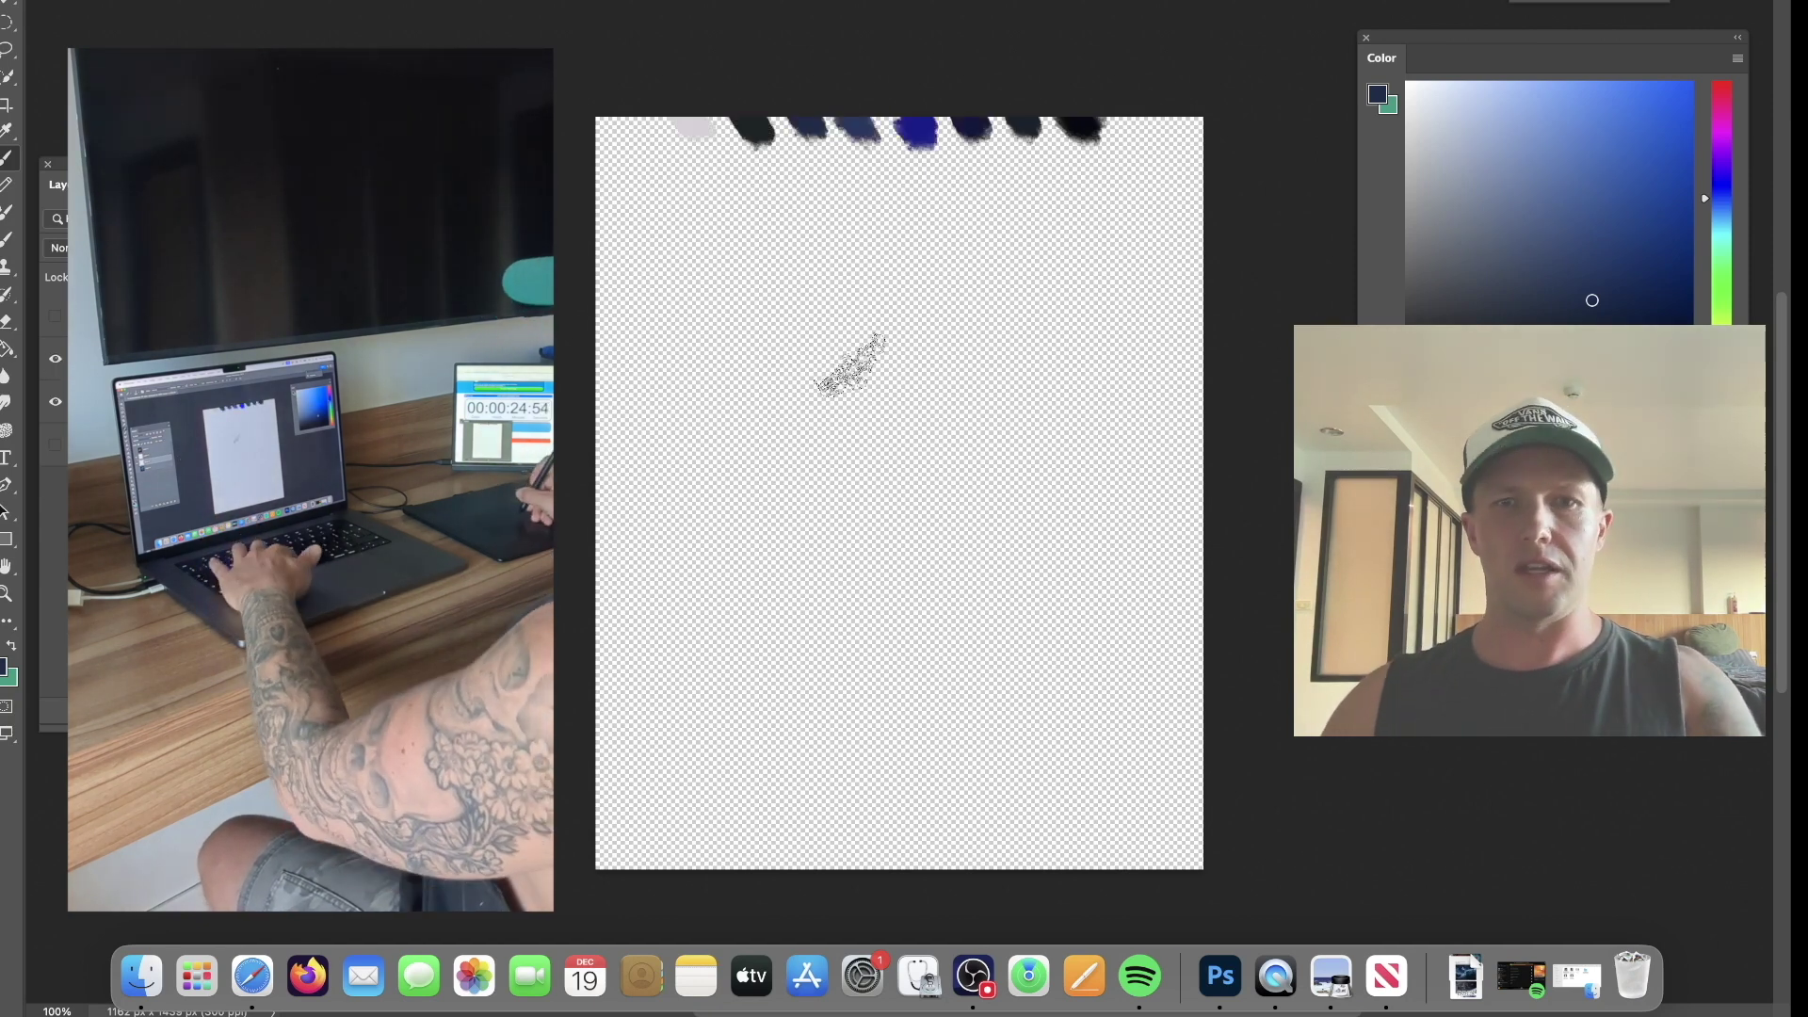
# Choose the Sampled Brush 10 13 preset and fill the canvas with the muted blue sampled from the fourth palette swatch.
pyautogui.rightClick(885, 356)
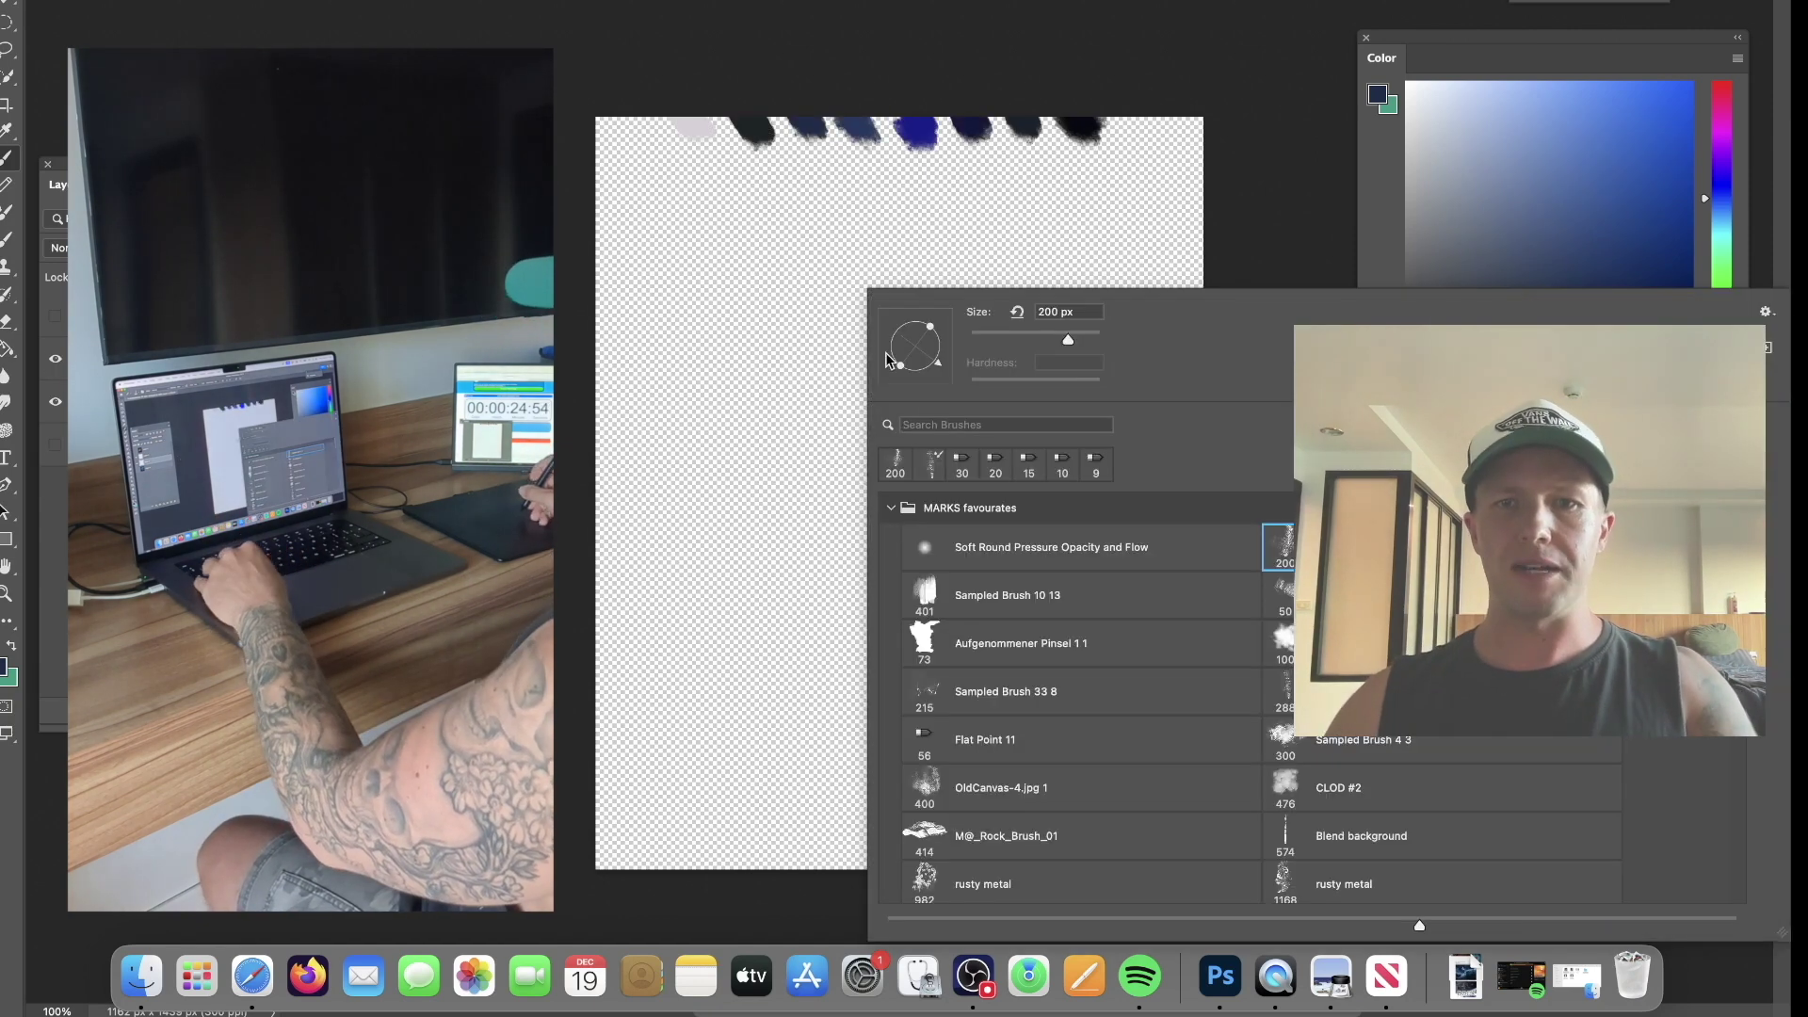
pyautogui.click(1056, 604)
pyautogui.click(12, 352)
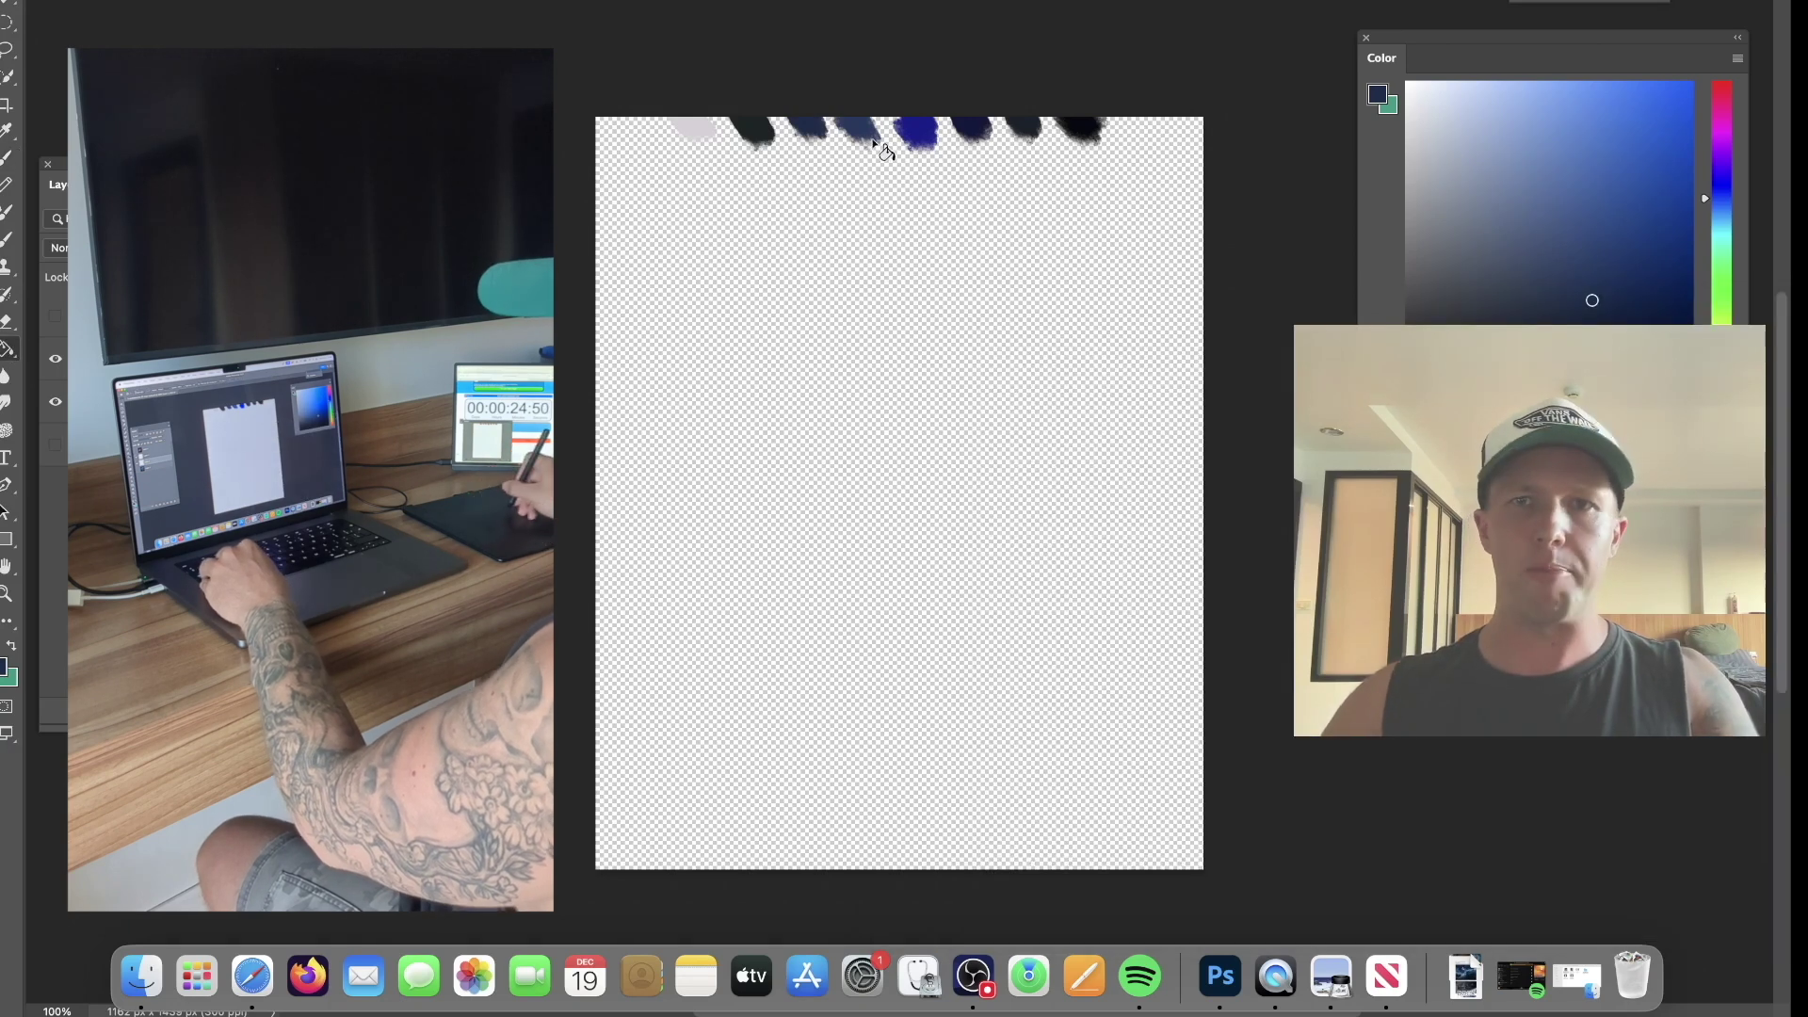
pyautogui.keyDown('alt'); pyautogui.click(967, 124); pyautogui.keyUp('alt')
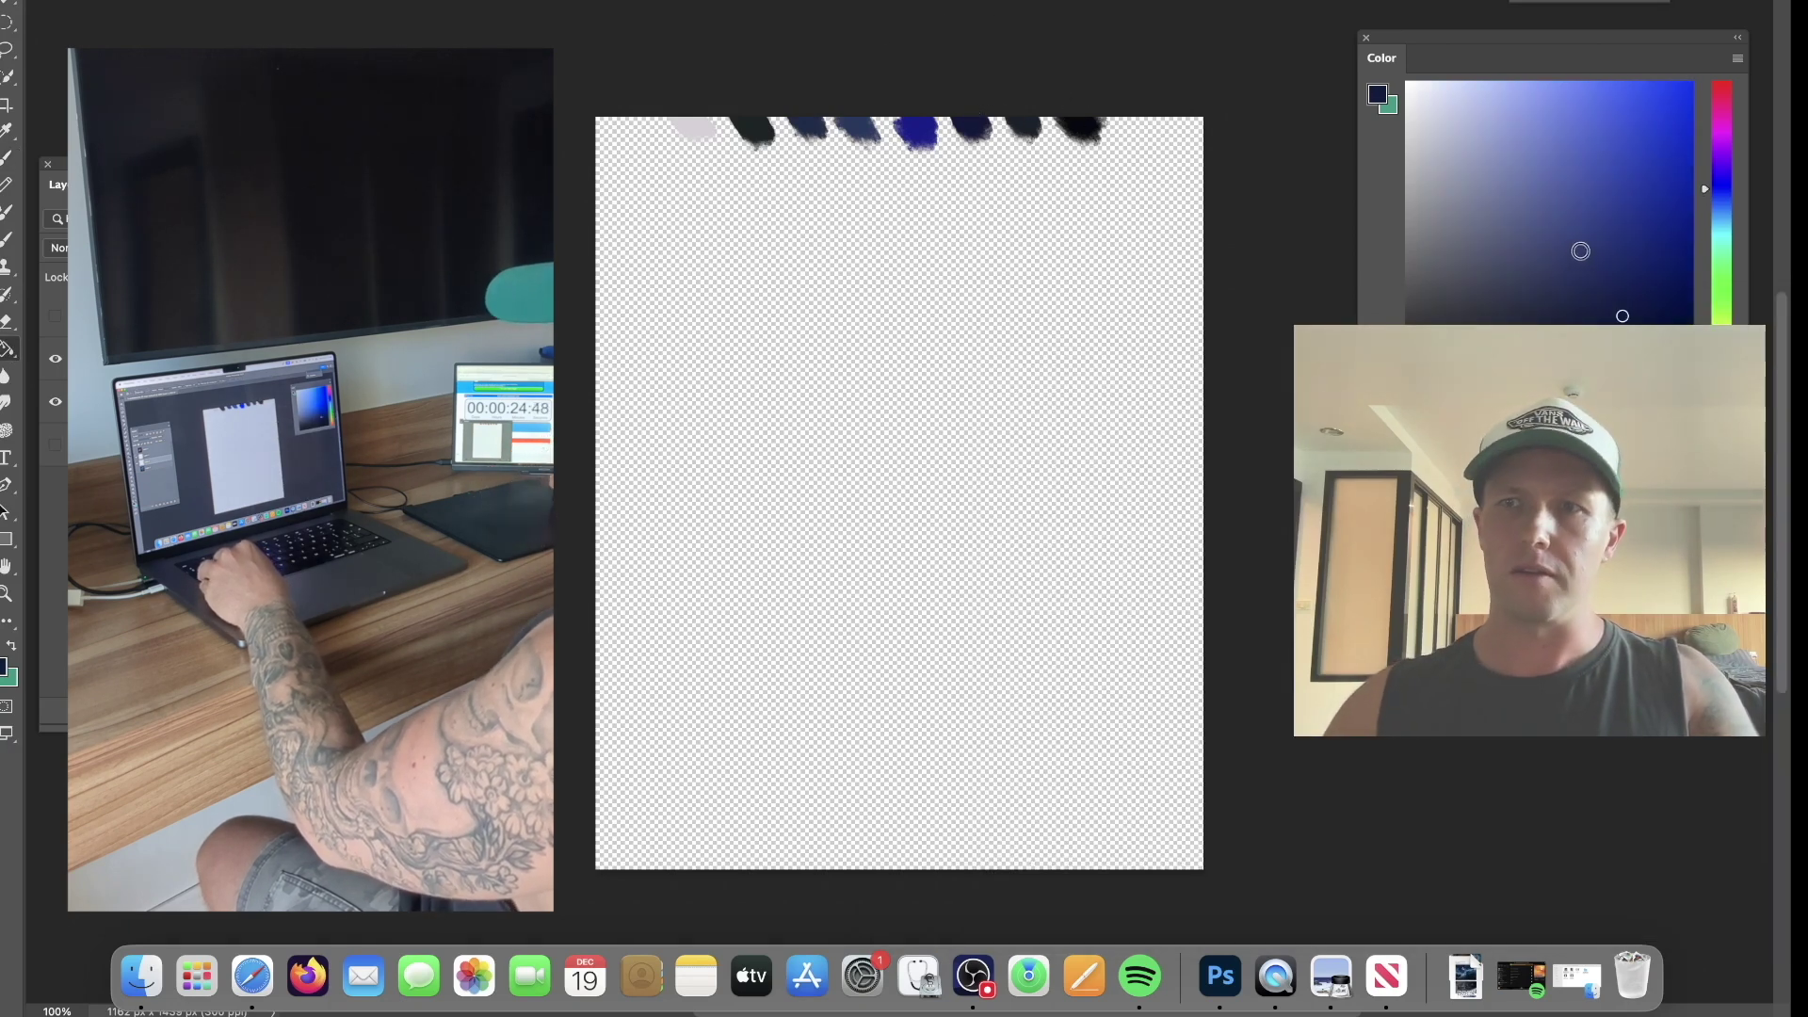
pyautogui.keyDown('alt'); pyautogui.click(860, 126); pyautogui.keyUp('alt')
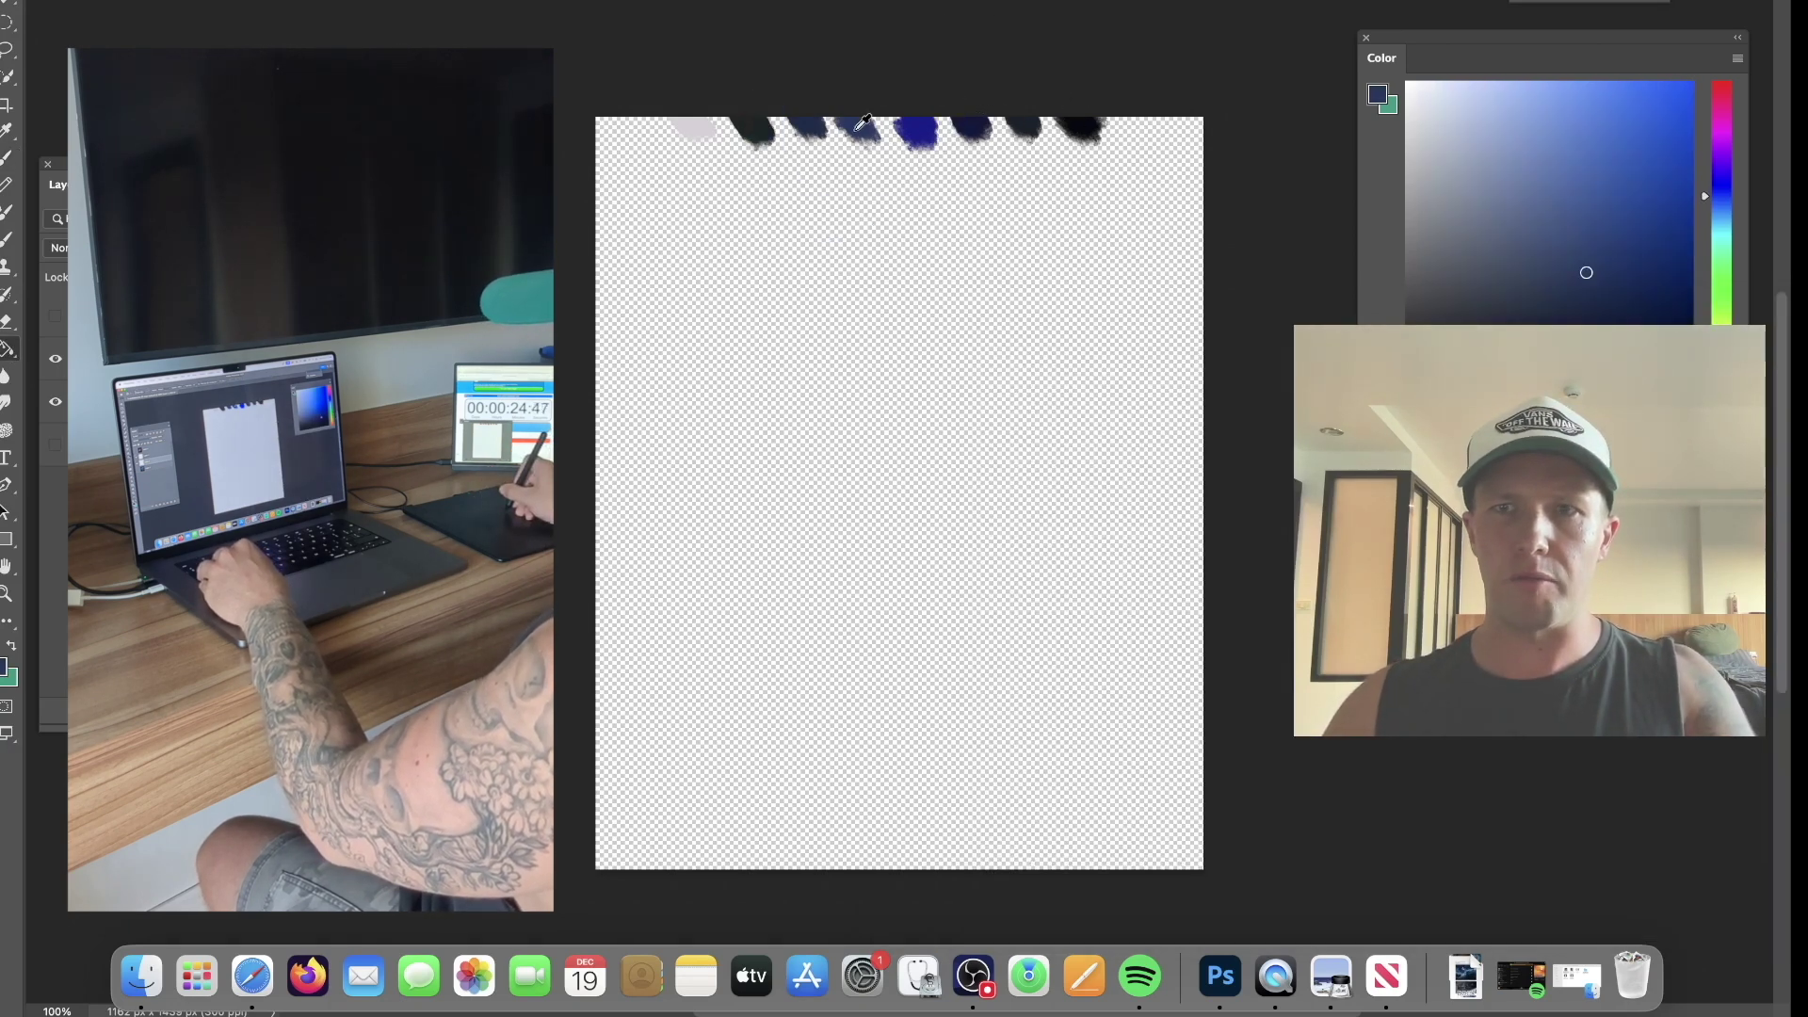
pyautogui.click(895, 504)
# Brush dark navy patches over the middle of the canvas and layer broad bright-blue strokes sampled from the palette across it.
pyautogui.press('b')
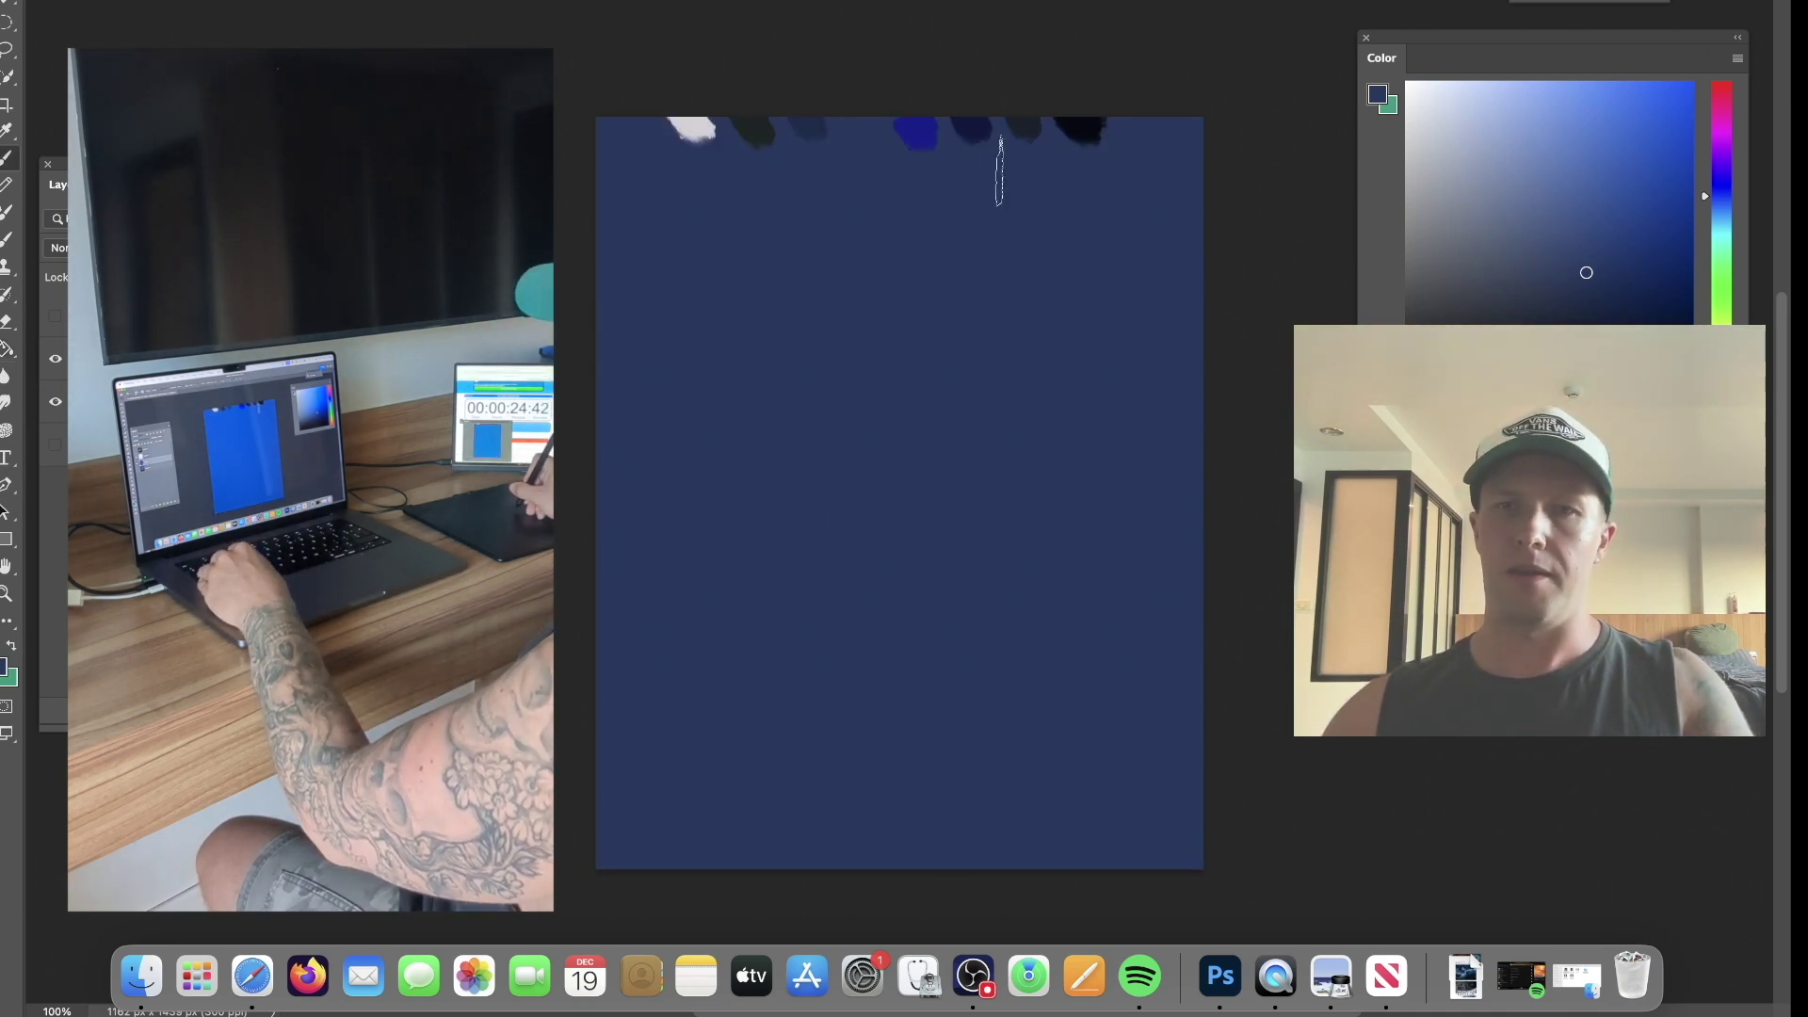
pyautogui.moveTo(781, 387)
pyautogui.mouseDown()
pyautogui.moveTo(674, 664)
pyautogui.moveTo(934, 331)
pyautogui.moveTo(844, 299)
pyautogui.moveTo(885, 246)
pyautogui.moveTo(1004, 372)
pyautogui.moveTo(901, 511)
pyautogui.moveTo(1014, 492)
pyautogui.moveTo(996, 473)
pyautogui.moveTo(989, 351)
pyautogui.mouseUp()
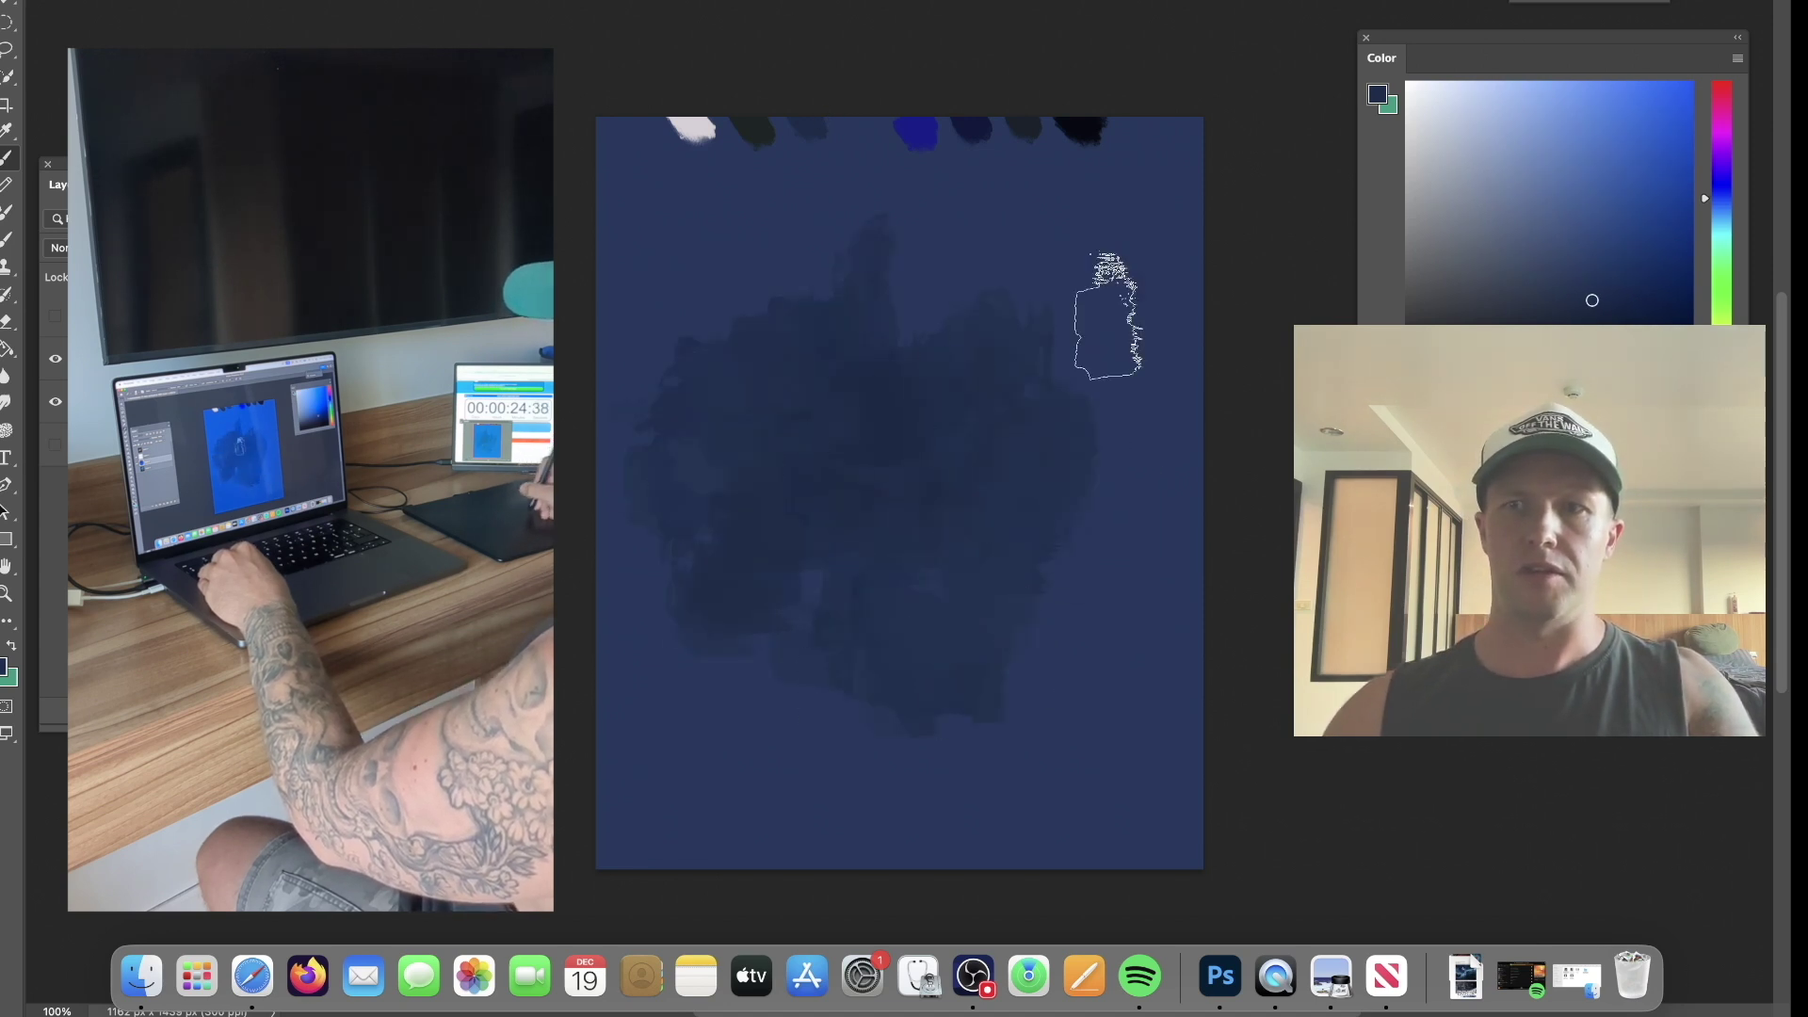
pyautogui.keyDown('alt'); pyautogui.click(947, 131); pyautogui.keyUp('alt')
pyautogui.moveTo(1083, 424)
pyautogui.mouseDown()
pyautogui.moveTo(1097, 477)
pyautogui.moveTo(1022, 490)
pyautogui.mouseUp()
pyautogui.moveTo(624, 419)
pyautogui.mouseDown()
pyautogui.moveTo(974, 608)
pyautogui.moveTo(941, 698)
pyautogui.moveTo(1245, 603)
pyautogui.mouseUp()
# Mix a pale lavender and paint textured highlights diagonally across the upper middle and on the right side of the canvas.
pyautogui.keyDown('alt'); pyautogui.click(1126, 230); pyautogui.keyUp('alt')
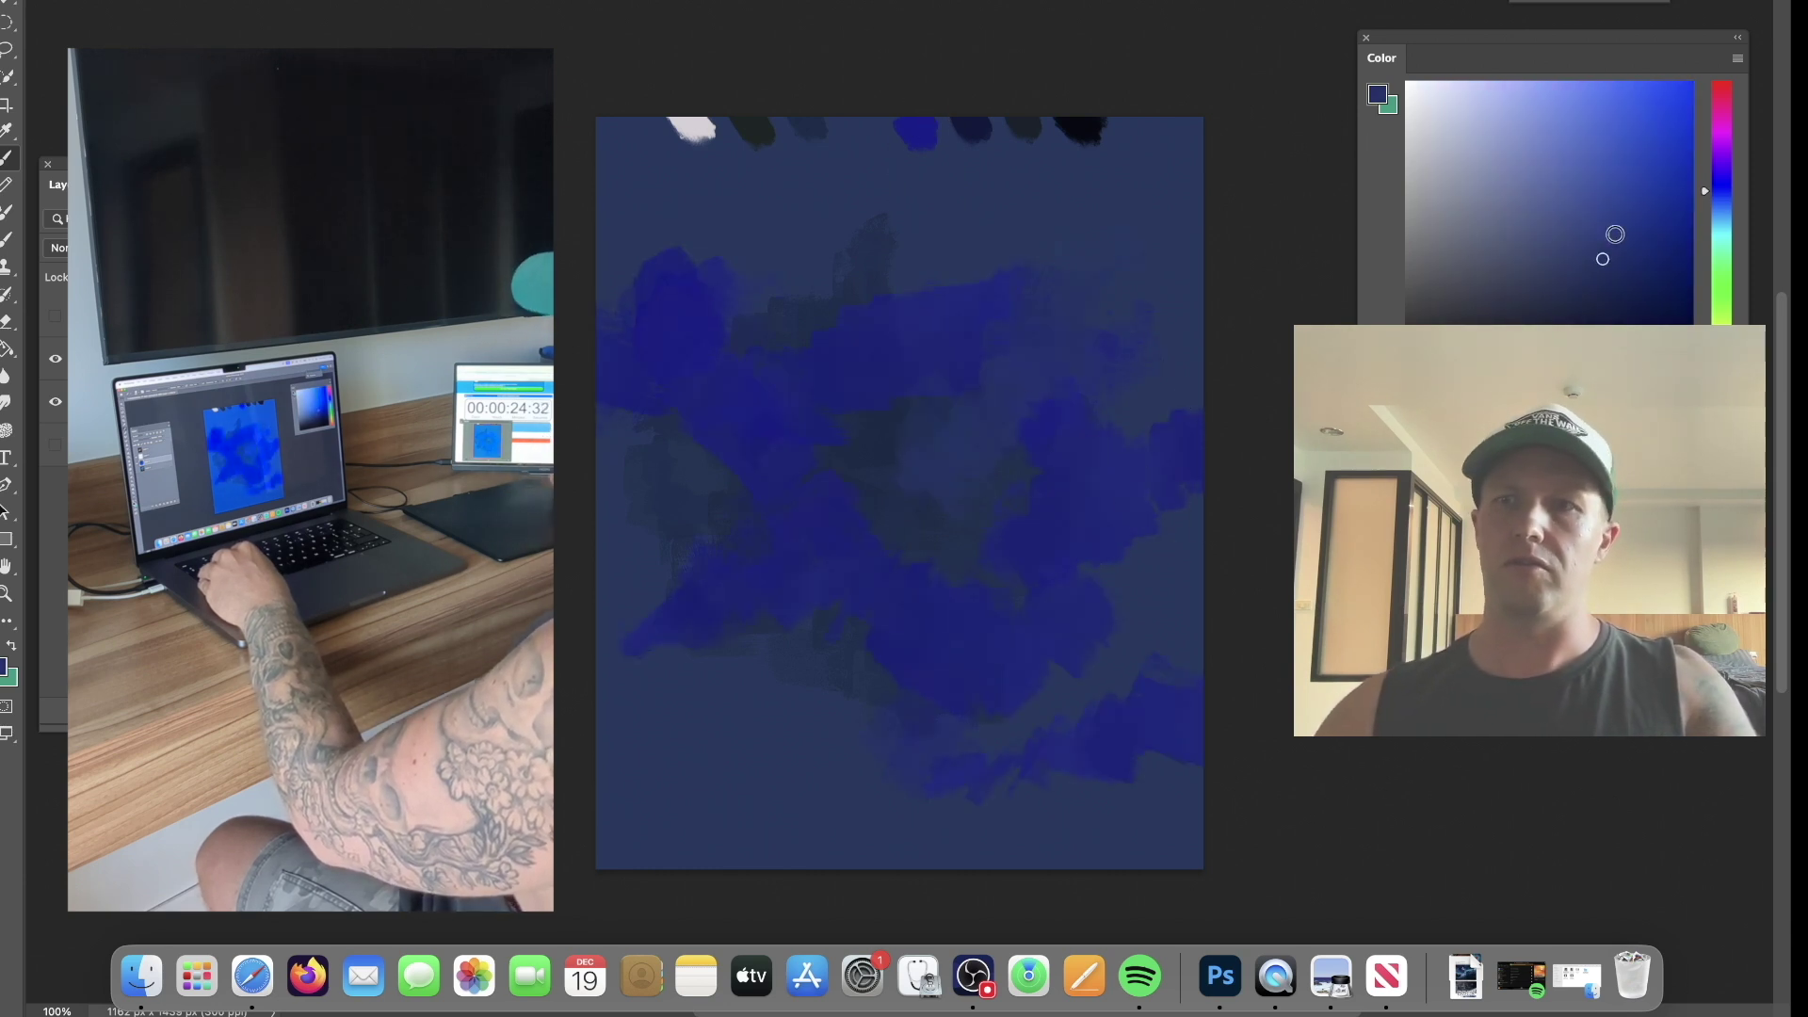
pyautogui.click(1714, 149)
pyautogui.click(1570, 210)
pyautogui.moveTo(932, 320)
pyautogui.mouseDown()
pyautogui.moveTo(822, 303)
pyautogui.moveTo(856, 364)
pyautogui.moveTo(988, 414)
pyautogui.mouseUp()
pyautogui.moveTo(1136, 574); pyautogui.dragTo(908, 513)
# Subdue the pale strokes with dark blue-grey sampled from the canvas and paint the dark green swatch across the upper middle.
pyautogui.keyDown('alt'); pyautogui.click(837, 503); pyautogui.keyUp('alt')
pyautogui.moveTo(841, 404); pyautogui.dragTo(650, 509)
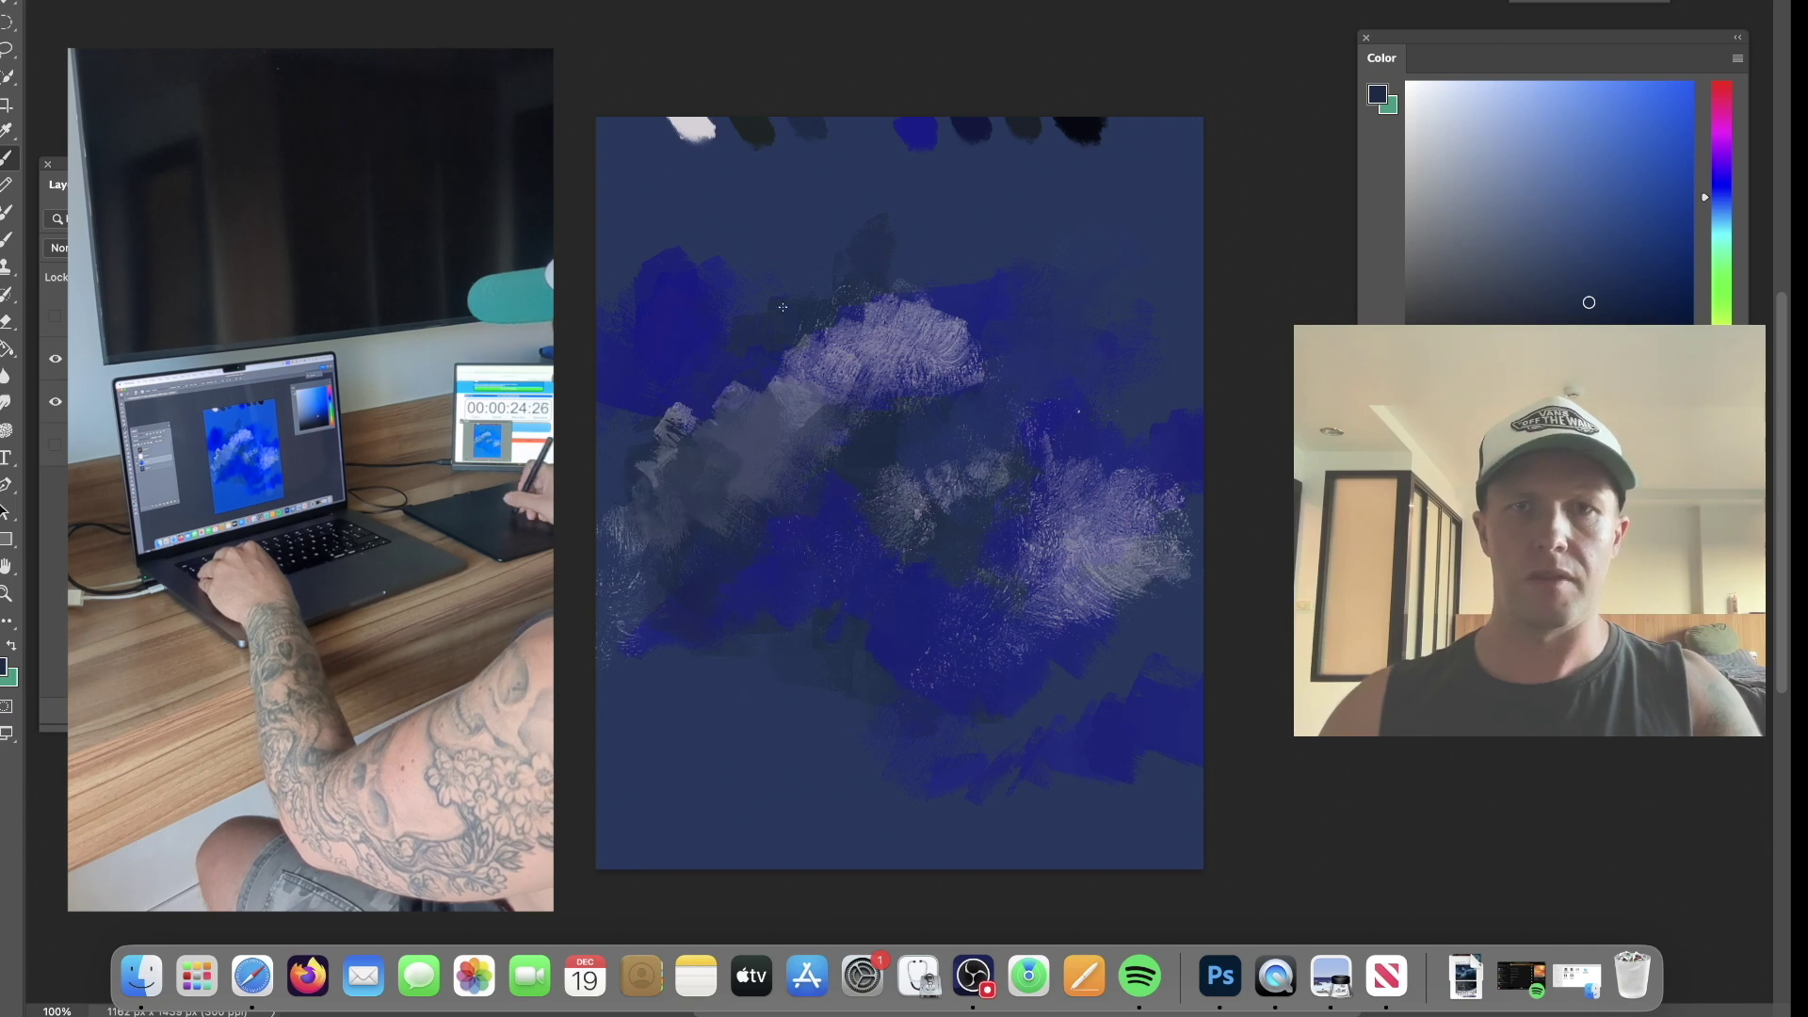
pyautogui.keyDown('alt'); pyautogui.click(751, 131); pyautogui.keyUp('alt')
pyautogui.moveTo(696, 273)
pyautogui.mouseDown()
pyautogui.moveTo(1003, 377)
pyautogui.moveTo(986, 414)
pyautogui.moveTo(999, 377)
pyautogui.mouseUp()
pyautogui.keyDown('alt'); pyautogui.click(1003, 239); pyautogui.keyUp('alt')
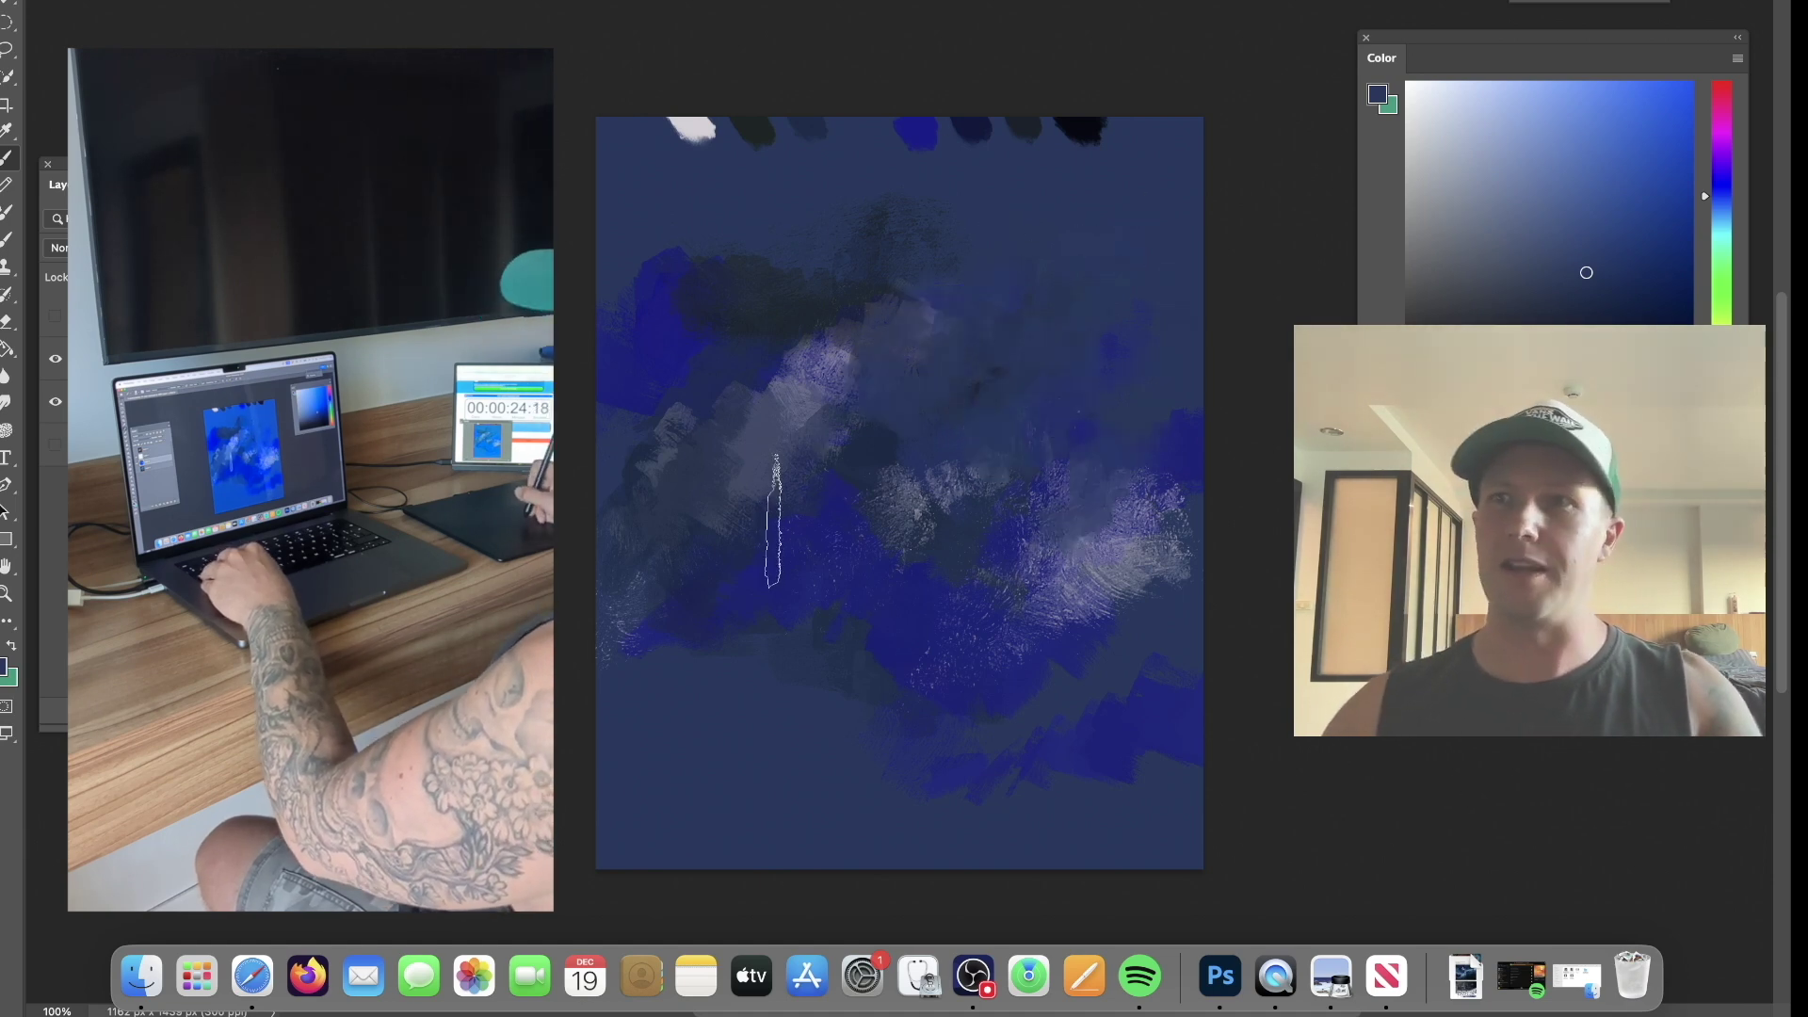
# Cover the bright-blue patch on the left with the base blue and sample bright blue to extend the area below the center.
pyautogui.keyDown('alt'); pyautogui.click(719, 208); pyautogui.keyUp('alt')
pyautogui.moveTo(678, 360)
pyautogui.mouseDown()
pyautogui.moveTo(656, 283)
pyautogui.moveTo(640, 478)
pyautogui.mouseUp()
pyautogui.moveTo(674, 262); pyautogui.dragTo(739, 350)
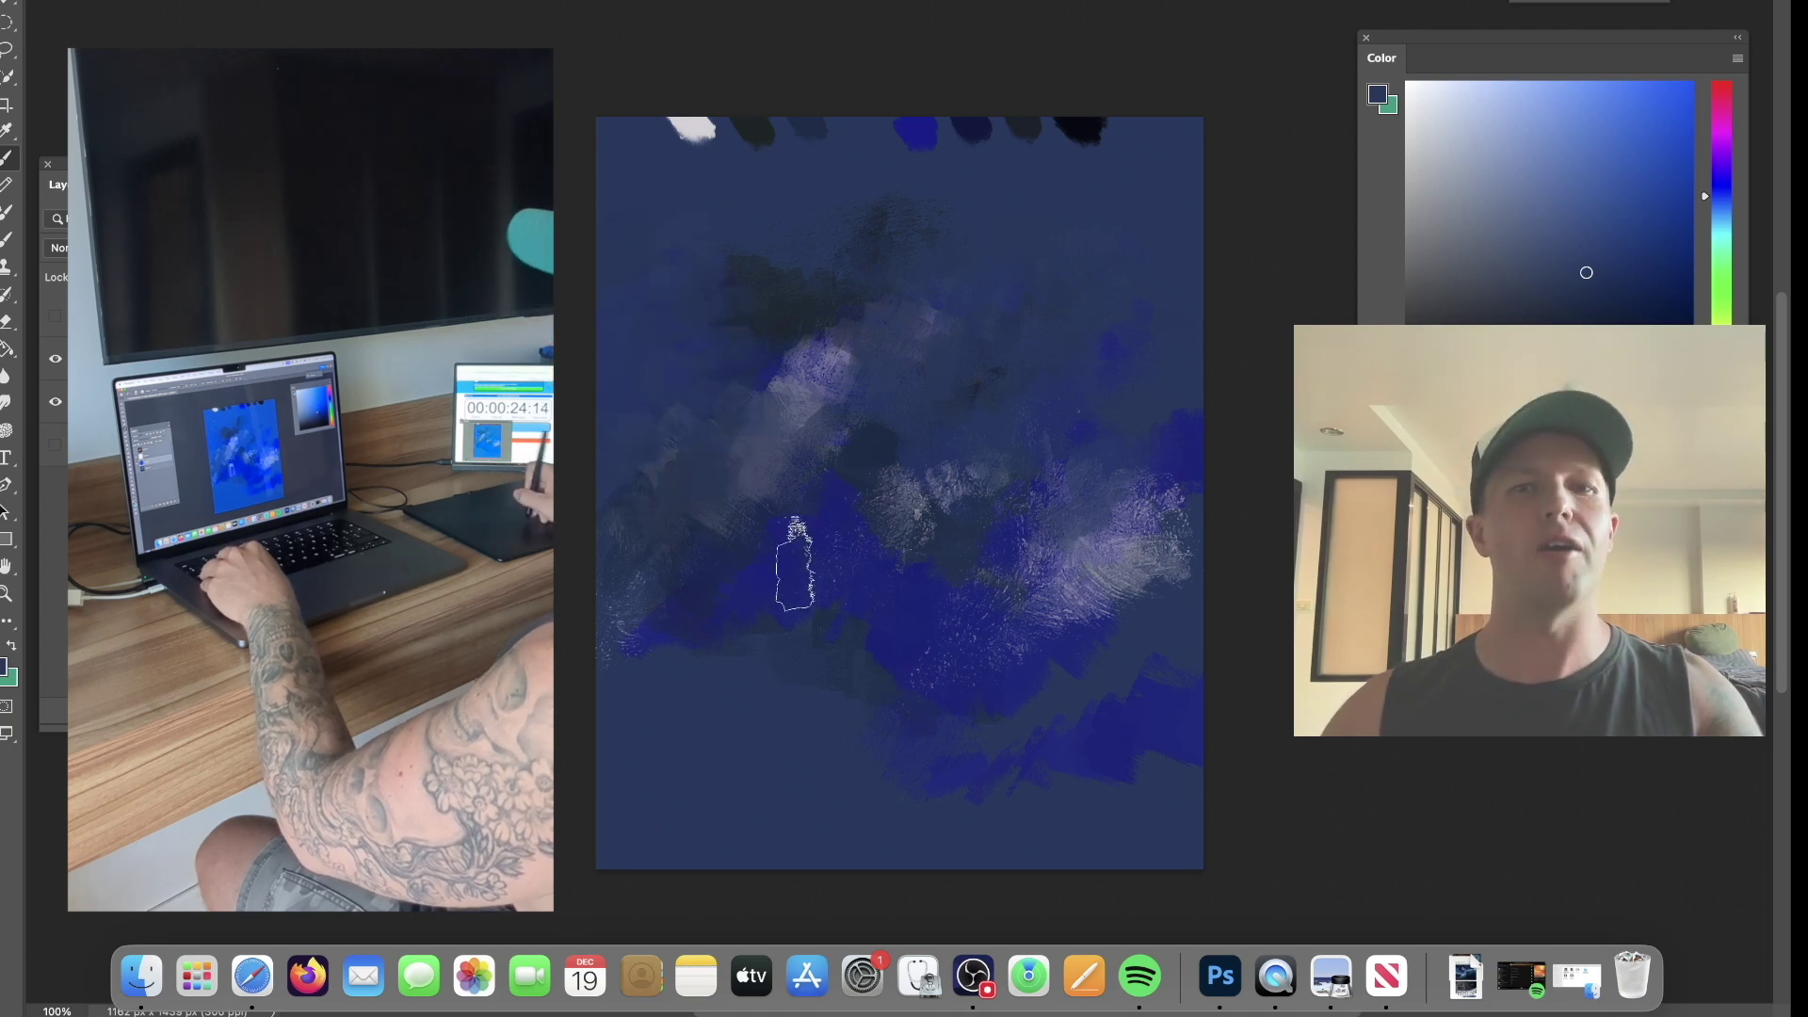
pyautogui.keyDown('alt'); pyautogui.click(862, 479); pyautogui.keyUp('alt')
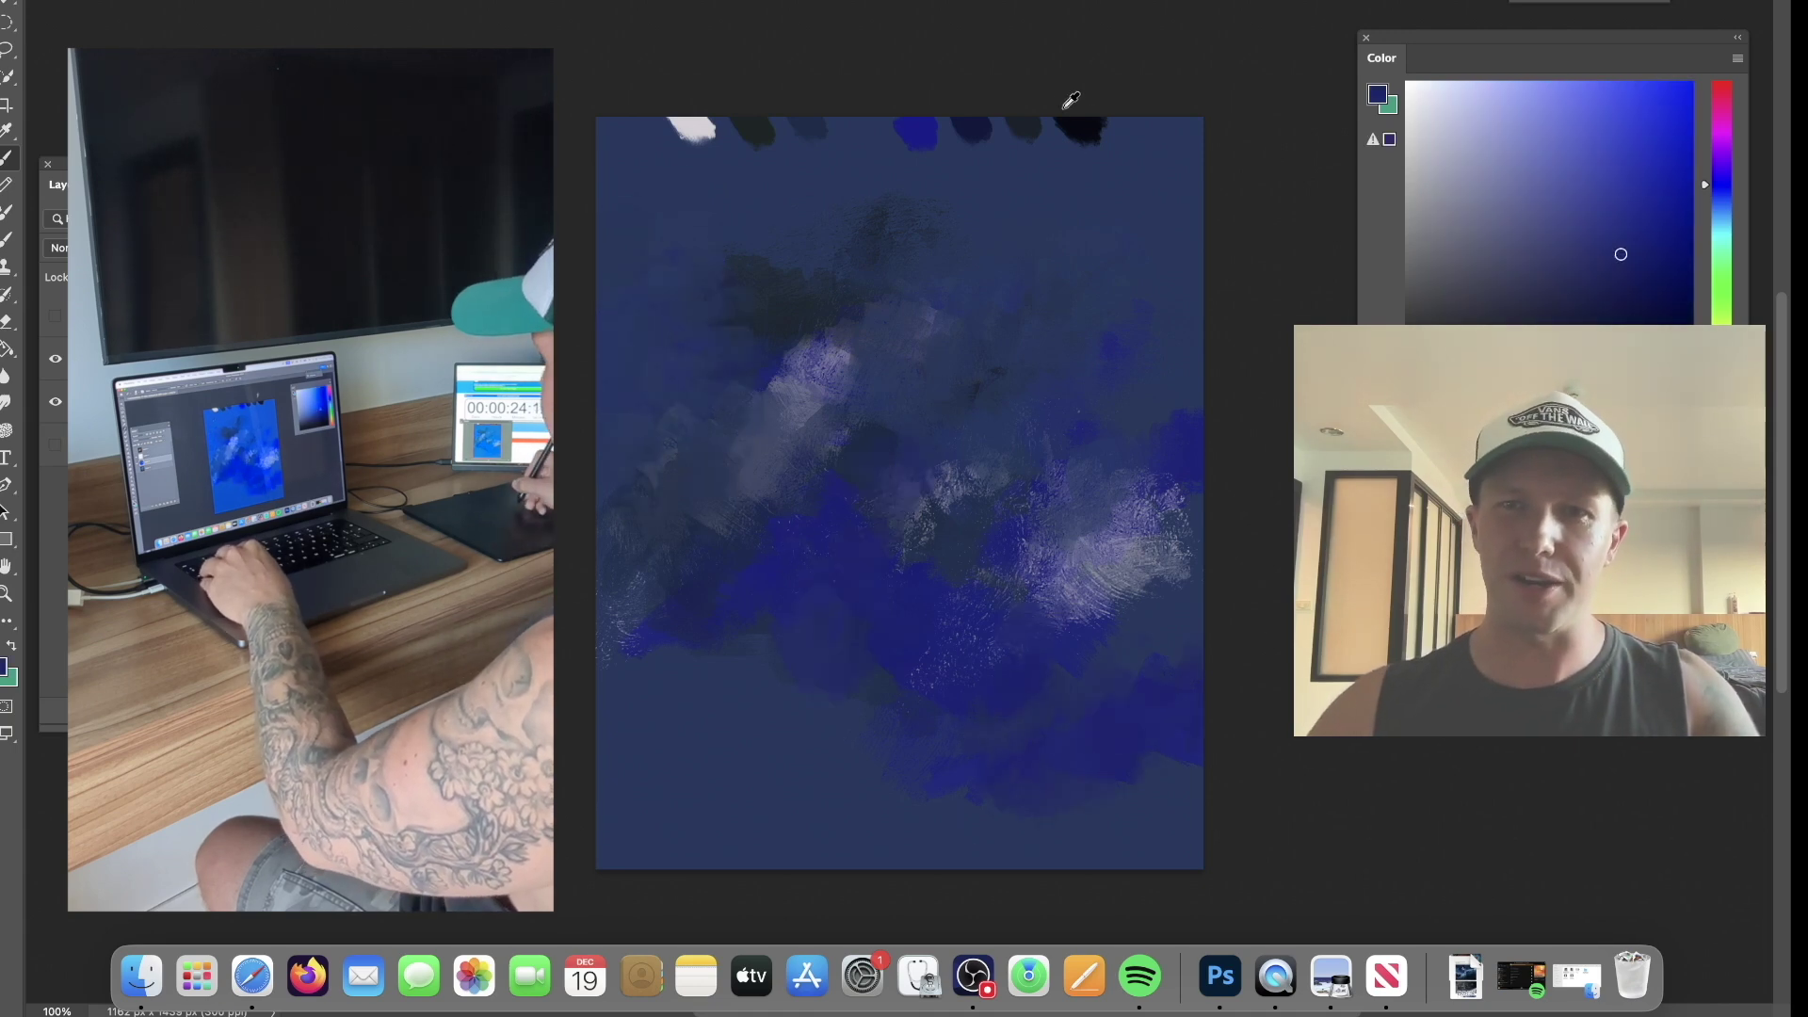
# Paint the dark grey swatch over the lower canvas, the right of the center and the upper left as shadow masses.
pyautogui.keyDown('alt'); pyautogui.click(1082, 132); pyautogui.keyUp('alt')
pyautogui.keyDown('alt'); pyautogui.click(1023, 128); pyautogui.keyUp('alt')
pyautogui.moveTo(1036, 673); pyautogui.dragTo(975, 748)
pyautogui.moveTo(1074, 603); pyautogui.dragTo(1188, 569)
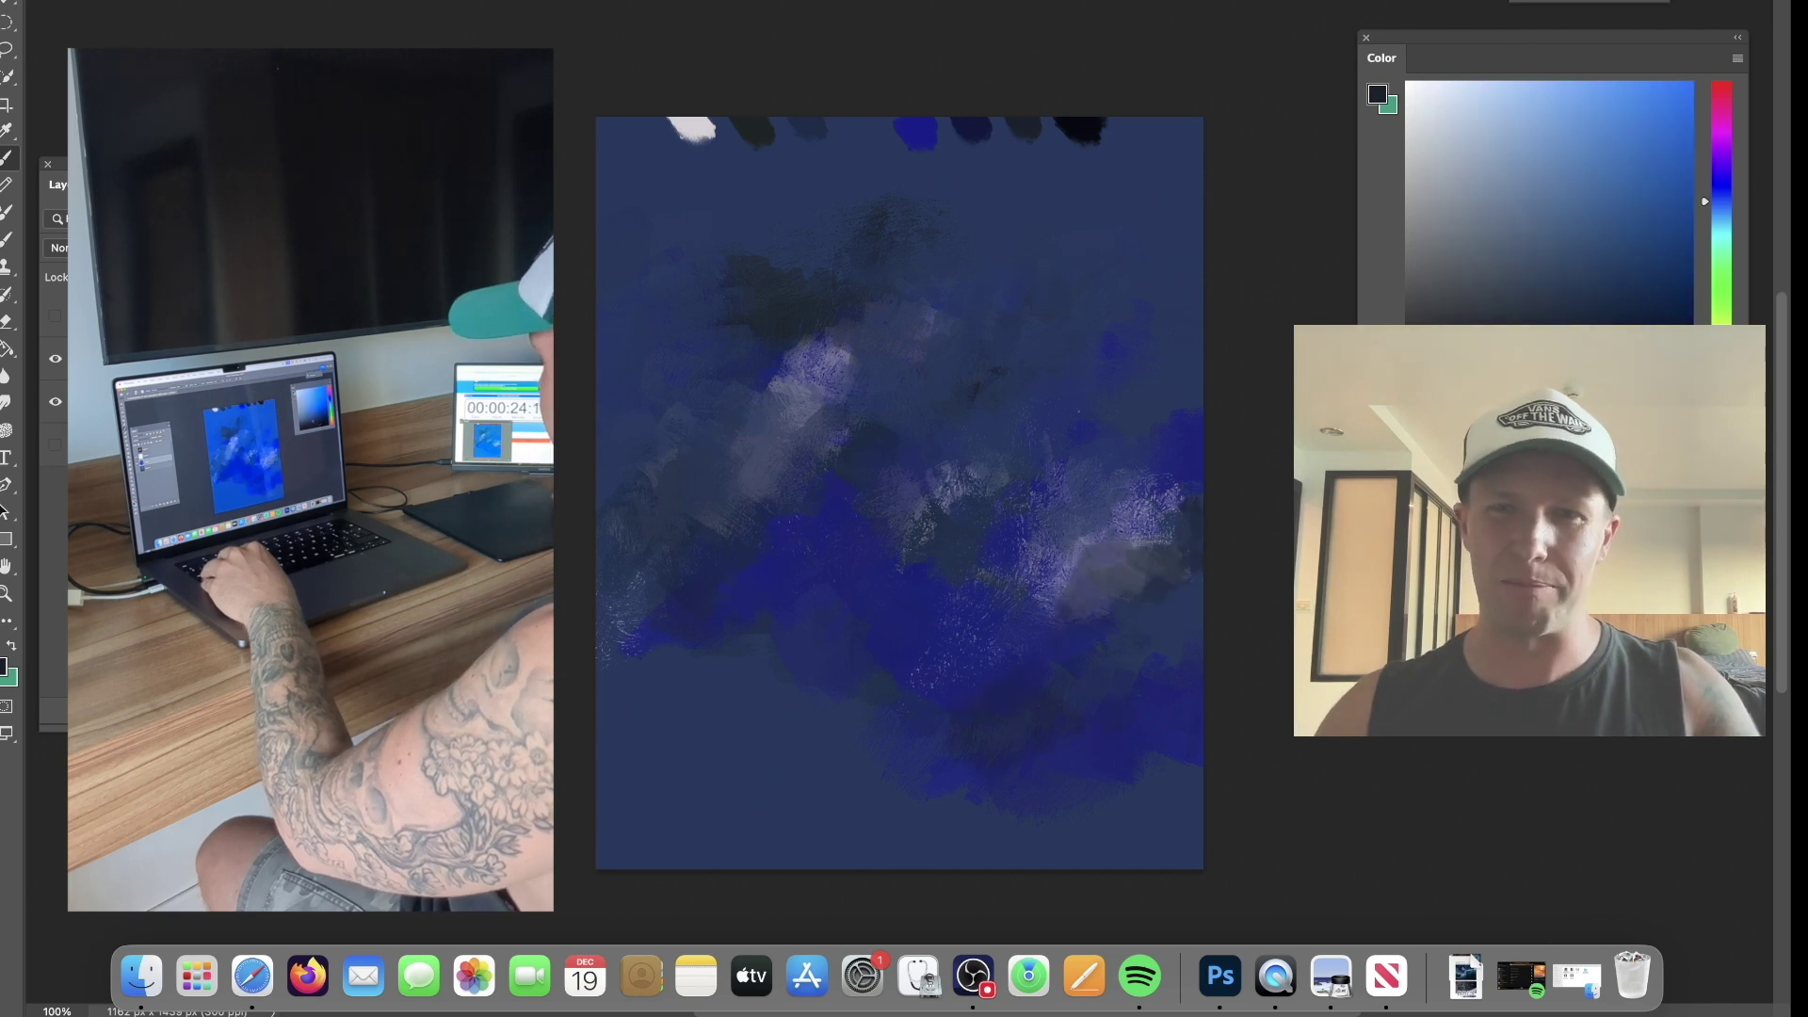
pyautogui.moveTo(949, 676)
pyautogui.mouseDown()
pyautogui.moveTo(626, 687)
pyautogui.moveTo(819, 659)
pyautogui.mouseUp()
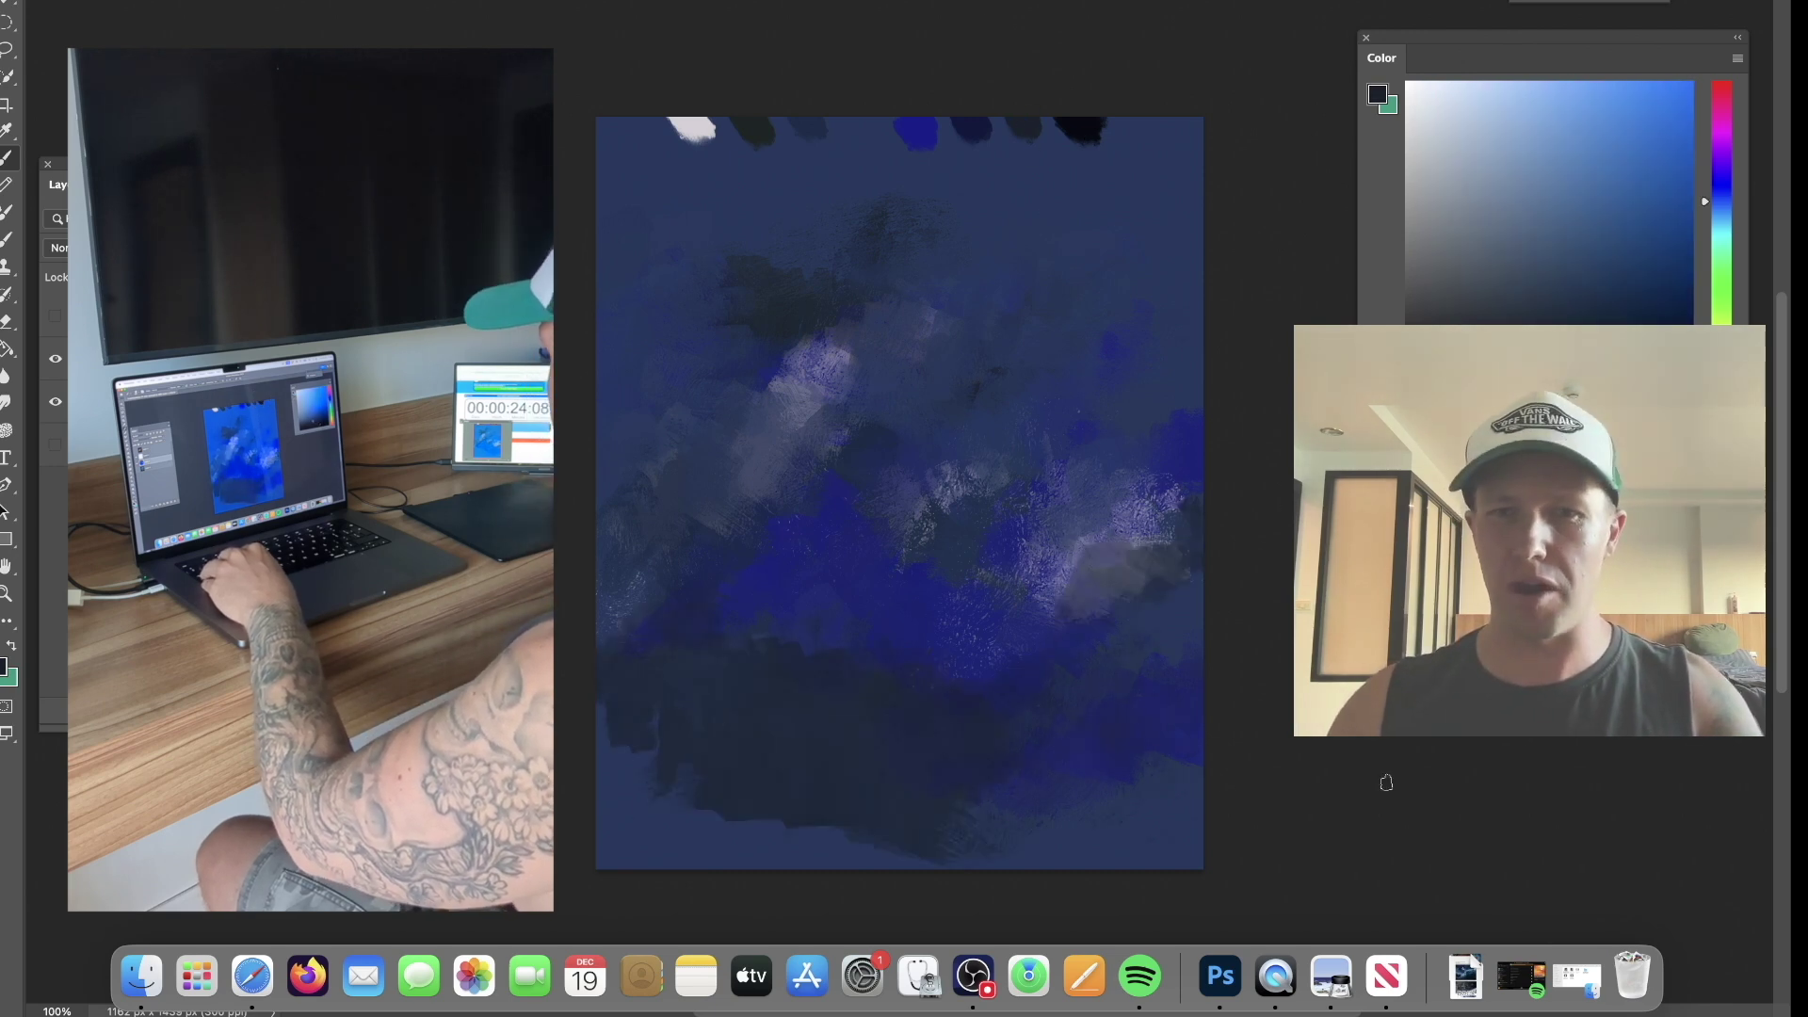
pyautogui.moveTo(918, 541); pyautogui.dragTo(1083, 423)
pyautogui.moveTo(660, 348); pyautogui.dragTo(838, 203)
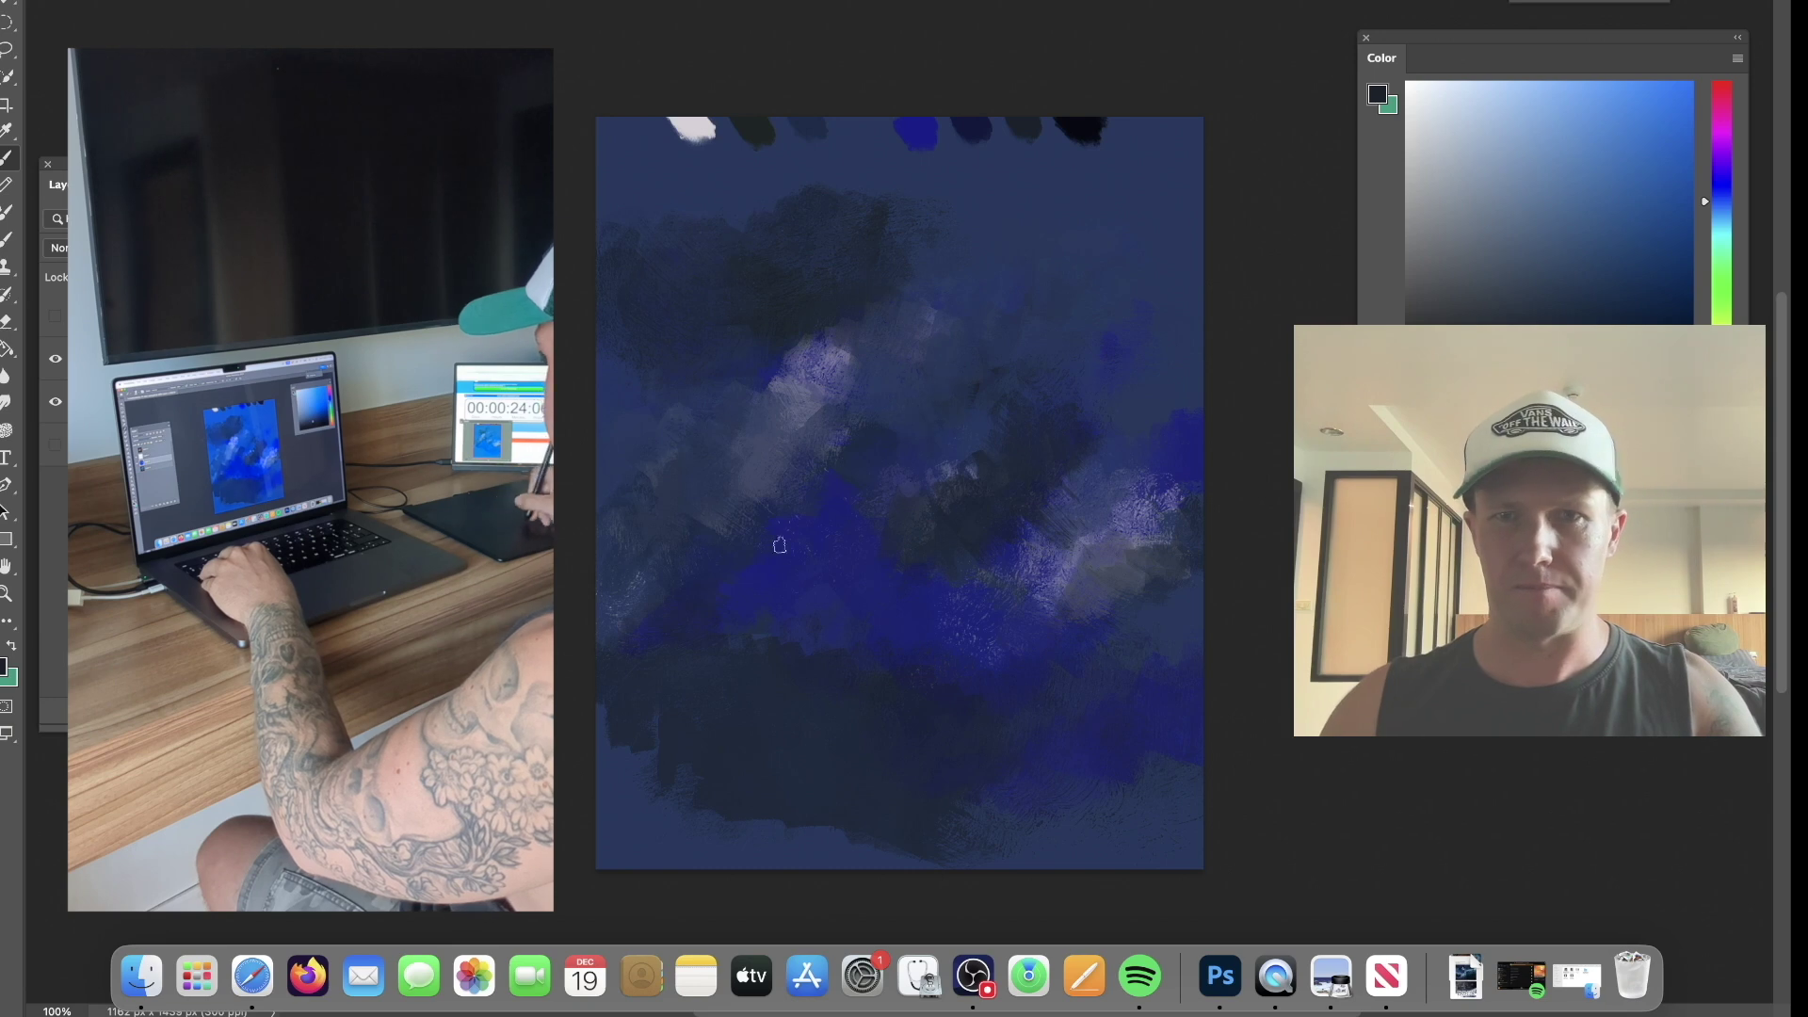
# Paint dark navy from the palette over the upper right and blend the surrounding strokes with the Mixer Brush.
pyautogui.keyDown('alt'); pyautogui.click(1089, 220); pyautogui.keyUp('alt')
pyautogui.keyDown('alt'); pyautogui.click(972, 131); pyautogui.keyUp('alt')
pyautogui.moveTo(1194, 513); pyautogui.dragTo(1163, 331)
pyautogui.moveTo(1135, 271); pyautogui.dragTo(1129, 329)
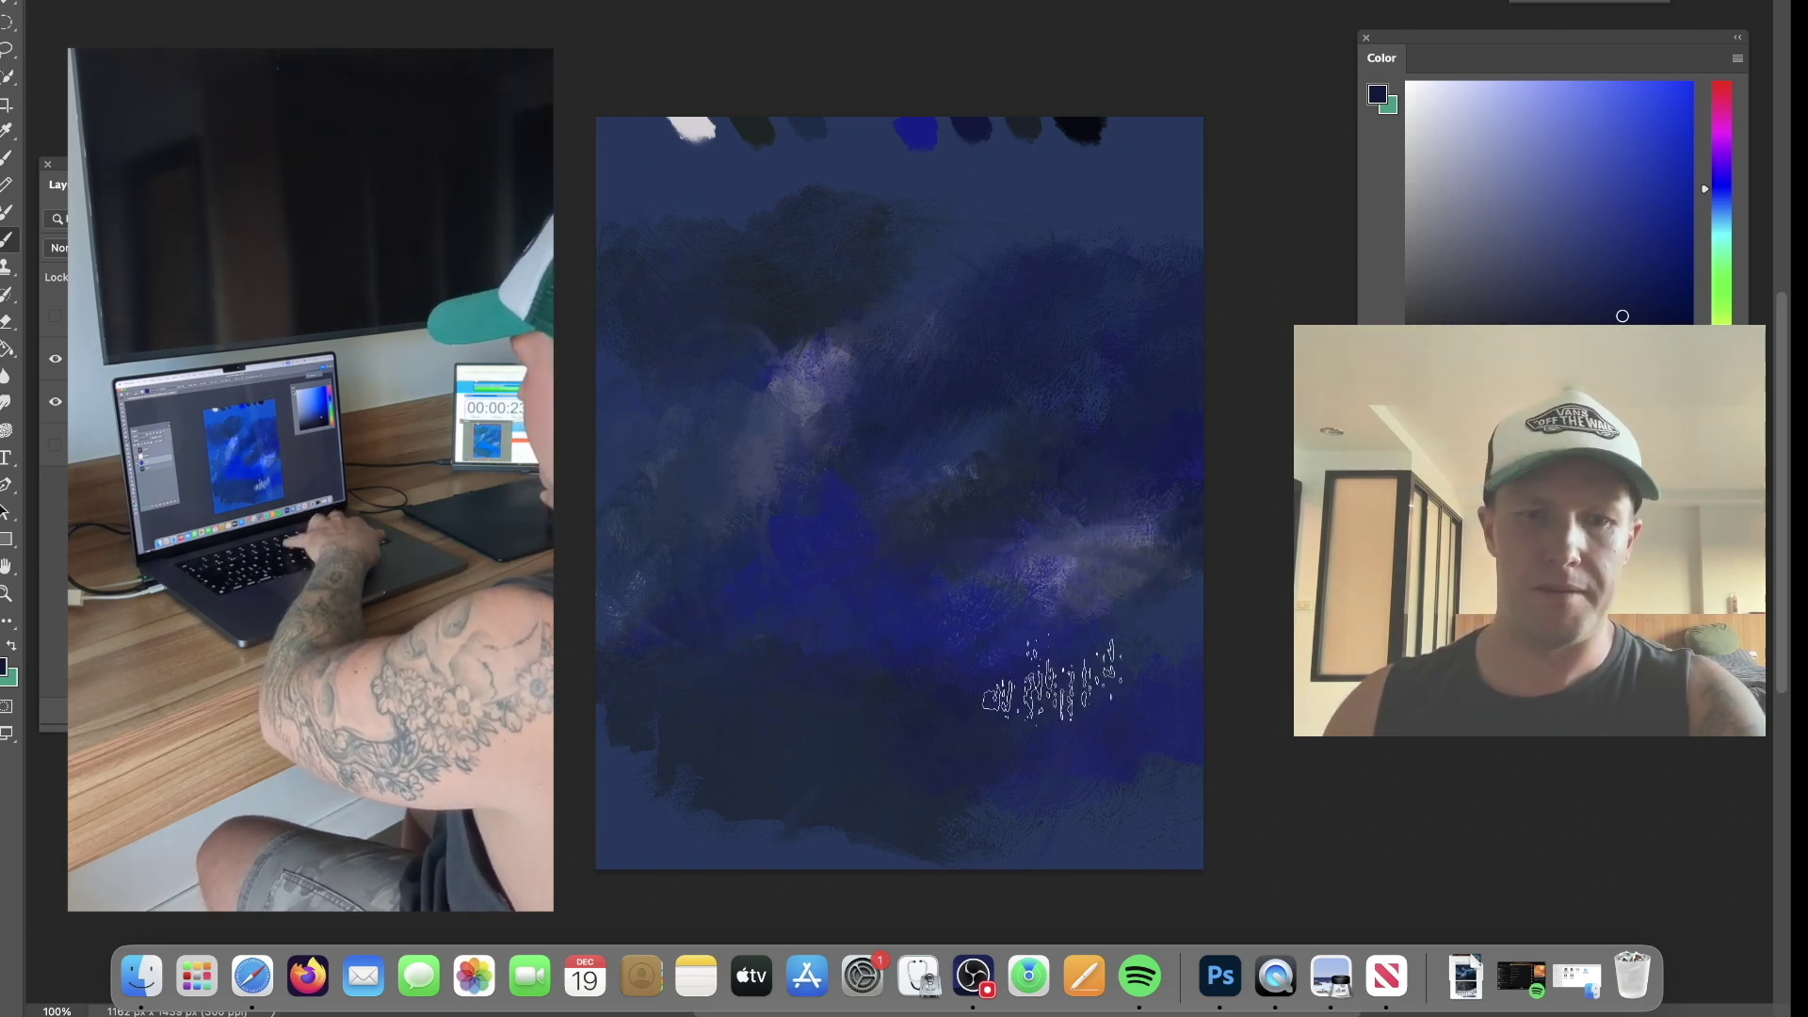
pyautogui.keyDown('alt'); pyautogui.click(857, 546); pyautogui.keyUp('alt')
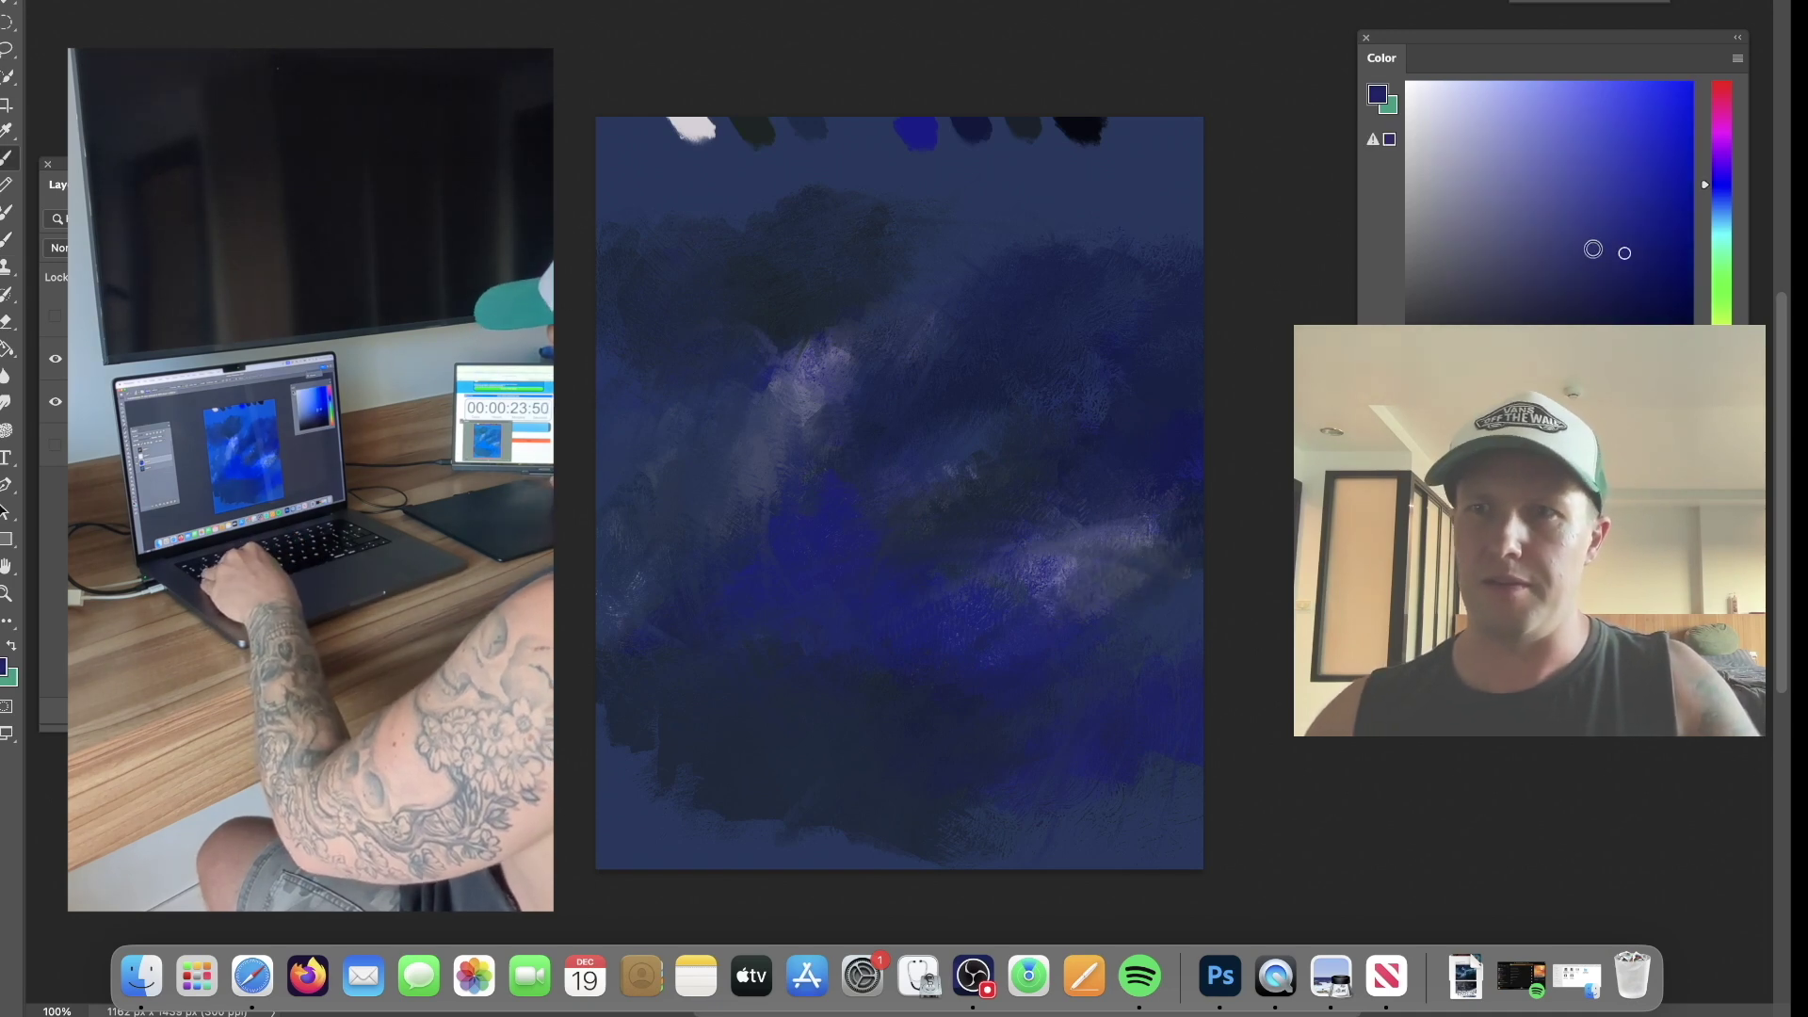
pyautogui.click(1719, 197)
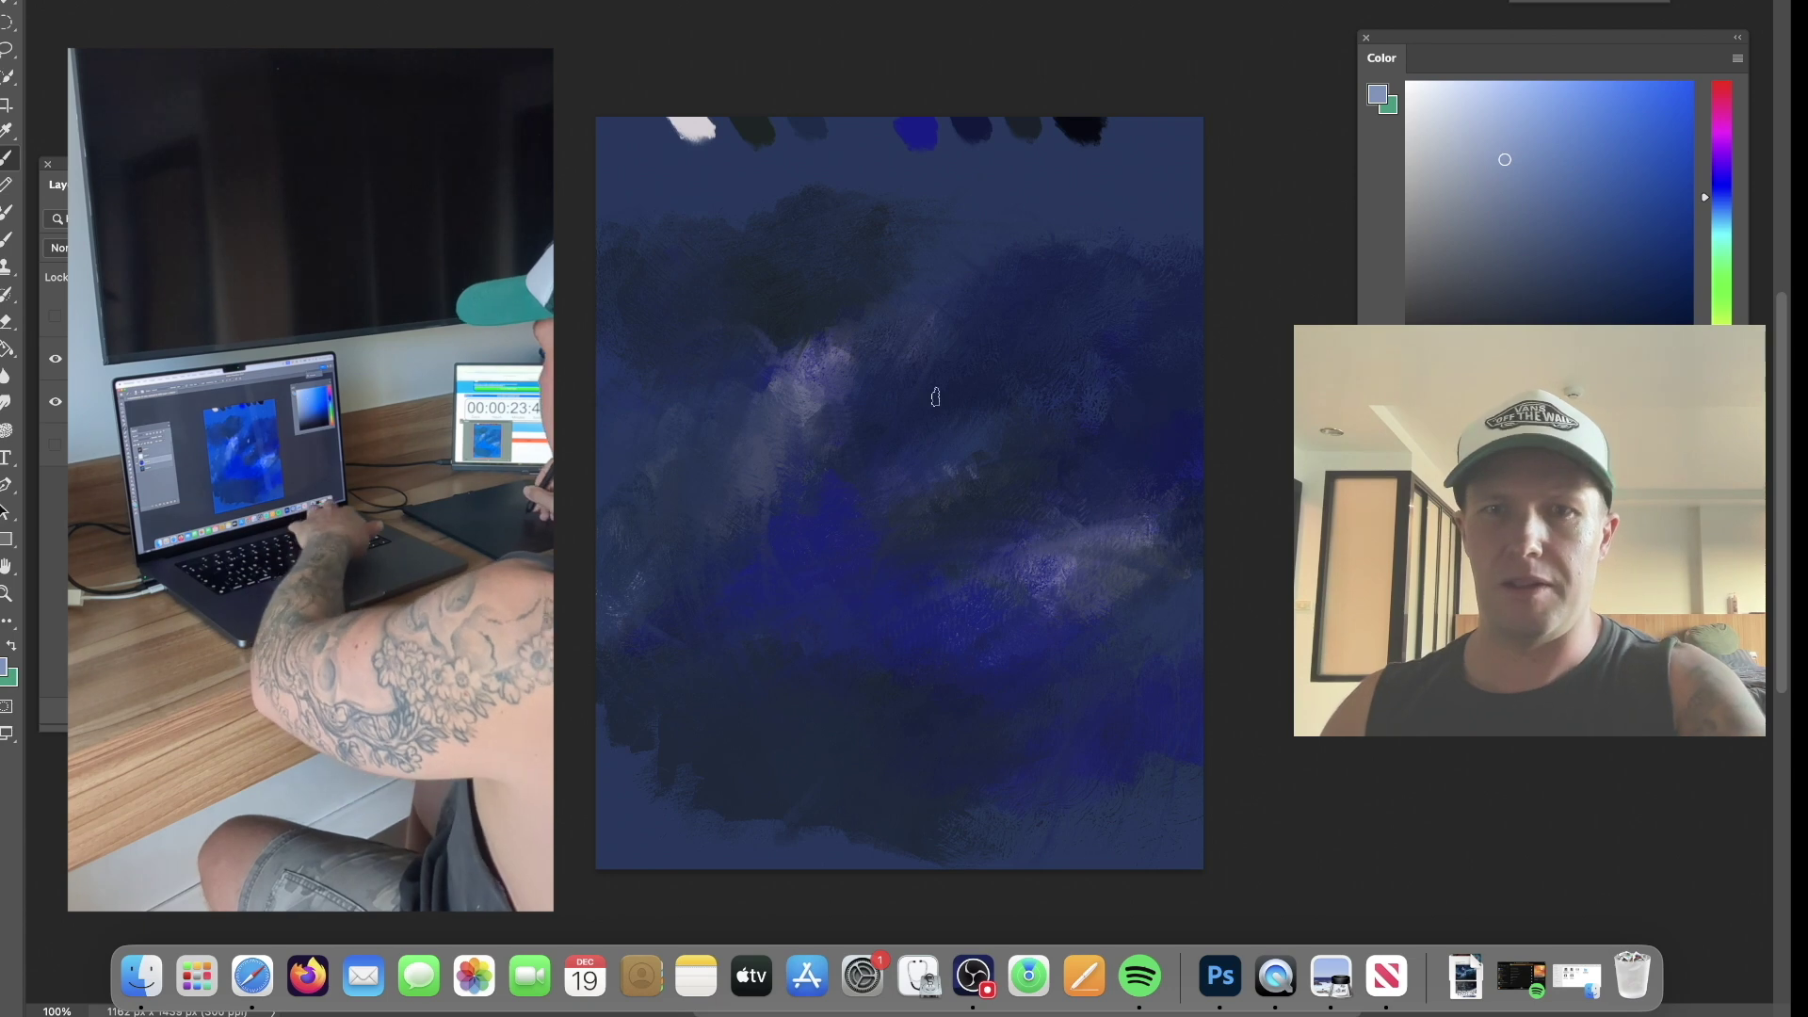
pyautogui.moveTo(924, 411)
pyautogui.mouseDown()
pyautogui.moveTo(933, 360)
pyautogui.moveTo(972, 395)
pyautogui.mouseUp()
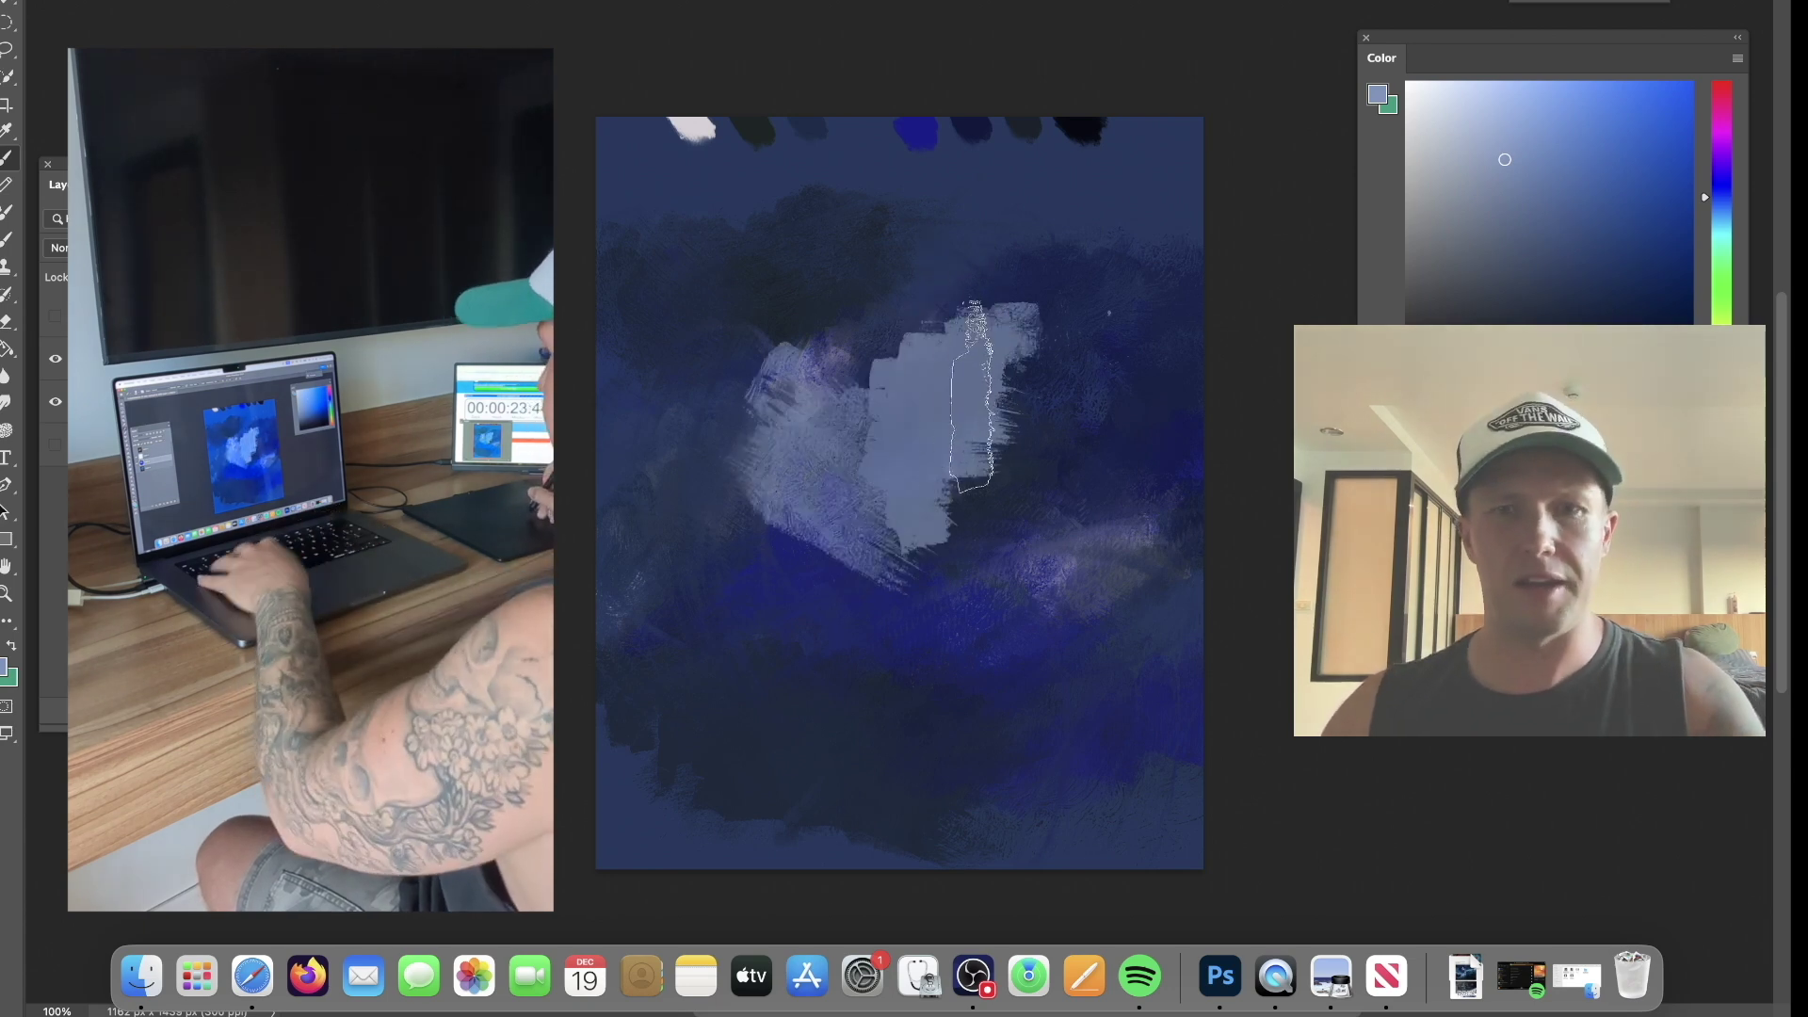
pyautogui.press('super+z')
# Choose the Soft Round Pressure Opacity and Flow brush and glaze soft lighter blue over the middle of the canvas.
pyautogui.rightClick(970, 410)
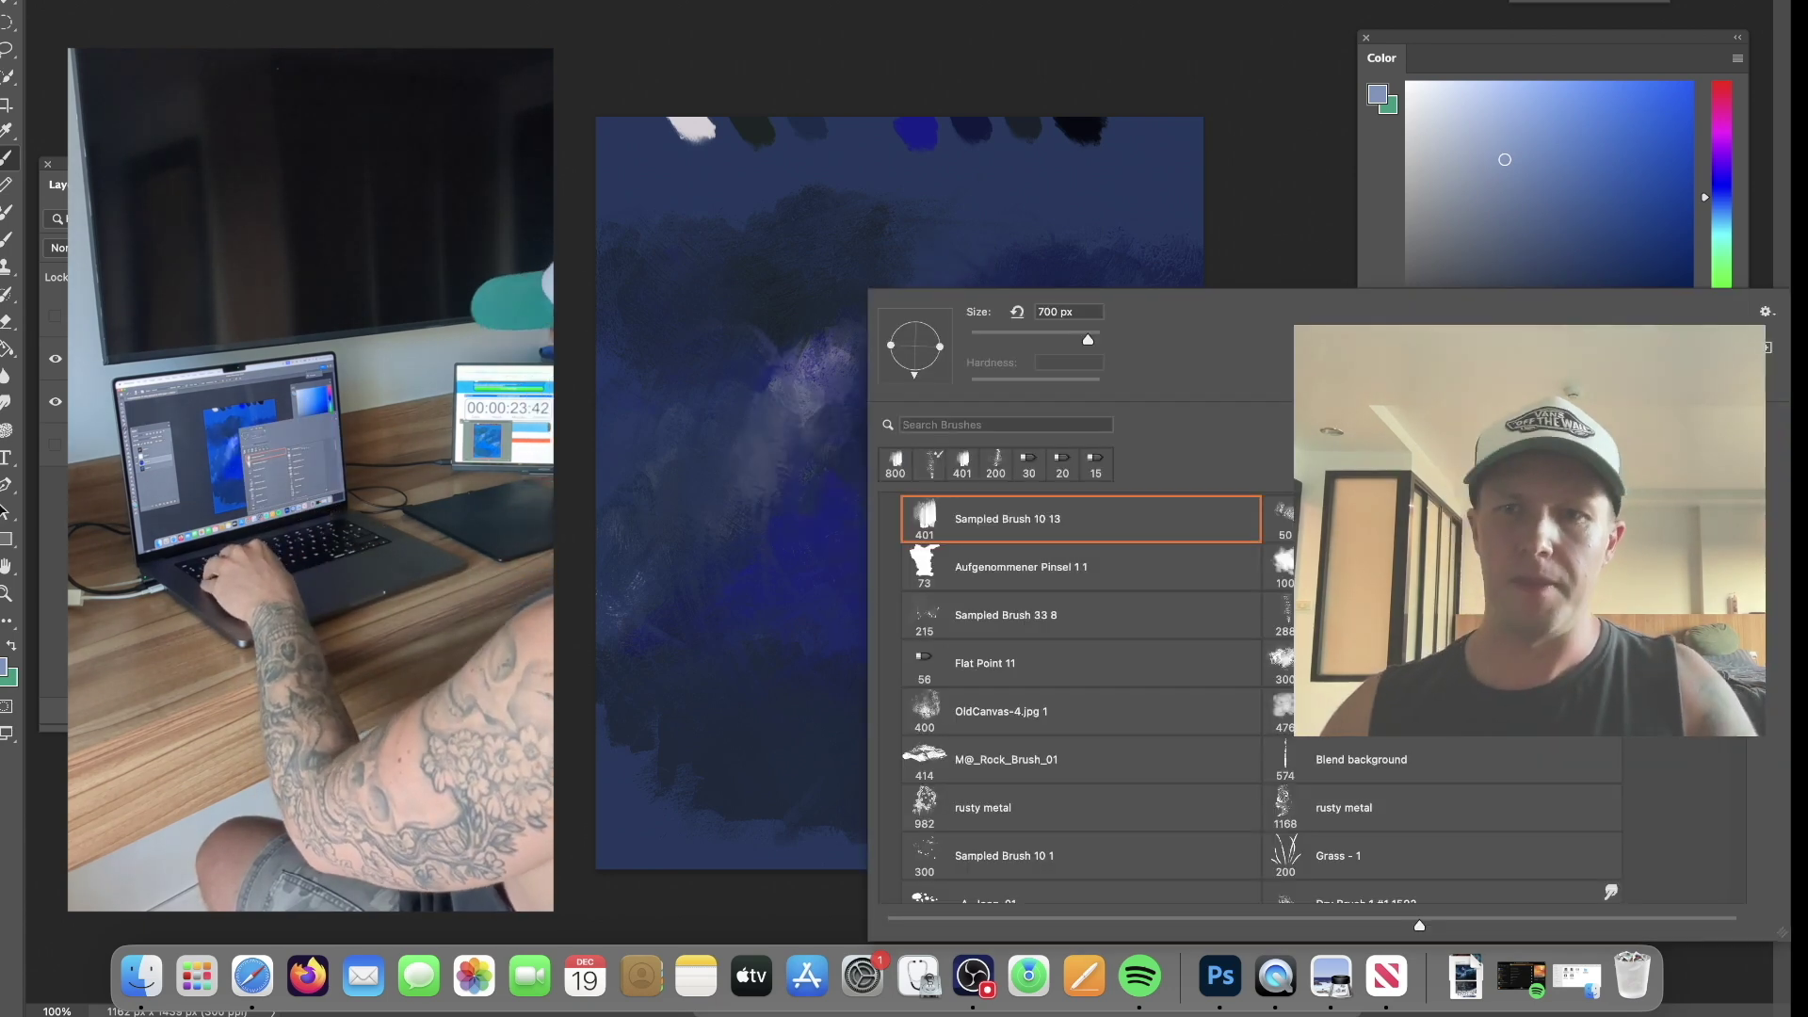
pyautogui.scroll(2, 1074, 659)
pyautogui.click(1100, 553)
pyautogui.click(855, 561)
pyautogui.moveTo(776, 630)
pyautogui.mouseDown()
pyautogui.moveTo(895, 370)
pyautogui.moveTo(929, 442)
pyautogui.mouseUp()
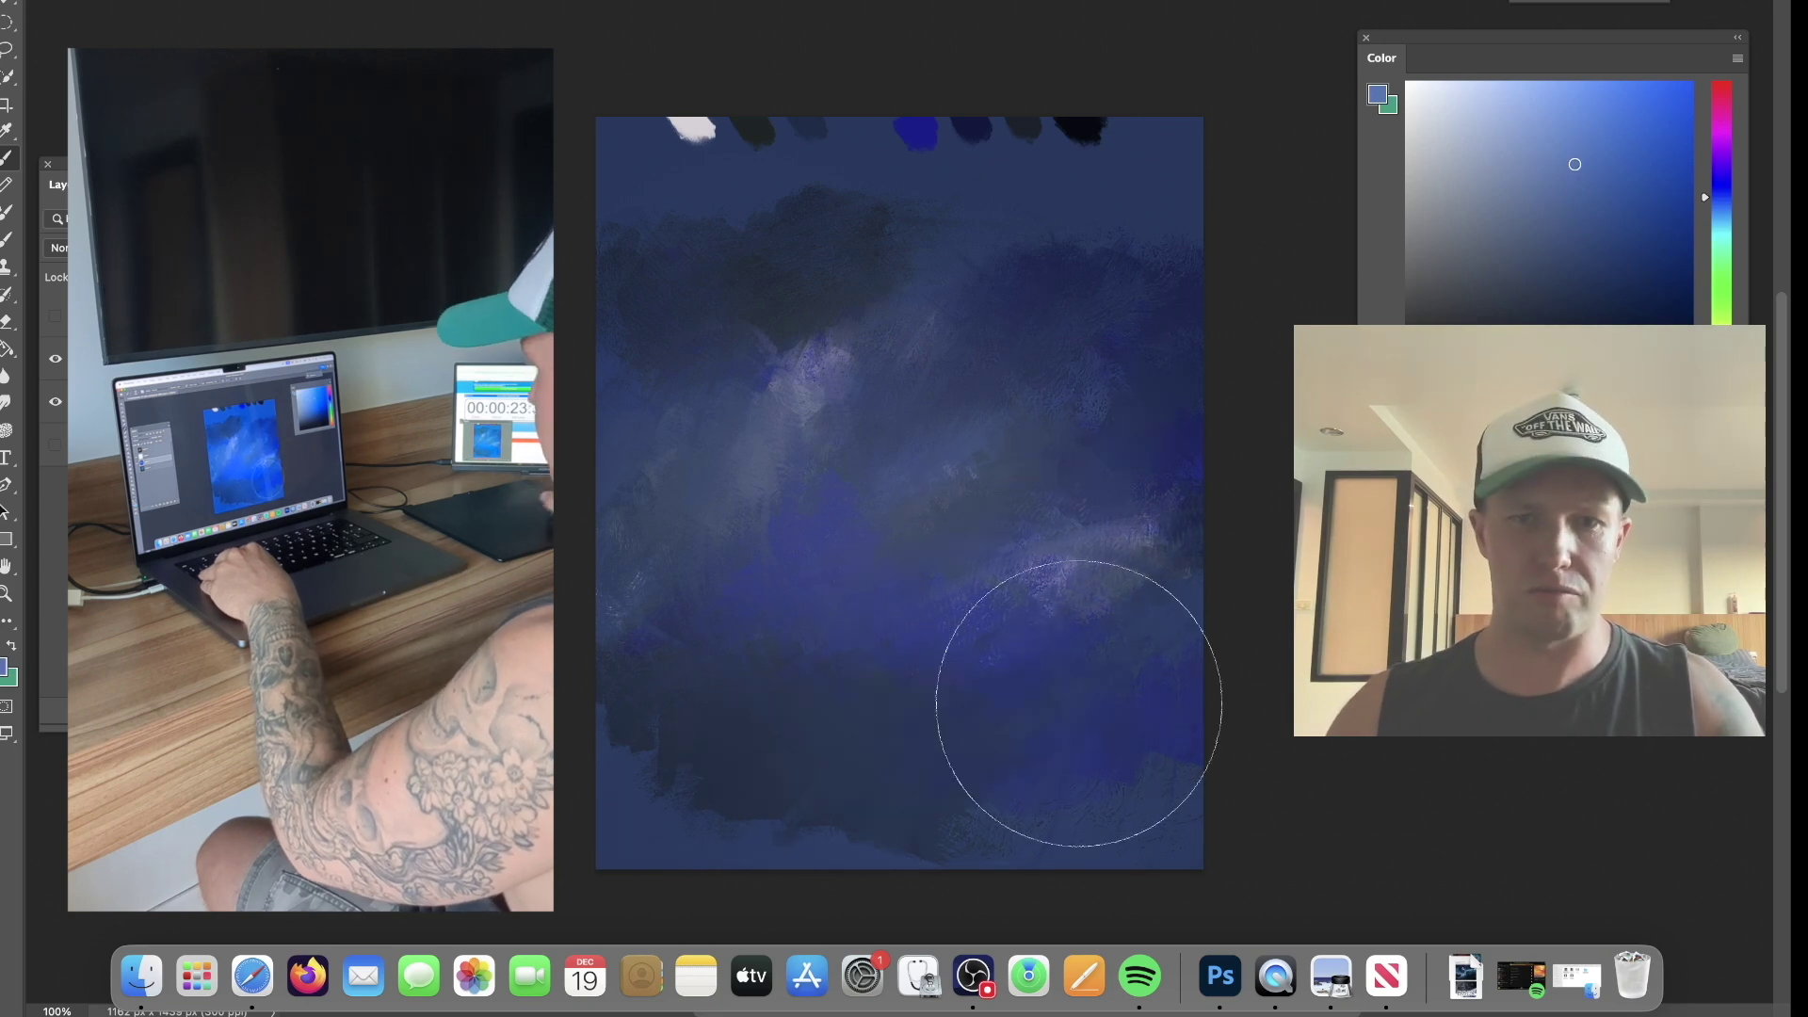
# Shade the bottom of the canvas with soft dark navy strokes, sampling blues from the painting to smooth the transition.
pyautogui.keyDown('alt'); pyautogui.click(1064, 261); pyautogui.keyUp('alt')
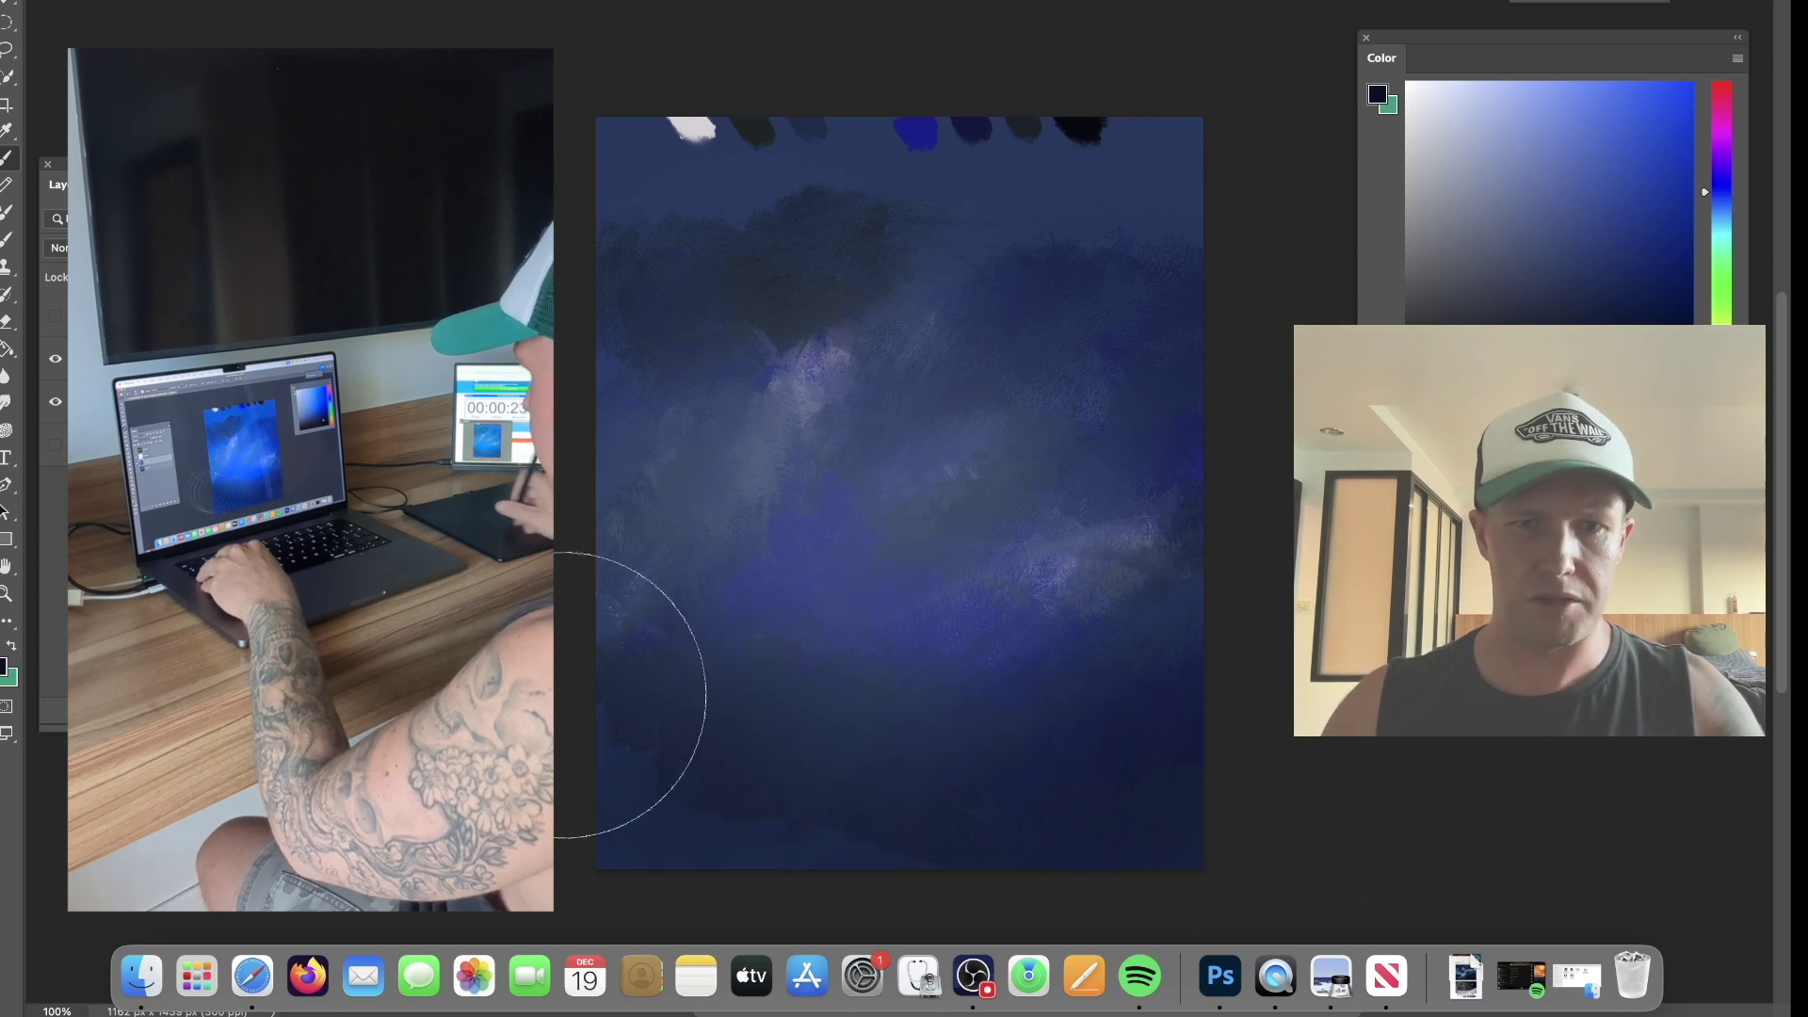
pyautogui.keyDown('alt'); pyautogui.click(767, 556); pyautogui.keyUp('alt')
pyautogui.keyDown('alt'); pyautogui.click(1050, 748); pyautogui.keyUp('alt')
pyautogui.moveTo(1092, 749); pyautogui.dragTo(883, 754)
pyautogui.keyDown('alt'); pyautogui.click(930, 755); pyautogui.keyUp('alt')
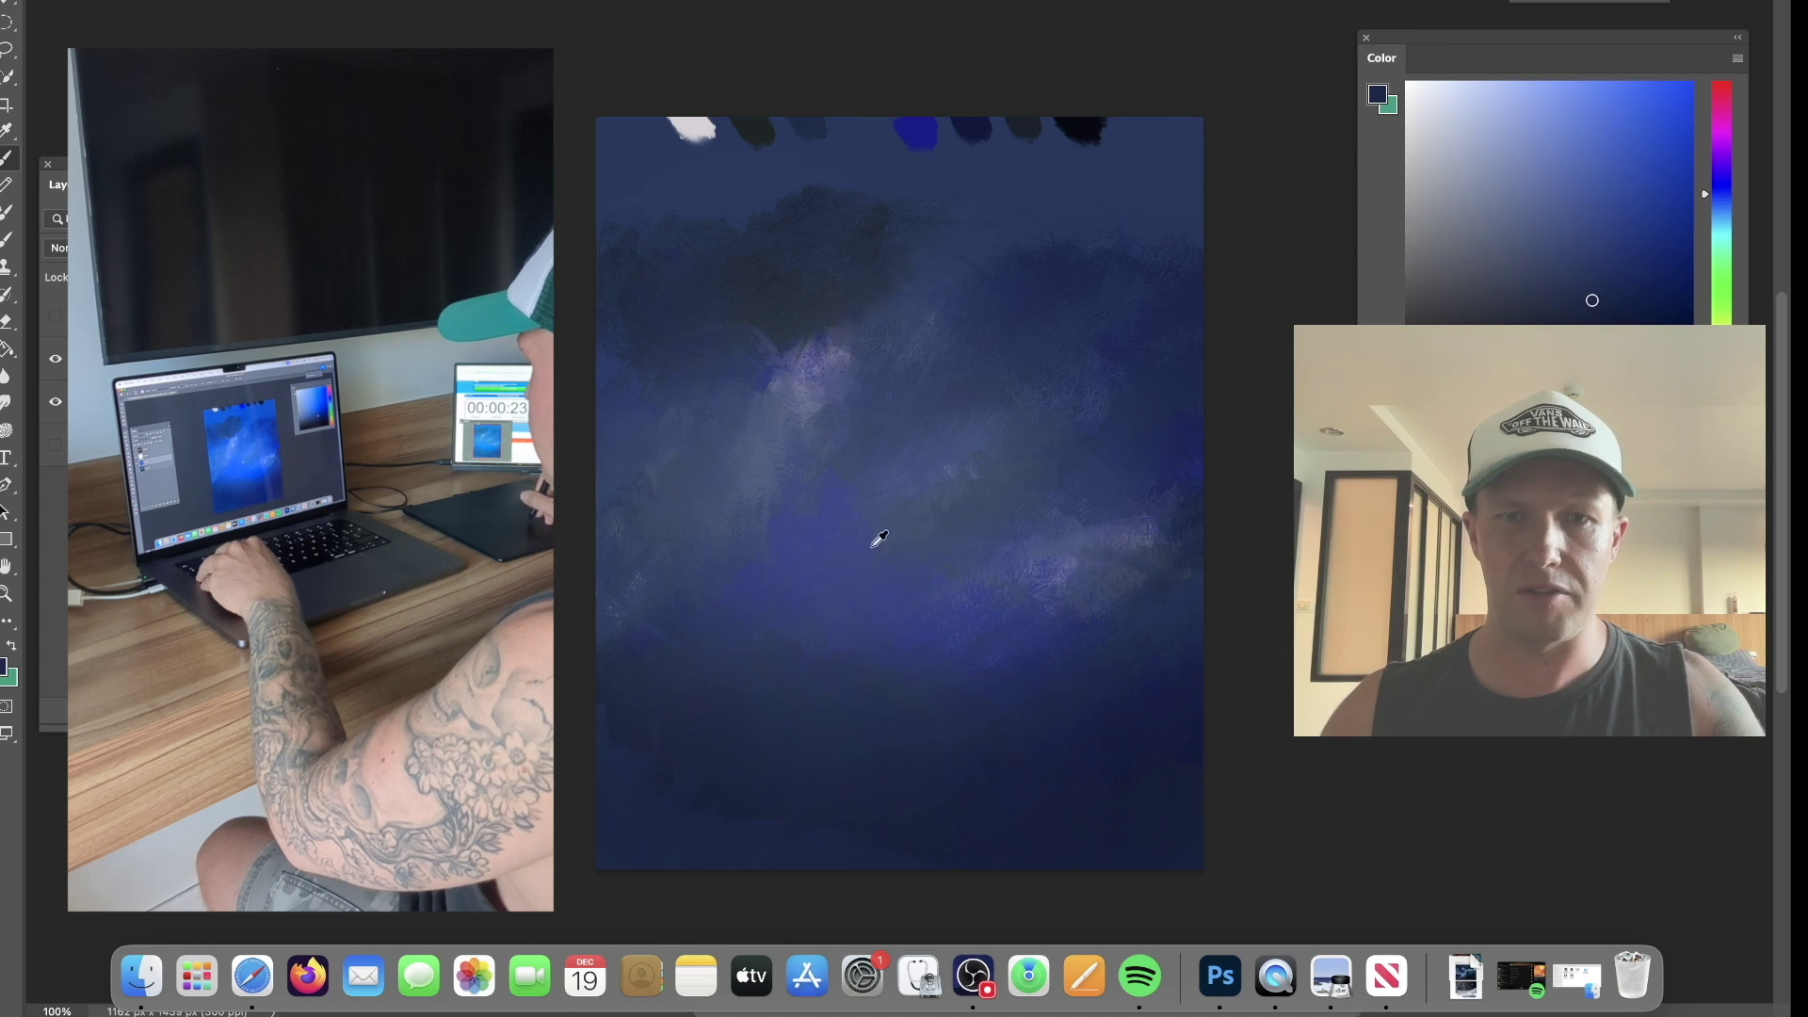
# Build a soft pale purple glow over the center of the canvas and enlarge the brush.
pyautogui.keyDown('alt'); pyautogui.click(795, 382); pyautogui.keyUp('alt')
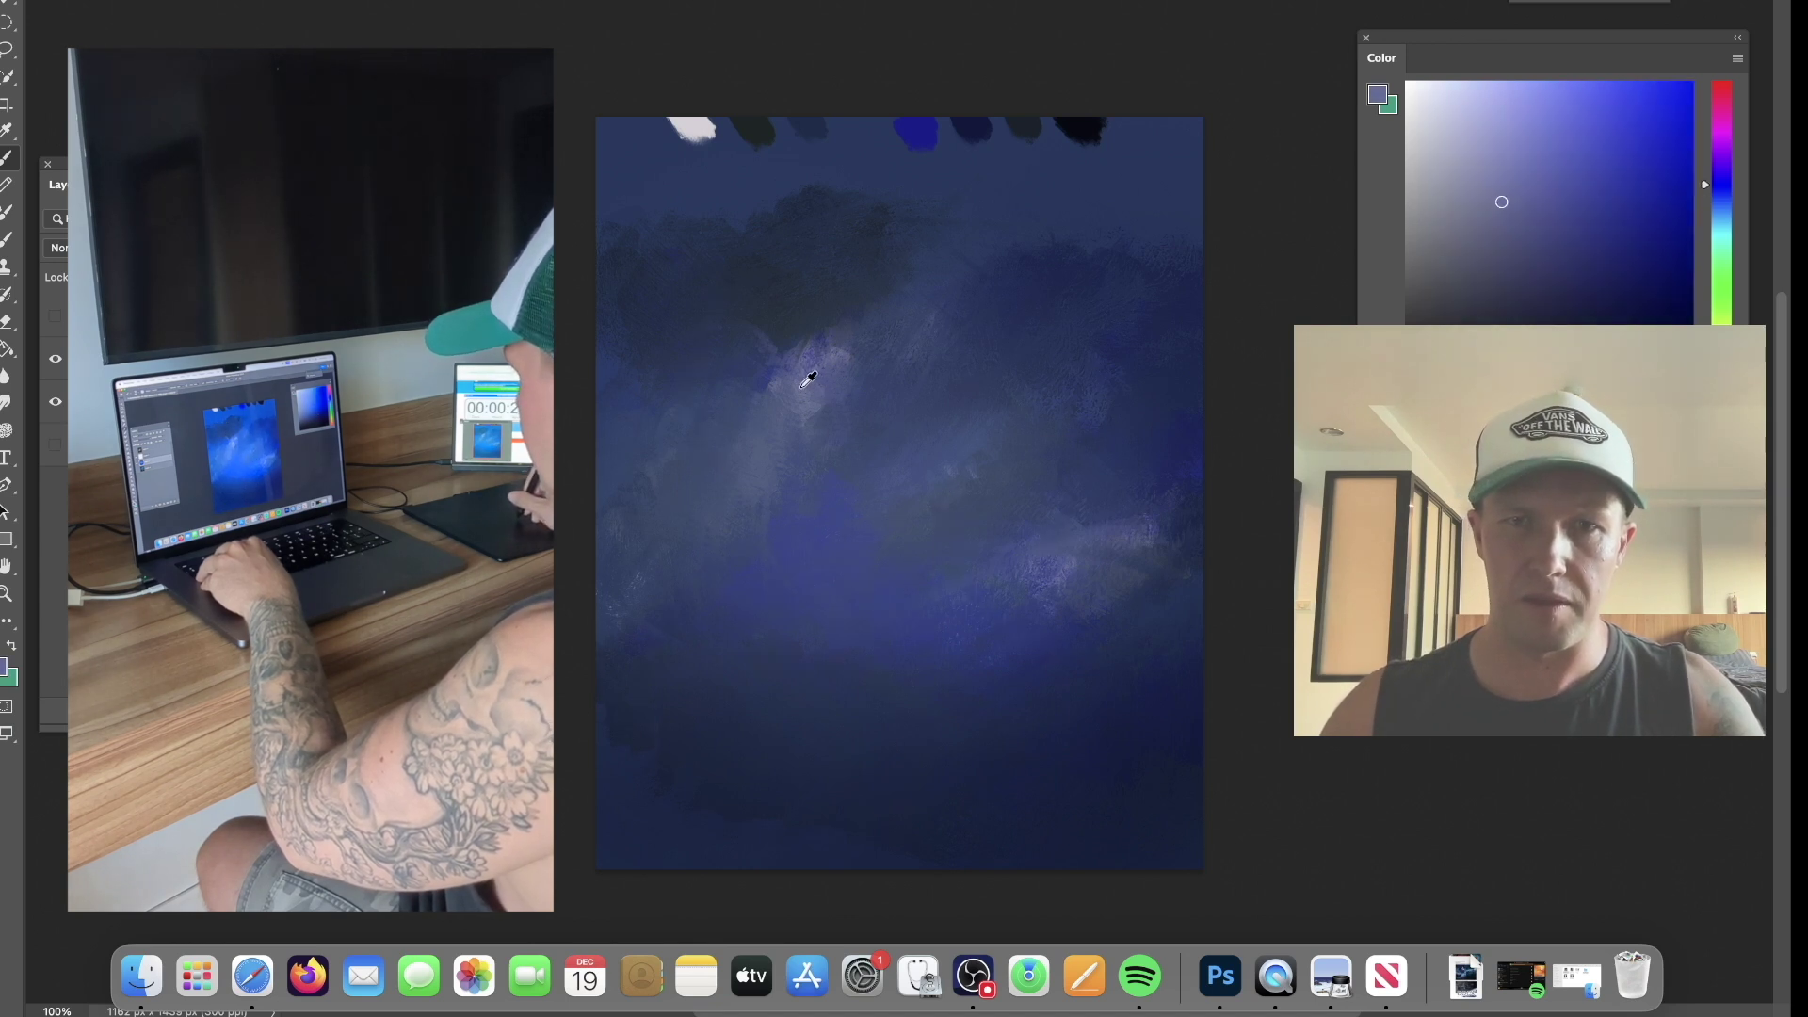
pyautogui.keyDown('alt'); pyautogui.click(801, 388); pyautogui.keyUp('alt')
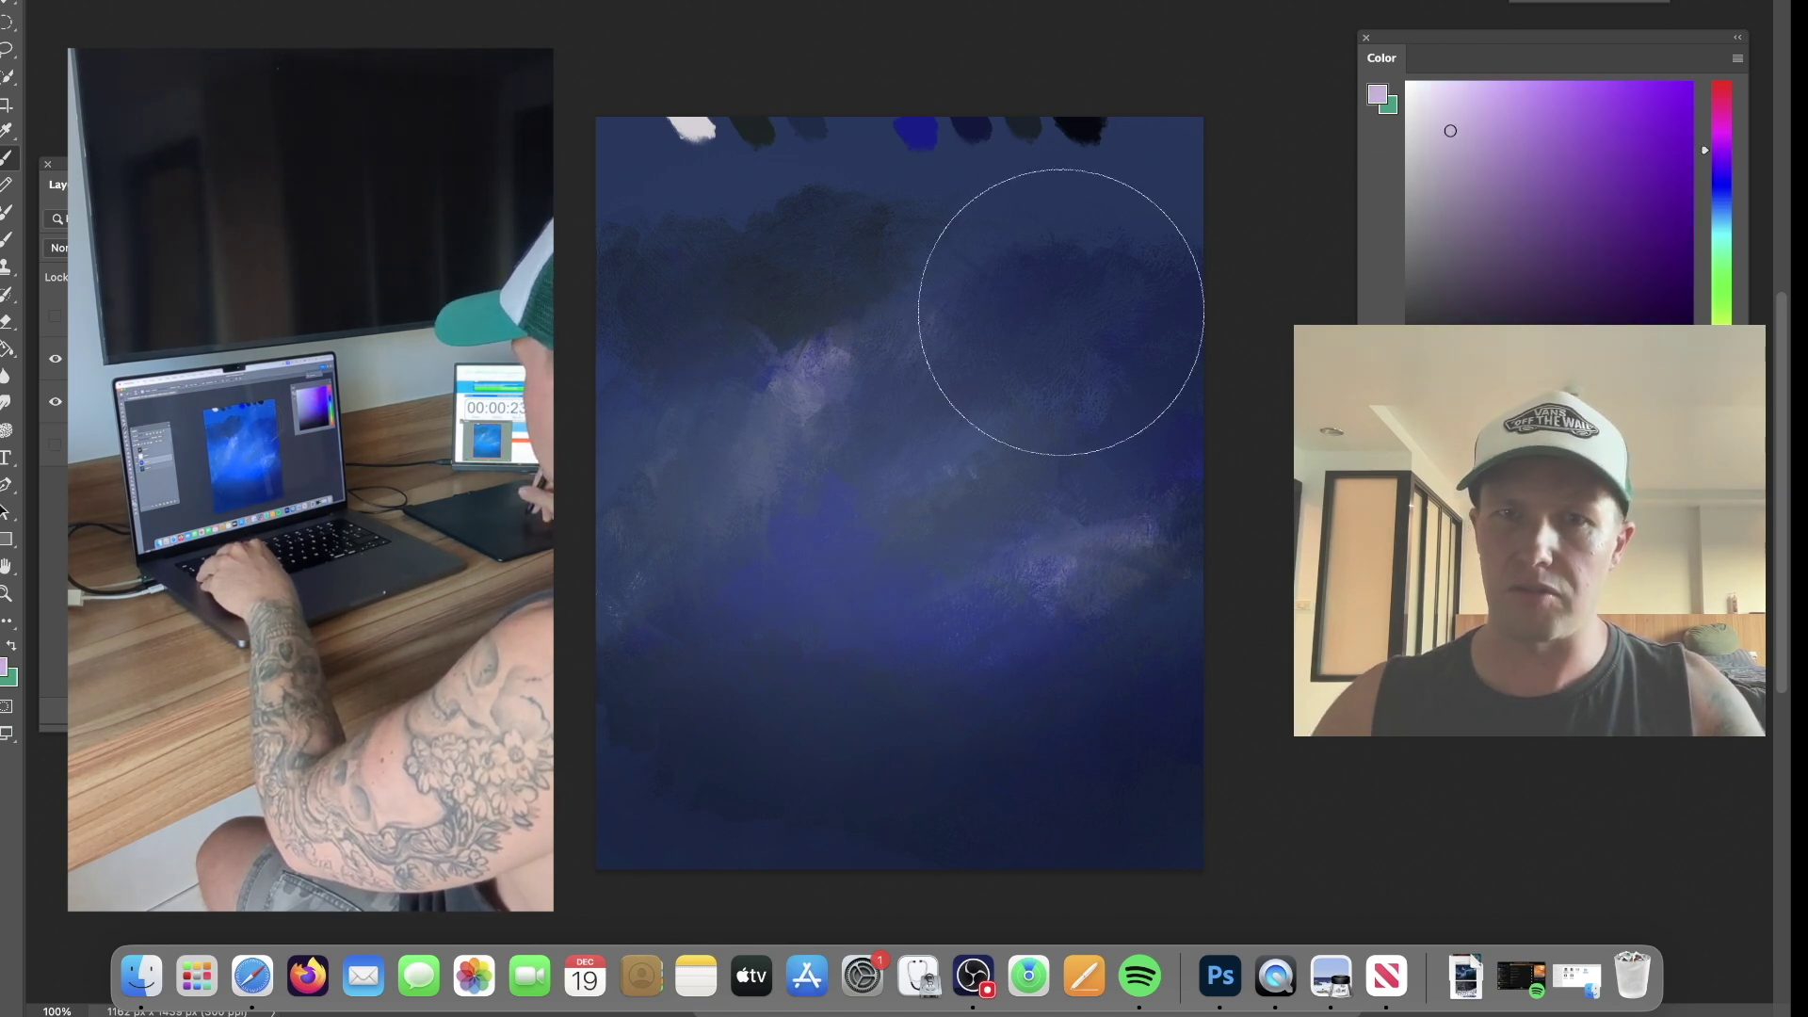
pyautogui.moveTo(920, 465)
pyautogui.mouseDown()
pyautogui.moveTo(895, 476)
pyautogui.moveTo(888, 444)
pyautogui.moveTo(898, 505)
pyautogui.moveTo(867, 552)
pyautogui.moveTo(795, 444)
pyautogui.mouseUp()
pyautogui.press(']')
pyautogui.press(']')
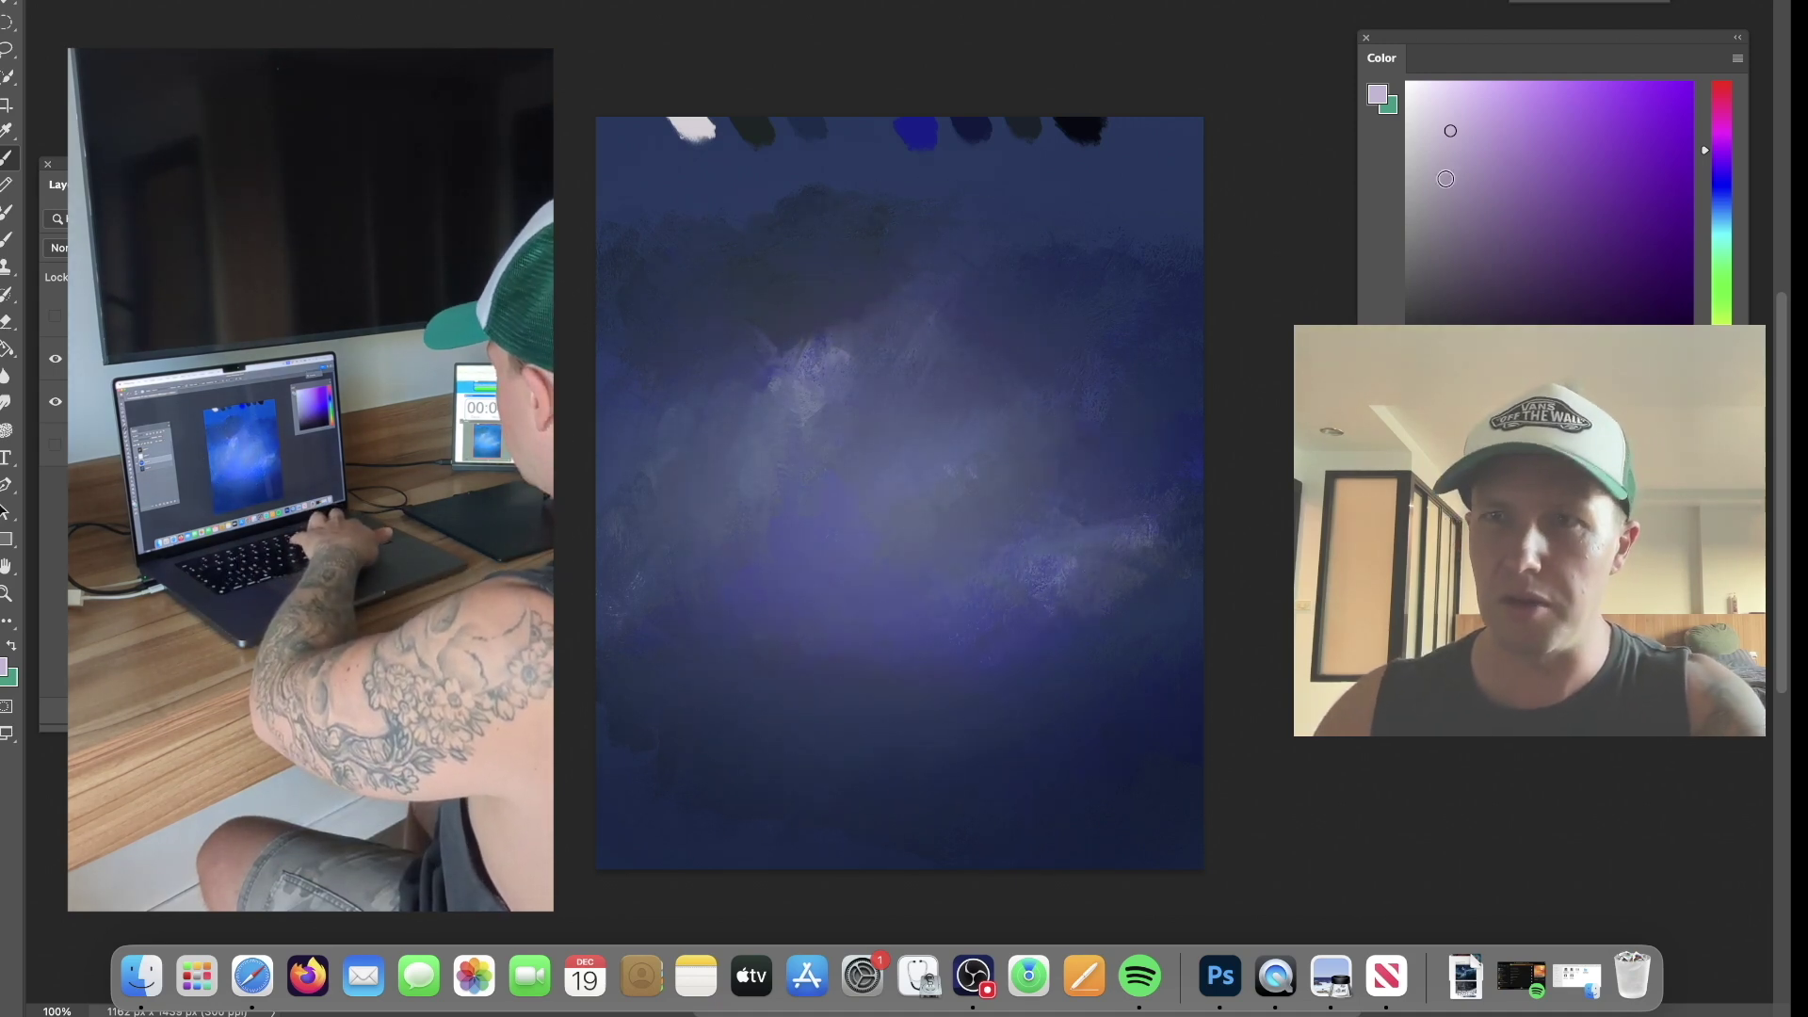
# Shift the color to a slightly warmer light purple and glaze it over the central glow at varied brush sizes.
pyautogui.click(1452, 127)
pyautogui.moveTo(978, 444)
pyautogui.mouseDown()
pyautogui.moveTo(1020, 403)
pyautogui.moveTo(978, 382)
pyautogui.mouseUp()
pyautogui.press('[')
pyautogui.moveTo(871, 403)
pyautogui.mouseDown()
pyautogui.moveTo(767, 419)
pyautogui.moveTo(888, 461)
pyautogui.mouseUp()
# Smudge the dark blue into the light patch on the lower right and blend the right side with the Mixer Brush.
pyautogui.press('[')
pyautogui.press('[')
pyautogui.press(']')
pyautogui.press(']')
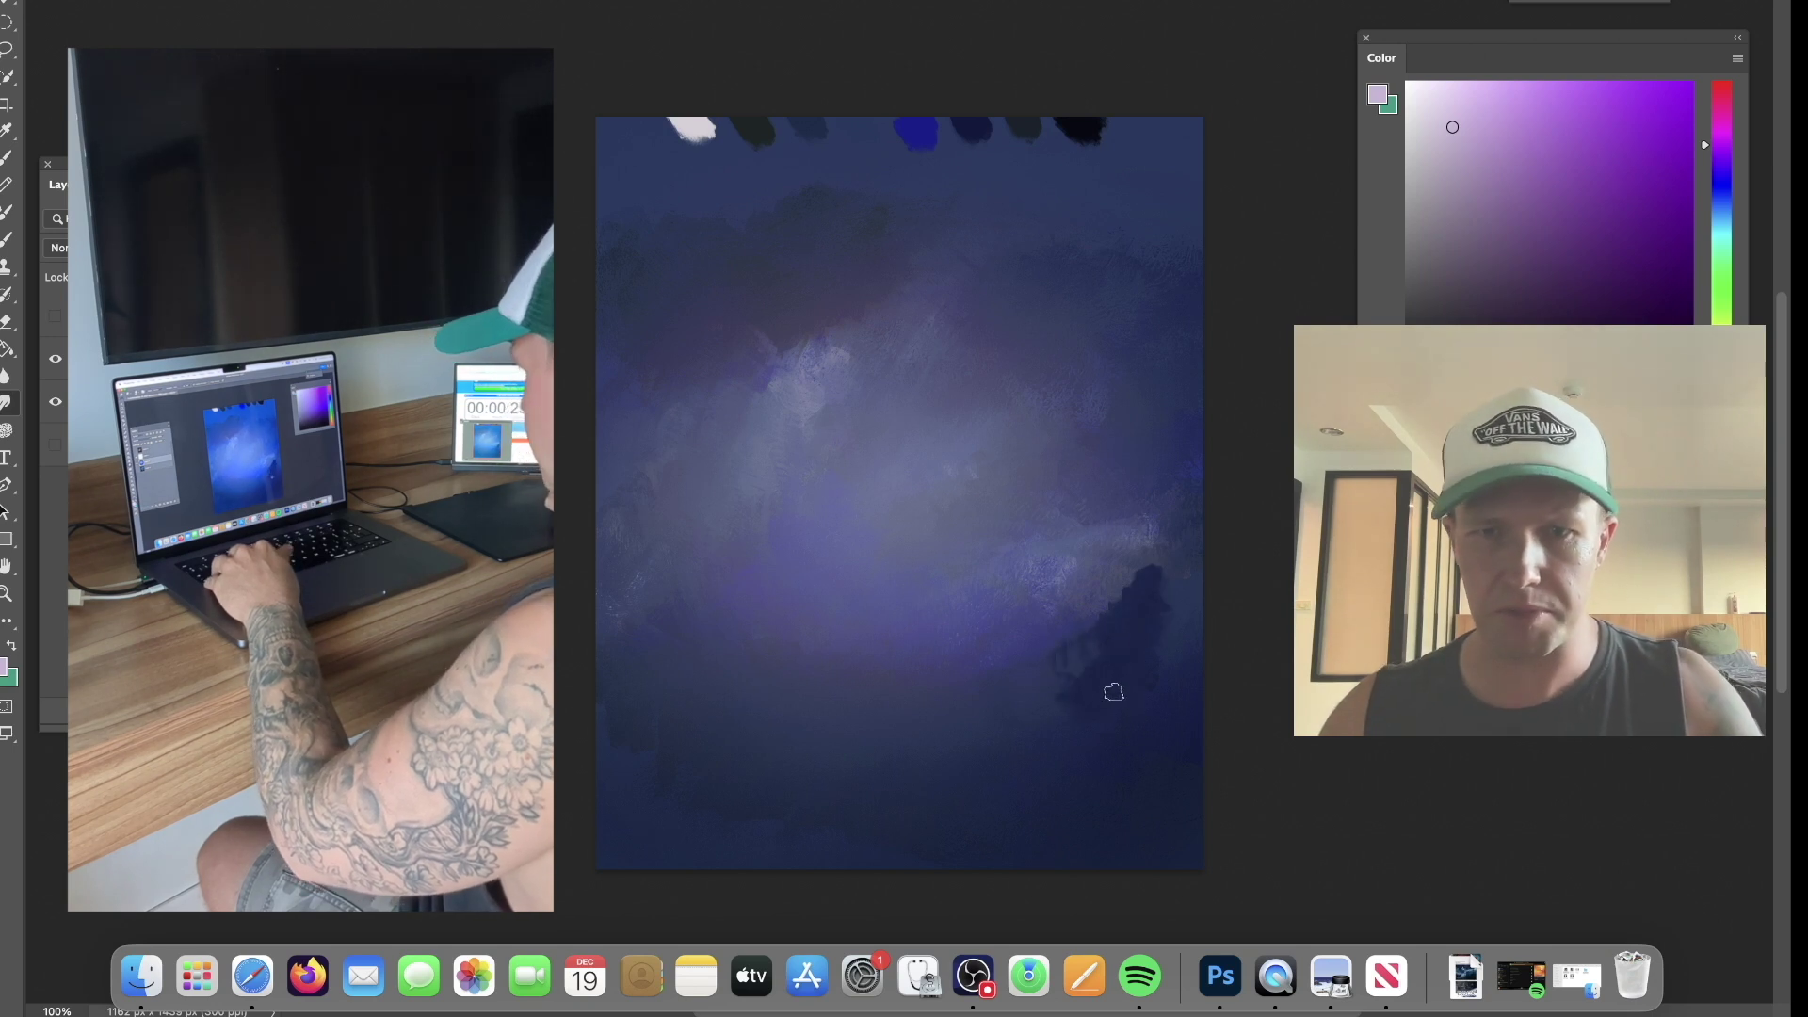
pyautogui.press('b')
pyautogui.moveTo(1169, 661)
pyautogui.mouseDown()
pyautogui.moveTo(1120, 552)
pyautogui.moveTo(1241, 538)
pyautogui.moveTo(1238, 490)
pyautogui.mouseUp()
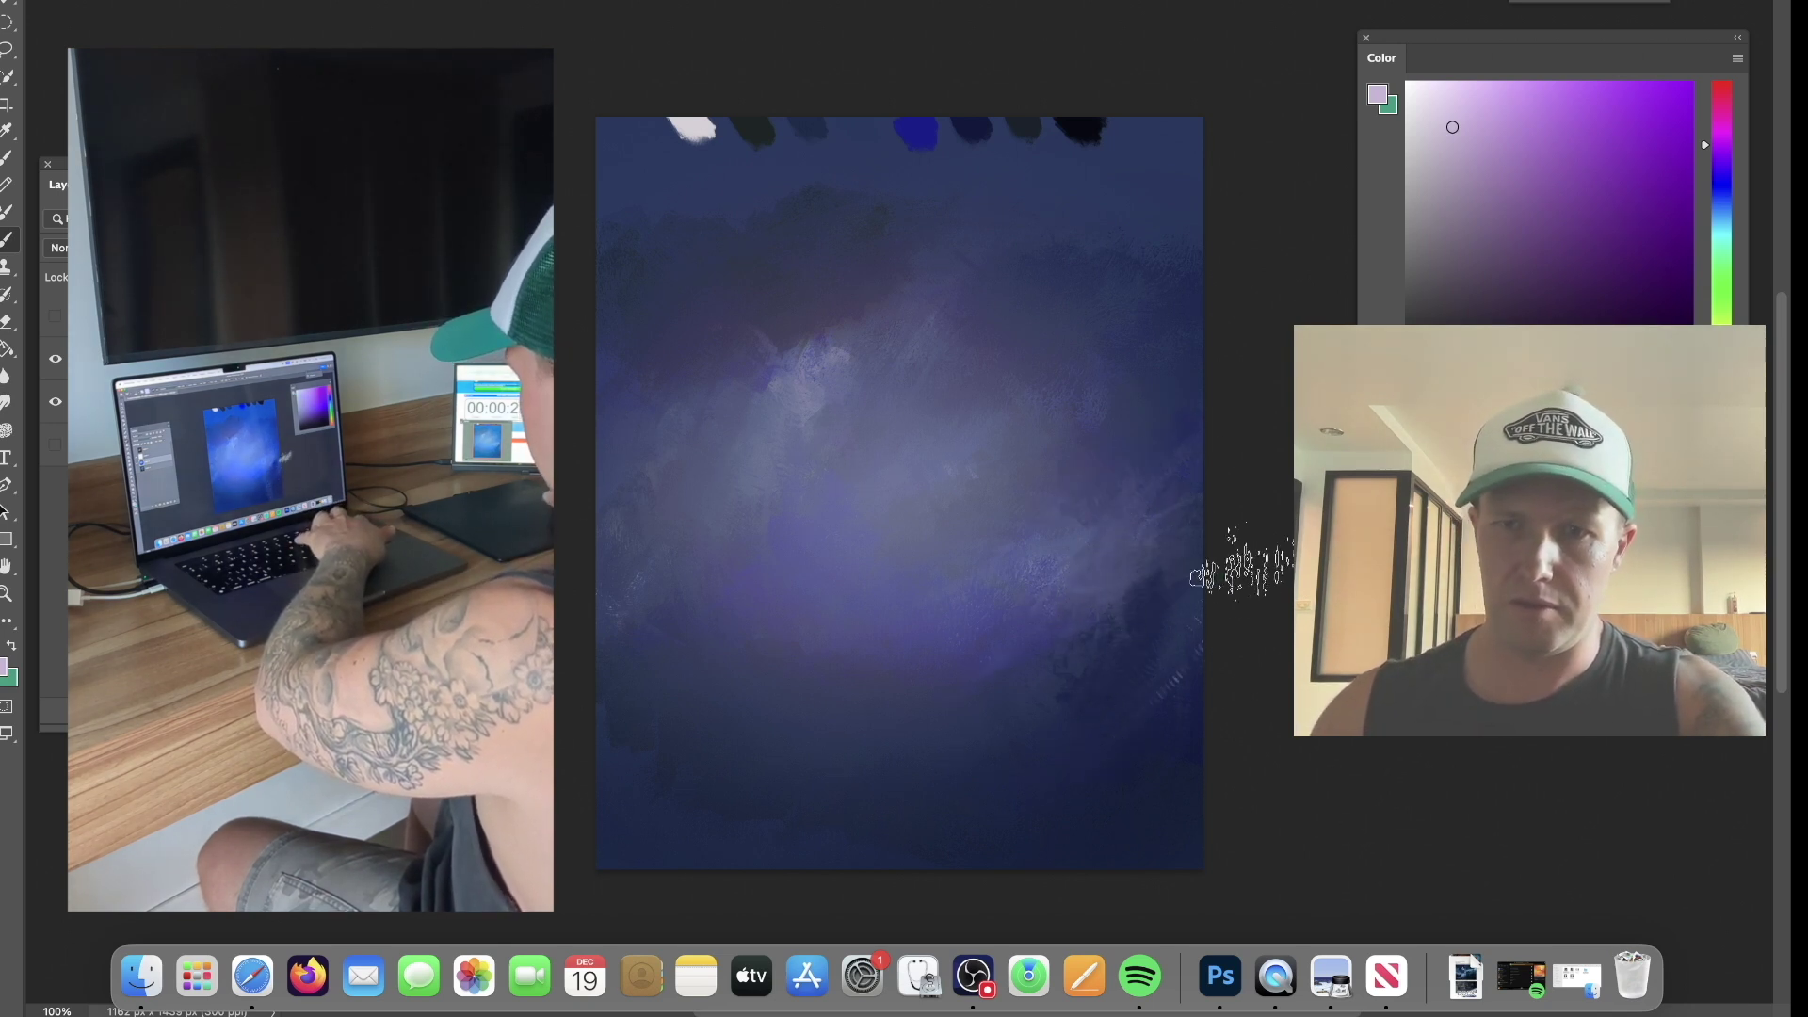
# Return to the soft brush and paint muted violet sampled from the canvas over the bright highlight left of the upper center.
pyautogui.press('b')
pyautogui.keyDown('alt'); pyautogui.click(1143, 597); pyautogui.keyUp('alt')
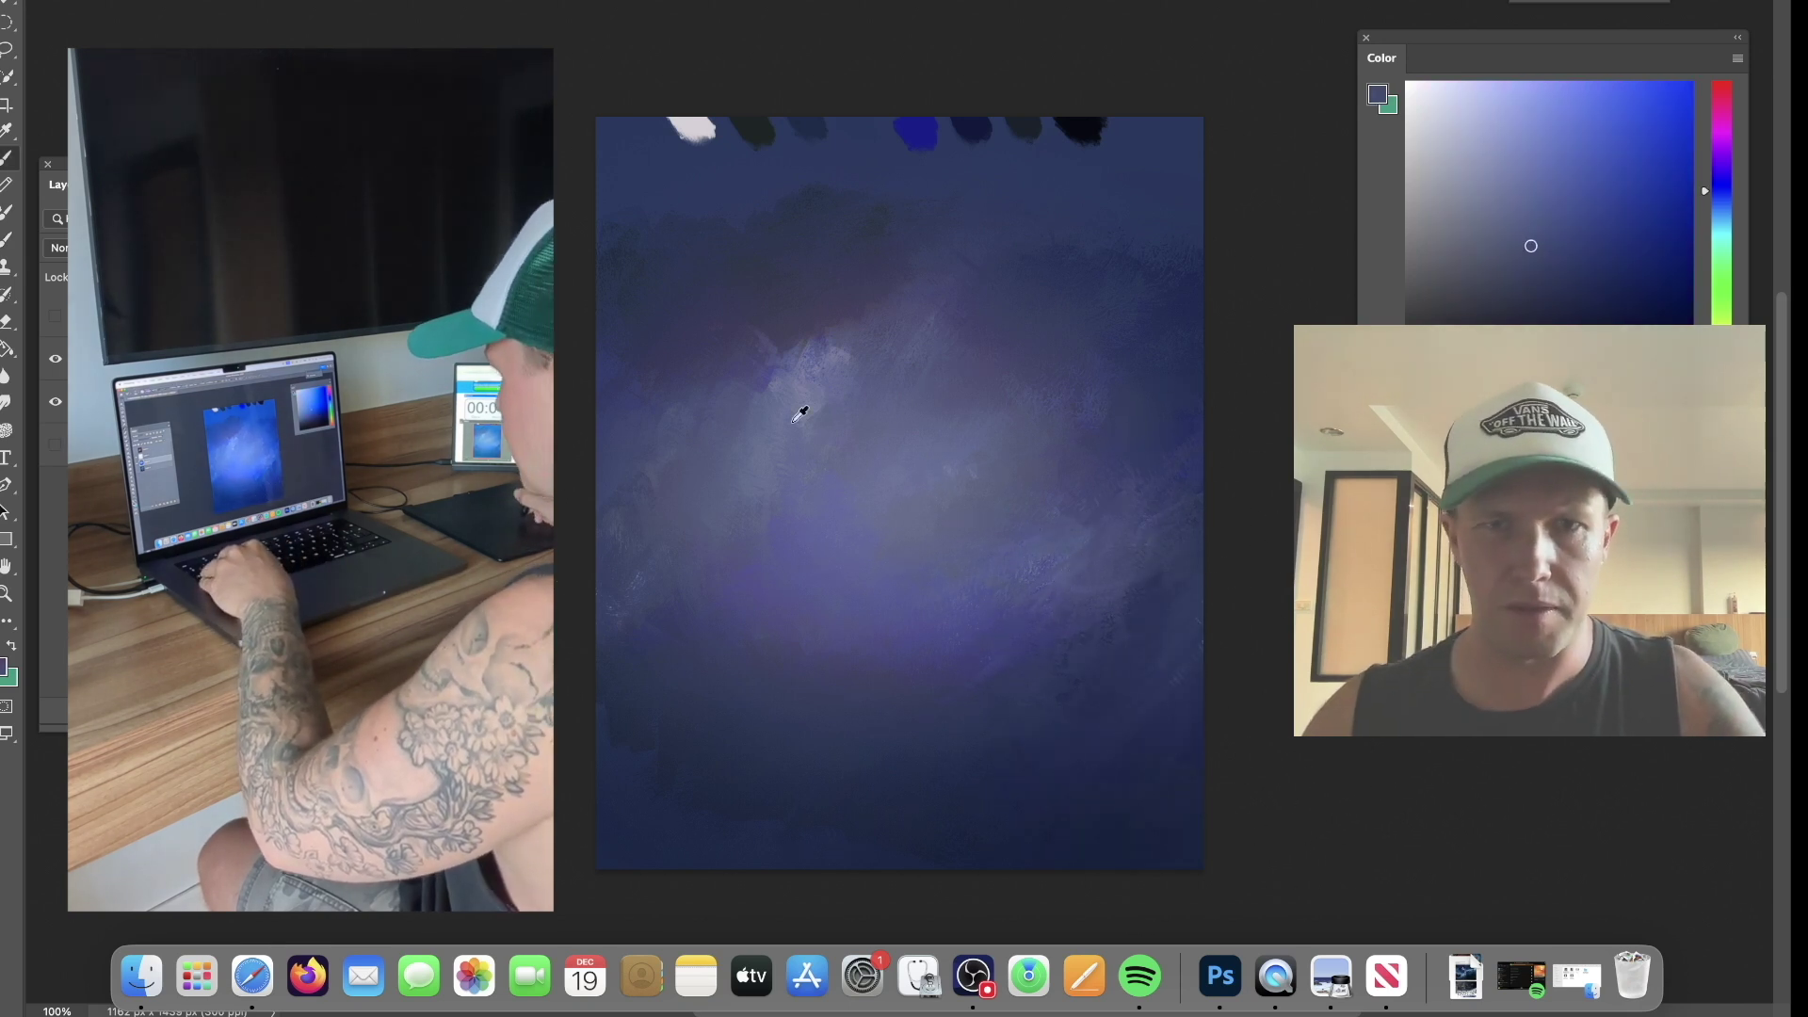
pyautogui.keyDown('alt'); pyautogui.click(834, 358); pyautogui.keyUp('alt')
pyautogui.moveTo(820, 374)
pyautogui.mouseDown()
pyautogui.moveTo(784, 364)
pyautogui.moveTo(827, 331)
pyautogui.moveTo(768, 333)
pyautogui.moveTo(801, 349)
pyautogui.mouseUp()
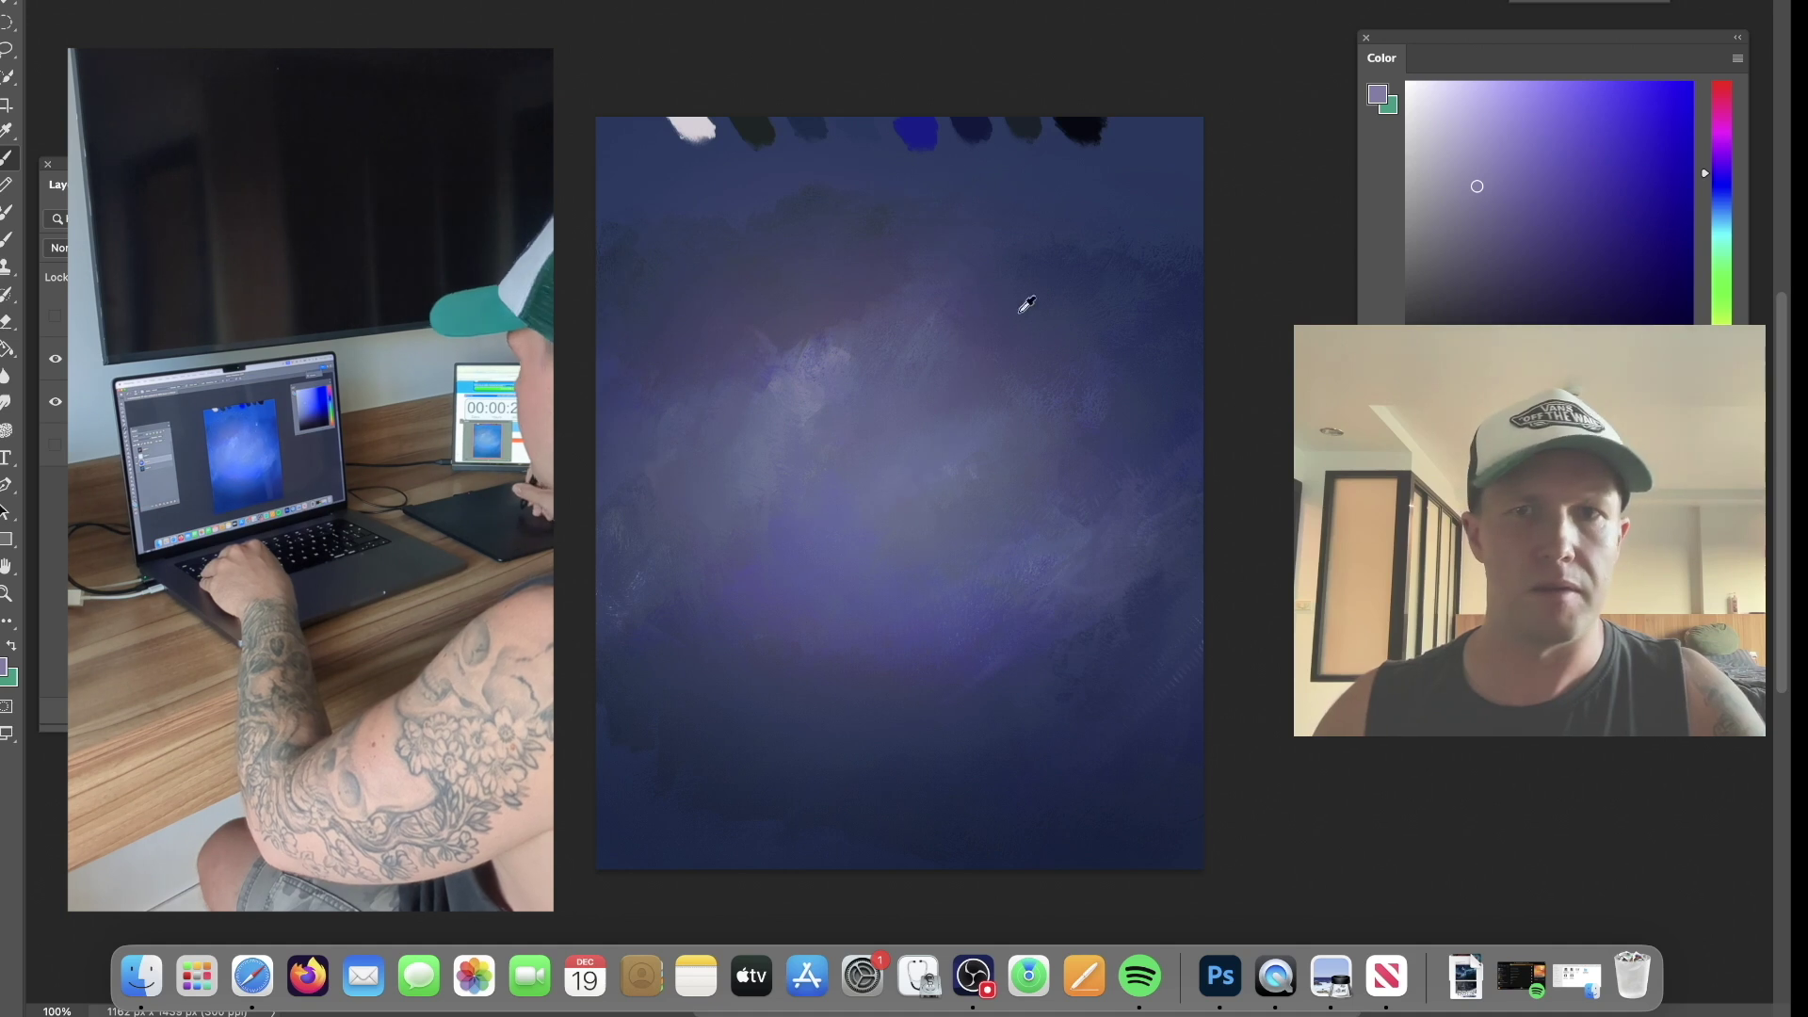
# Sample darker blues from the canvas, glaze them over the background, and smudge rough dark shapes into the lower left and right edge.
pyautogui.keyDown('alt'); pyautogui.click(994, 216); pyautogui.keyUp('alt')
pyautogui.keyDown('alt'); pyautogui.click(1126, 226); pyautogui.keyUp('alt')
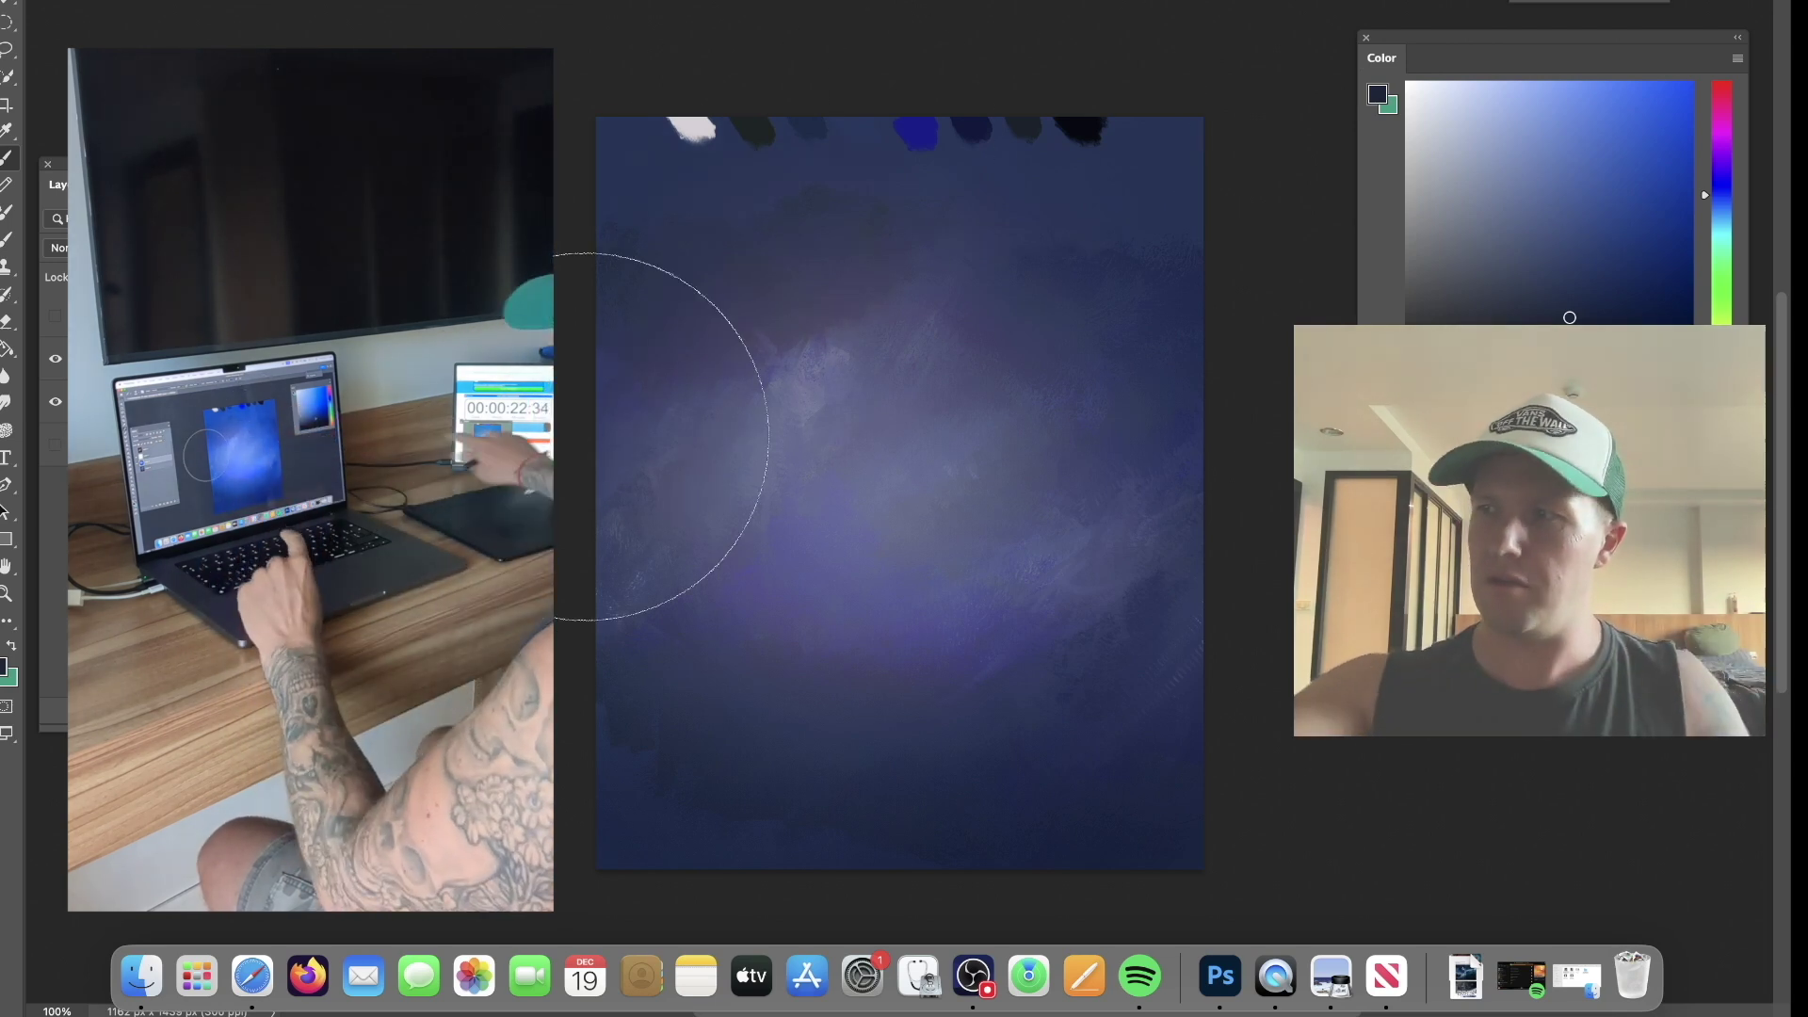
pyautogui.keyDown('alt'); pyautogui.click(795, 759); pyautogui.keyUp('alt')
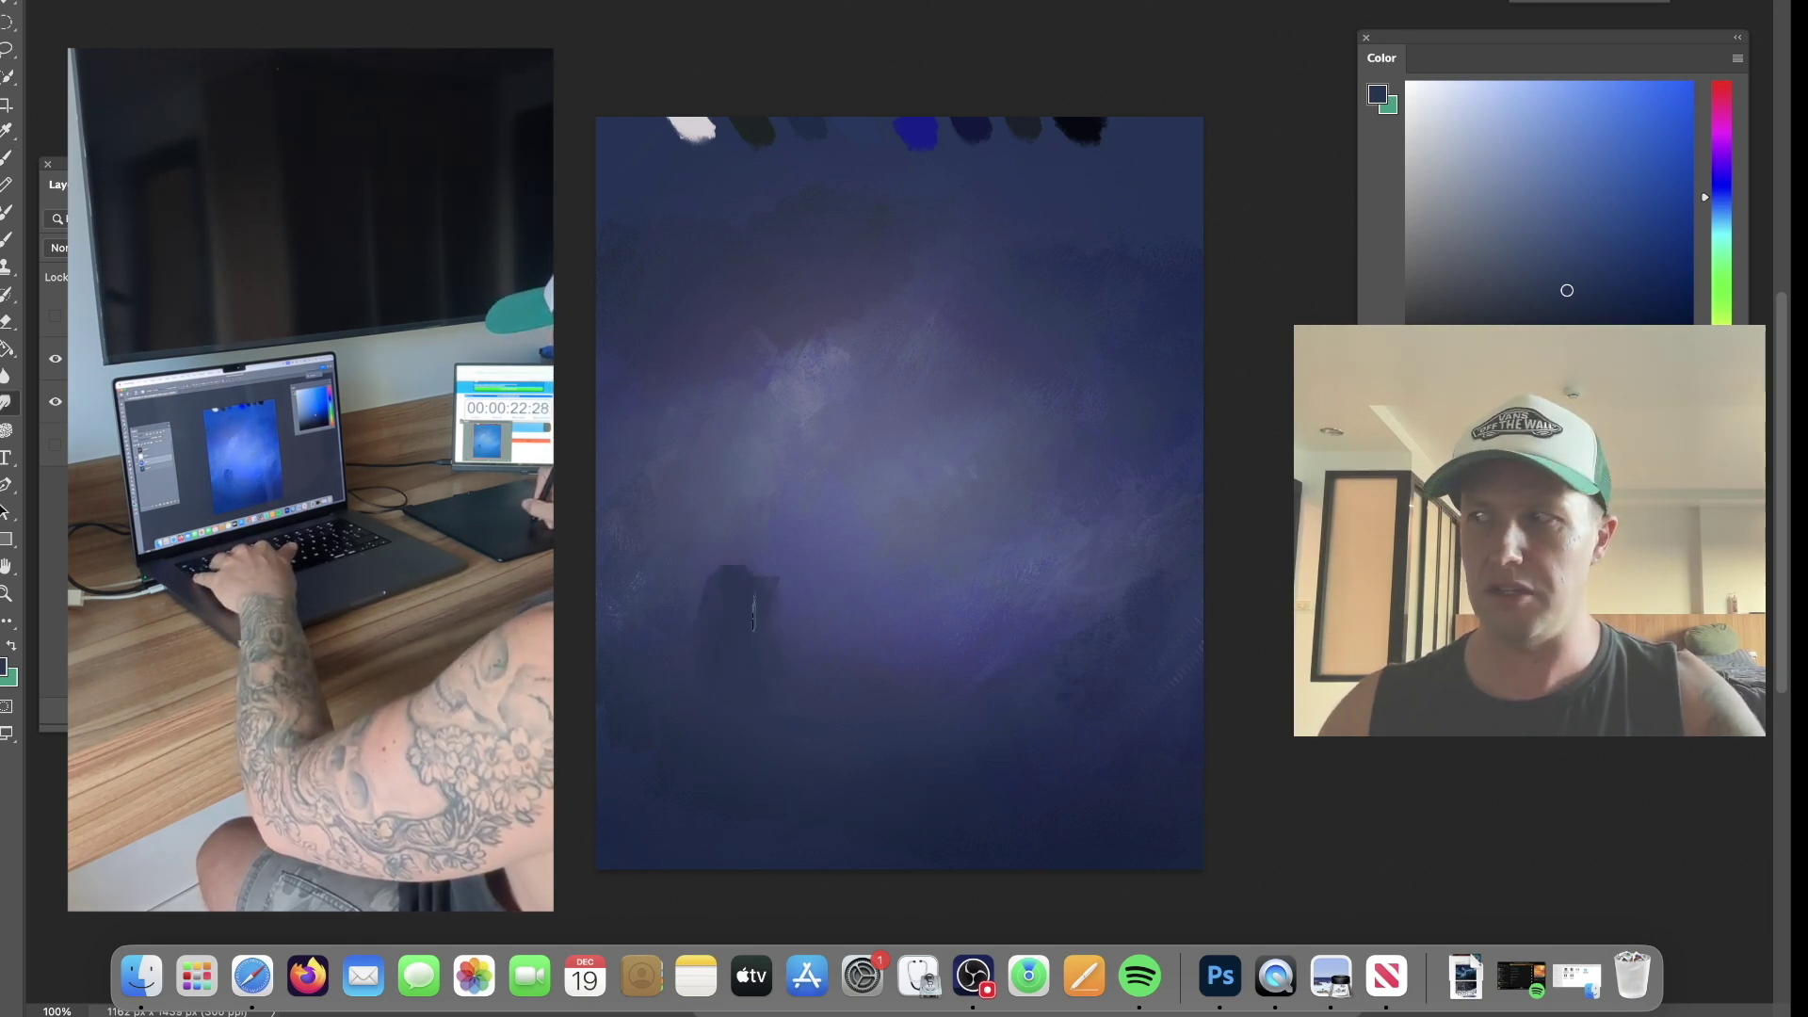
pyautogui.moveTo(670, 609); pyautogui.dragTo(642, 515)
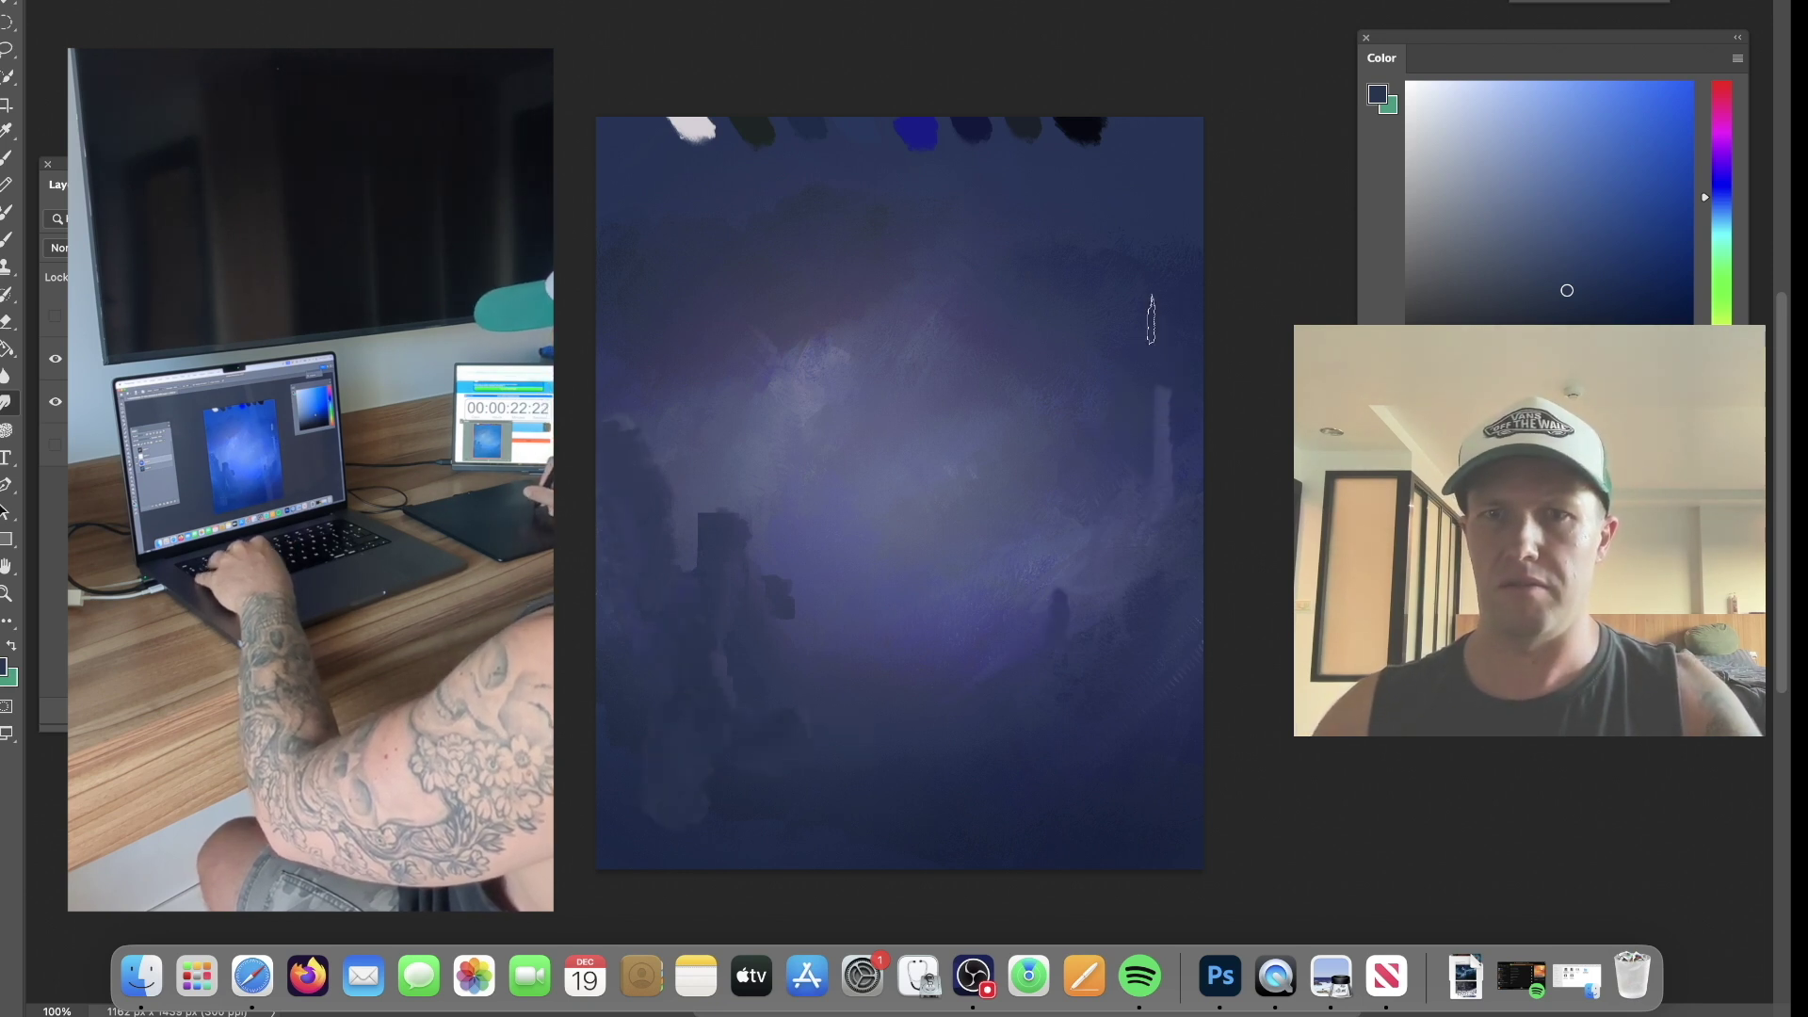
# Sample the black swatch at the top of the canvas and darken the upper right area with an enlarged soft brush.
pyautogui.keyDown('alt'); pyautogui.click(1082, 122); pyautogui.keyUp('alt')
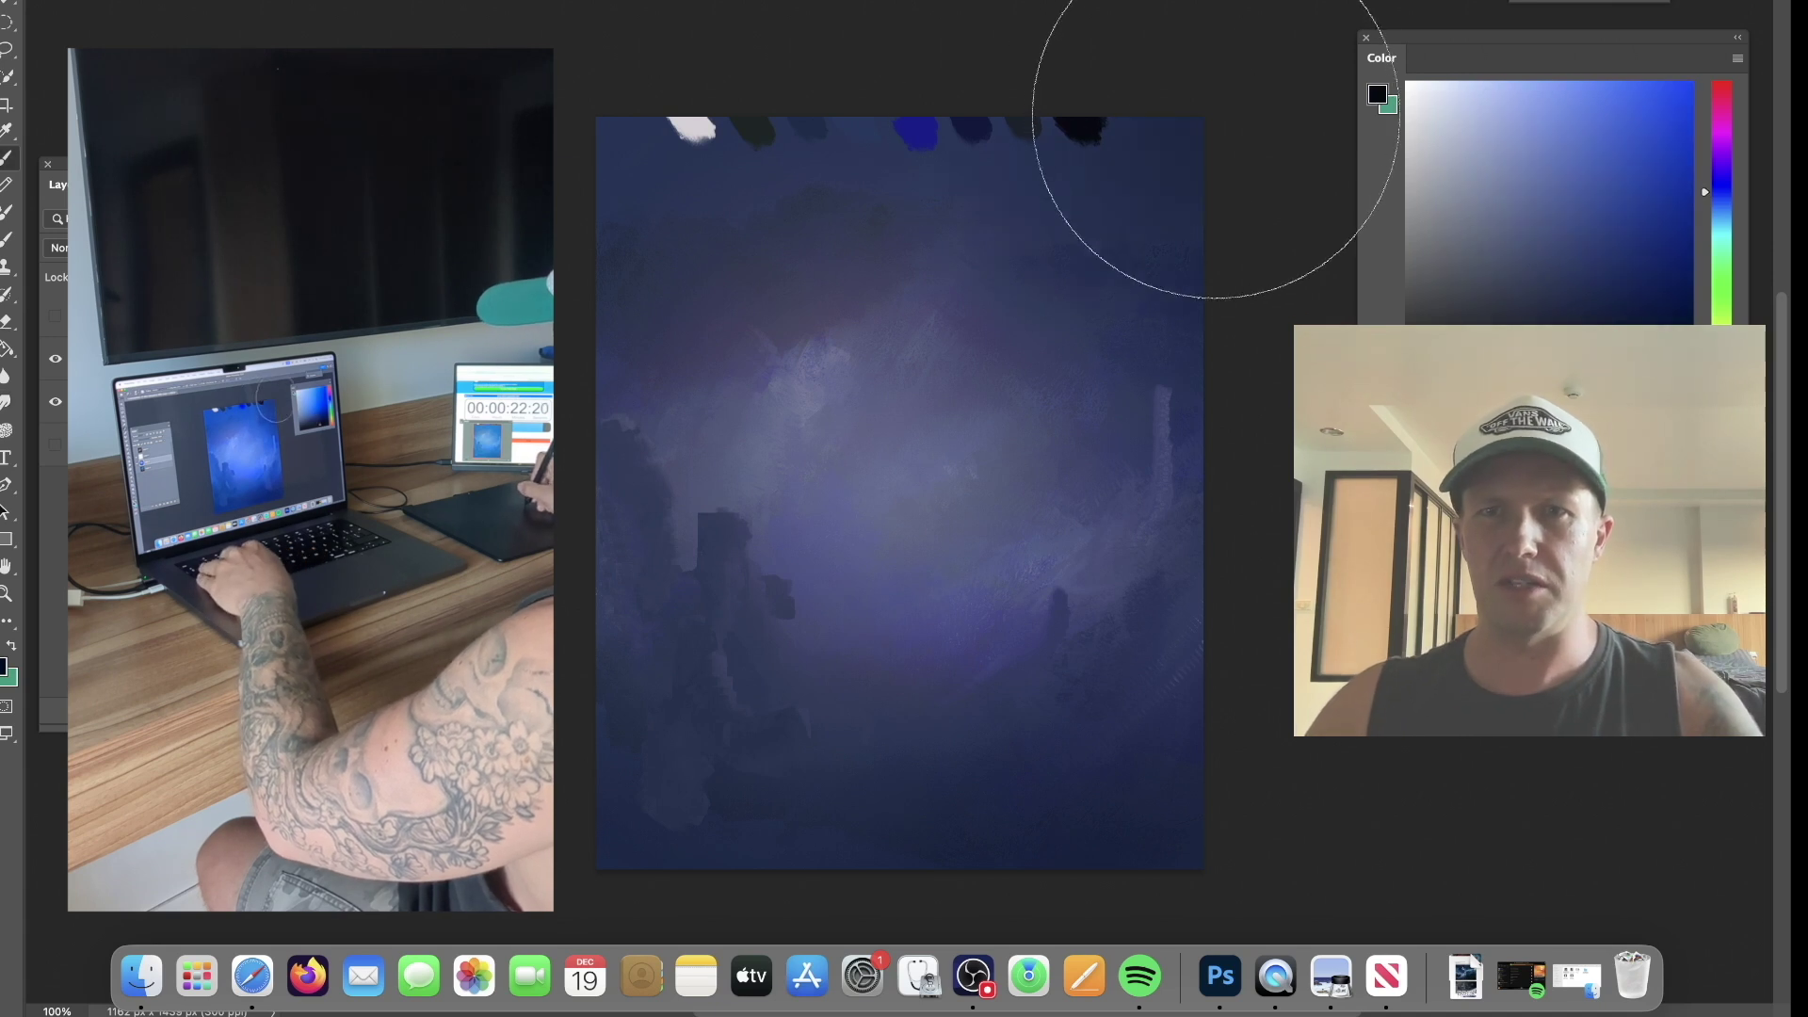
pyautogui.press(']')
pyautogui.press(']')
pyautogui.press(']')
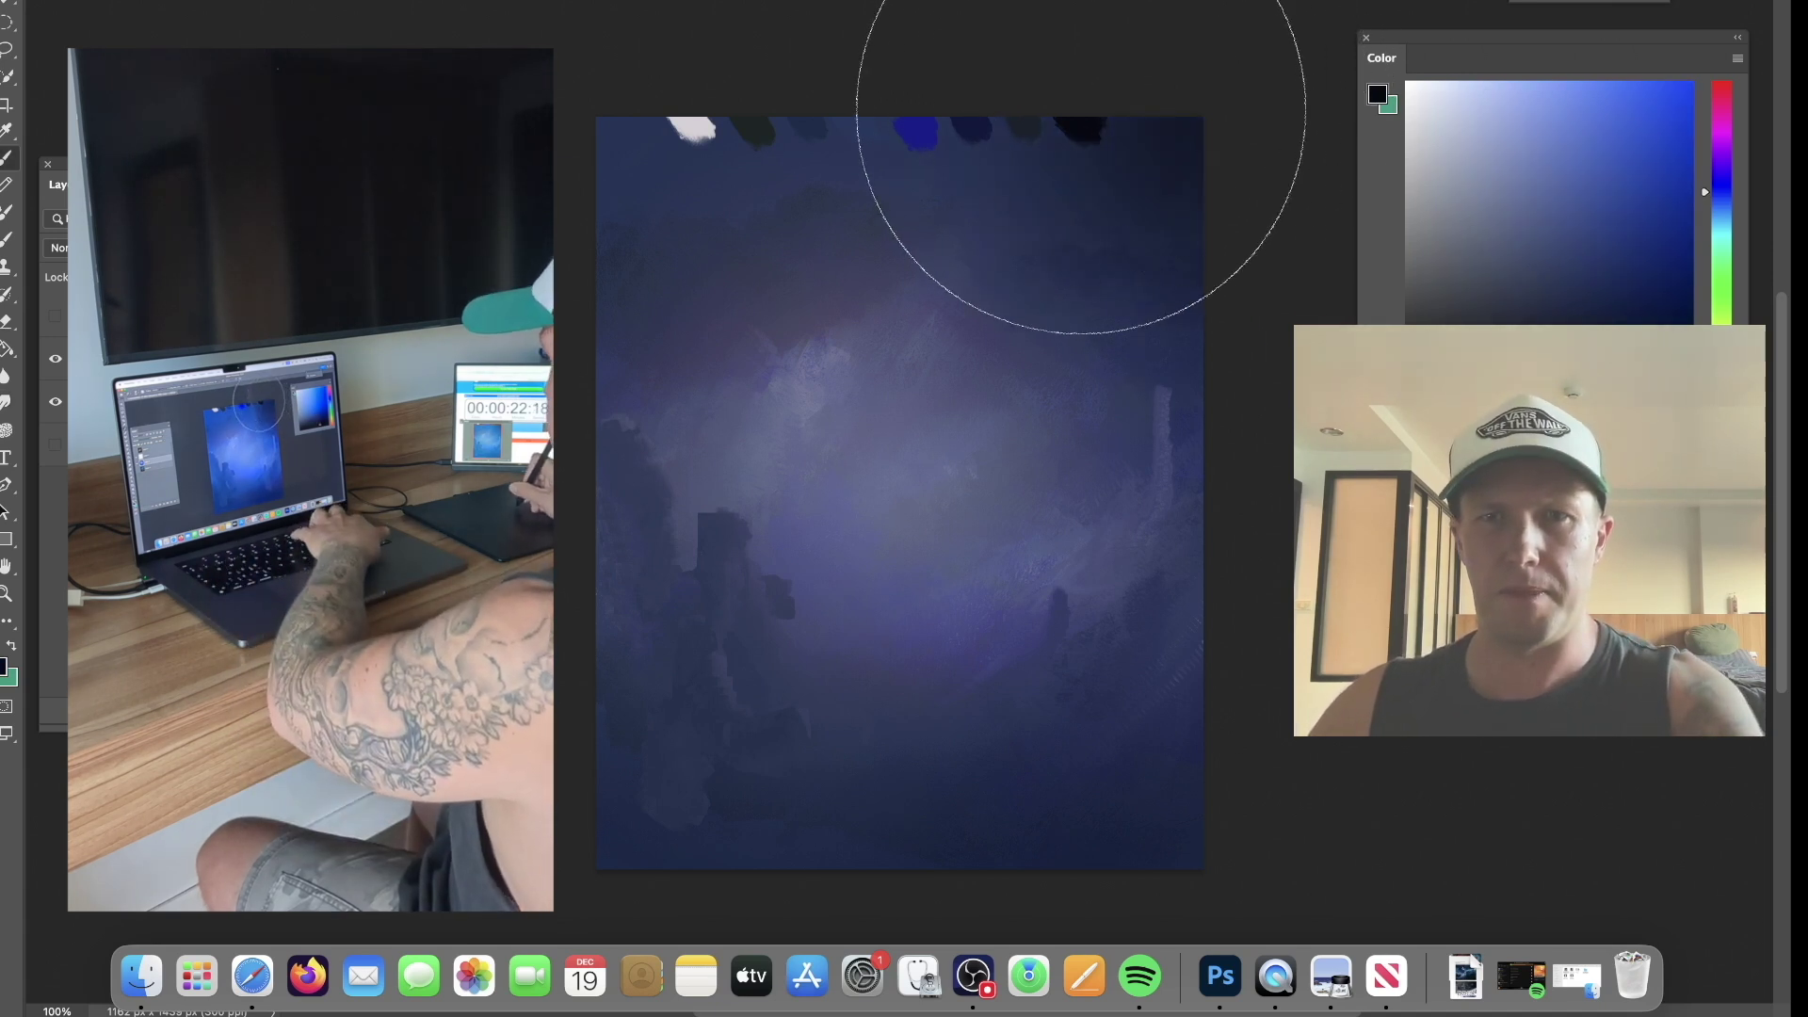
pyautogui.moveTo(995, 107)
pyautogui.mouseDown()
pyautogui.moveTo(1030, 137)
pyautogui.moveTo(1119, 197)
pyautogui.moveTo(1096, 259)
pyautogui.moveTo(1122, 343)
pyautogui.moveTo(1129, 308)
pyautogui.moveTo(1160, 341)
pyautogui.moveTo(1164, 322)
pyautogui.moveTo(1098, 408)
pyautogui.mouseUp()
pyautogui.press(']')
# Shift the sampled blue swatch color toward violet, glaze it over the upper left and lower right, and smudge the lower edges.
pyautogui.keyDown('alt'); pyautogui.click(930, 124); pyautogui.keyUp('alt')
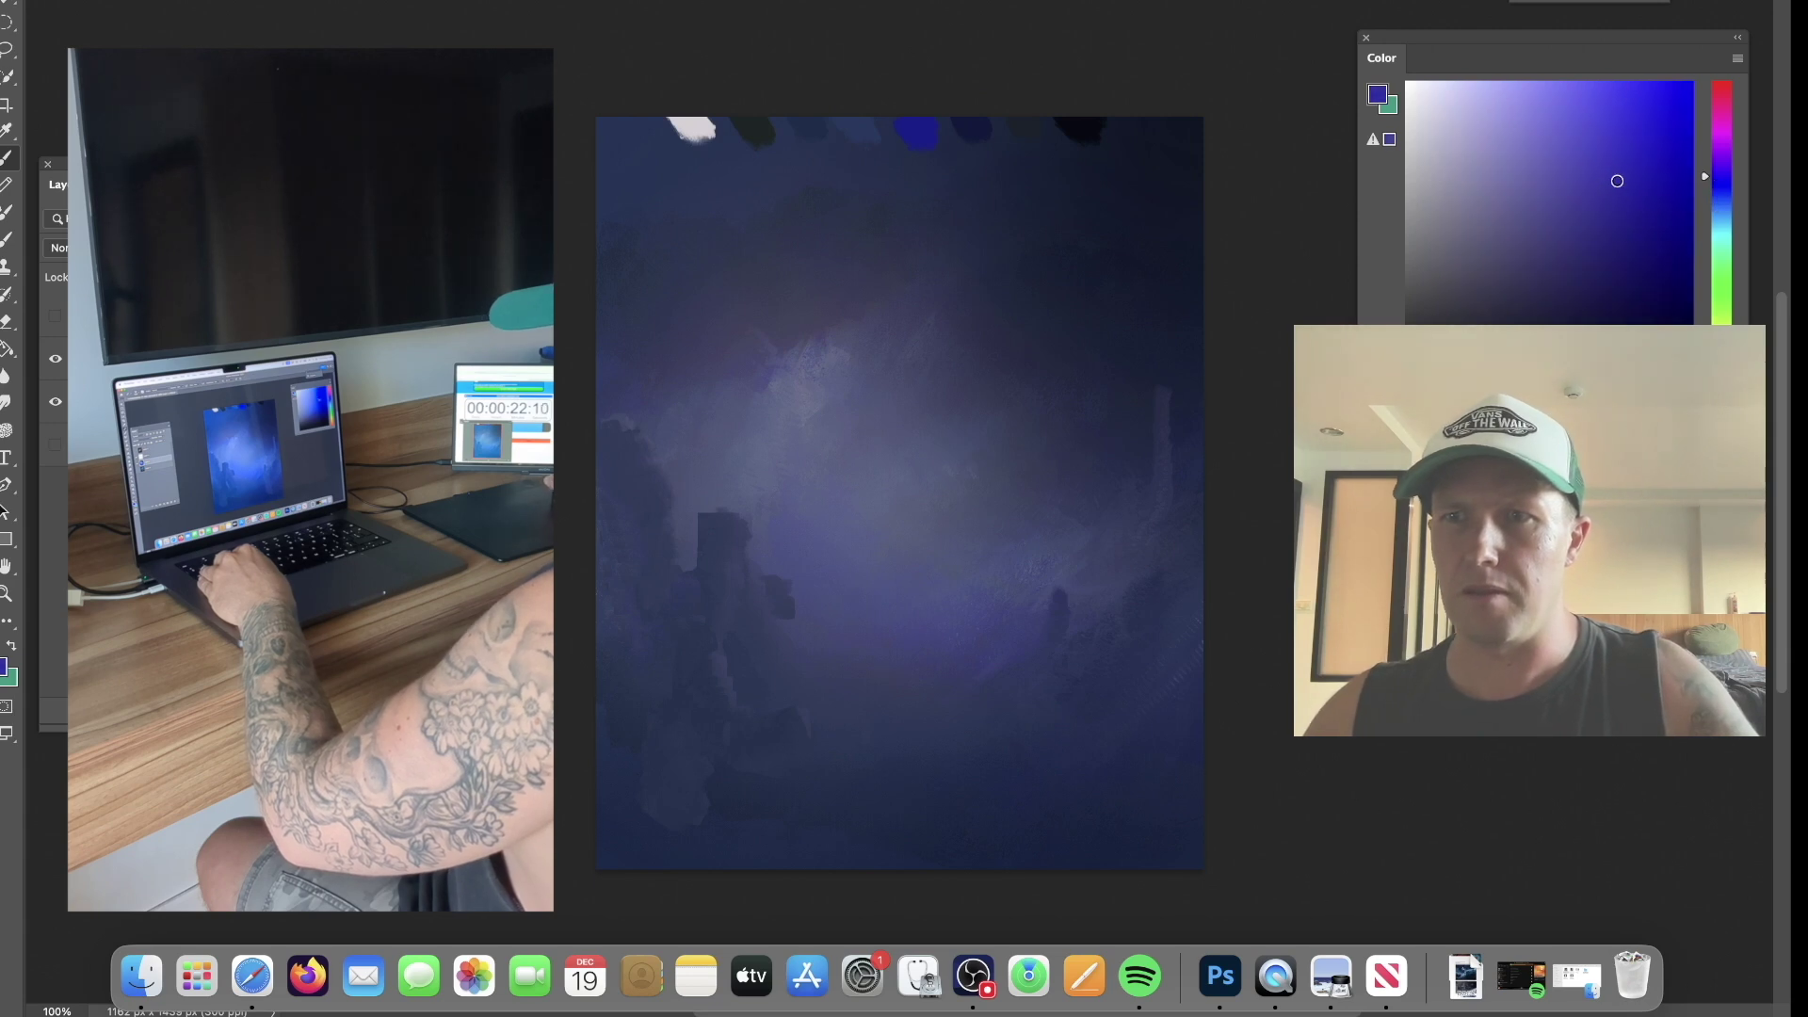
pyautogui.click(1723, 170)
pyautogui.press('[')
pyautogui.press('[')
pyautogui.press('[')
pyautogui.press('[')
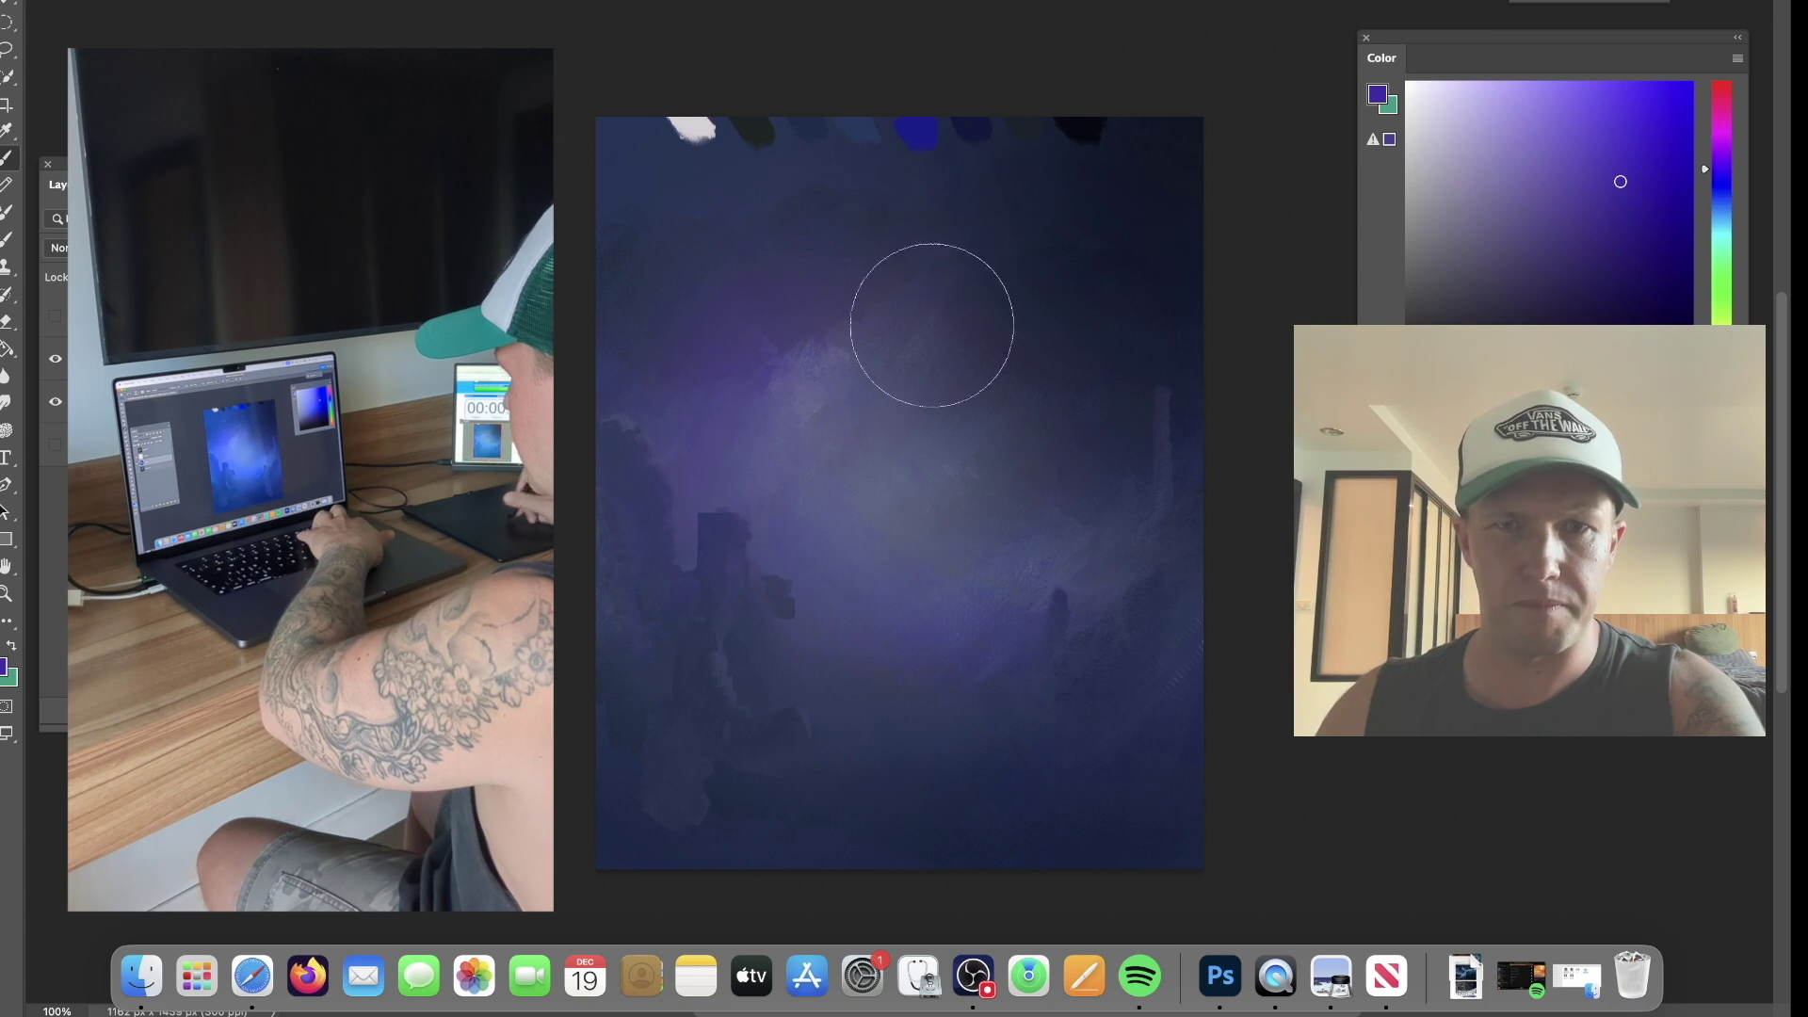
pyautogui.click(1723, 158)
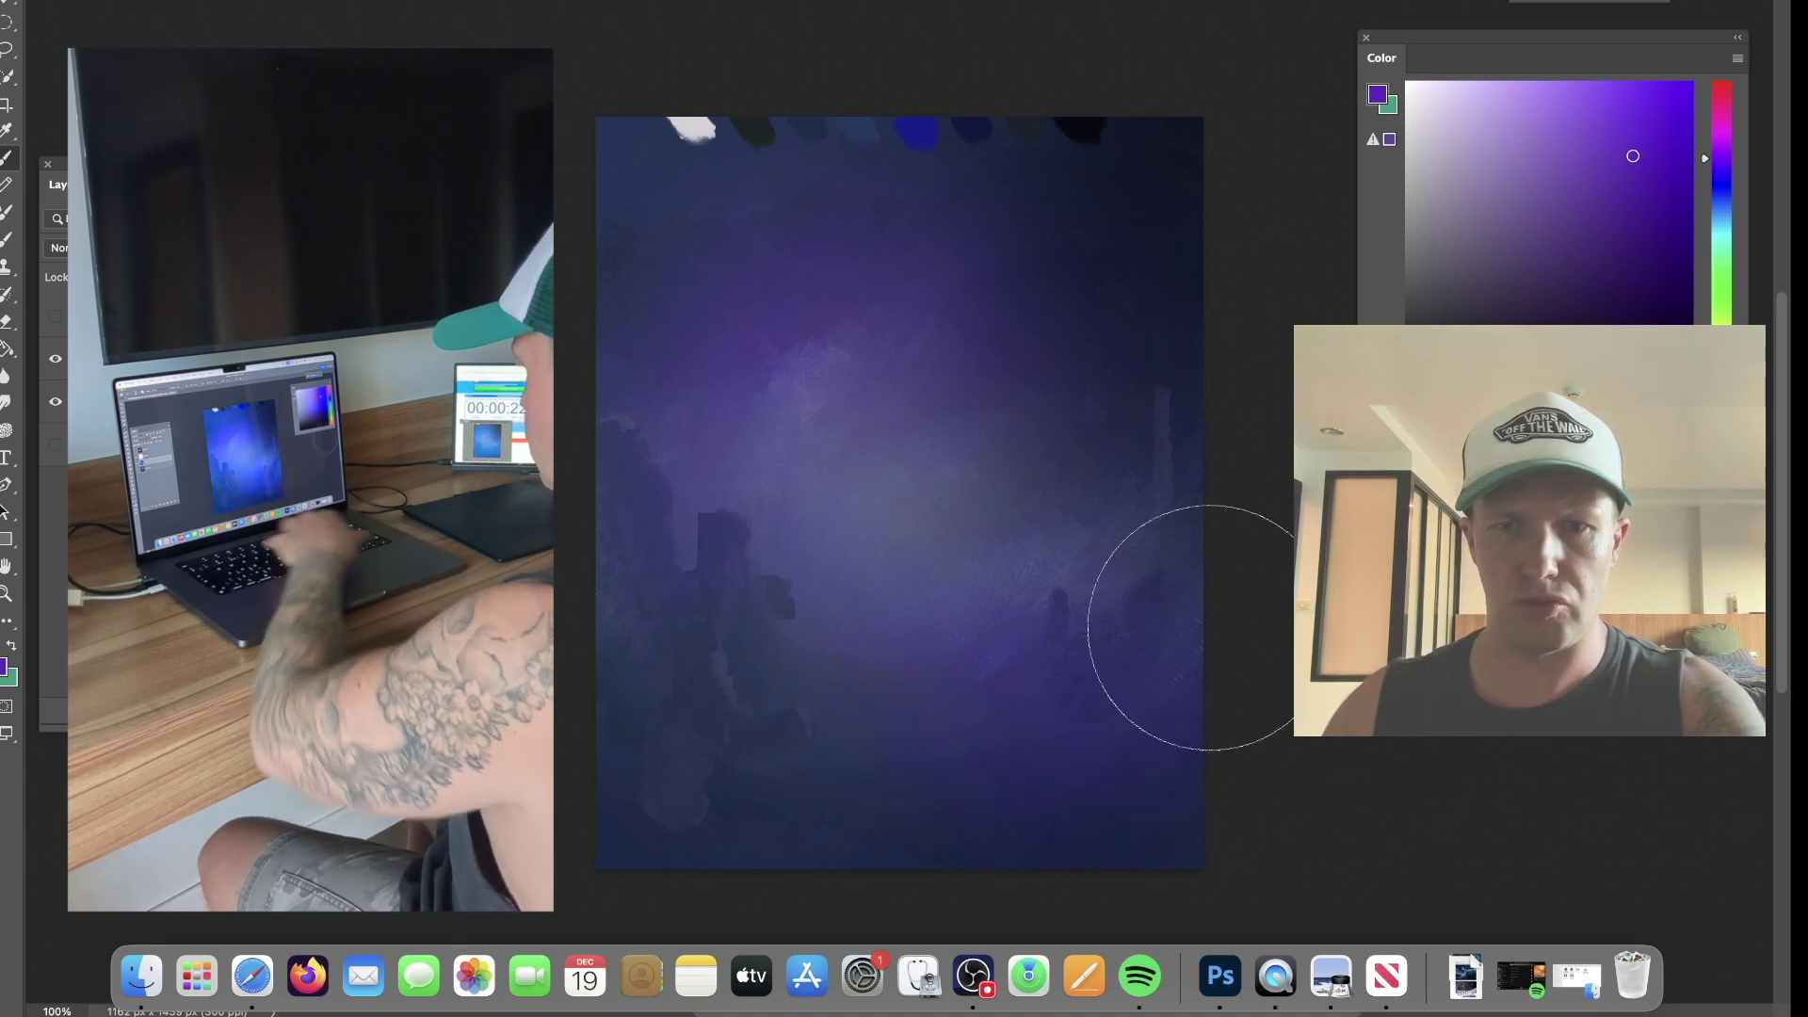
pyautogui.press('r')
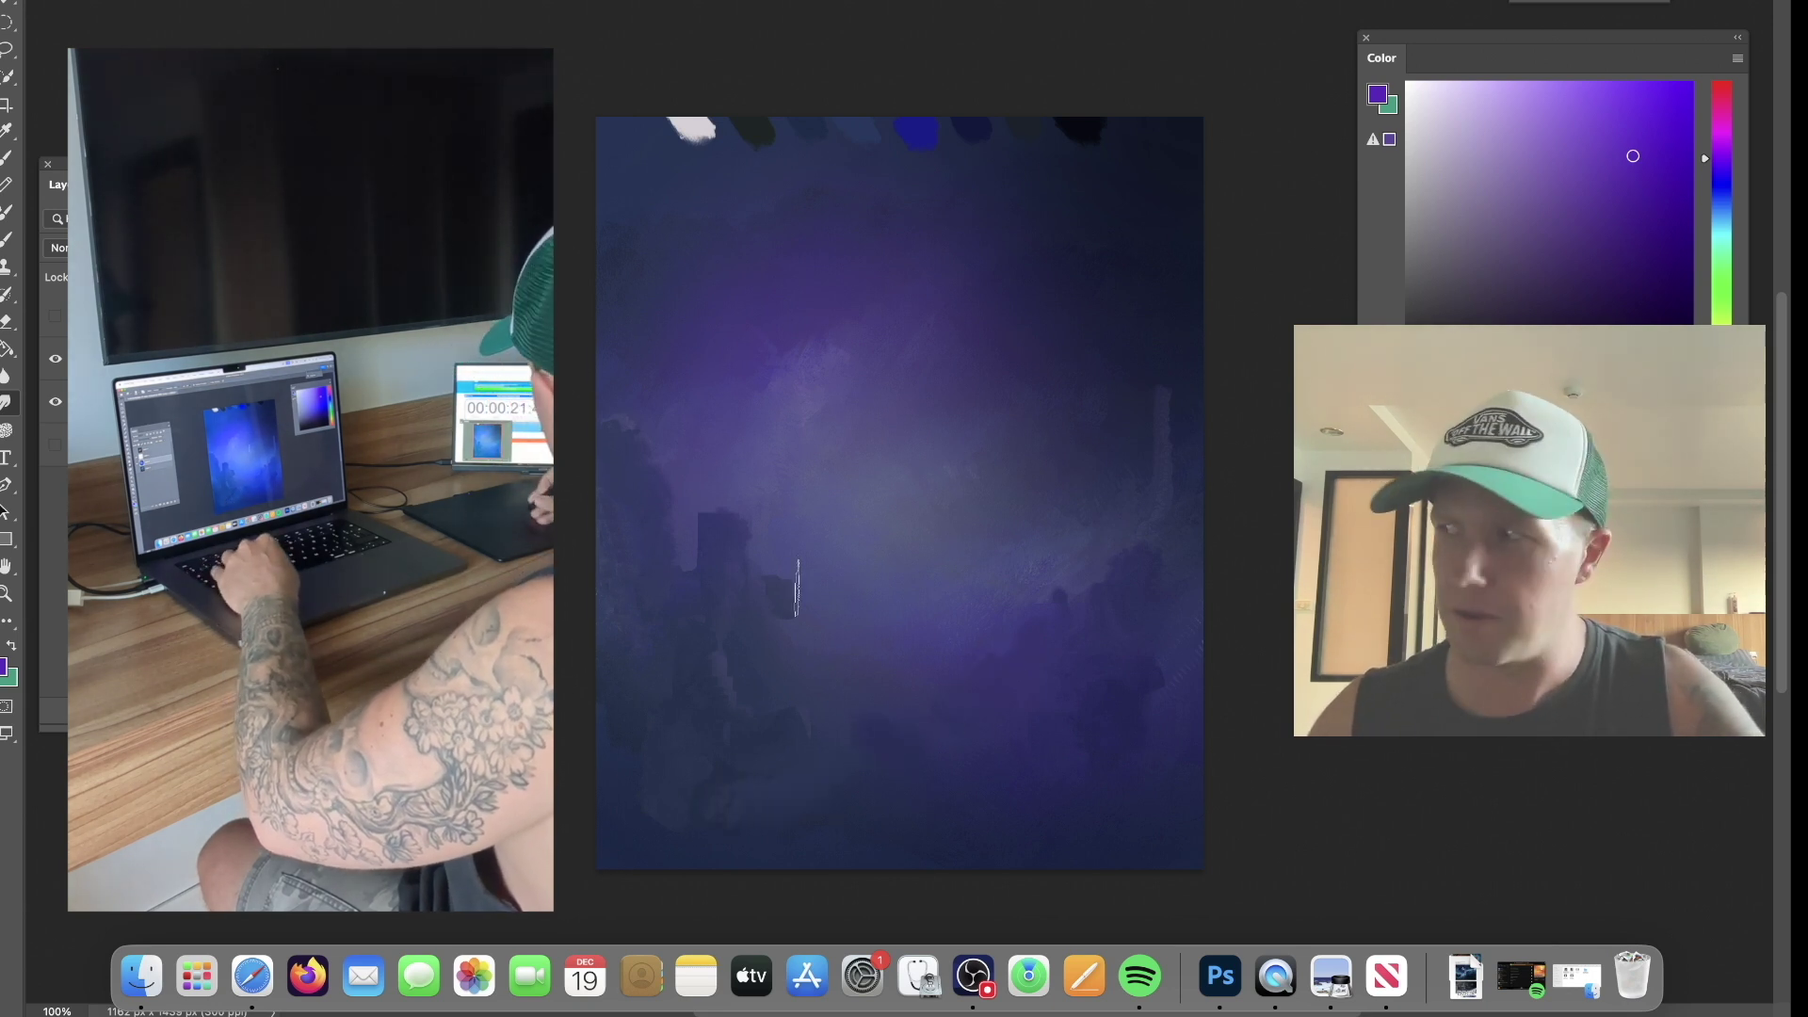
# Return to the soft brush, sample dark blue from the lower left, and darken that corner down to near black.
pyautogui.press('b')
pyautogui.keyDown('alt'); pyautogui.click(629, 781); pyautogui.keyUp('alt')
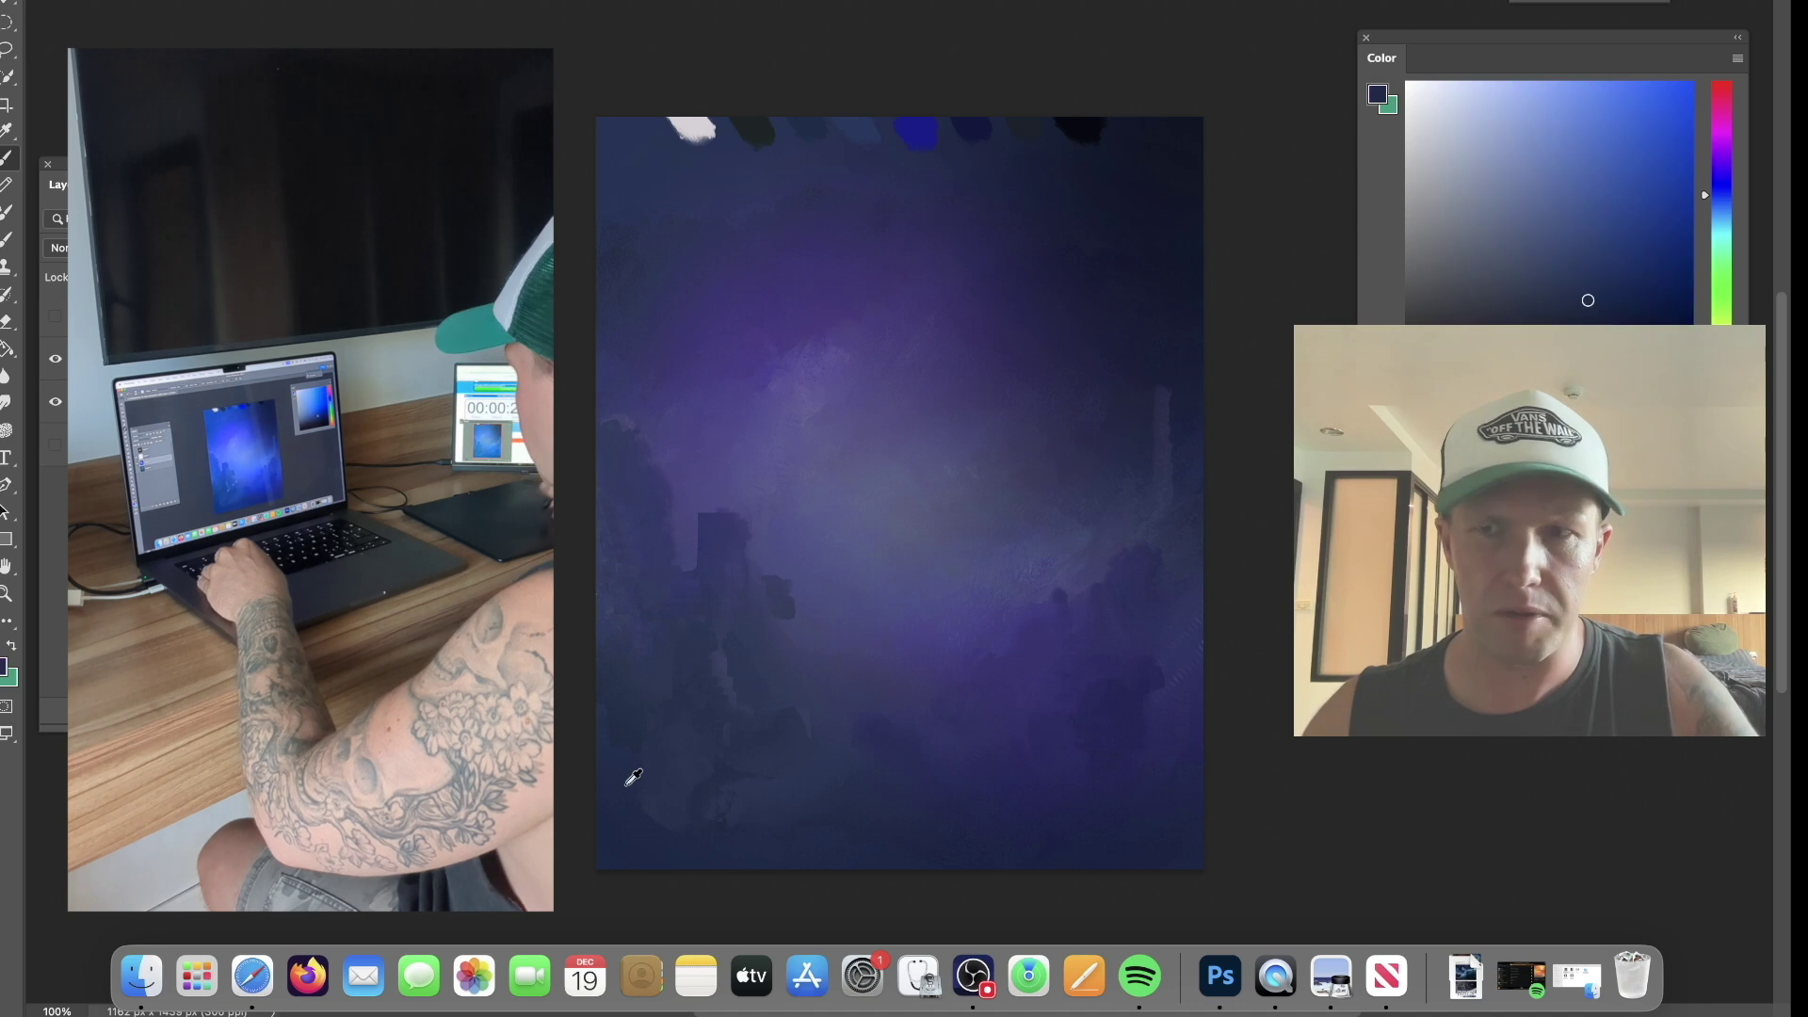
pyautogui.moveTo(616, 753); pyautogui.dragTo(747, 841)
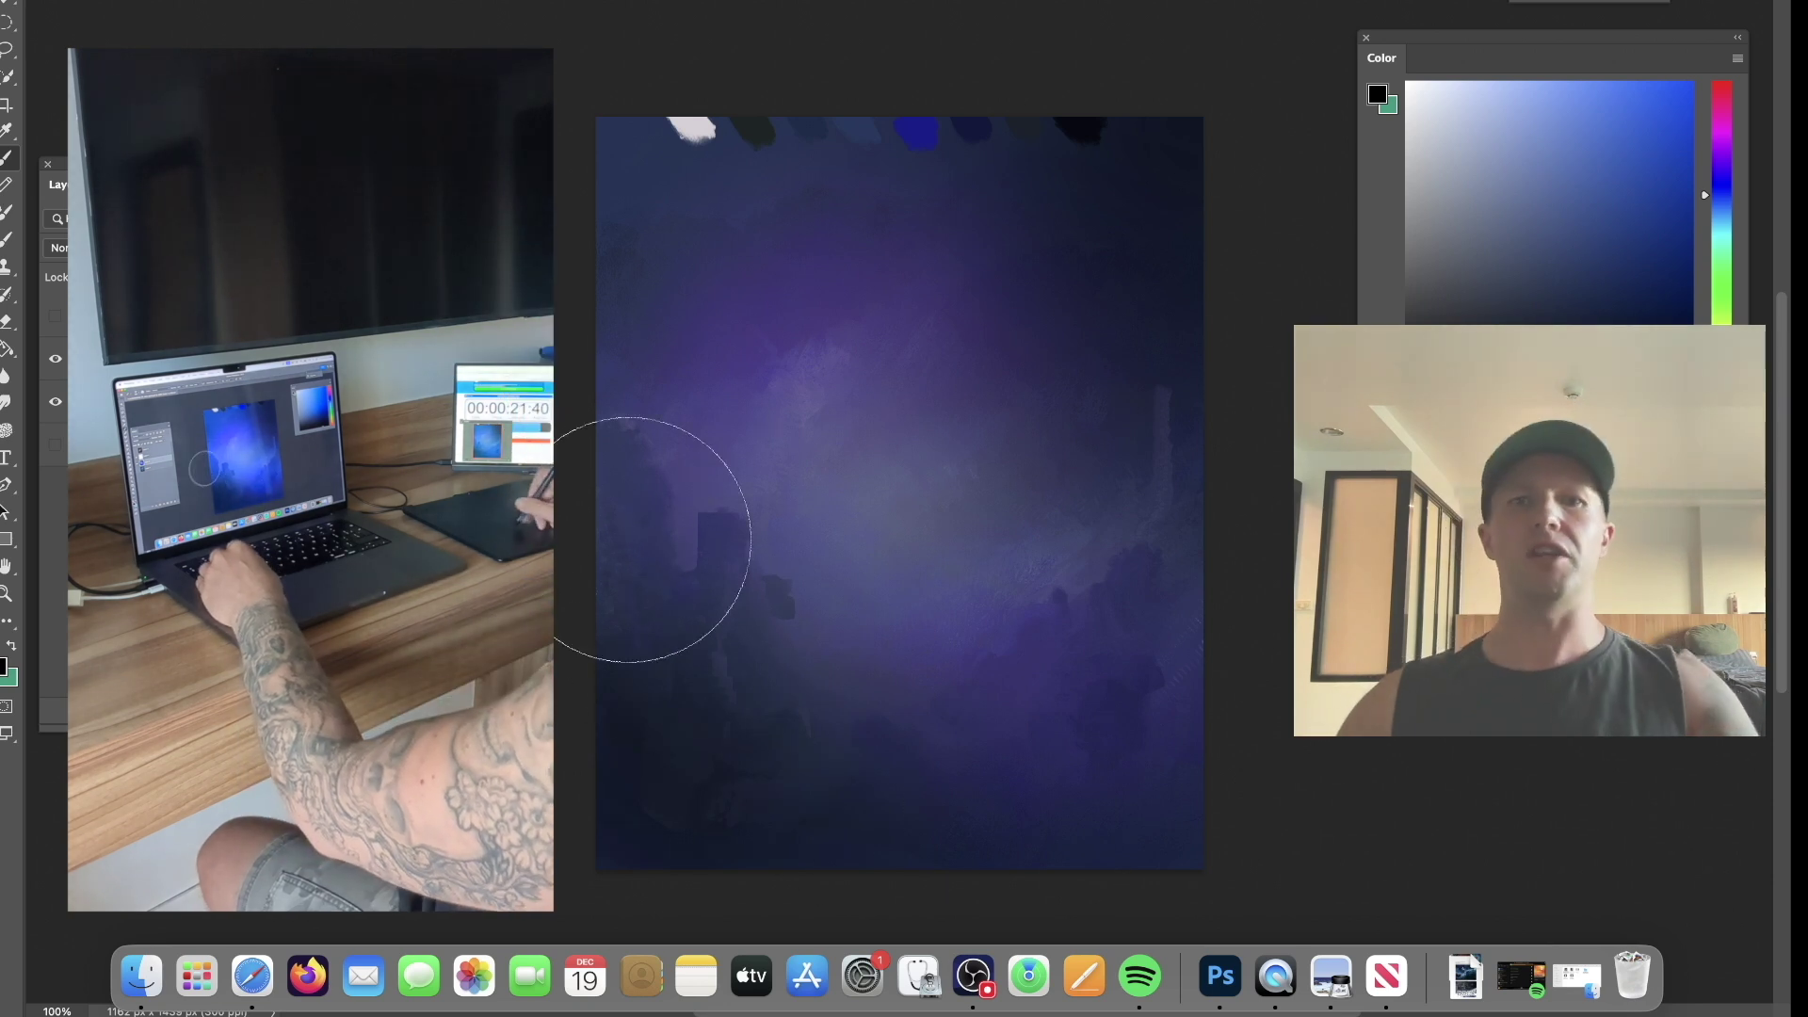
# Sample violet from the upper left highlight, lighten it to pale lavender, and glaze a soft glow there with a larger brush.
pyautogui.keyDown('alt'); pyautogui.click(817, 429); pyautogui.keyUp('alt')
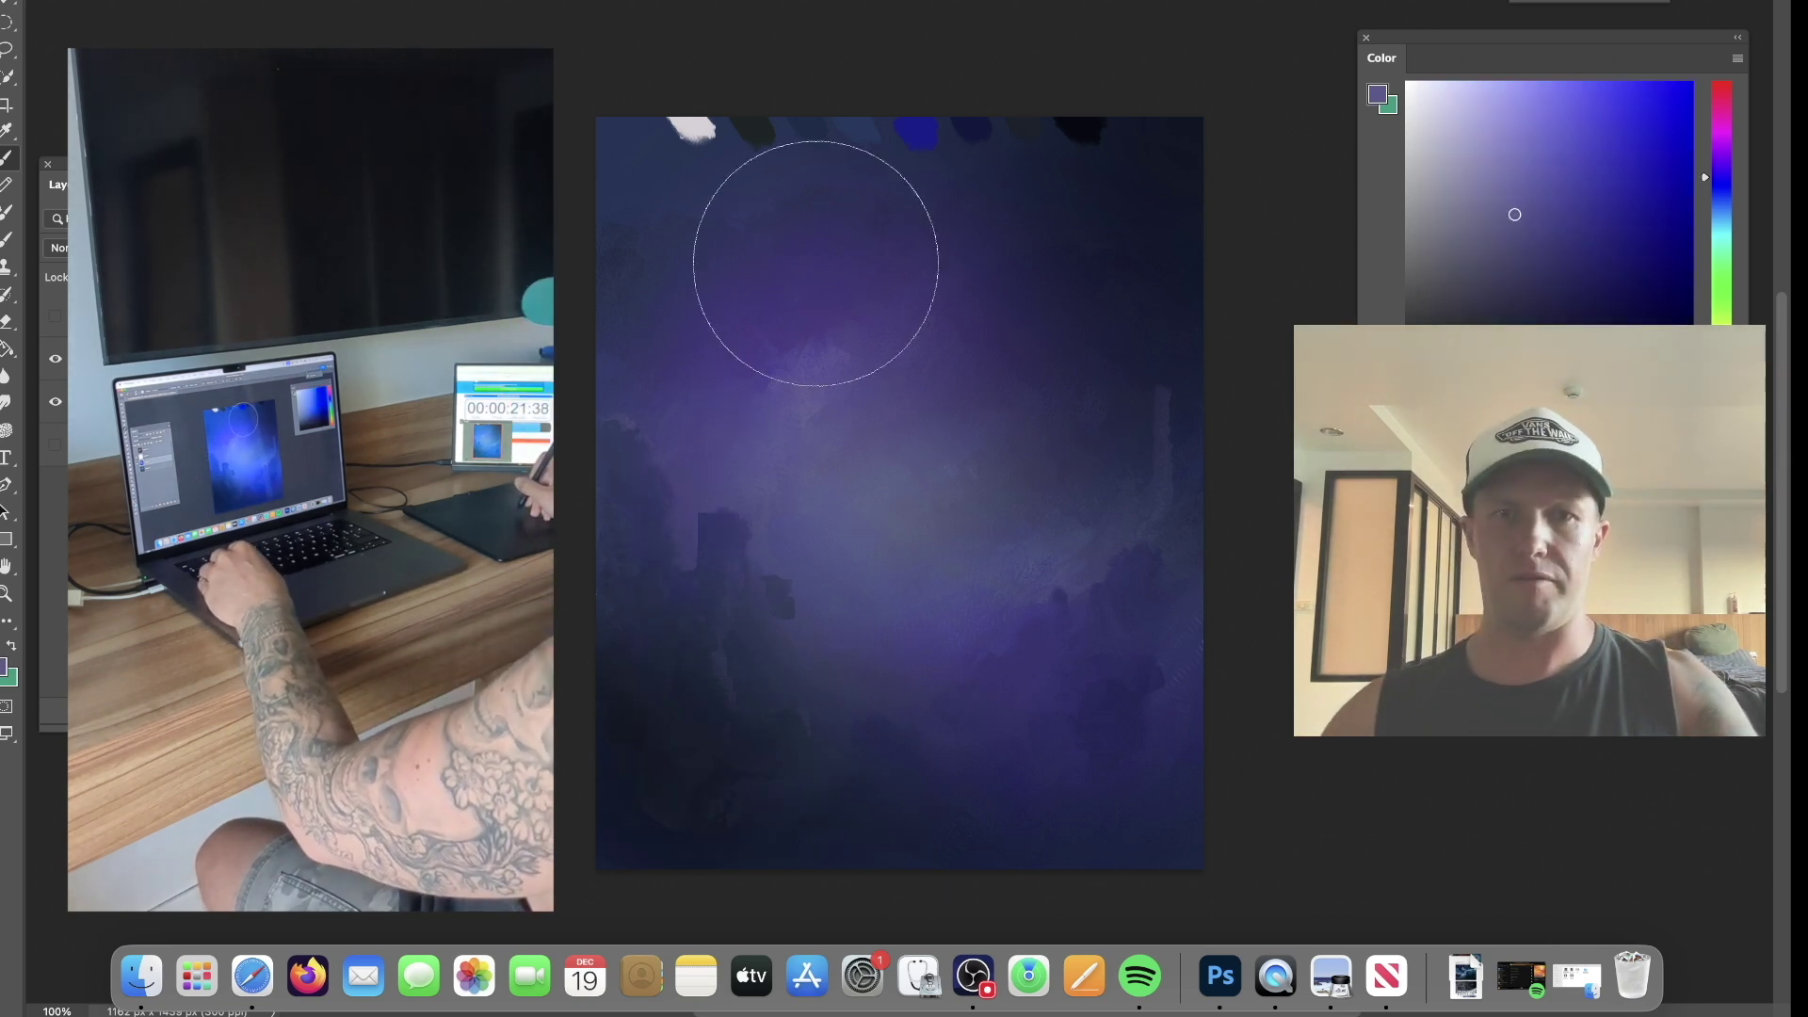
pyautogui.keyDown('alt'); pyautogui.click(815, 358); pyautogui.keyUp('alt')
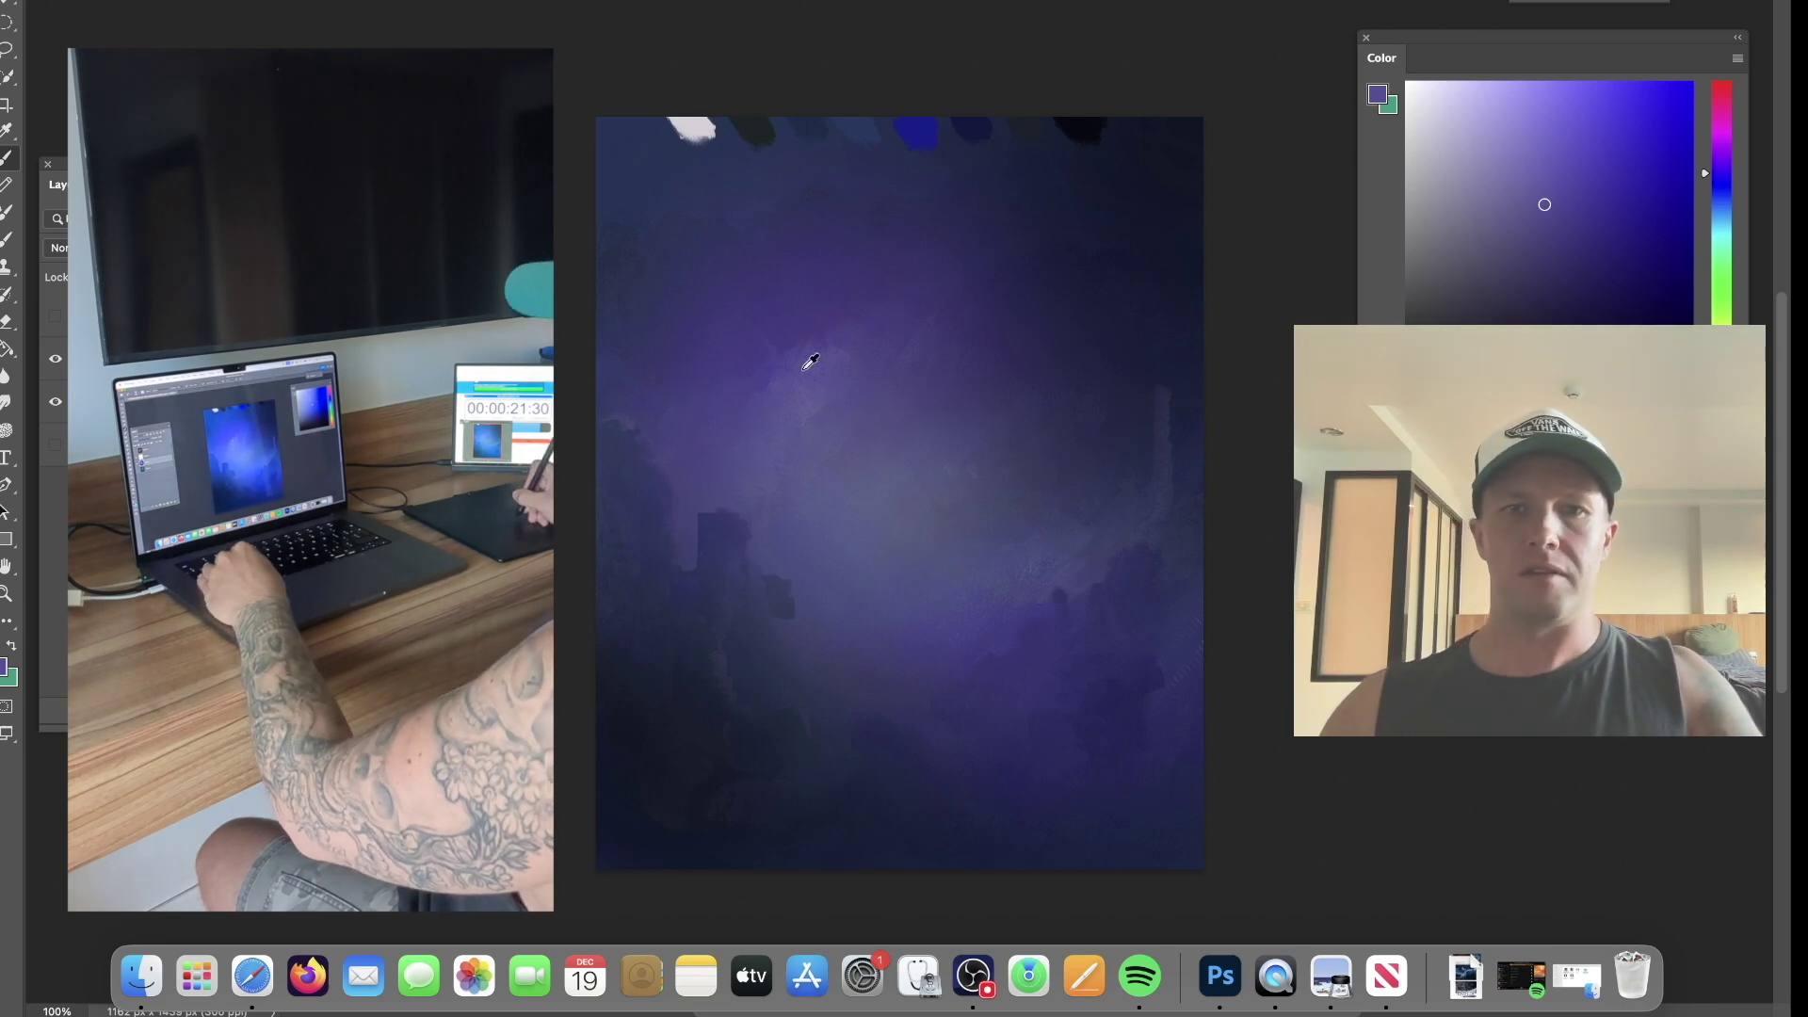
pyautogui.moveTo(1720, 163); pyautogui.dragTo(1721, 152)
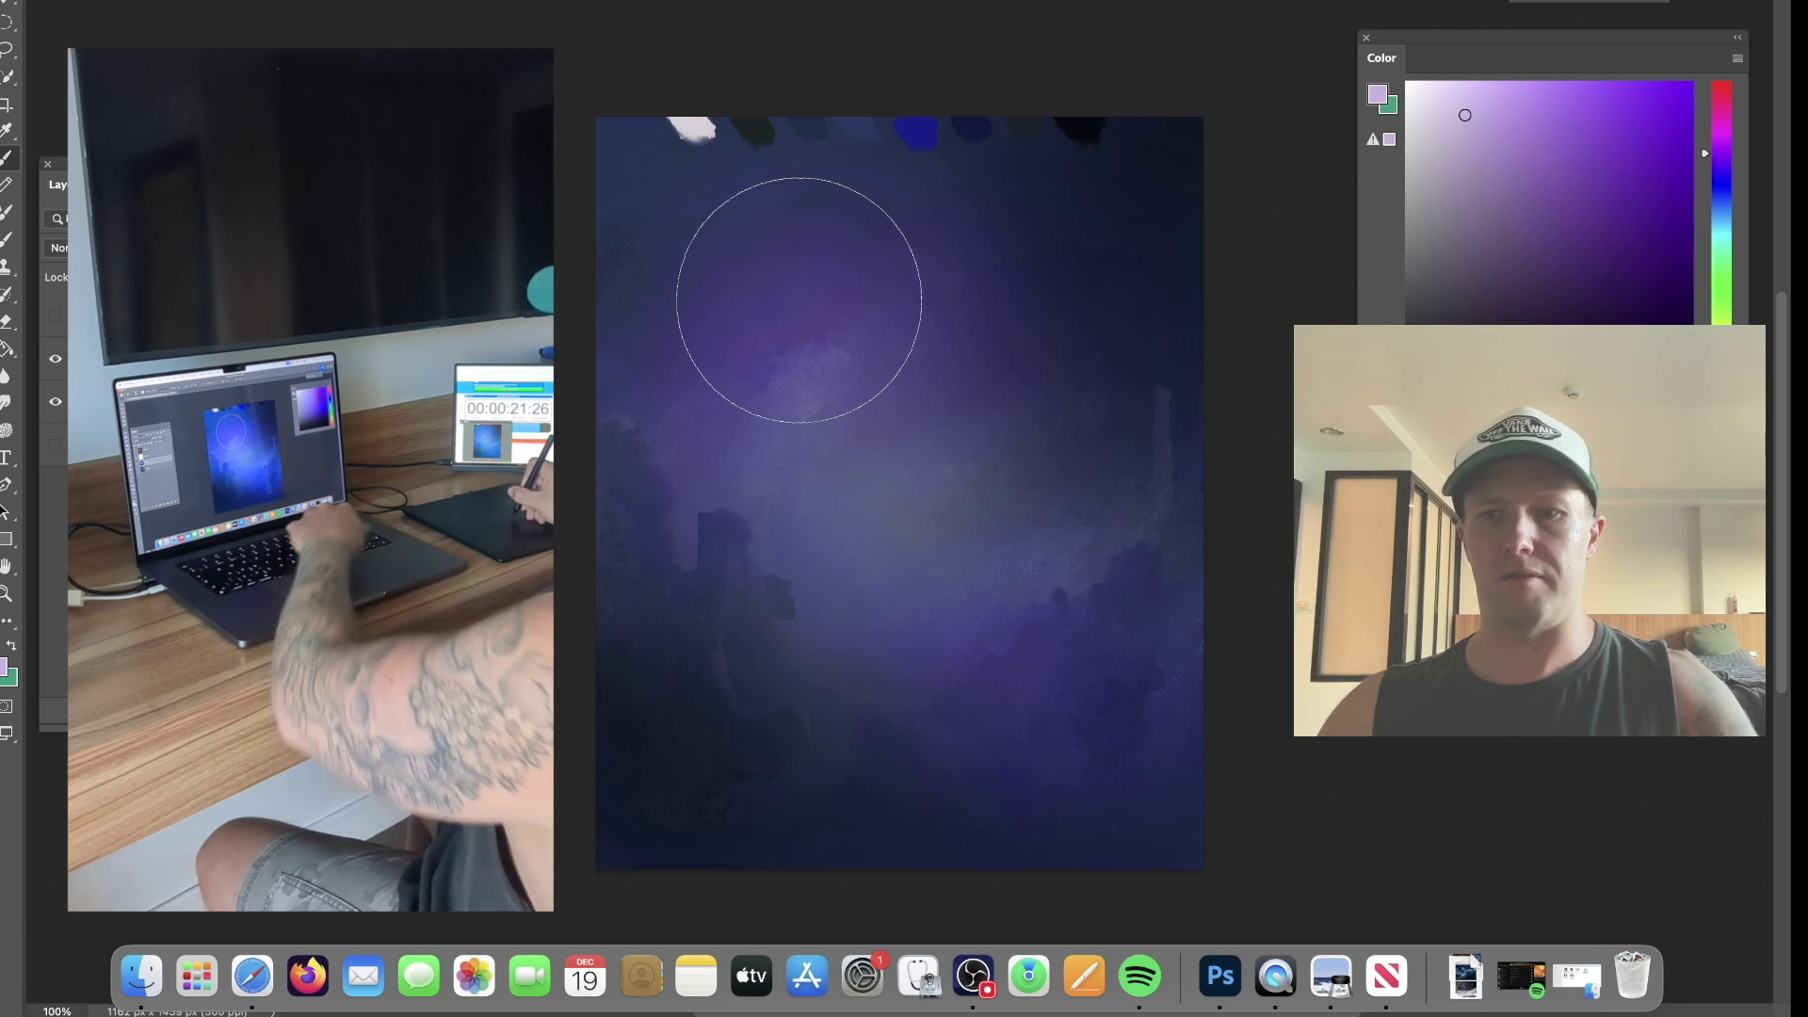
pyautogui.press(']')
pyautogui.press(']')
pyautogui.moveTo(791, 314); pyautogui.dragTo(796, 315)
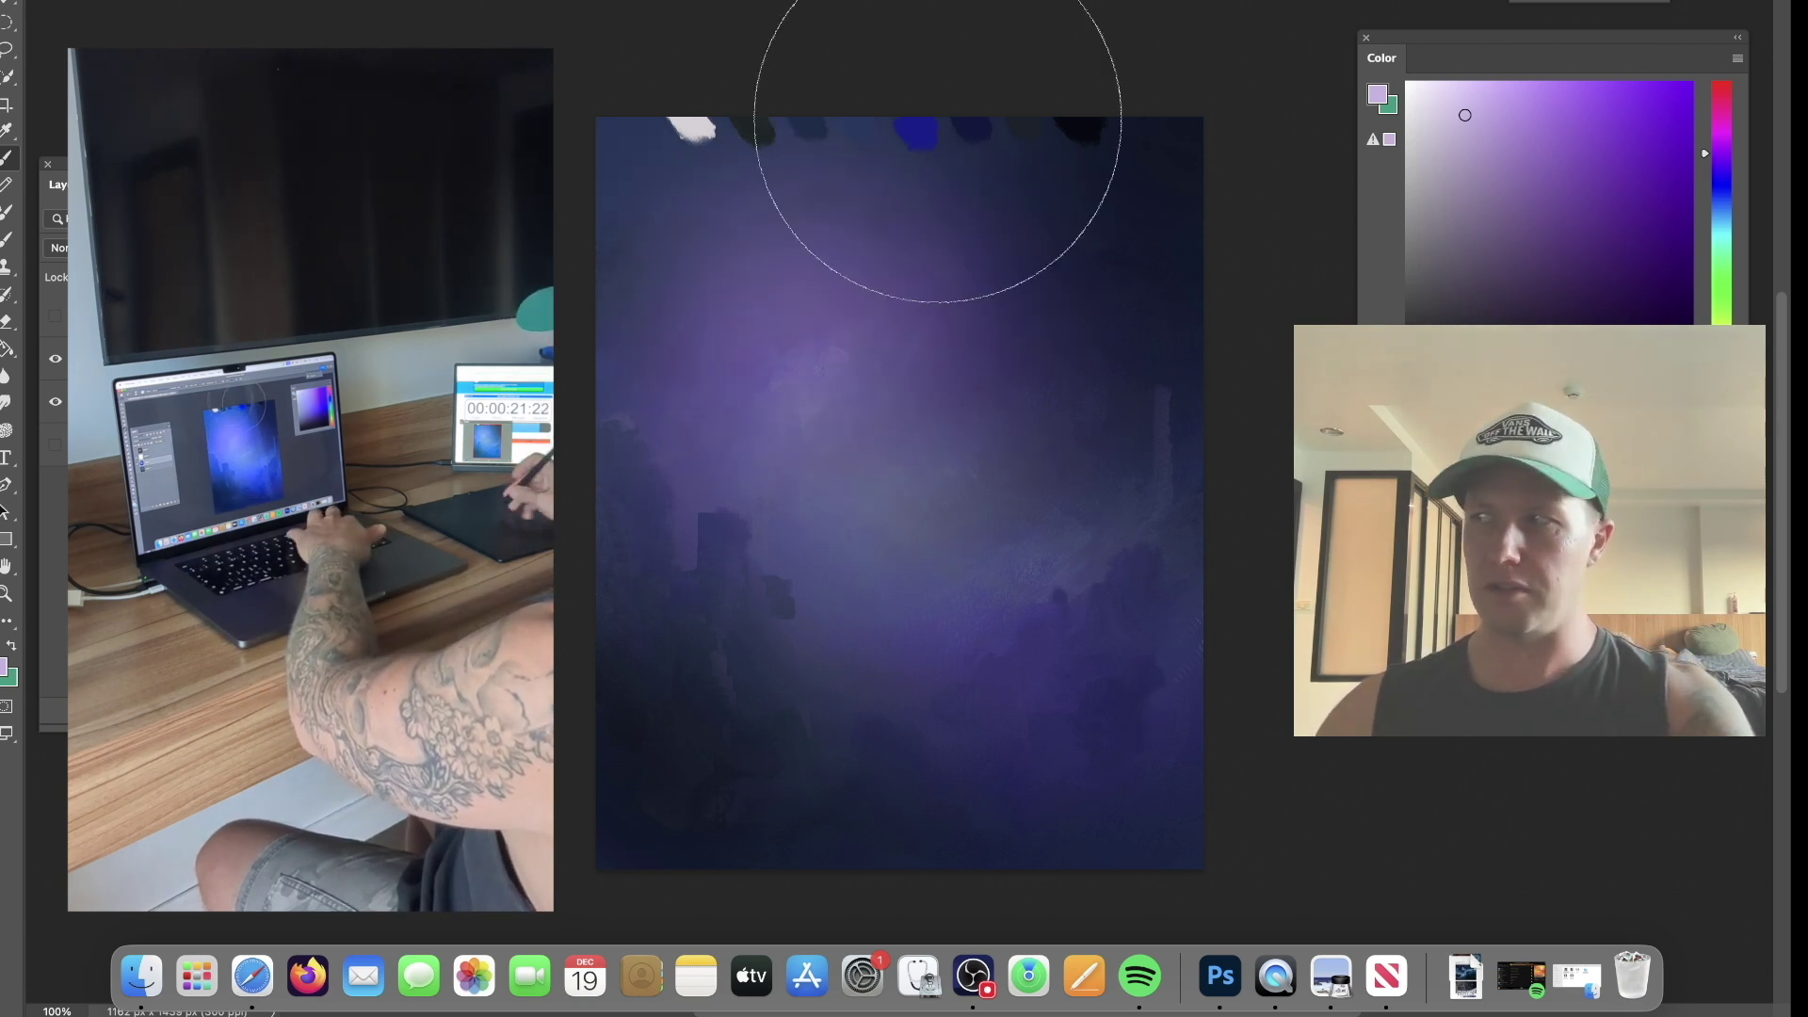
# Extend the lavender glow, deepen the color to a medium purple, and glaze it over the upper left corner of the canvas.
pyautogui.press('[')
pyautogui.press(']')
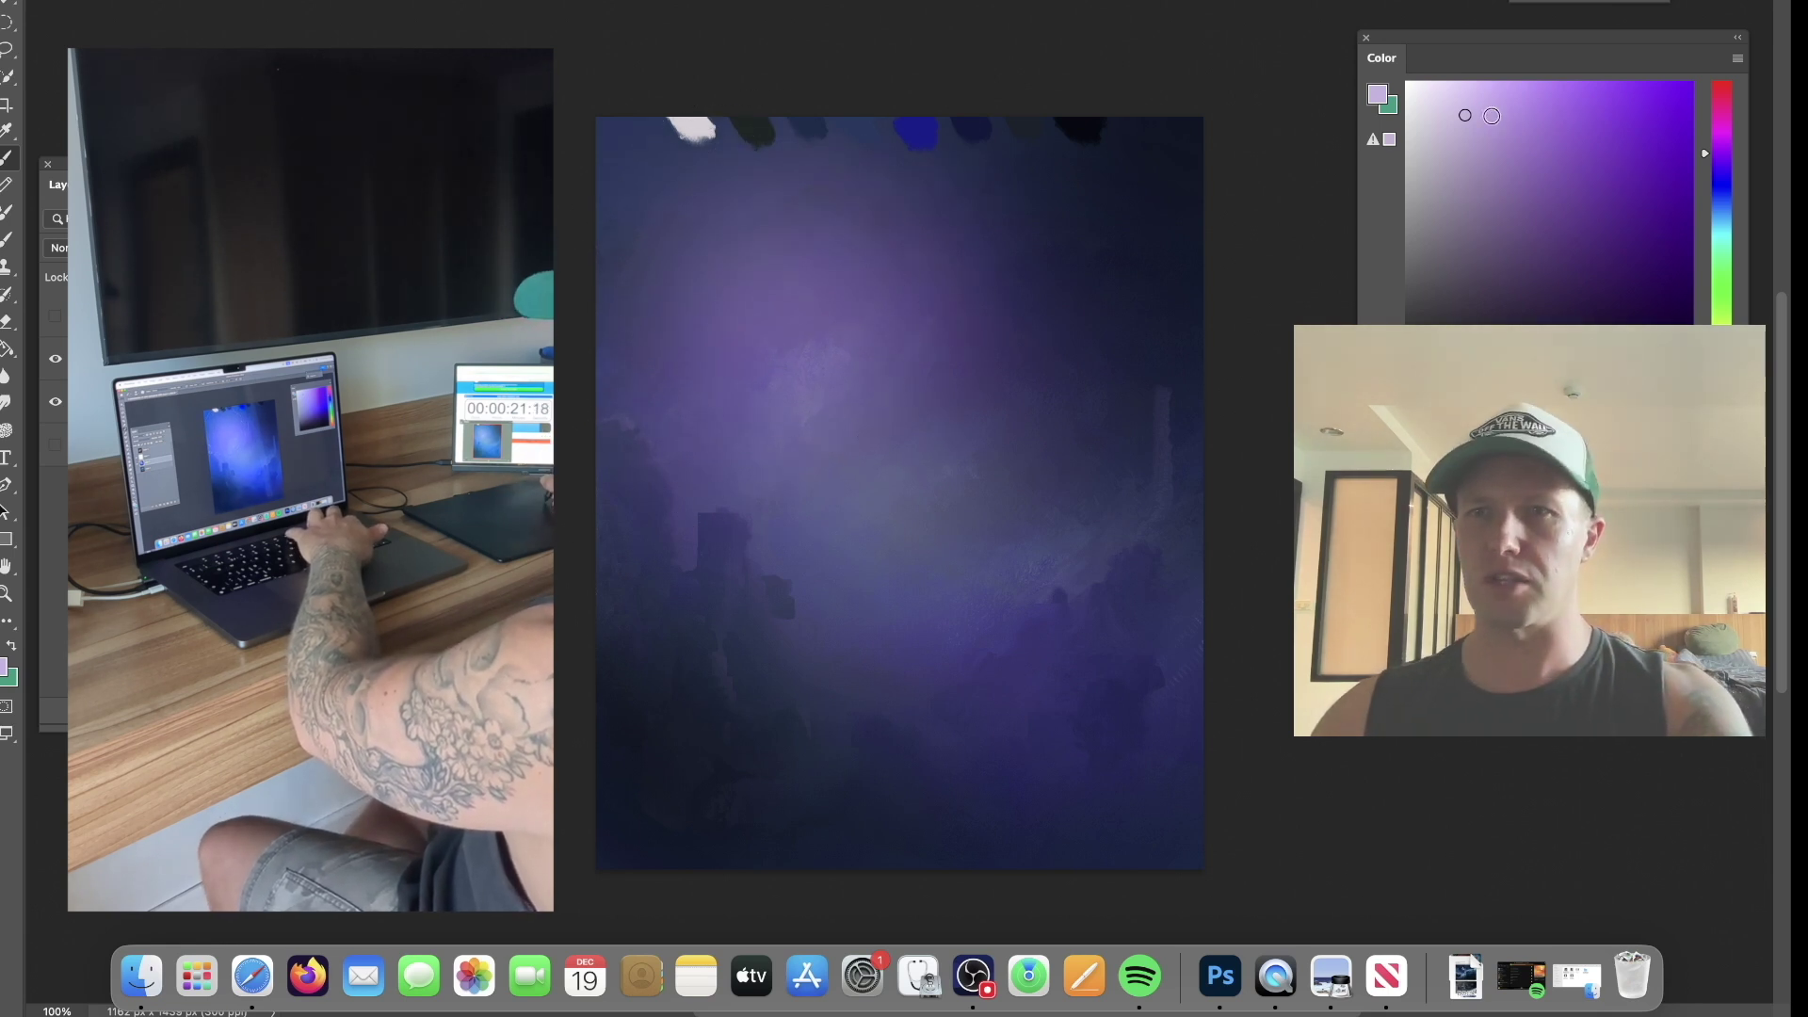
pyautogui.moveTo(1543, 157); pyautogui.dragTo(1537, 155)
pyautogui.press('[')
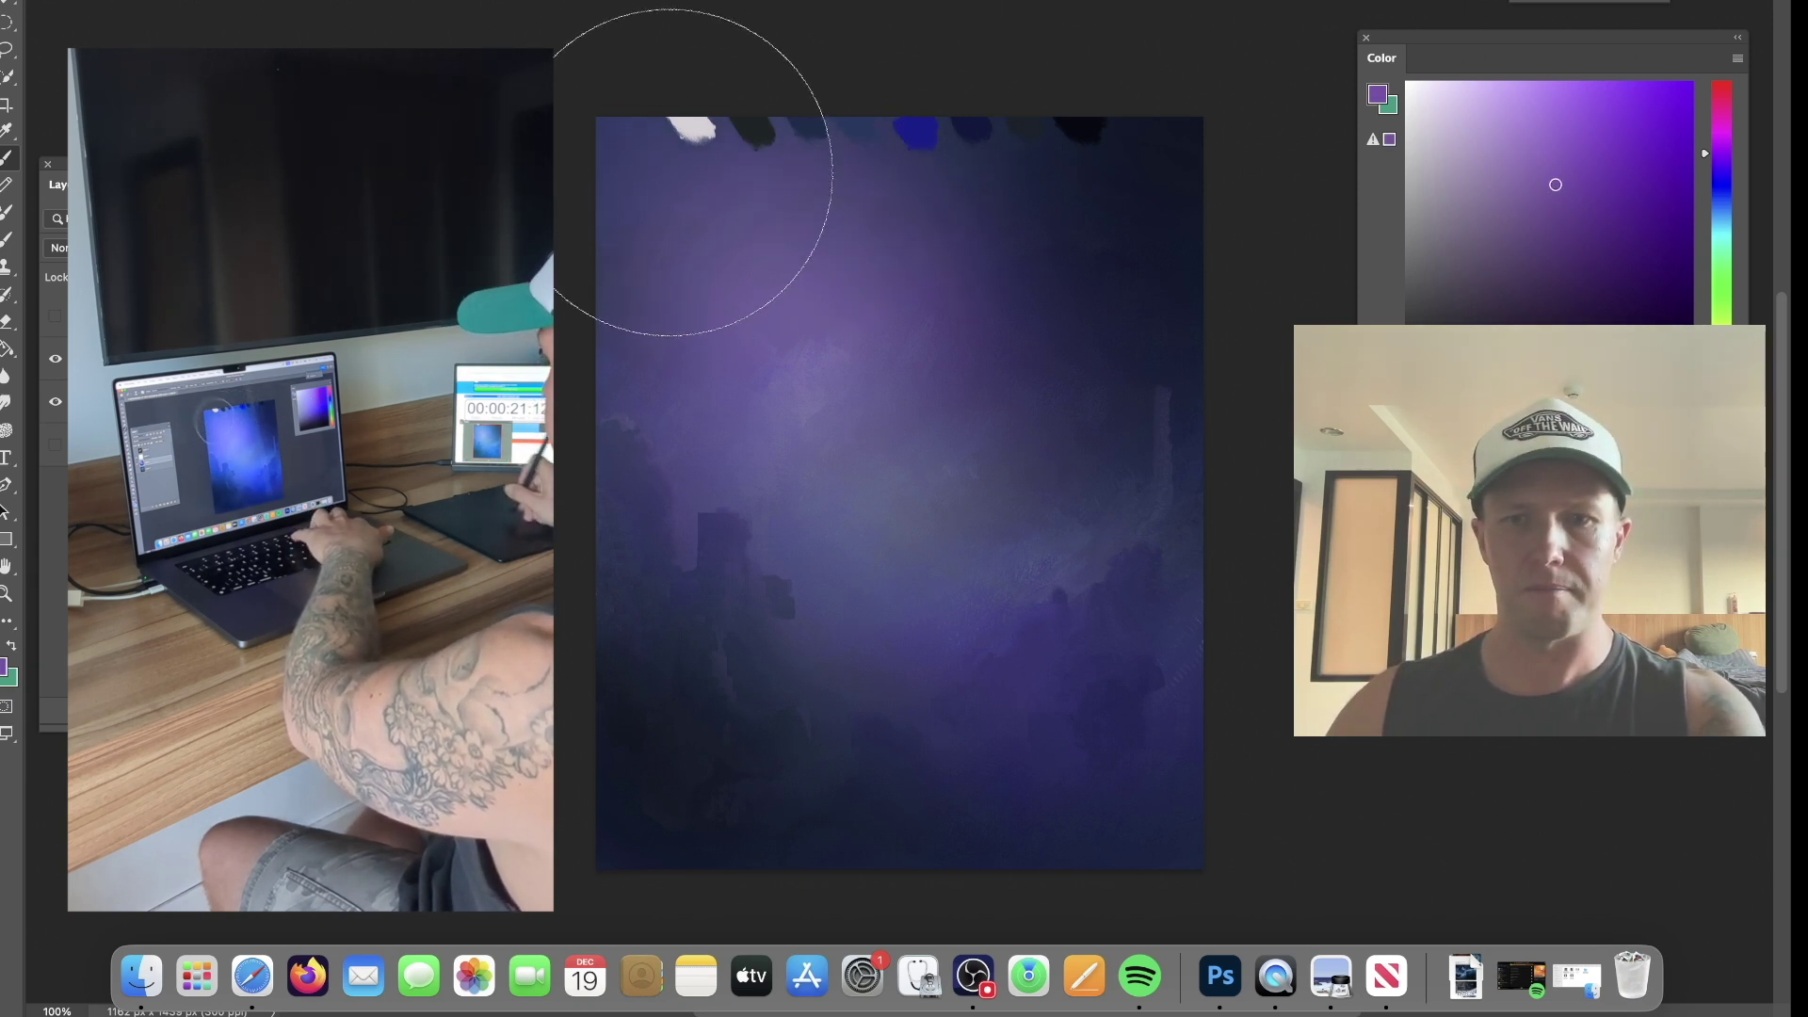
# Switch to OBS to check the recording, minimize its window, and return to the painting in Photoshop.
pyautogui.click(972, 976)
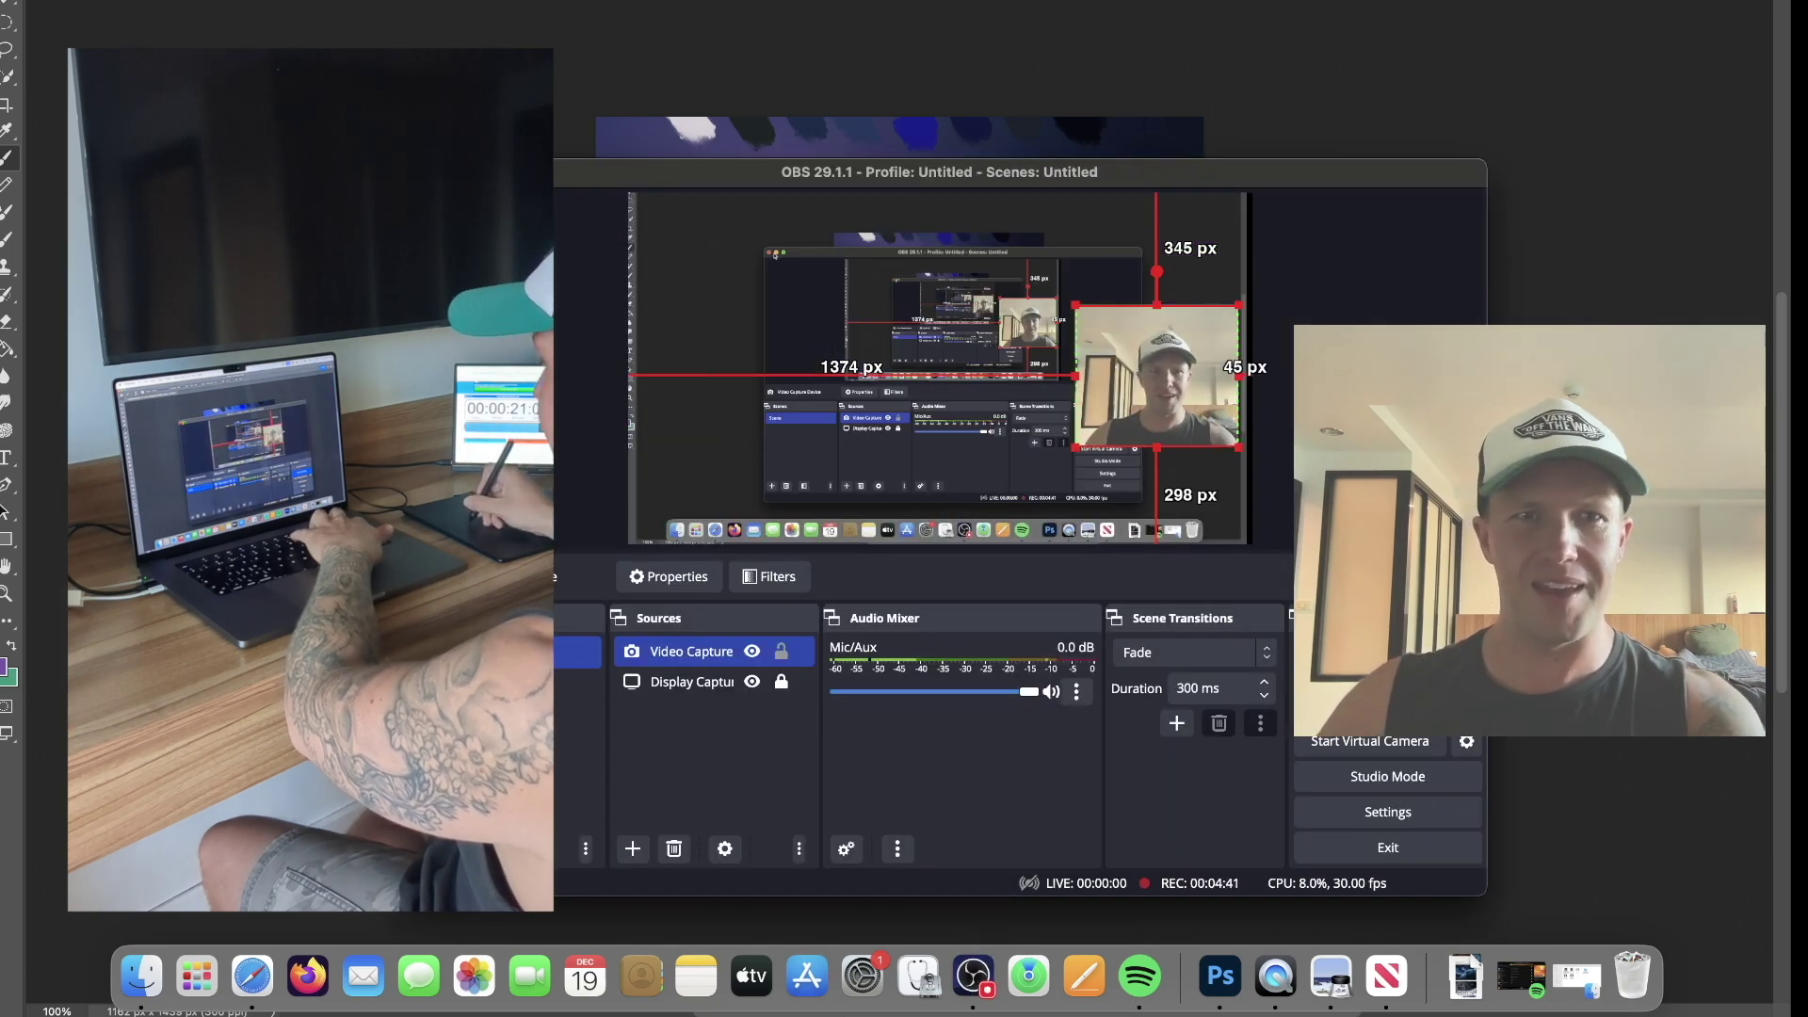
pyautogui.click(428, 173)
pyautogui.click(986, 398)
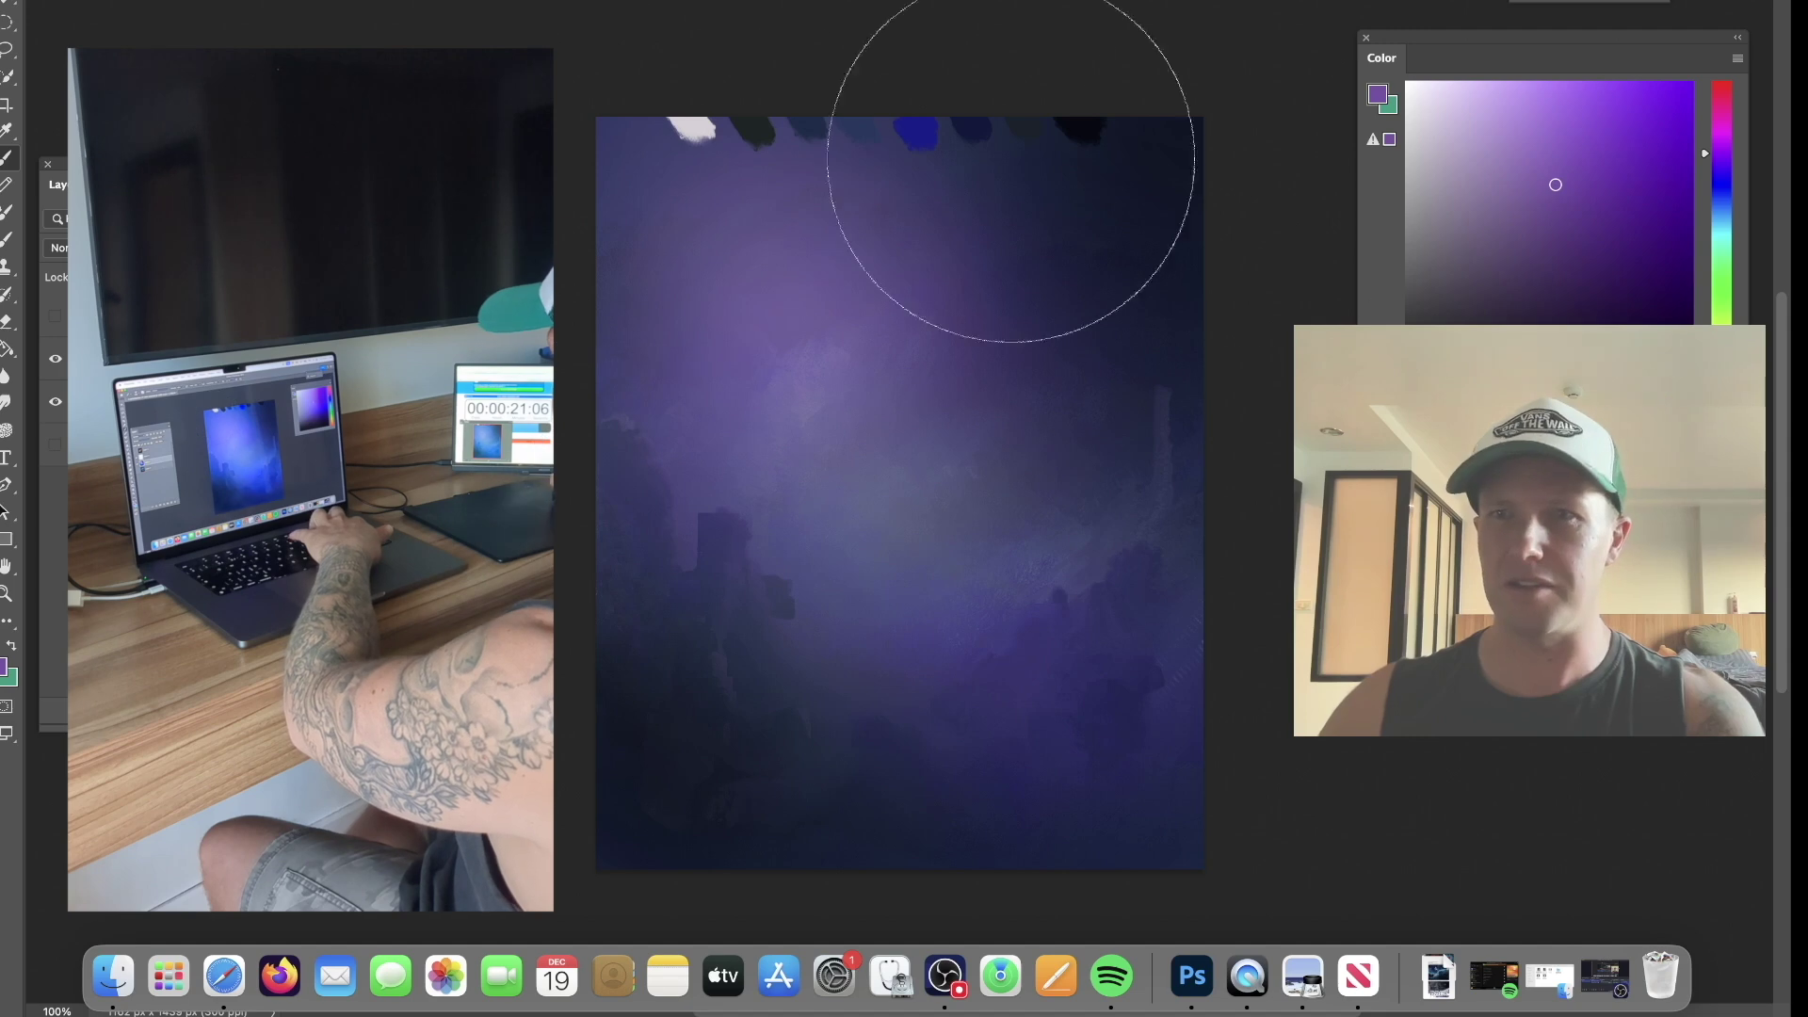
# Glaze a warmer purple over the upper left corner and darken the top with navy sampled from the upper right.
pyautogui.click(1712, 141)
pyautogui.moveTo(734, 145)
pyautogui.mouseDown()
pyautogui.moveTo(641, 169)
pyautogui.moveTo(726, 141)
pyautogui.moveTo(769, 172)
pyautogui.mouseUp()
pyautogui.keyDown('alt'); pyautogui.click(1085, 208); pyautogui.keyUp('alt')
pyautogui.moveTo(848, 68)
pyautogui.mouseDown()
pyautogui.moveTo(584, 288)
pyautogui.moveTo(904, 68)
pyautogui.mouseUp()
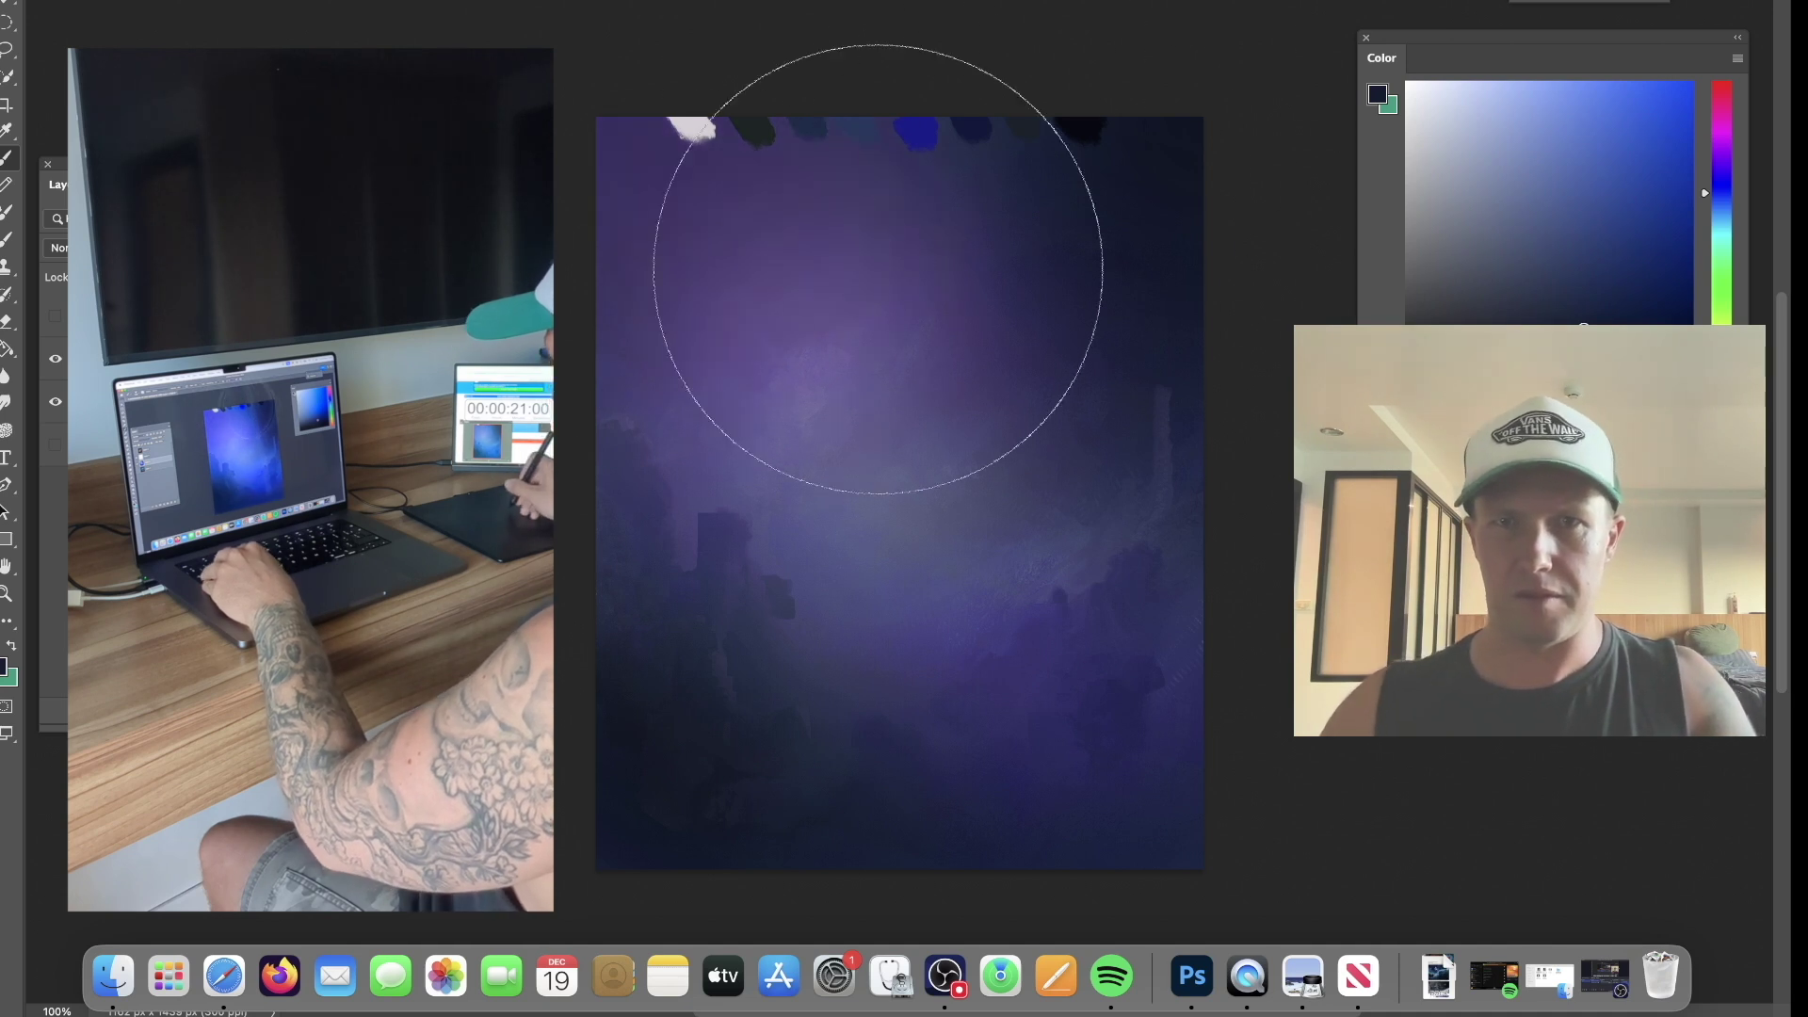
# Sample dark blue from the top edge of the canvas and reduce the soft brush size for glazing the right side.
pyautogui.keyDown('alt'); pyautogui.click(863, 127); pyautogui.keyUp('alt')
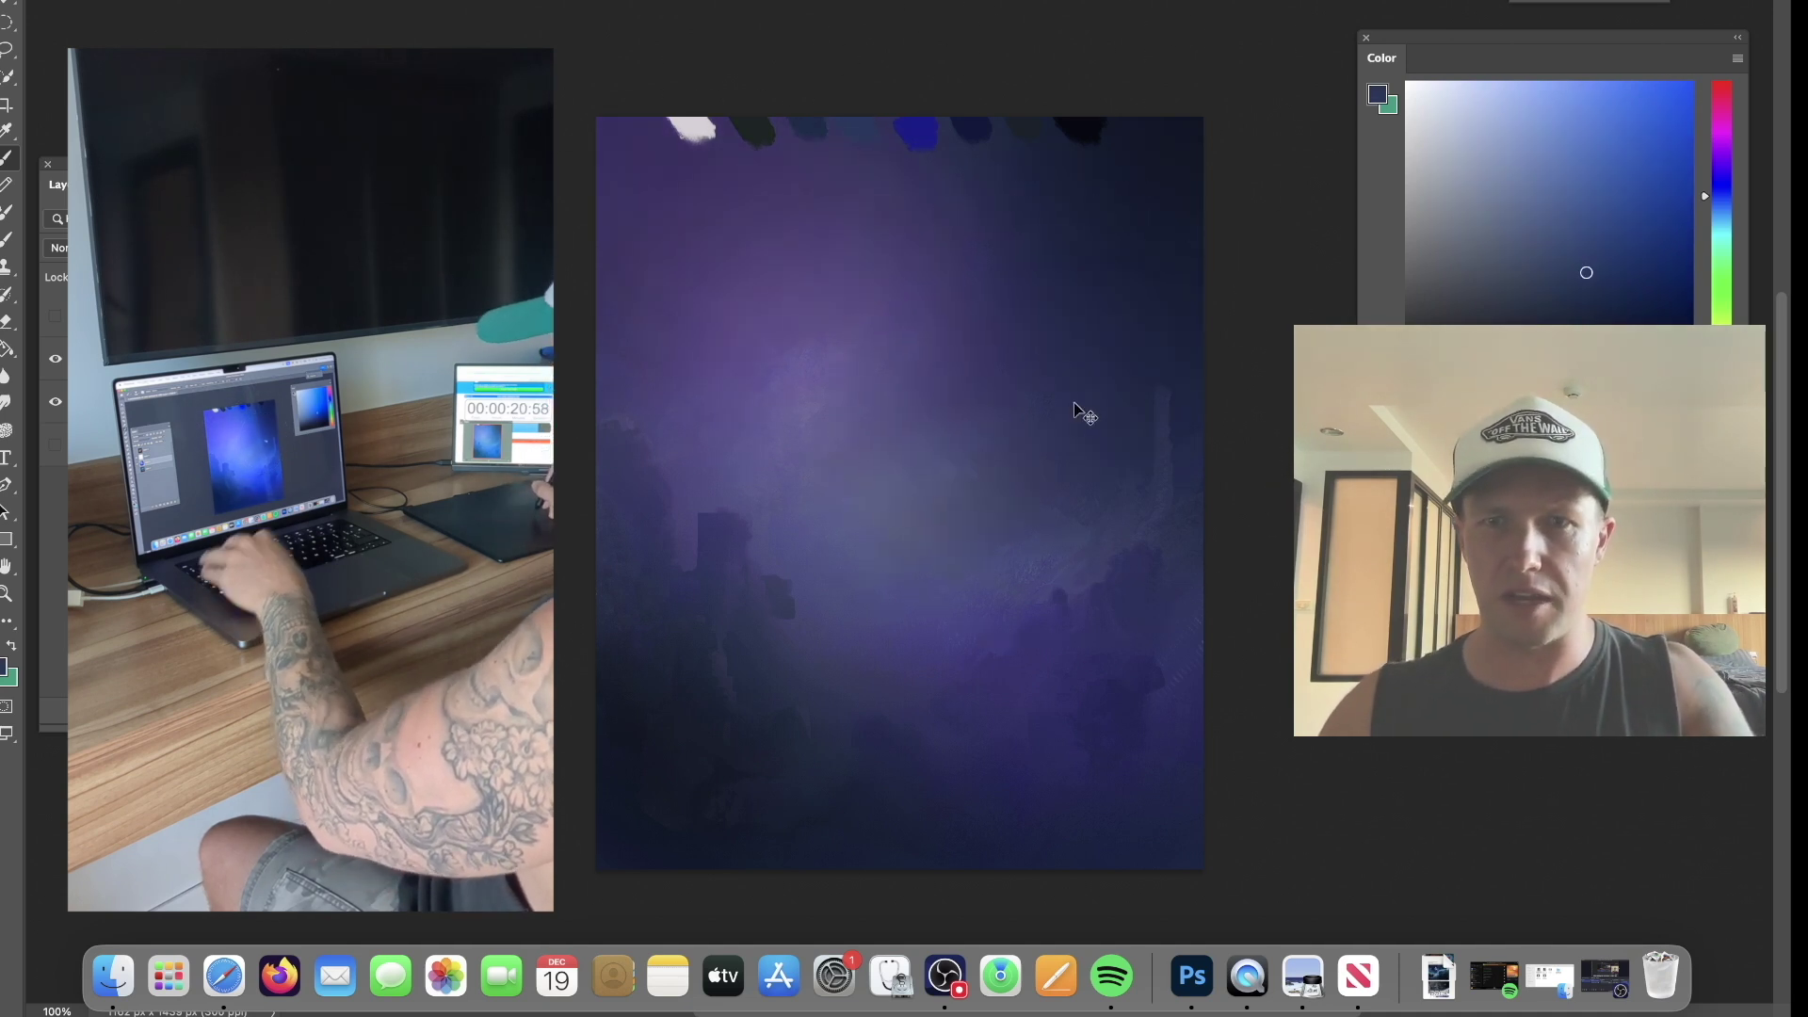
pyautogui.press('[')
pyautogui.press('[')
pyautogui.press('[')
pyautogui.press('[')
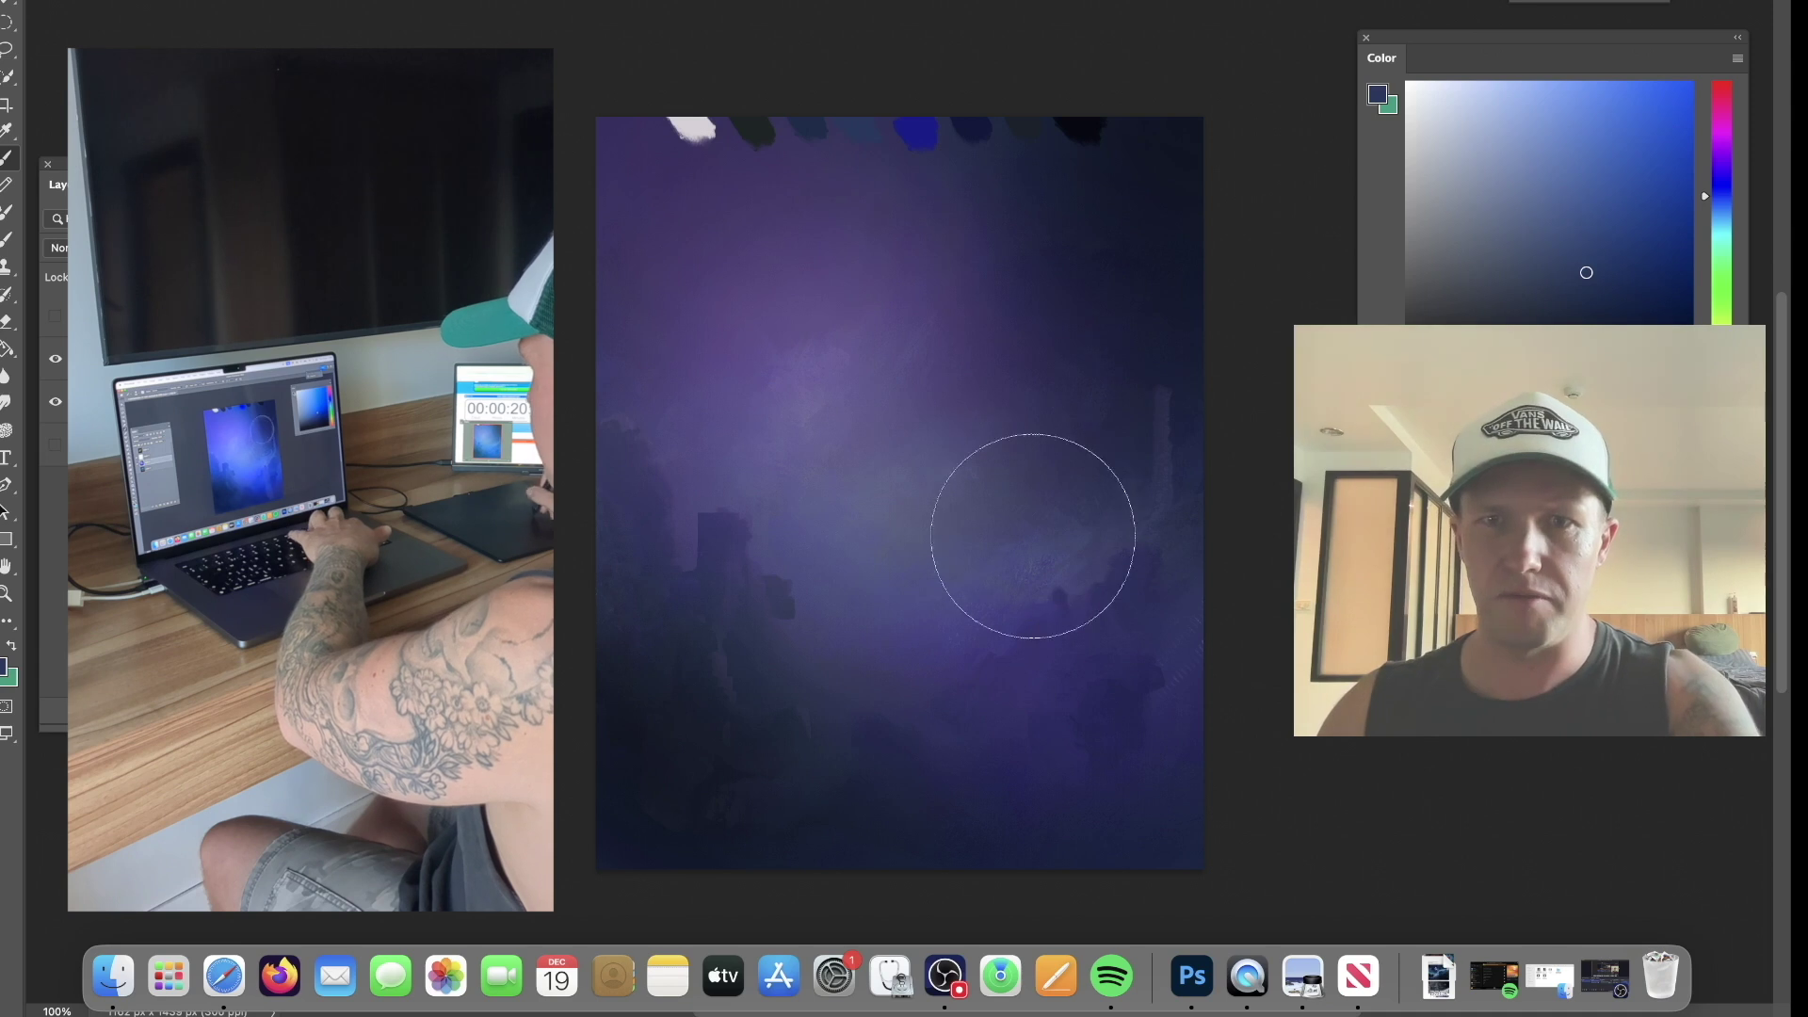
# Change to a small textured brush and paint subtle vertical strokes down the upper right side with dark blues sampled from the canvas.
pyautogui.rightClick(963, 375)
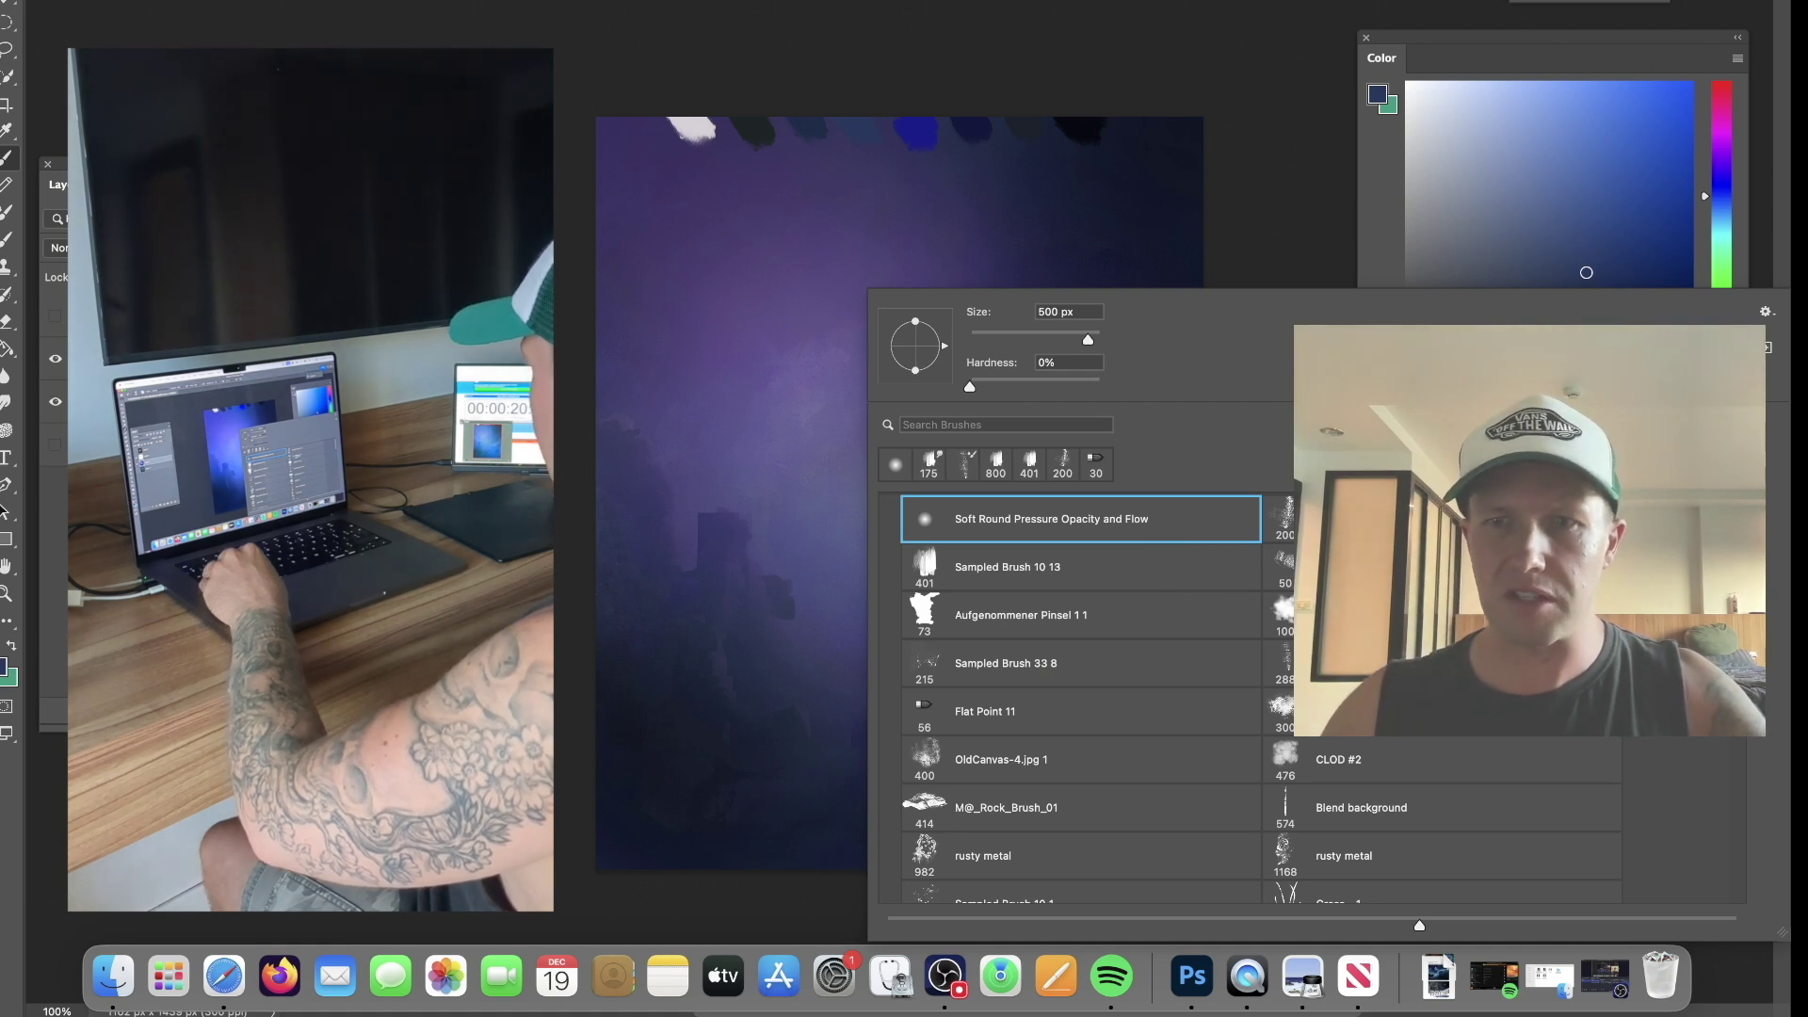
pyautogui.press('Escape')
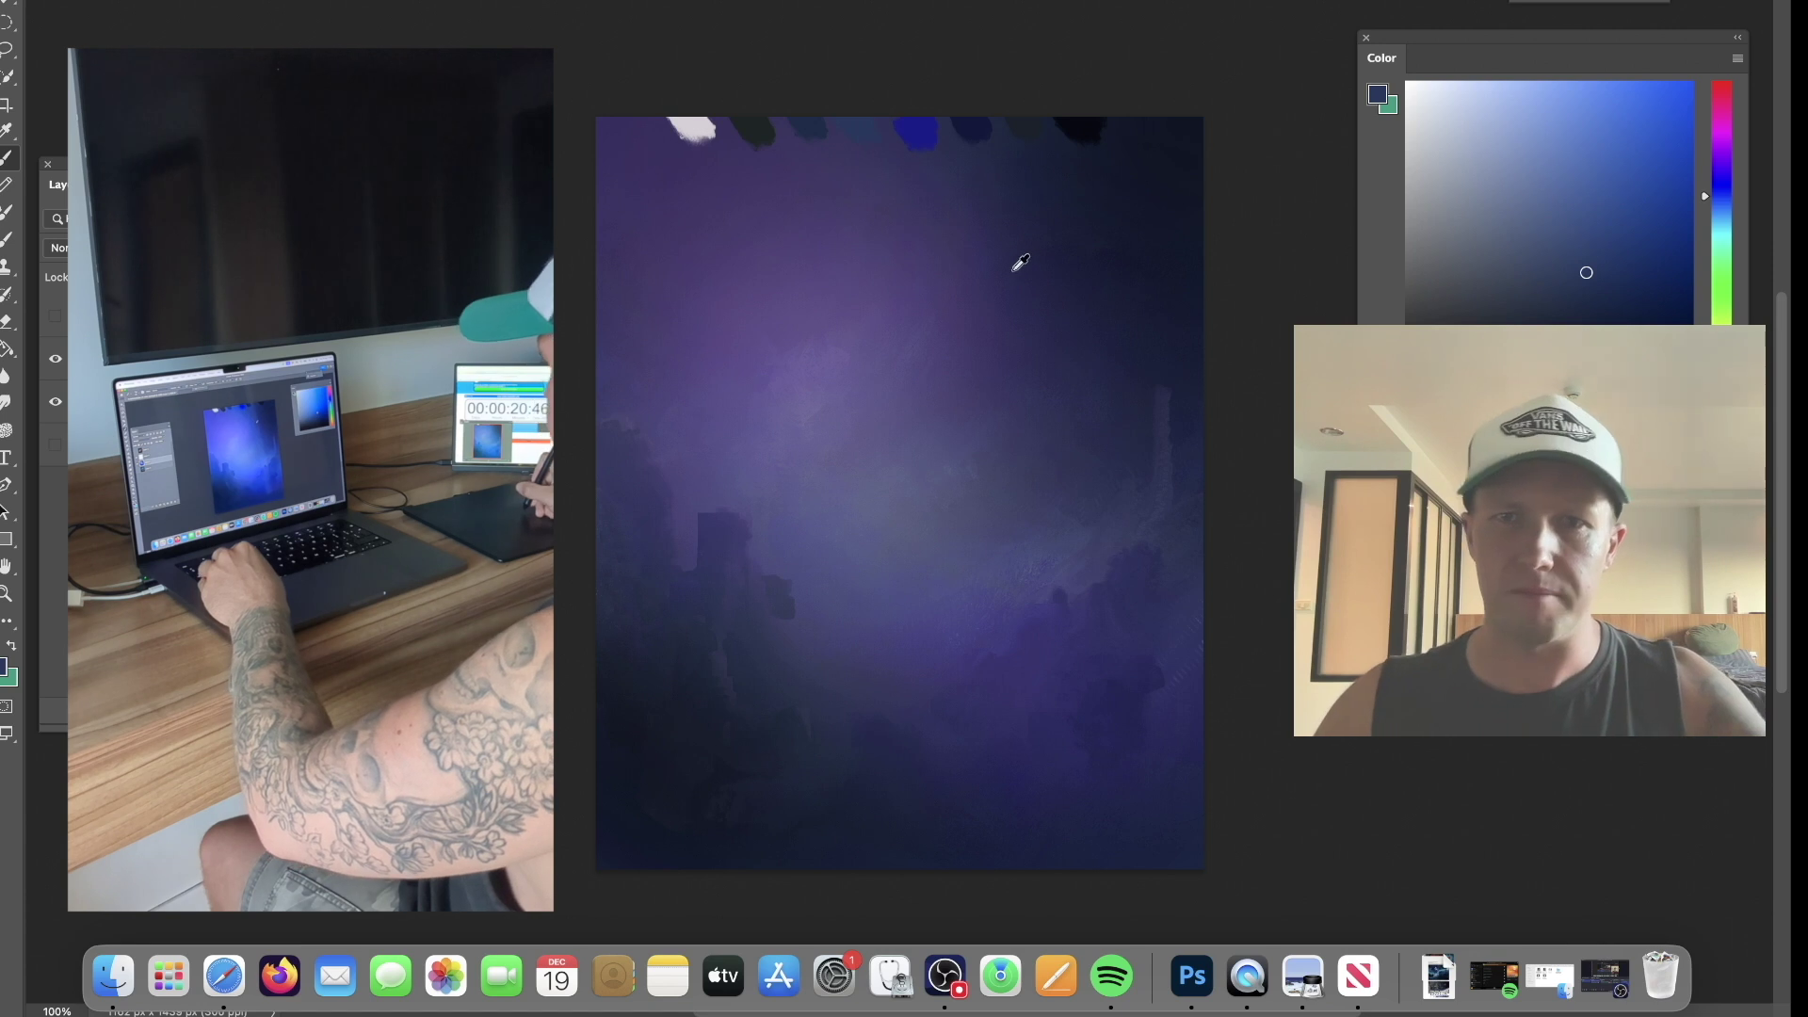
pyautogui.keyDown('alt'); pyautogui.click(1023, 239); pyautogui.keyUp('alt')
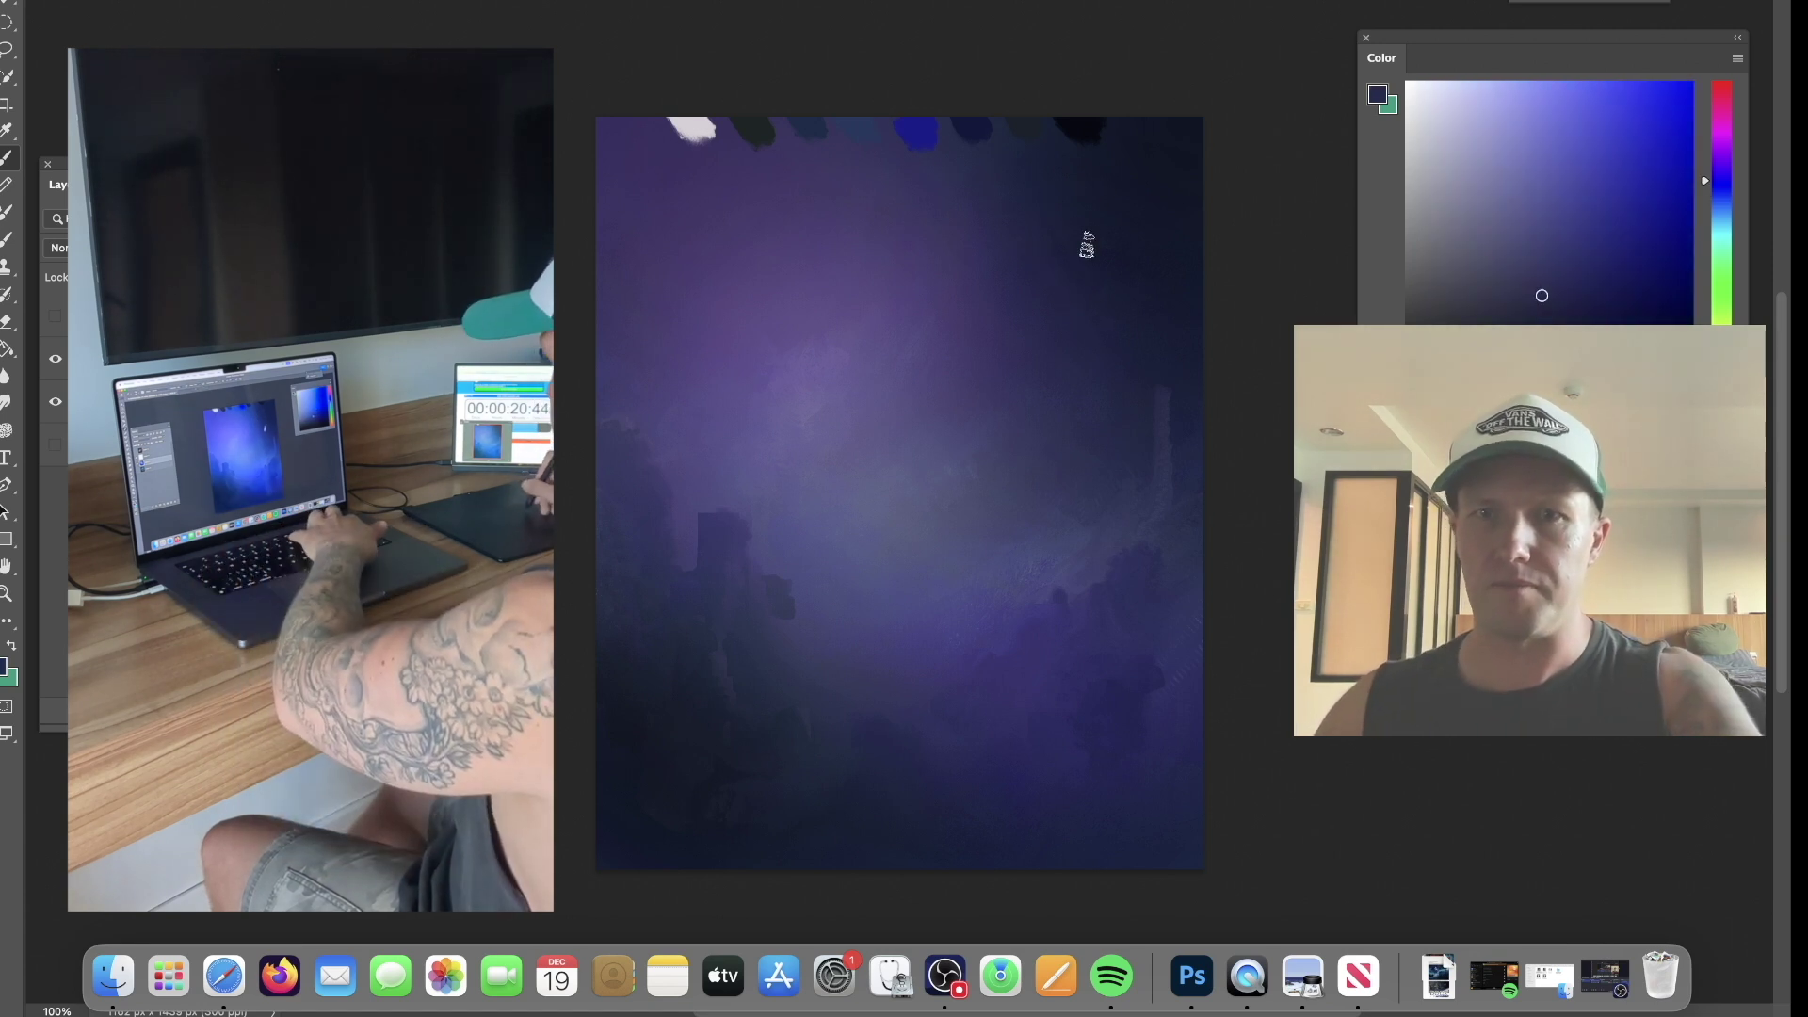
pyautogui.keyDown('alt'); pyautogui.click(1043, 173); pyautogui.keyUp('alt')
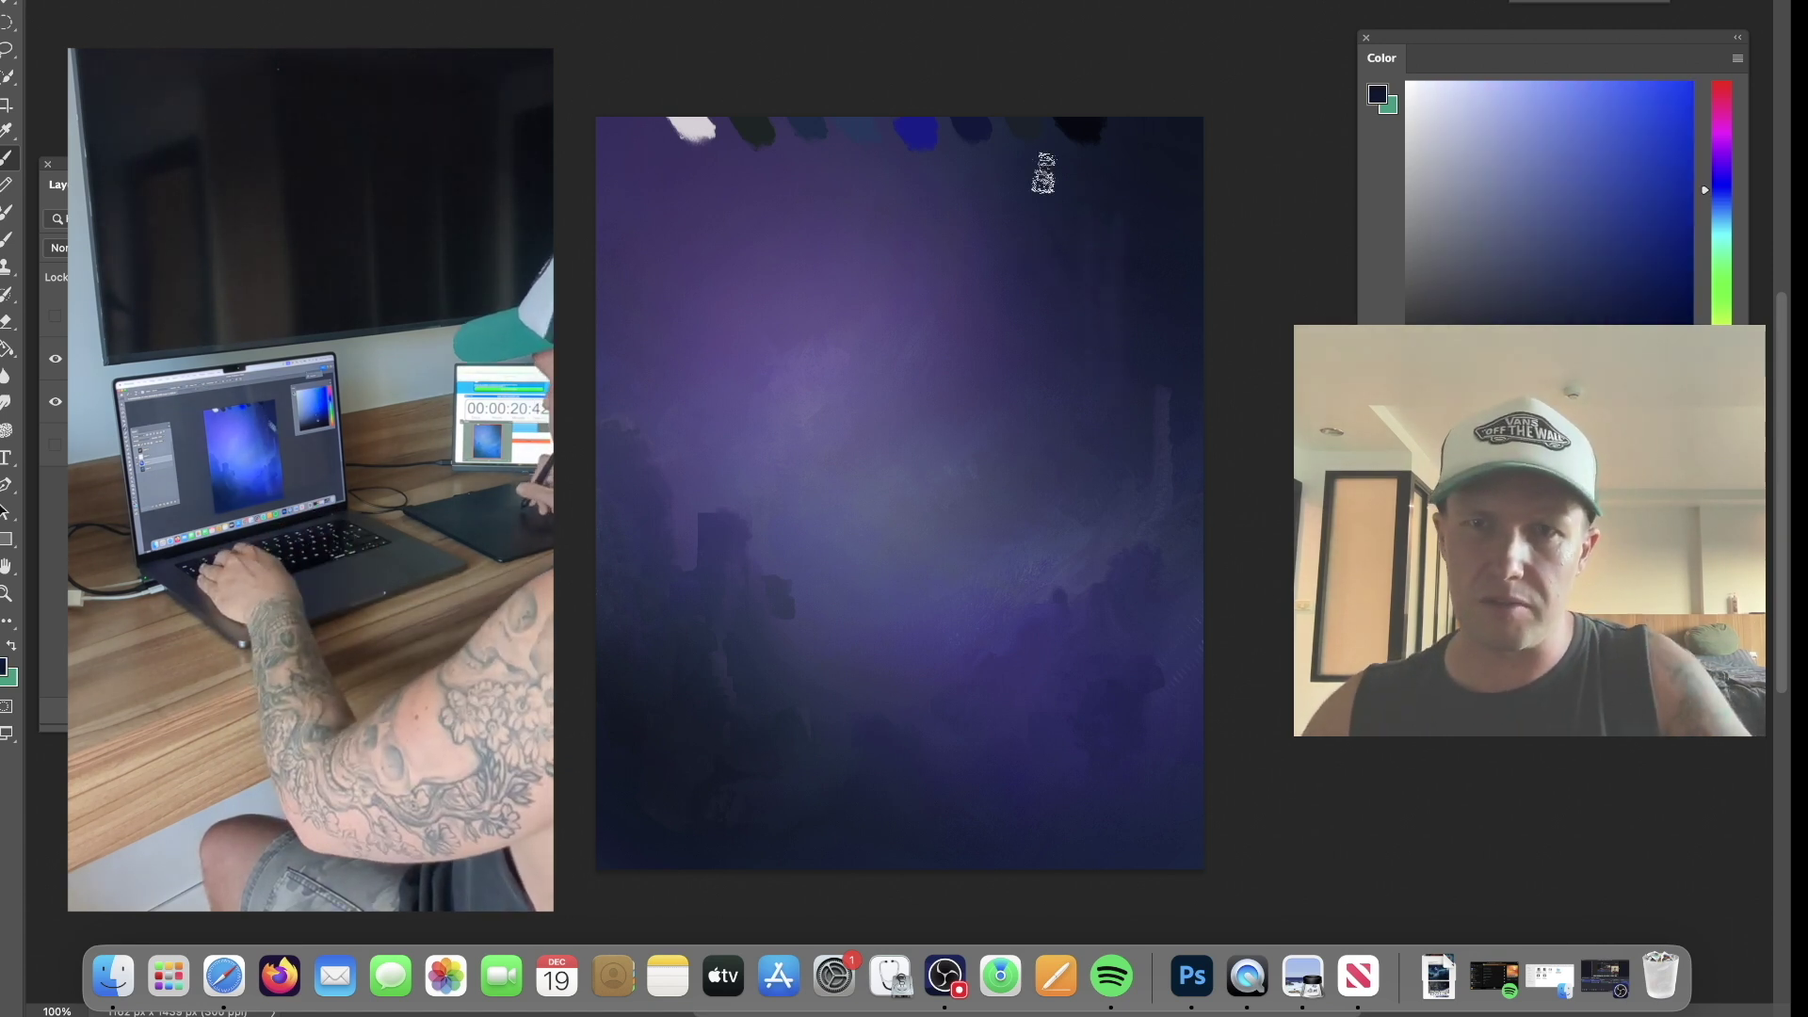
pyautogui.keyDown('alt'); pyautogui.click(1006, 256); pyautogui.keyUp('alt')
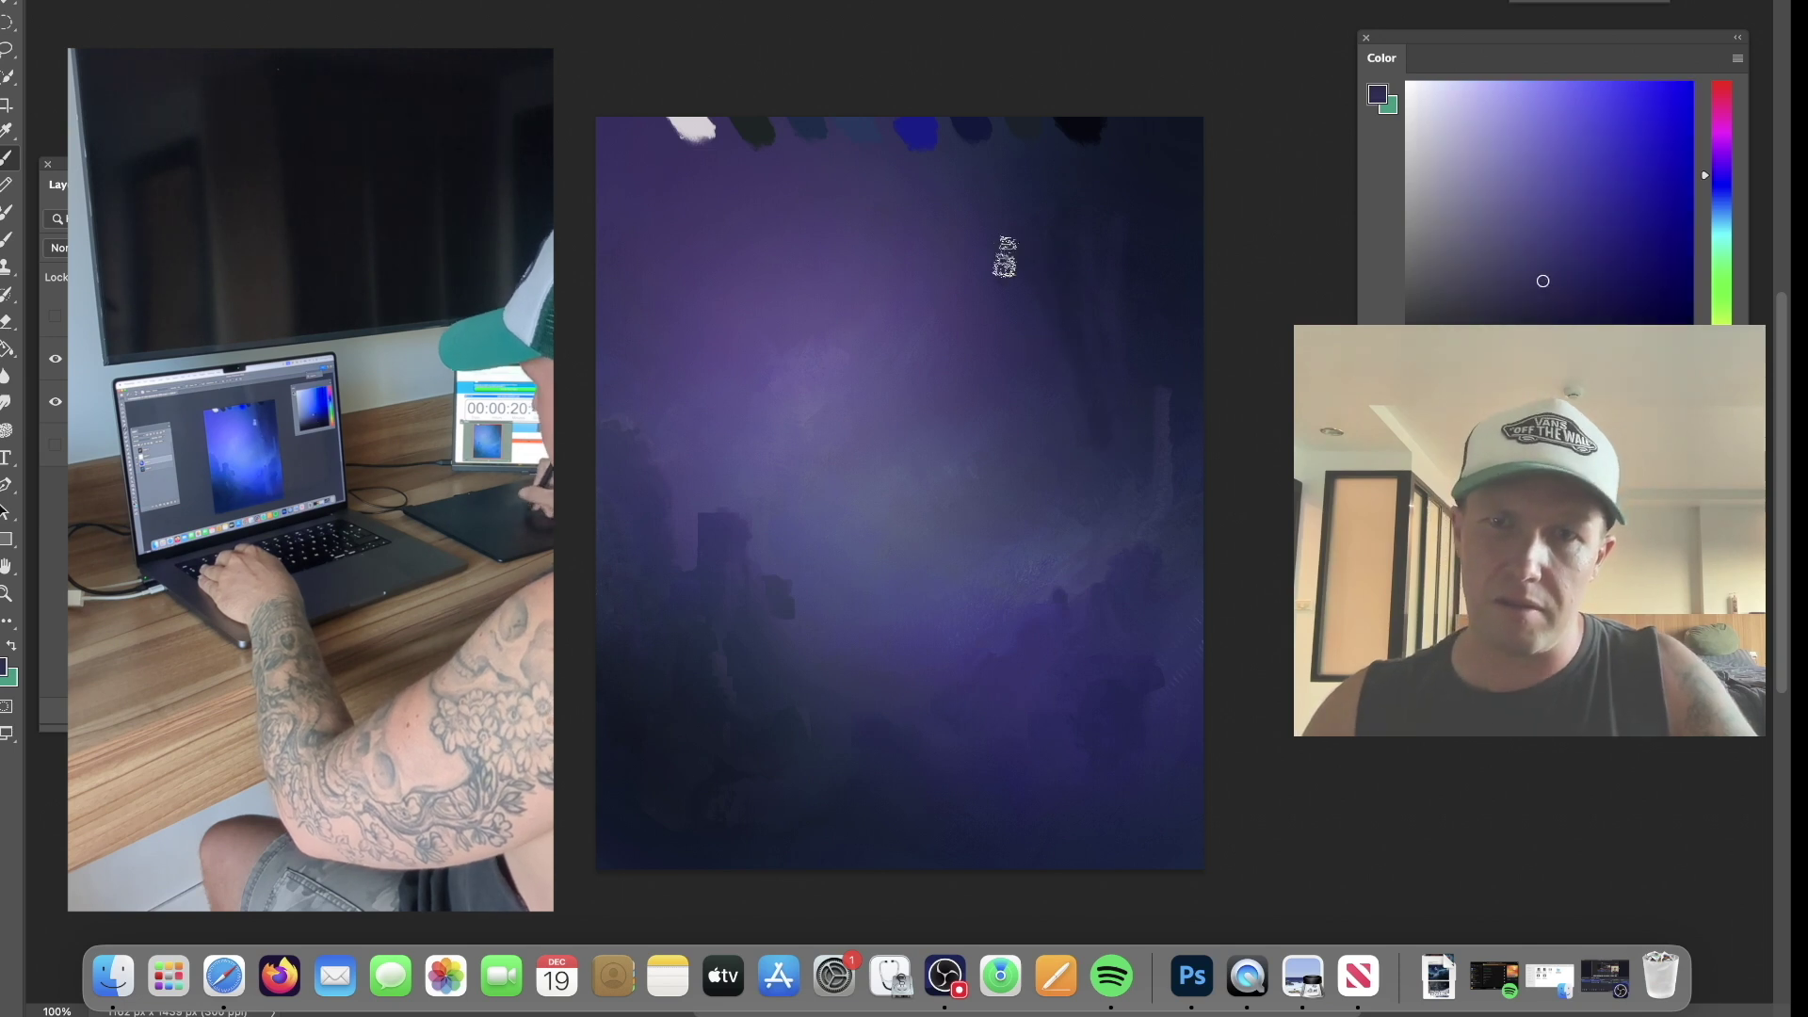
pyautogui.keyDown('alt'); pyautogui.click(1020, 451); pyautogui.keyUp('alt')
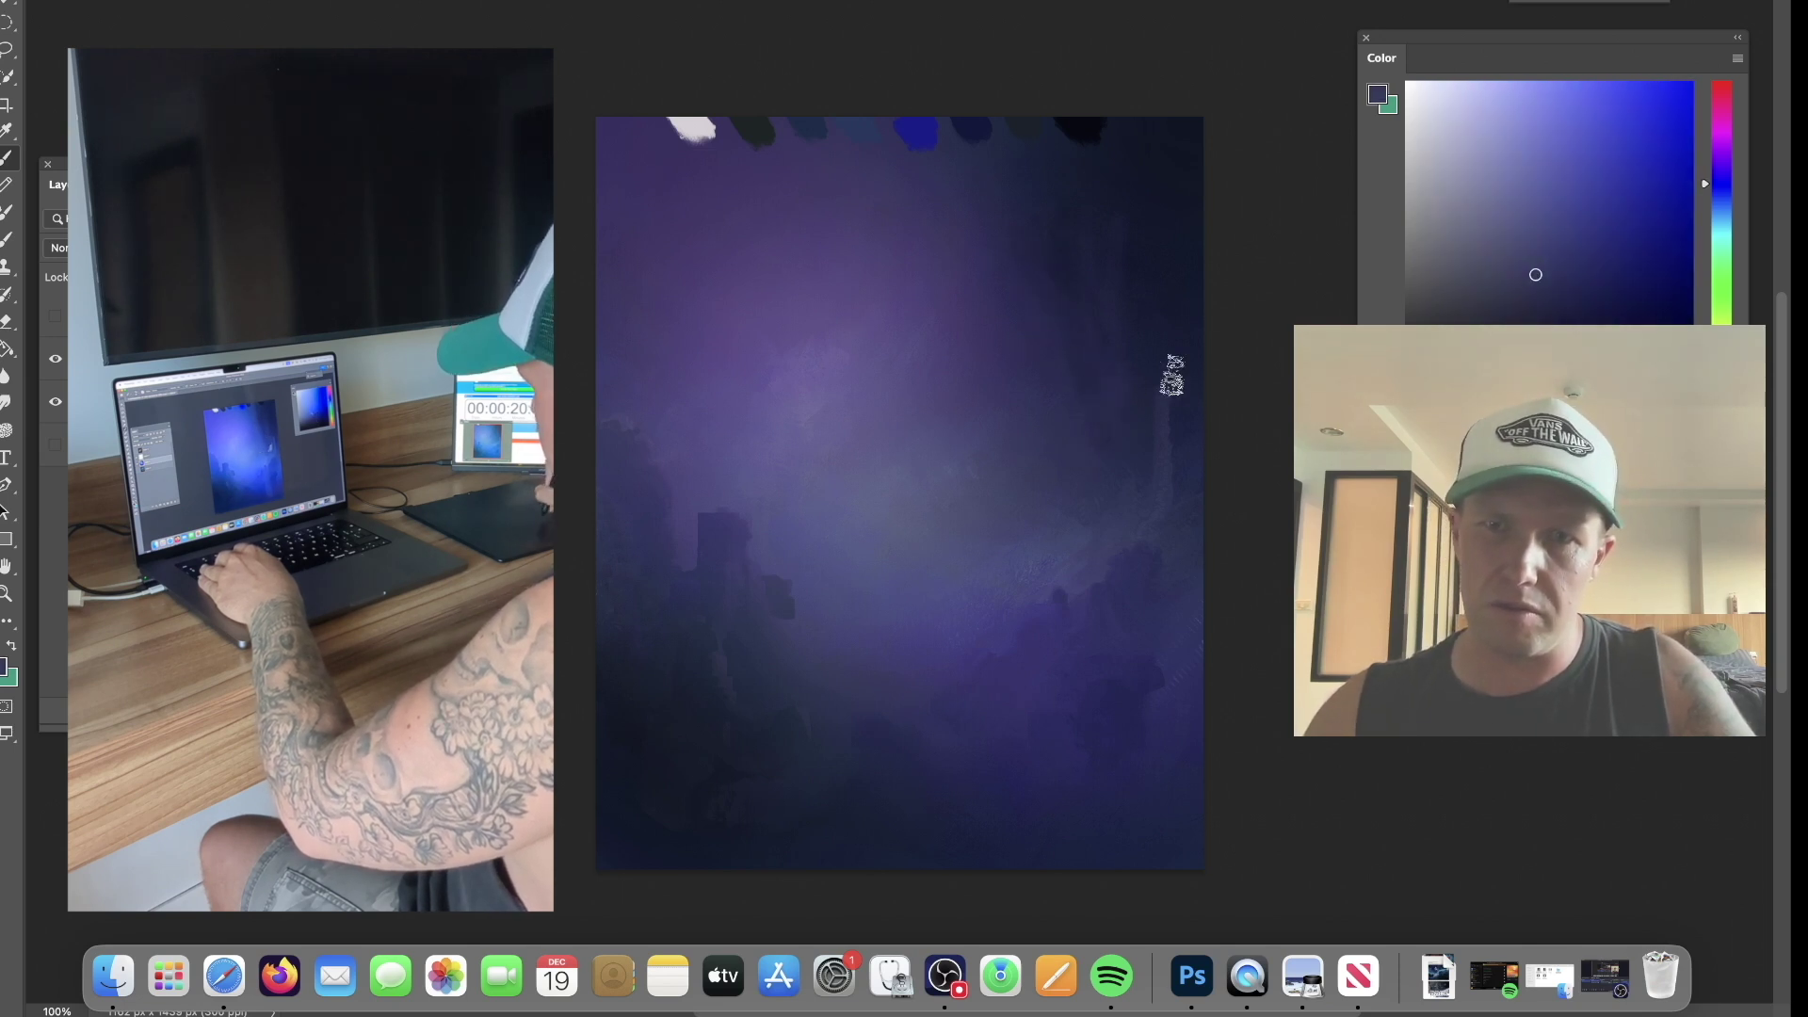
pyautogui.keyDown('alt'); pyautogui.click(1160, 341); pyautogui.keyUp('alt')
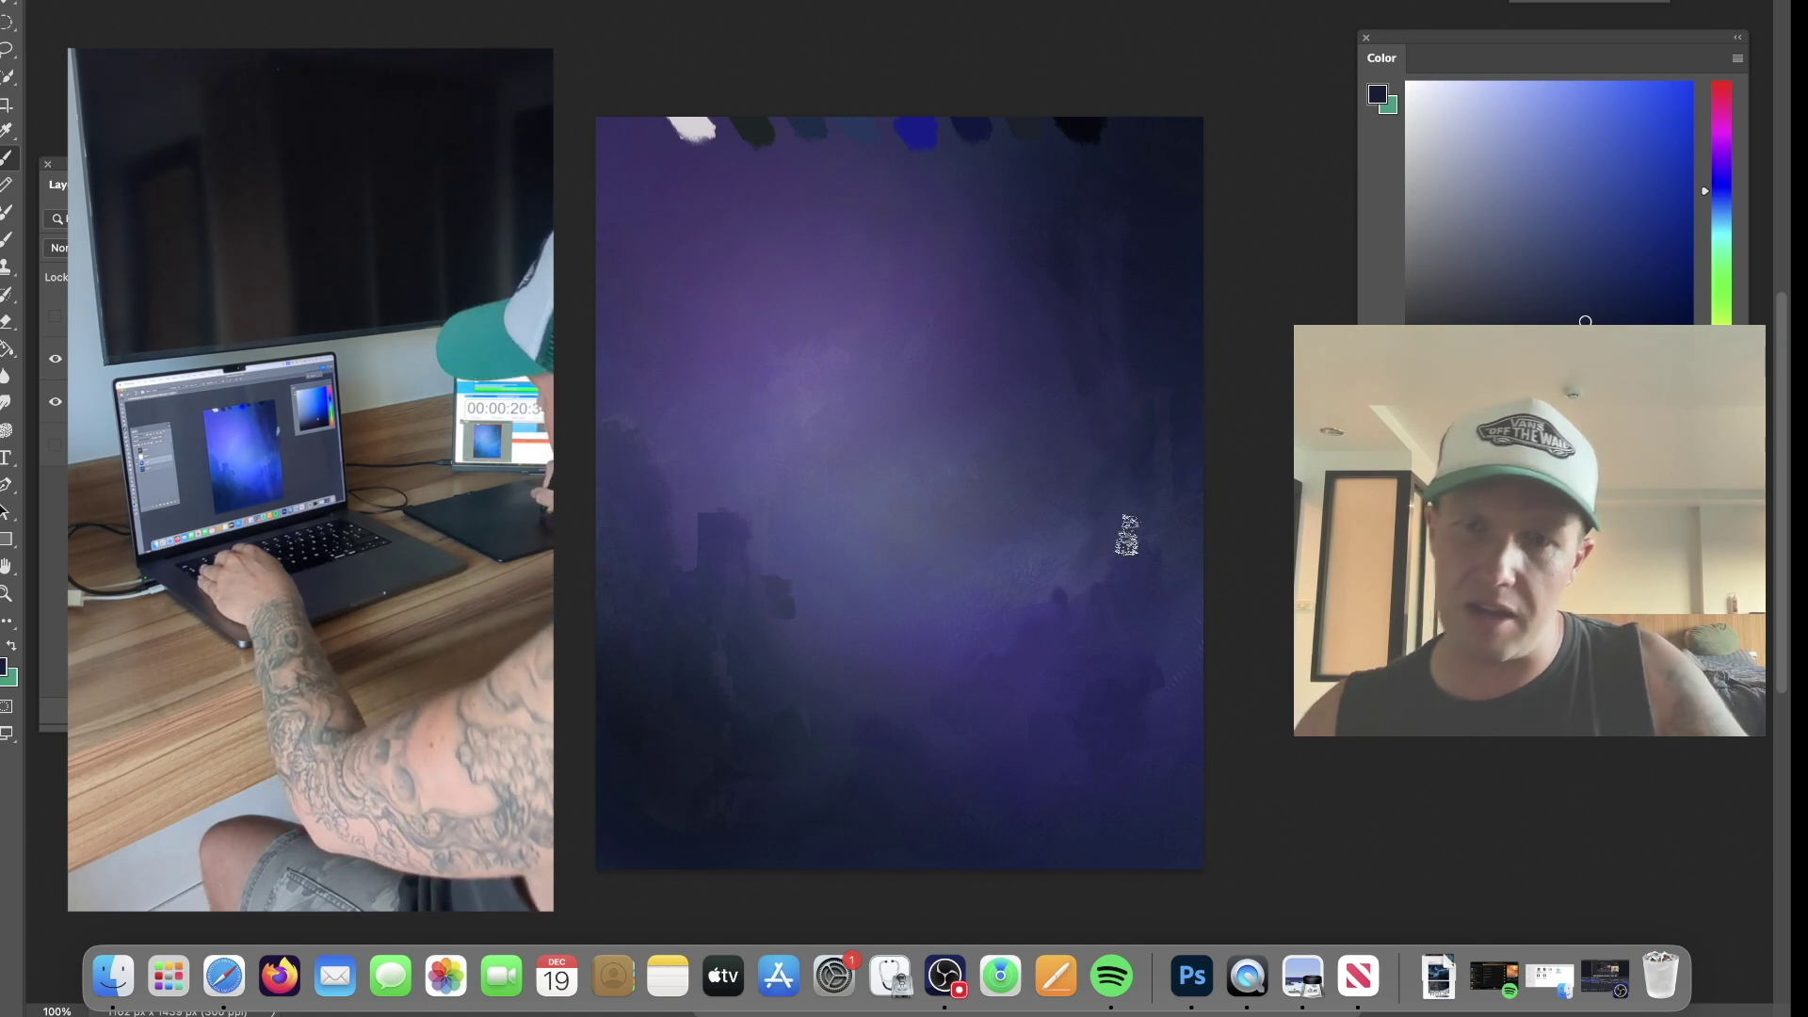
pyautogui.keyDown('alt'); pyautogui.click(1160, 320); pyautogui.keyUp('alt')
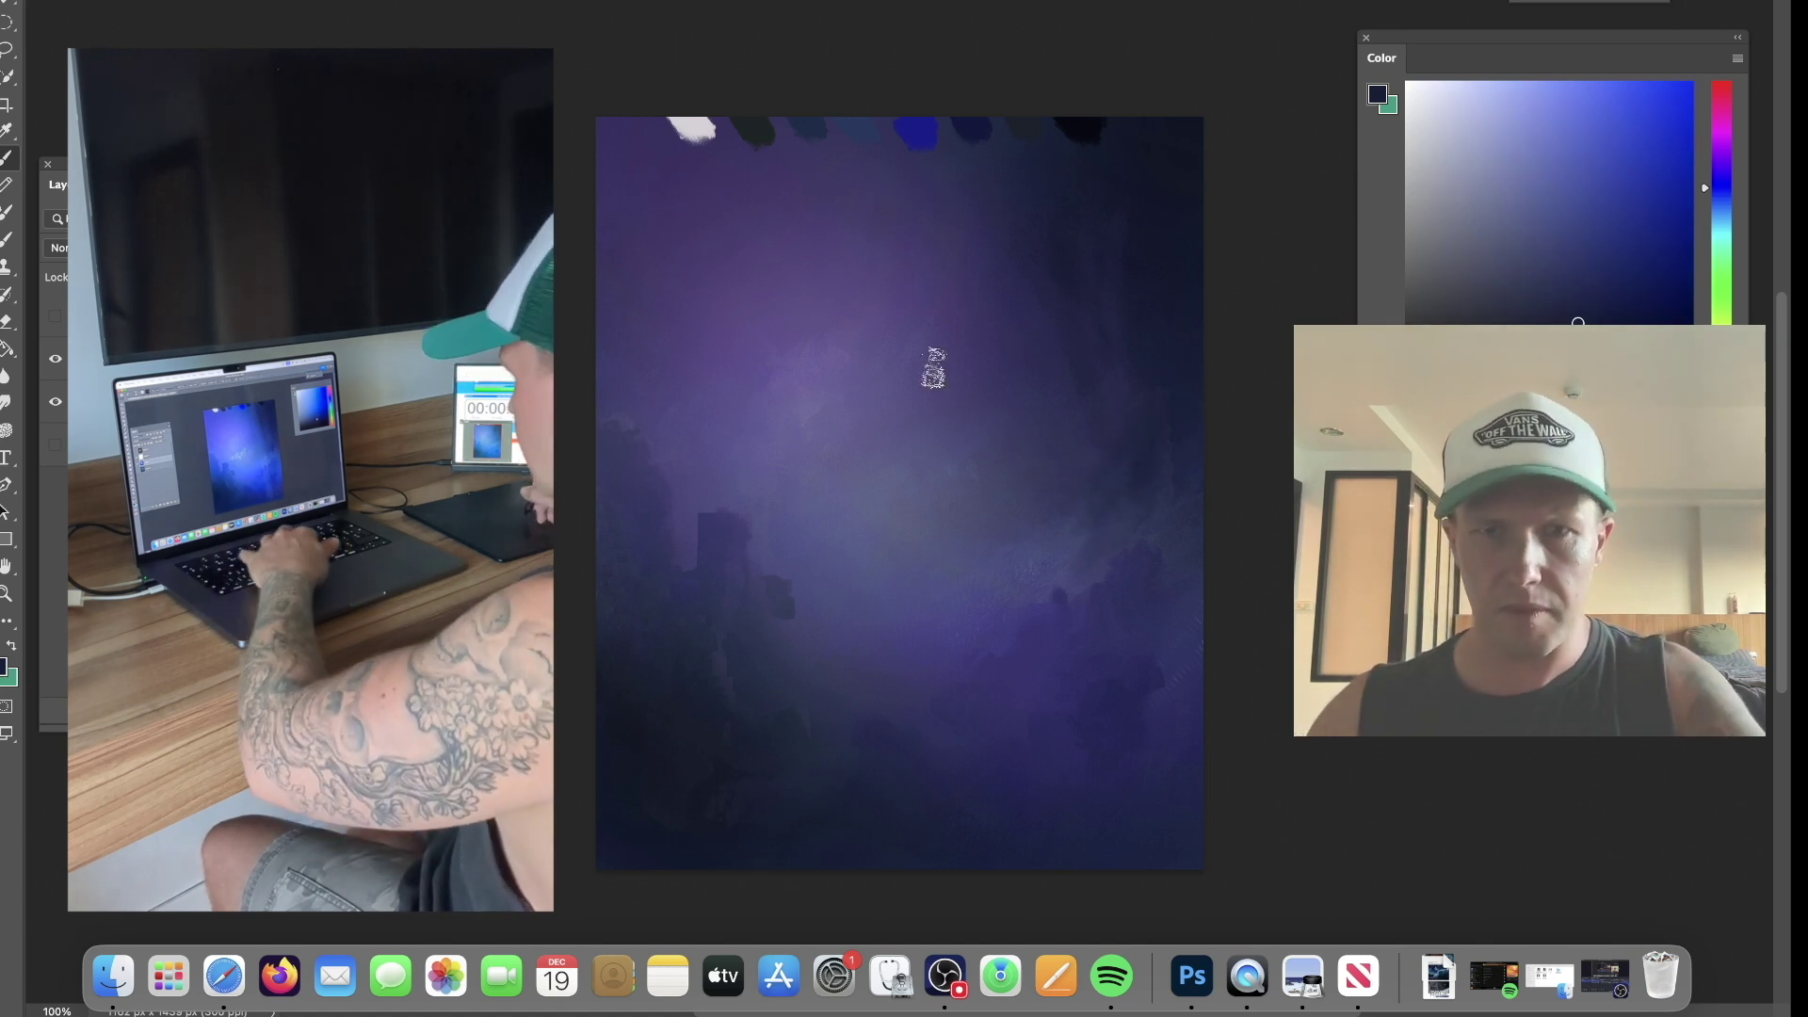
# Switch to the Mixer Brush, set the color to vivid magenta pink, and blend swirling texture across the upper canvas.
pyautogui.hotkey('shift', 'b')
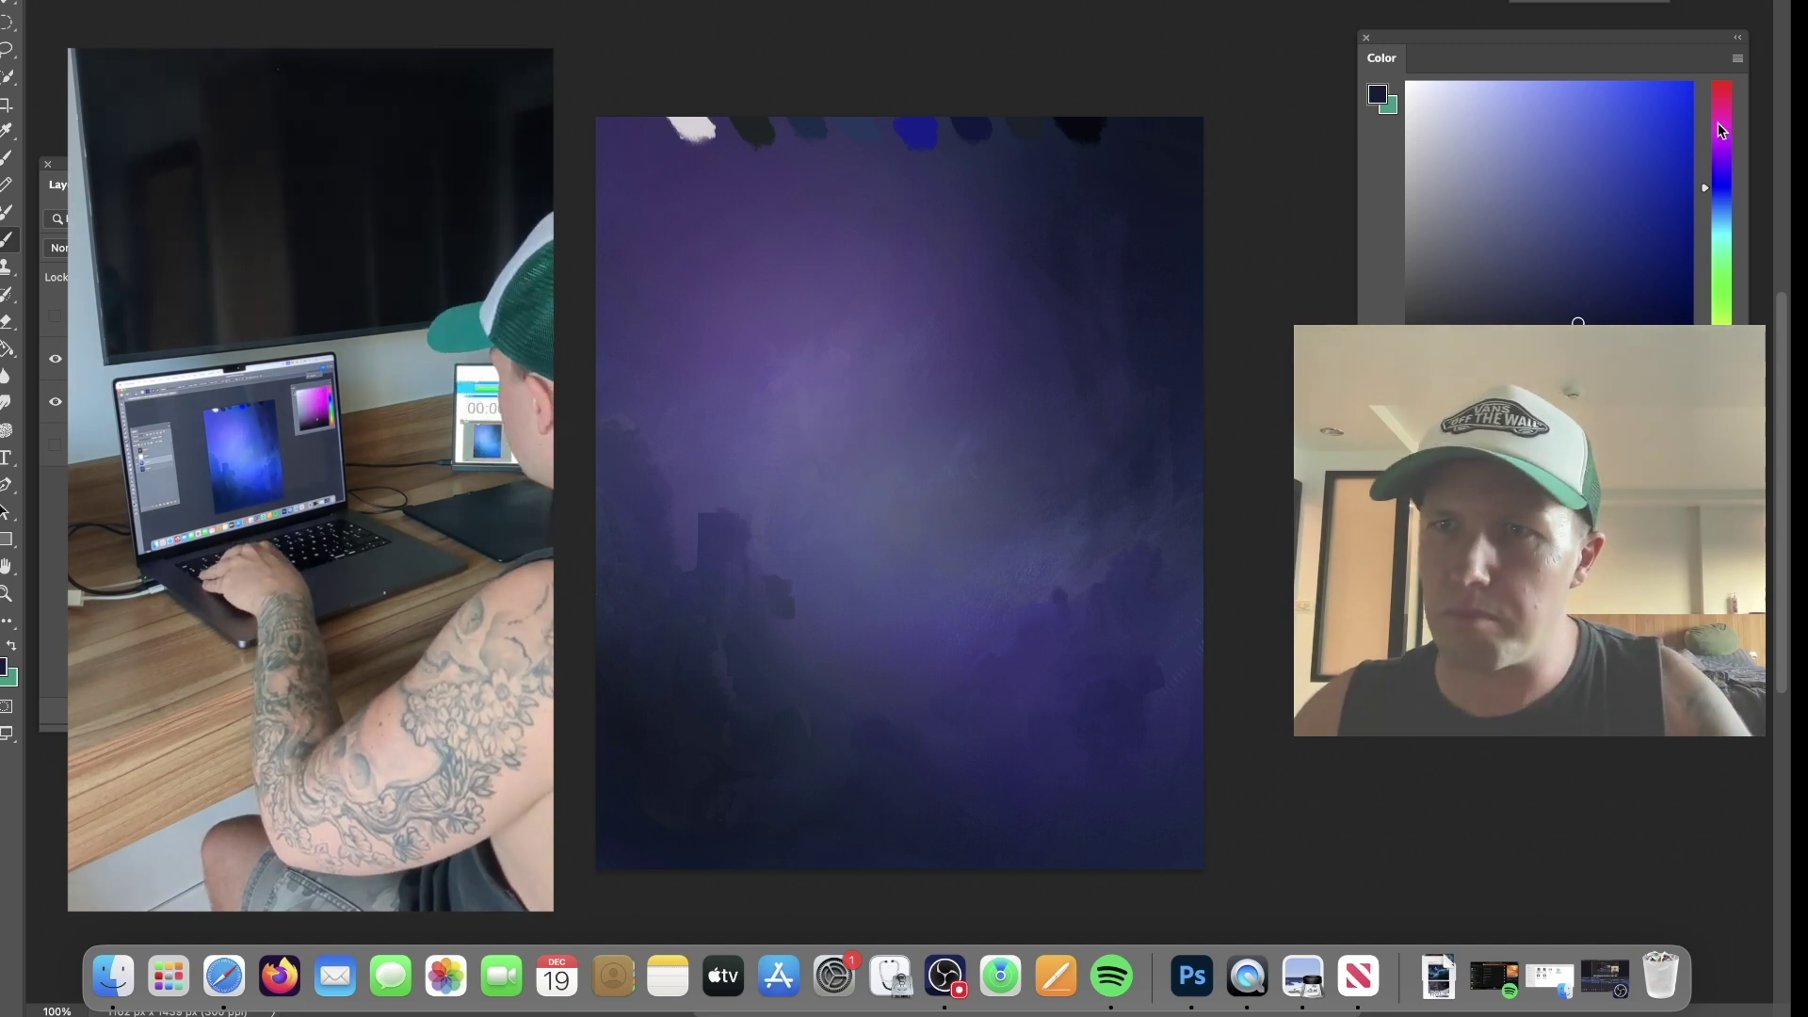
pyautogui.moveTo(1719, 131); pyautogui.dragTo(1719, 102)
pyautogui.moveTo(1549, 162); pyautogui.dragTo(1542, 155)
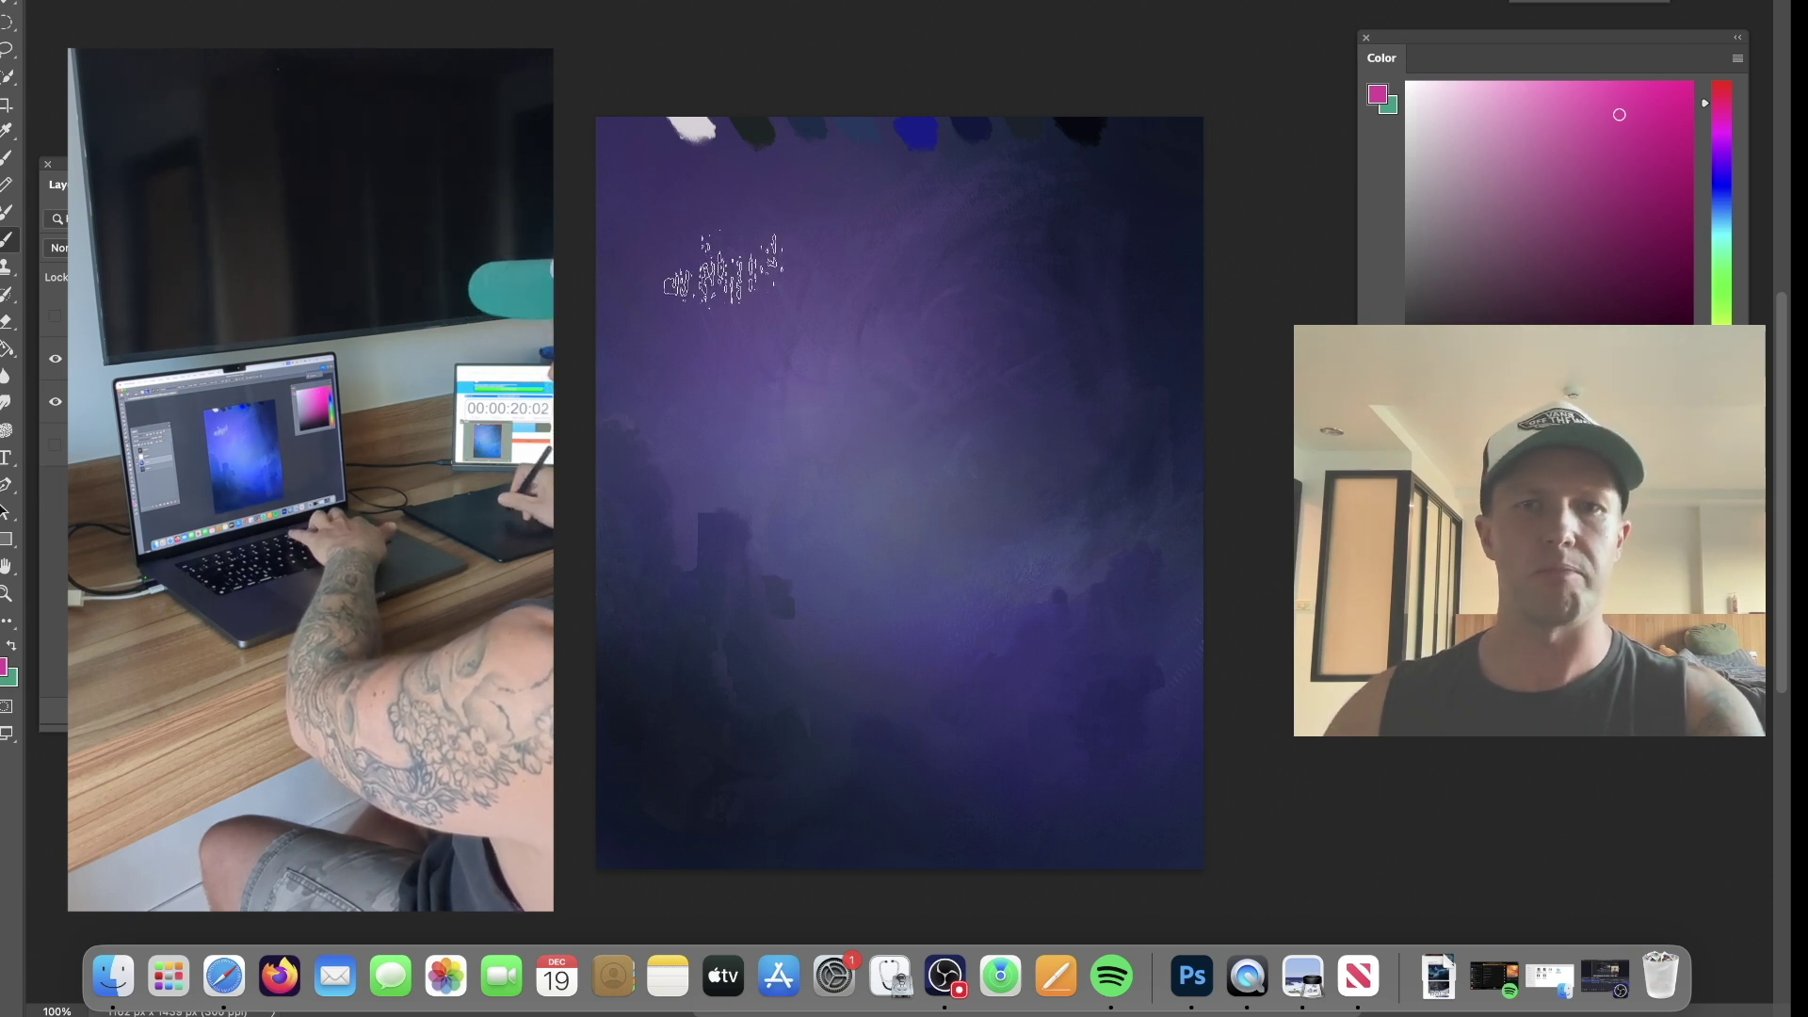
pyautogui.press('[')
pyautogui.press('[')
pyautogui.press('[')
pyautogui.press('[')
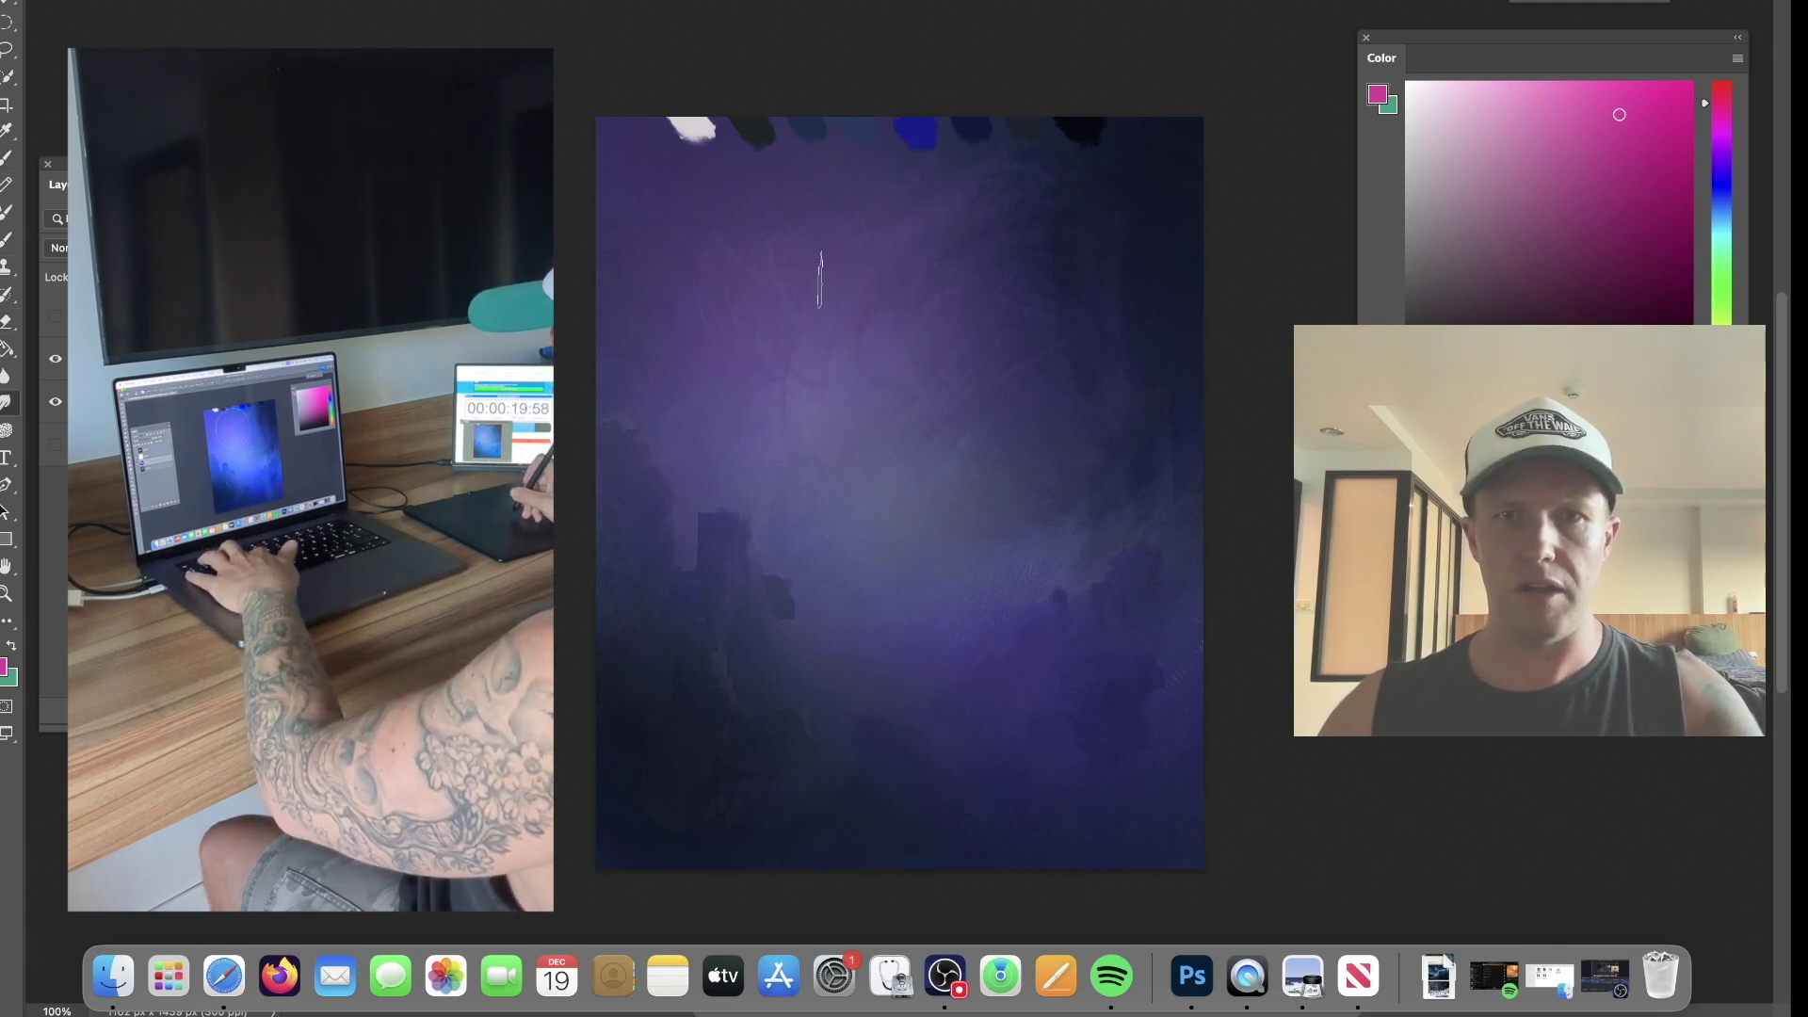
# Switch to the cool smudge and Chalk - Light 3 mixer brush presets and blend texture over the upper left of the canvas.
pyautogui.rightClick(810, 284)
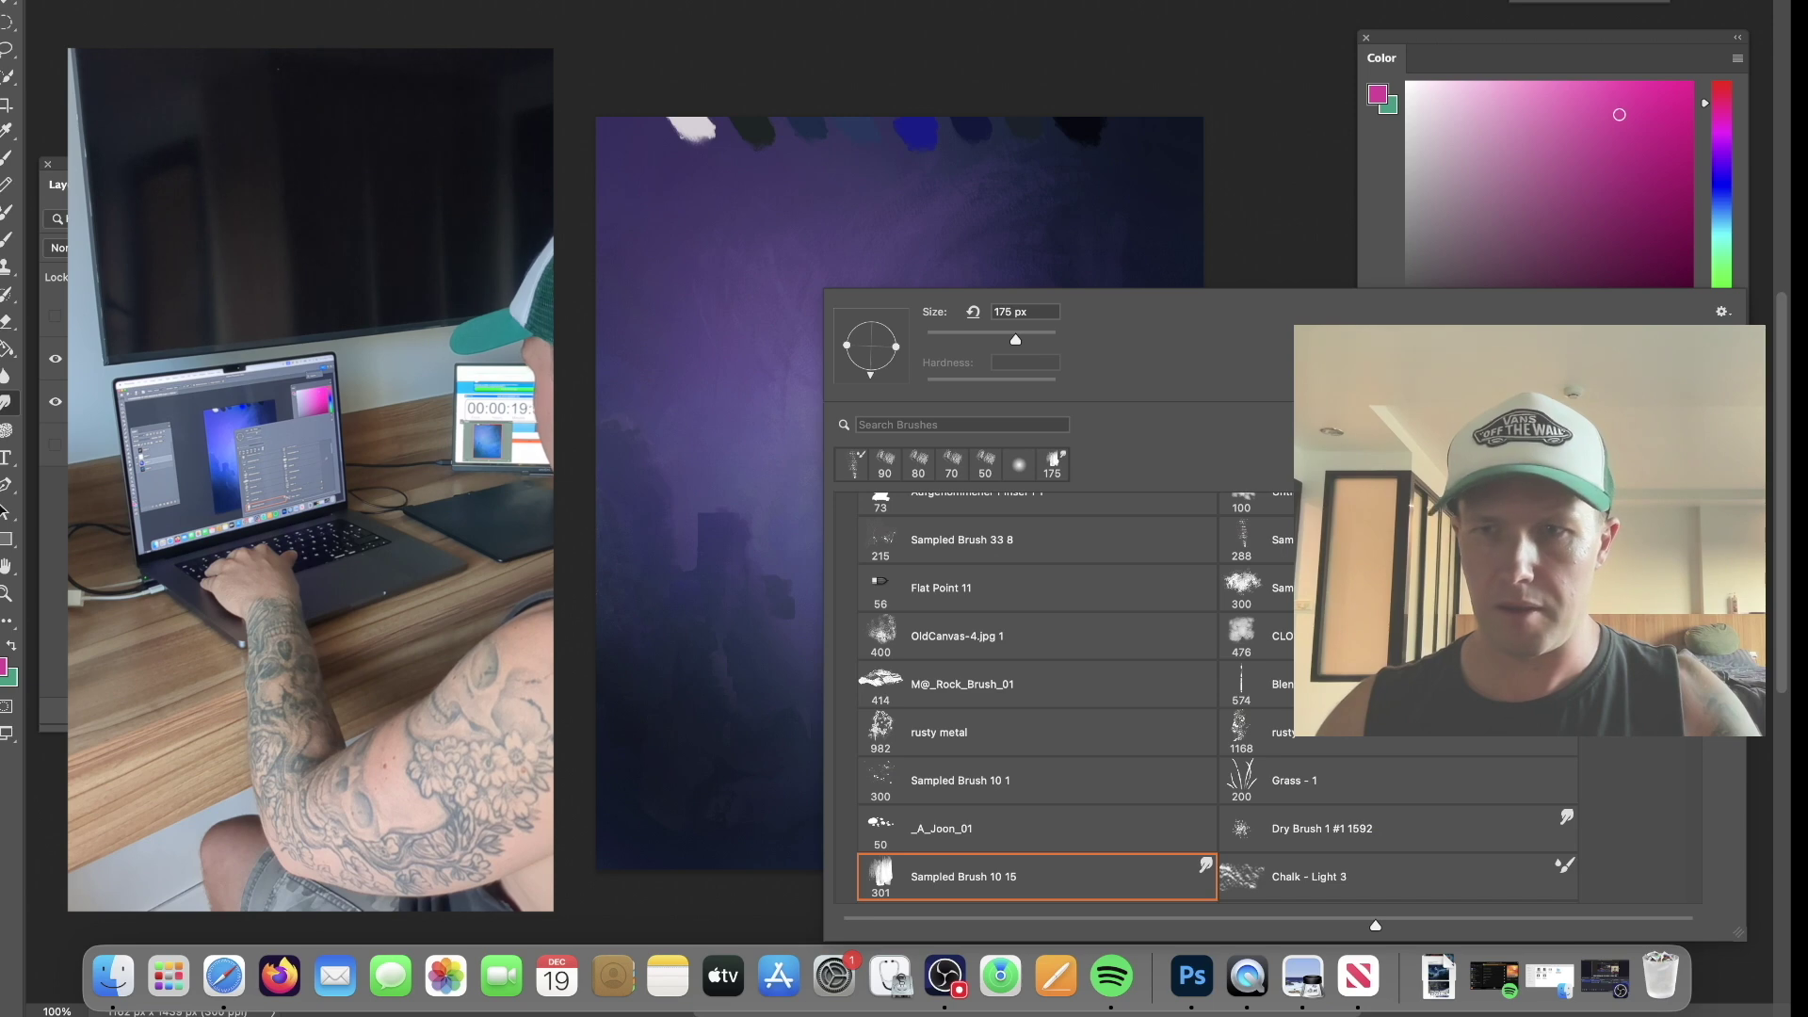
pyautogui.click(811, 414)
pyautogui.rightClick(842, 443)
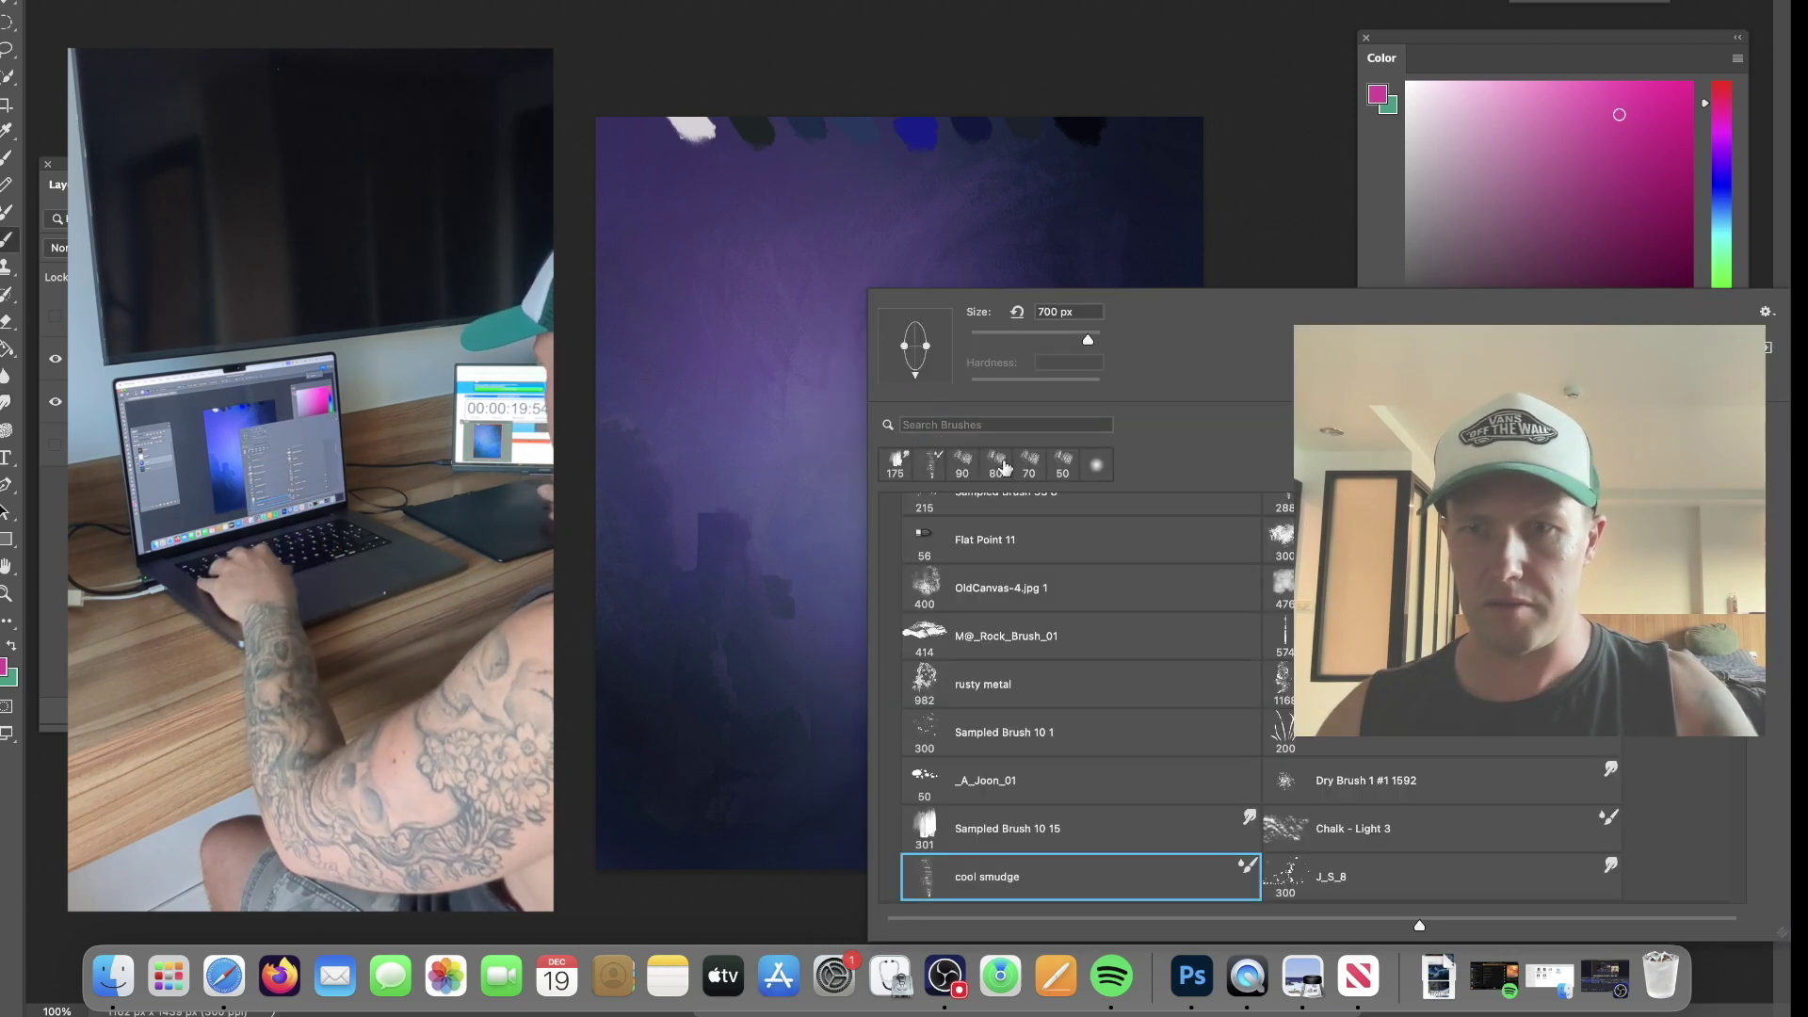
pyautogui.click(1379, 827)
pyautogui.click(735, 292)
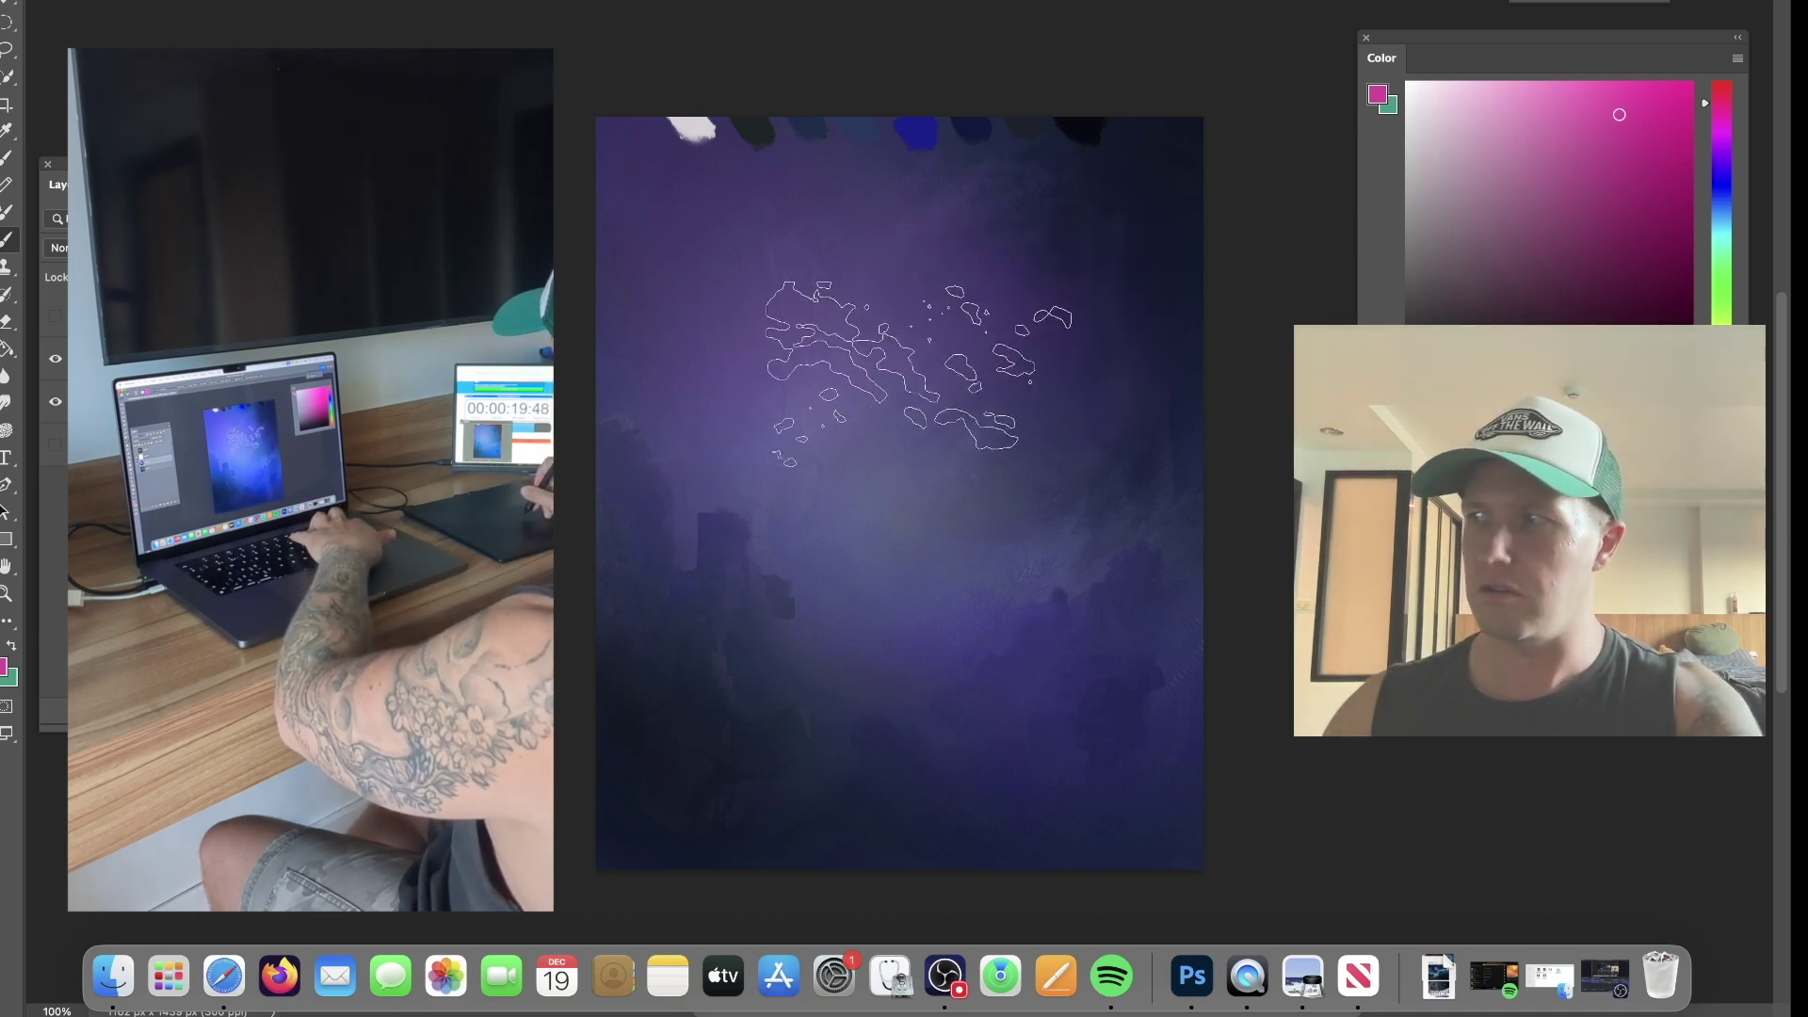
# Glaze the upper canvas using an enlarged regular brush, with violet at the left and blue at the middle.
pyautogui.press('b')
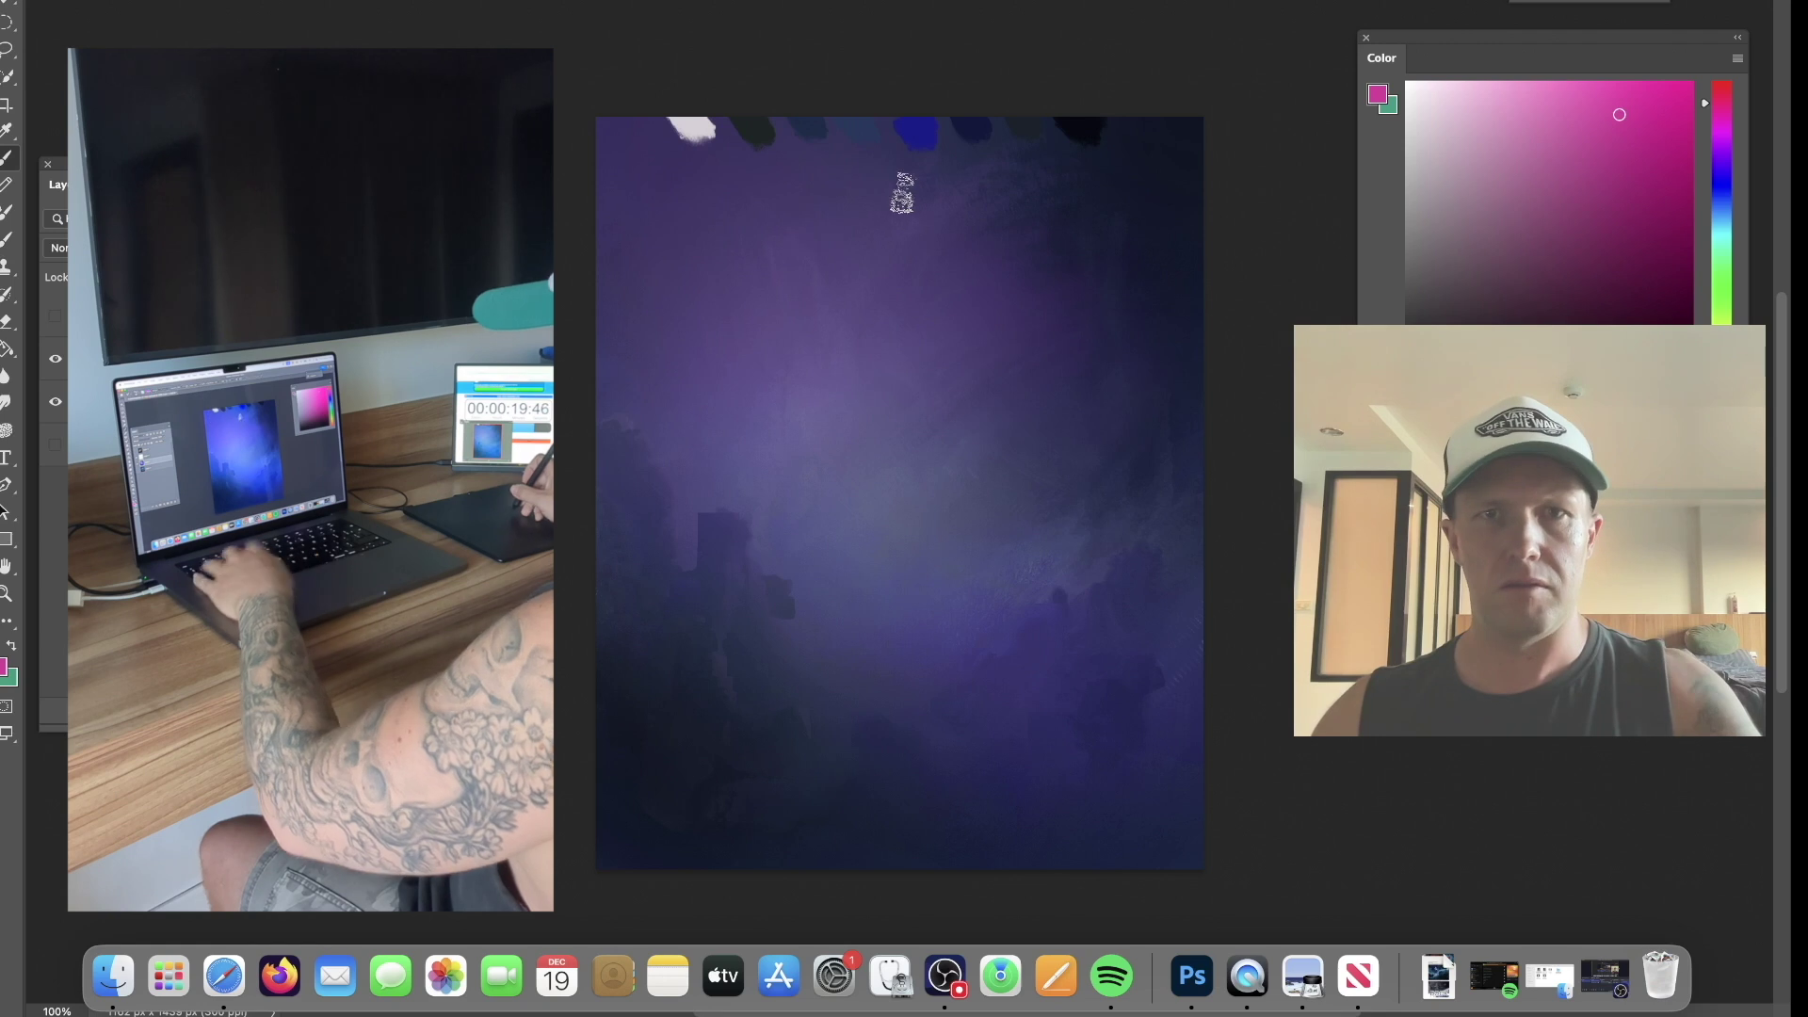
pyautogui.keyDown('alt'); pyautogui.click(698, 230); pyautogui.keyUp('alt')
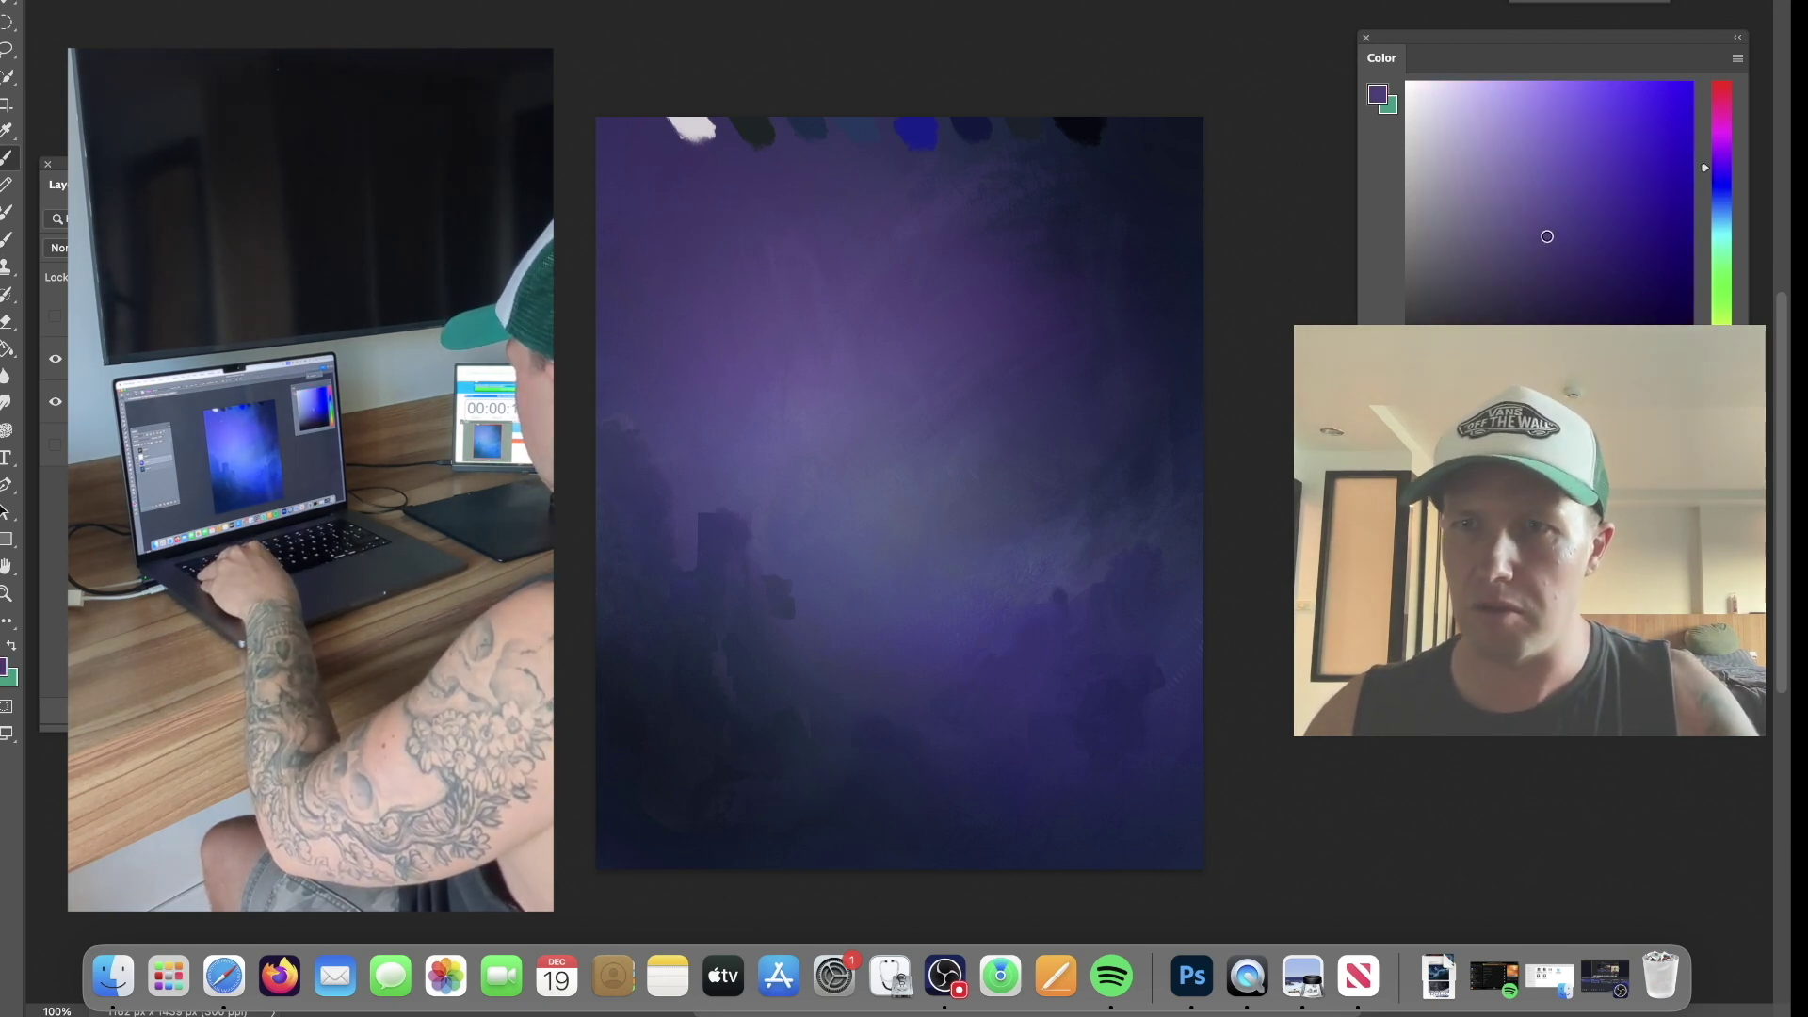
pyautogui.click(1721, 150)
pyautogui.press(']')
pyautogui.press(']')
pyautogui.press(']')
pyautogui.moveTo(698, 302)
pyautogui.mouseDown()
pyautogui.moveTo(672, 242)
pyautogui.moveTo(622, 257)
pyautogui.moveTo(666, 224)
pyautogui.mouseUp()
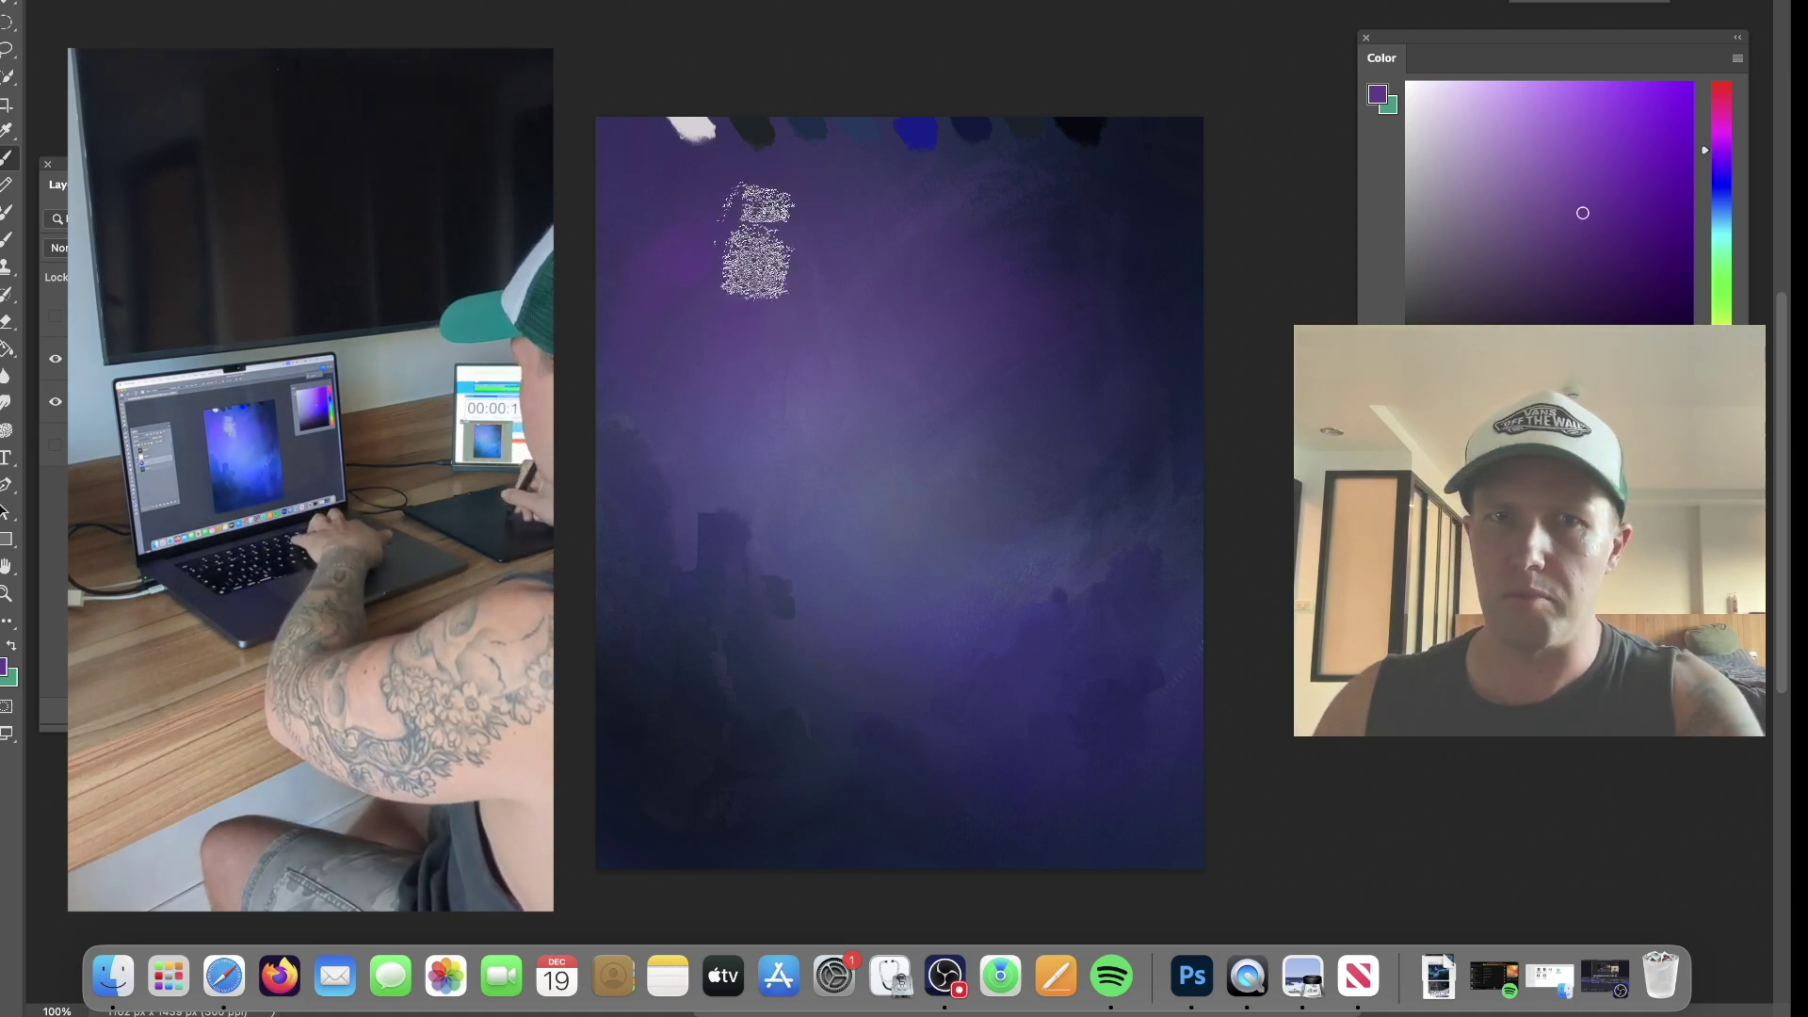
pyautogui.click(1710, 180)
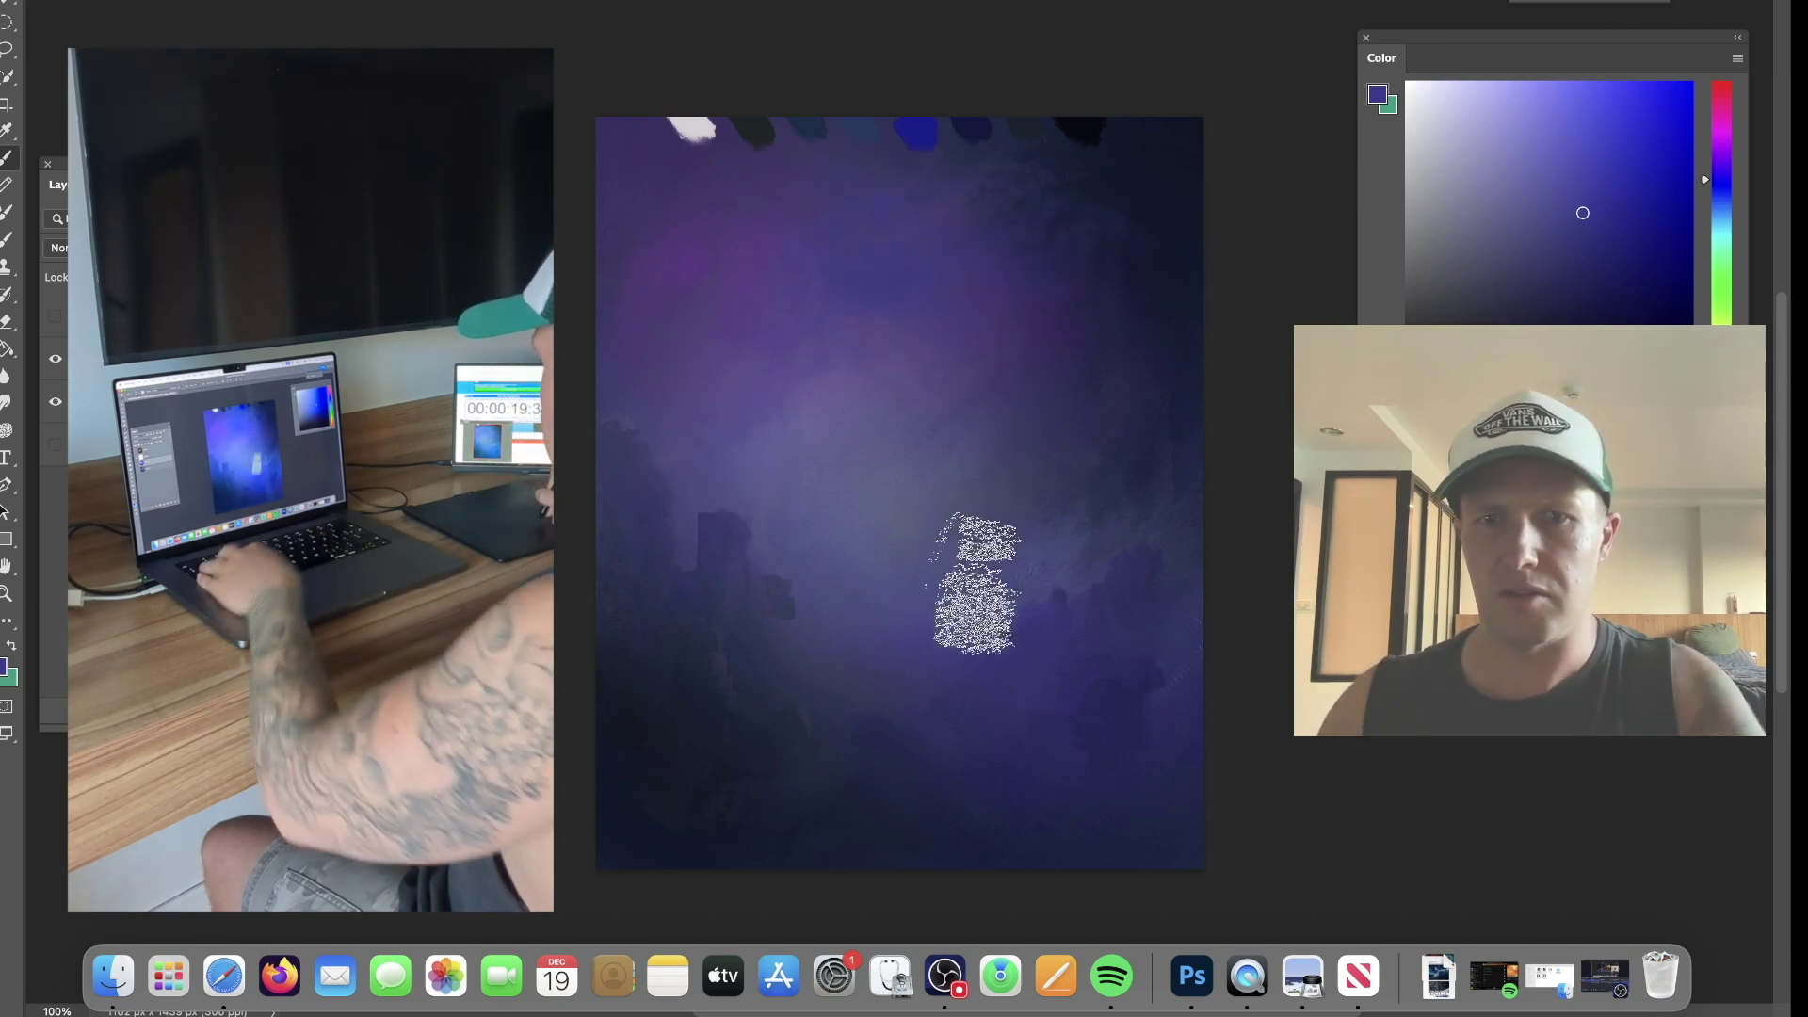
# Set the color to light blue and paint a soft textured glow across the lower middle and right of the canvas.
pyautogui.keyDown('alt'); pyautogui.click(935, 594); pyautogui.keyUp('alt')
pyautogui.click(1714, 209)
pyautogui.click(1578, 160)
pyautogui.moveTo(946, 650)
pyautogui.mouseDown()
pyautogui.moveTo(1095, 494)
pyautogui.moveTo(926, 621)
pyautogui.moveTo(922, 577)
pyautogui.moveTo(859, 620)
pyautogui.mouseUp()
pyautogui.hotkey('shift', 'b')
pyautogui.press('[')
pyautogui.click(1586, 156)
pyautogui.press('[')
pyautogui.press('[')
pyautogui.press('[')
pyautogui.press('[')
pyautogui.moveTo(1003, 532)
pyautogui.mouseDown()
pyautogui.moveTo(1046, 514)
pyautogui.moveTo(1008, 589)
pyautogui.moveTo(1064, 578)
pyautogui.moveTo(1022, 541)
pyautogui.moveTo(911, 540)
pyautogui.moveTo(842, 577)
pyautogui.moveTo(862, 669)
pyautogui.moveTo(978, 647)
pyautogui.moveTo(1065, 589)
pyautogui.moveTo(1111, 503)
pyautogui.mouseUp()
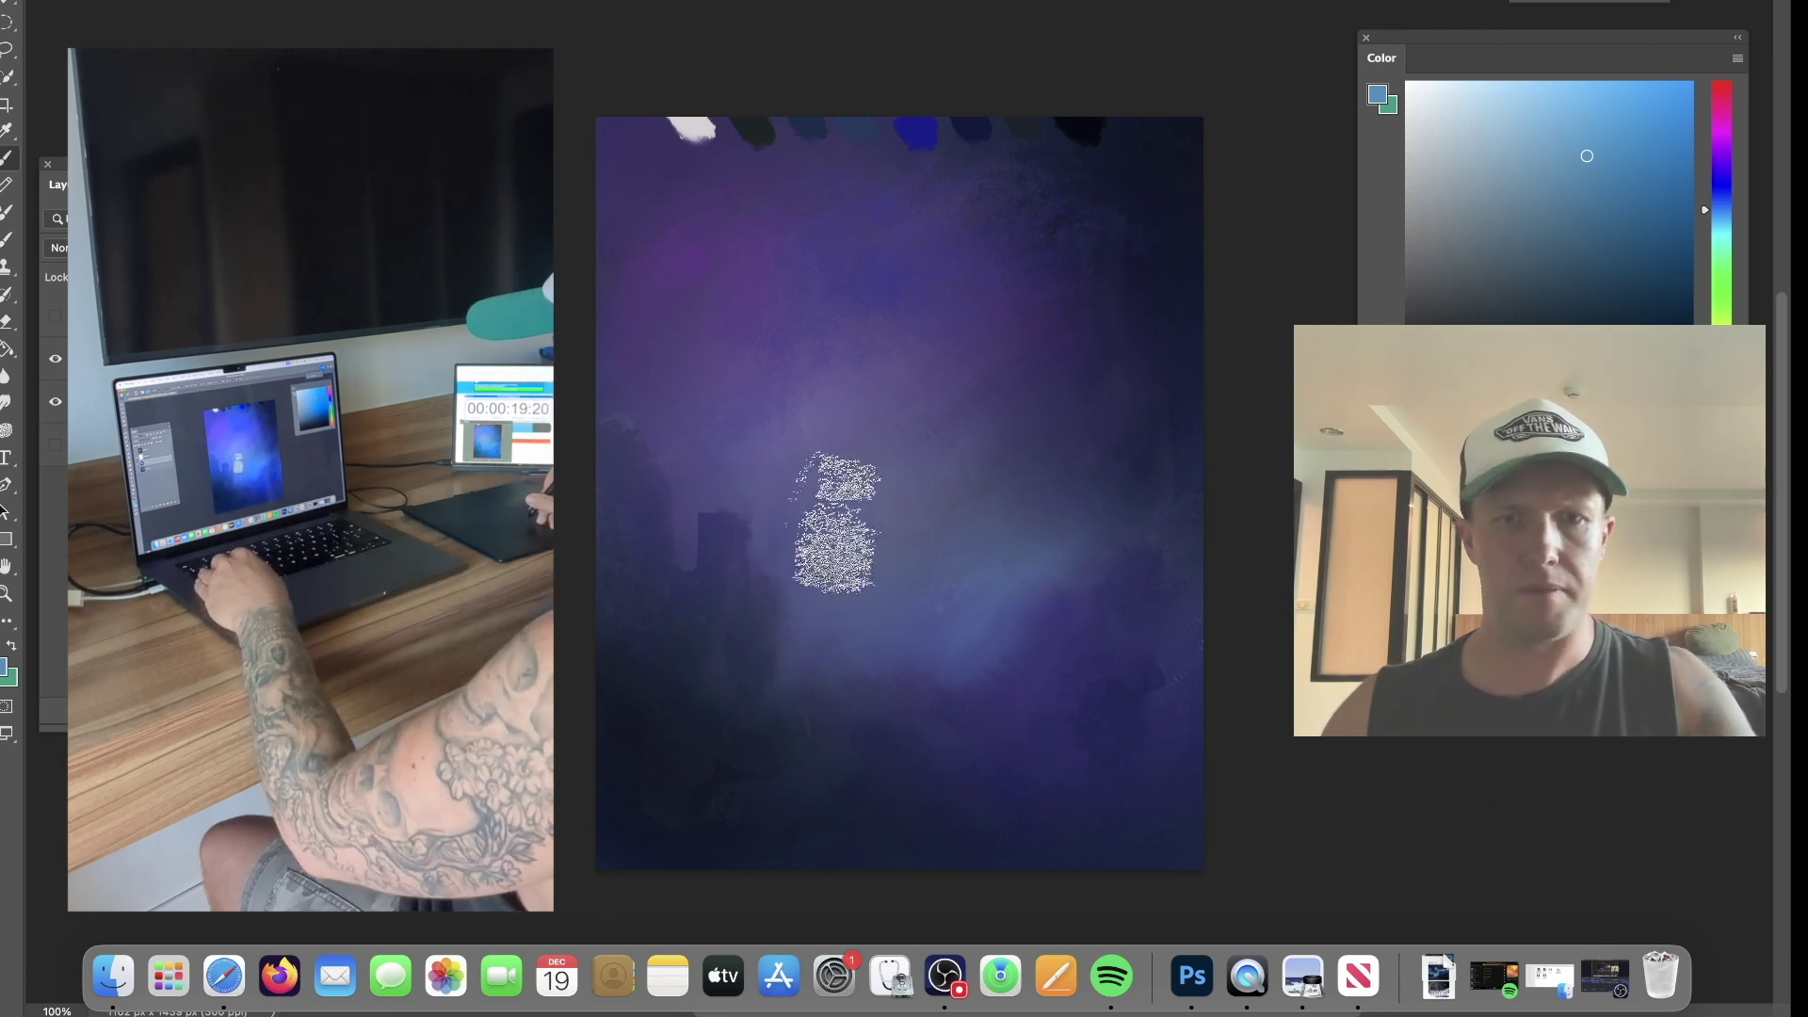
# Switch to the Soft Round Pressure Opacity and Flow brush and darken the lower left with a near-black blue.
pyautogui.rightClick(843, 523)
pyautogui.scroll(2, 1774, 546)
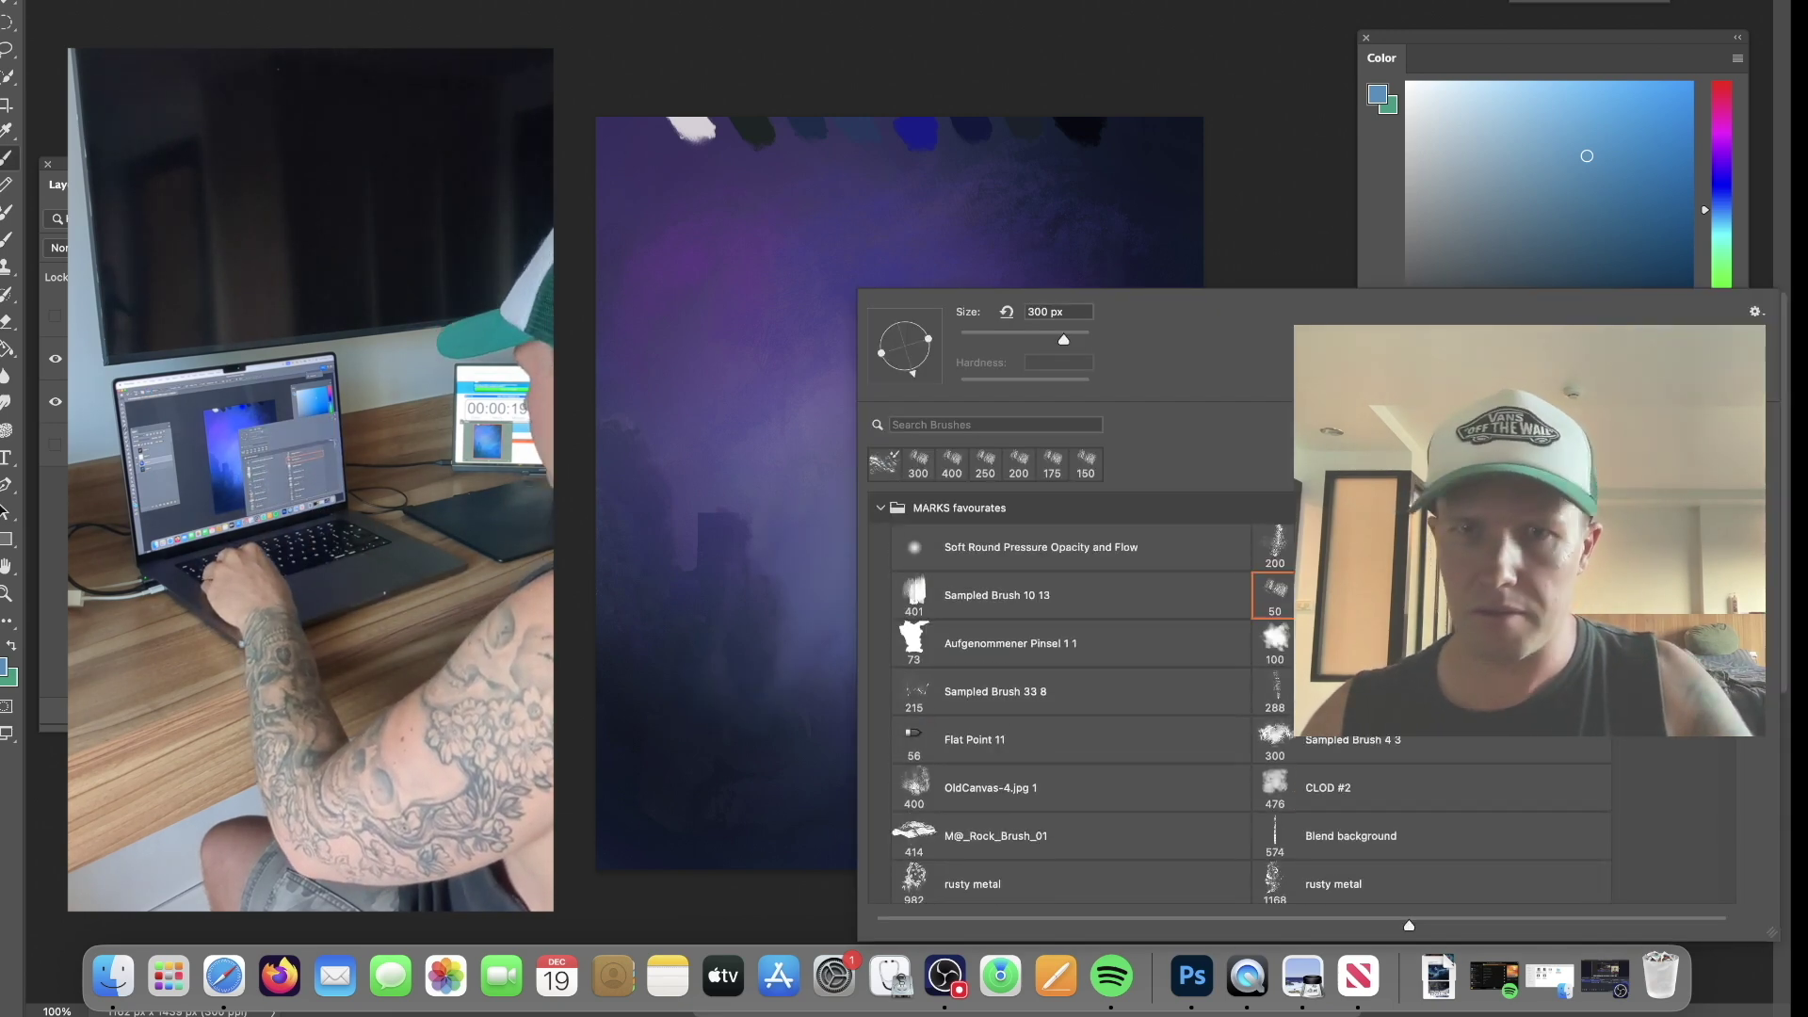
pyautogui.click(1054, 553)
pyautogui.keyDown('alt'); pyautogui.click(758, 692); pyautogui.keyUp('alt')
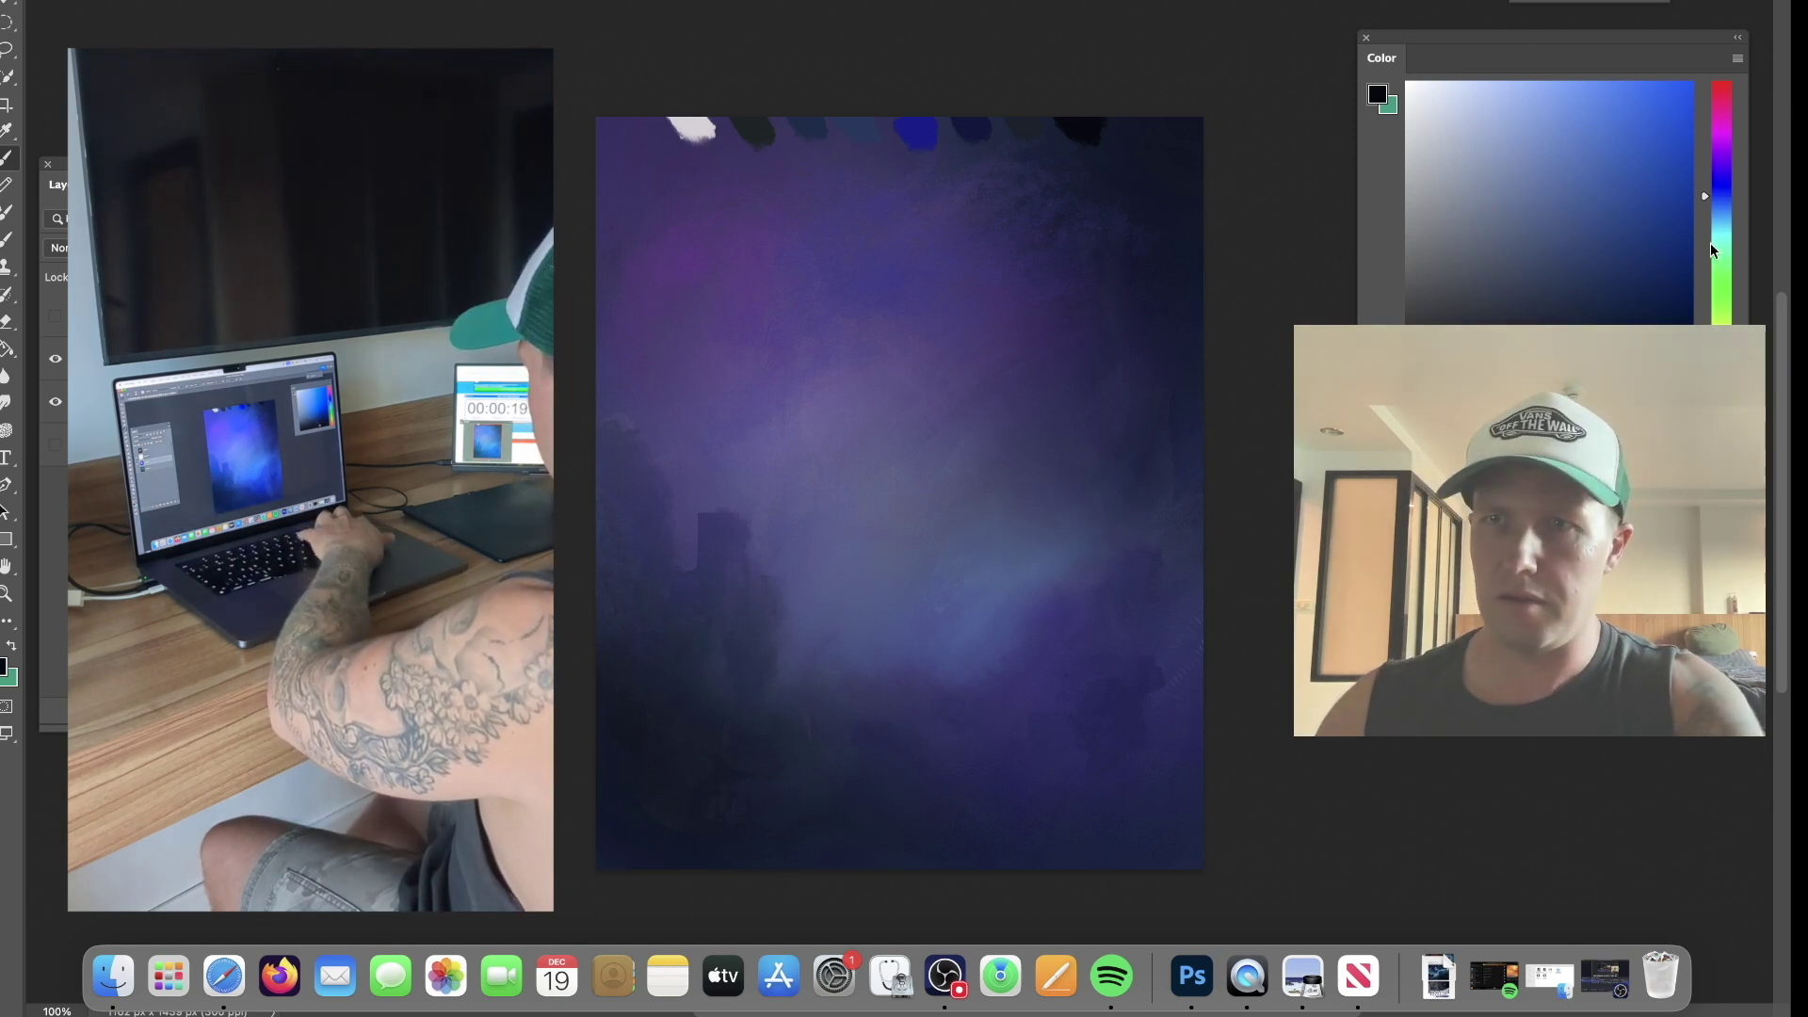
pyautogui.click(1714, 207)
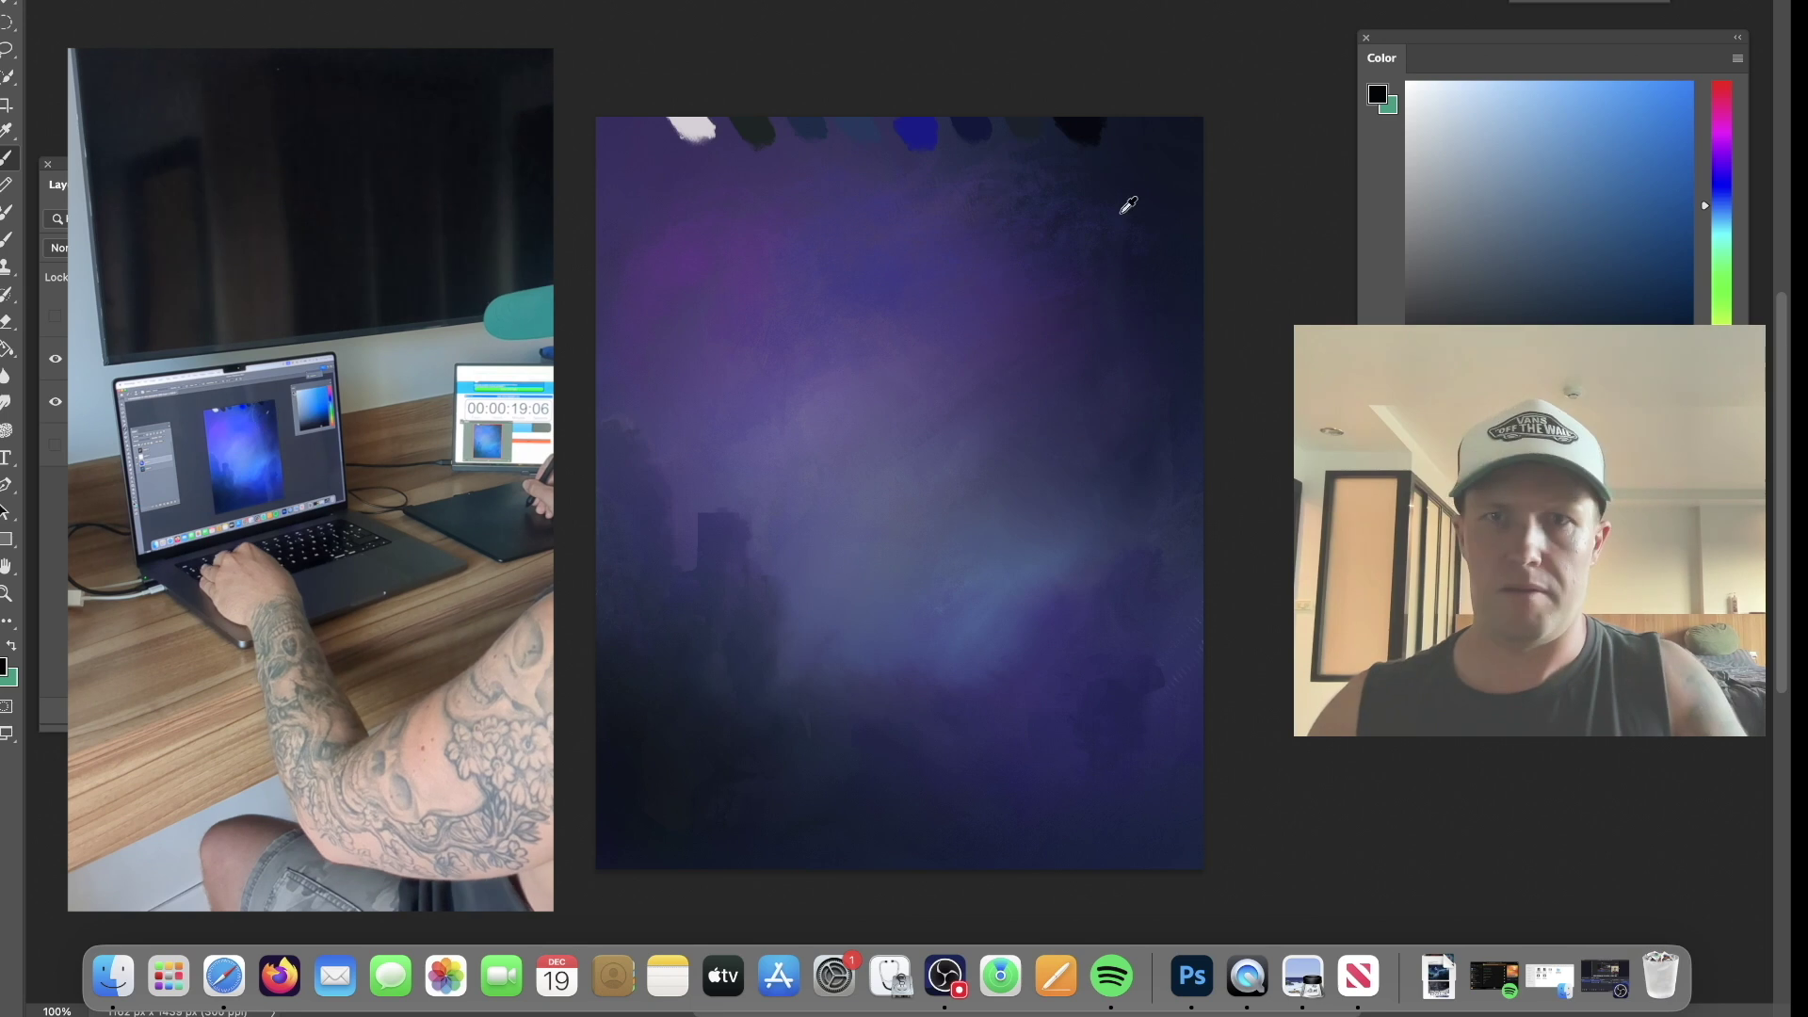
# Softly glaze the canvas with navy, purple and blue tones sampled from the upper right, upper left and central glow.
pyautogui.keyDown('alt'); pyautogui.click(1150, 182); pyautogui.keyUp('alt')
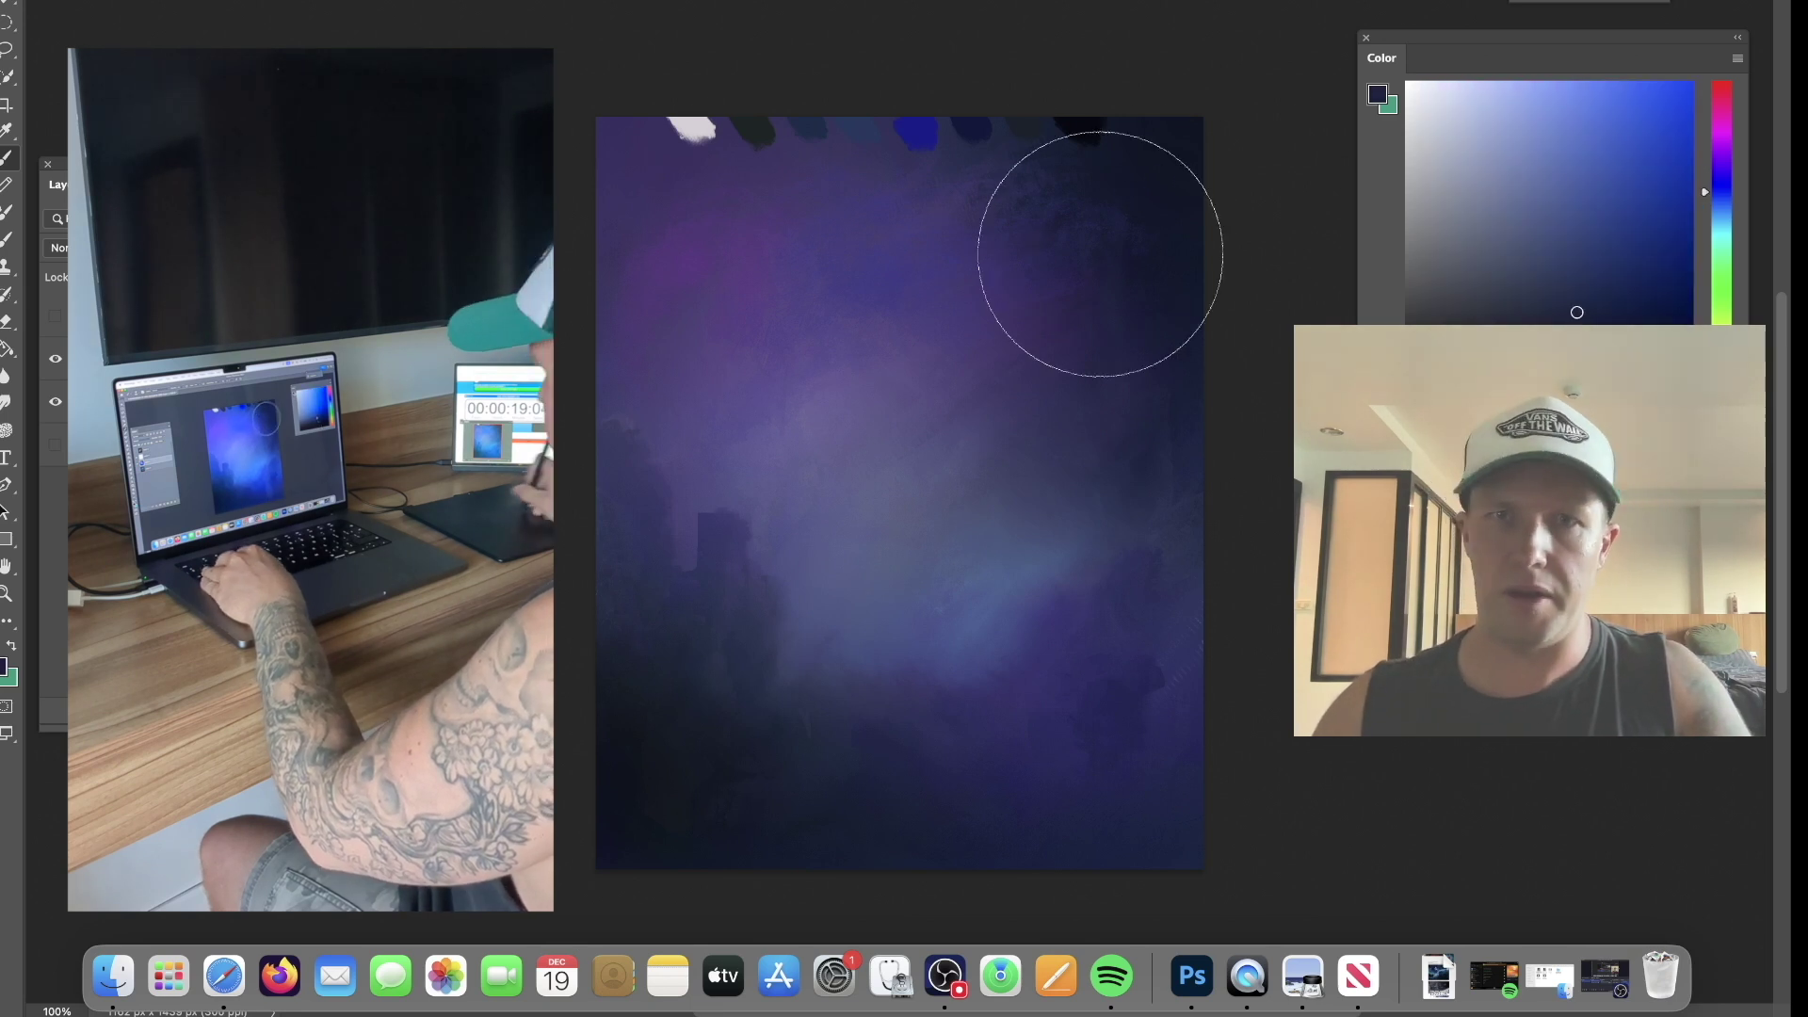
pyautogui.keyDown('alt'); pyautogui.click(686, 226); pyautogui.keyUp('alt')
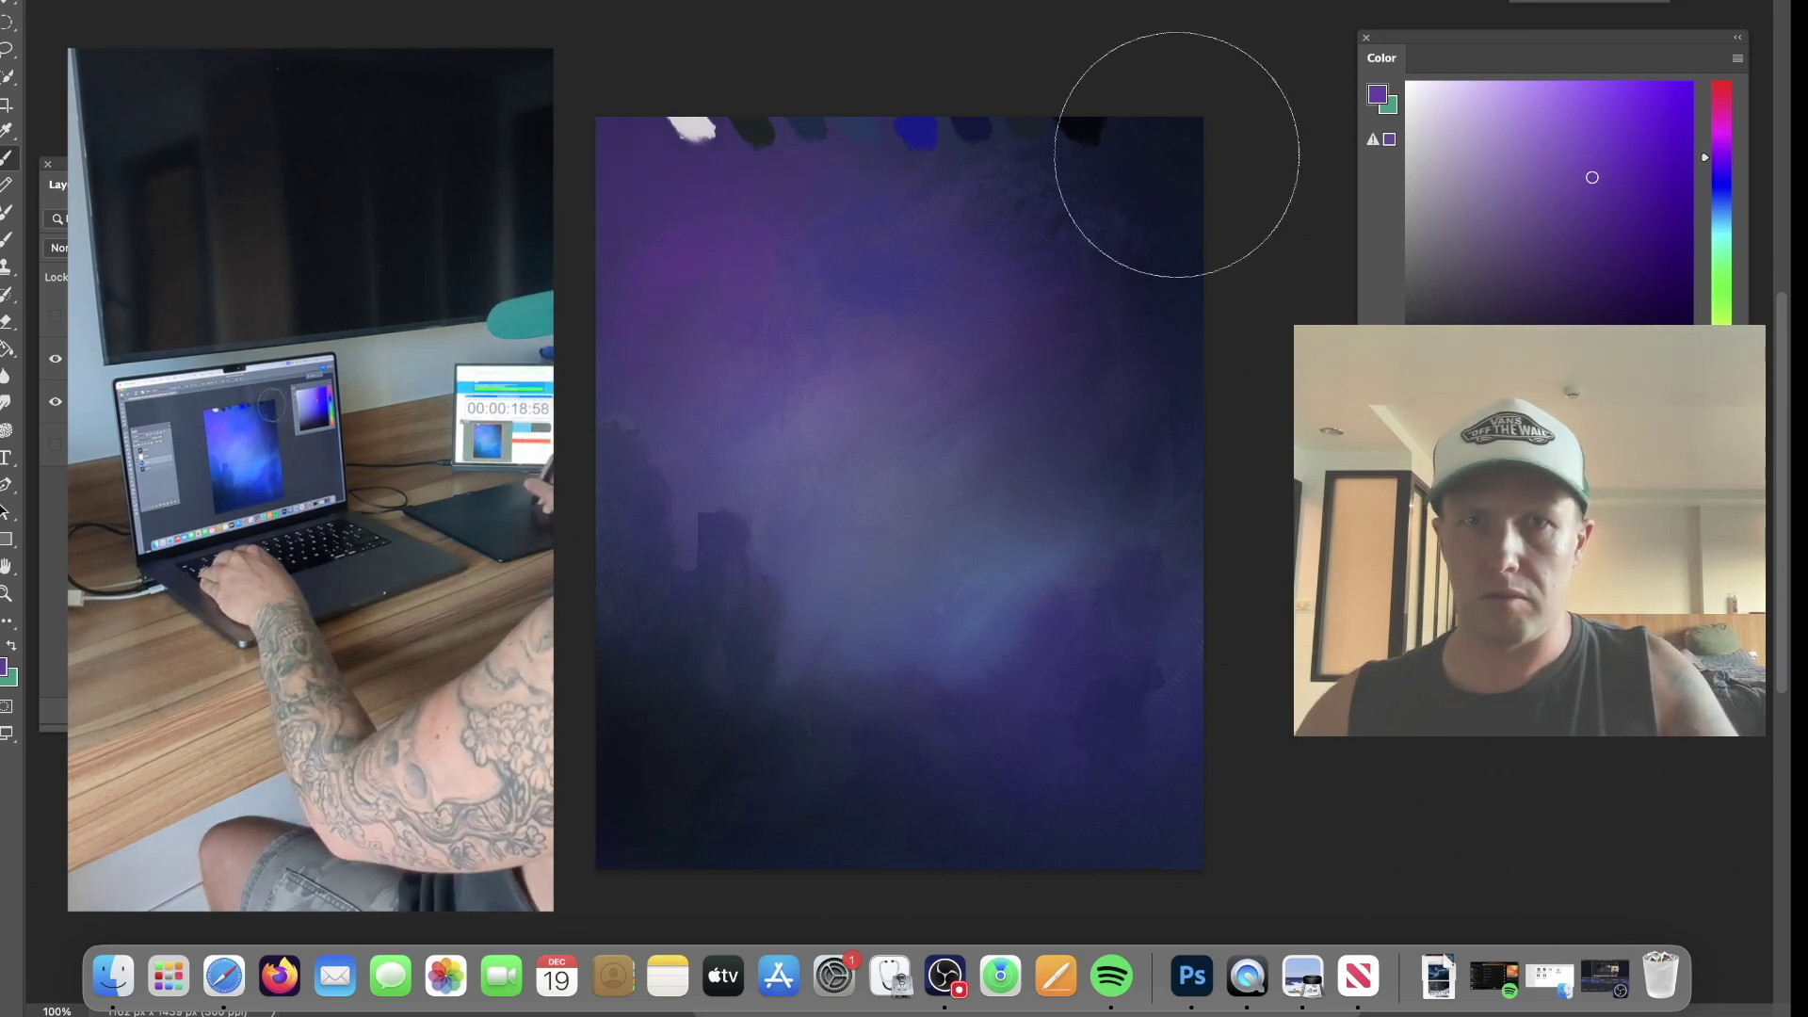
pyautogui.keyDown('alt'); pyautogui.click(806, 259); pyautogui.keyUp('alt')
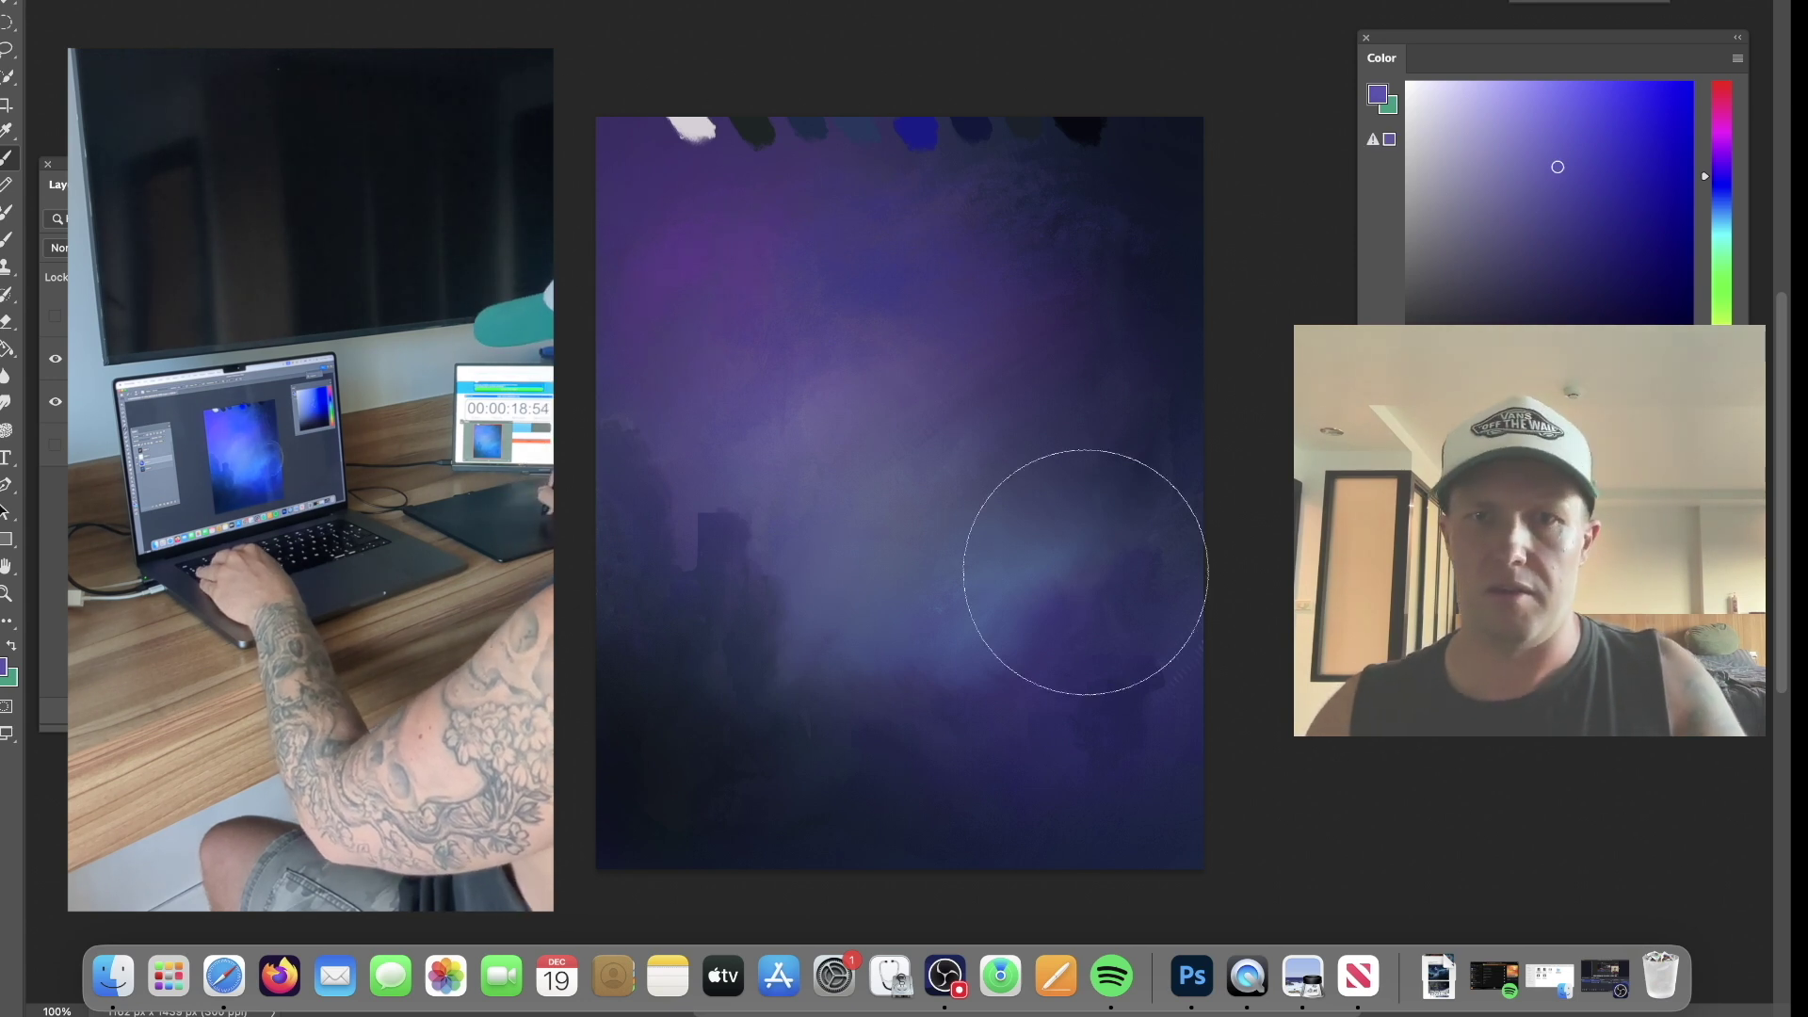
pyautogui.keyDown('alt'); pyautogui.click(1004, 576); pyautogui.keyUp('alt')
pyautogui.keyDown('alt'); pyautogui.click(855, 403); pyautogui.keyUp('alt')
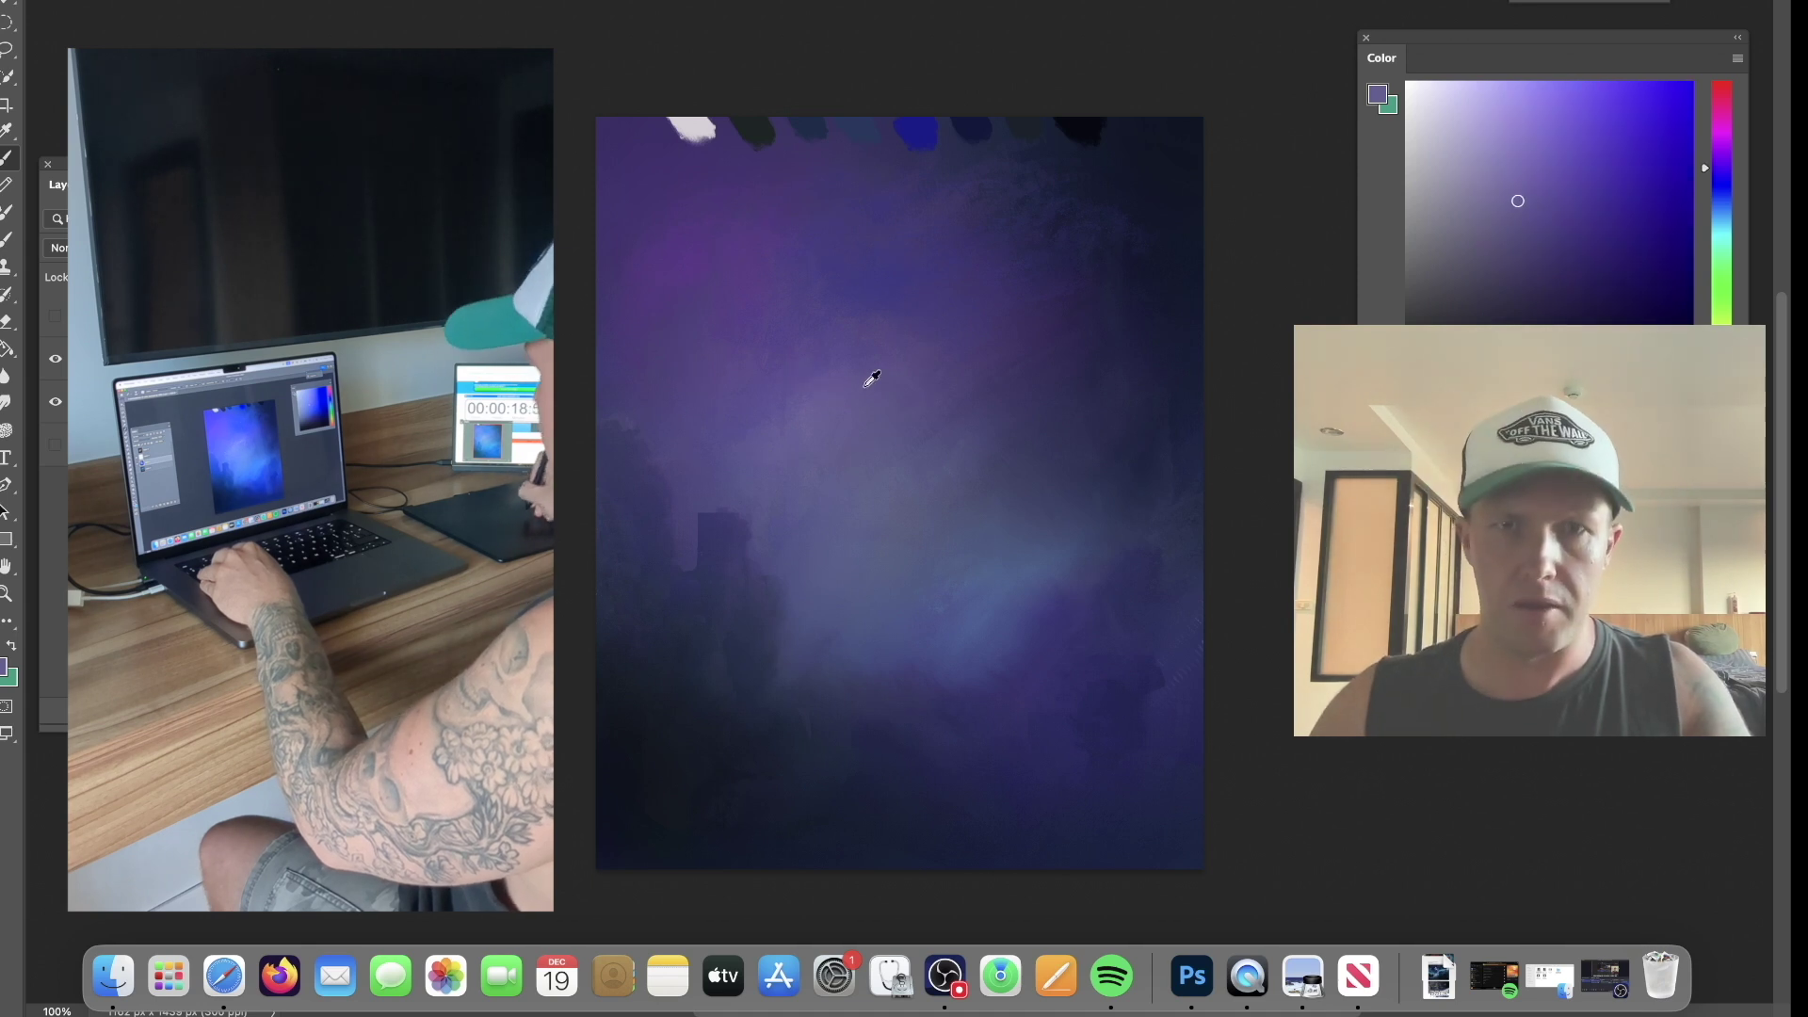
# Set the color to pale pink and build a textured glow at the upper left with the soft round and OldCanvas-4.jpg 1 brushes.
pyautogui.click(1716, 128)
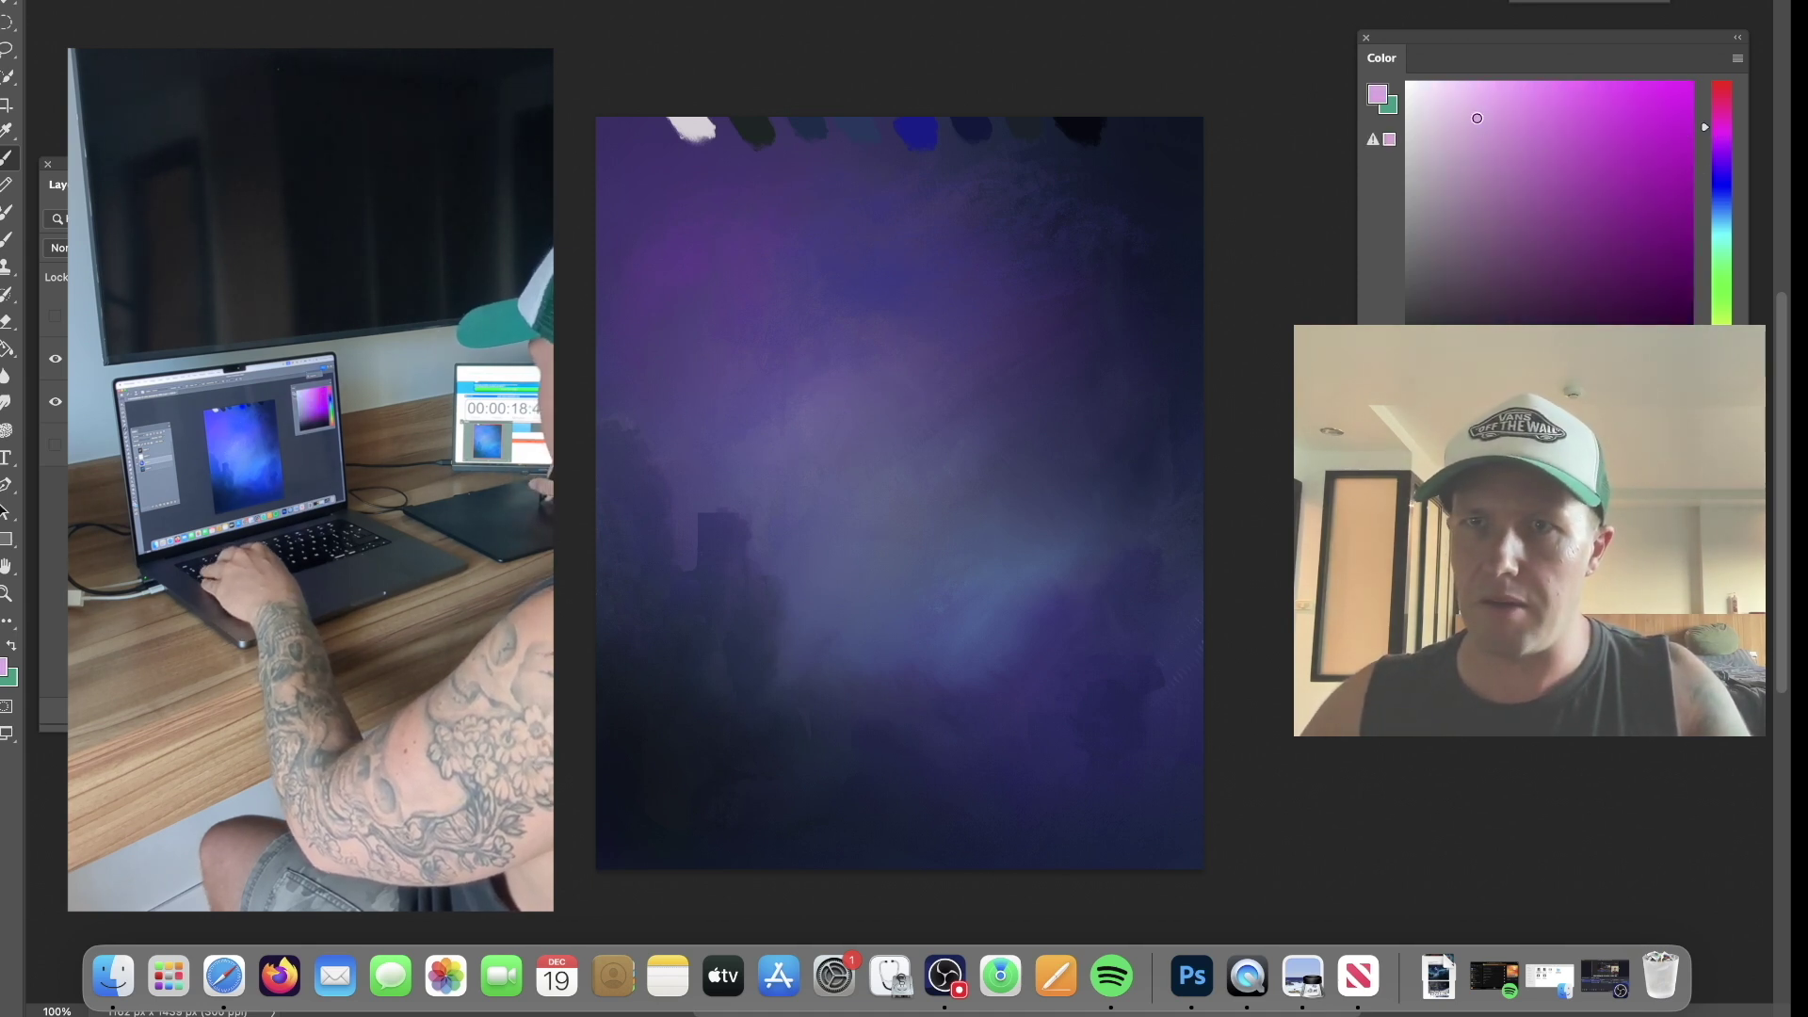
pyautogui.click(1469, 113)
pyautogui.moveTo(774, 293)
pyautogui.mouseDown()
pyautogui.moveTo(789, 311)
pyautogui.moveTo(773, 332)
pyautogui.moveTo(785, 320)
pyautogui.moveTo(747, 325)
pyautogui.moveTo(771, 242)
pyautogui.moveTo(738, 263)
pyautogui.moveTo(747, 281)
pyautogui.mouseUp()
pyautogui.rightClick(747, 282)
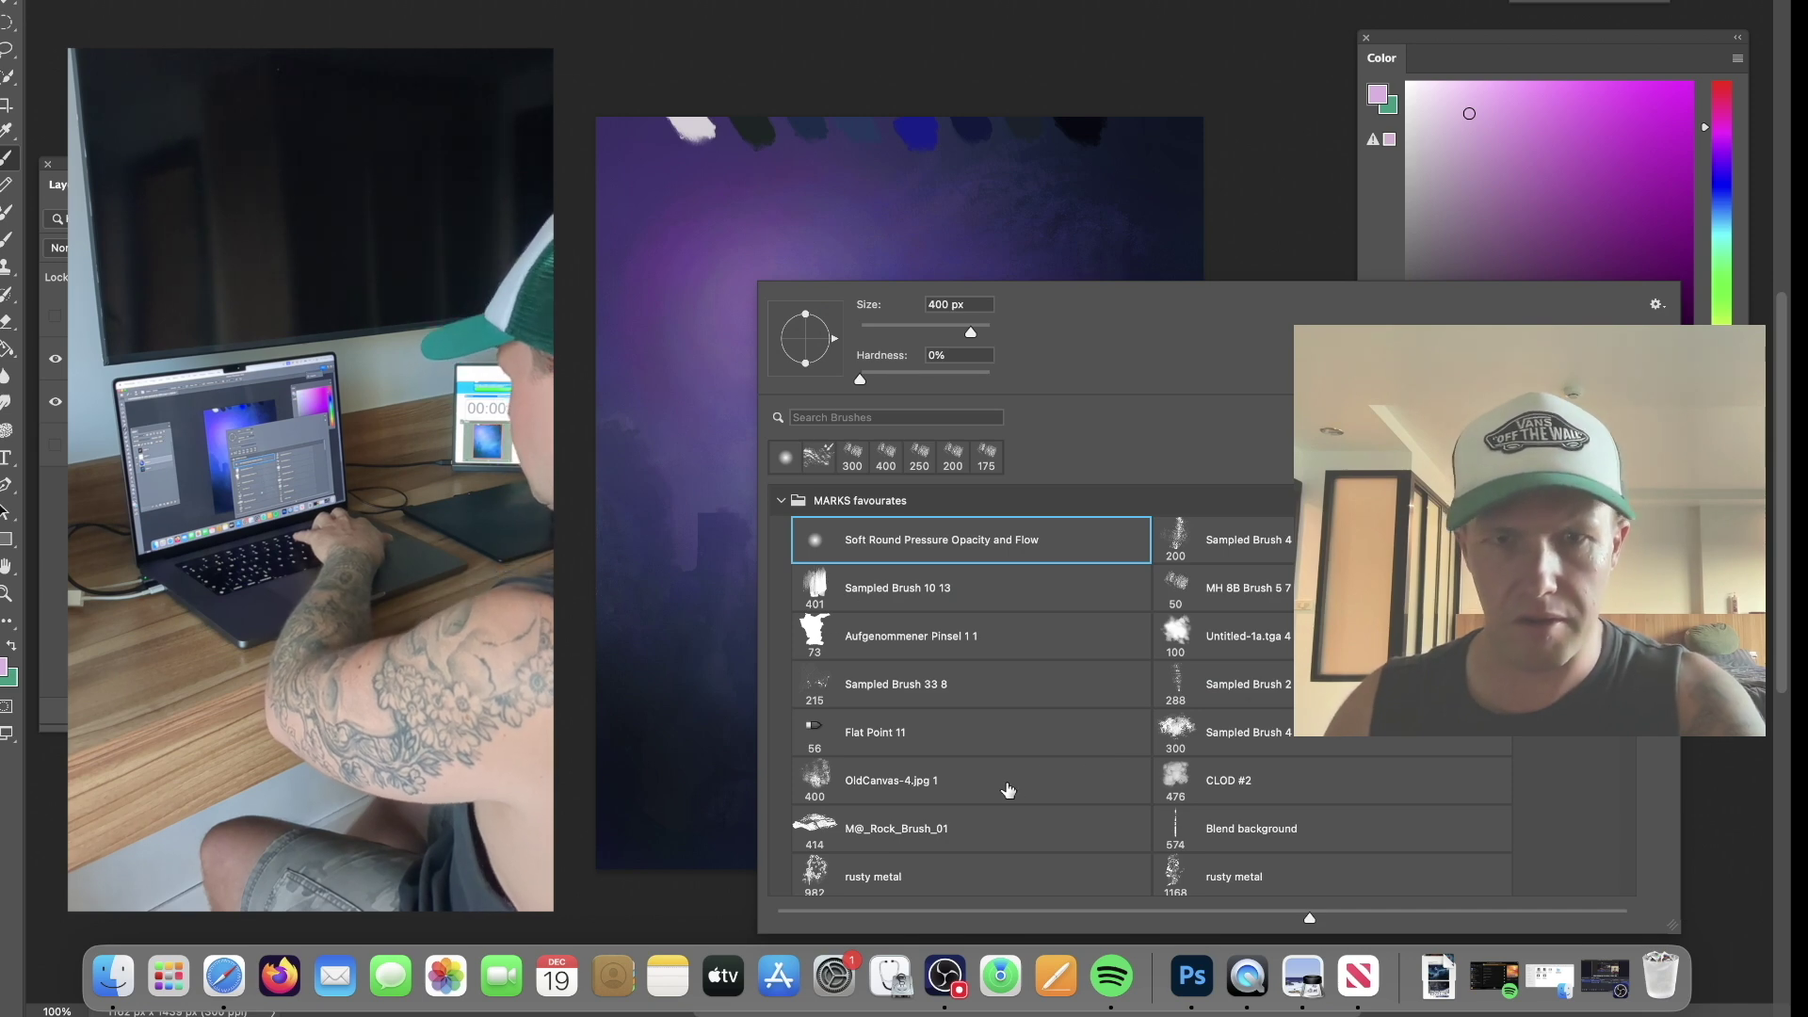
pyautogui.click(1010, 789)
pyautogui.click(646, 291)
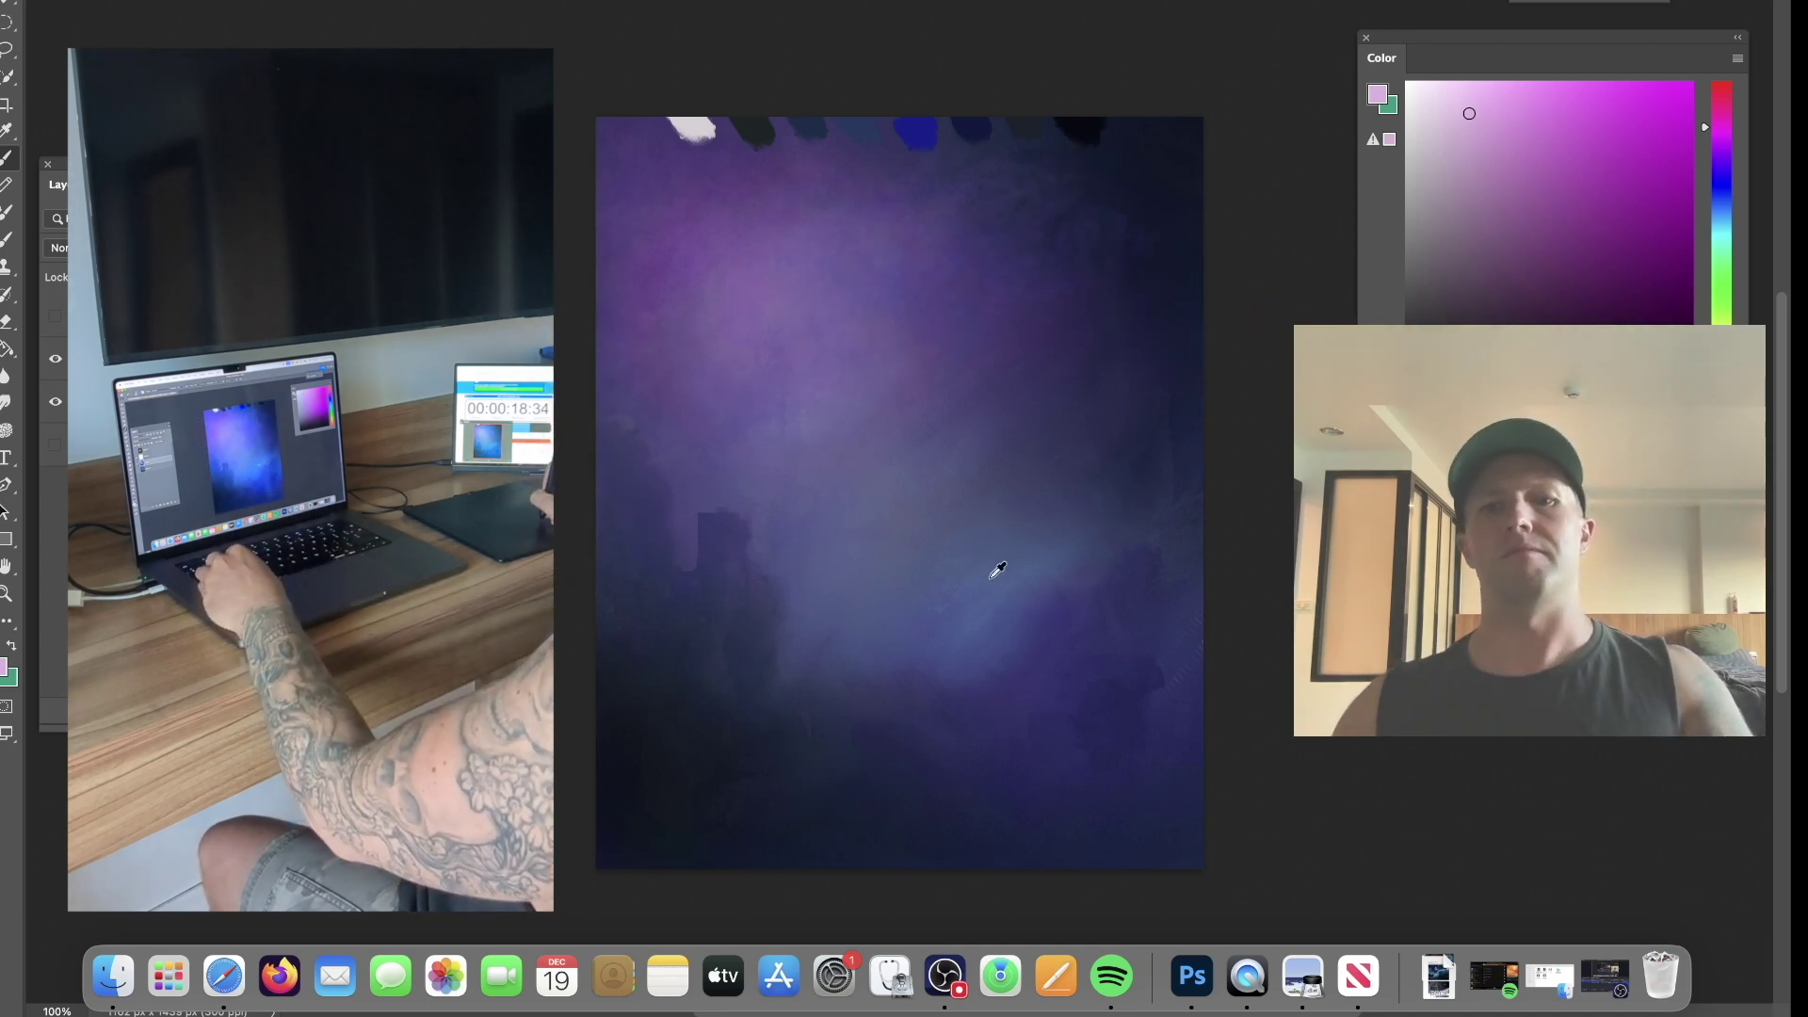
# Add subtle canvas texture with dark and mid blues sampled from the lower left, central glow and upper right.
pyautogui.keyDown('alt'); pyautogui.click(731, 701); pyautogui.keyUp('alt')
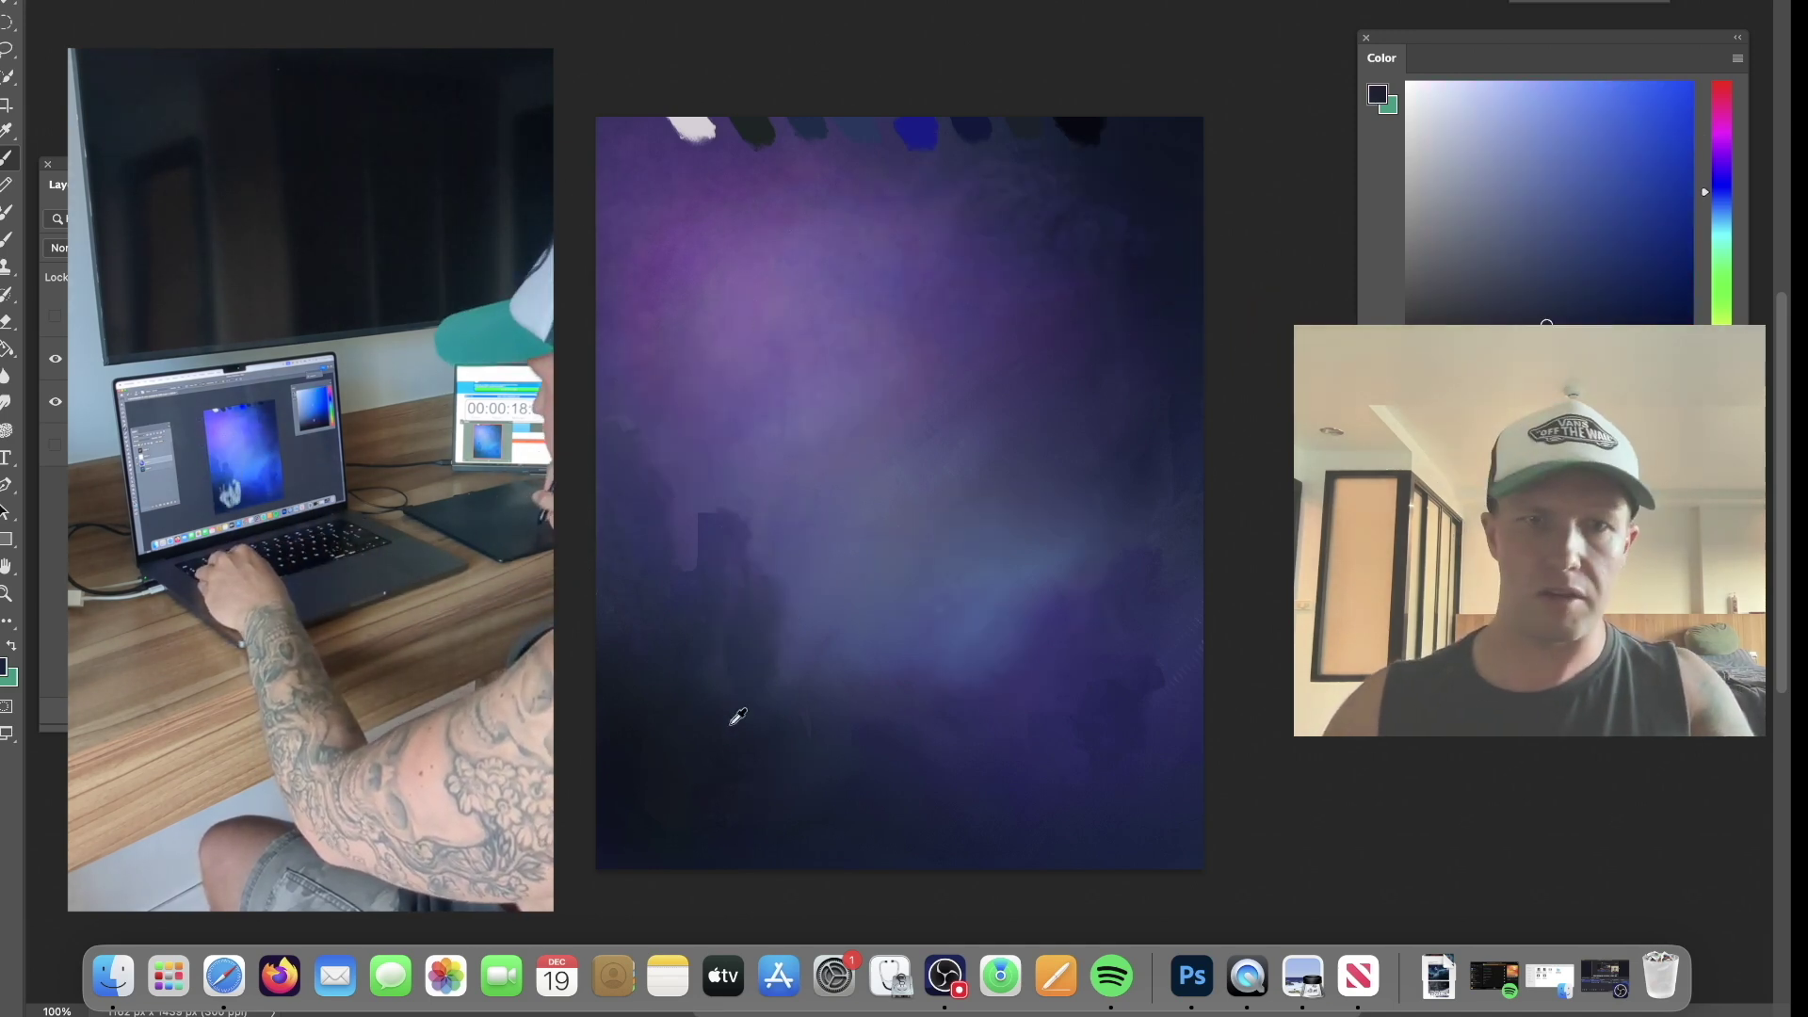
pyautogui.keyDown('alt'); pyautogui.click(942, 619); pyautogui.keyUp('alt')
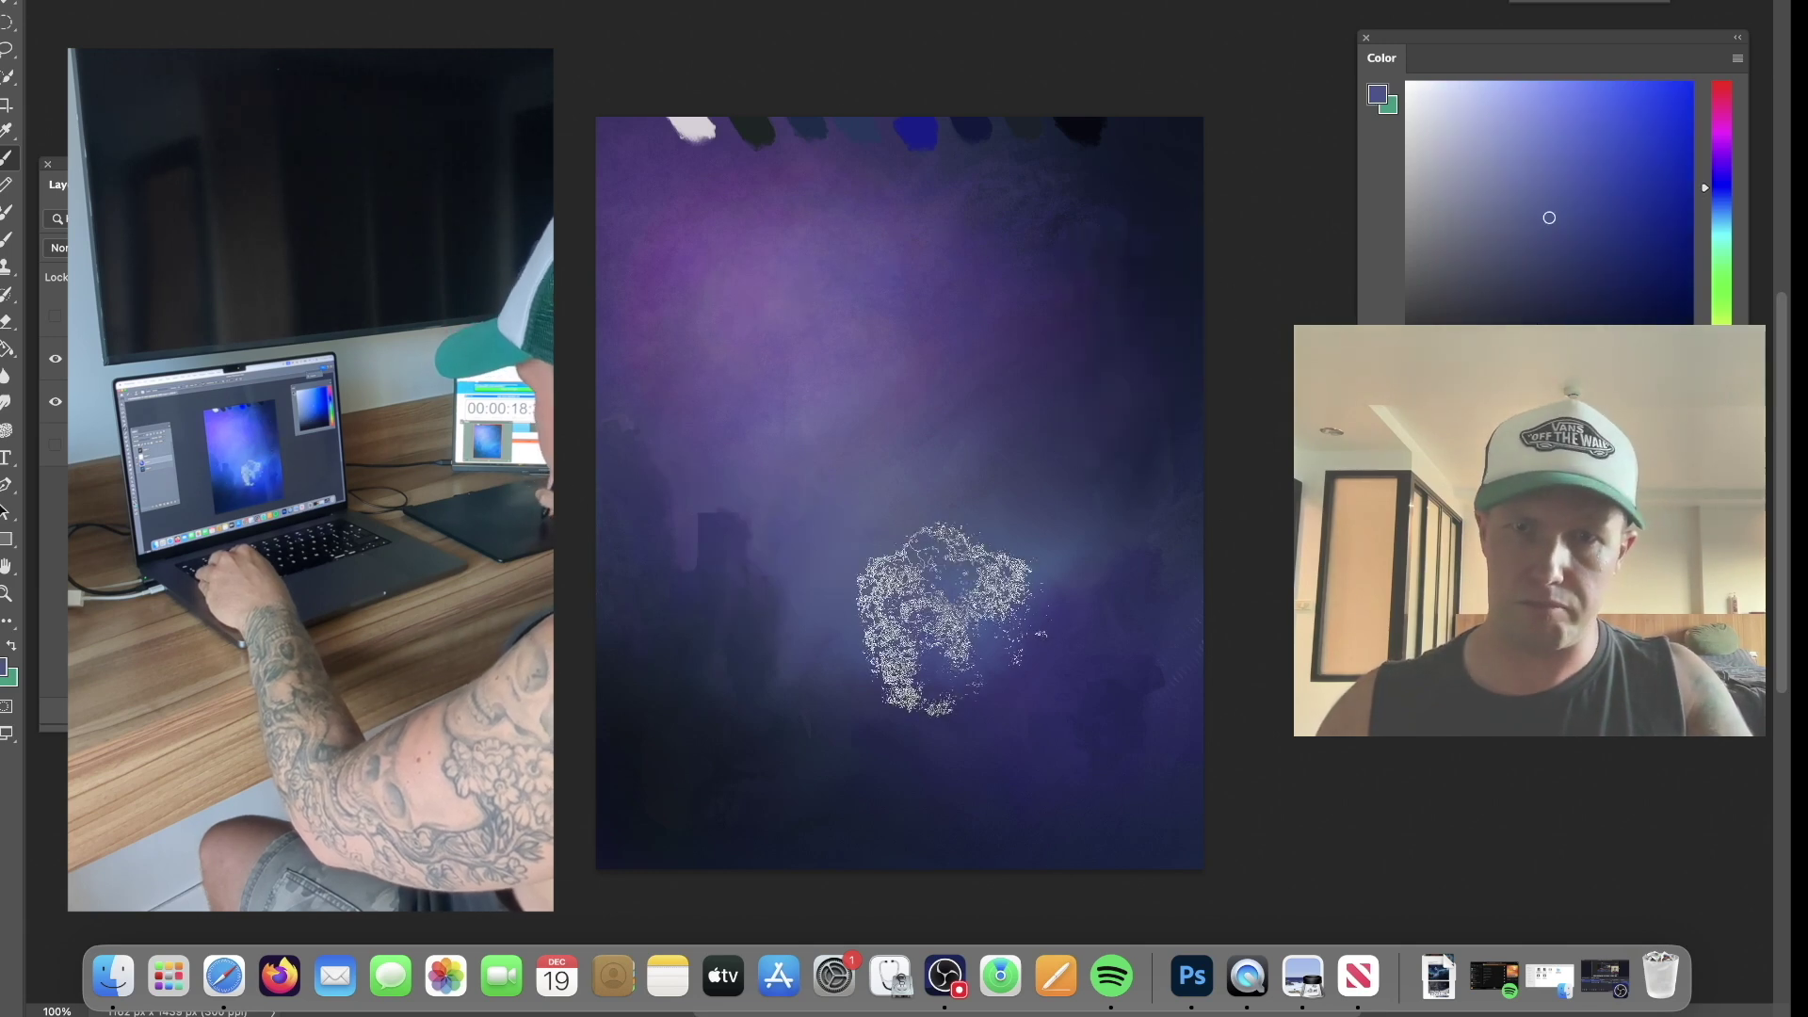
pyautogui.keyDown('alt'); pyautogui.click(1020, 584); pyautogui.keyUp('alt')
pyautogui.keyDown('alt'); pyautogui.click(1123, 165); pyautogui.keyUp('alt')
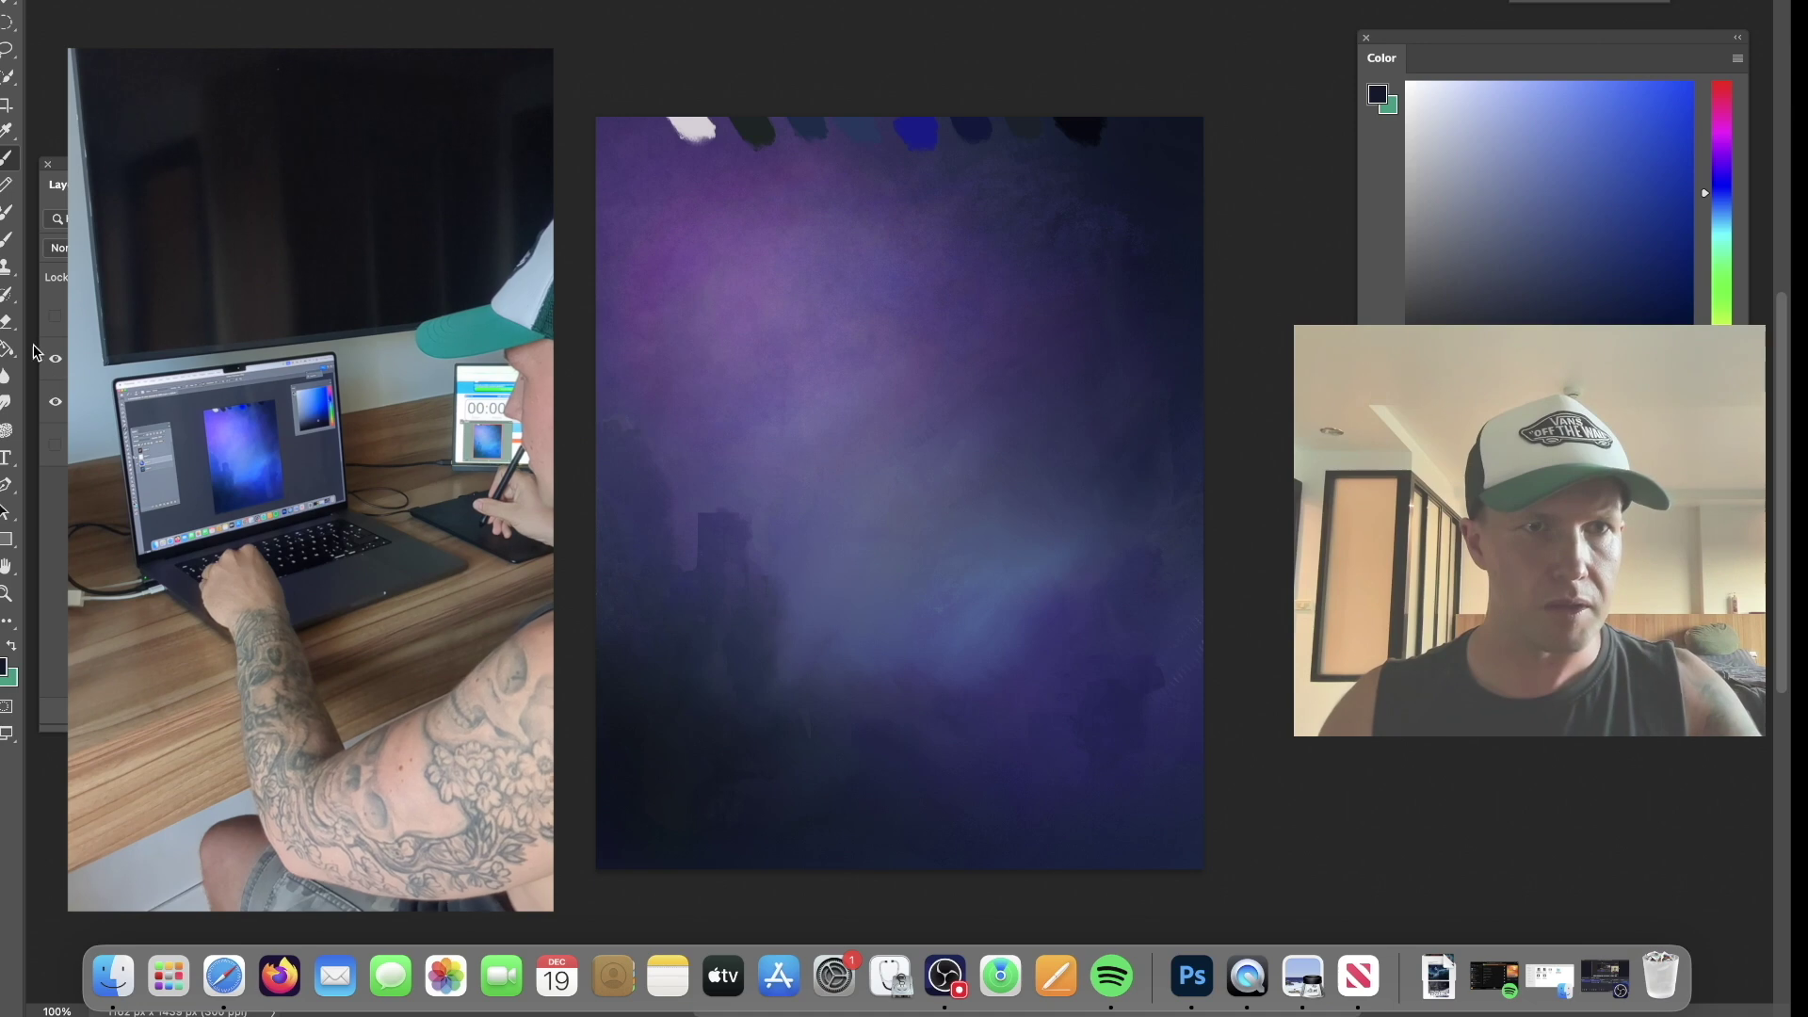
# Hide the layer with the color swatches and switch to the Sampled Brush 33 8 preset.
pyautogui.click(57, 368)
pyautogui.rightClick(893, 347)
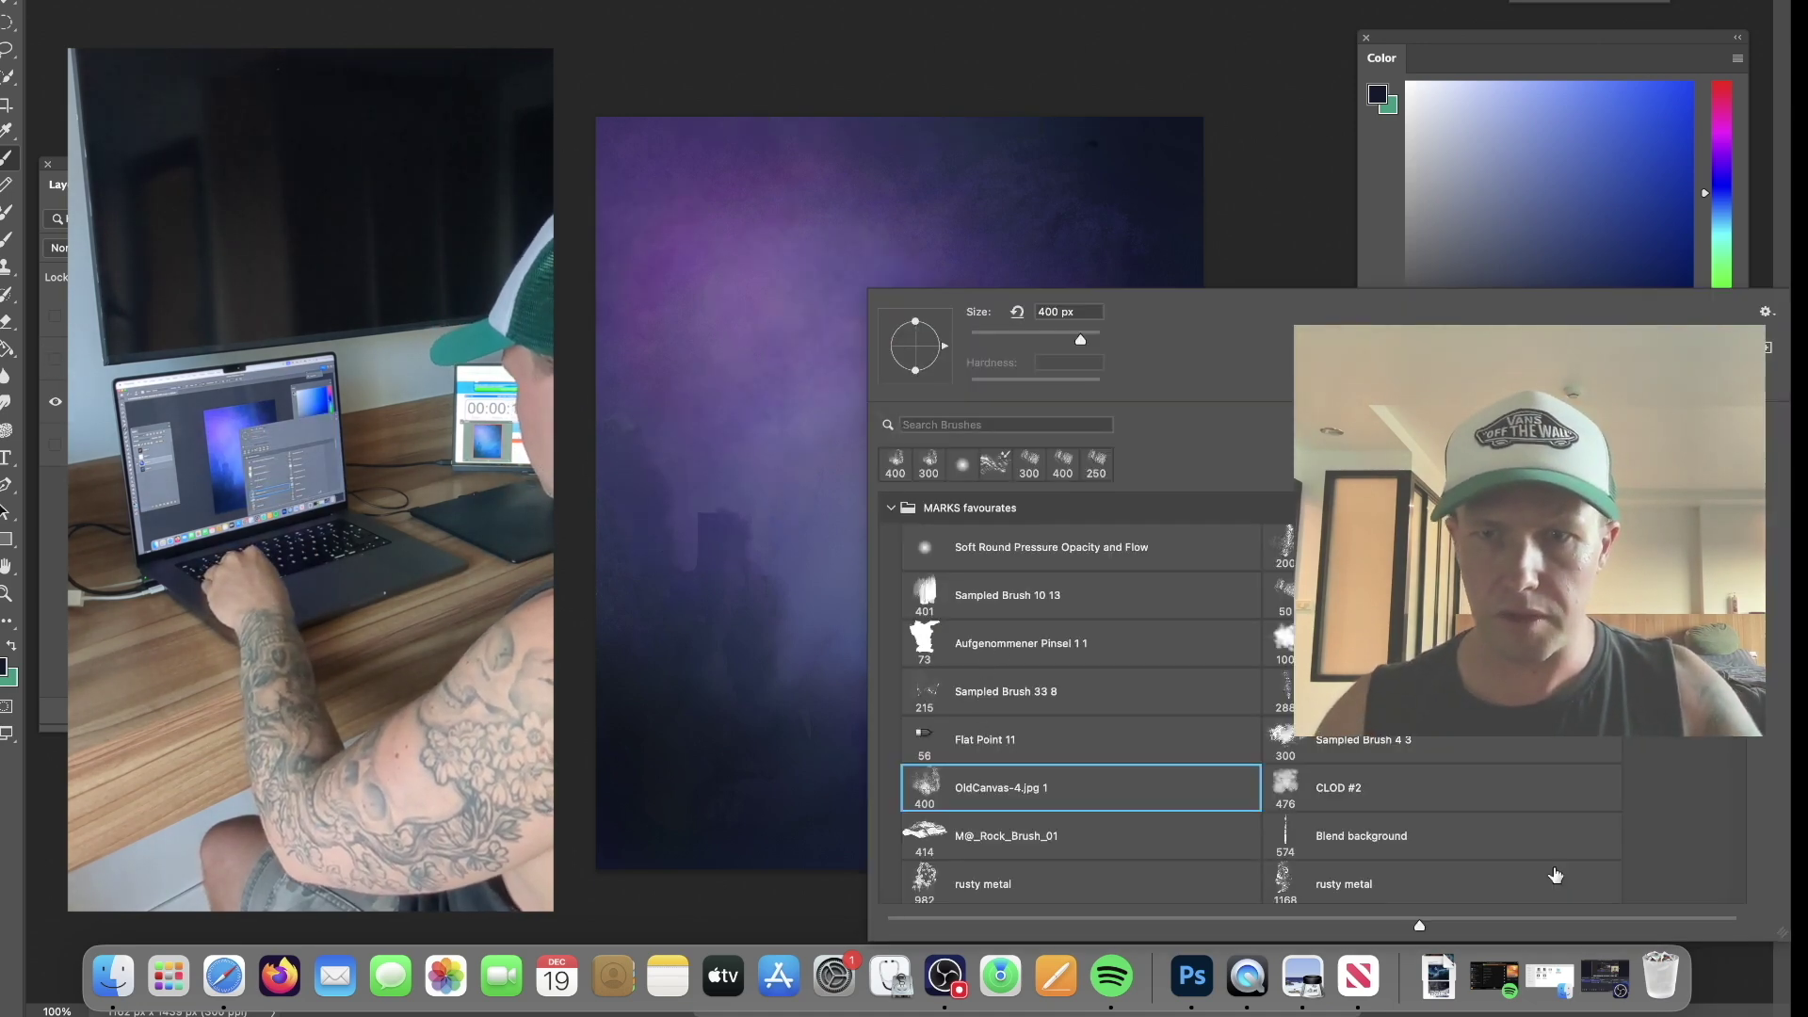
pyautogui.click(1036, 694)
pyautogui.press('Return')
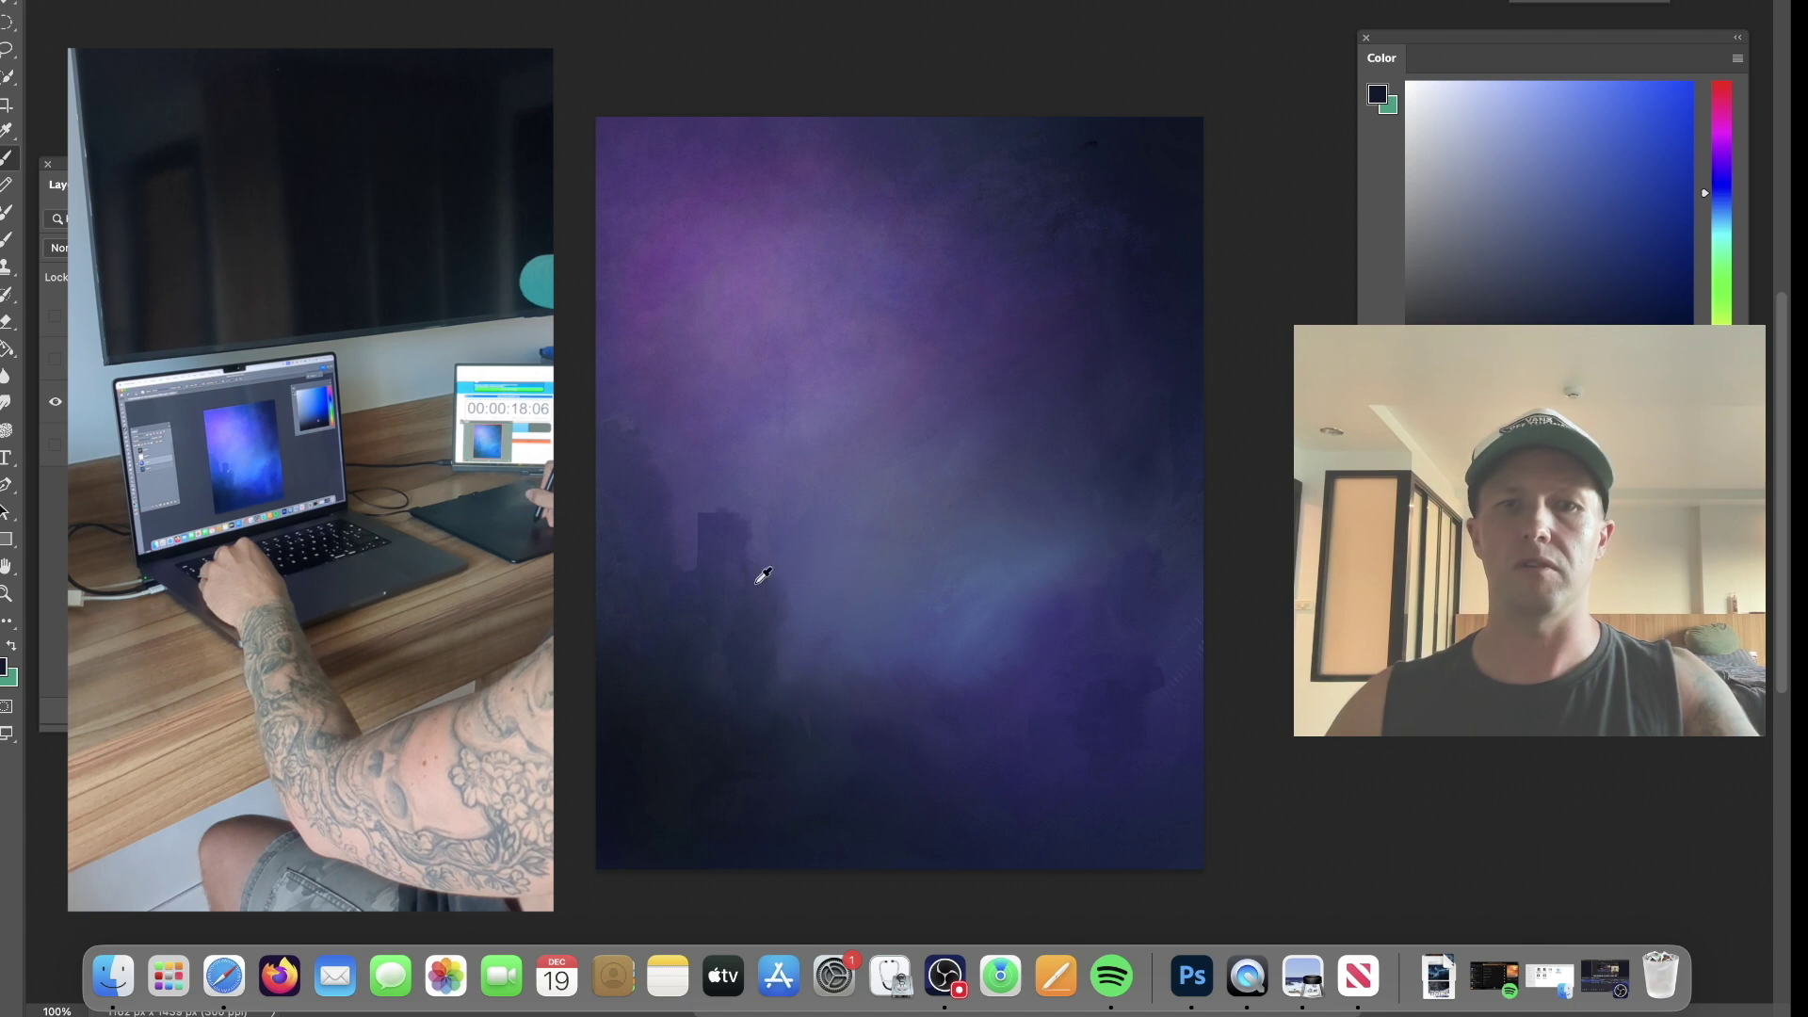
# Darken a sampled blue to near-black and block in a rough skull-like shape with a hollow in the upper middle of the canvas.
pyautogui.keyDown('alt'); pyautogui.click(787, 546); pyautogui.keyUp('alt')
pyautogui.moveTo(786, 546)
pyautogui.mouseDown()
pyautogui.moveTo(885, 420)
pyautogui.moveTo(927, 381)
pyautogui.mouseUp()
pyautogui.press('super+z')
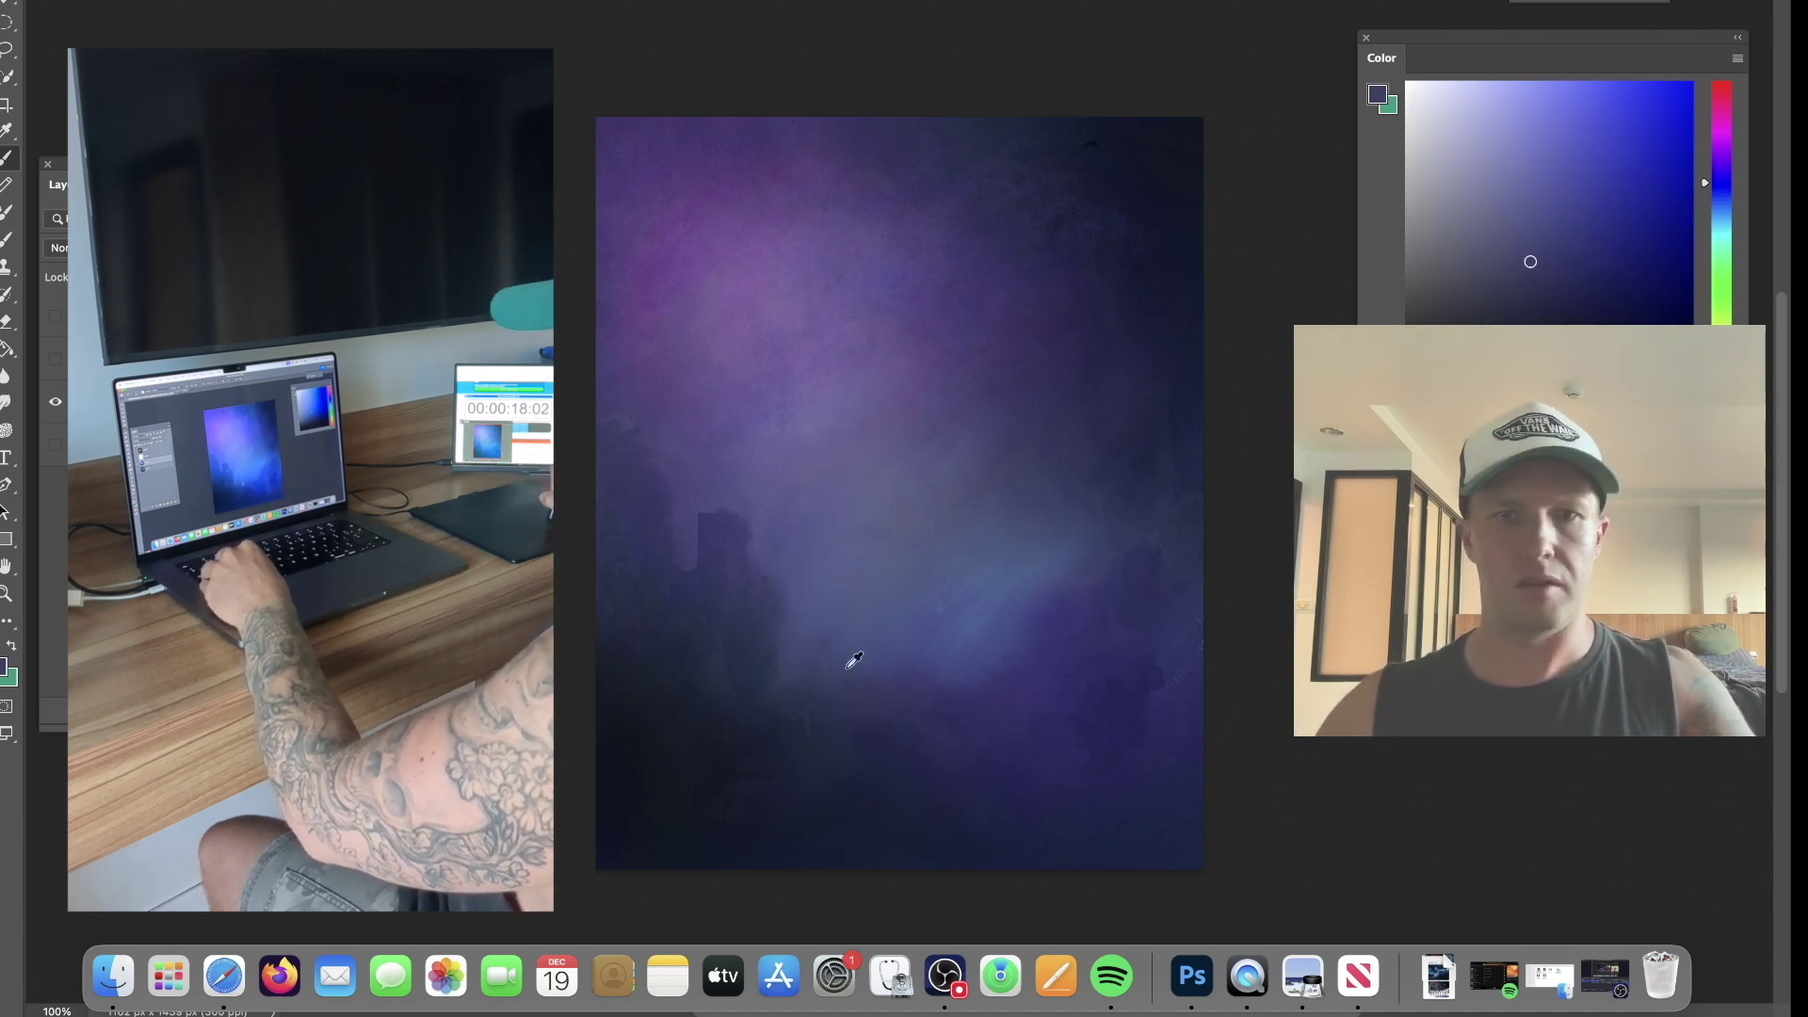
pyautogui.moveTo(1508, 318); pyautogui.dragTo(1489, 321)
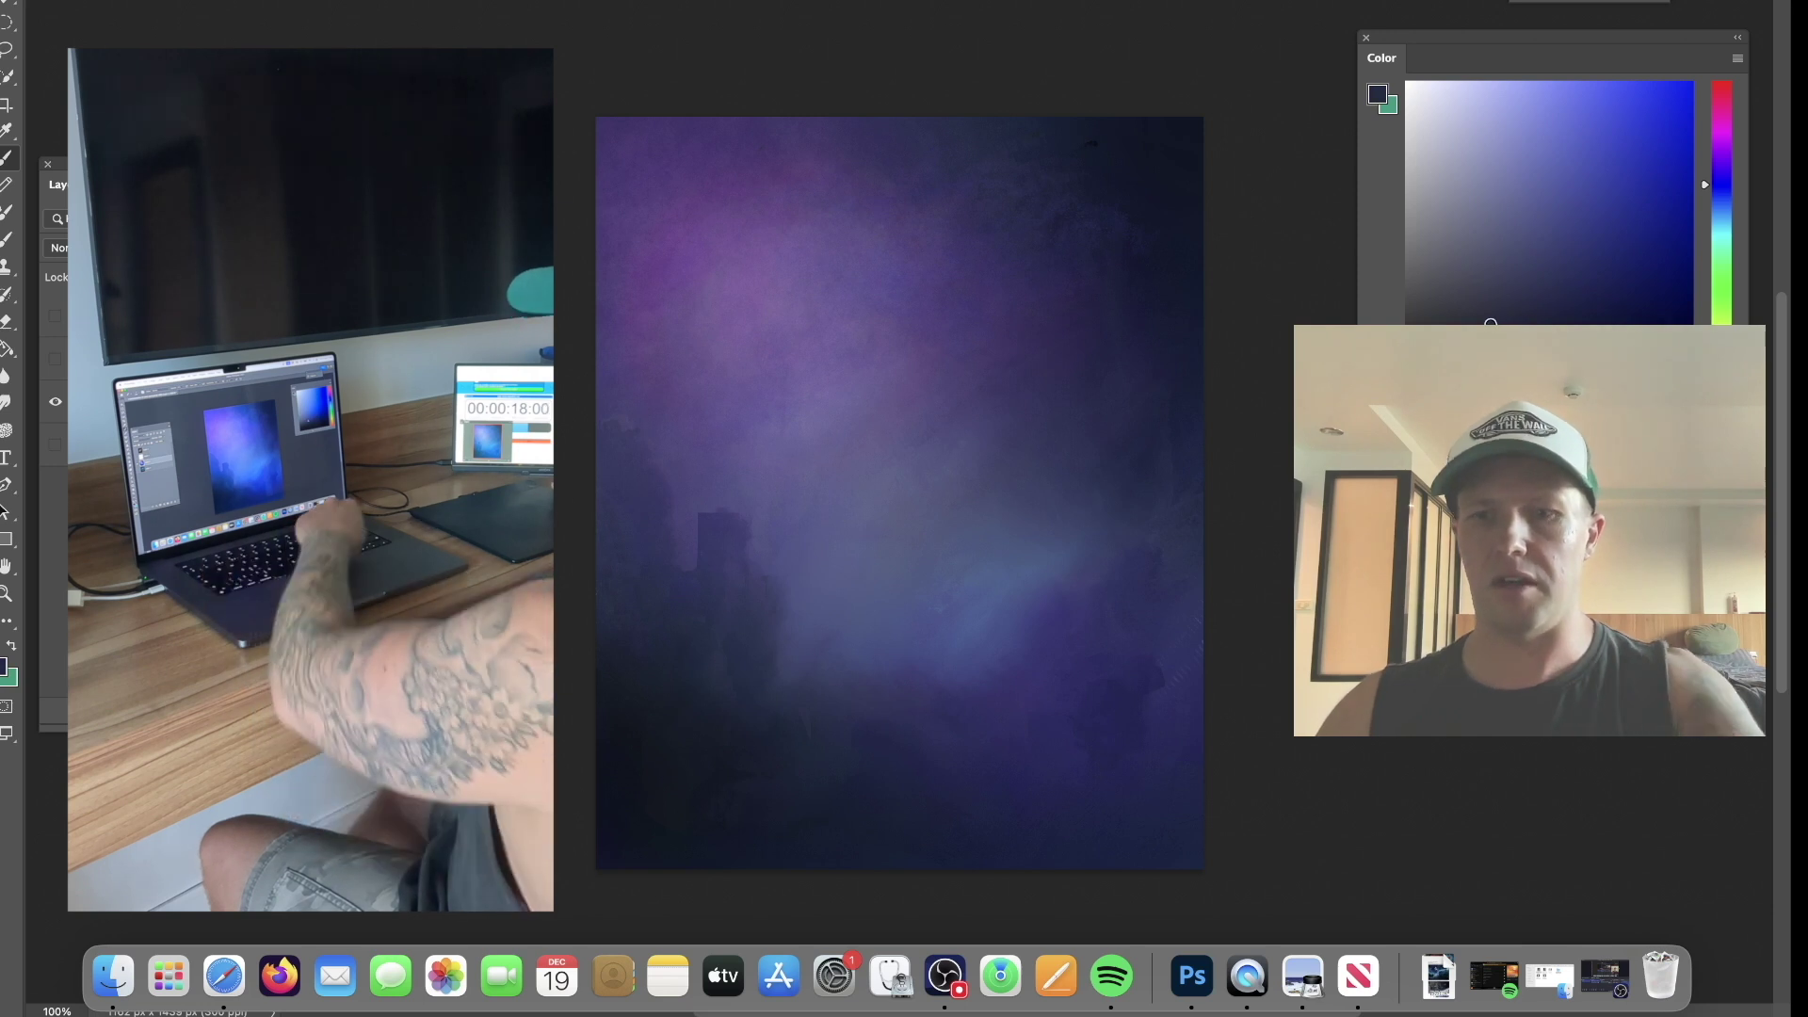
pyautogui.press('[')
pyautogui.moveTo(843, 415)
pyautogui.mouseDown()
pyautogui.moveTo(871, 321)
pyautogui.moveTo(899, 313)
pyautogui.moveTo(795, 468)
pyautogui.moveTo(890, 342)
pyautogui.moveTo(925, 388)
pyautogui.moveTo(932, 307)
pyautogui.moveTo(1009, 290)
pyautogui.moveTo(1075, 353)
pyautogui.moveTo(1024, 347)
pyautogui.moveTo(979, 381)
pyautogui.moveTo(944, 367)
pyautogui.moveTo(929, 303)
pyautogui.moveTo(845, 376)
pyautogui.moveTo(856, 363)
pyautogui.moveTo(803, 367)
pyautogui.moveTo(838, 411)
pyautogui.mouseUp()
pyautogui.moveTo(890, 471)
pyautogui.mouseDown()
pyautogui.moveTo(827, 500)
pyautogui.moveTo(807, 544)
pyautogui.moveTo(880, 555)
pyautogui.moveTo(929, 492)
pyautogui.moveTo(894, 462)
pyautogui.mouseUp()
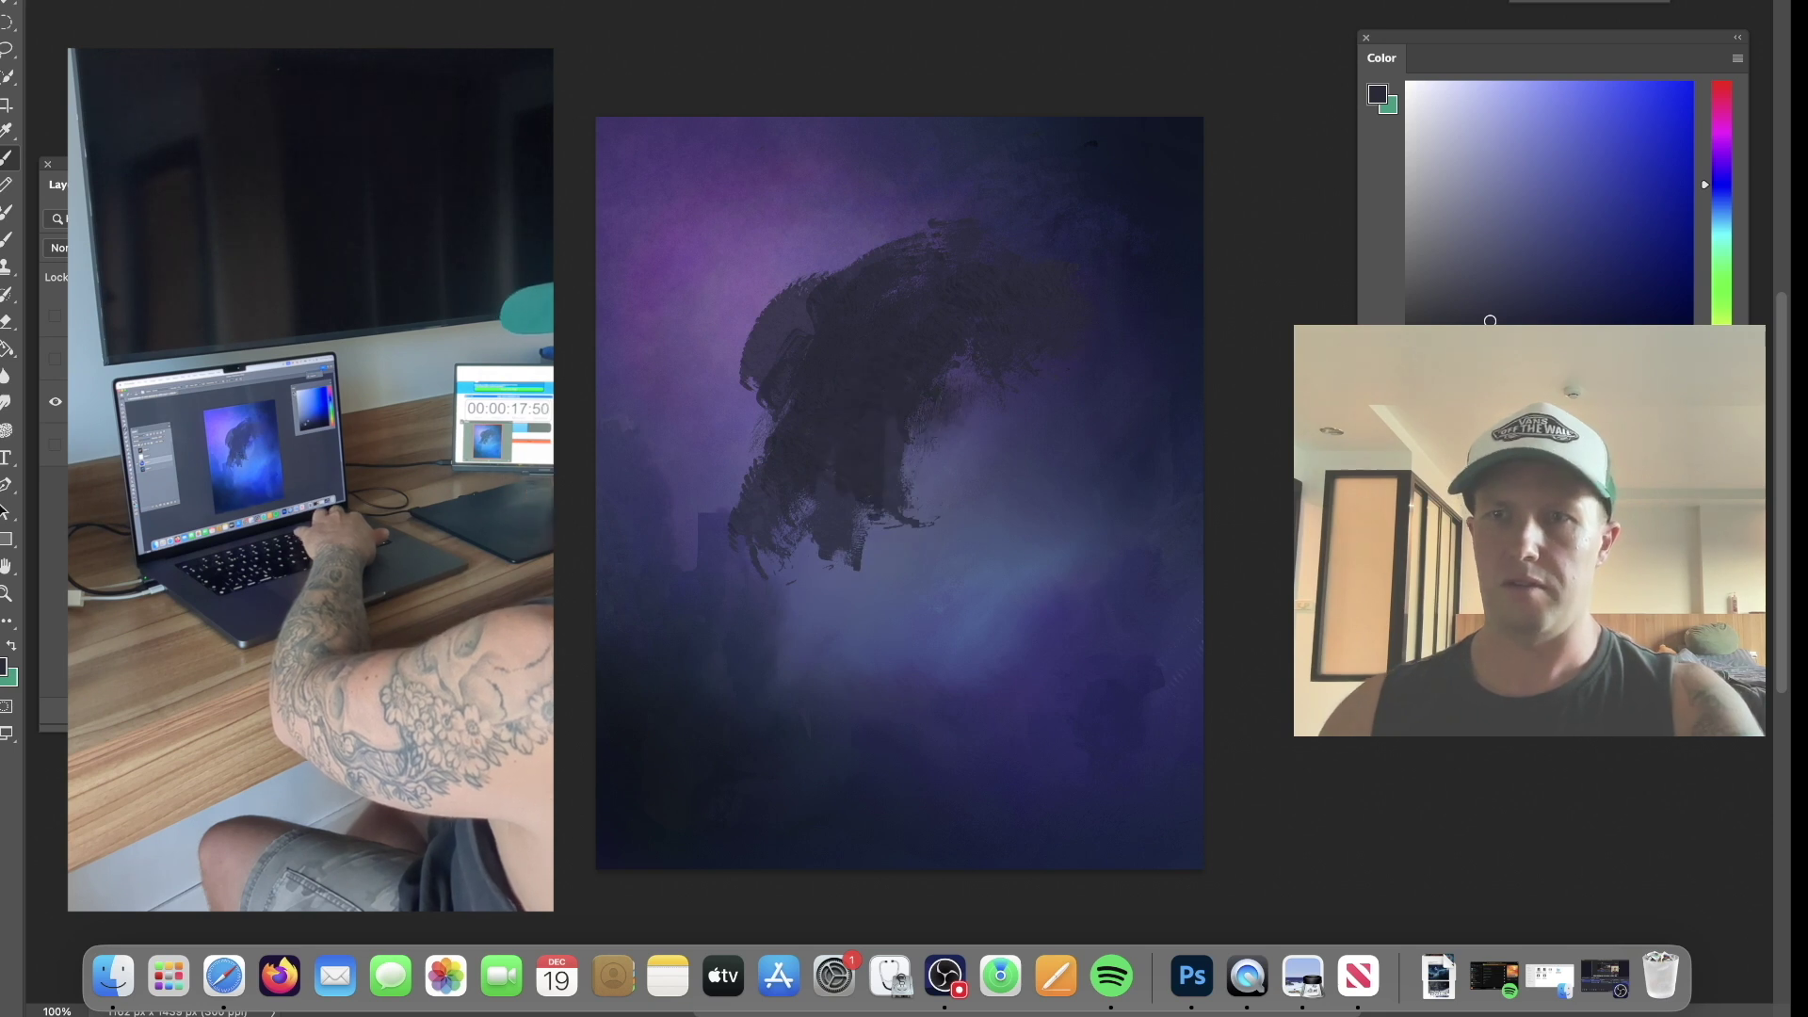
pyautogui.moveTo(821, 351)
pyautogui.mouseDown()
pyautogui.moveTo(852, 372)
pyautogui.moveTo(805, 422)
pyautogui.moveTo(796, 357)
pyautogui.moveTo(847, 462)
pyautogui.moveTo(988, 426)
pyautogui.moveTo(1045, 443)
pyautogui.moveTo(1059, 377)
pyautogui.moveTo(970, 367)
pyautogui.mouseUp()
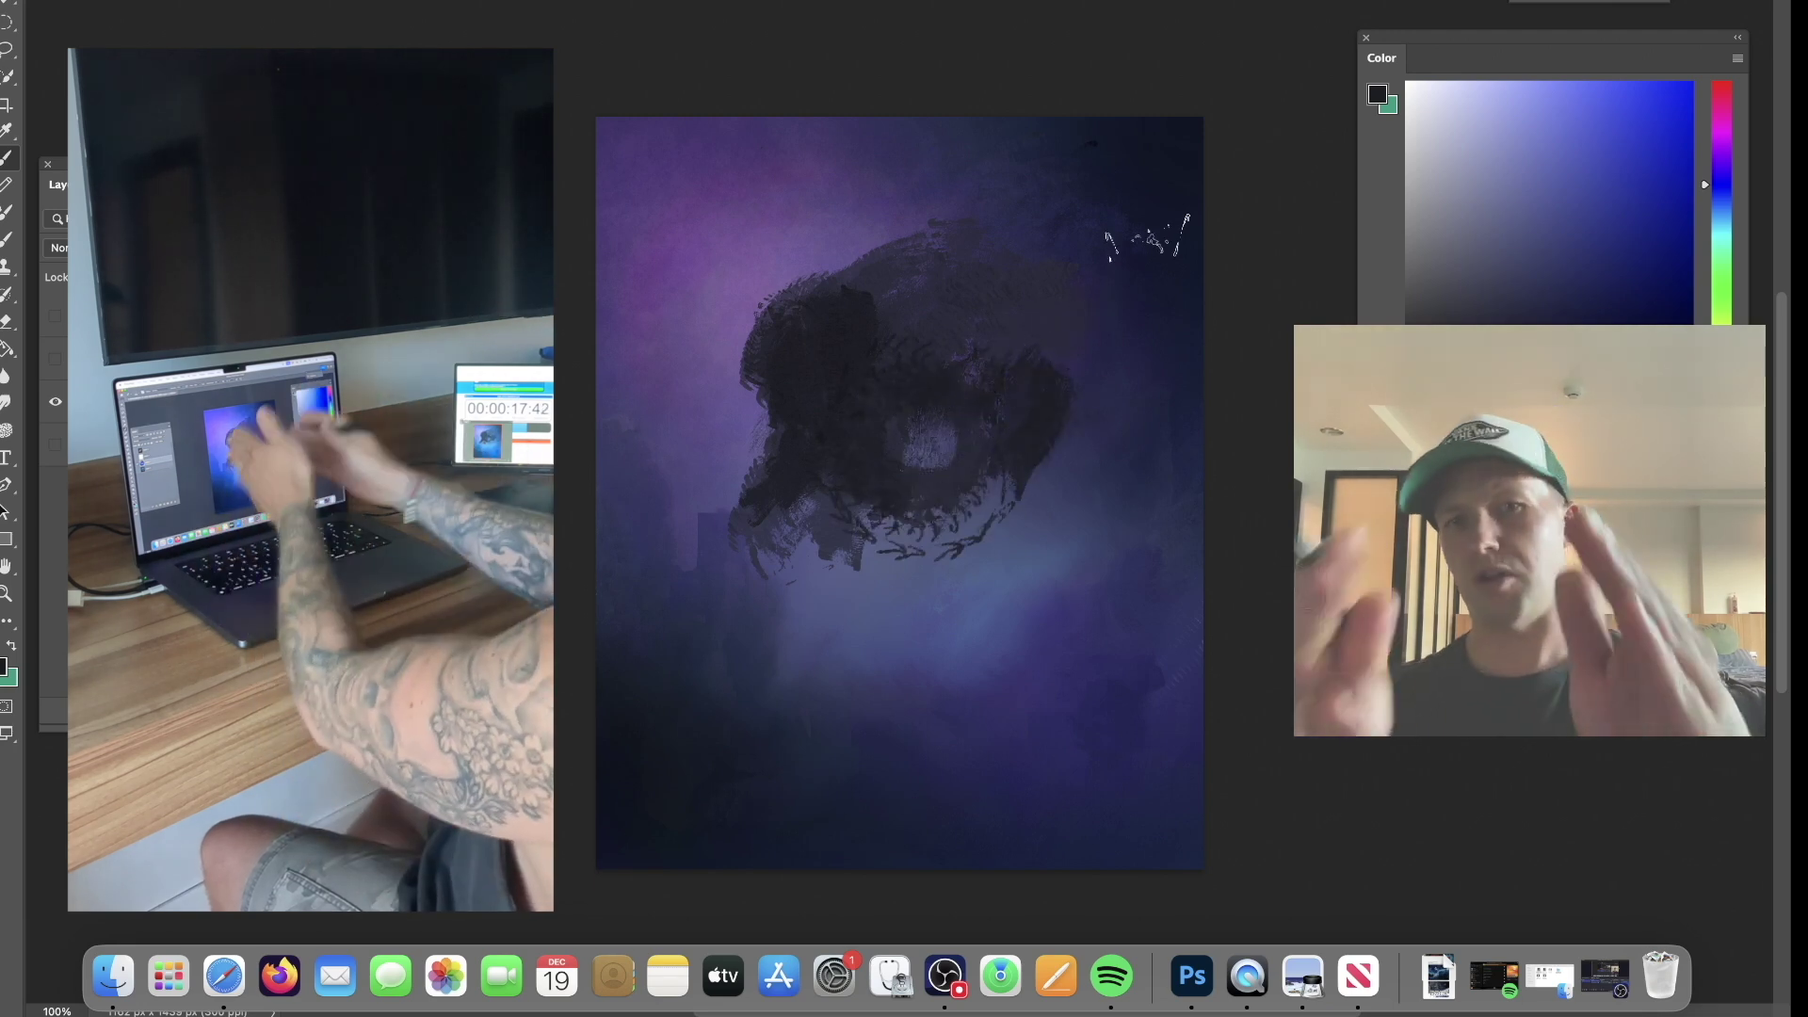
pyautogui.keyDown('alt'); pyautogui.click(905, 375); pyautogui.keyUp('alt')
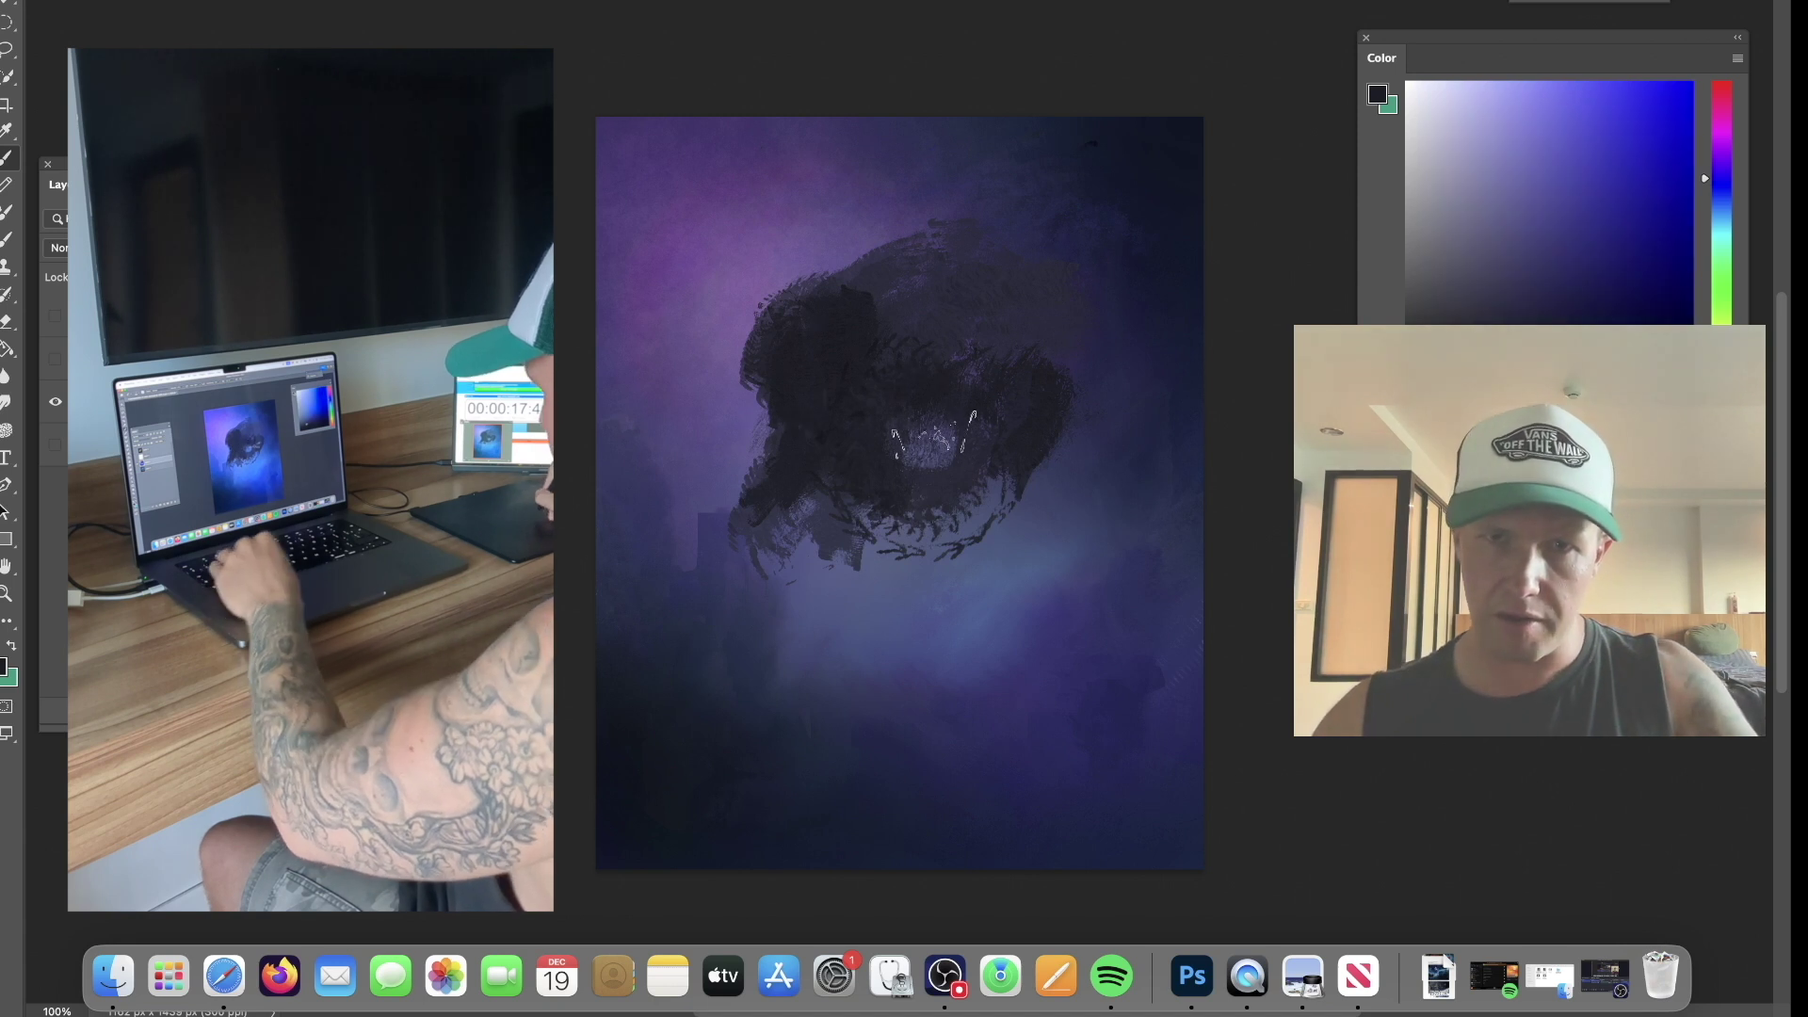
pyautogui.keyDown('alt'); pyautogui.click(944, 393); pyautogui.keyUp('alt')
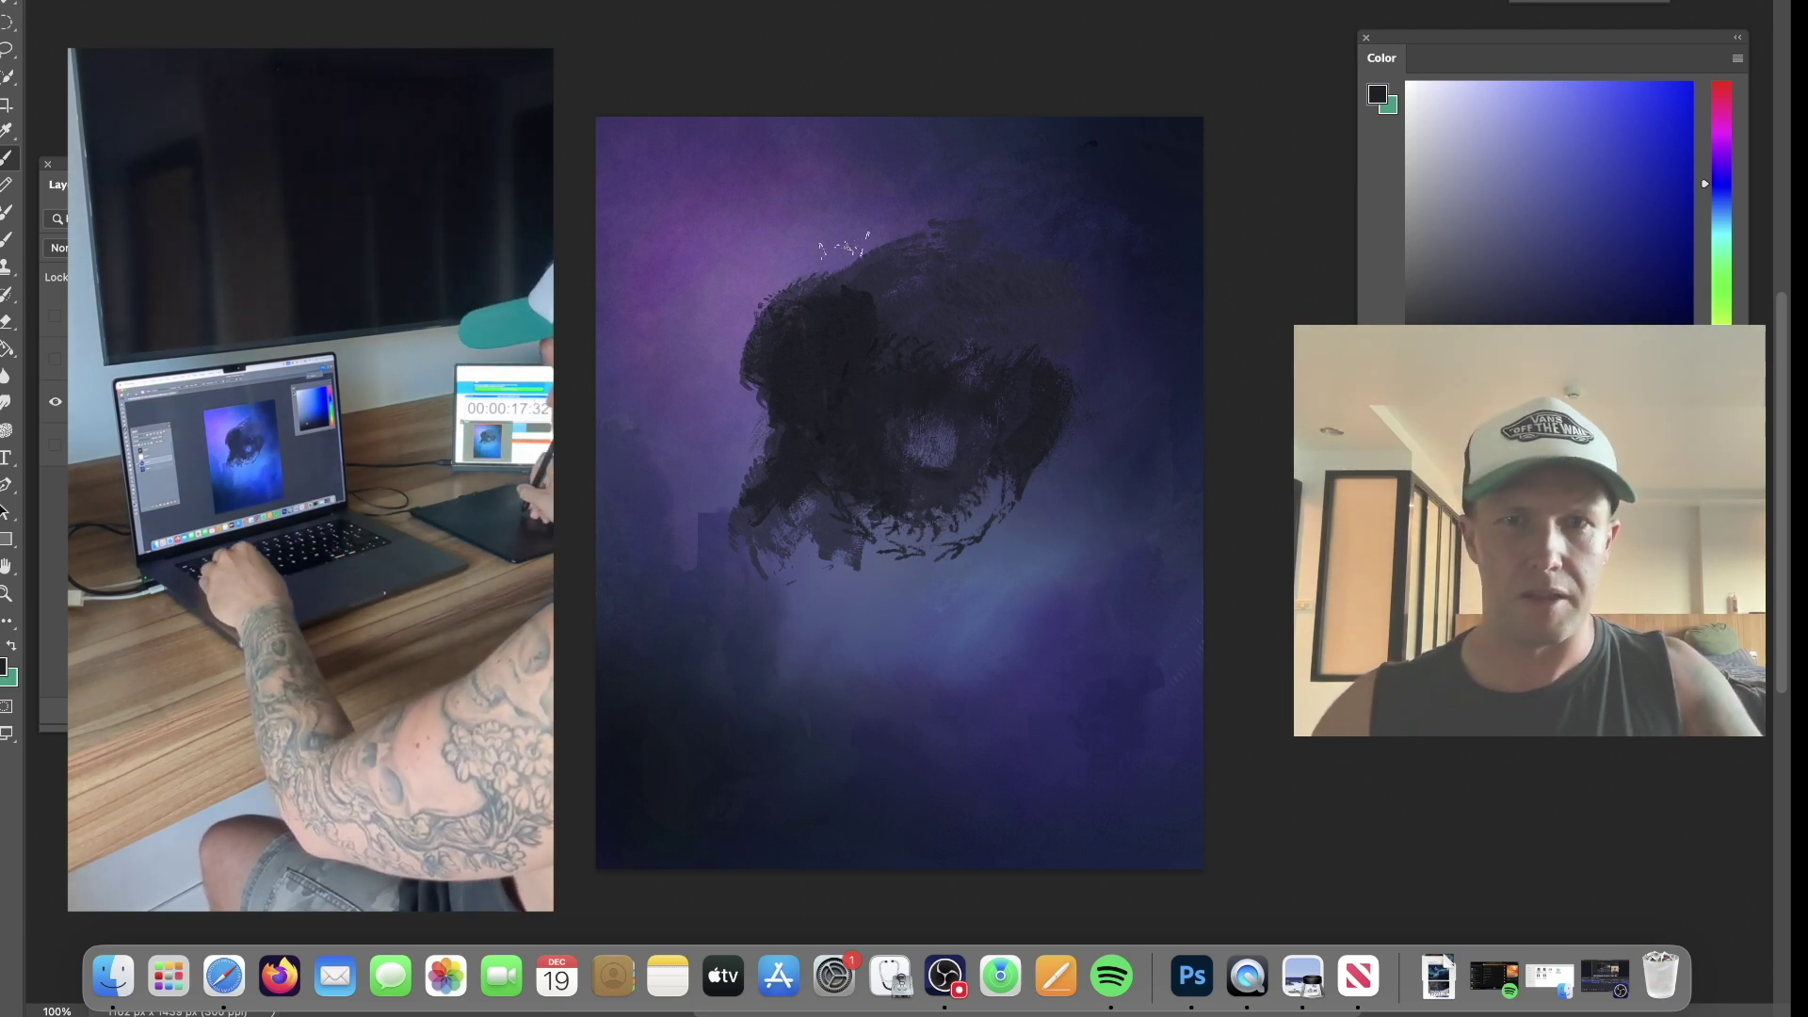
# Set the painting color to light yellow, trying the Color Wheel before returning to the Hue Cube picker.
pyautogui.keyDown('alt'); pyautogui.click(777, 223); pyautogui.keyUp('alt')
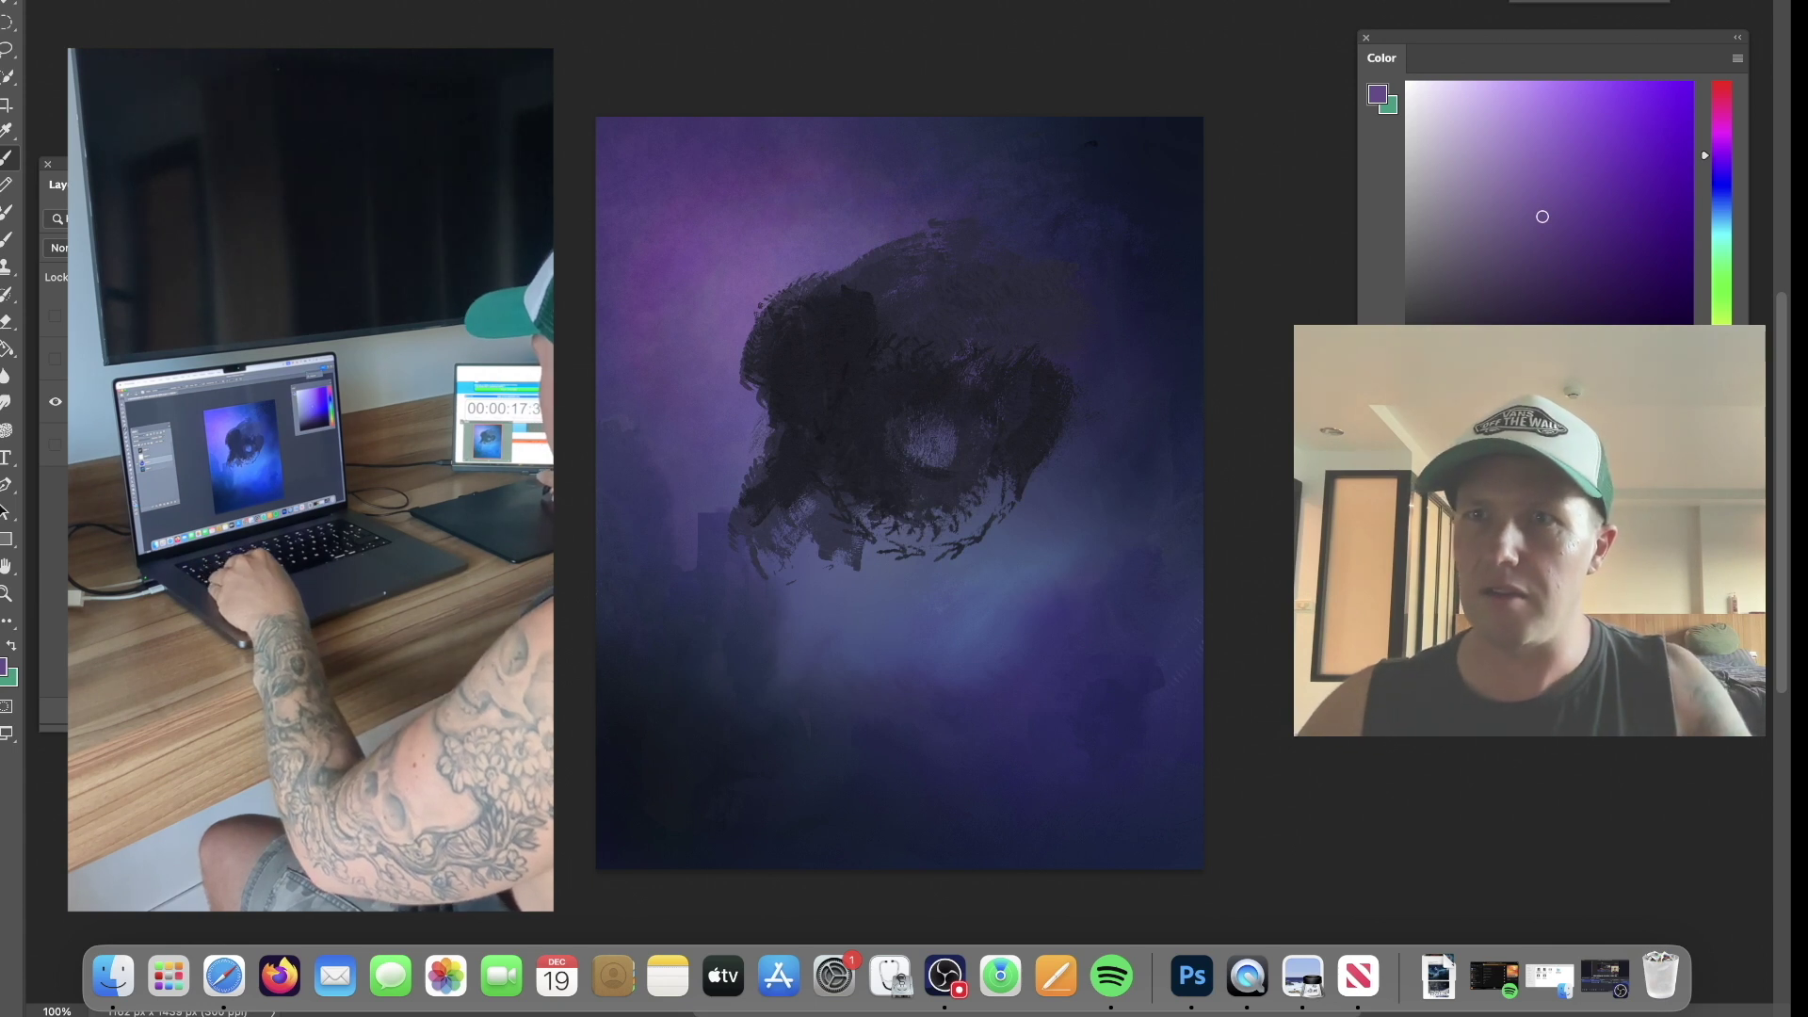
pyautogui.click(1738, 58)
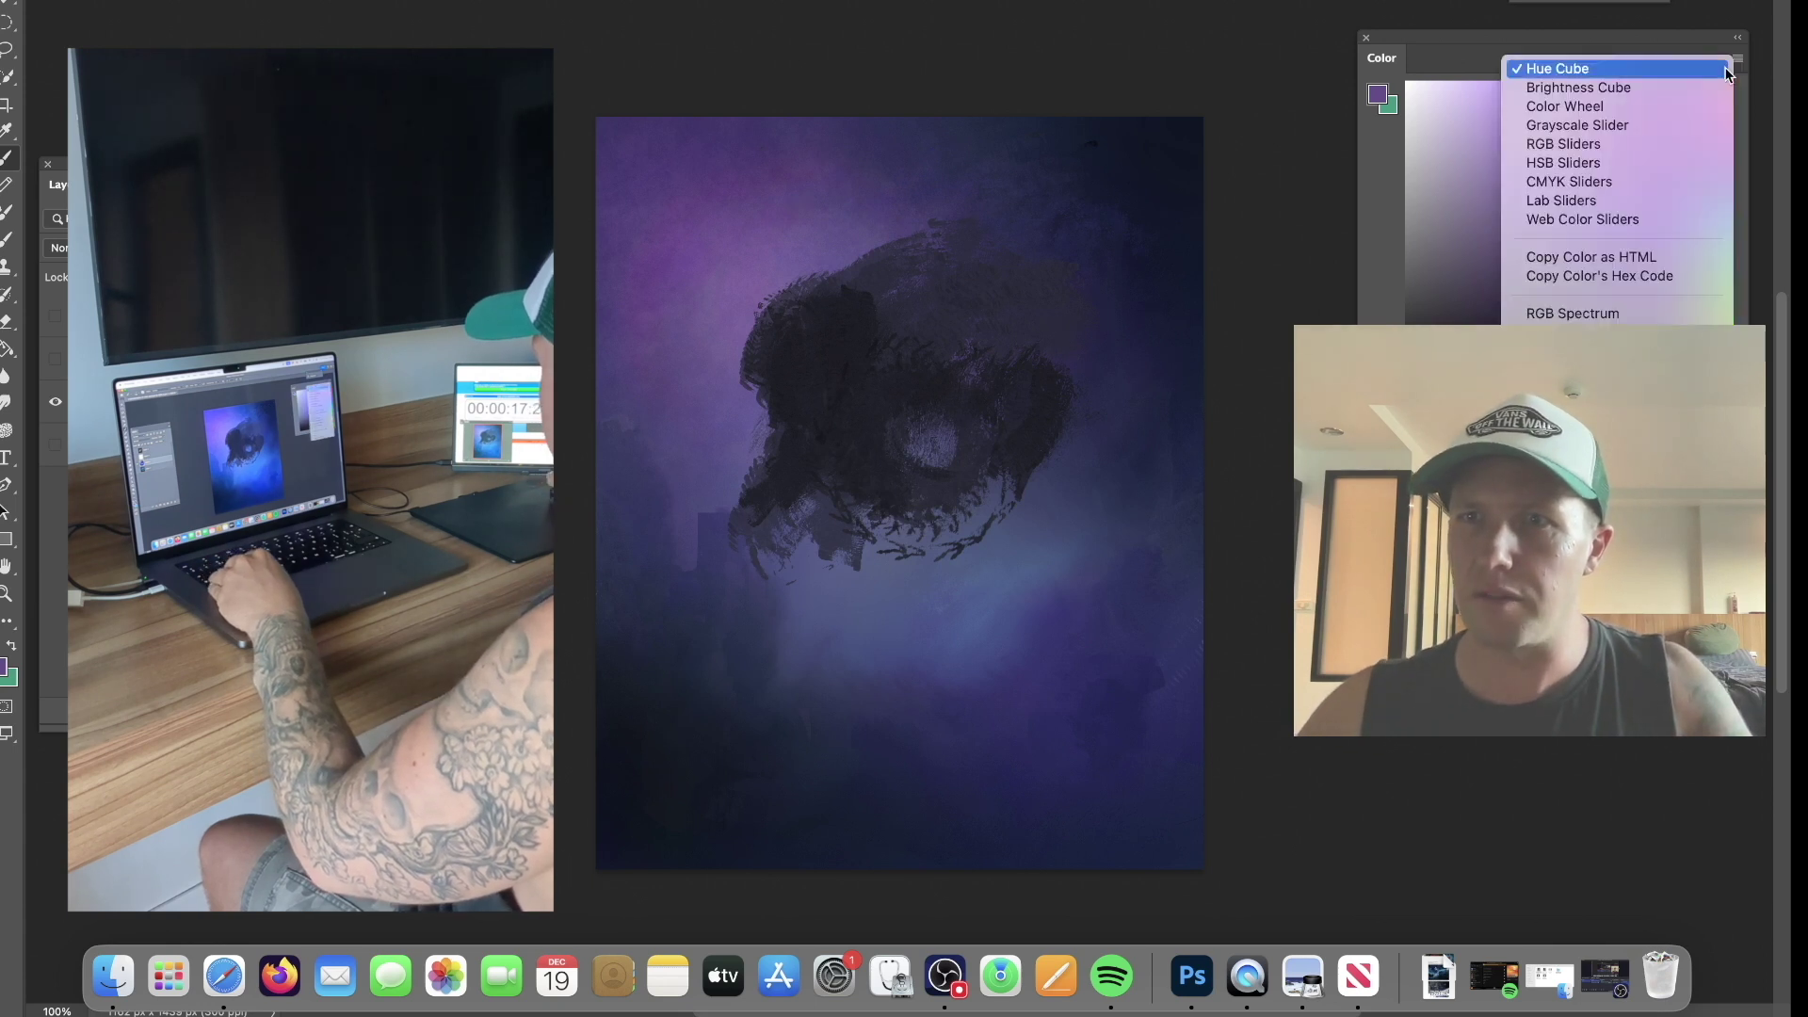
pyautogui.click(1572, 108)
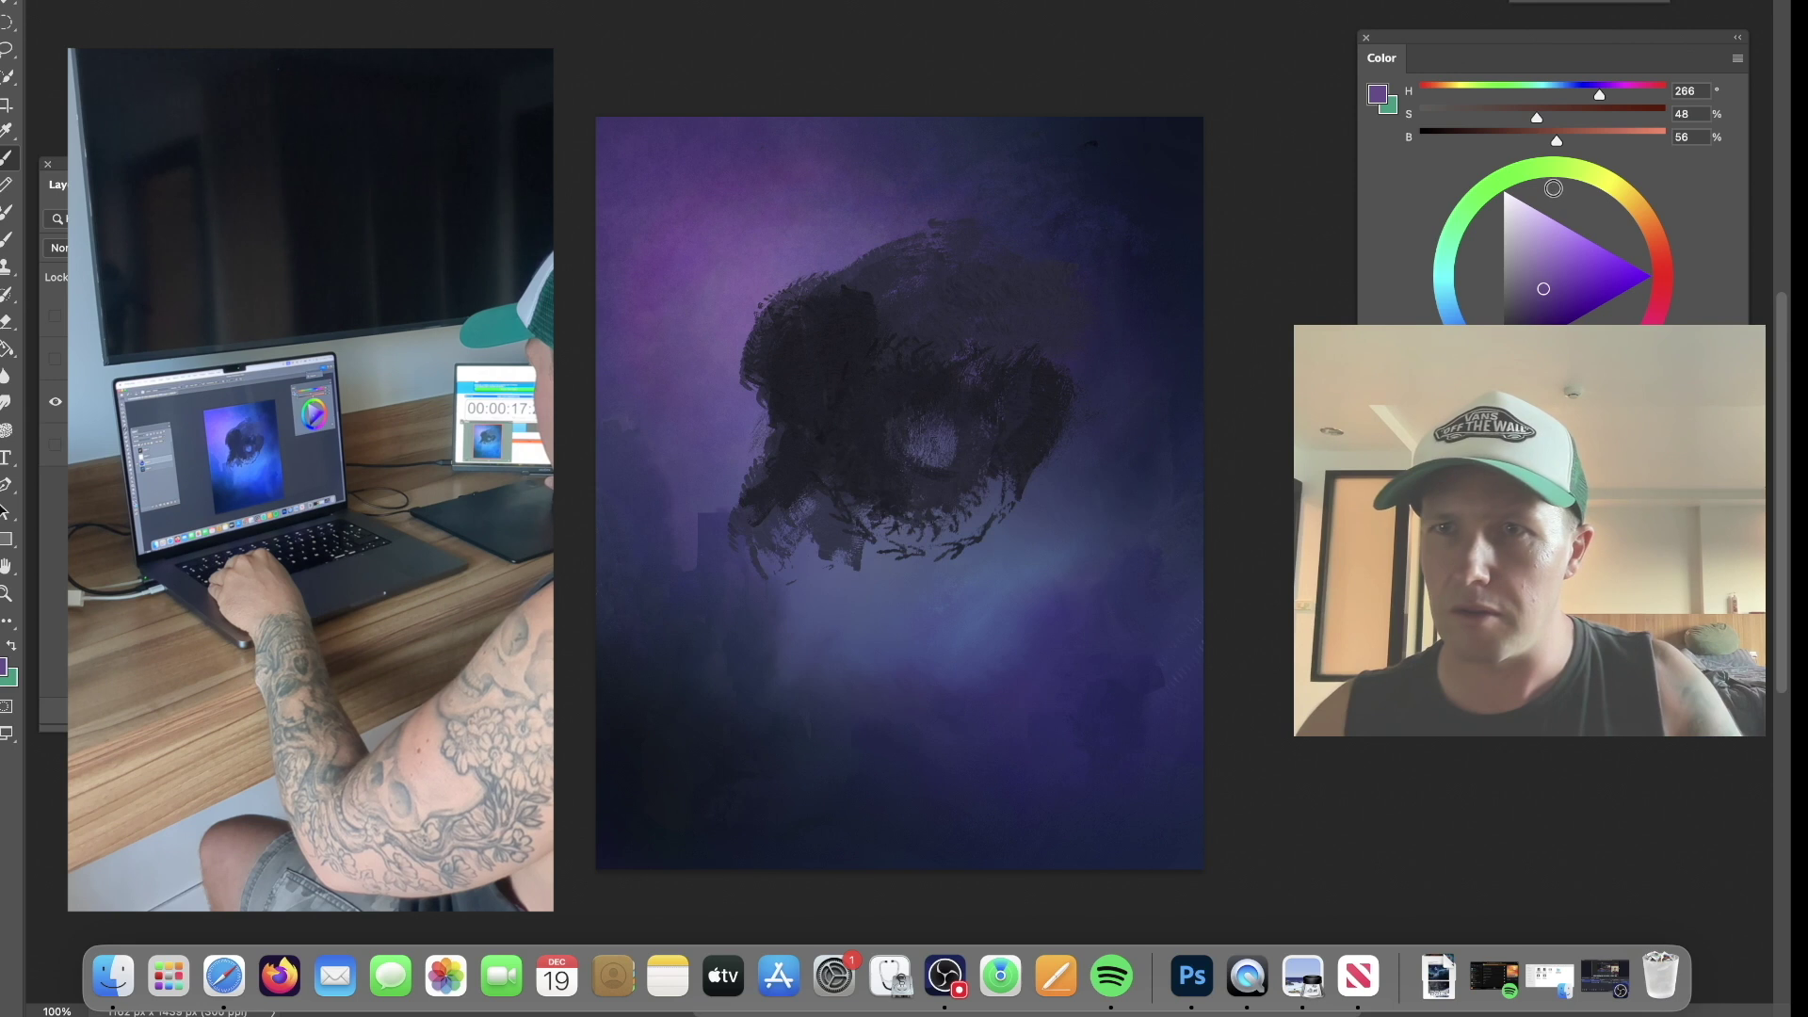
pyautogui.click(1555, 168)
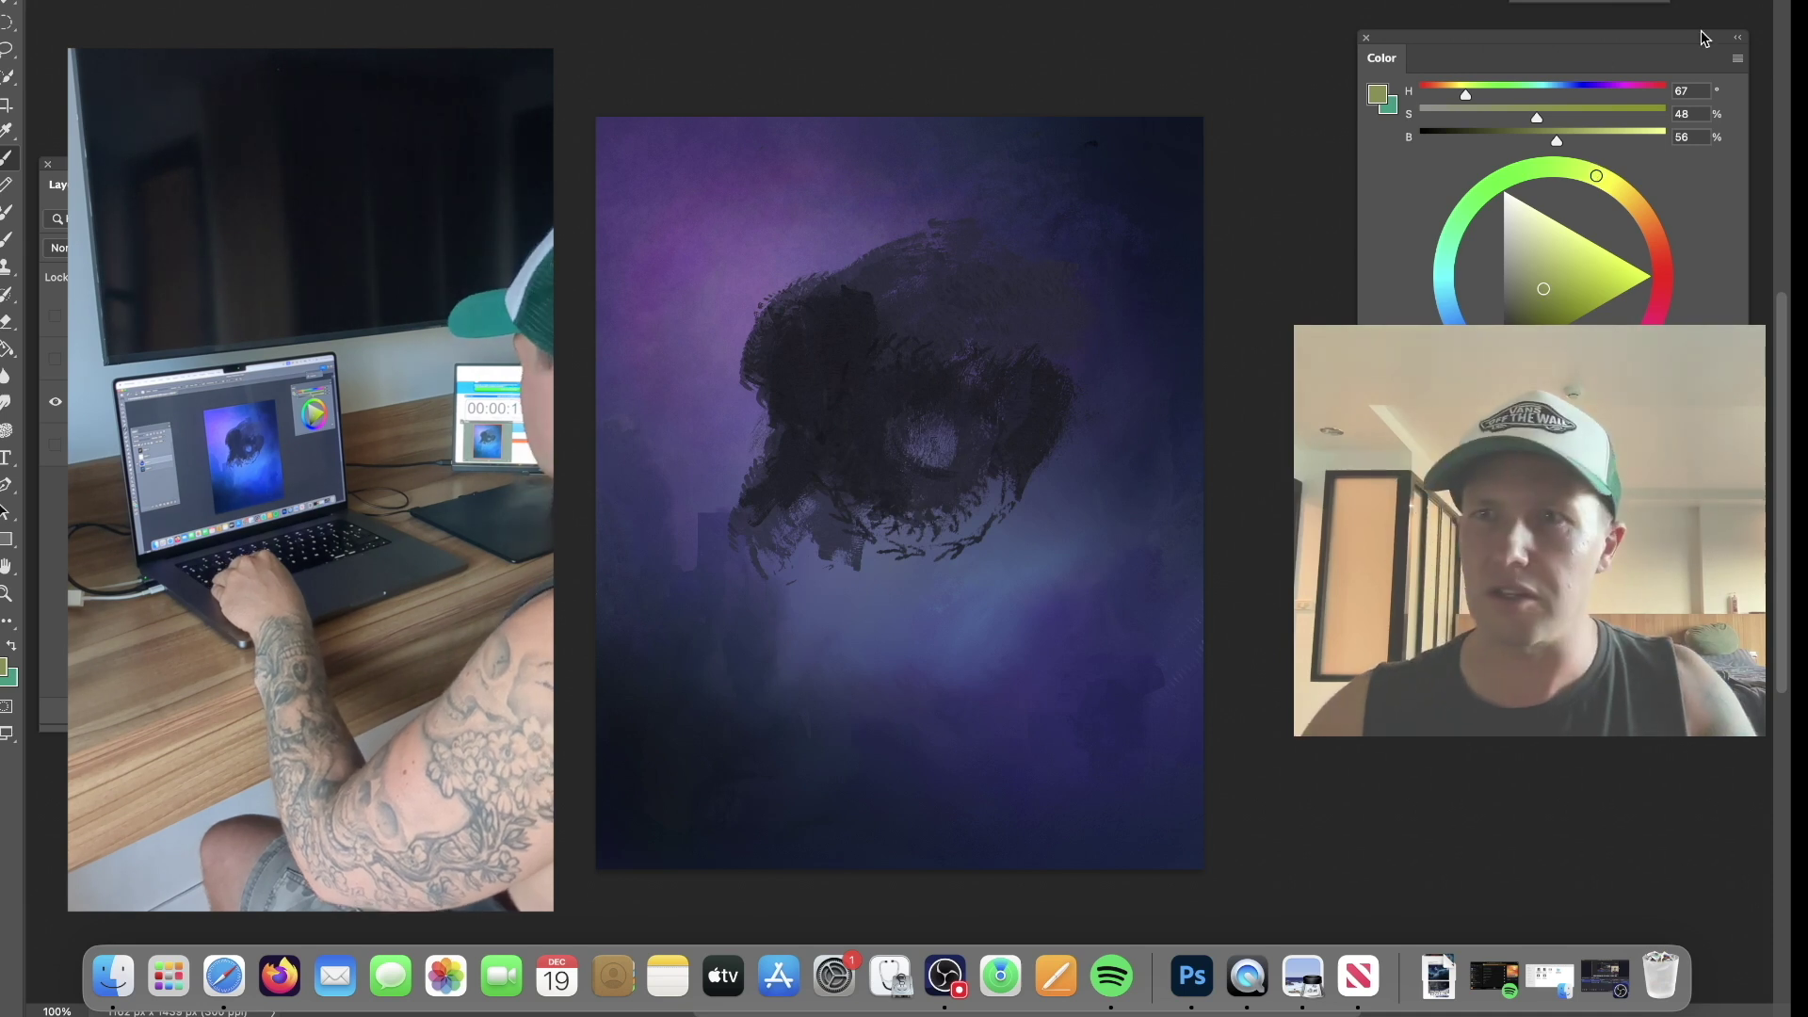
pyautogui.click(1738, 57)
pyautogui.click(1619, 62)
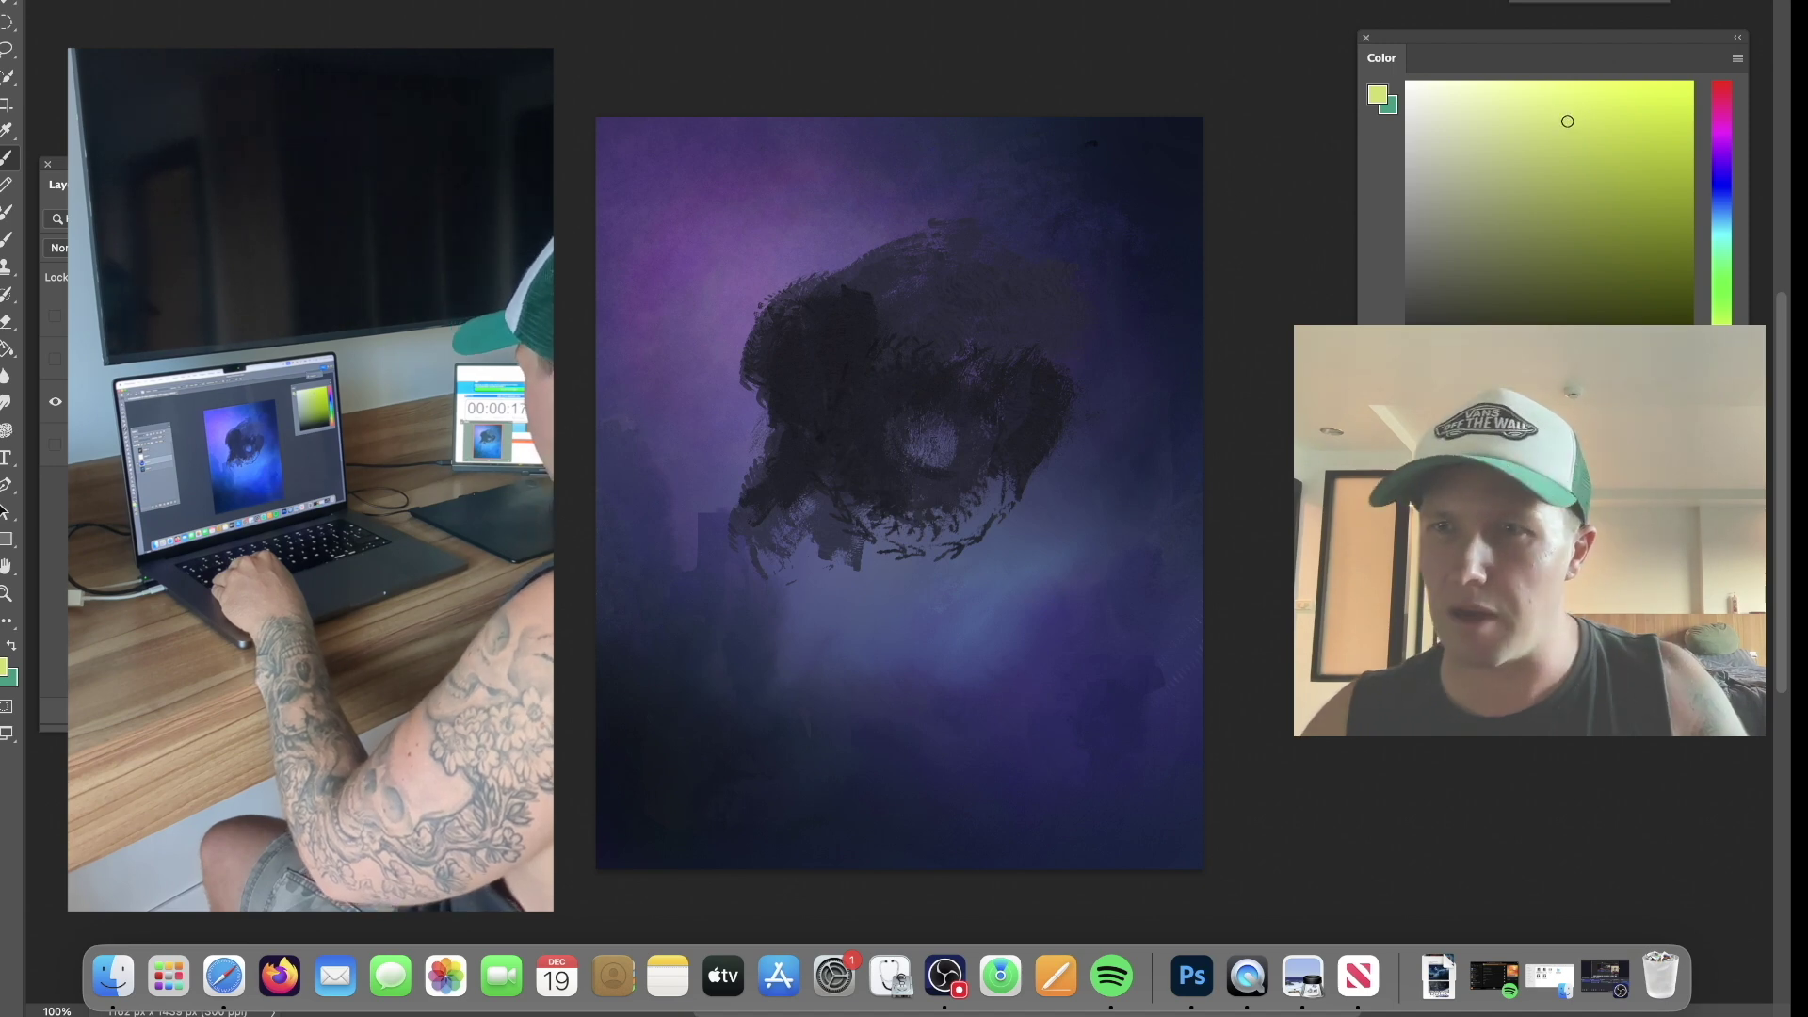
pyautogui.moveTo(1721, 338); pyautogui.dragTo(1721, 344)
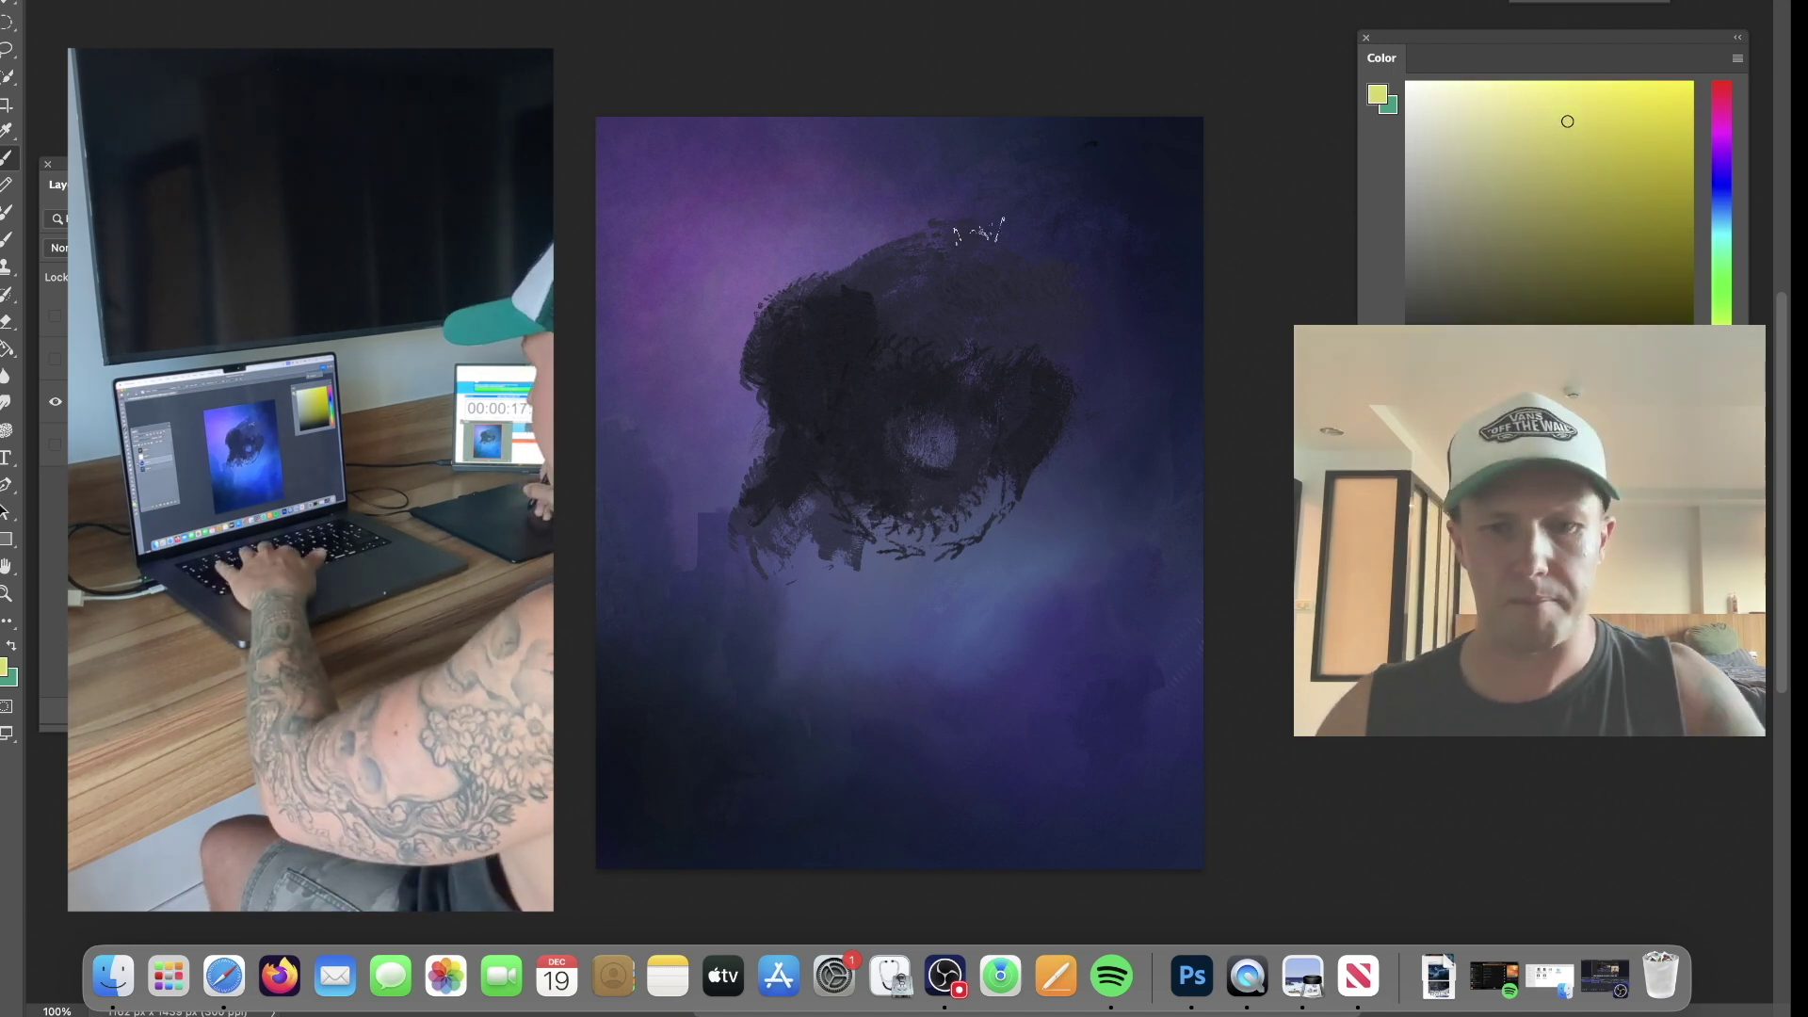
# Paint a bright yellow glow in the shape's hollow and two smaller glows above it with the Soft Round Pressure Opacity and Flow brush.
pyautogui.rightClick(947, 273)
pyautogui.click(1039, 529)
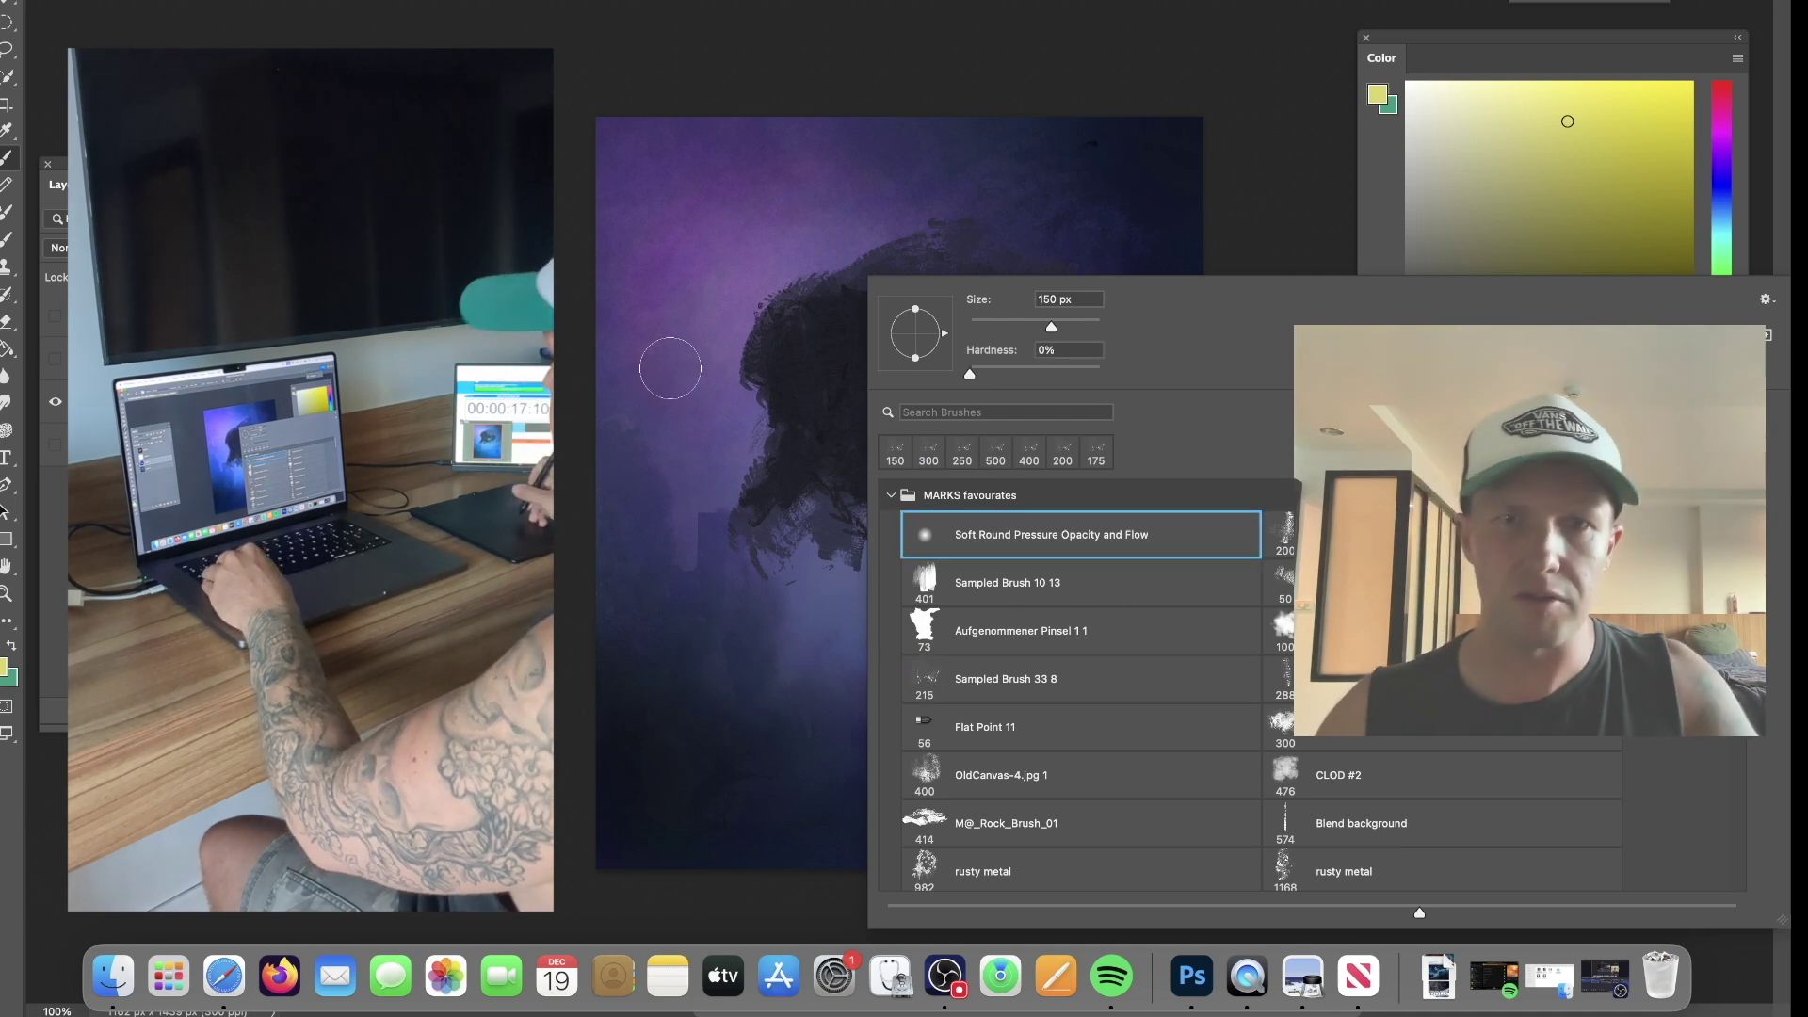
pyautogui.click(810, 472)
pyautogui.click(1620, 121)
pyautogui.moveTo(969, 427)
pyautogui.mouseDown()
pyautogui.moveTo(920, 435)
pyautogui.moveTo(940, 432)
pyautogui.mouseUp()
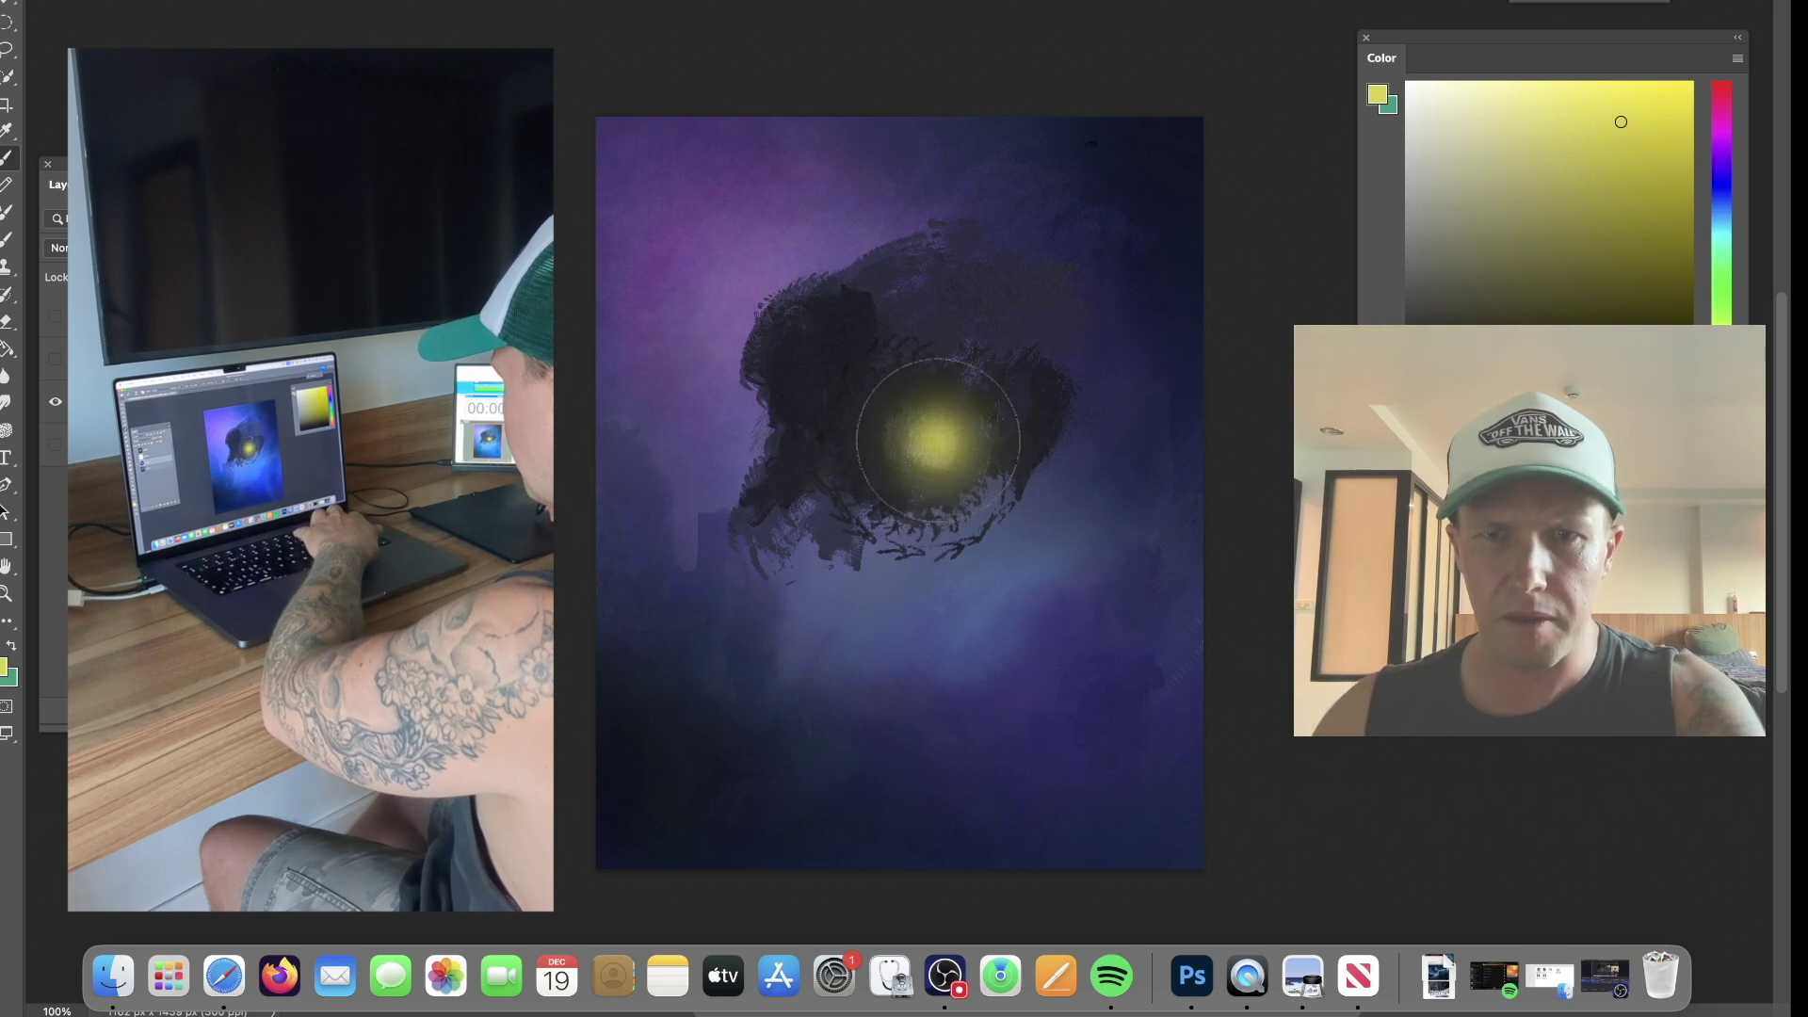
pyautogui.click(1446, 90)
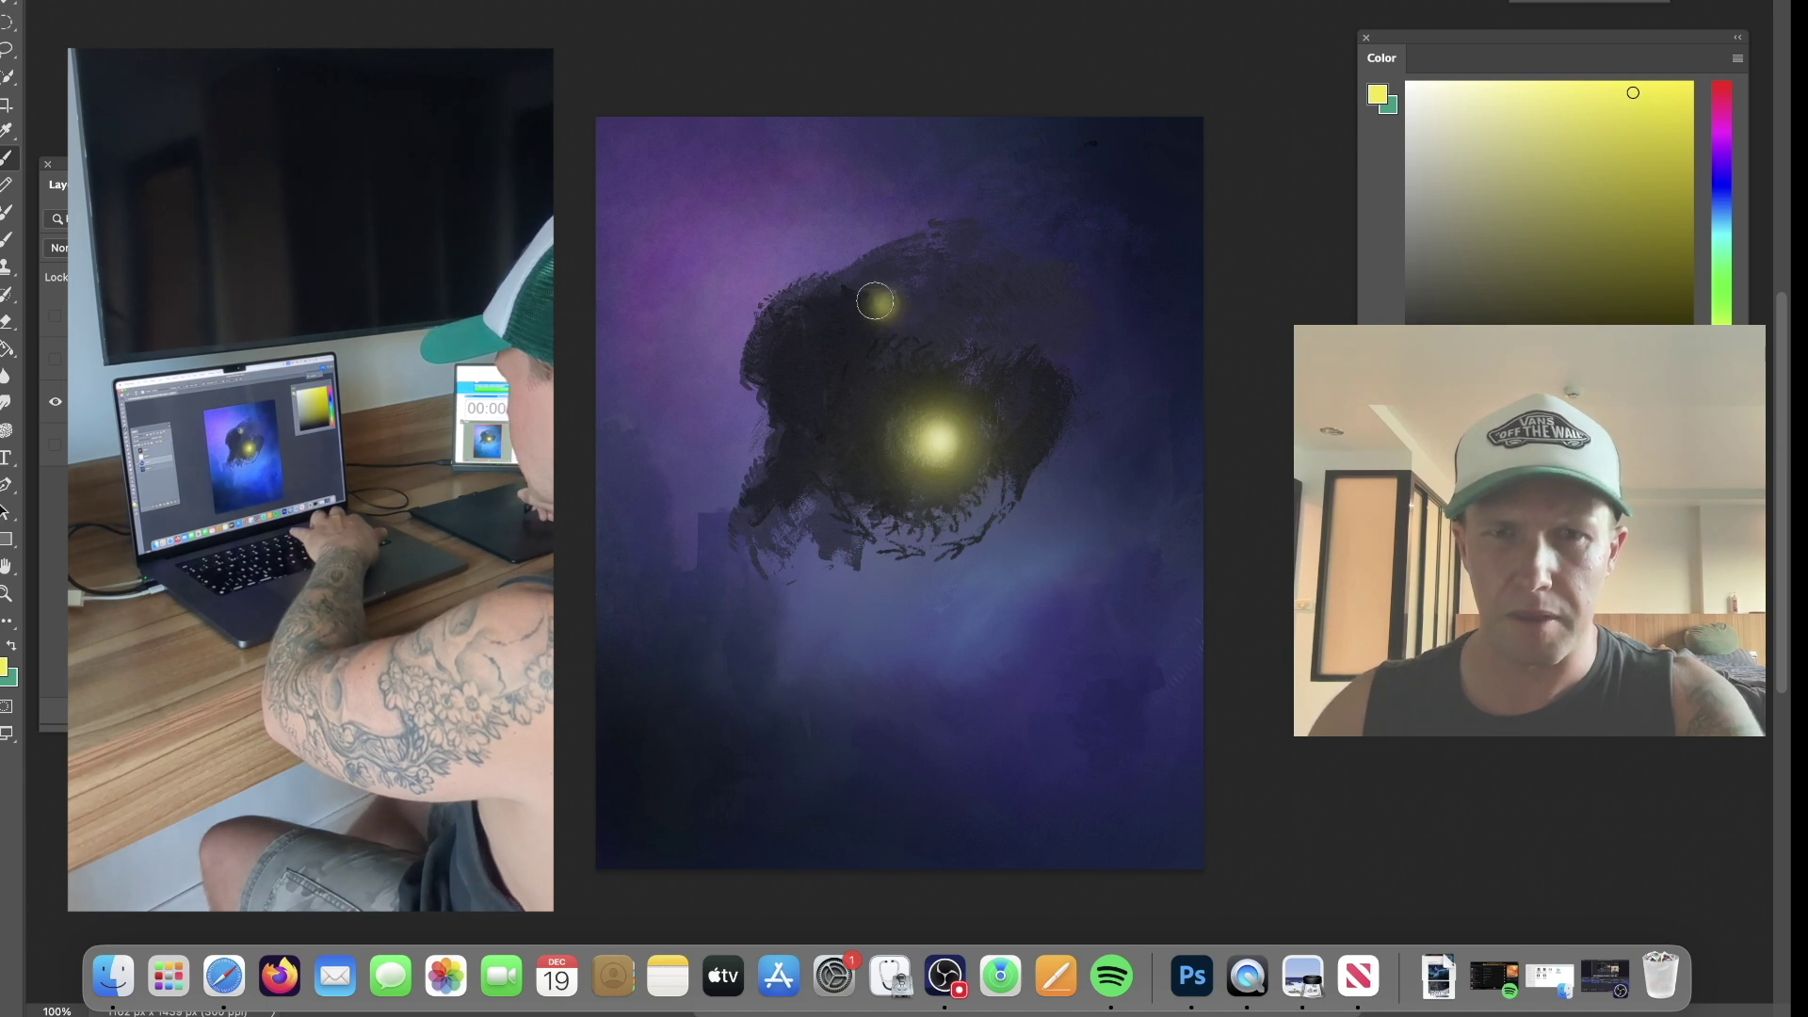
pyautogui.press('super+z')
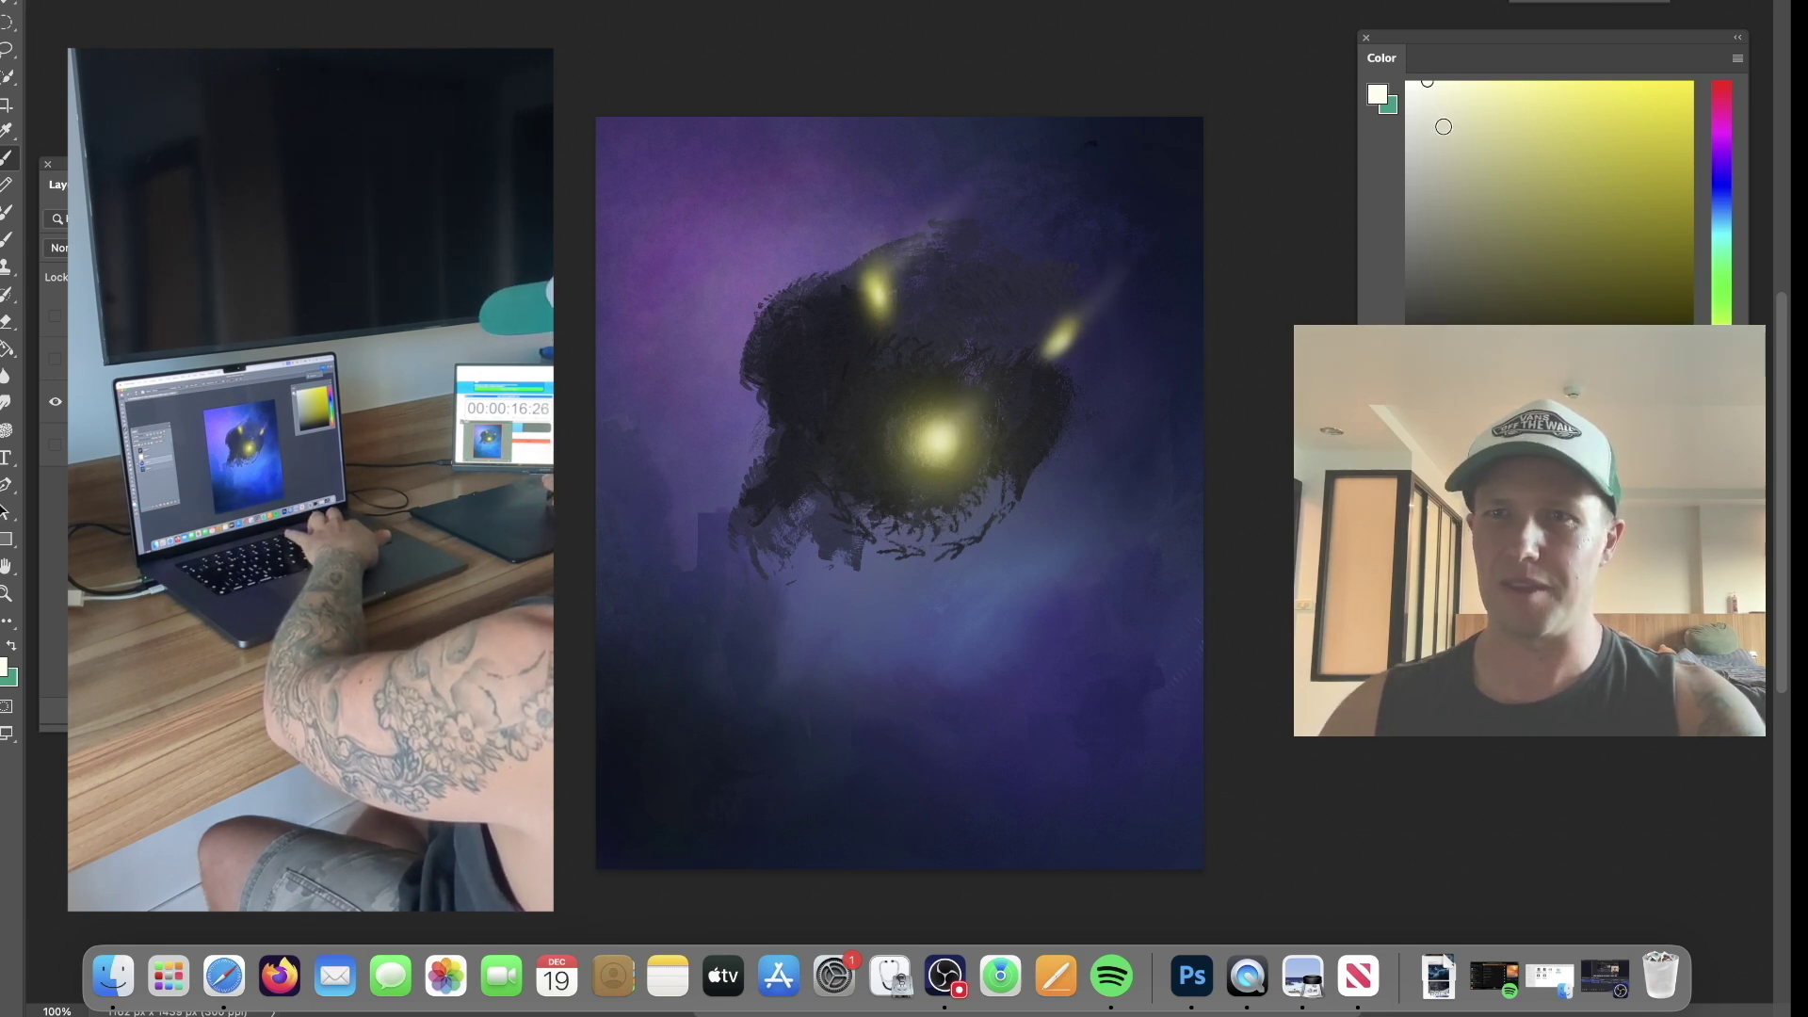
# Smear the three yellow glows diagonally up to the right into comet-like trails with the Mixer Brush.
pyautogui.hotkey('shift', 'b')
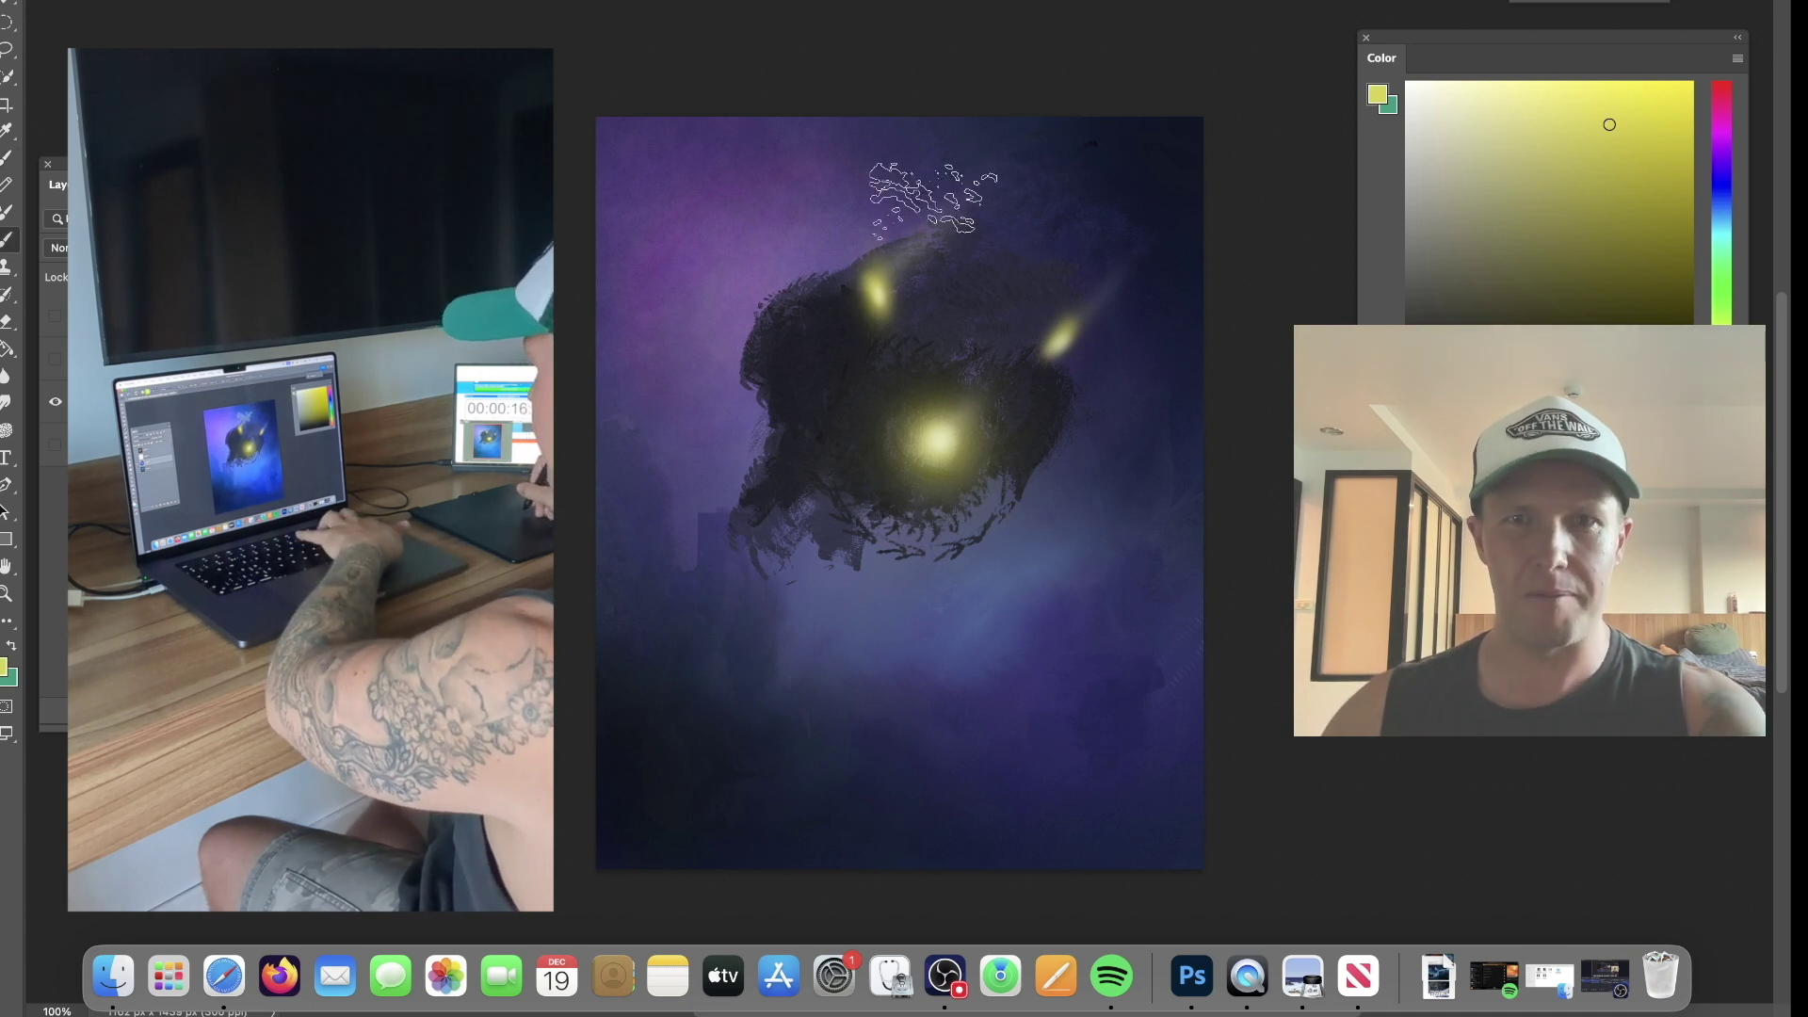
pyautogui.moveTo(881, 285)
pyautogui.mouseDown()
pyautogui.moveTo(953, 238)
pyautogui.moveTo(896, 287)
pyautogui.moveTo(933, 252)
pyautogui.moveTo(918, 292)
pyautogui.moveTo(1003, 189)
pyautogui.moveTo(891, 296)
pyautogui.moveTo(907, 304)
pyautogui.moveTo(1006, 188)
pyautogui.mouseUp()
pyautogui.moveTo(1059, 347); pyautogui.dragTo(1236, 185)
pyautogui.press('super+z')
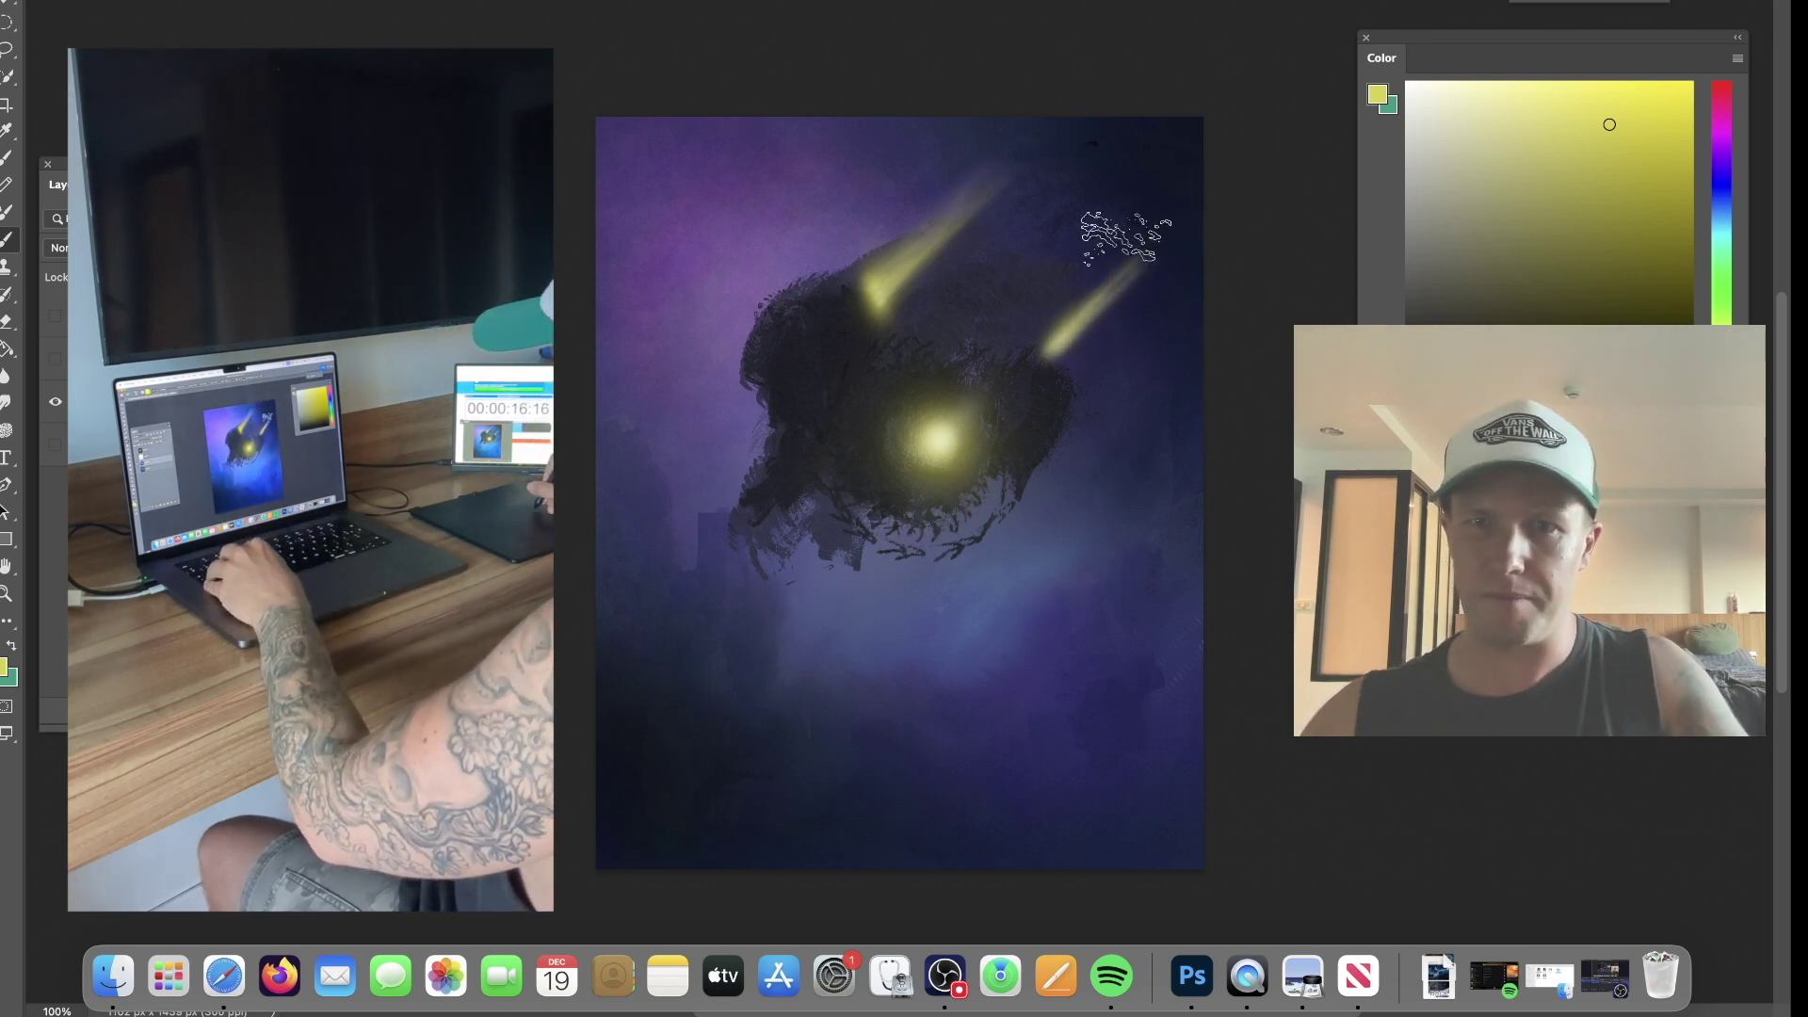
pyautogui.moveTo(909, 438); pyautogui.dragTo(1012, 344)
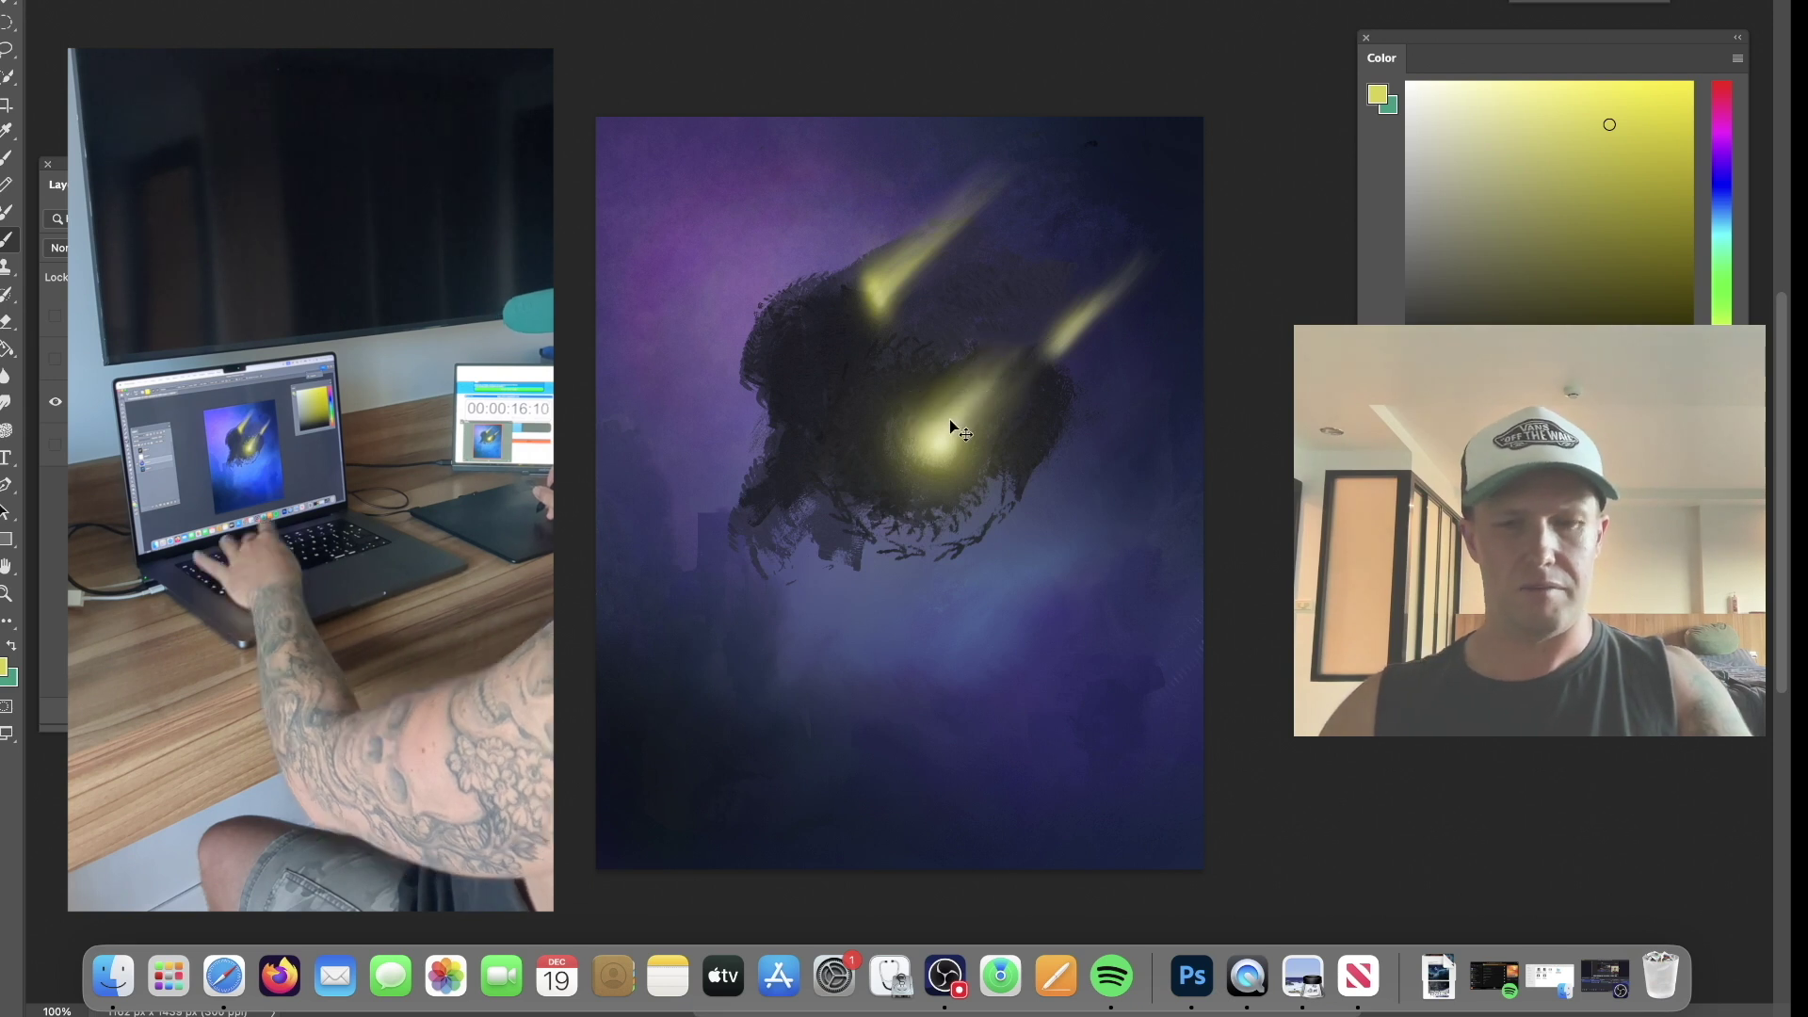
# Enlarge the painting slightly beyond the side and lower canvas edges with Free Transform.
pyautogui.press('super+t')
pyautogui.moveTo(607, 861); pyautogui.dragTo(562, 899)
pyautogui.press('super+z')
pyautogui.moveTo(1217, 912); pyautogui.dragTo(1240, 906)
pyautogui.press('Return')
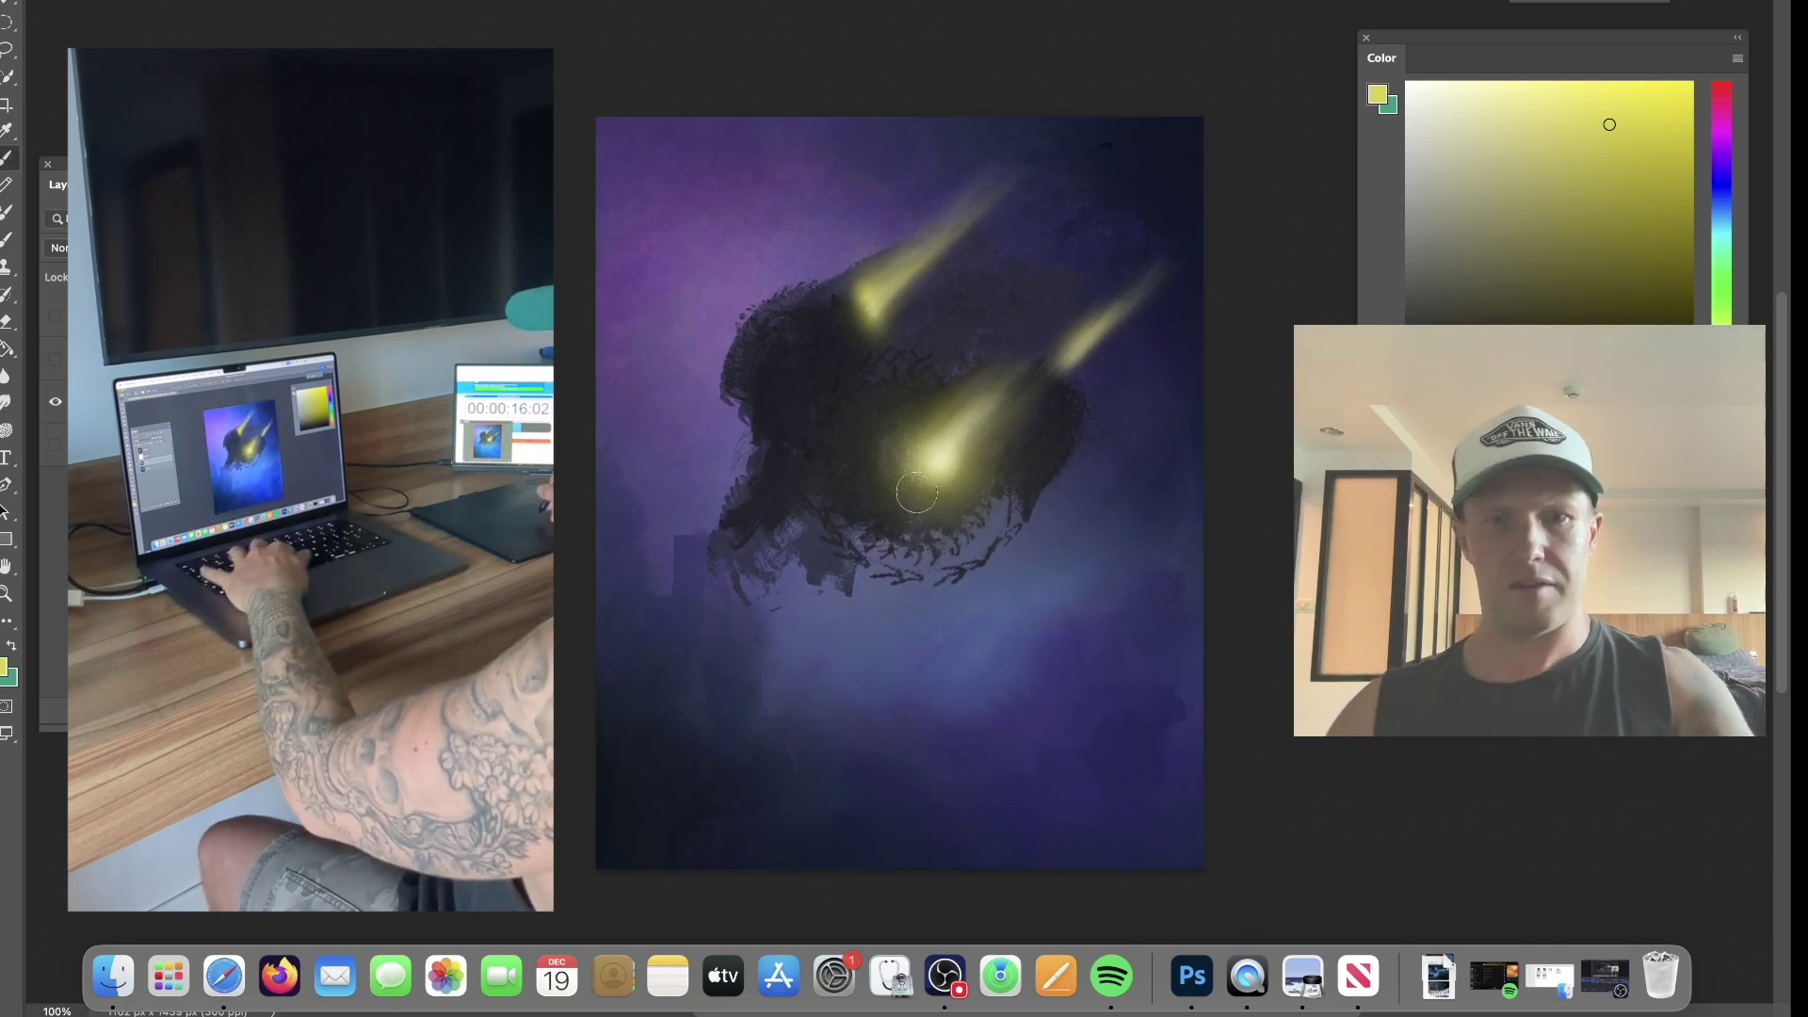
# Switch to a textured brush, sample near-black from the shape and fill in its ragged lower edge beneath the large glow.
pyautogui.rightClick(915, 495)
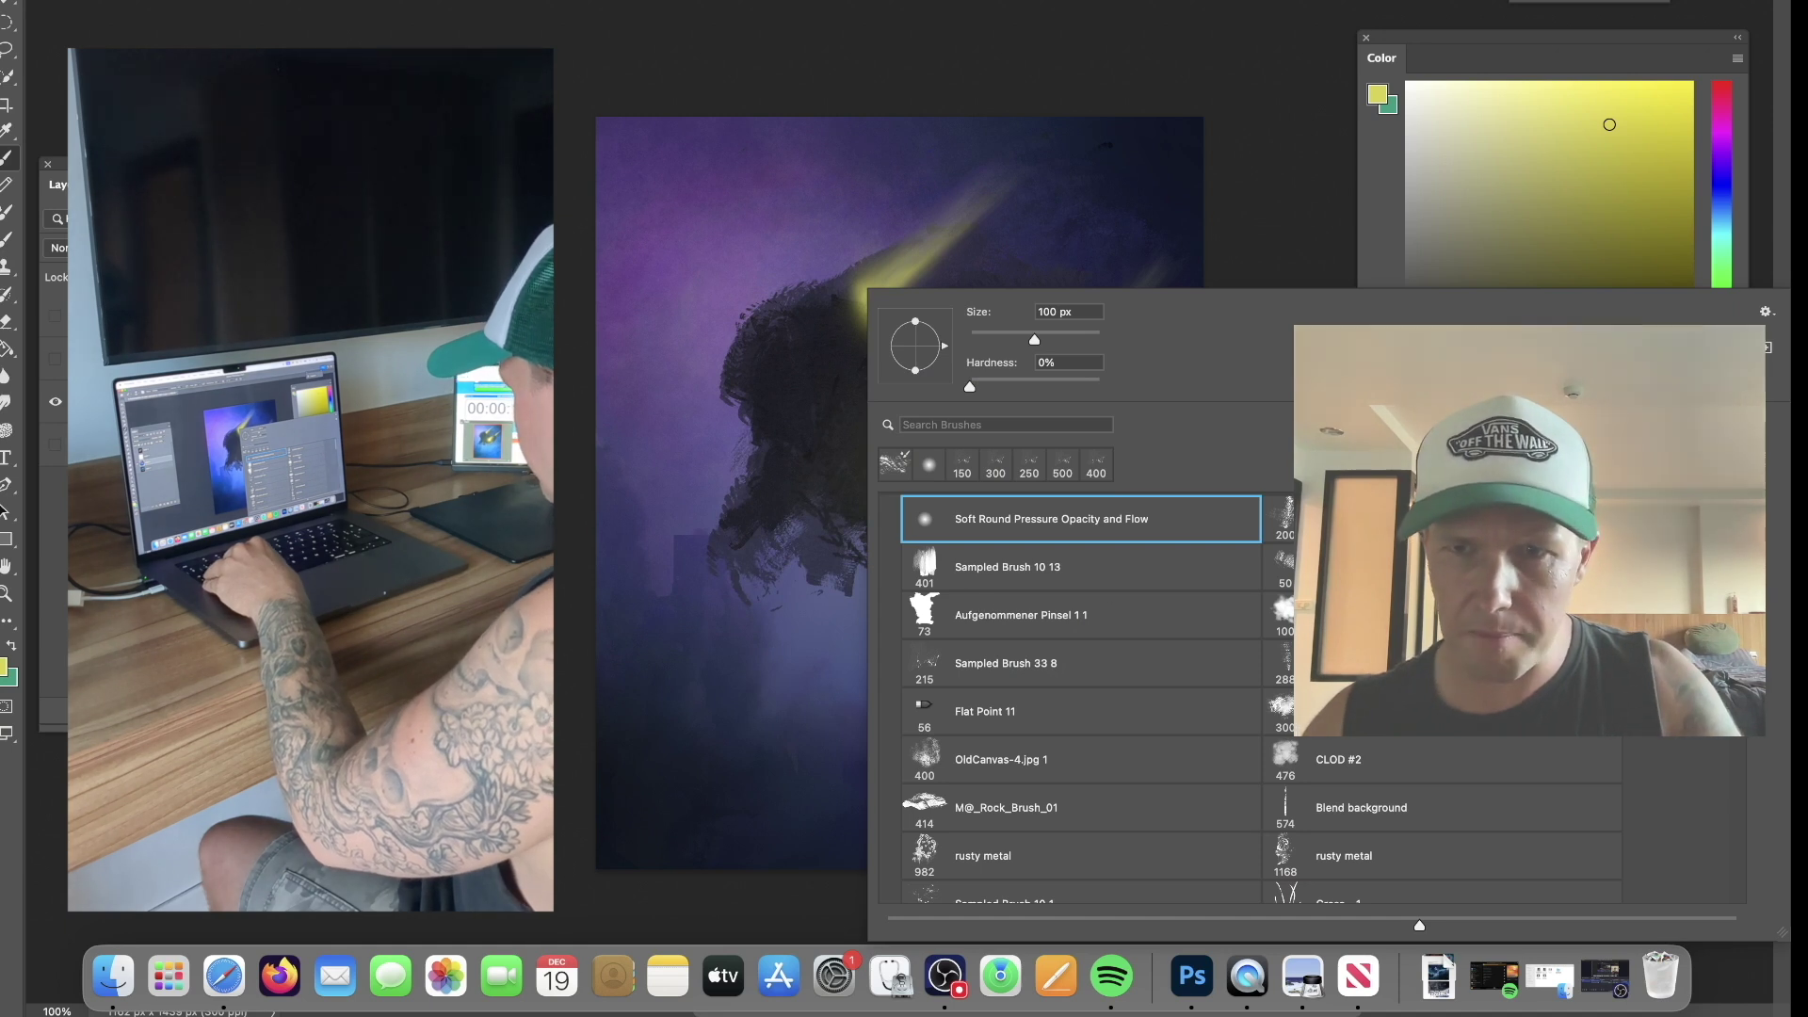
pyautogui.click(1337, 567)
pyautogui.press('Escape')
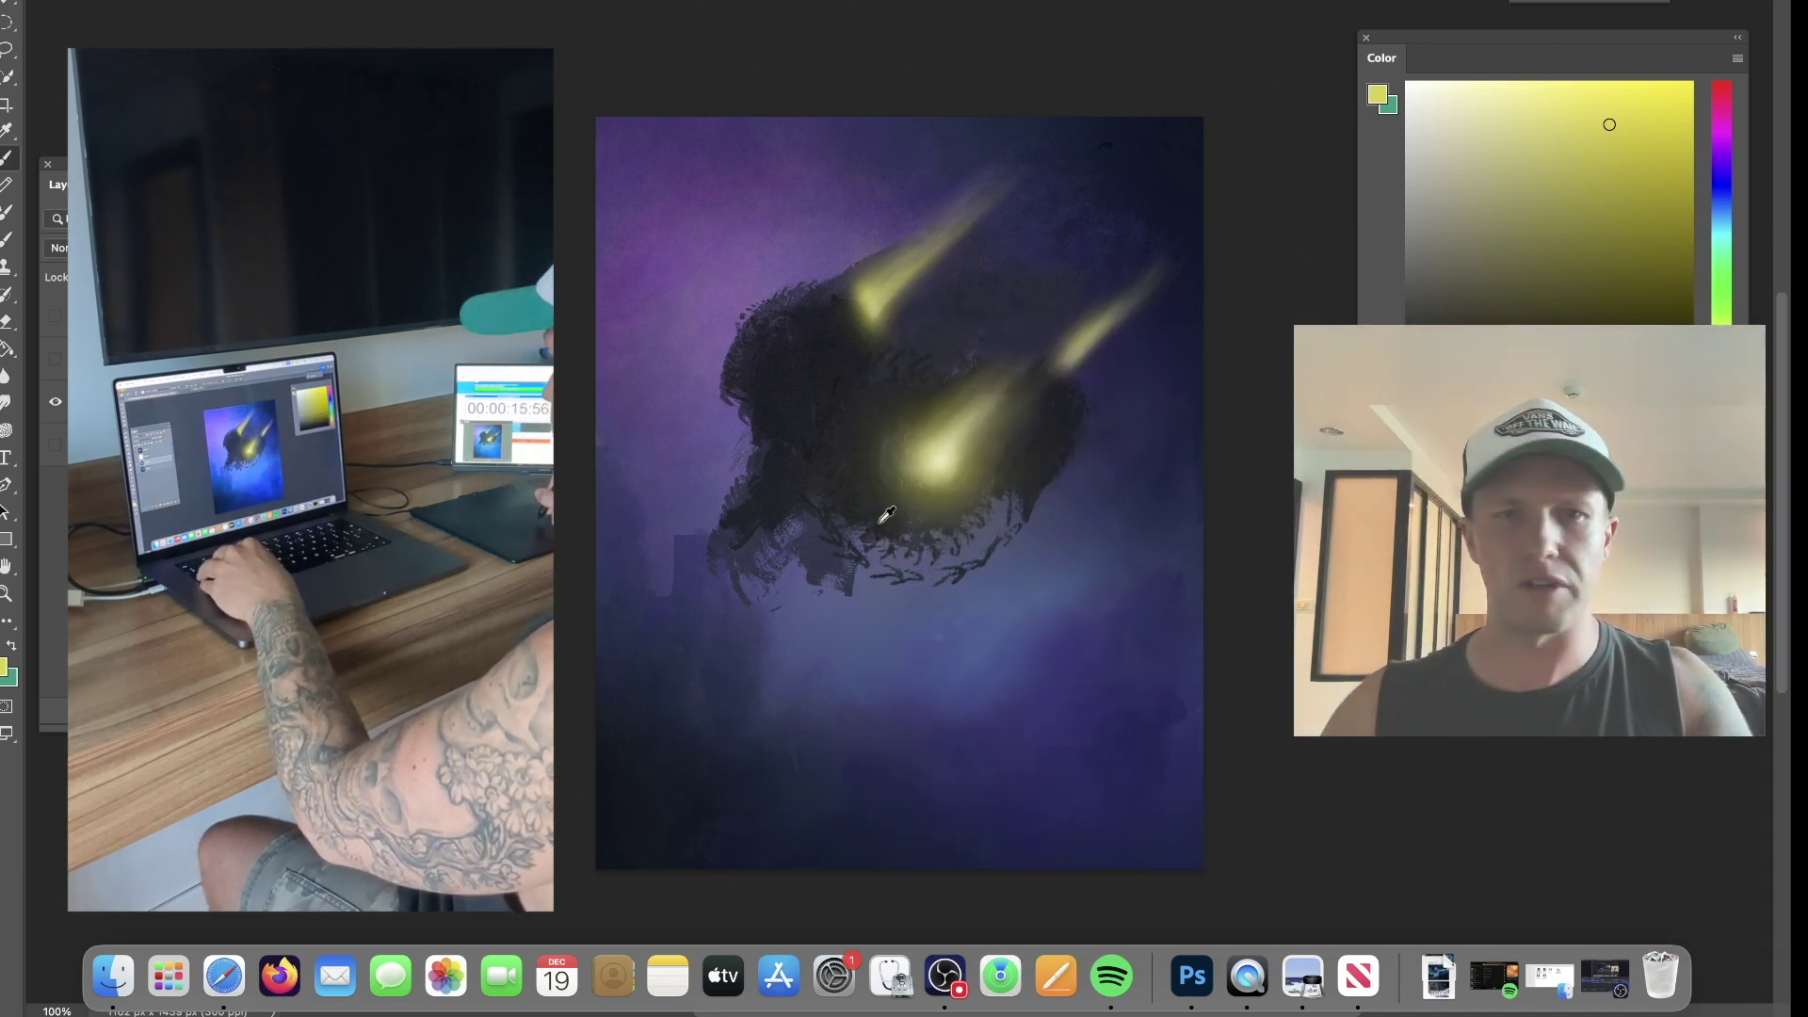
pyautogui.keyDown('alt'); pyautogui.click(795, 476); pyautogui.keyUp('alt')
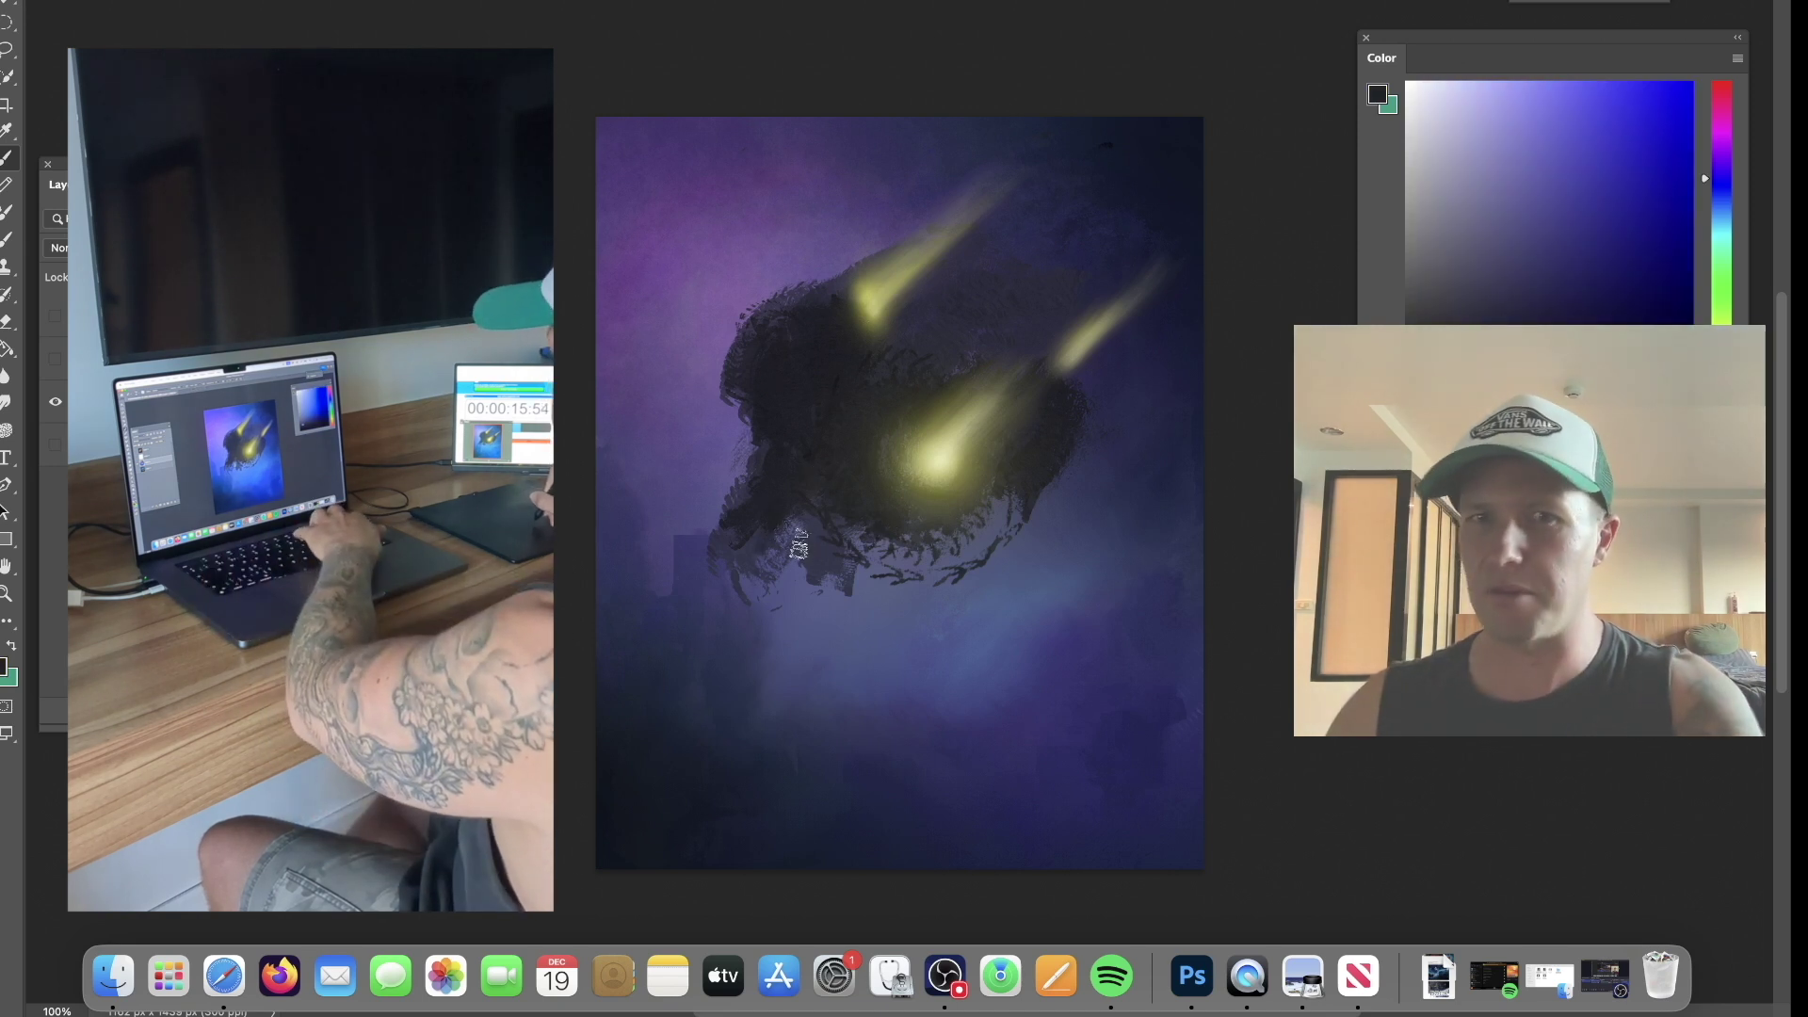
pyautogui.moveTo(815, 532); pyautogui.dragTo(766, 565)
pyautogui.press(']')
pyautogui.press(']')
pyautogui.press(']')
pyautogui.moveTo(801, 502)
pyautogui.mouseDown()
pyautogui.moveTo(833, 546)
pyautogui.moveTo(795, 558)
pyautogui.moveTo(834, 532)
pyautogui.moveTo(830, 560)
pyautogui.moveTo(878, 528)
pyautogui.moveTo(909, 548)
pyautogui.moveTo(957, 554)
pyautogui.mouseUp()
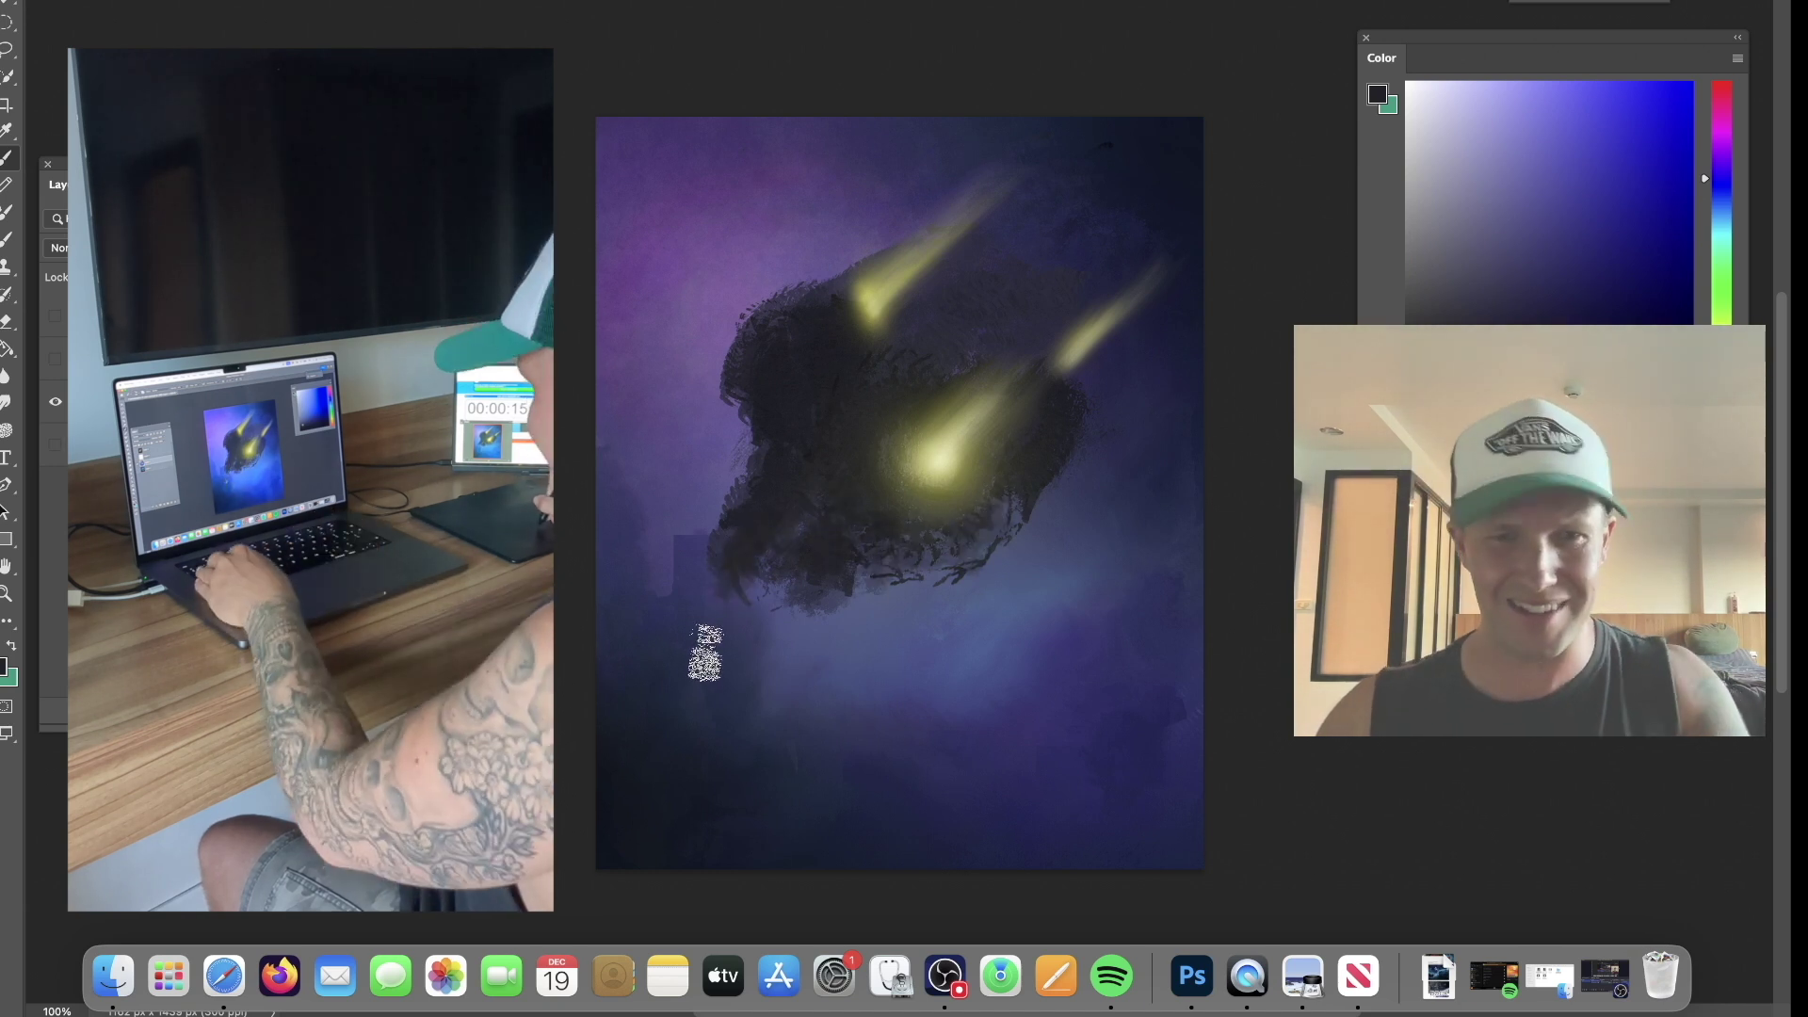
# Extend the dark shape down to the lower left with sampled dark tones and blend its underside.
pyautogui.keyDown('alt'); pyautogui.click(734, 660); pyautogui.keyUp('alt')
pyautogui.keyDown('alt'); pyautogui.click(730, 664); pyautogui.keyUp('alt')
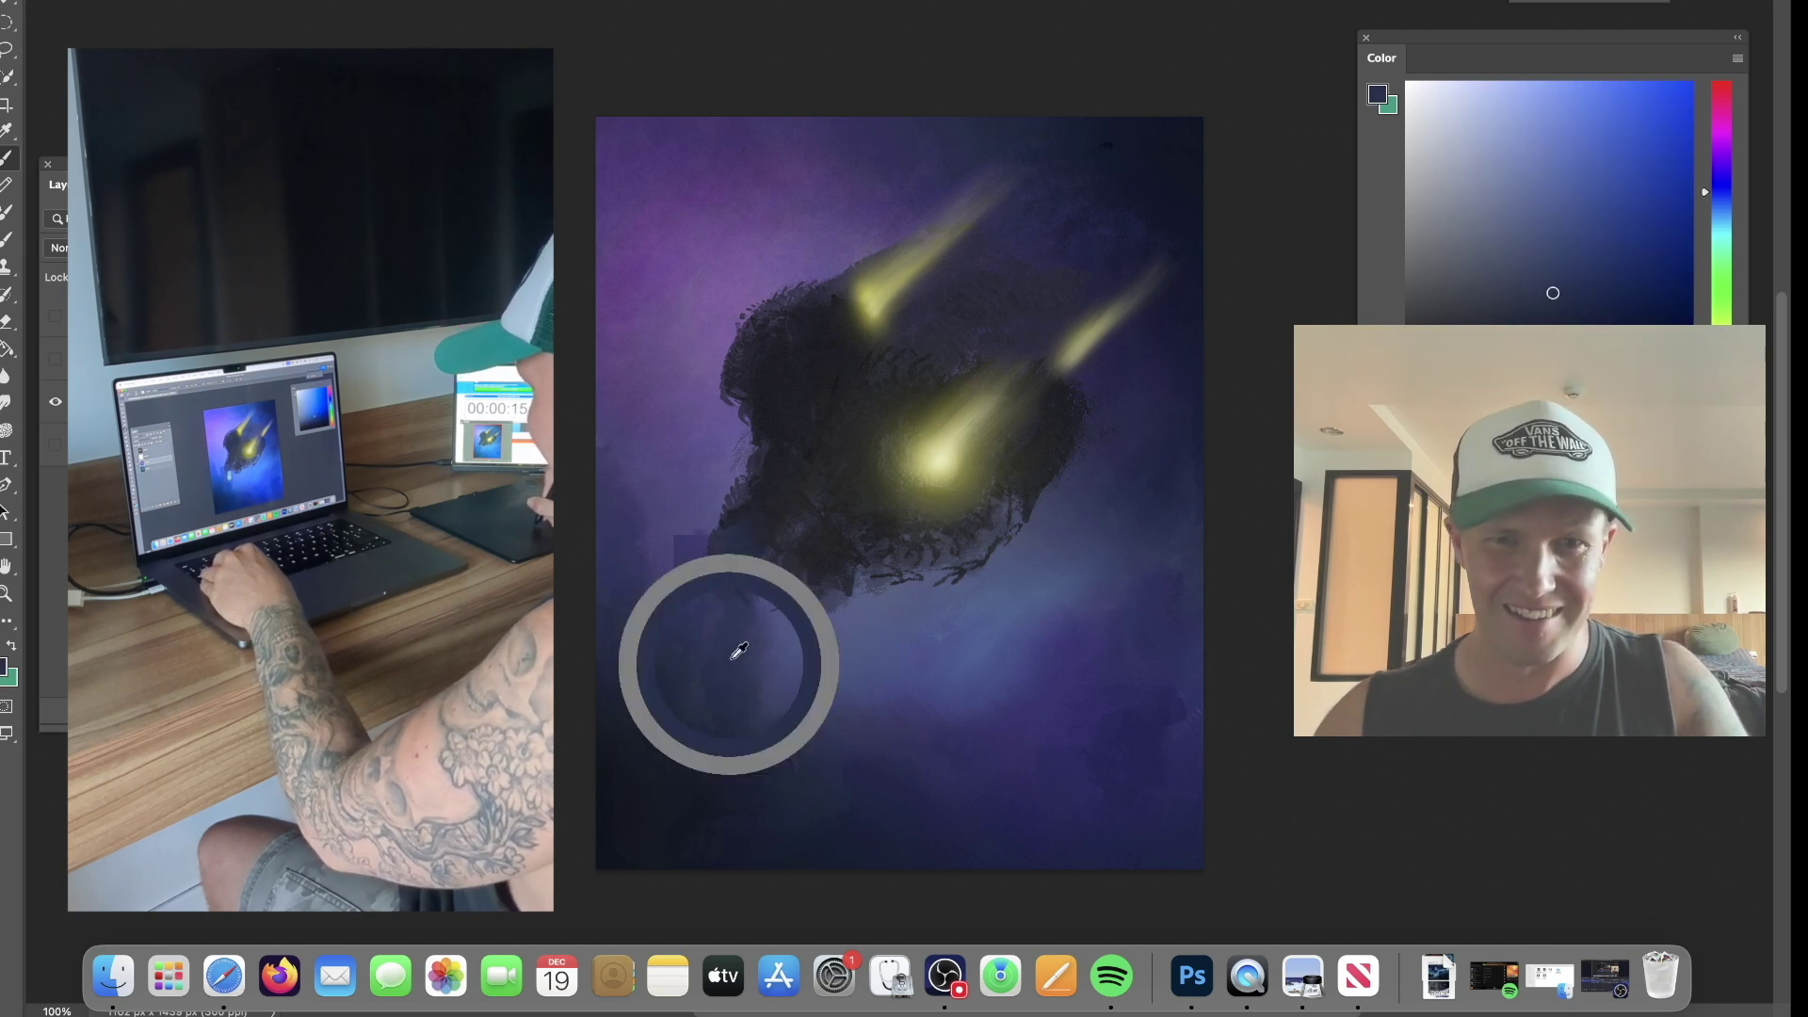
pyautogui.keyDown('alt'); pyautogui.click(791, 513); pyautogui.keyUp('alt')
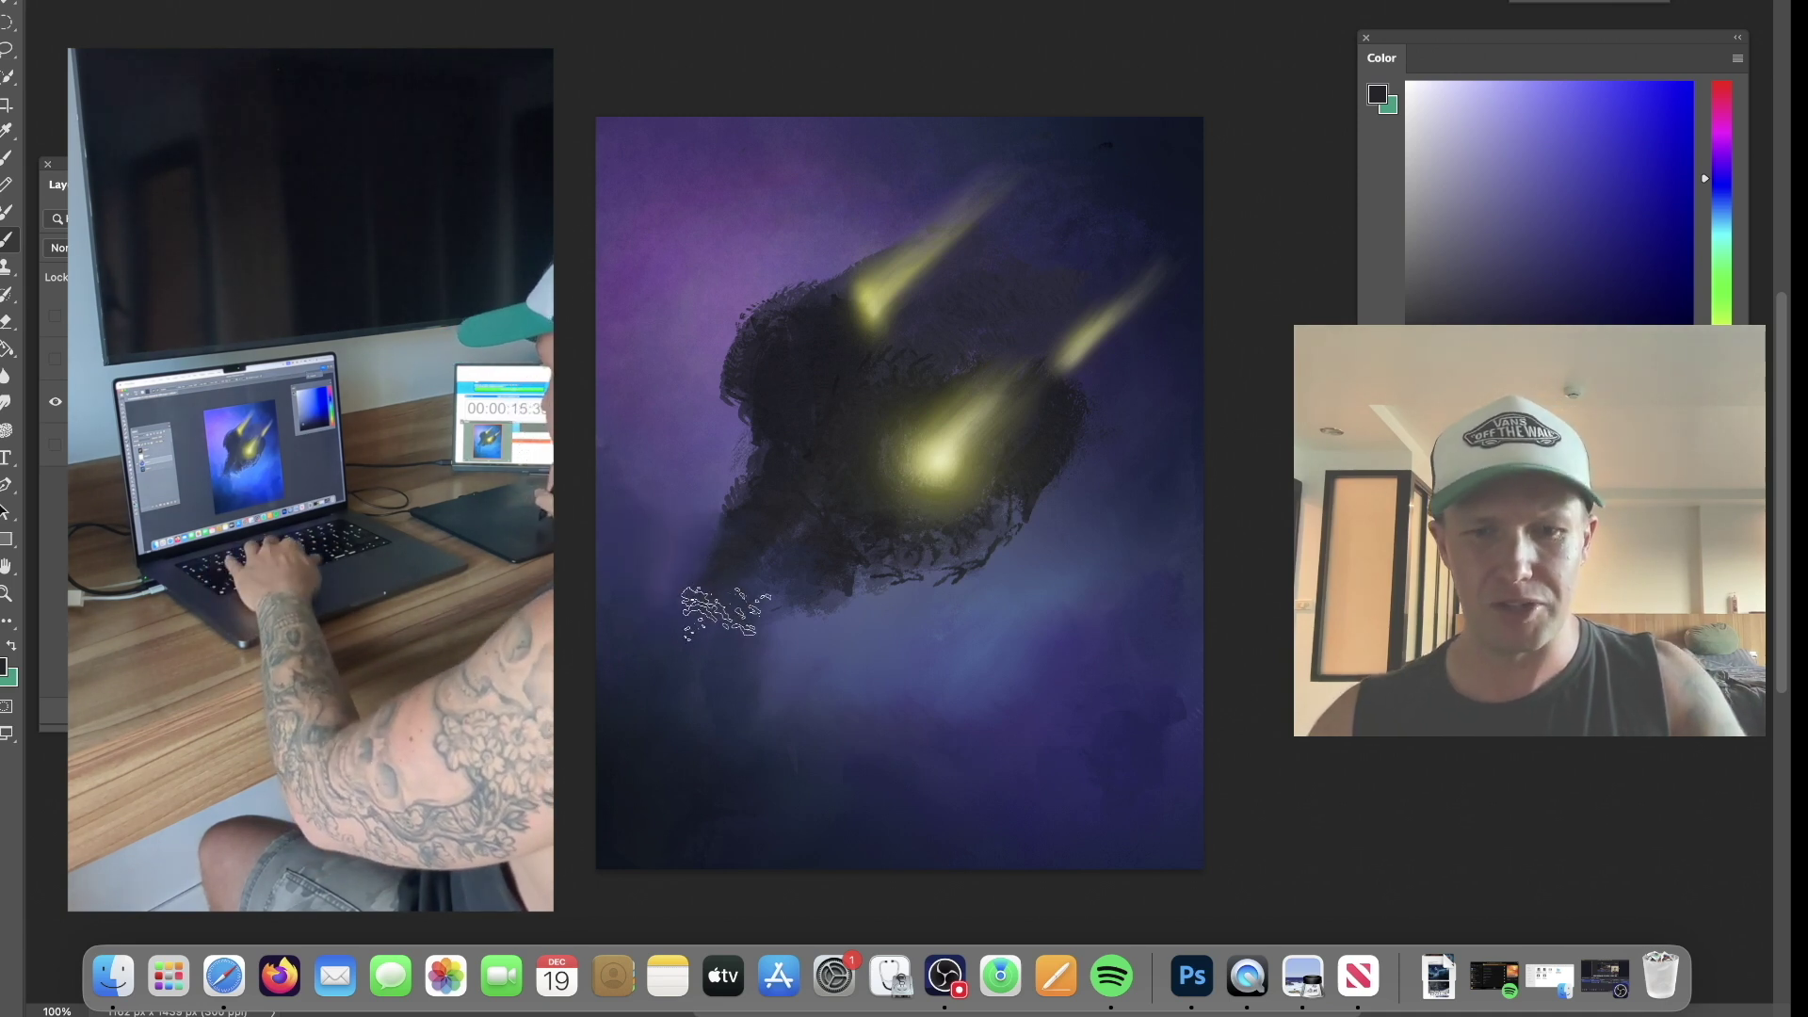
pyautogui.keyDown('alt'); pyautogui.click(807, 471); pyautogui.keyUp('alt')
pyautogui.moveTo(772, 539); pyautogui.dragTo(872, 580)
pyautogui.keyDown('alt'); pyautogui.click(881, 527); pyautogui.keyUp('alt')
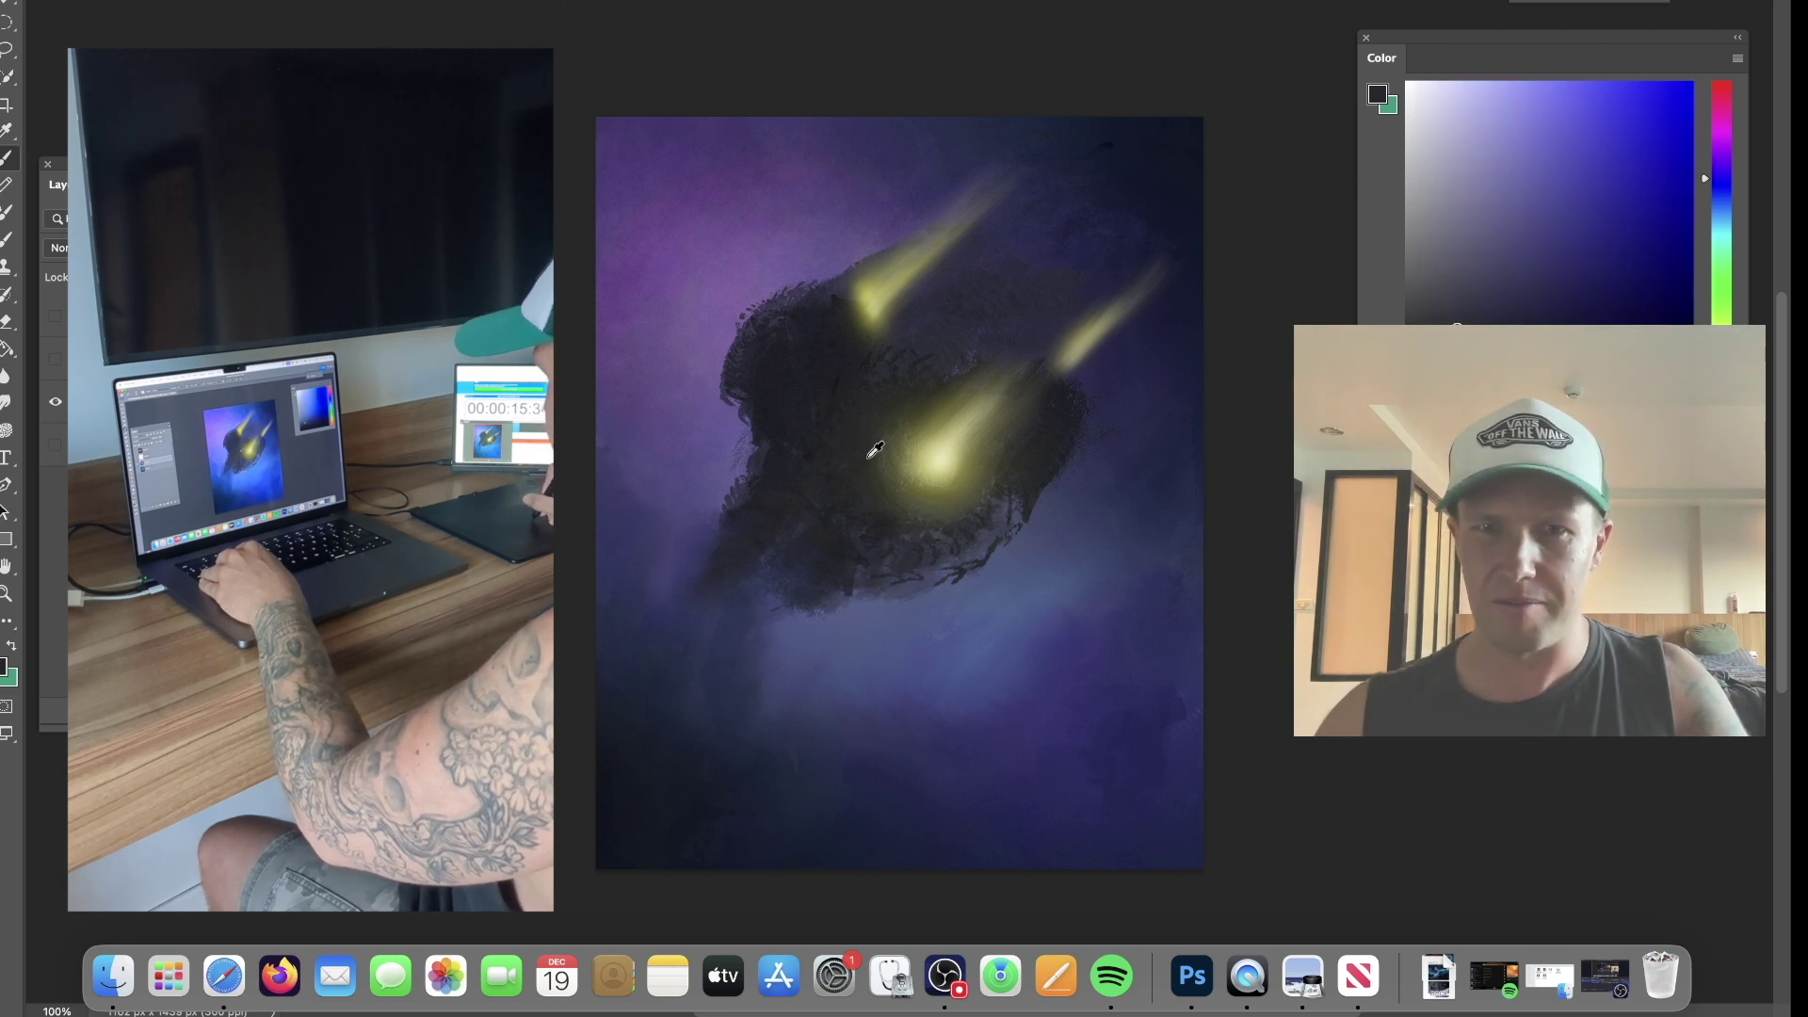
# Sharpen the dark rims around the glowing sockets and build up the head's upper and lower left contours with sampled darks.
pyautogui.keyDown('alt'); pyautogui.click(872, 450); pyautogui.keyUp('alt')
pyautogui.keyDown('alt'); pyautogui.click(819, 358); pyautogui.keyUp('alt')
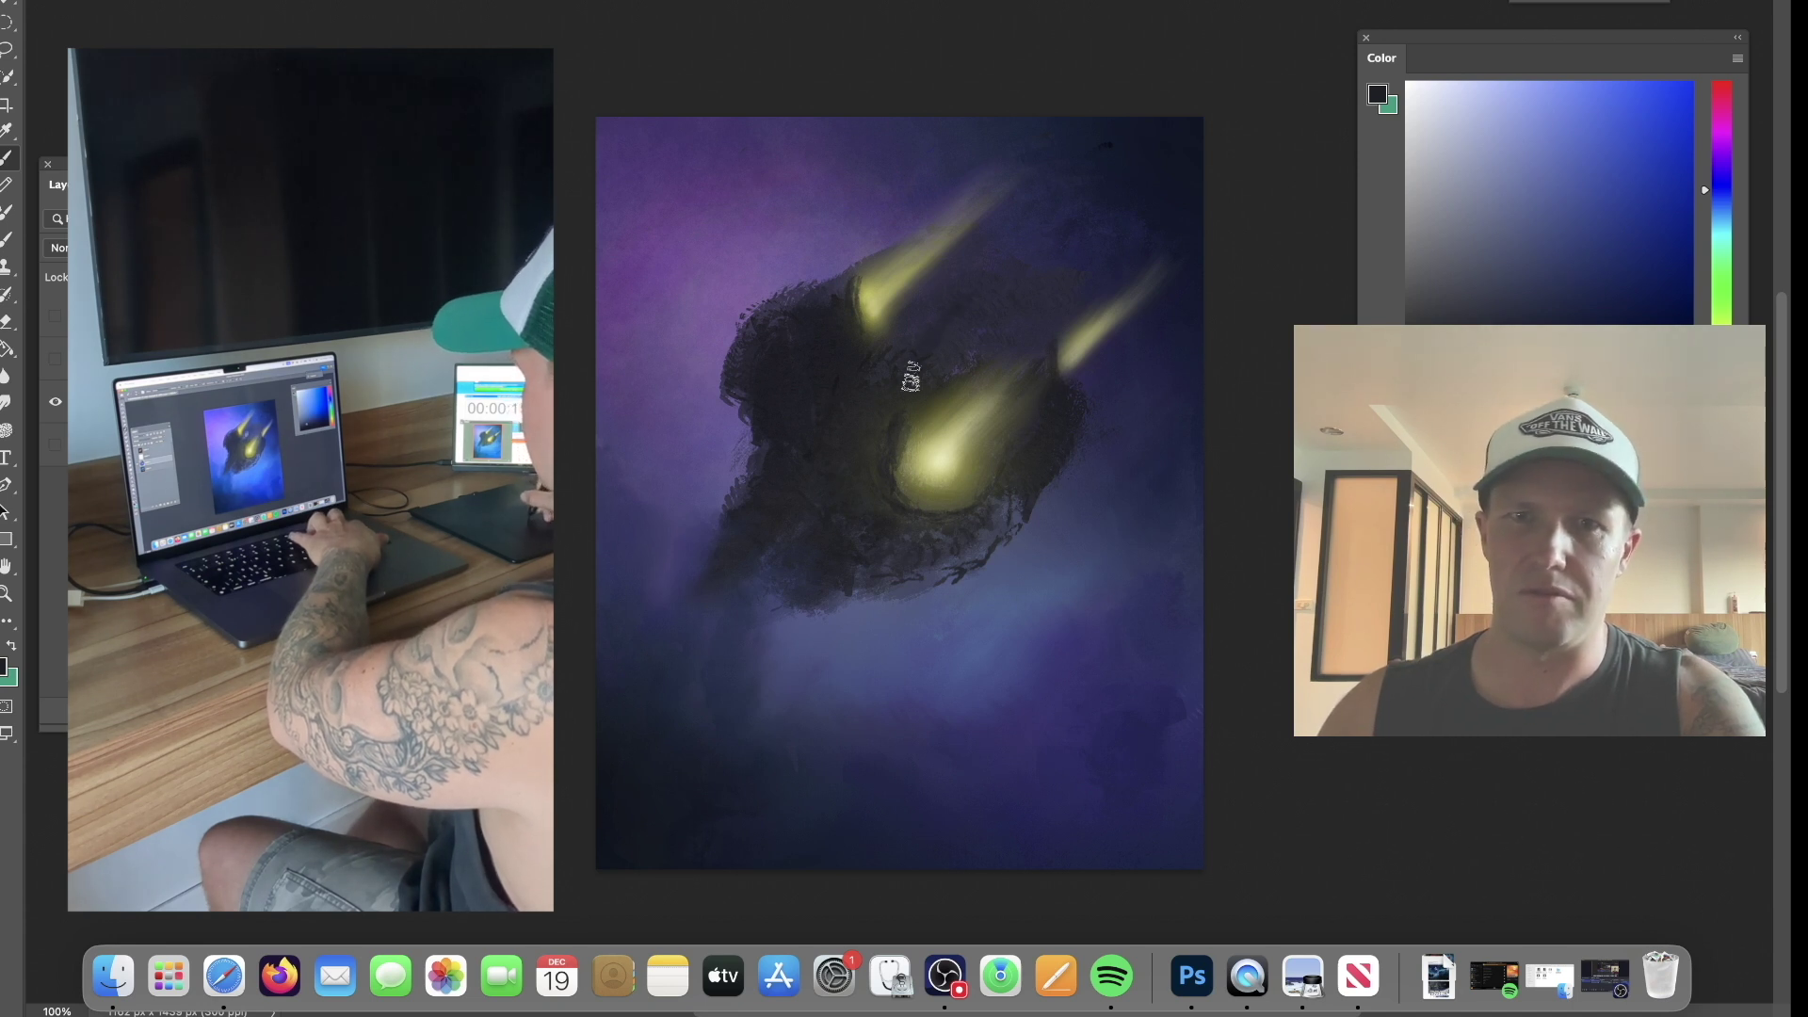
pyautogui.keyDown('alt'); pyautogui.click(820, 302); pyautogui.keyUp('alt')
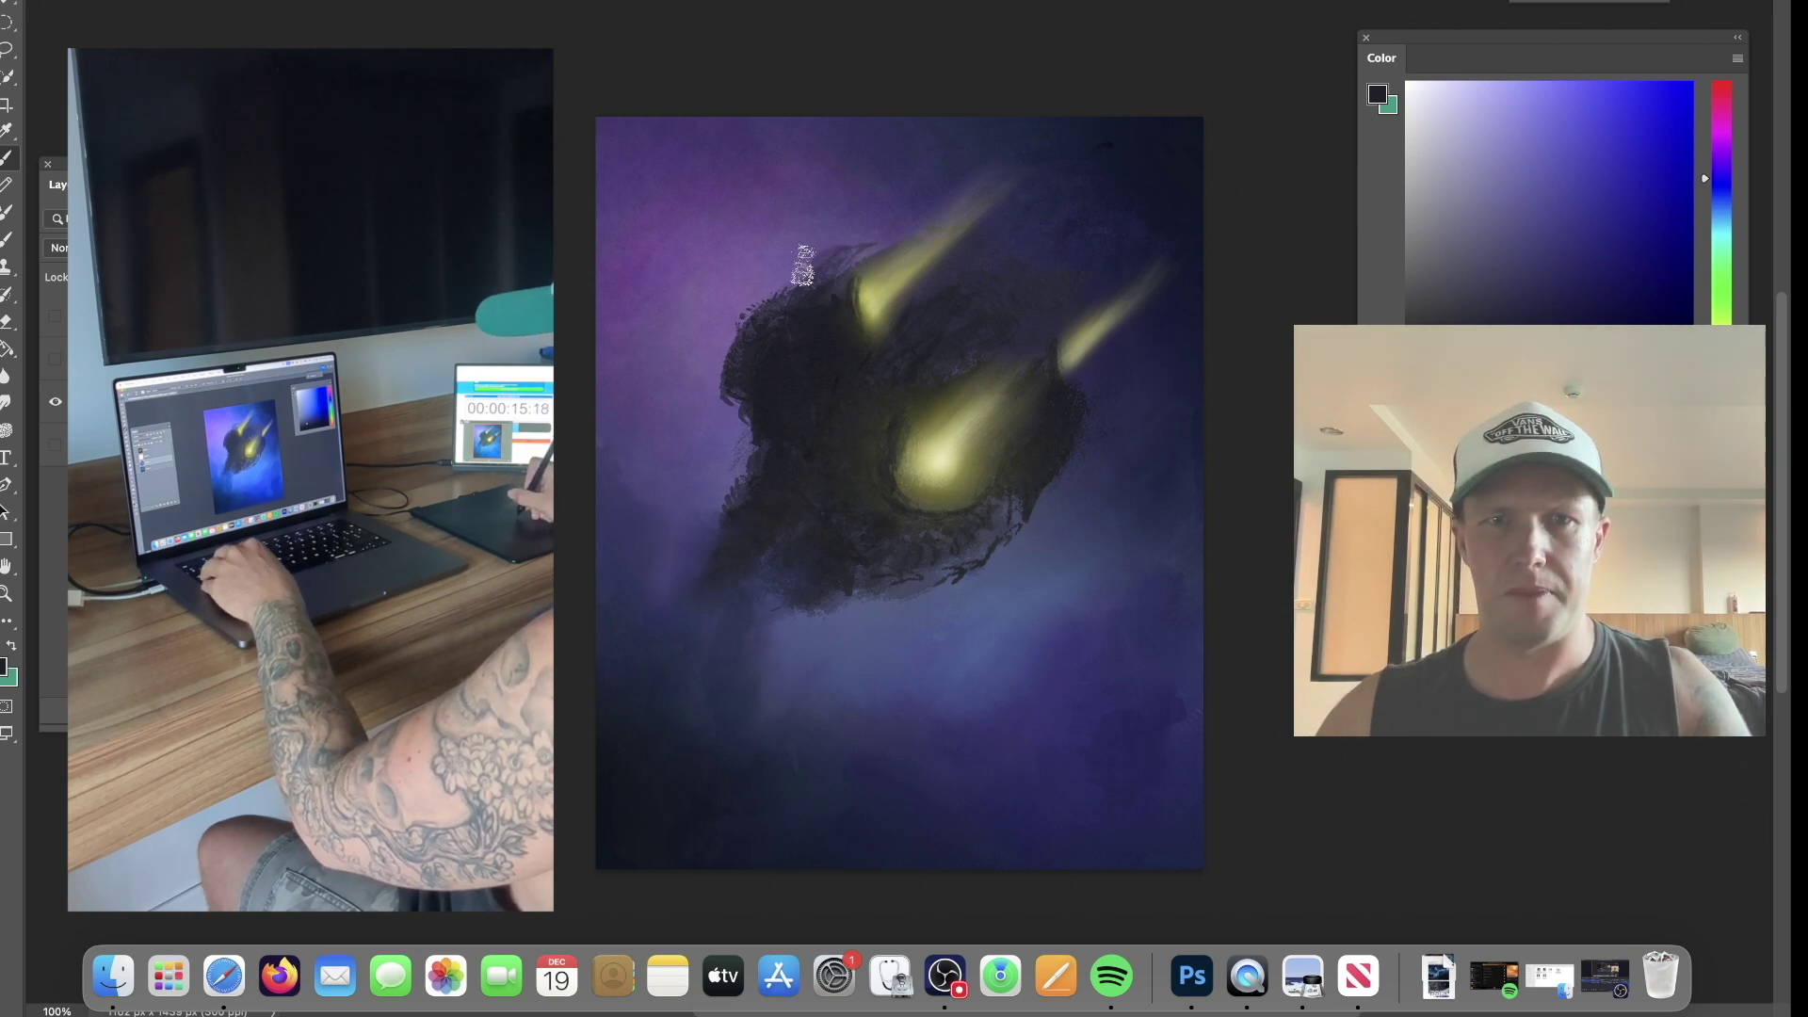
pyautogui.keyDown('alt'); pyautogui.click(800, 274); pyautogui.keyUp('alt')
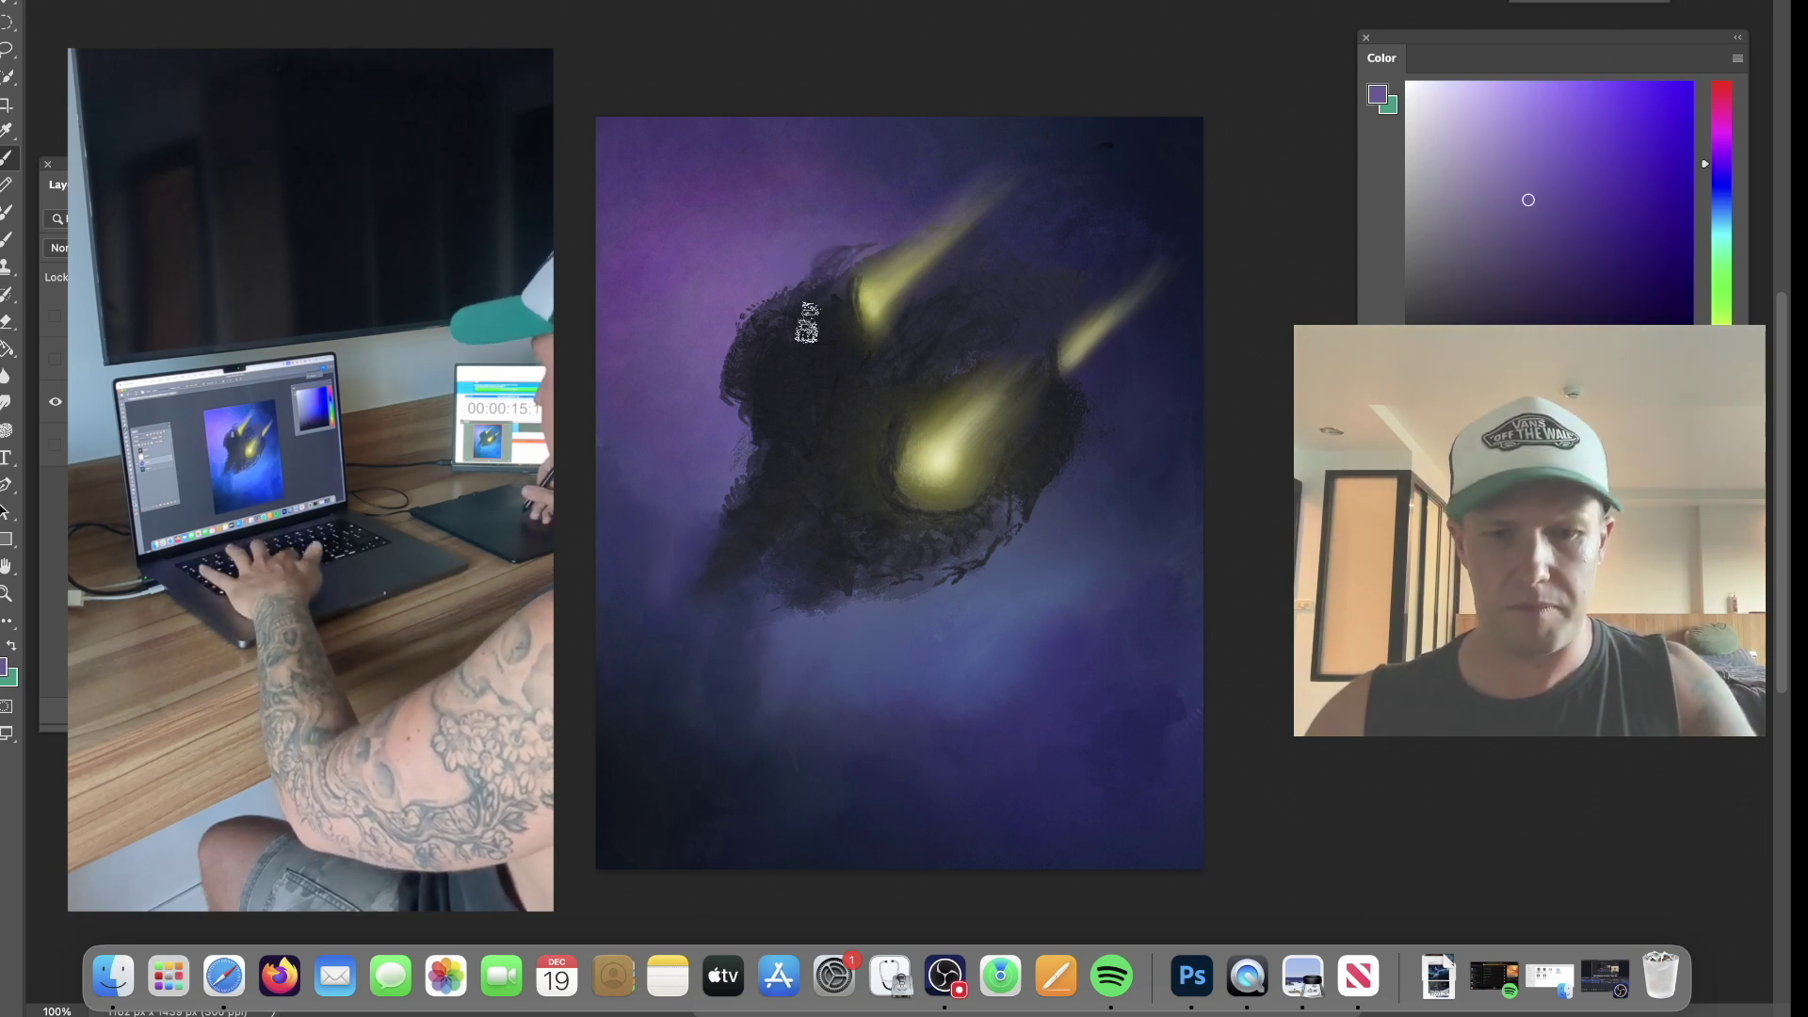
pyautogui.keyDown('alt'); pyautogui.click(770, 336); pyautogui.keyUp('alt')
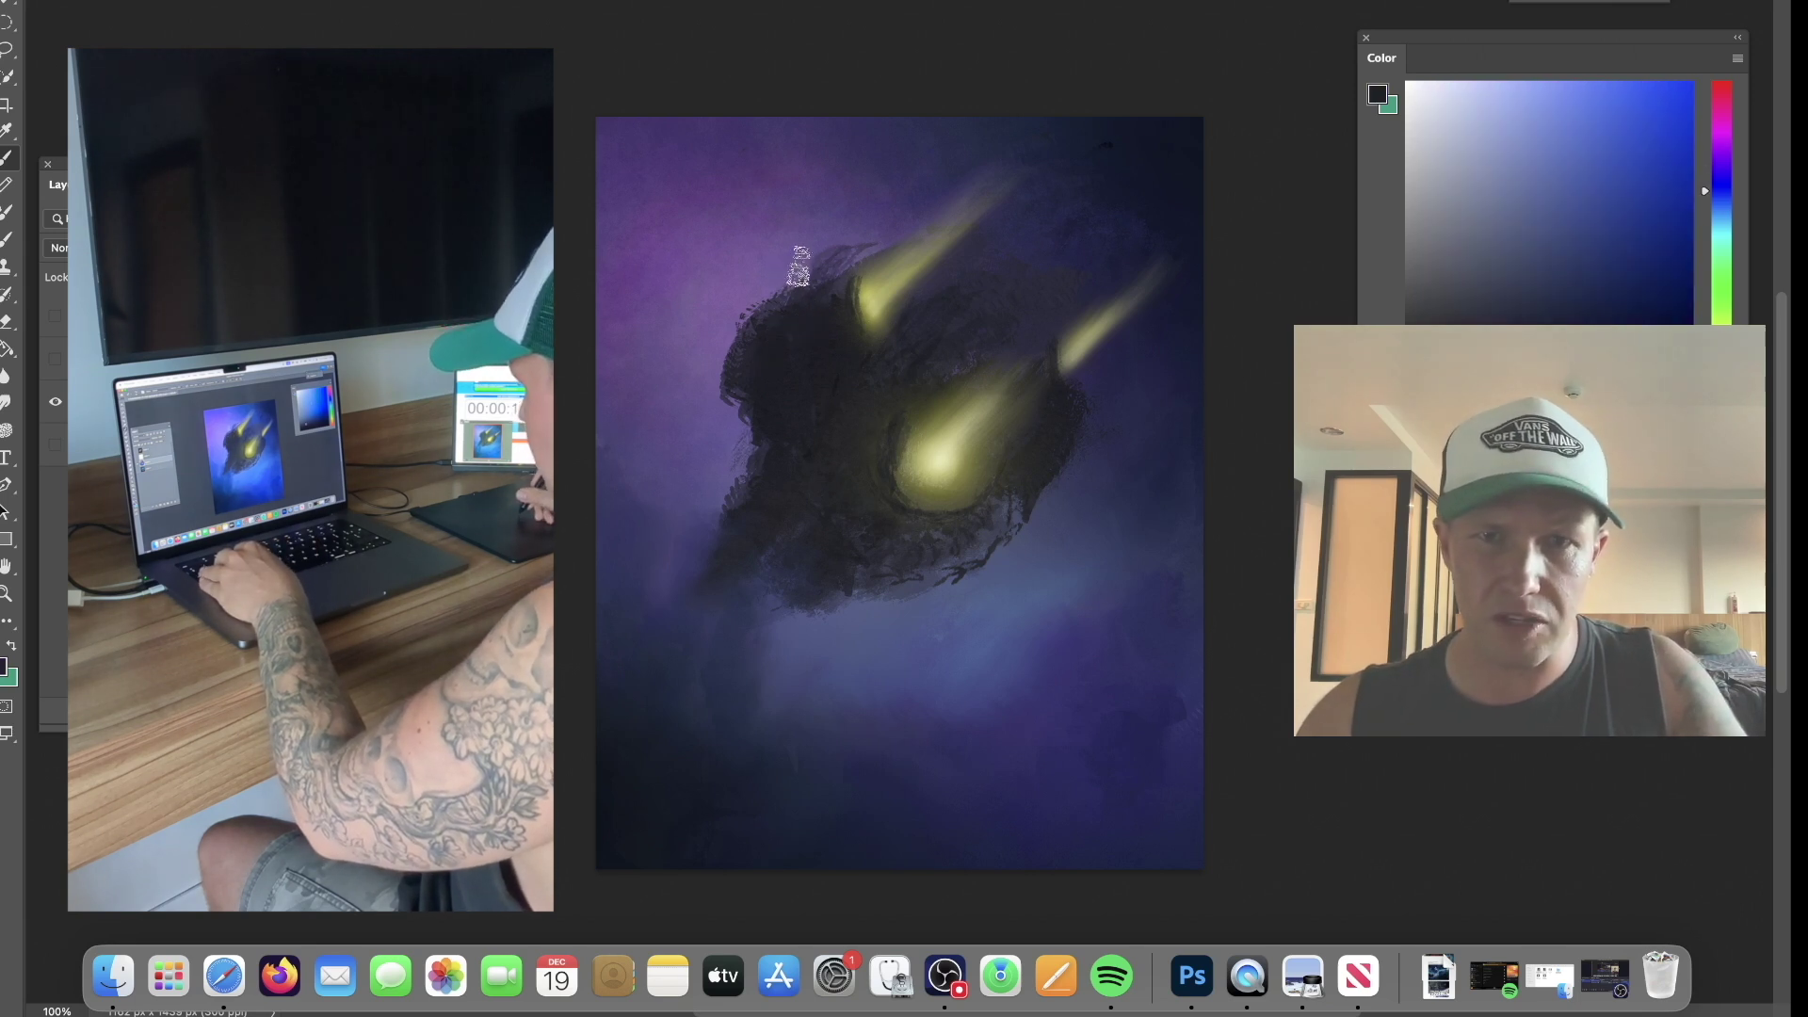
pyautogui.keyDown('alt'); pyautogui.click(831, 525); pyautogui.keyUp('alt')
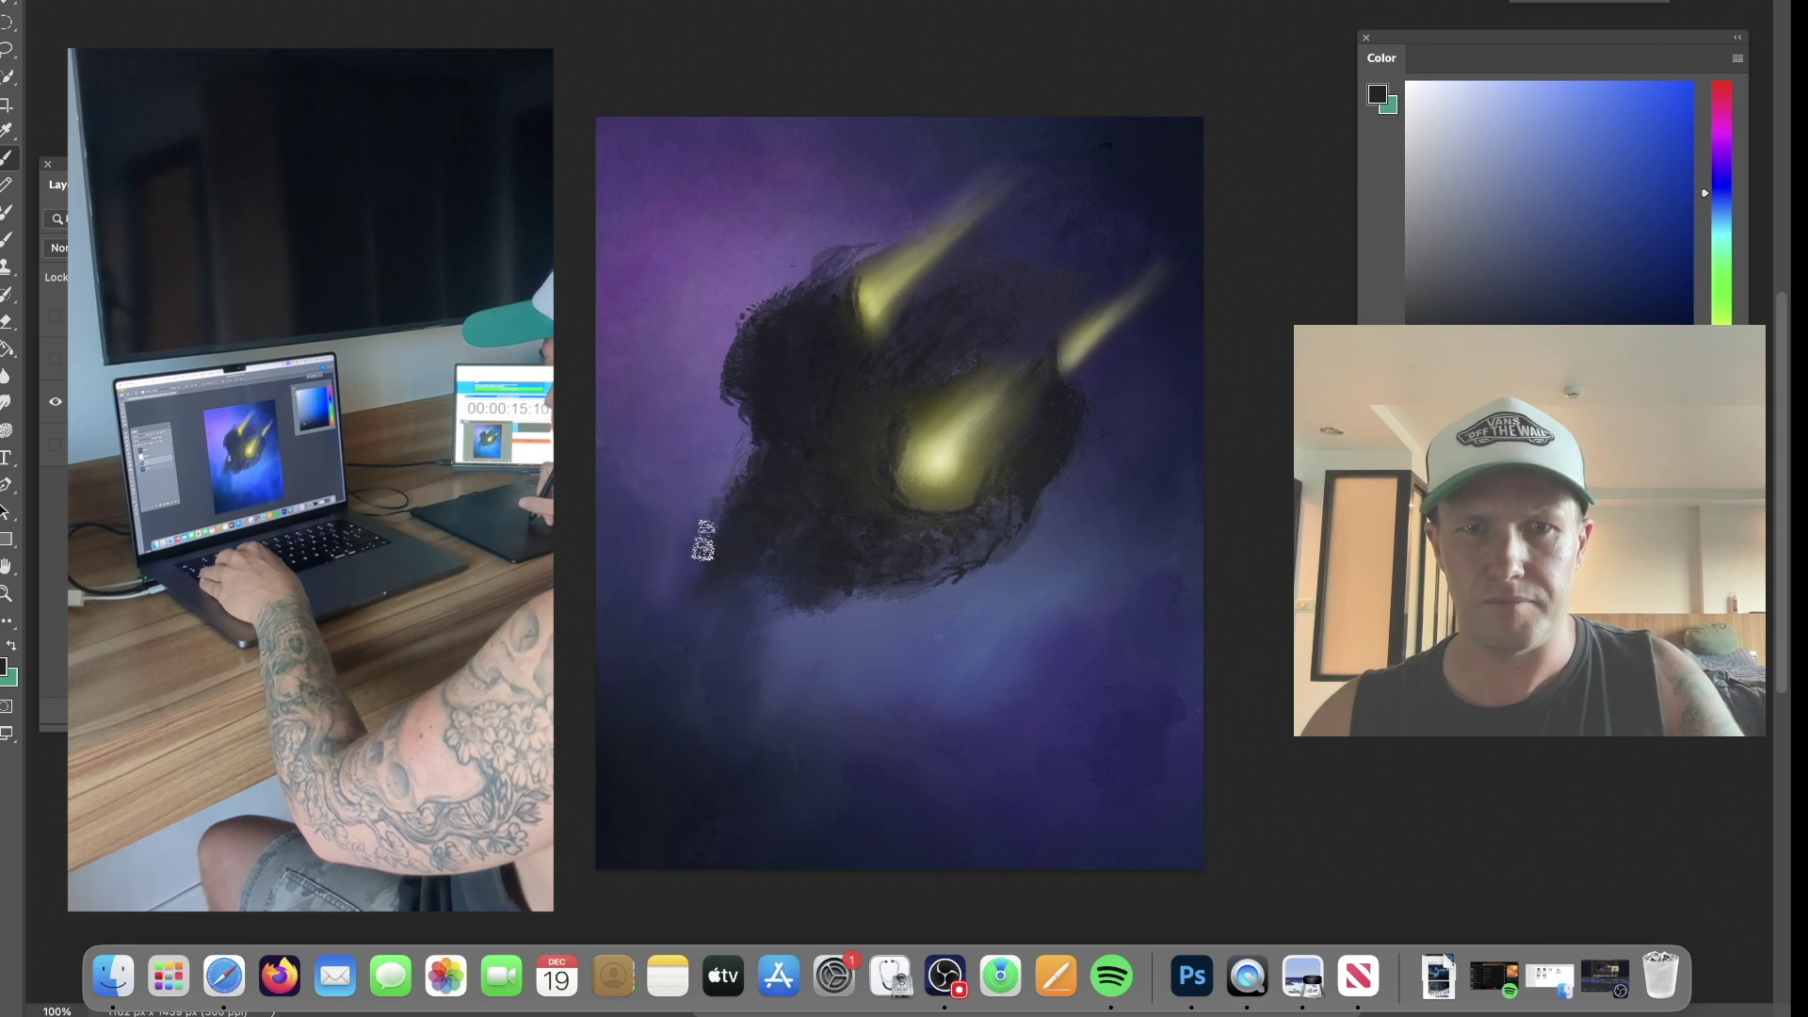
pyautogui.keyDown('alt'); pyautogui.click(731, 490); pyautogui.keyUp('alt')
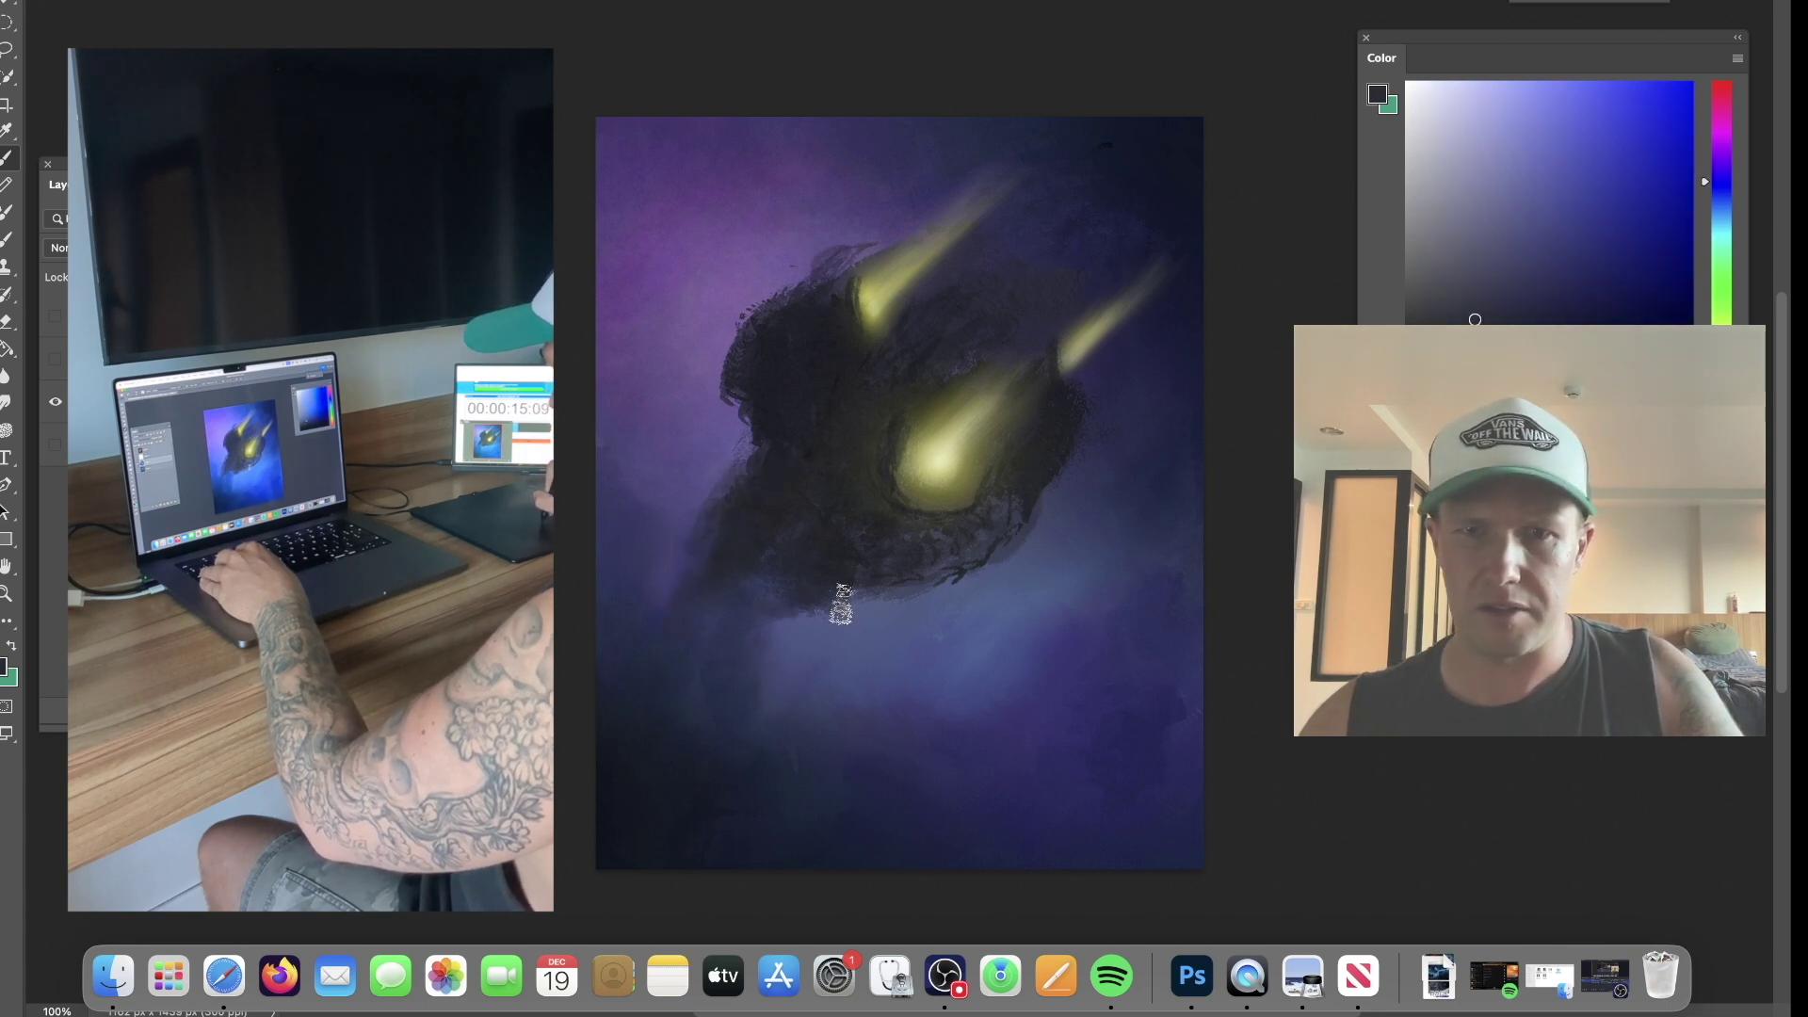
# Stretch the painting slightly wider to the right with Free Transform and flip it horizontally.
pyautogui.press('super+t')
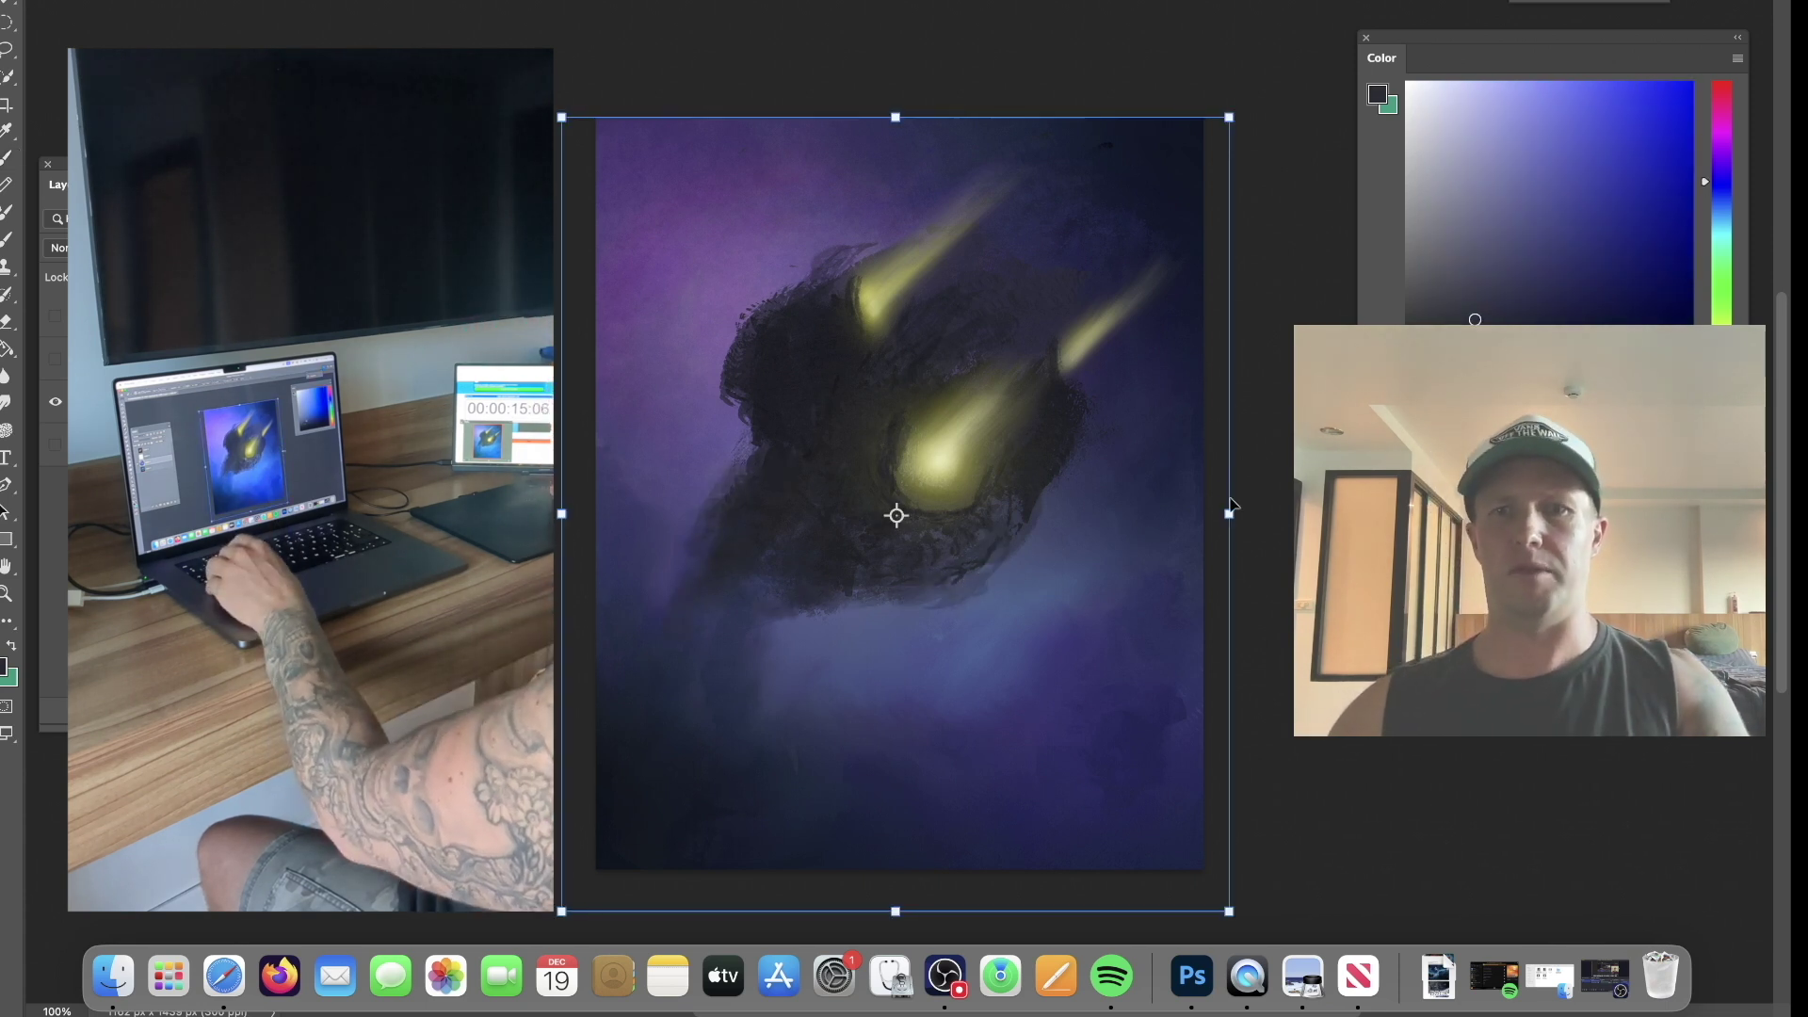
pyautogui.moveTo(1230, 510); pyautogui.dragTo(1240, 504)
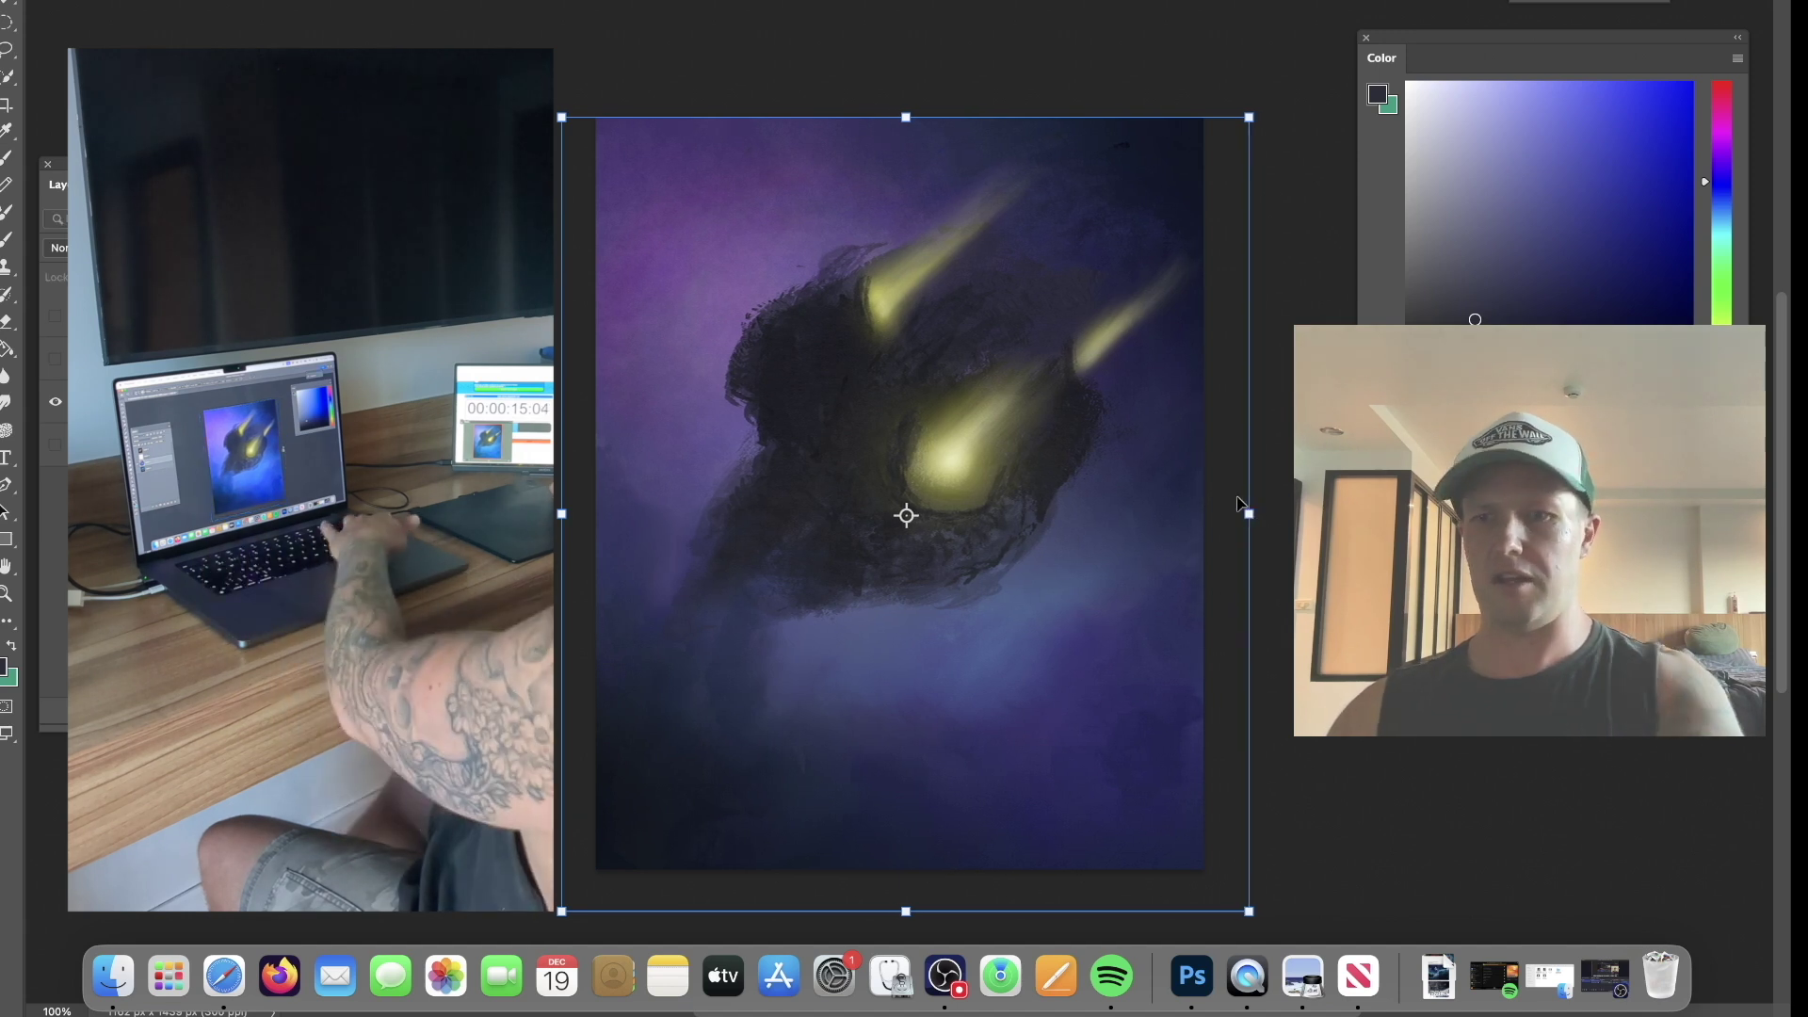
pyautogui.press('Return')
pyautogui.press('super+f')
# Sample dark tones from the flipped head and strengthen its brow and the tapering form at the lower right.
pyautogui.keyDown('alt'); pyautogui.click(1004, 394); pyautogui.keyUp('alt')
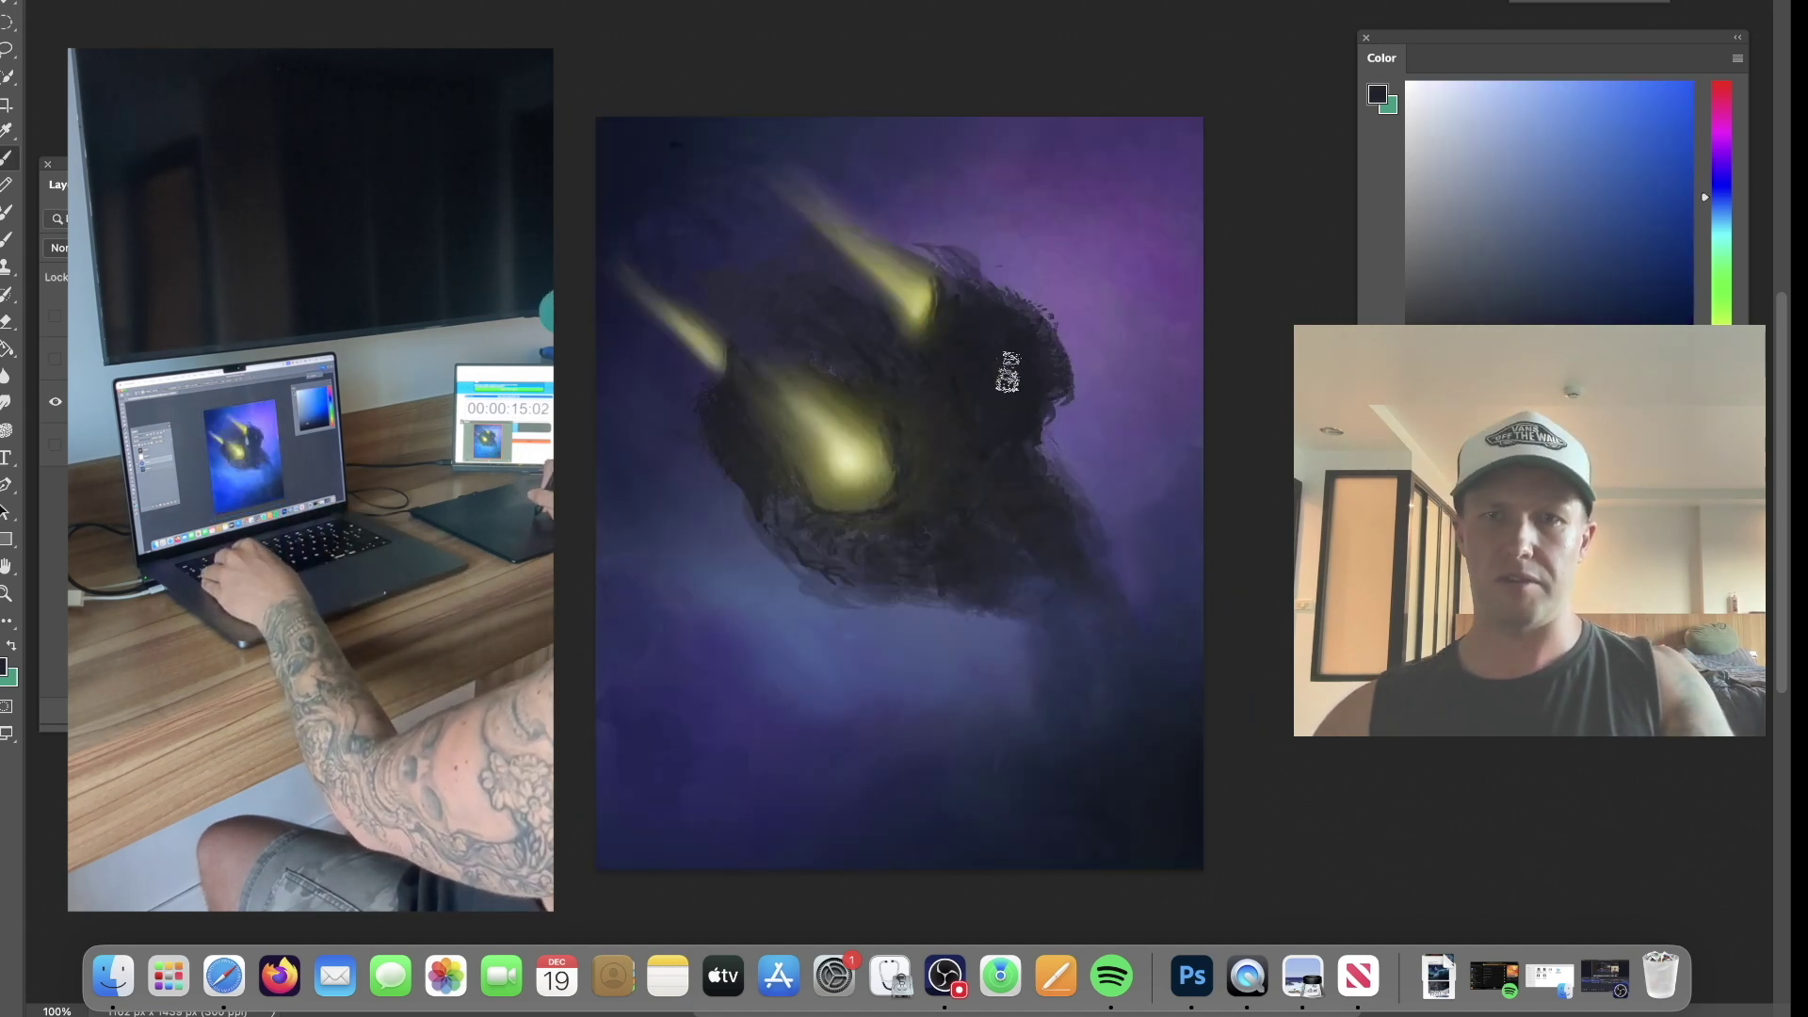
pyautogui.keyDown('alt'); pyautogui.click(793, 256); pyautogui.keyUp('alt')
pyautogui.moveTo(787, 293); pyautogui.dragTo(883, 316)
pyautogui.keyDown('alt'); pyautogui.click(980, 453); pyautogui.keyUp('alt')
pyautogui.moveTo(1029, 450); pyautogui.dragTo(1117, 586)
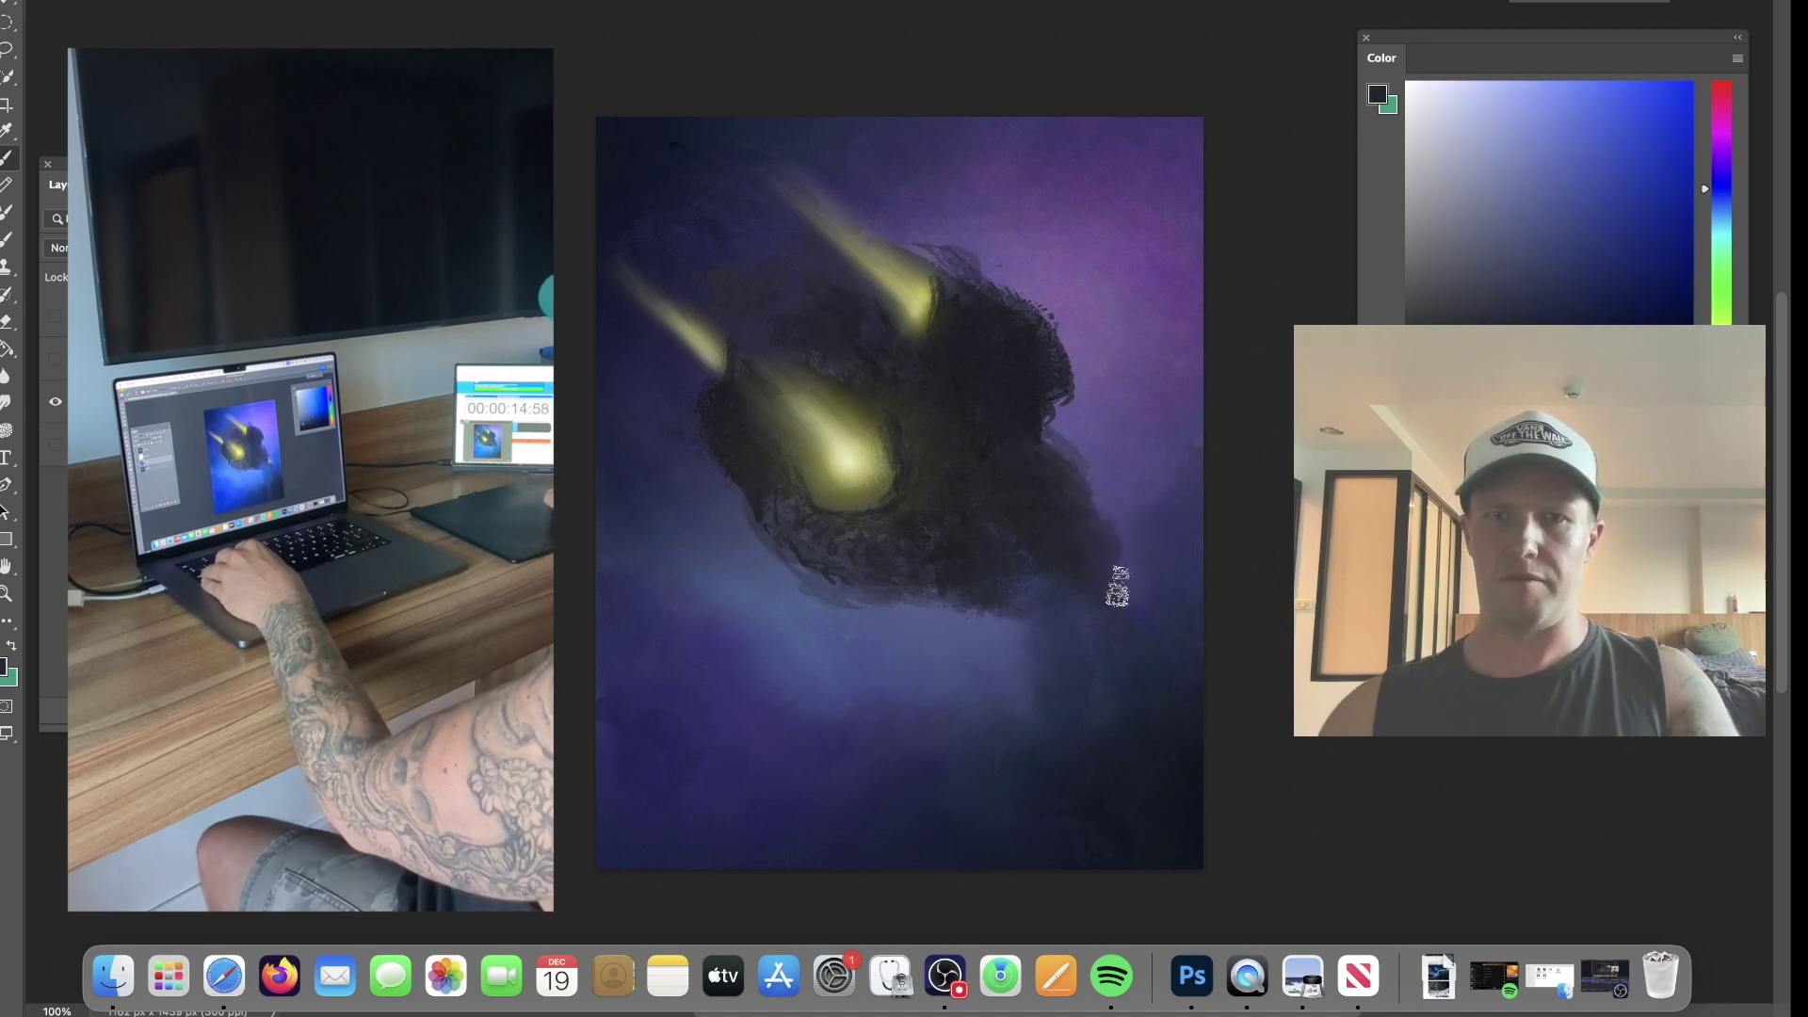
# Sample a mid blue and reshape the head's underside with the Smudge tool, pushing background color into its lower edge.
pyautogui.keyDown('alt'); pyautogui.click(1003, 567); pyautogui.keyUp('alt')
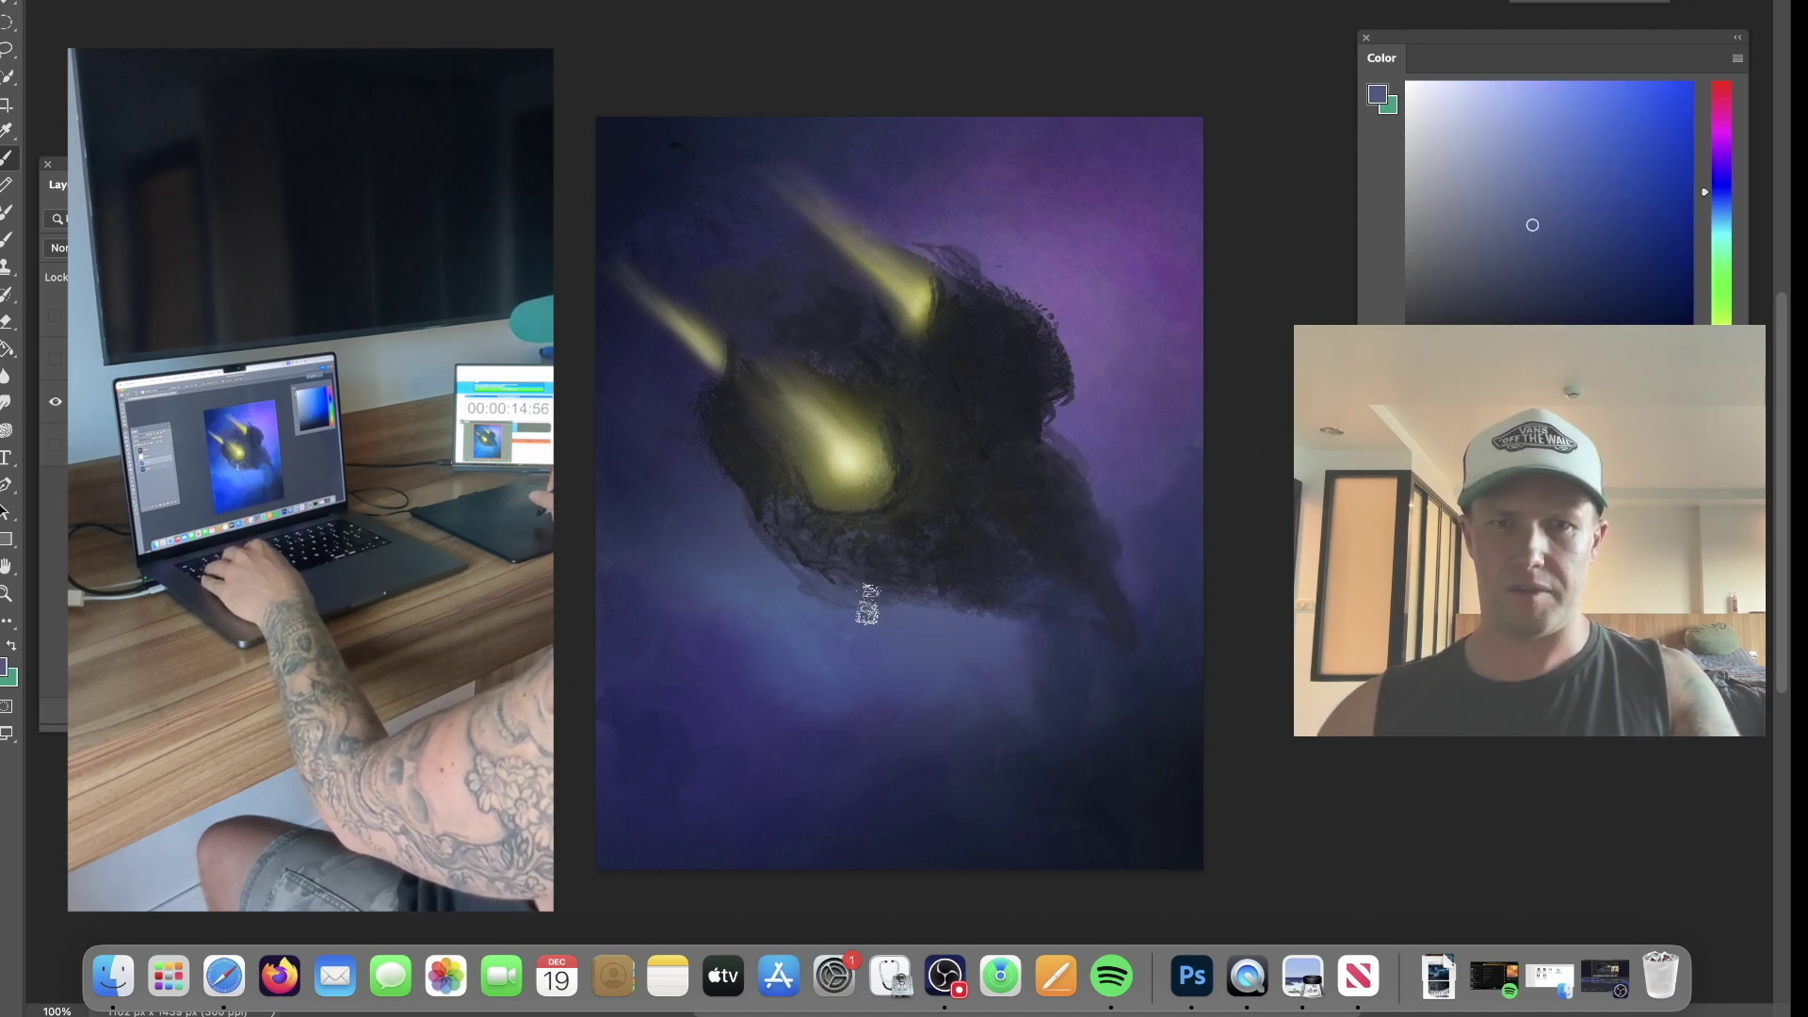
pyautogui.rightClick(784, 528)
pyautogui.moveTo(1093, 617); pyautogui.dragTo(819, 585)
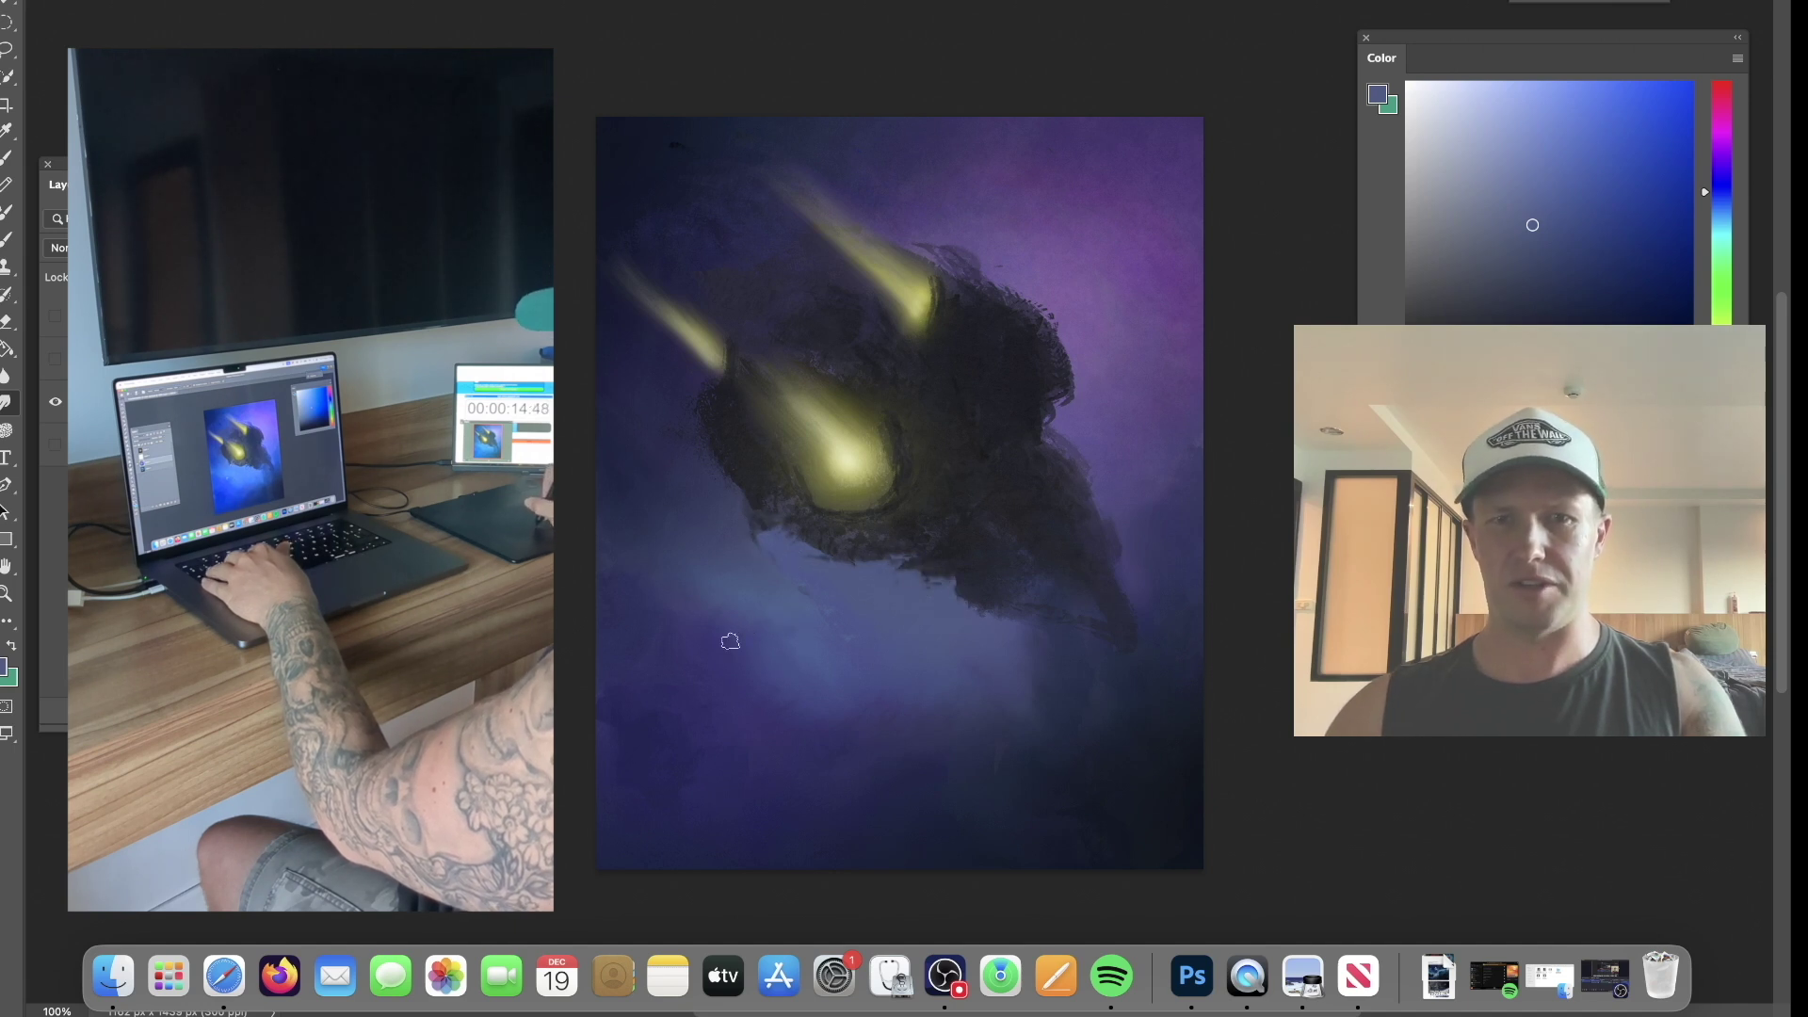
# Lengthen the two upper yellow trails to the canvas edge and smear the top of the dark head with the Mixer Brush.
pyautogui.press('b')
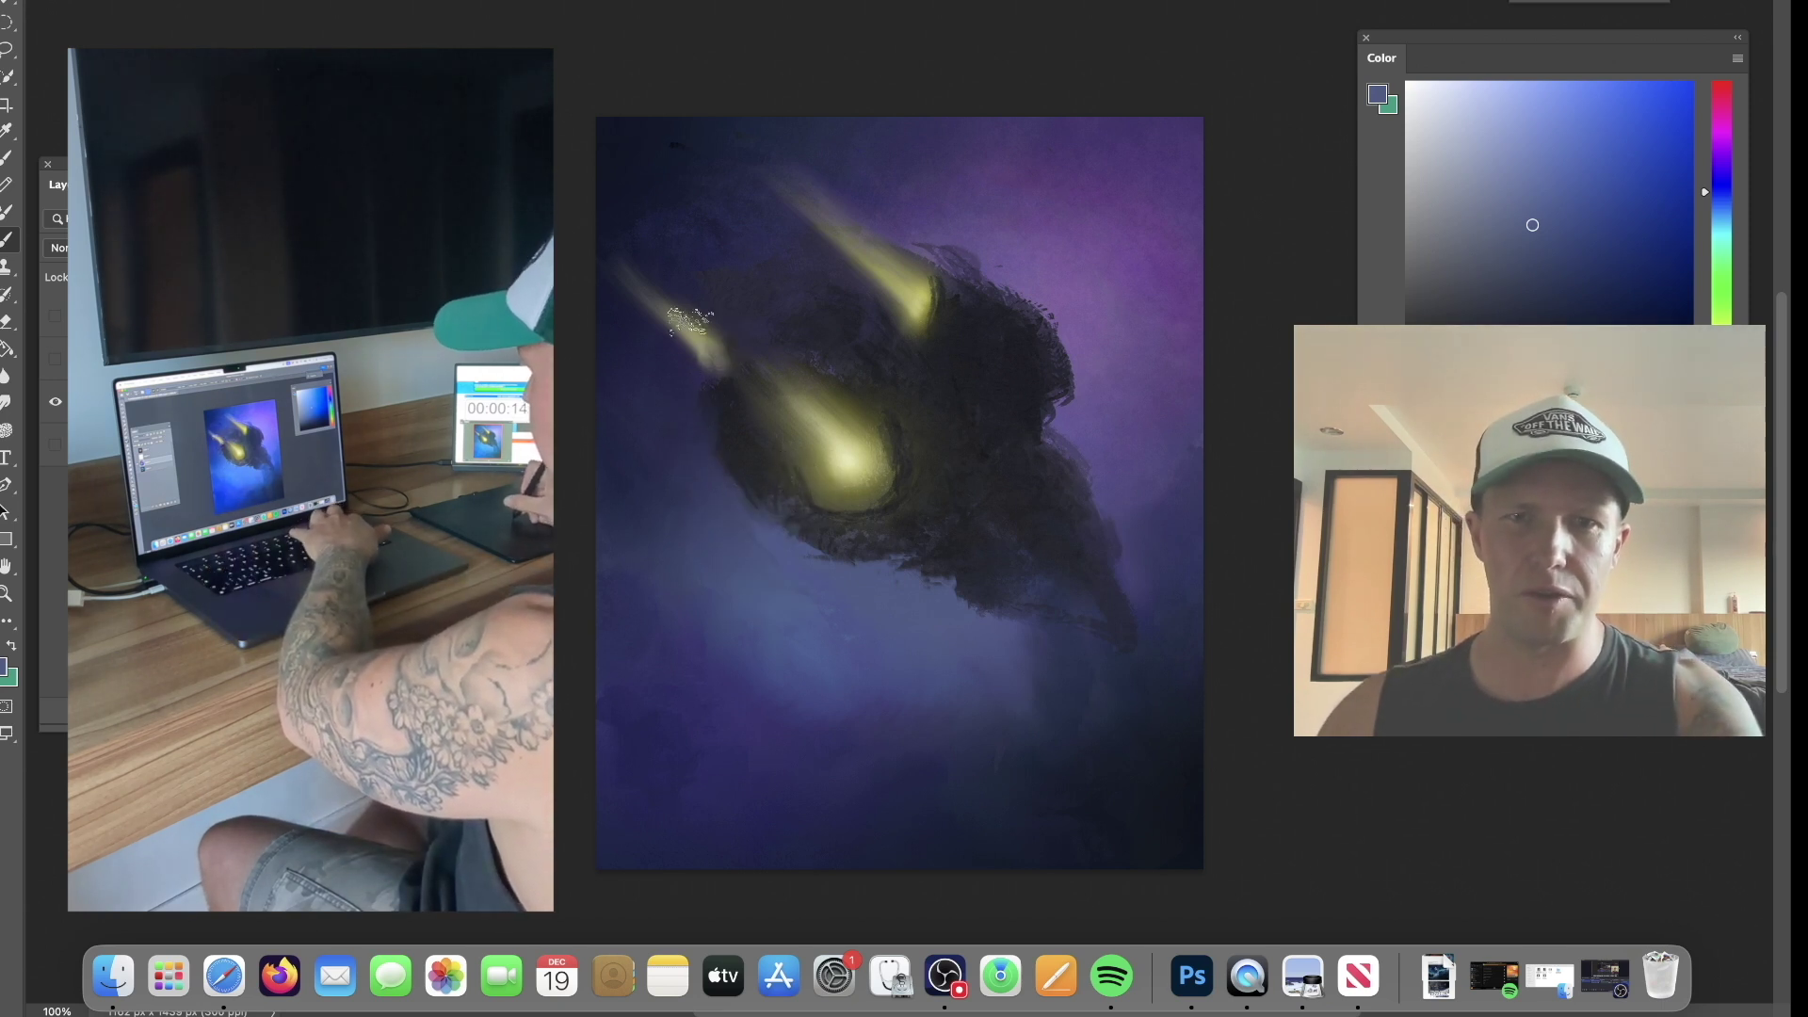
pyautogui.moveTo(626, 273); pyautogui.dragTo(567, 218)
pyautogui.moveTo(826, 237); pyautogui.dragTo(634, 125)
pyautogui.moveTo(778, 190); pyautogui.dragTo(562, 94)
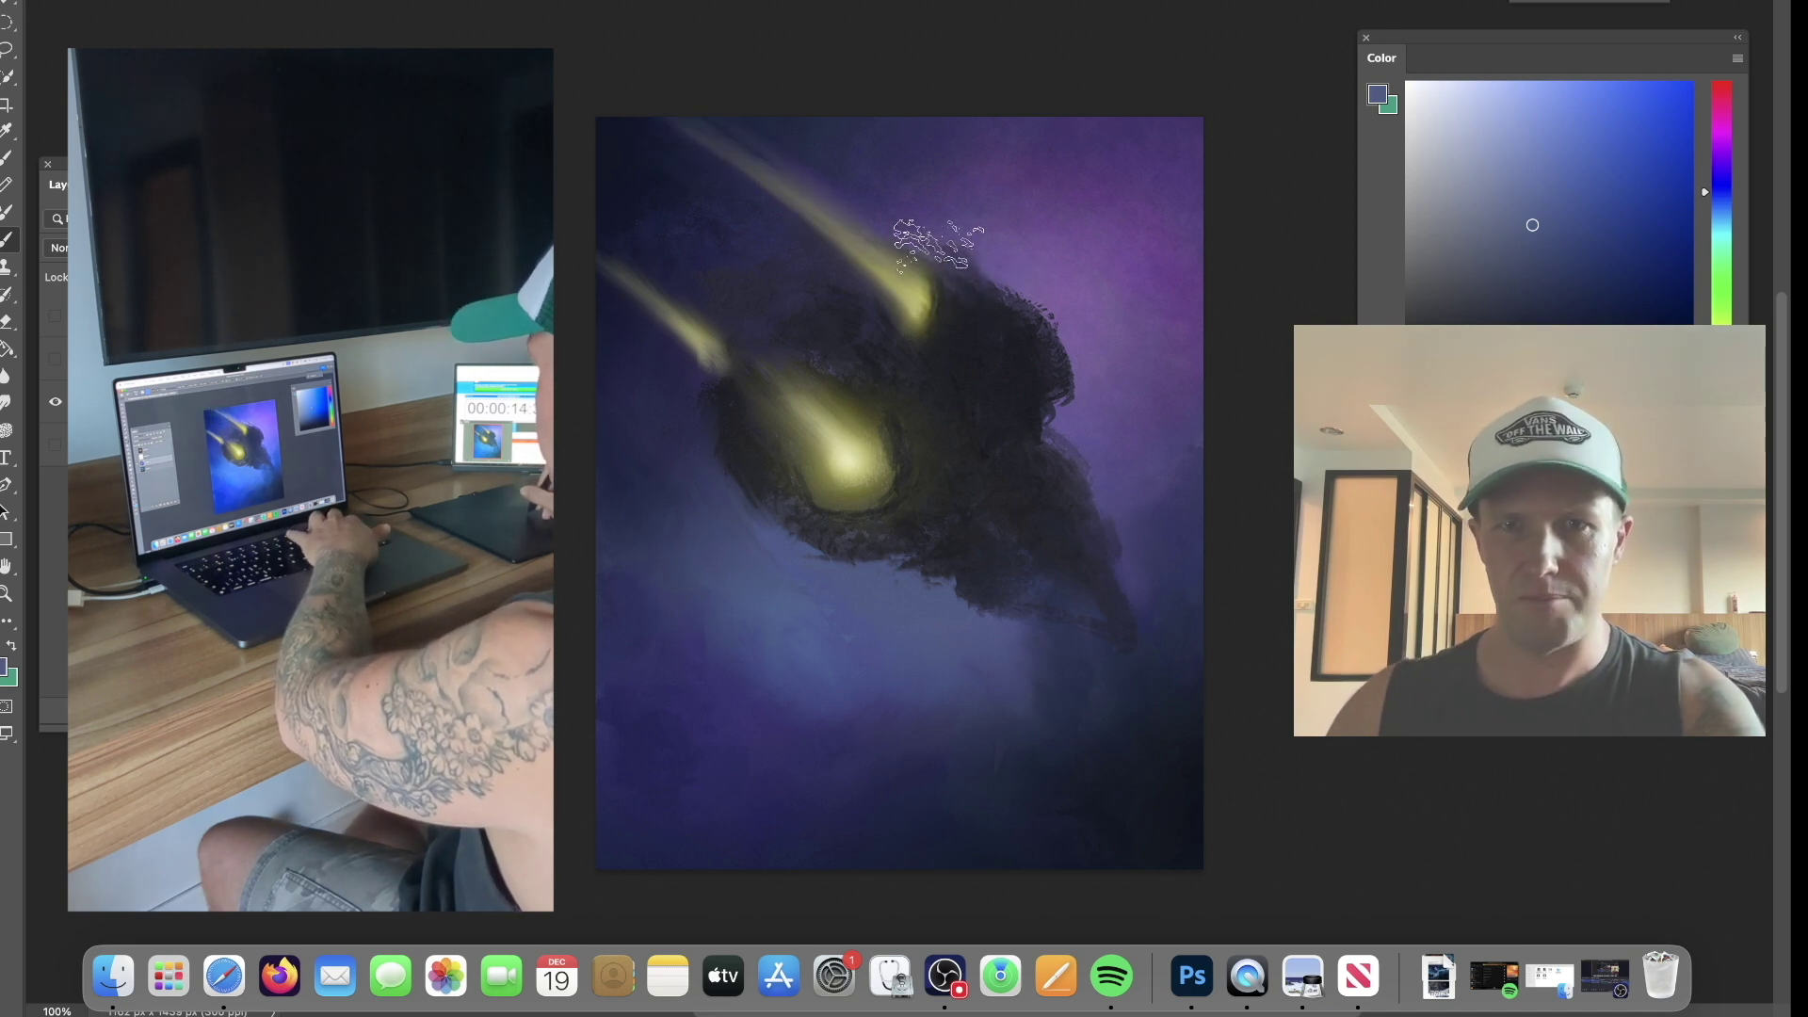
pyautogui.moveTo(1007, 310)
pyautogui.mouseDown()
pyautogui.moveTo(1022, 266)
pyautogui.moveTo(971, 285)
pyautogui.moveTo(987, 311)
pyautogui.moveTo(987, 273)
pyautogui.moveTo(905, 260)
pyautogui.mouseUp()
# Smudge the head's lower edge and a dark cloud shape beneath it, and flip the painting horizontally again.
pyautogui.press('r')
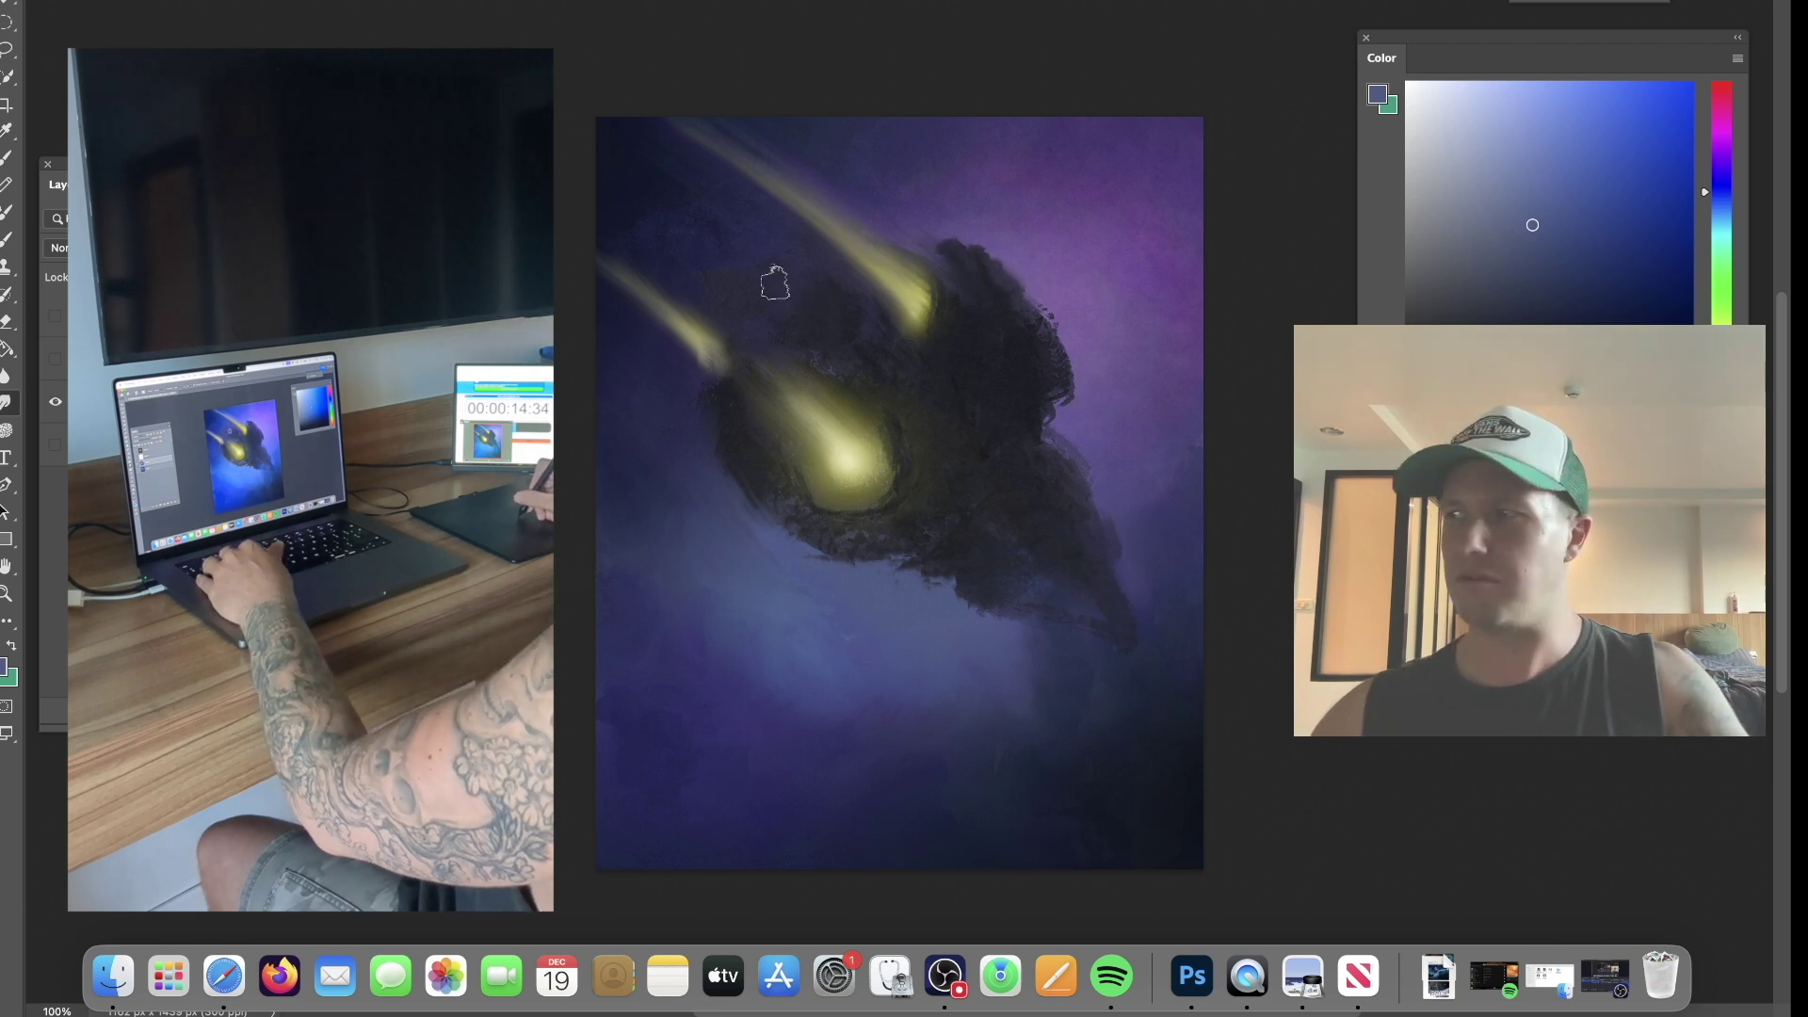
pyautogui.moveTo(1015, 562); pyautogui.dragTo(1022, 574)
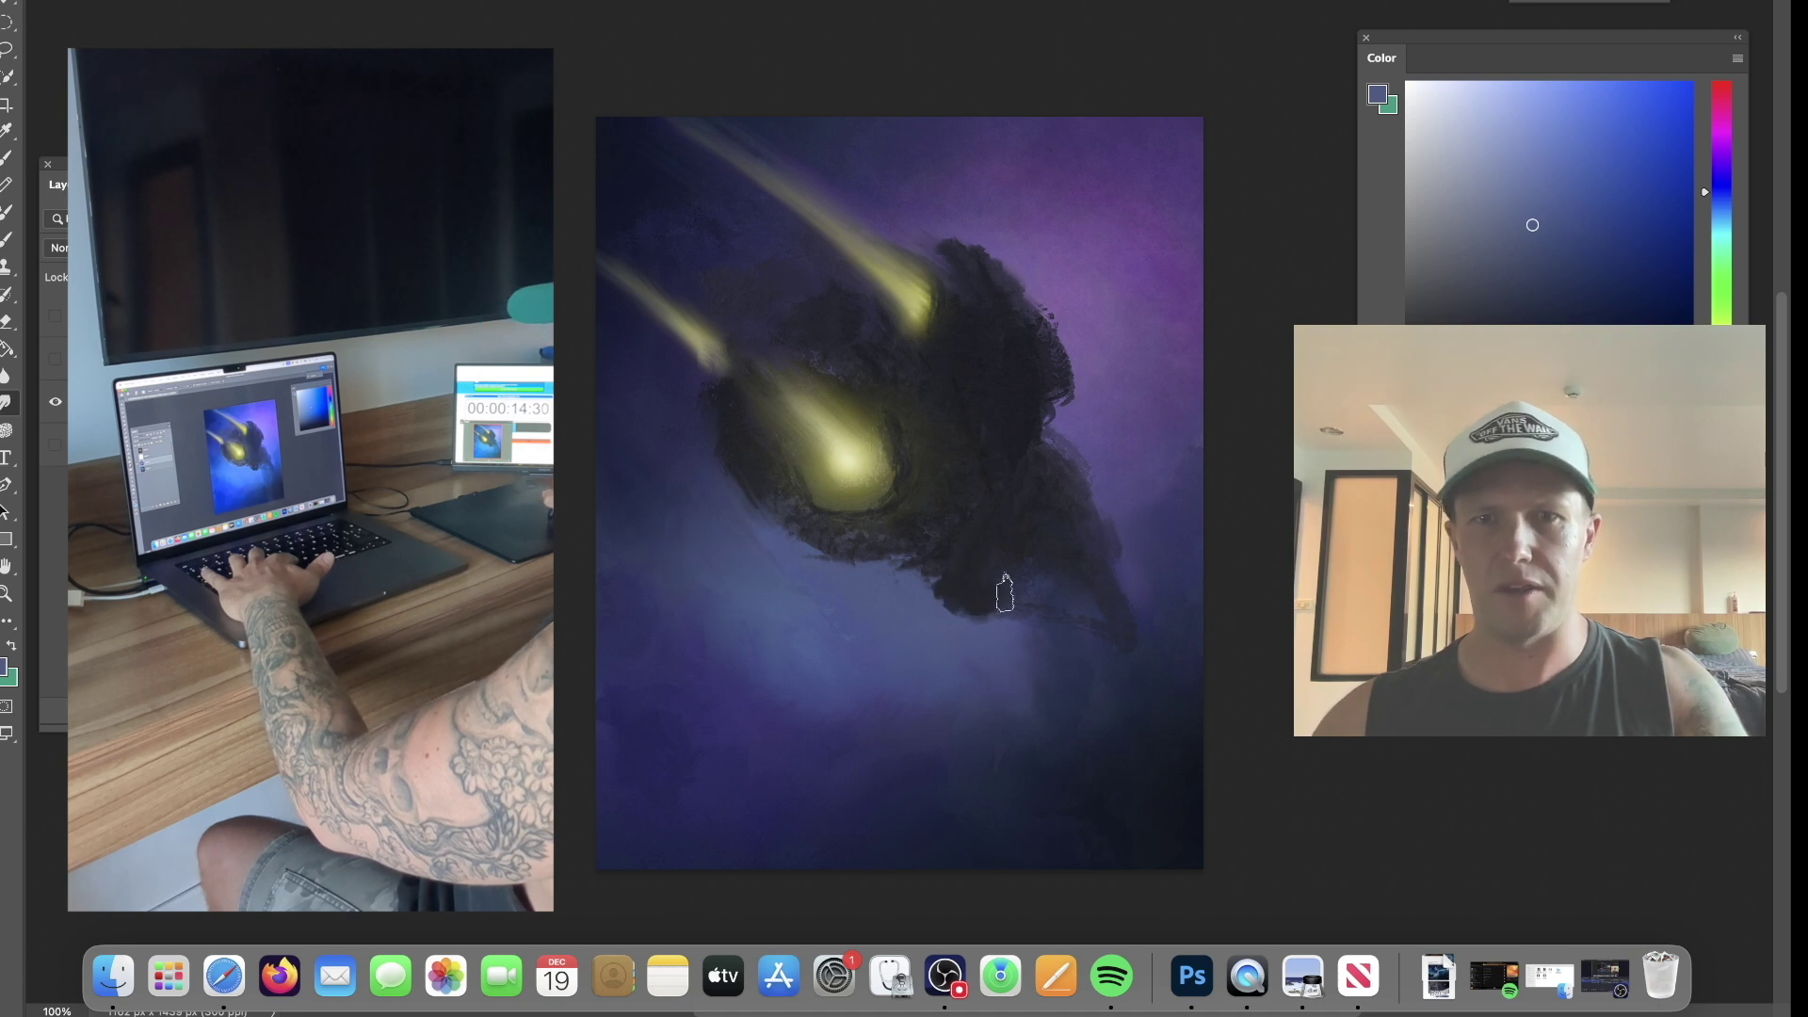
pyautogui.moveTo(908, 766)
pyautogui.mouseDown()
pyautogui.moveTo(856, 700)
pyautogui.moveTo(796, 707)
pyautogui.moveTo(855, 676)
pyautogui.mouseUp()
pyautogui.press('super+f')
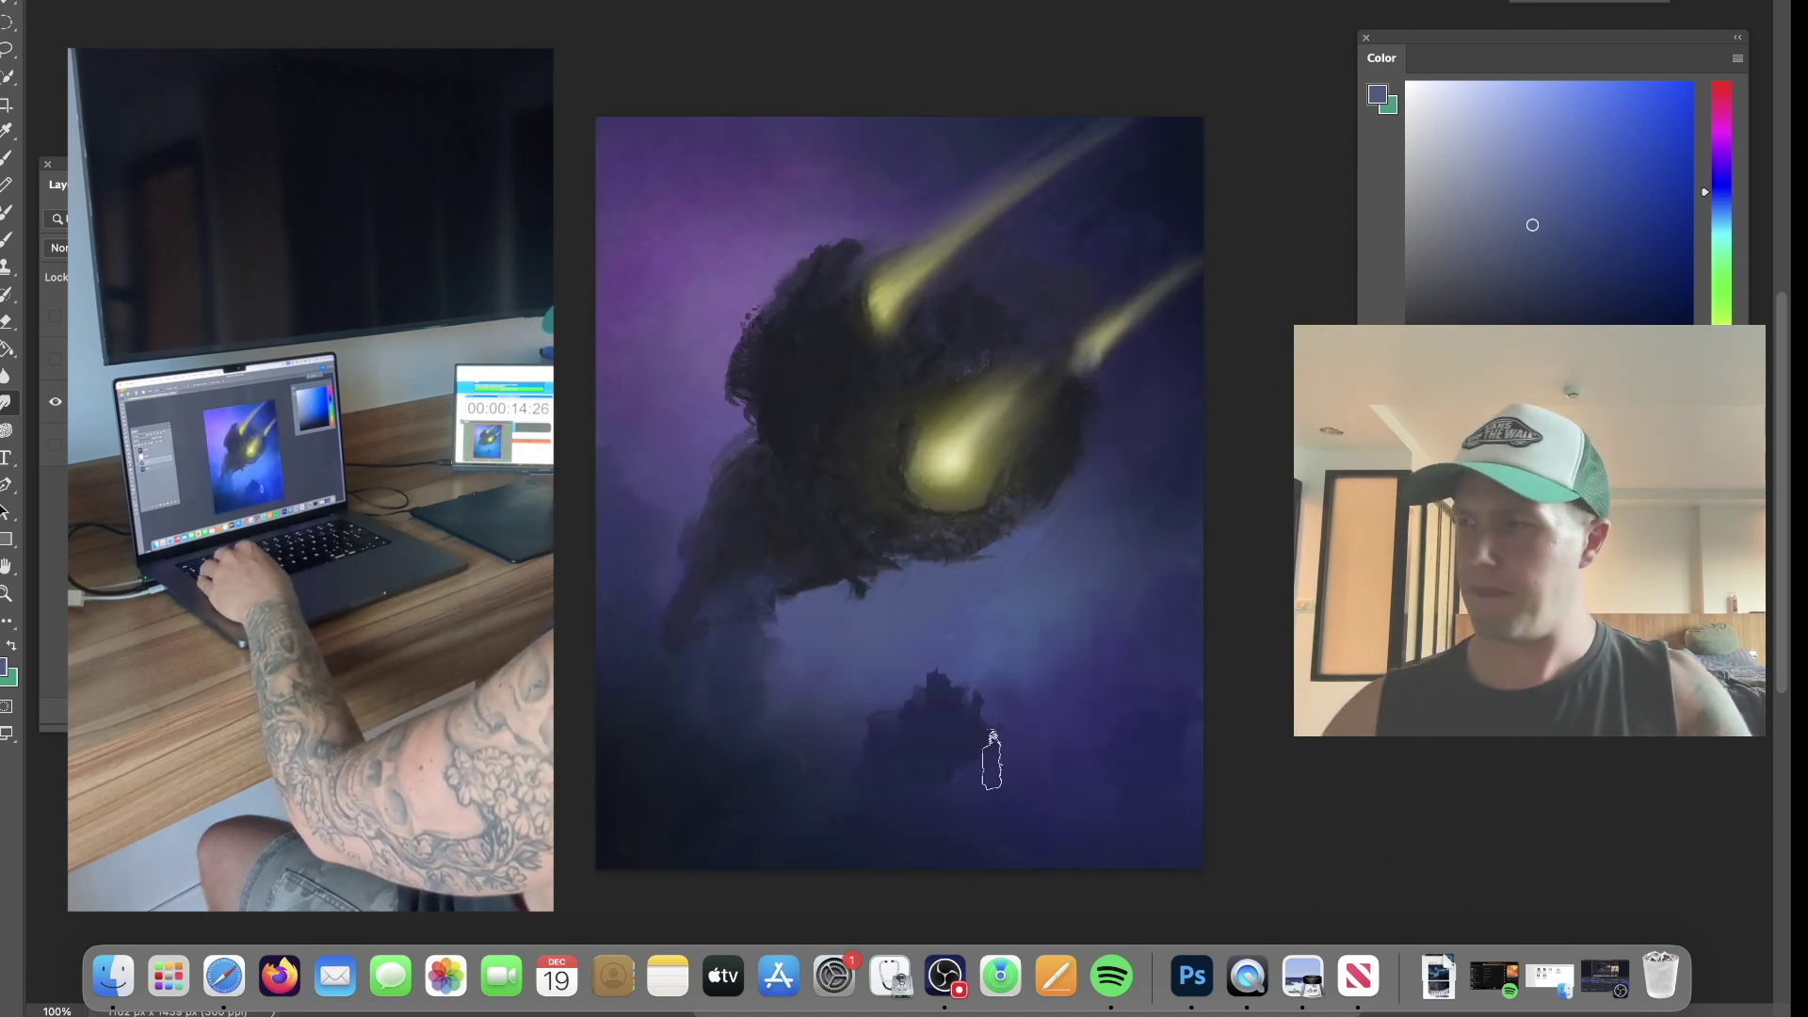
# Smudge dark cloud shapes across the lower left of the canvas and streak the lower clouds diagonally with the Mixer Brush.
pyautogui.moveTo(760, 743)
pyautogui.mouseDown()
pyautogui.moveTo(799, 715)
pyautogui.moveTo(748, 717)
pyautogui.moveTo(774, 687)
pyautogui.moveTo(827, 782)
pyautogui.moveTo(853, 729)
pyautogui.moveTo(845, 754)
pyautogui.moveTo(906, 775)
pyautogui.moveTo(825, 824)
pyautogui.moveTo(876, 836)
pyautogui.mouseUp()
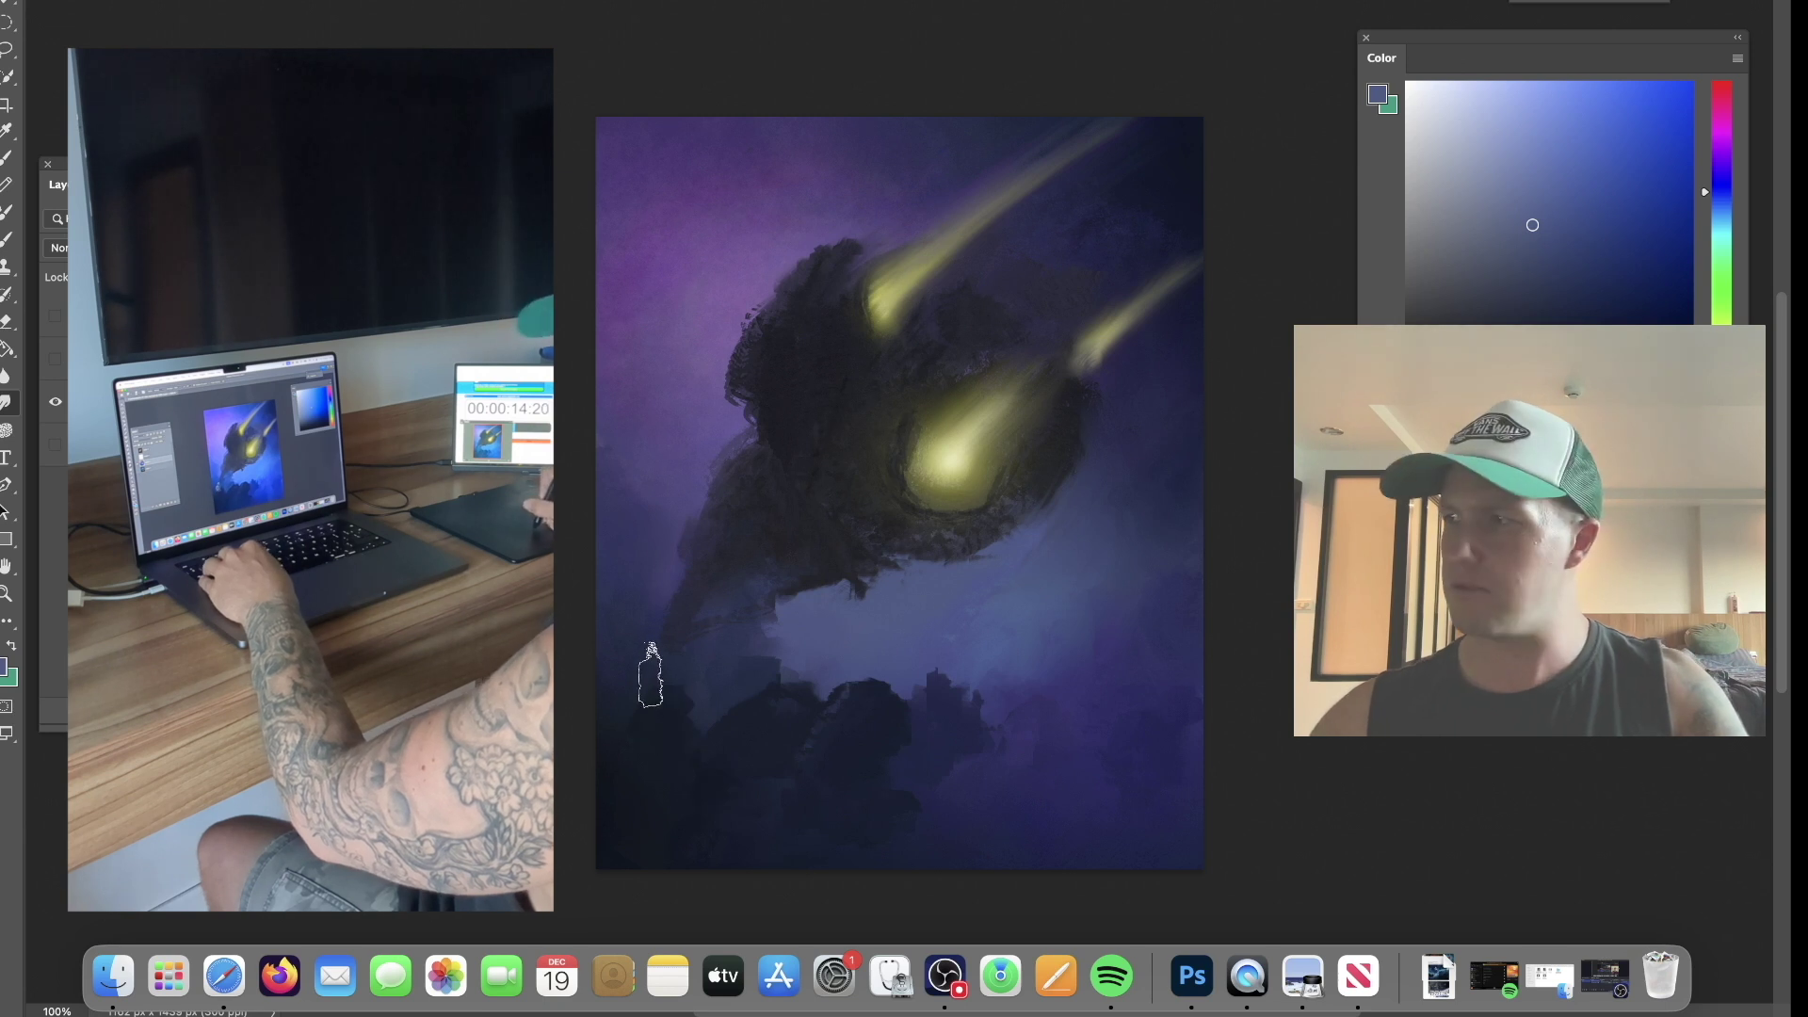
pyautogui.moveTo(638, 631); pyautogui.dragTo(617, 563)
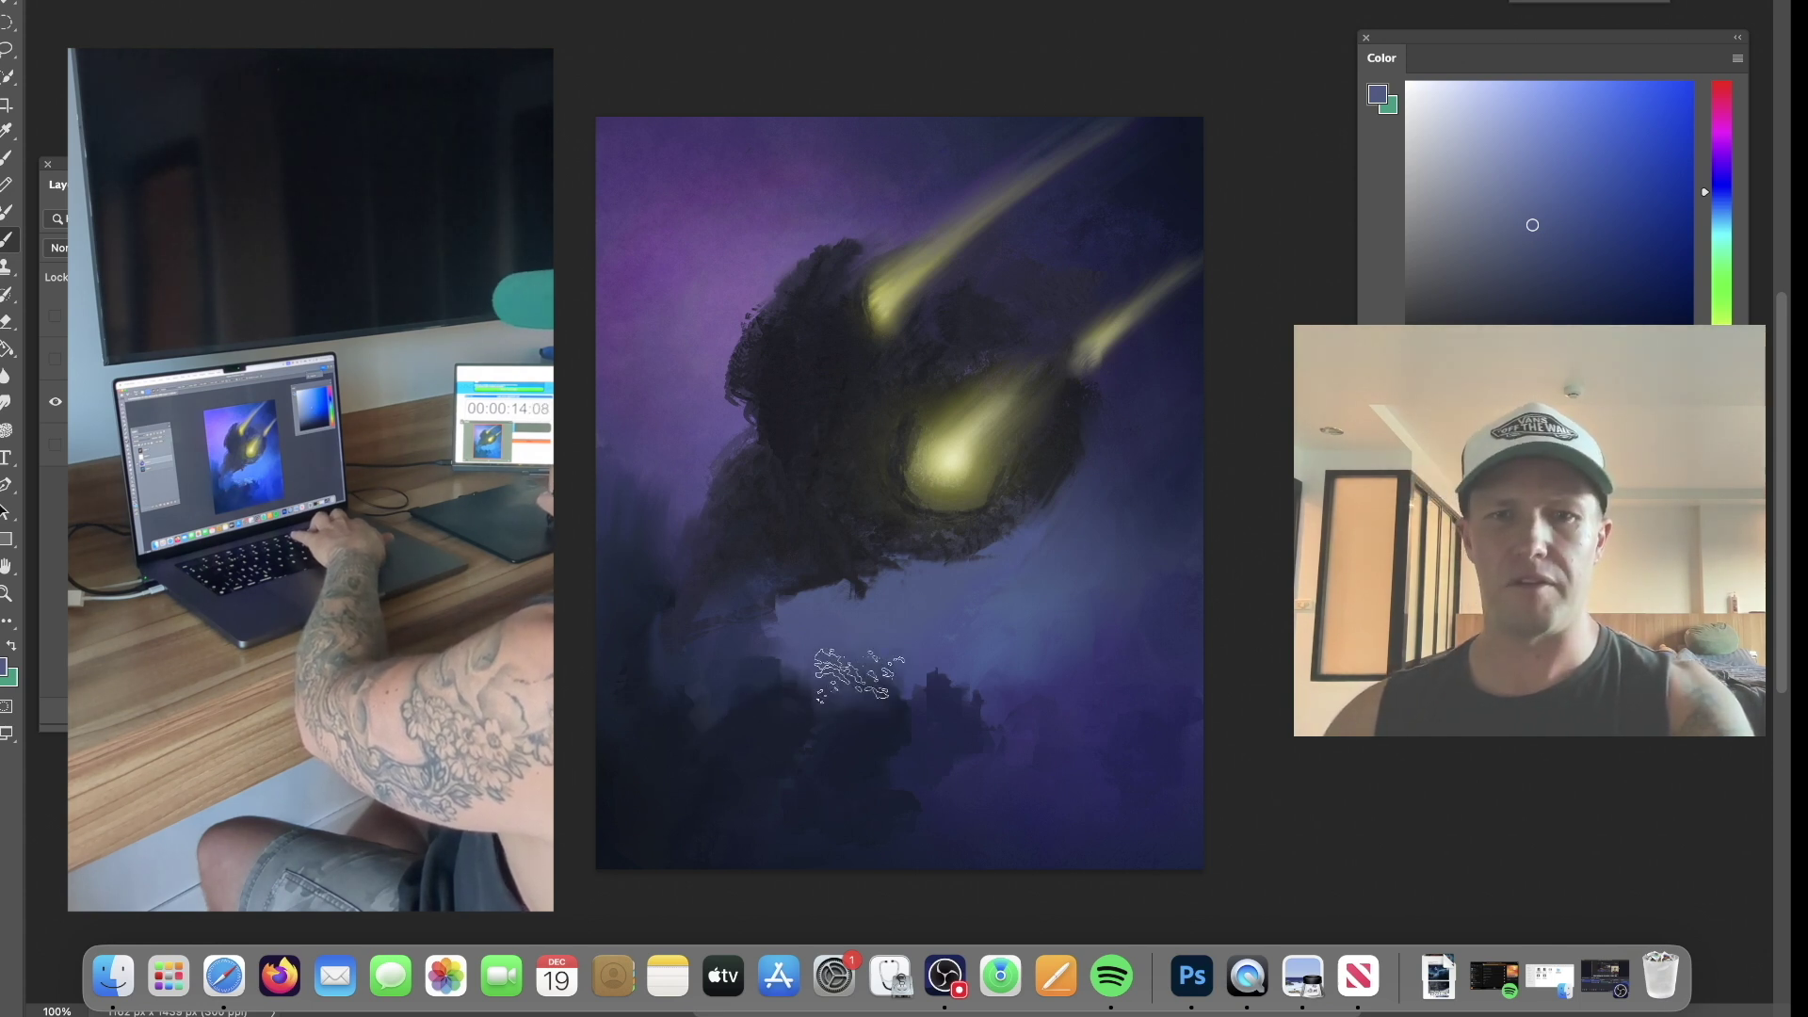
pyautogui.press('super+z')
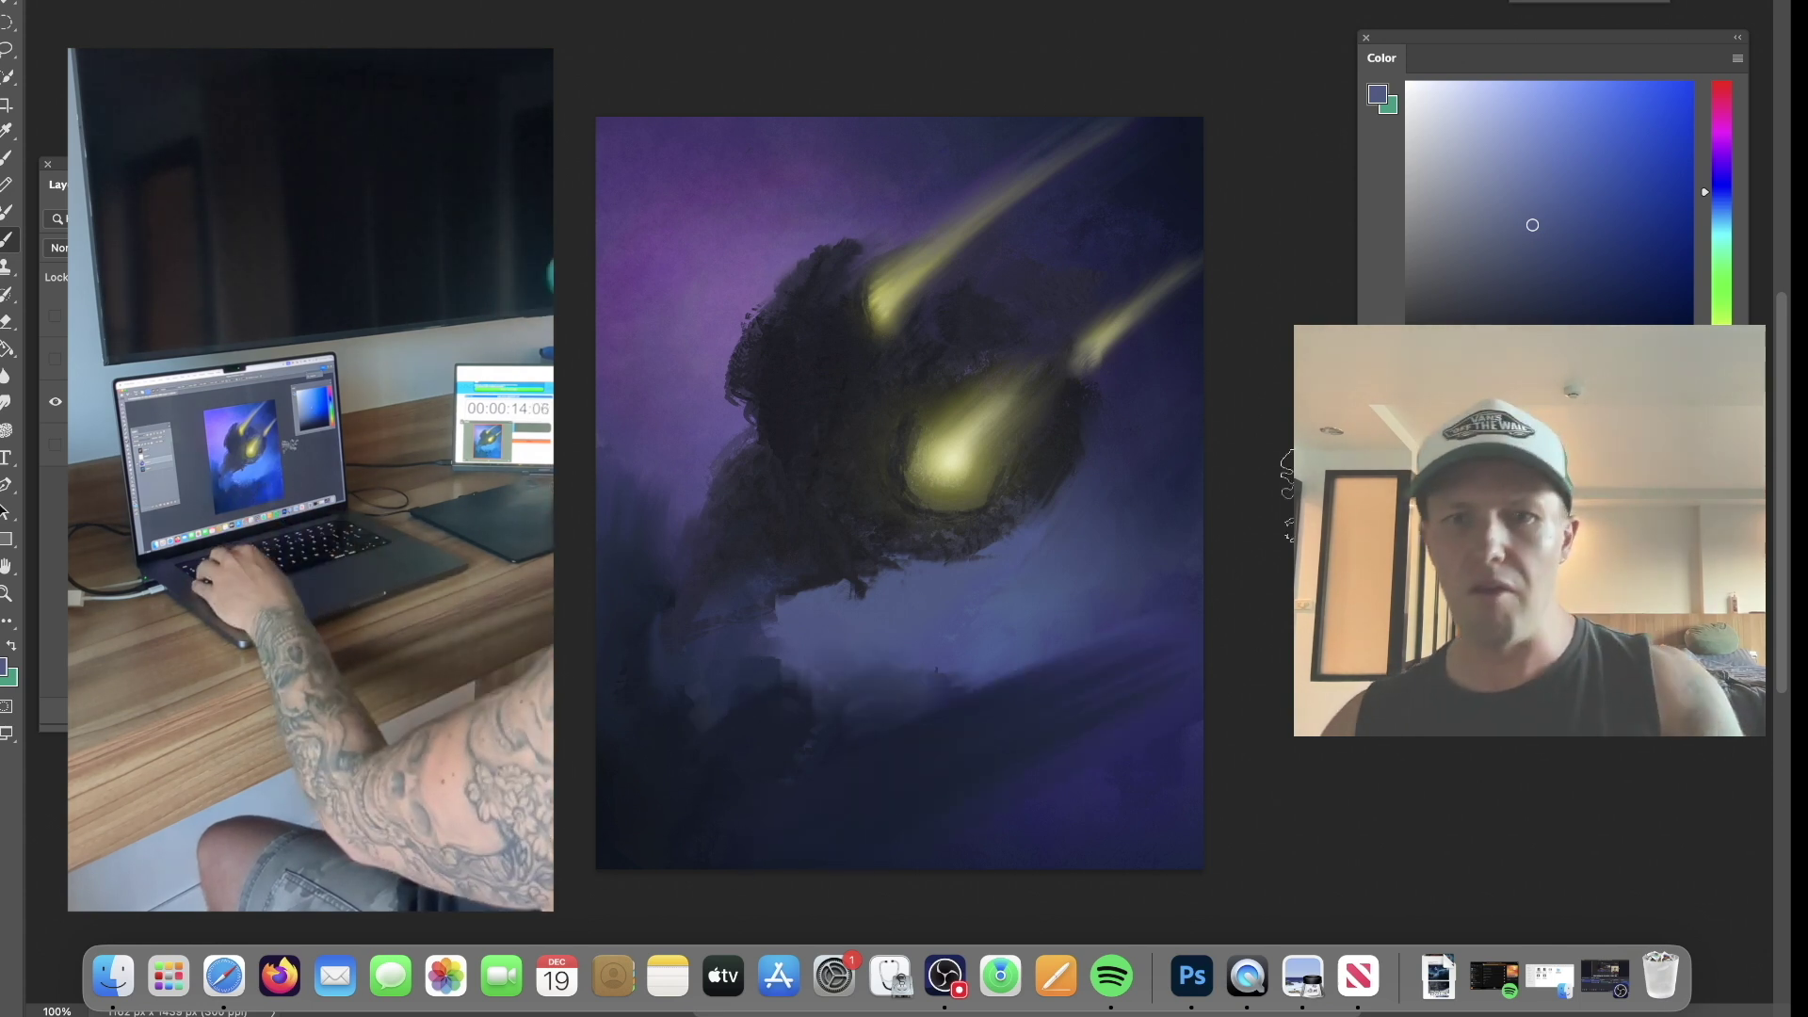
# Smear the clouds beneath the head, and streak the purple background diagonally using the cool smudge Mixer Brush preset.
pyautogui.press('shift+super+z')
pyautogui.moveTo(848, 759)
pyautogui.mouseDown()
pyautogui.moveTo(889, 814)
pyautogui.moveTo(960, 843)
pyautogui.moveTo(864, 739)
pyautogui.moveTo(889, 710)
pyautogui.mouseUp()
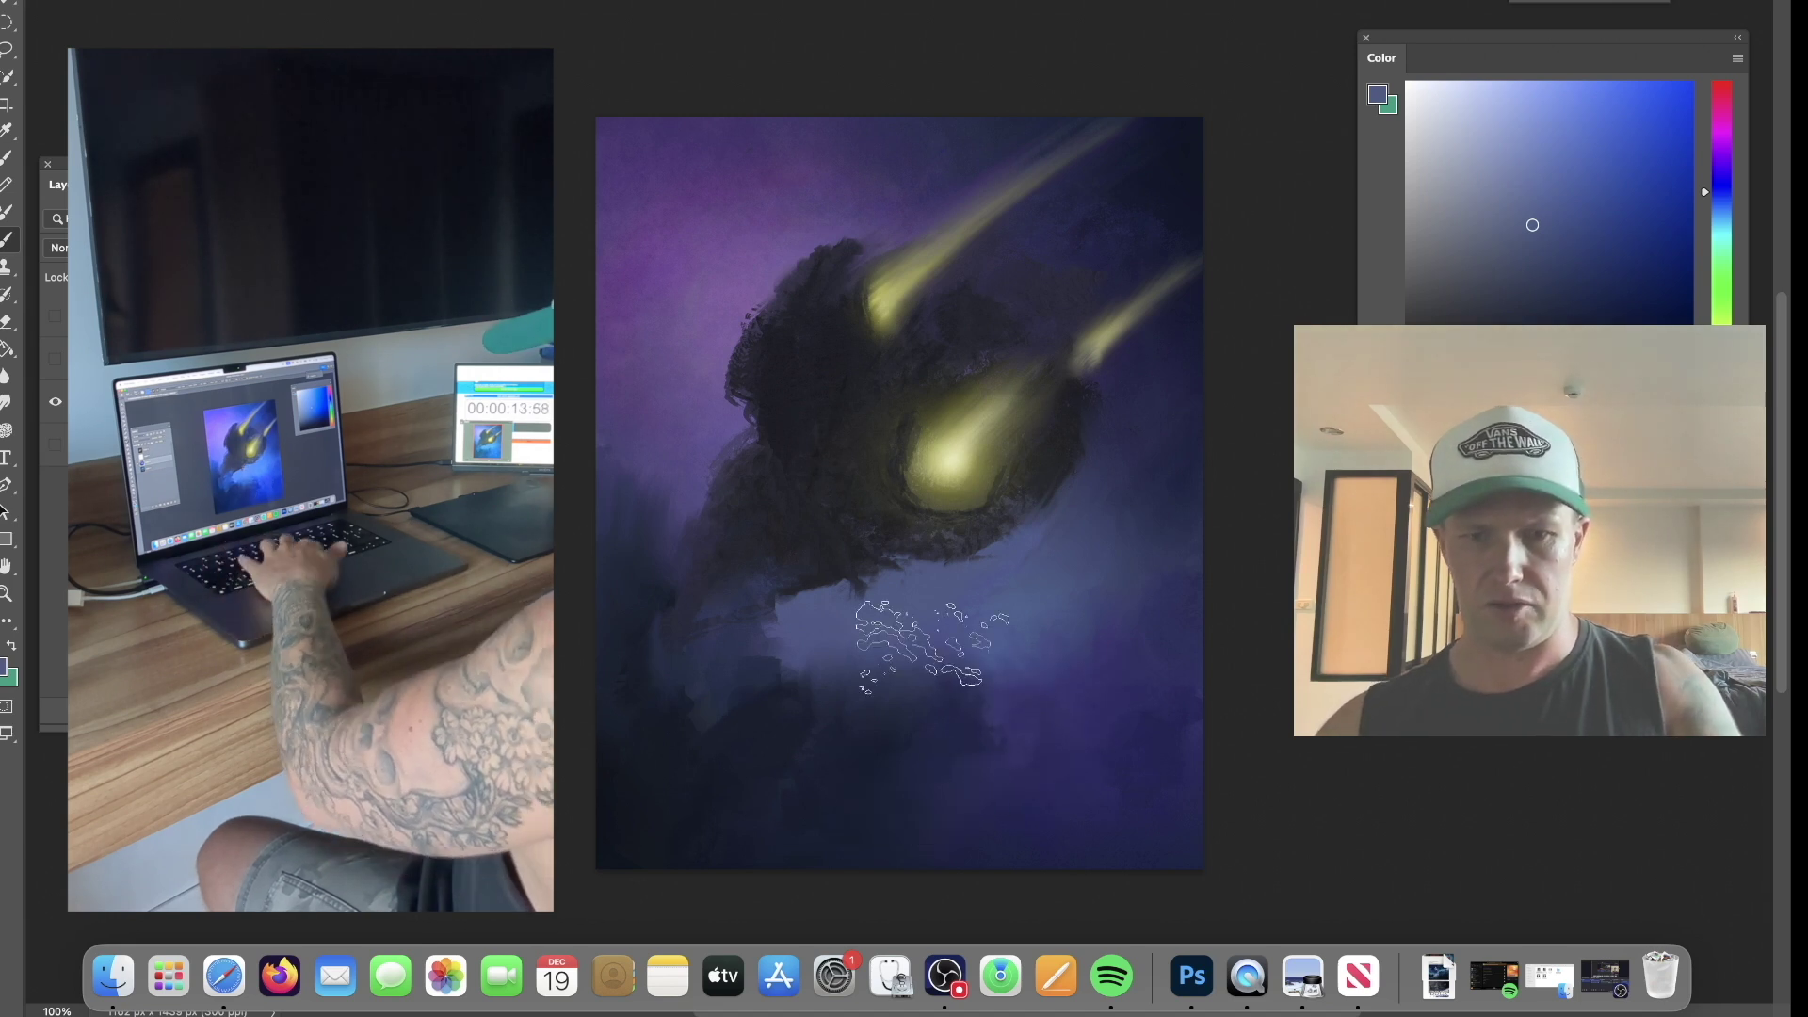
pyautogui.rightClick(930, 751)
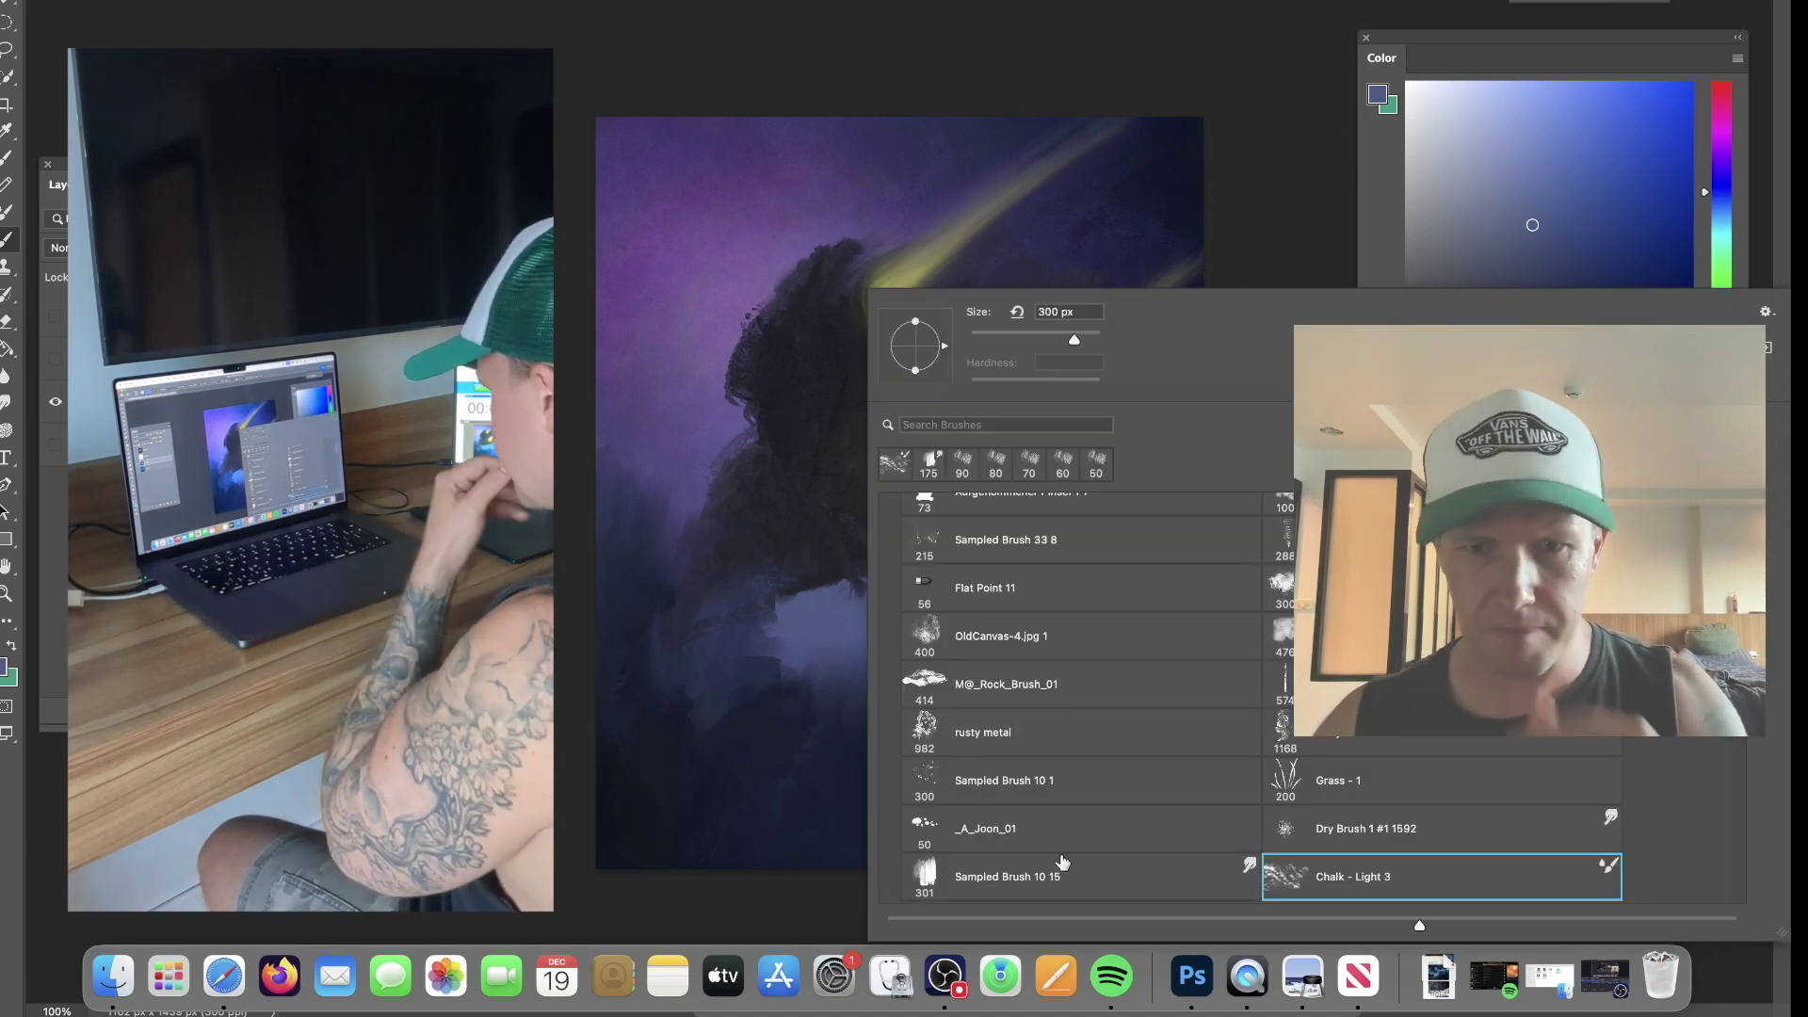
pyautogui.scroll(-3, 1064, 697)
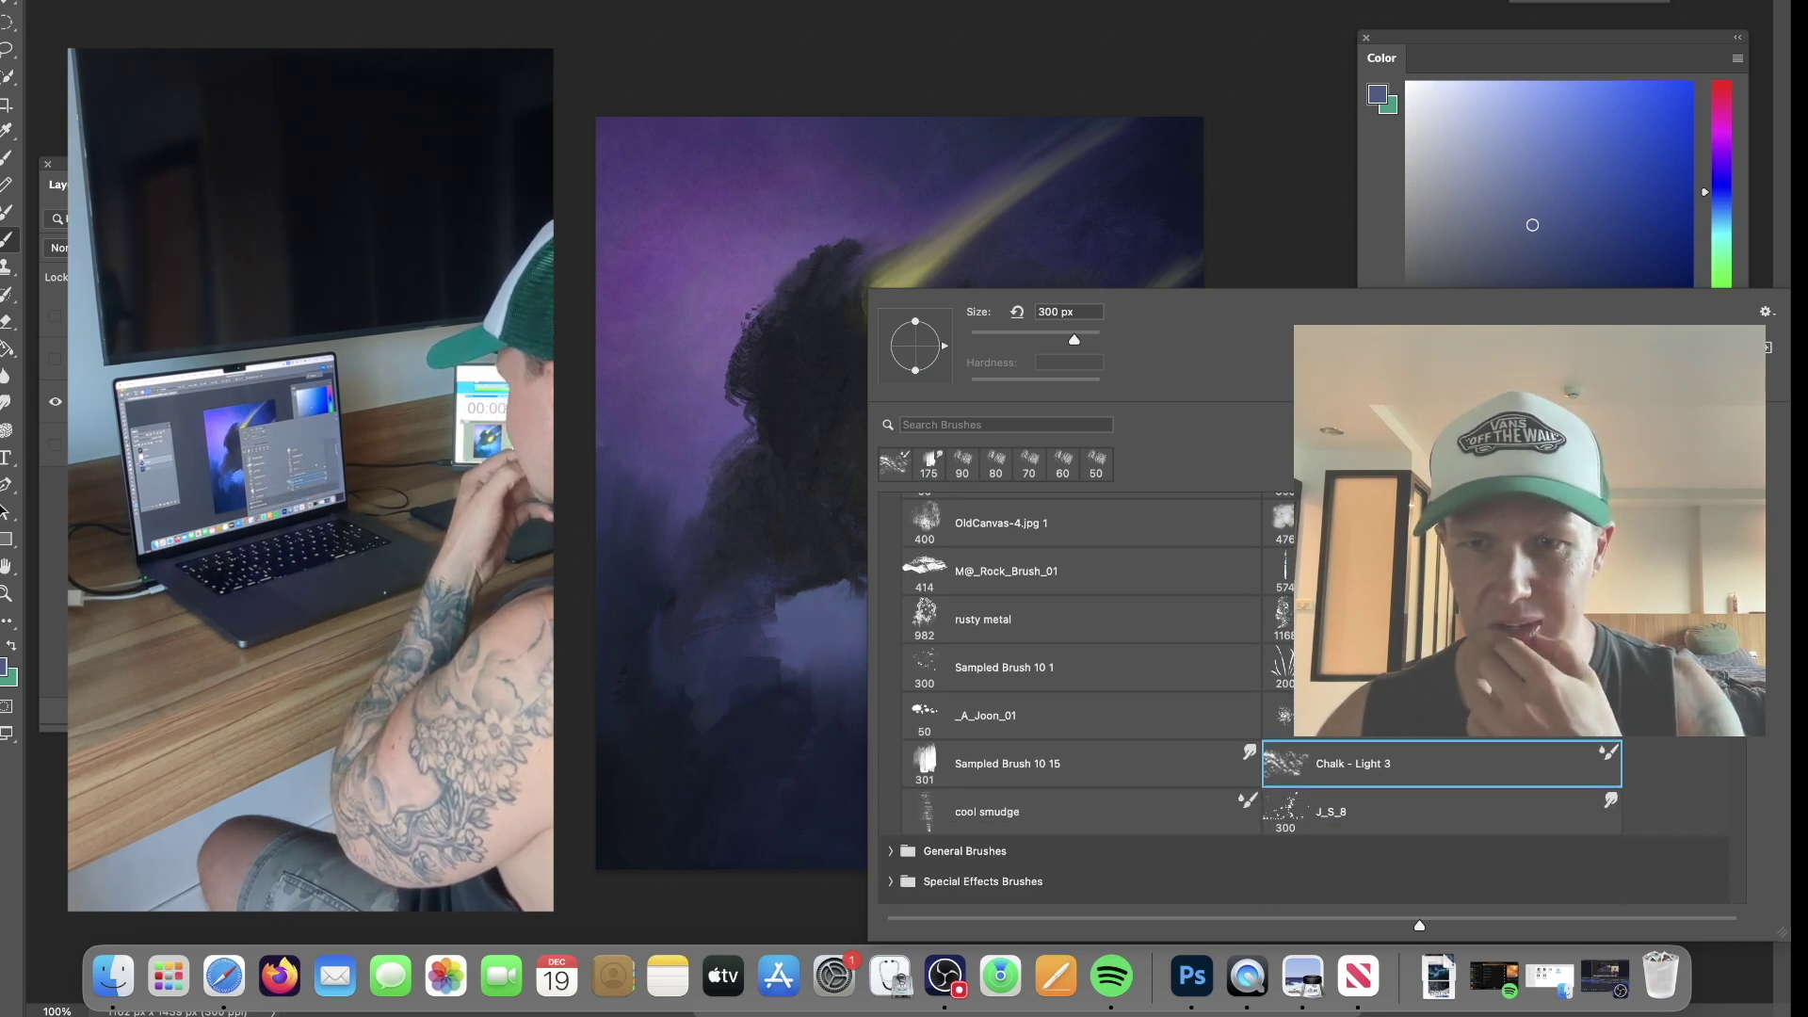
pyautogui.click(1166, 797)
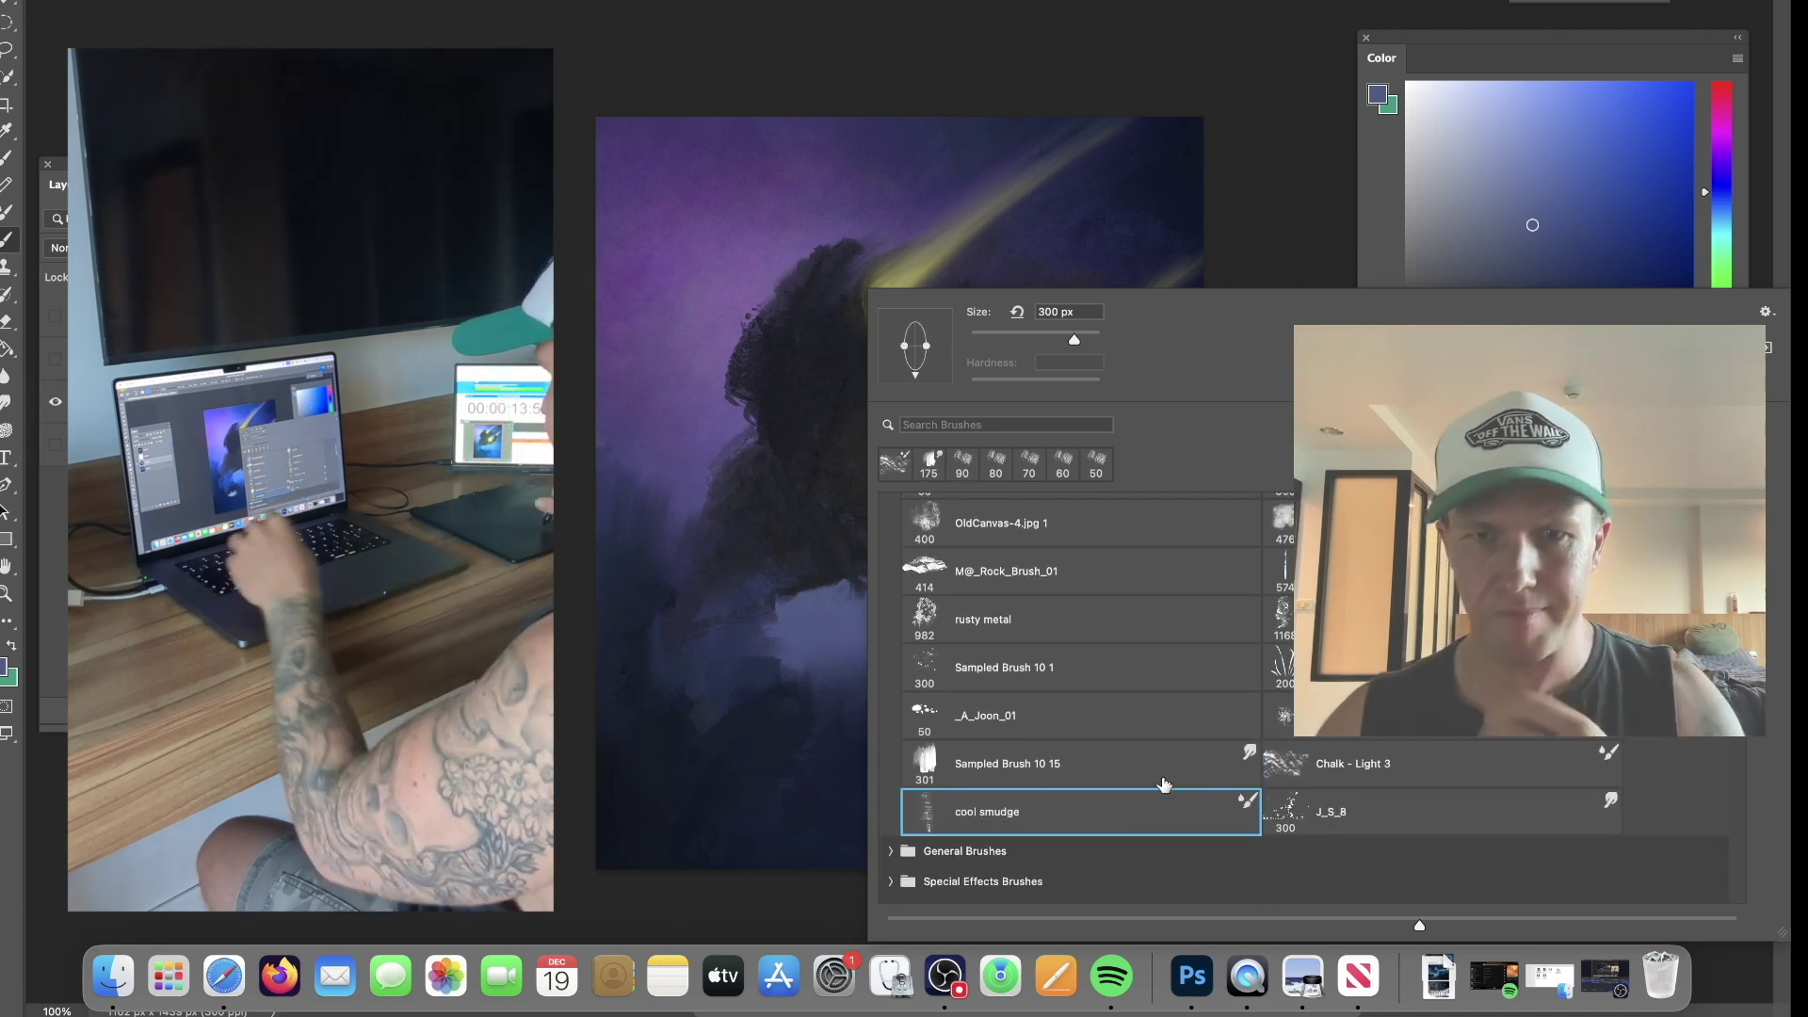
pyautogui.press('Return')
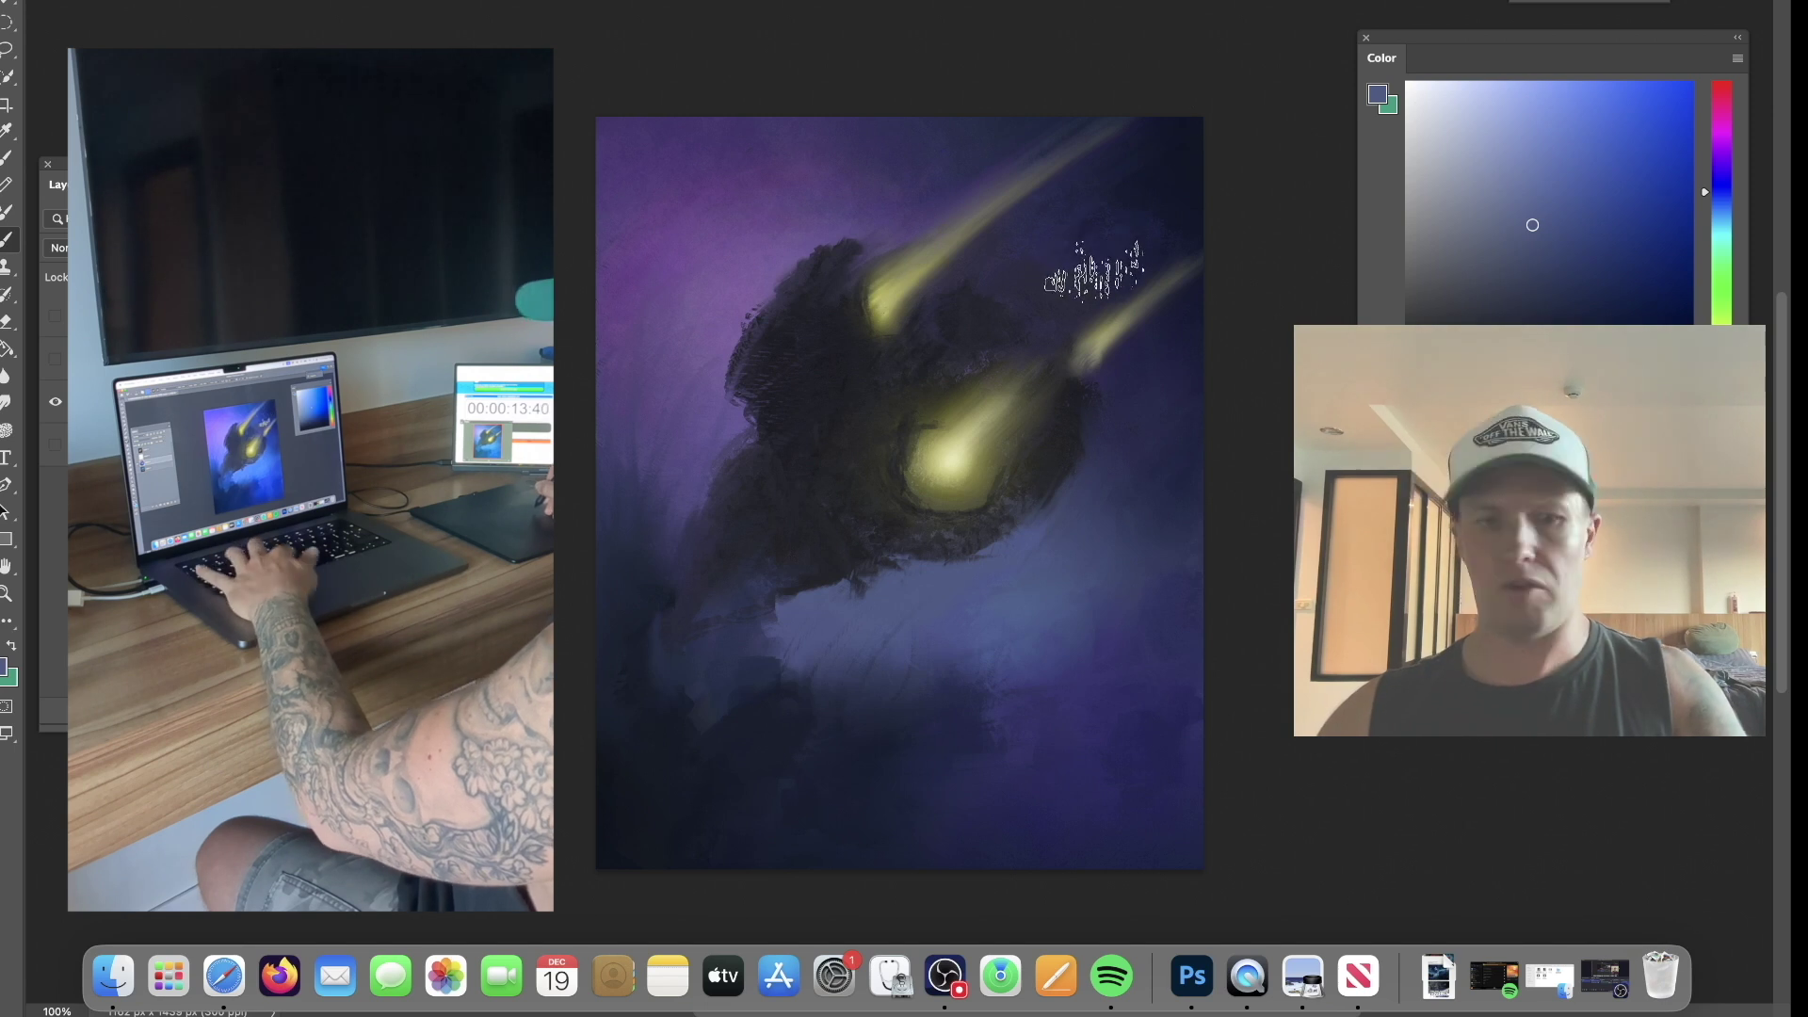
# Paint a pale pink-violet glow behind the head's upper-left edge with the Soft Round Pressure Opacity and Flow brush.
pyautogui.rightClick(754, 264)
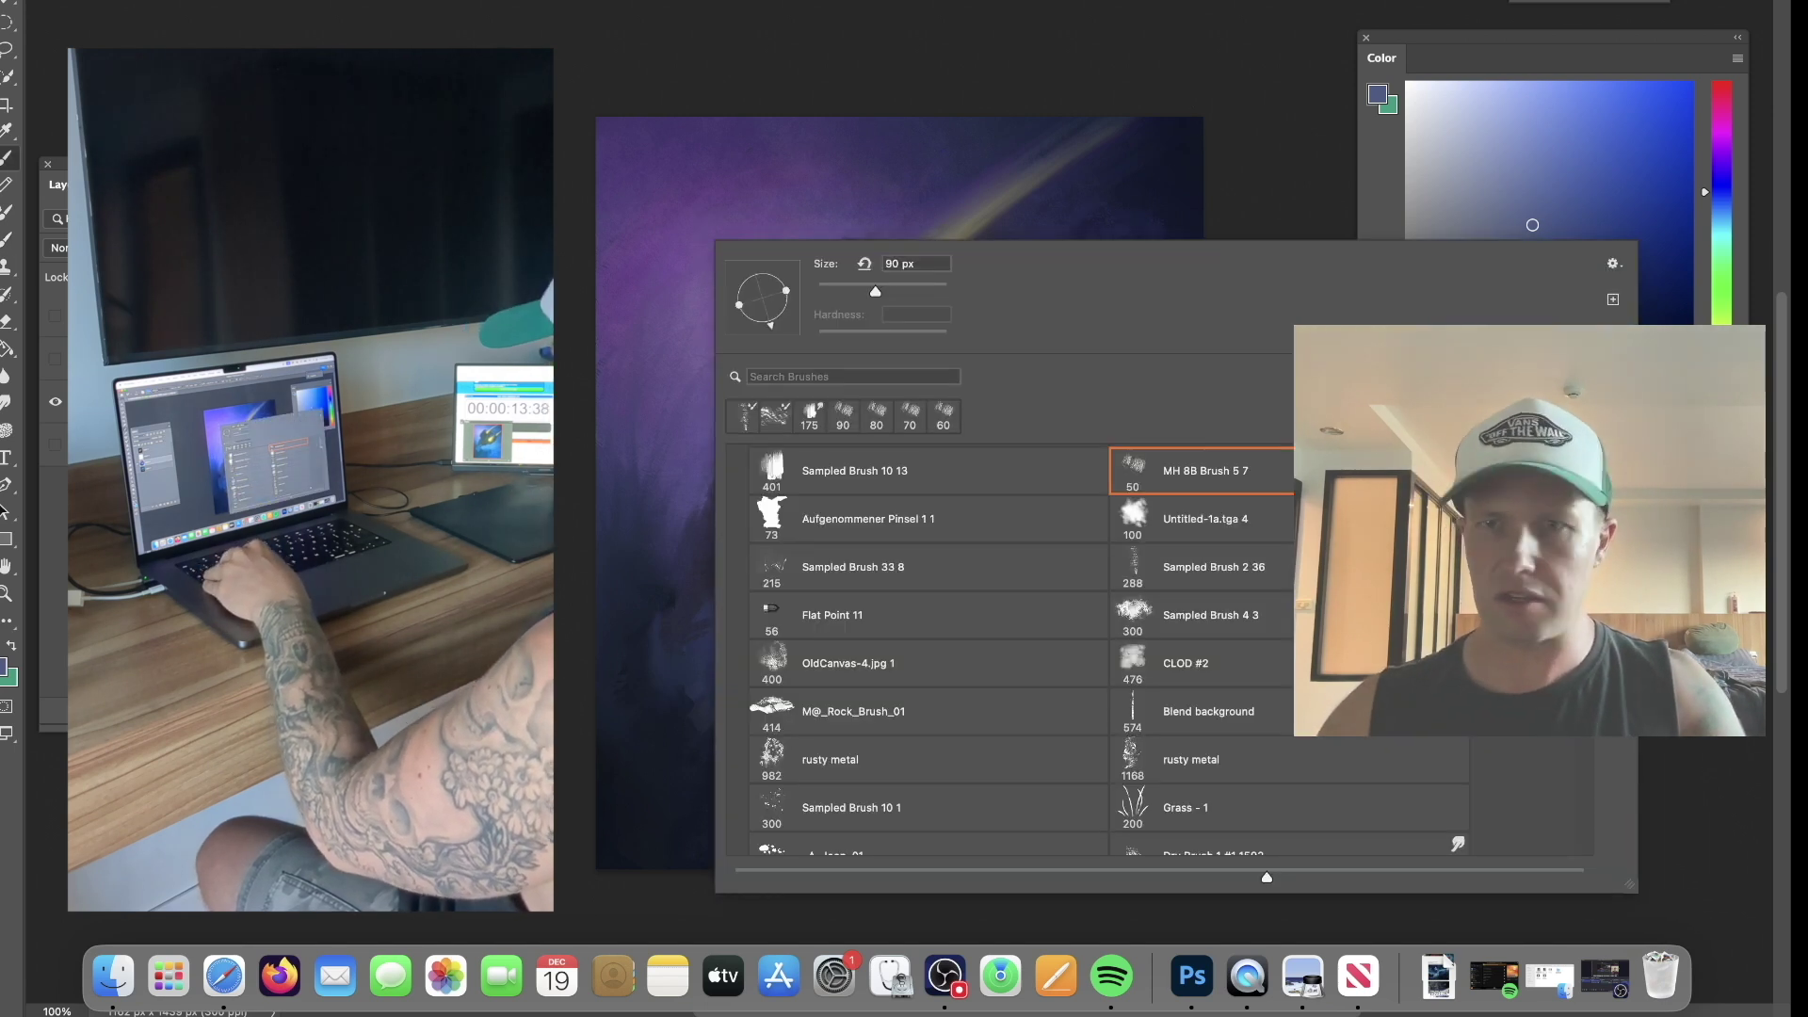
pyautogui.scroll(2, 1457, 843)
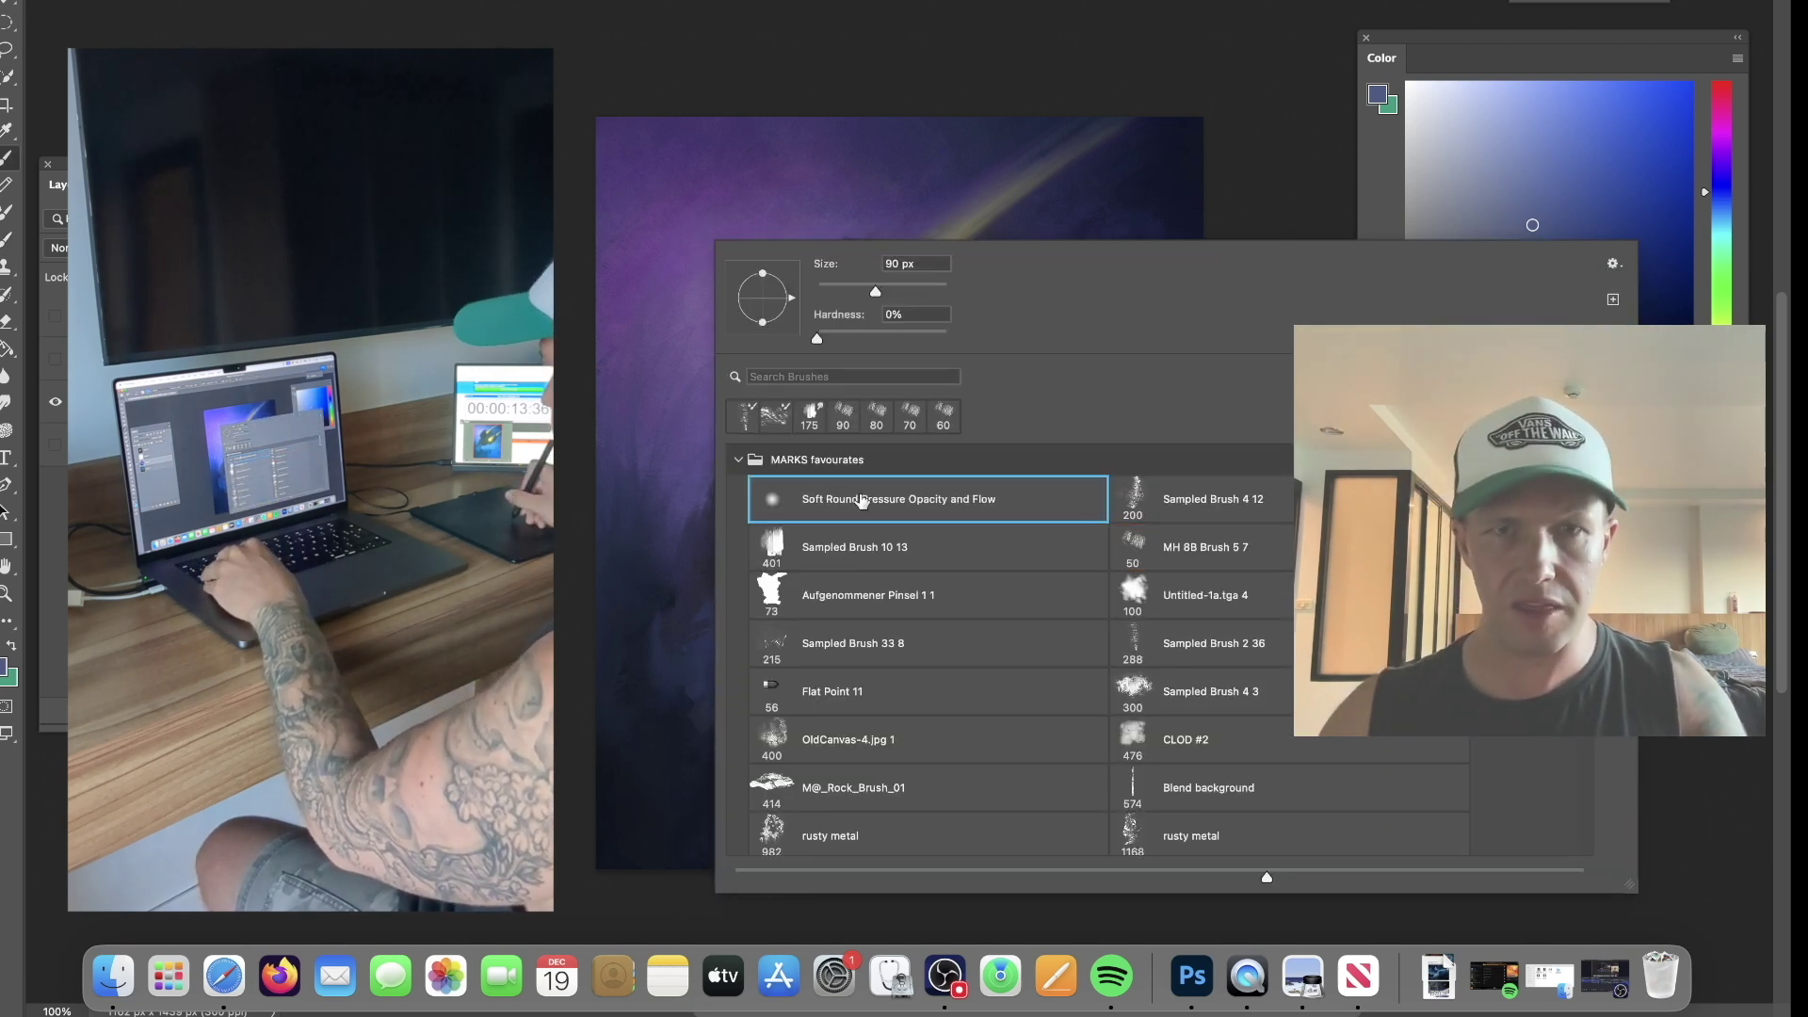
pyautogui.doubleClick(858, 494)
pyautogui.keyDown('alt'); pyautogui.click(763, 277); pyautogui.keyUp('alt')
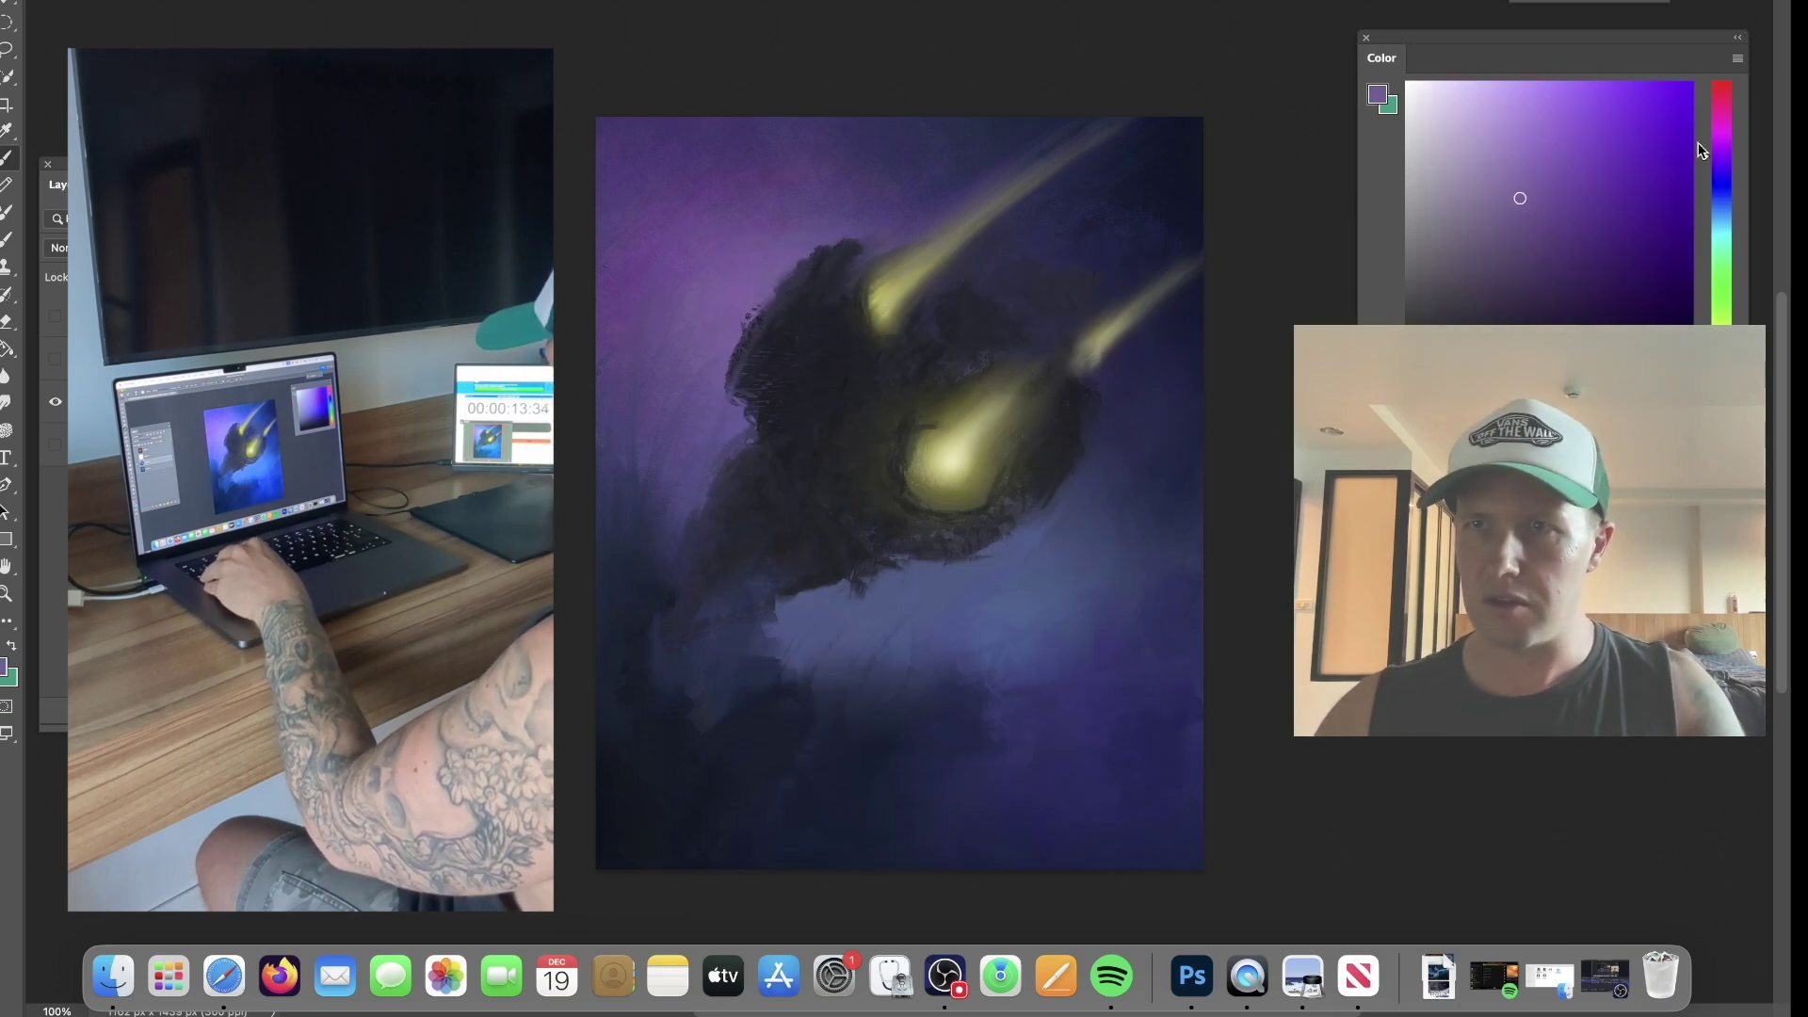
pyautogui.click(1446, 94)
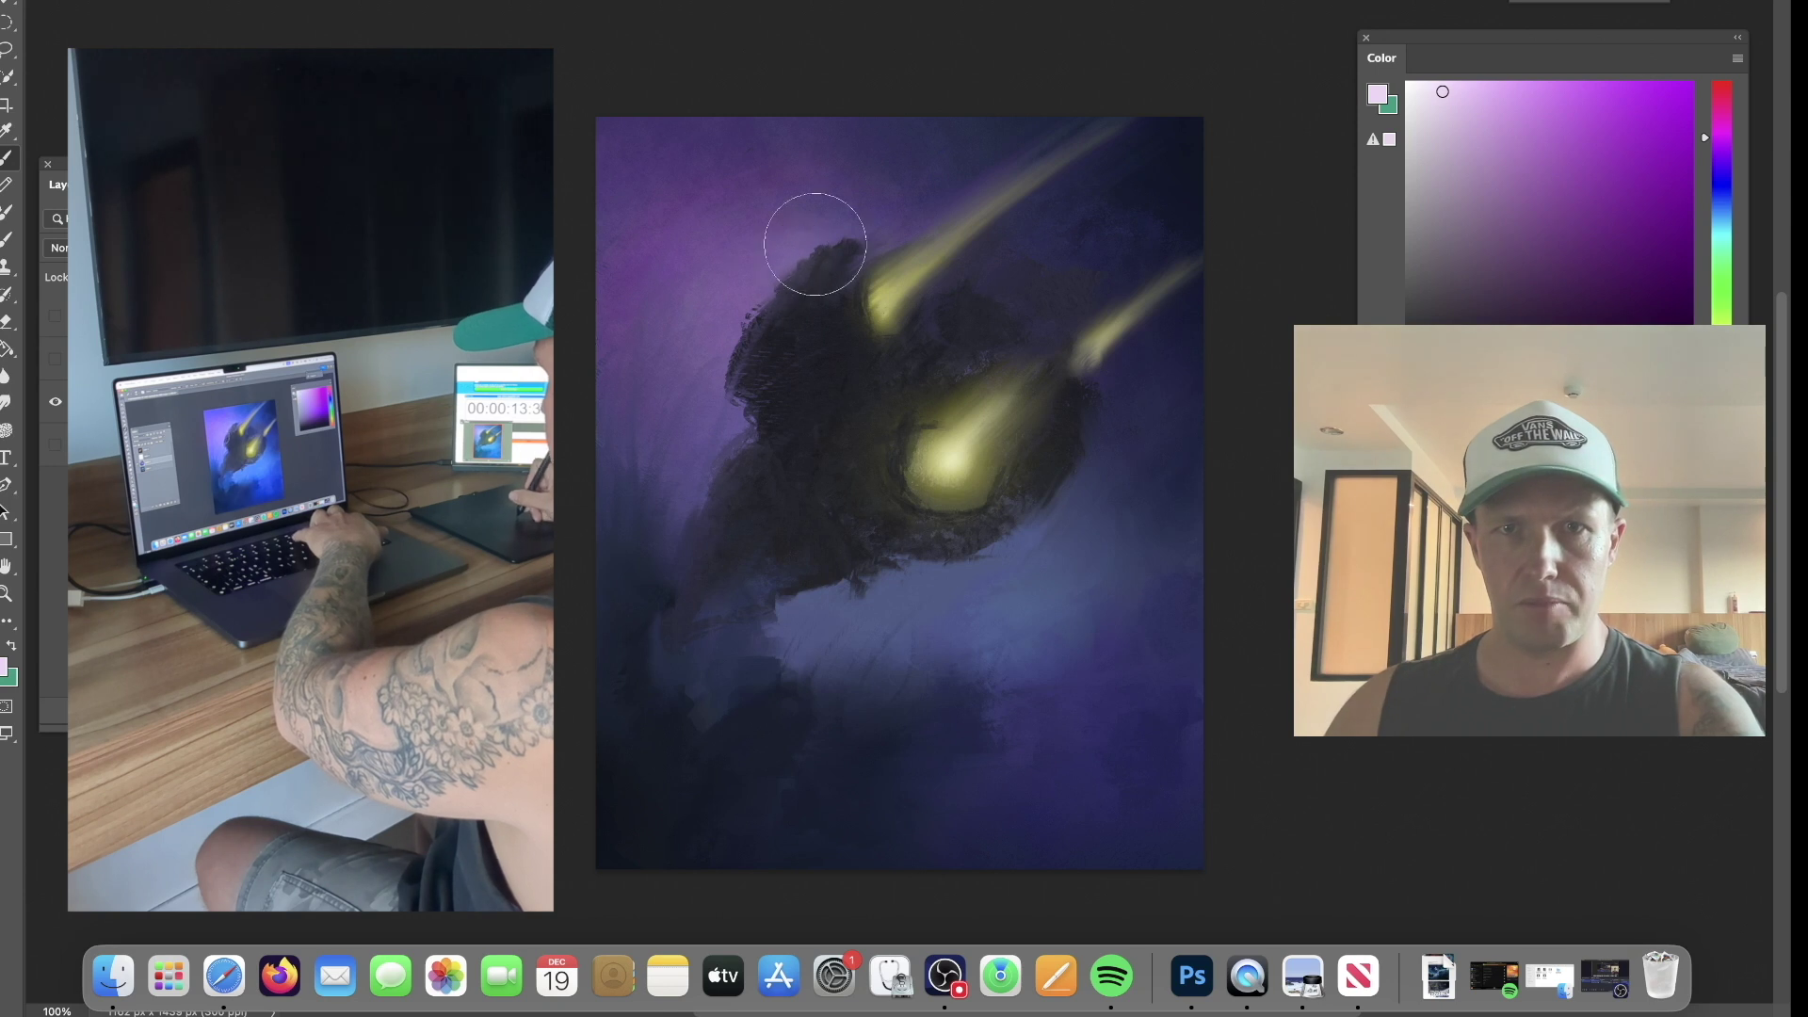
pyautogui.moveTo(784, 259); pyautogui.dragTo(812, 257)
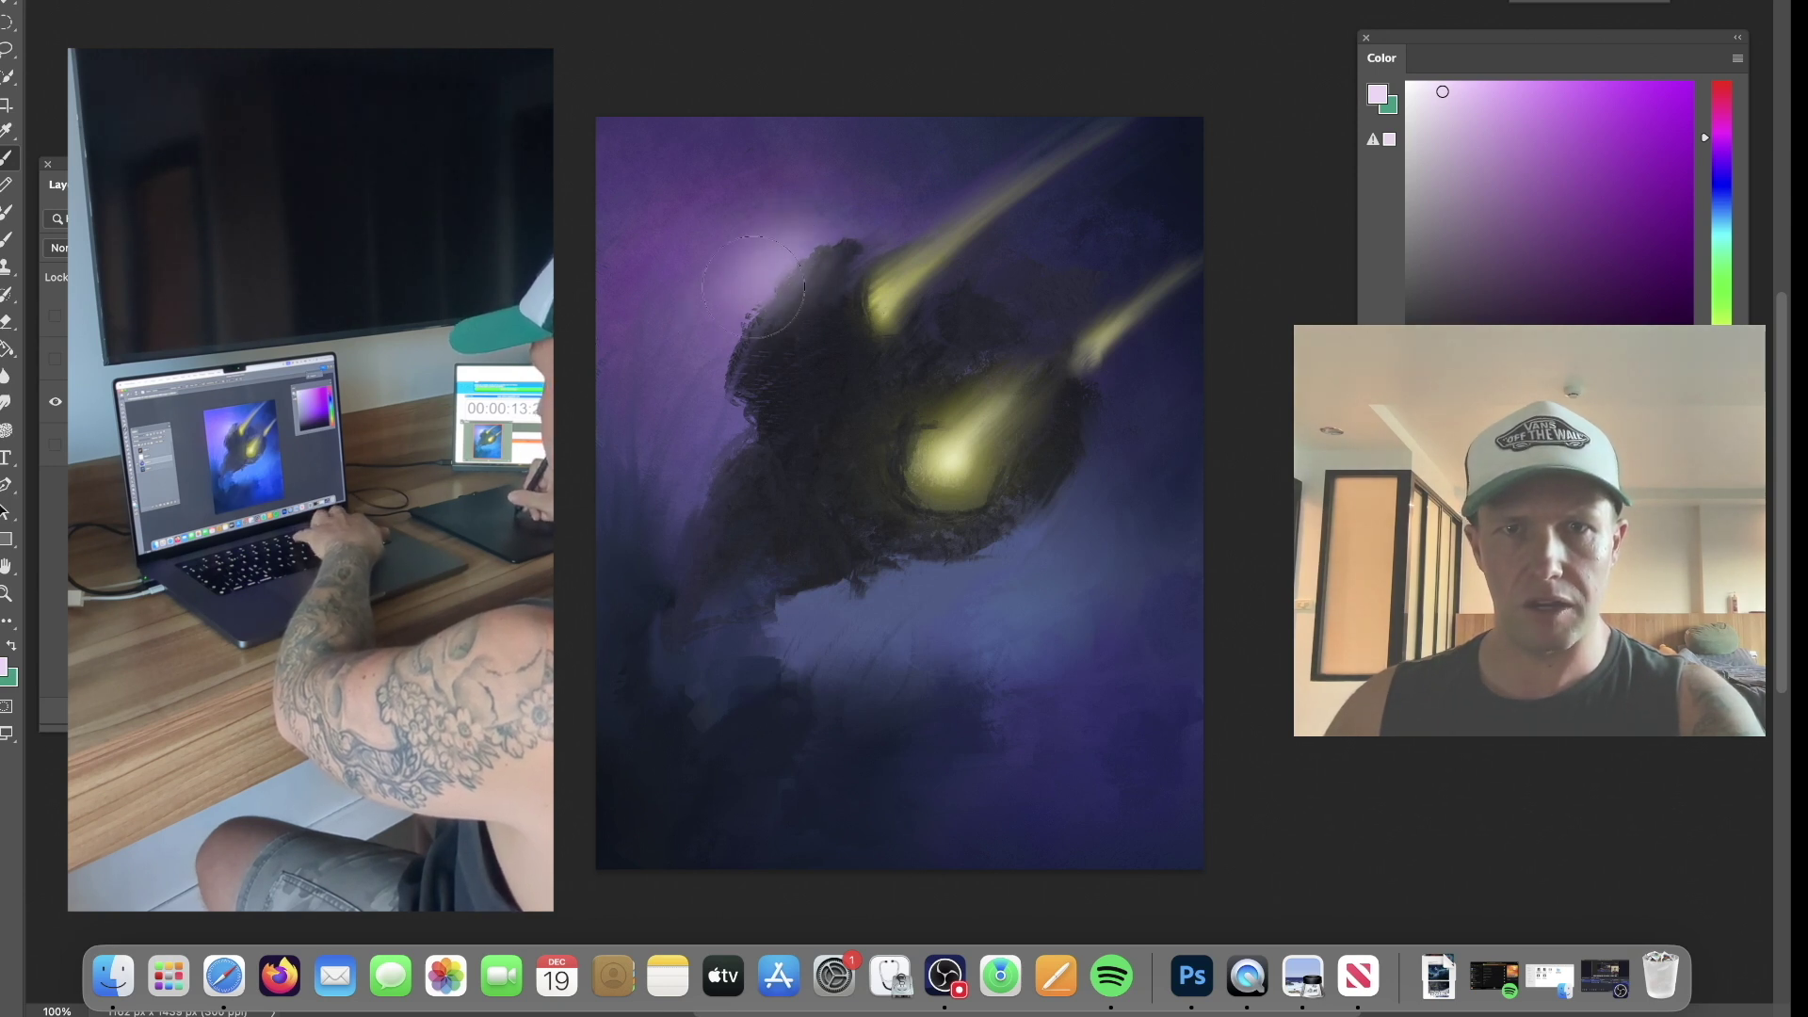
# Widen the pale glow softly across the upper-left background, varying the soft brush between smaller and larger sizes.
pyautogui.press(']')
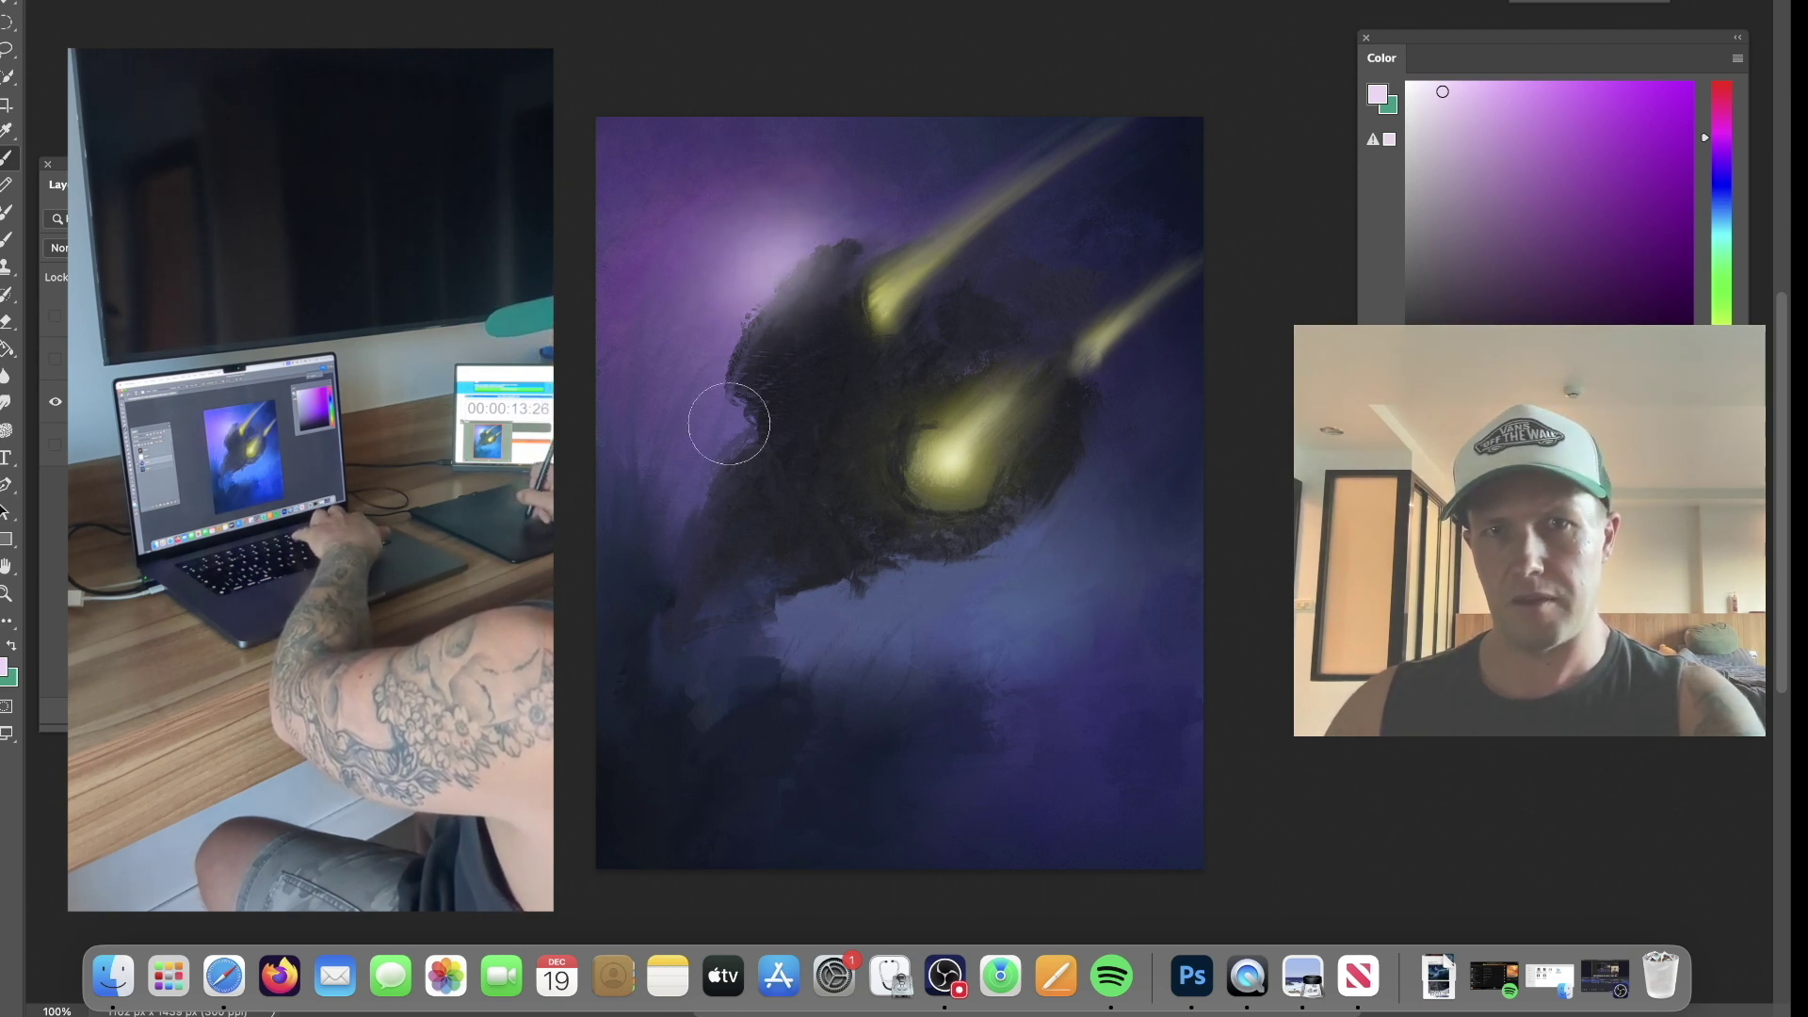
pyautogui.press(']')
pyautogui.press(']')
pyautogui.press(']')
pyautogui.press('[')
pyautogui.press('[')
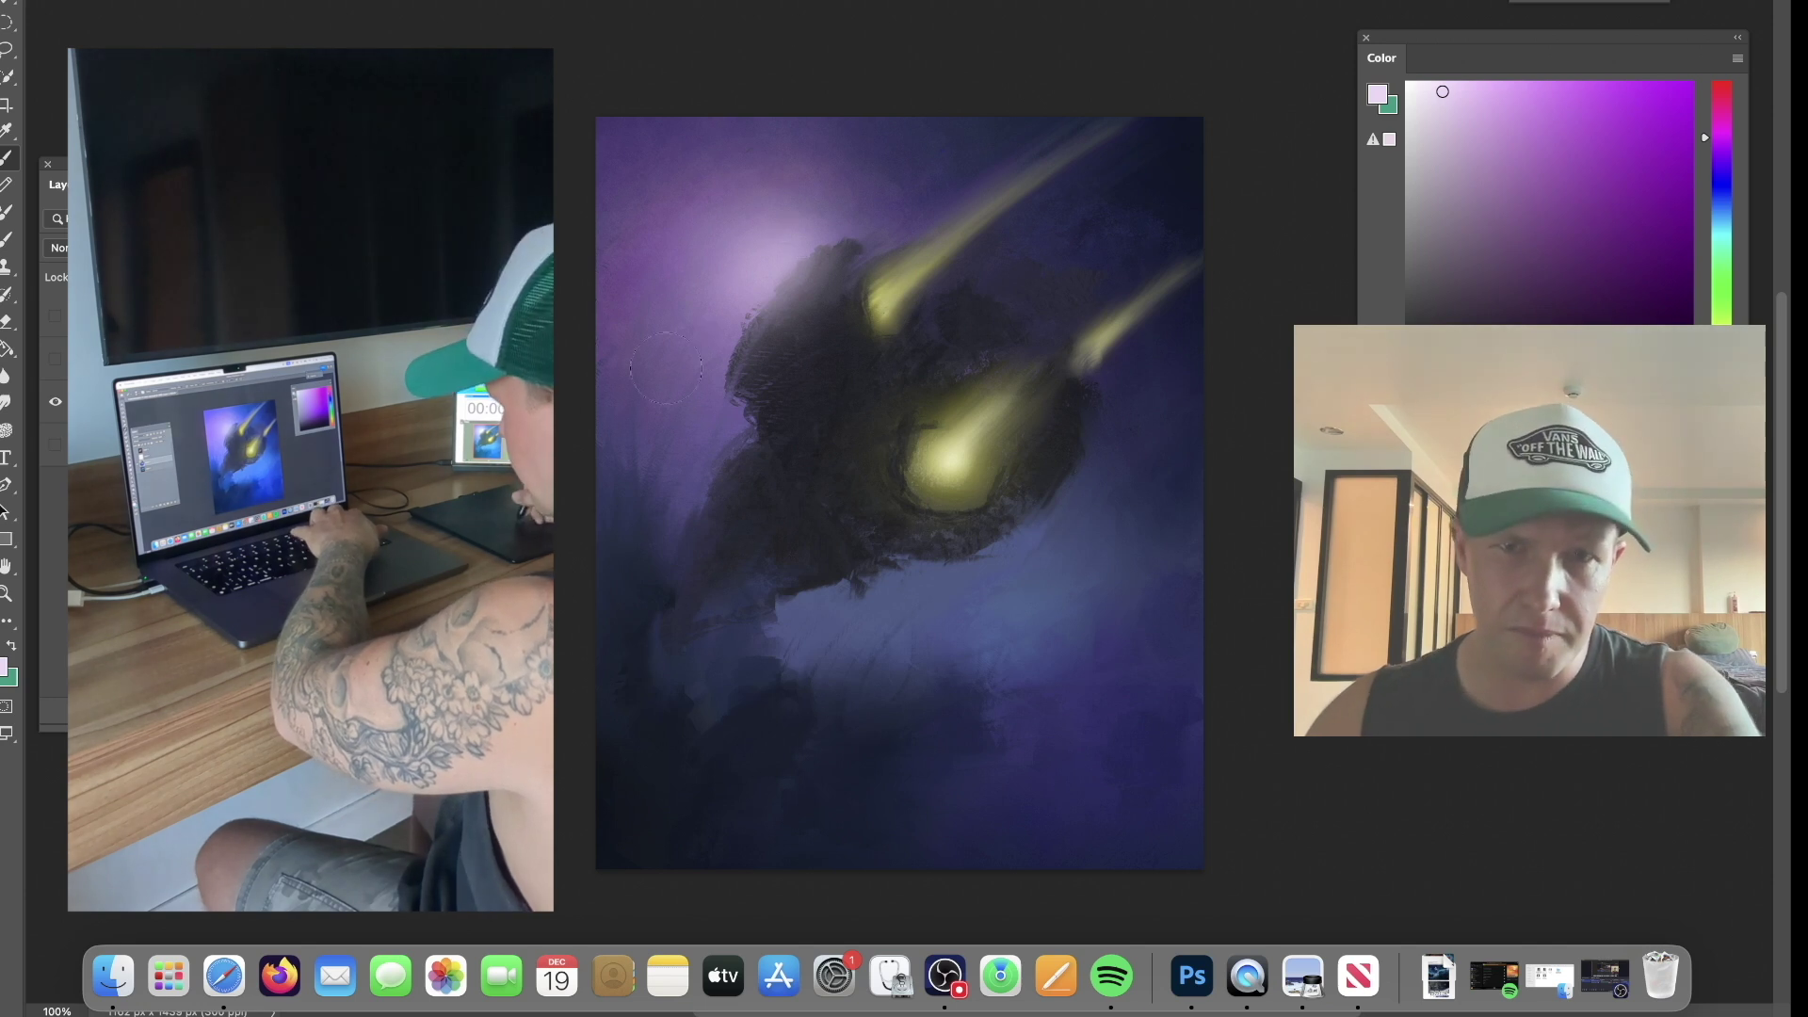
pyautogui.press(']')
pyautogui.press(']')
pyautogui.press(']')
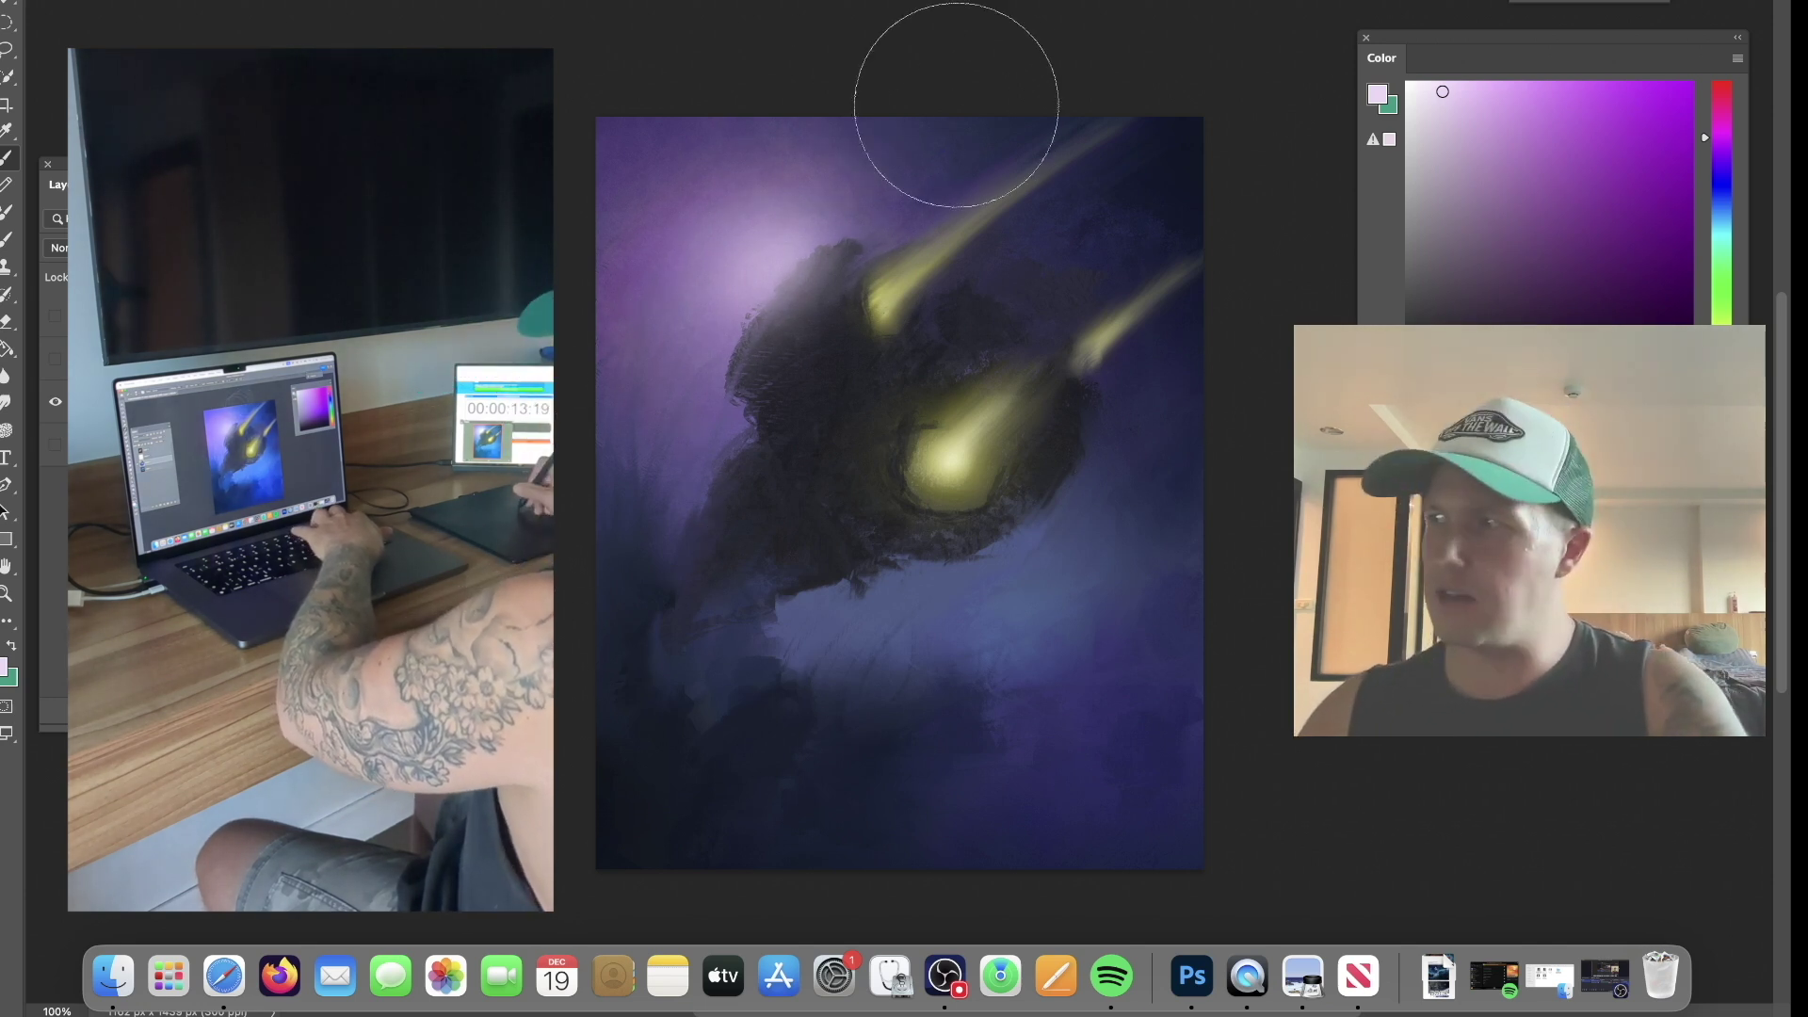
# Break the pale glow into cloud-like patches with the Mixer Brush and Smudge tool, pulling violet and light pink into each other.
pyautogui.press('r')
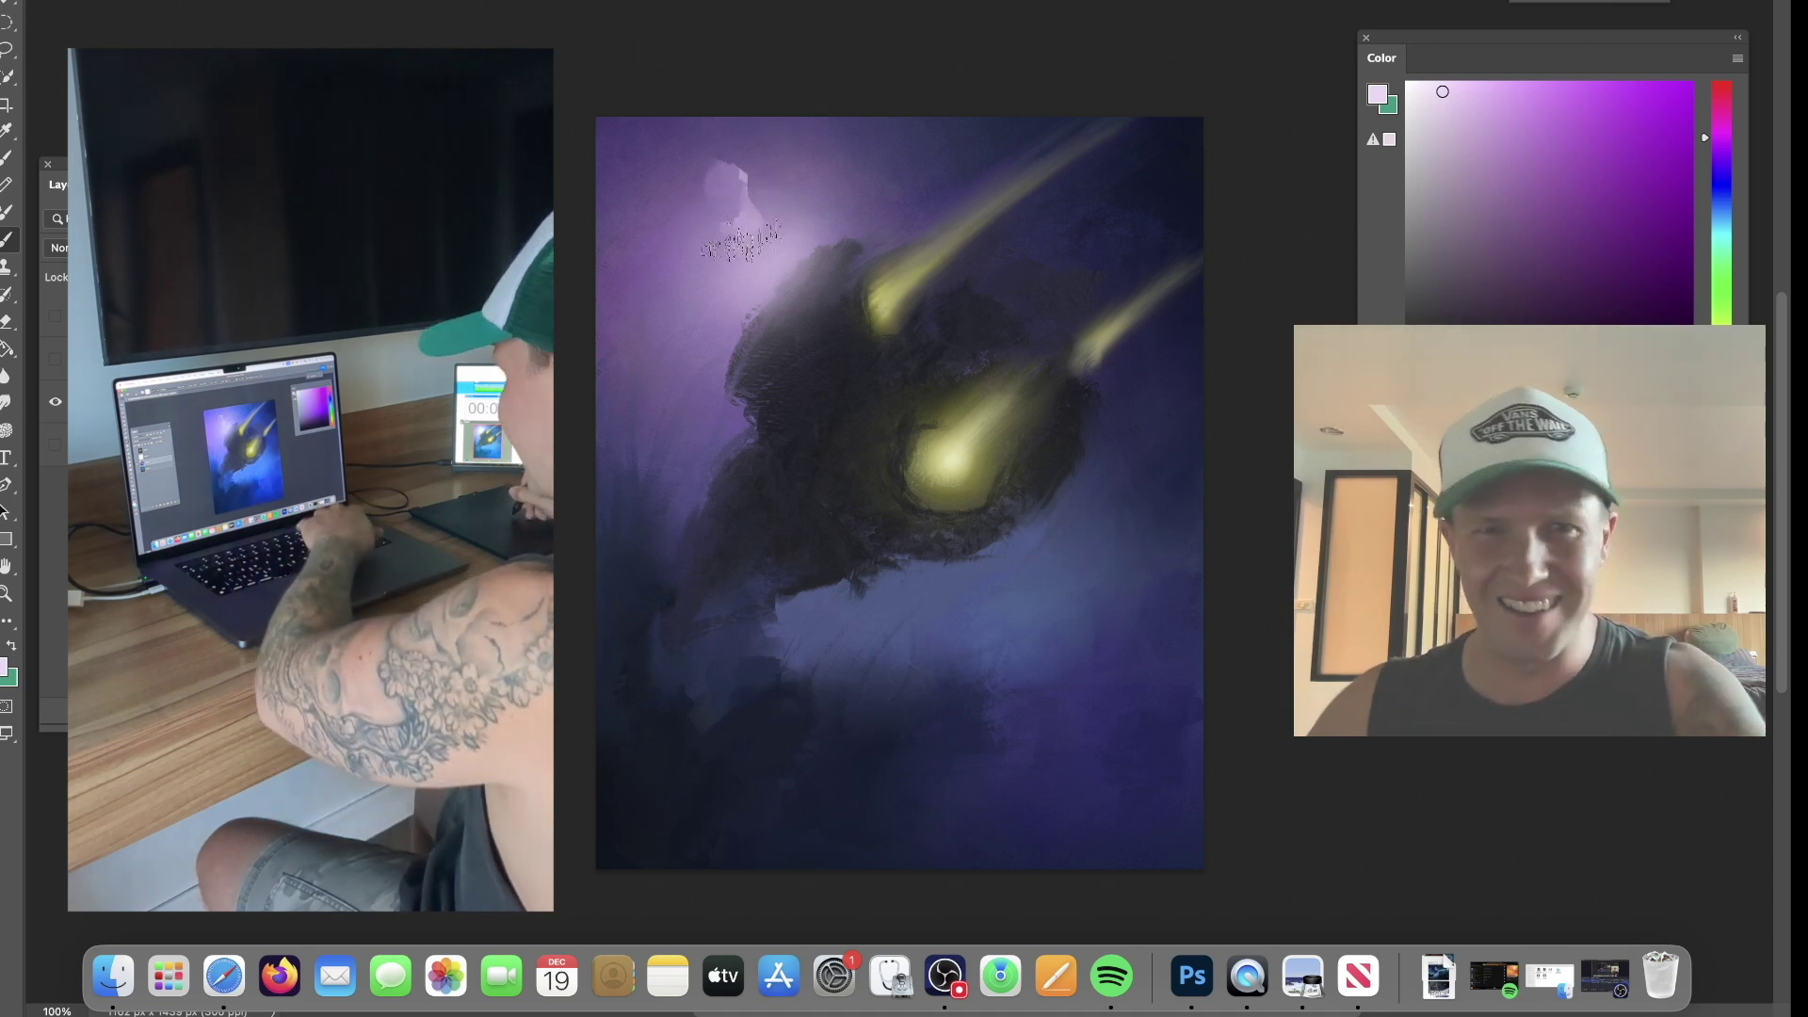
pyautogui.keyDown('alt'); pyautogui.click(741, 226); pyautogui.keyUp('alt')
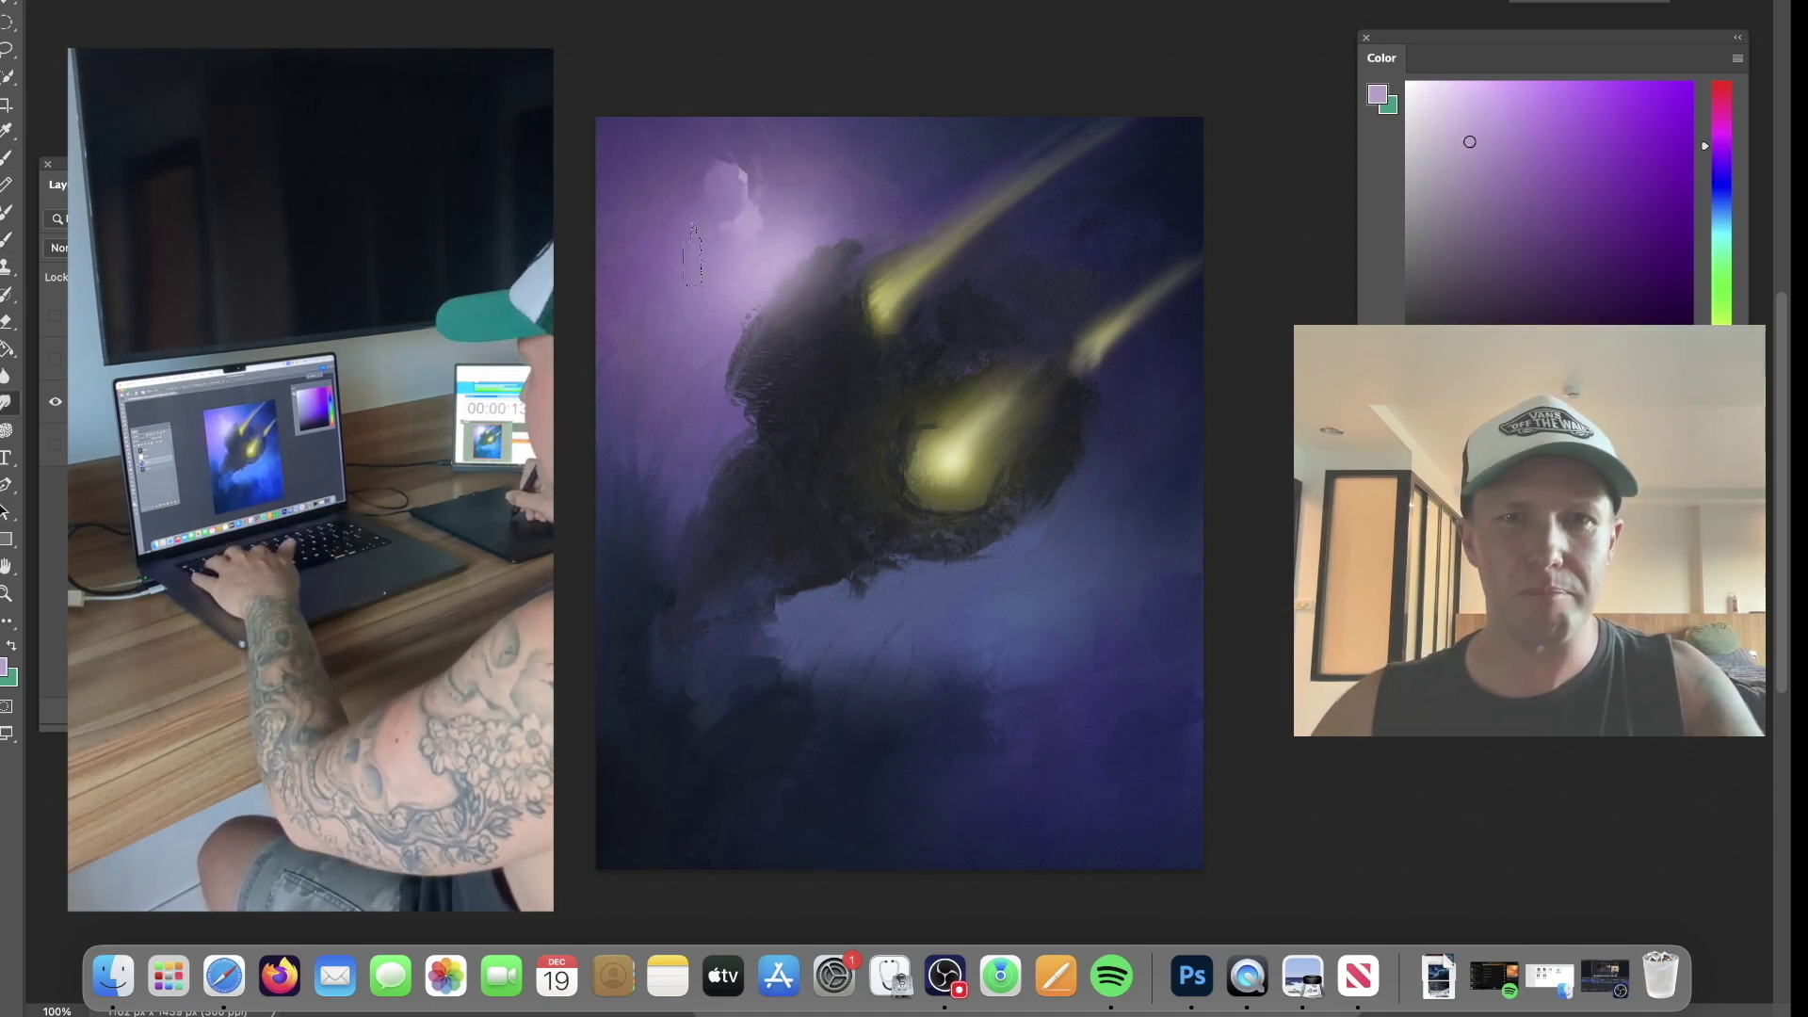
pyautogui.moveTo(665, 229)
pyautogui.mouseDown()
pyautogui.moveTo(668, 181)
pyautogui.moveTo(645, 164)
pyautogui.mouseUp()
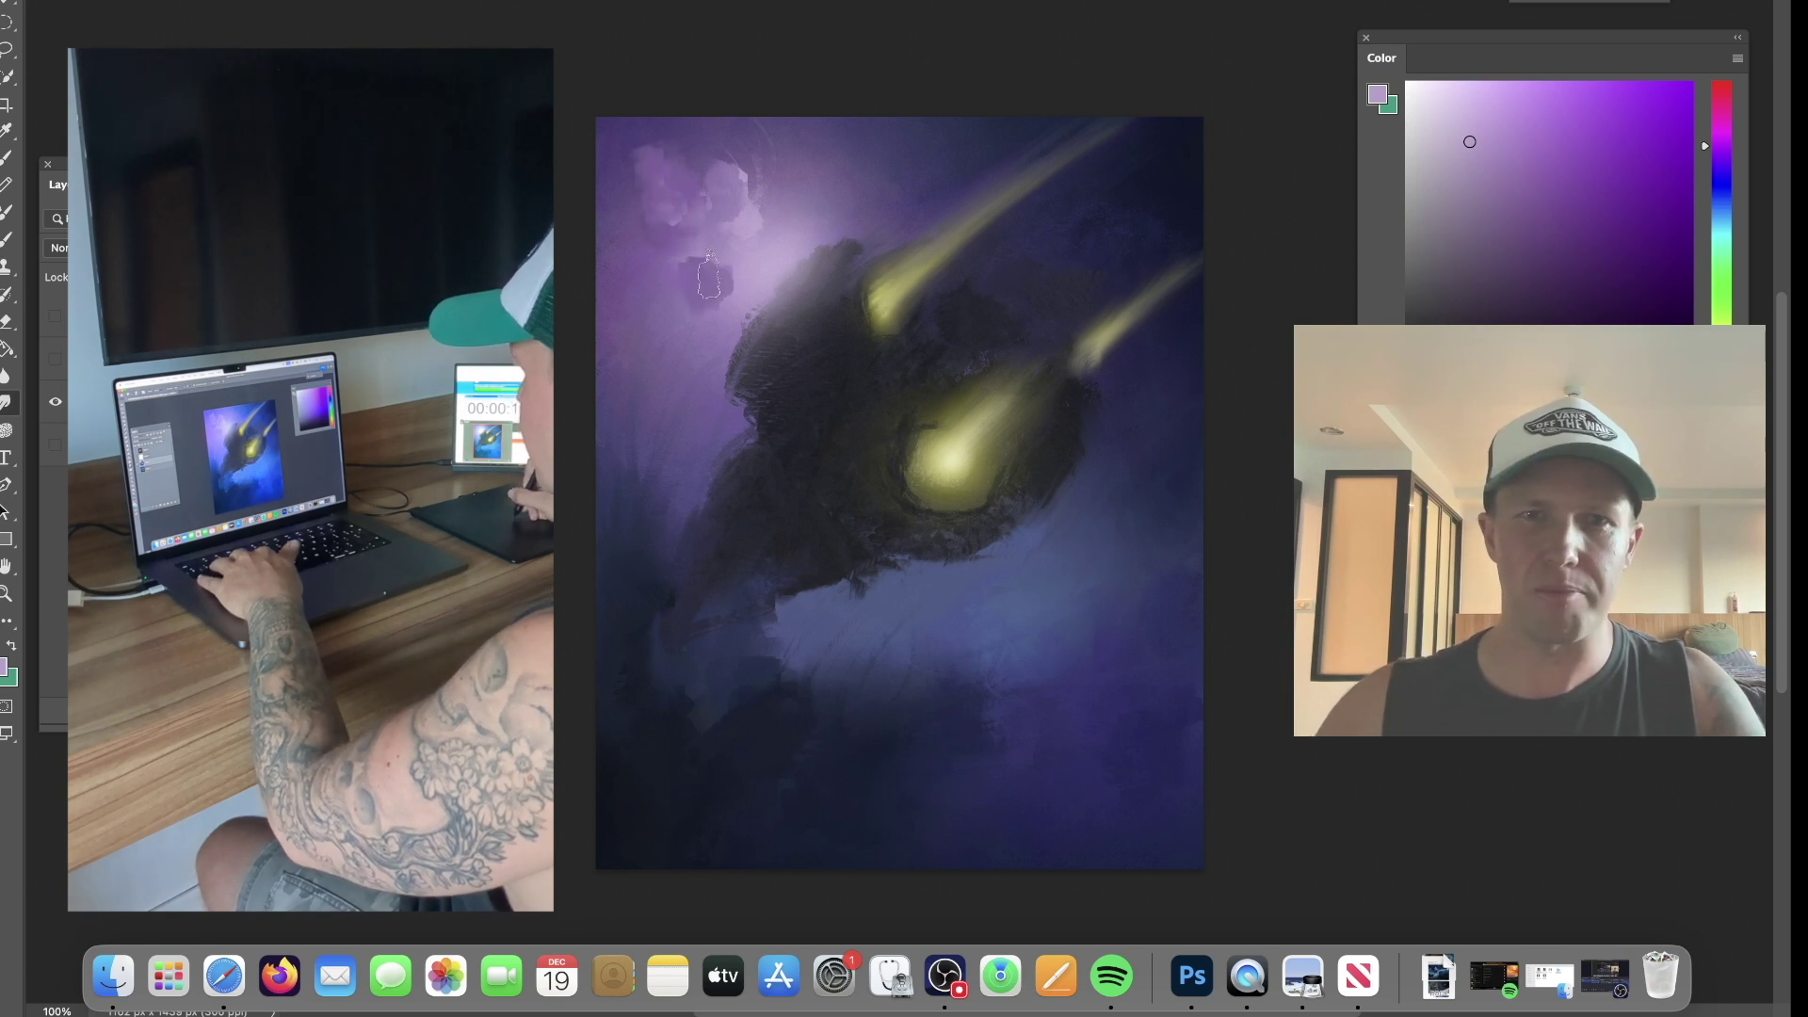
pyautogui.moveTo(774, 198); pyautogui.dragTo(718, 292)
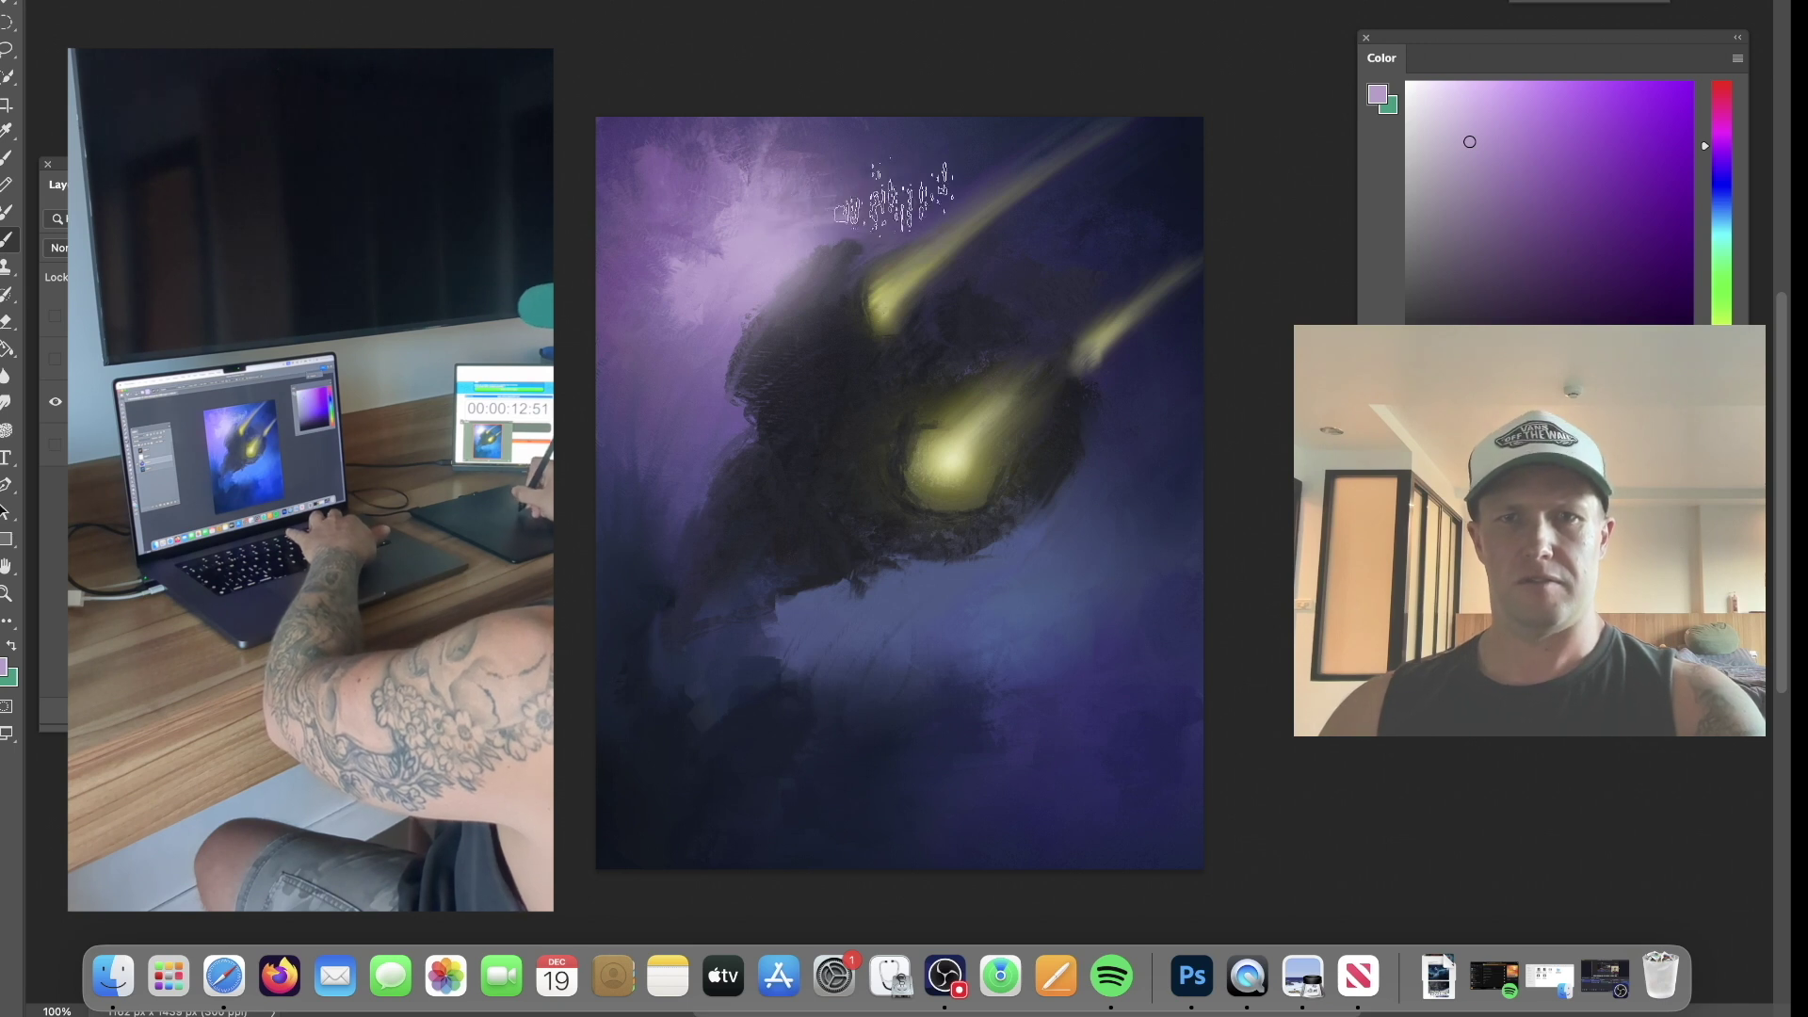
# Soften the pale cloud patches in the upper-left background using the Smudge tool with the Dry Brush 1 #1 1592 preset.
pyautogui.rightClick(821, 214)
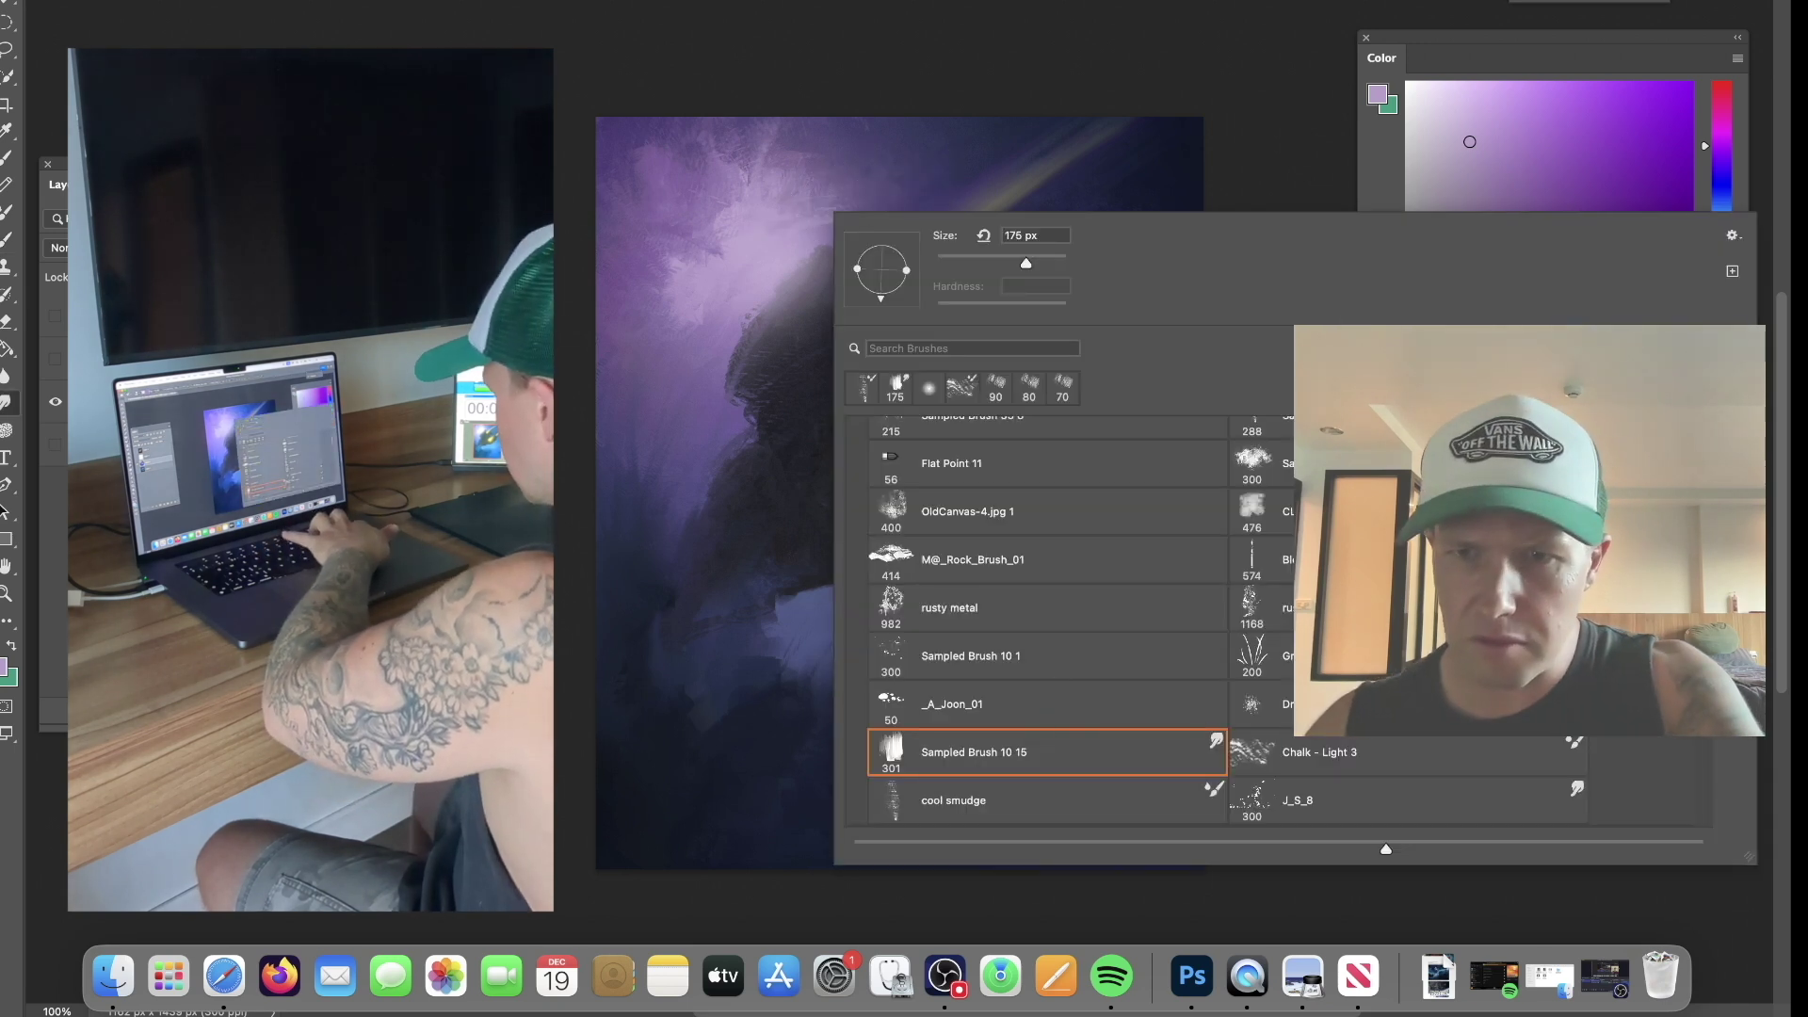
pyautogui.click(1252, 704)
pyautogui.click(750, 223)
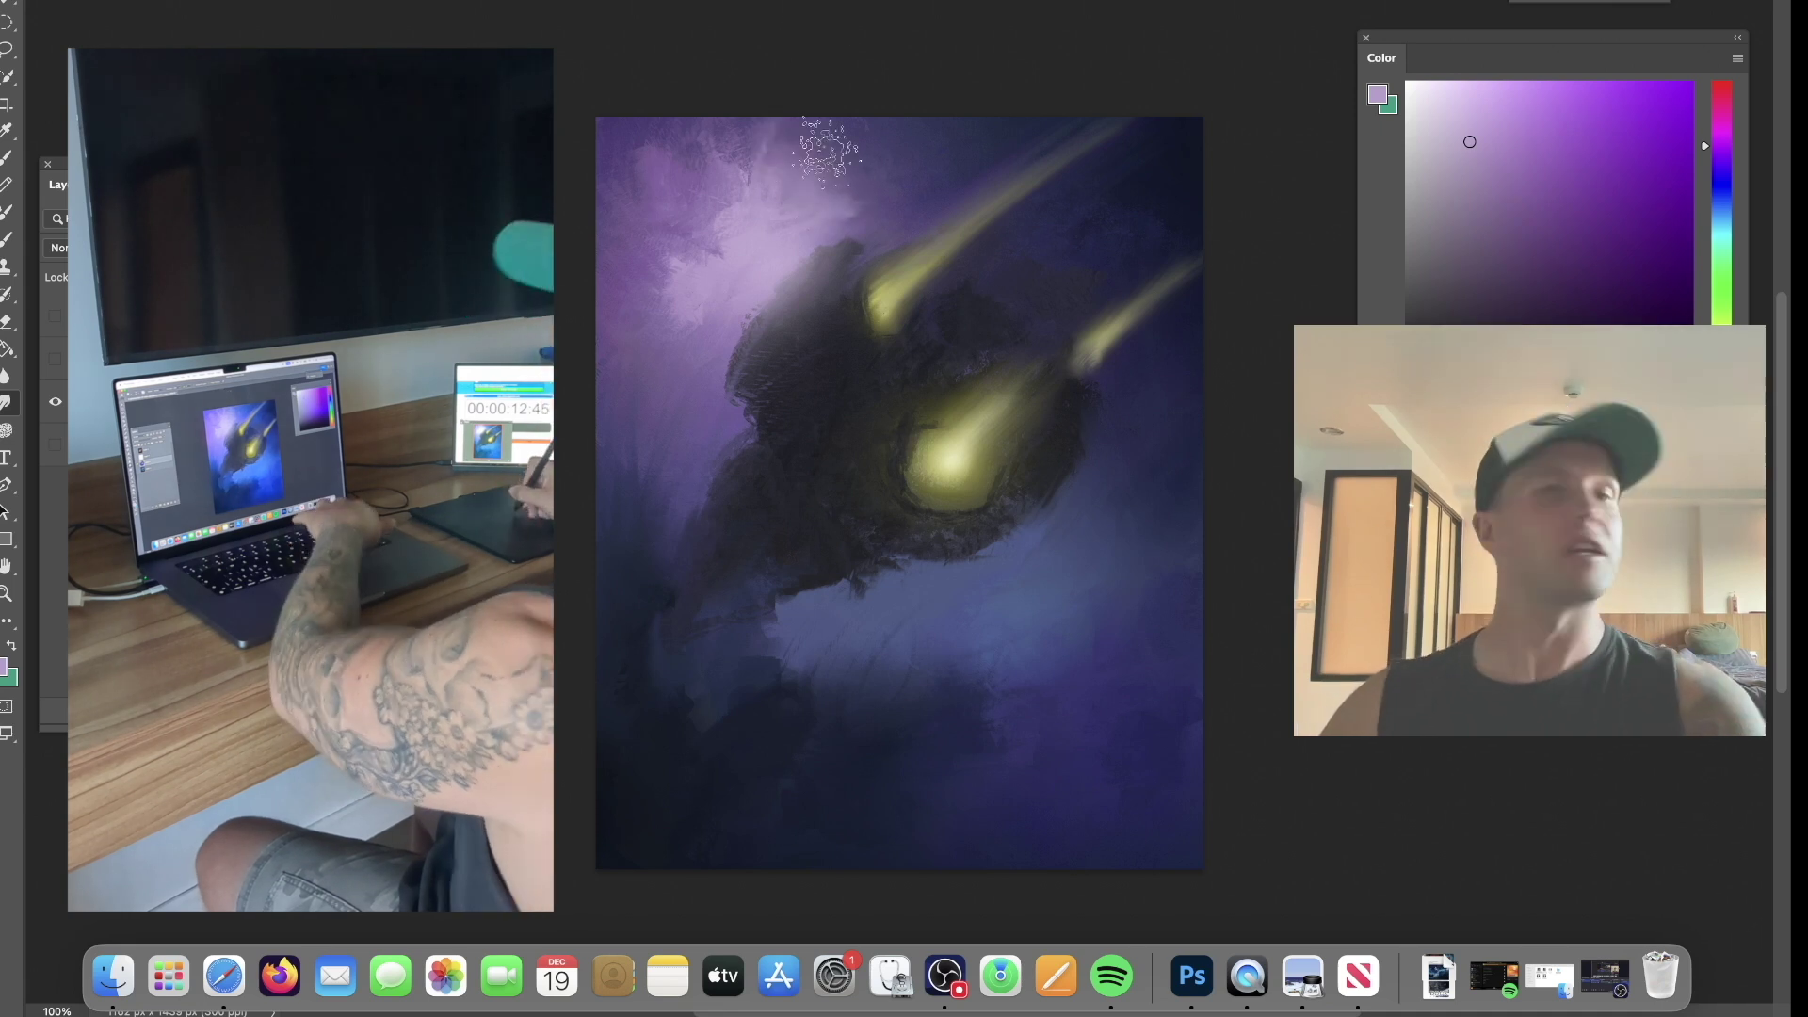
pyautogui.moveTo(645, 243); pyautogui.dragTo(649, 256)
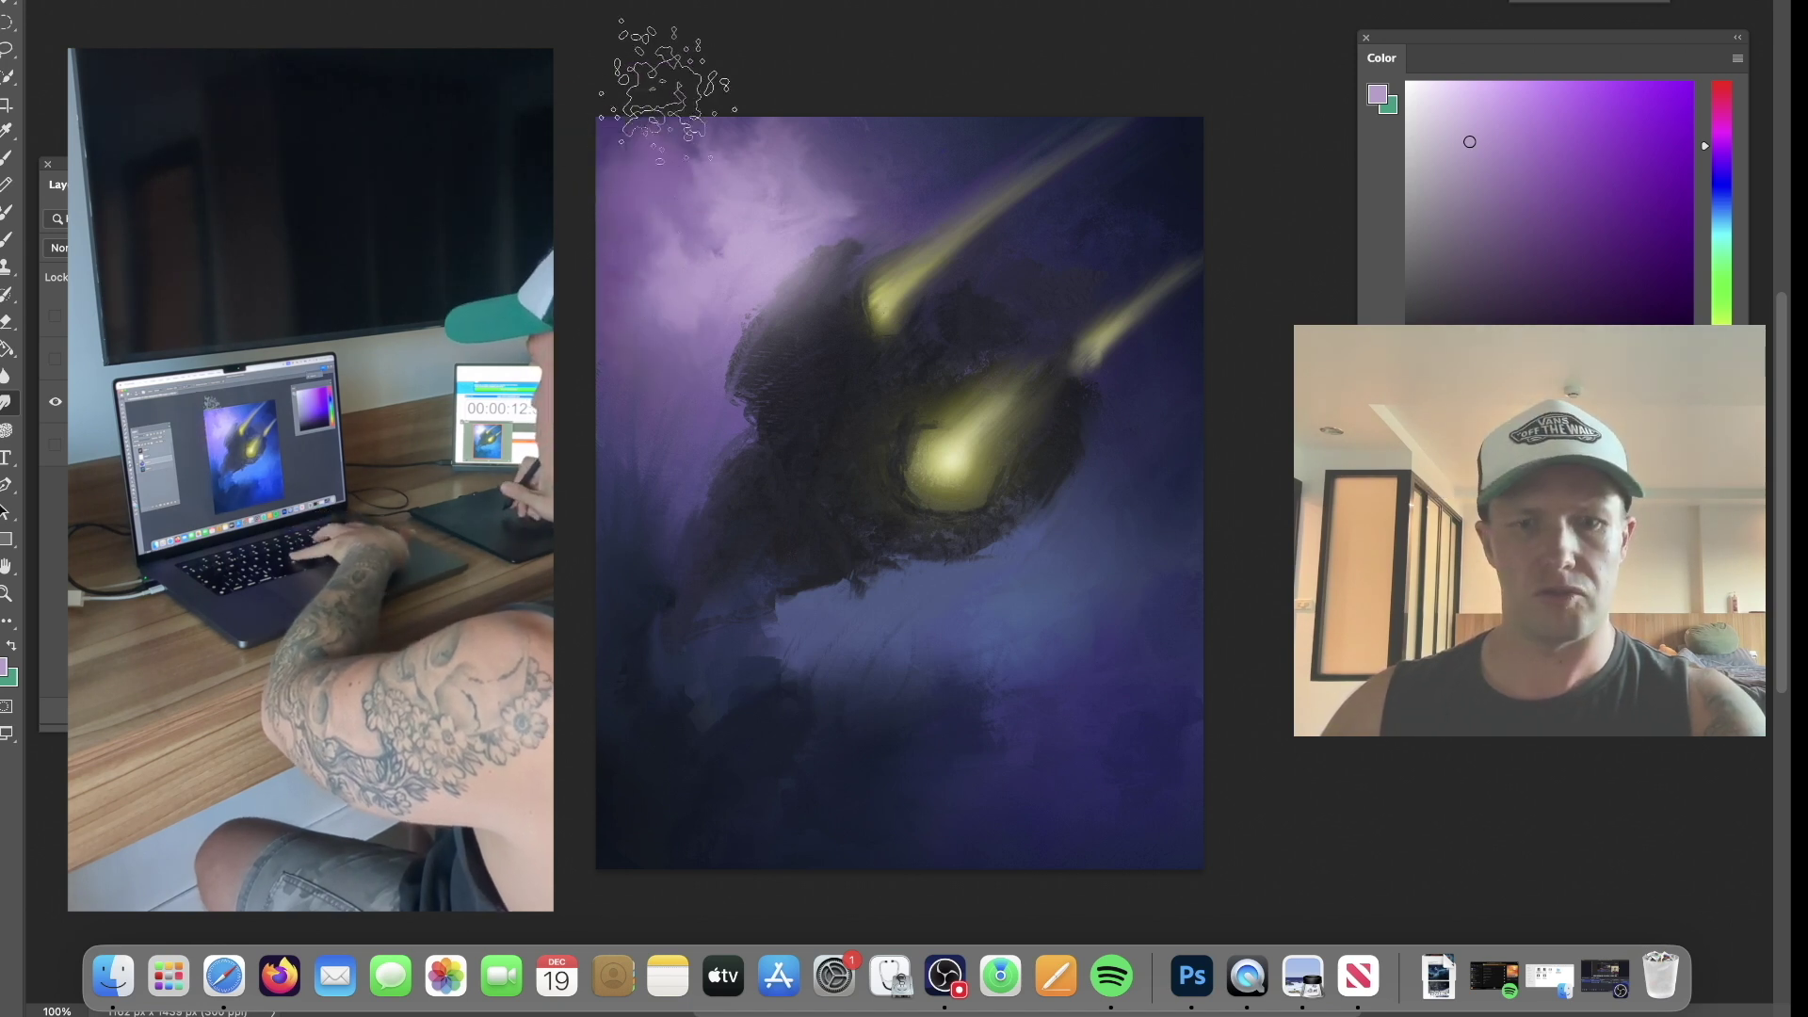
# Sample a background violet, make it brighter and more saturated, and brush it softly over the canvas's upper-left corner.
pyautogui.press('b')
pyautogui.keyDown('alt'); pyautogui.click(717, 165); pyautogui.keyUp('alt')
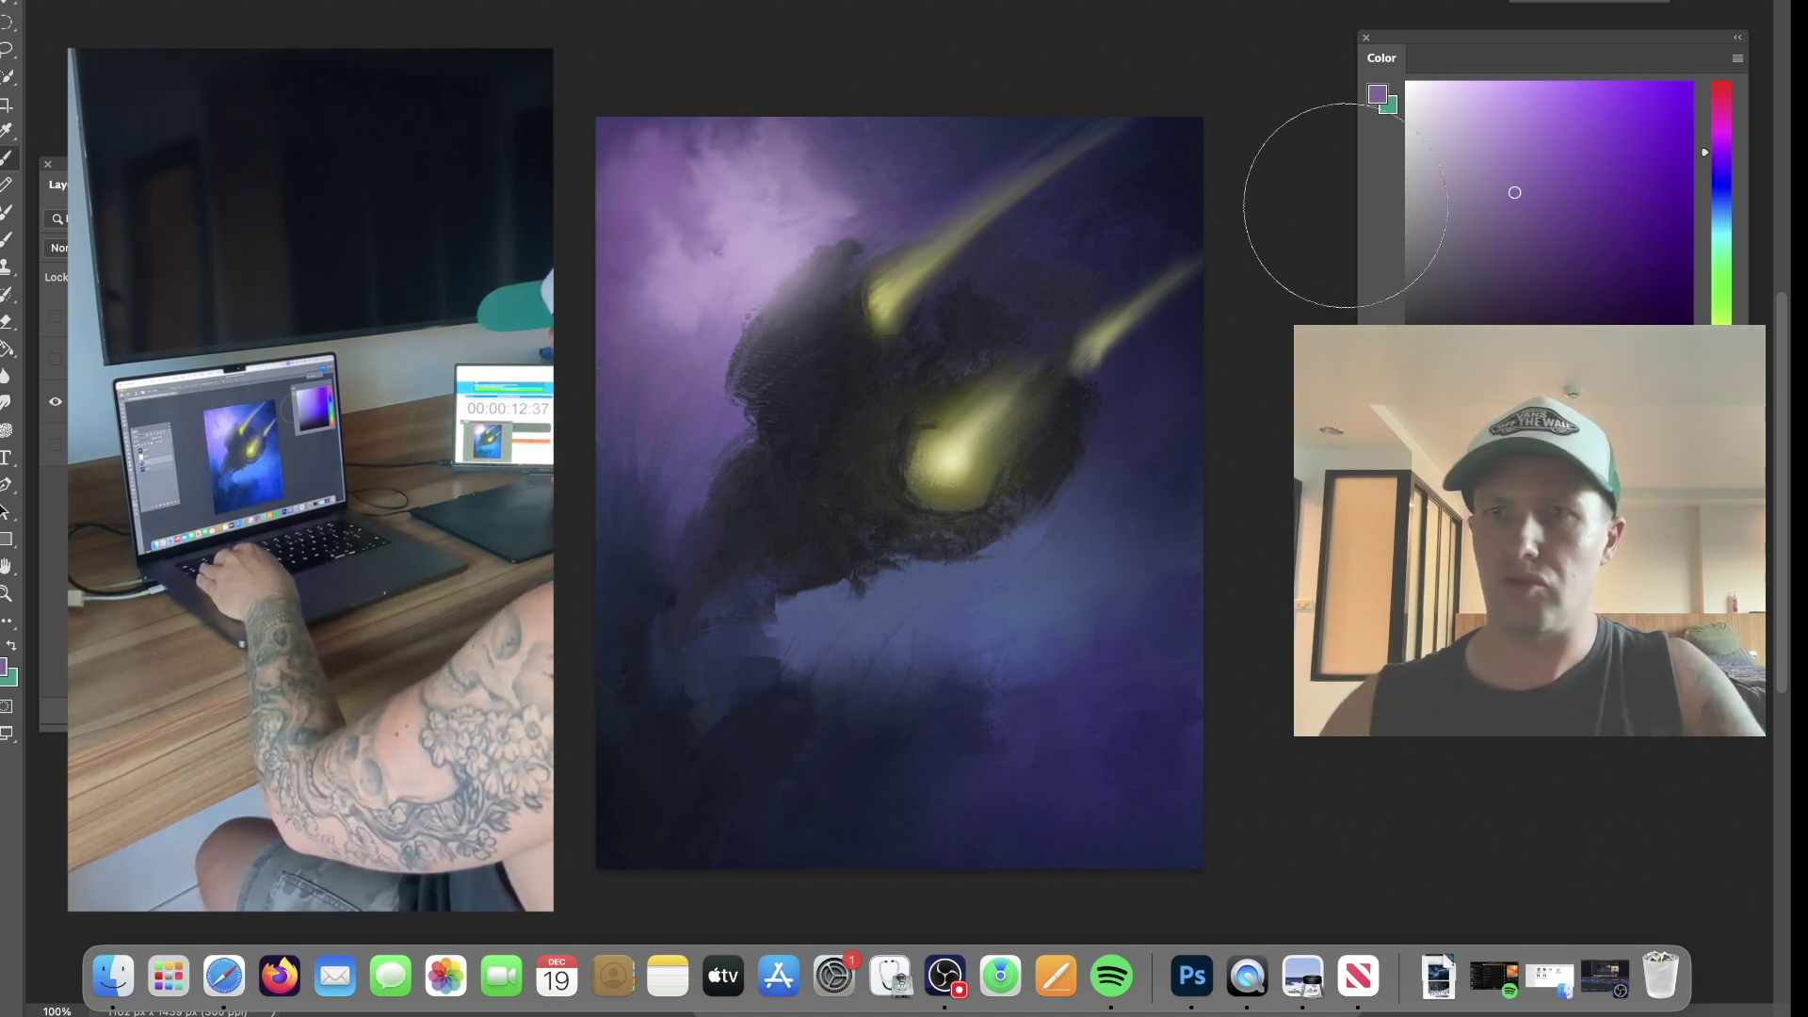
pyautogui.moveTo(1538, 161); pyautogui.dragTo(1543, 149)
pyautogui.moveTo(669, 113)
pyautogui.mouseDown()
pyautogui.moveTo(651, 133)
pyautogui.moveTo(674, 150)
pyautogui.moveTo(653, 259)
pyautogui.mouseUp()
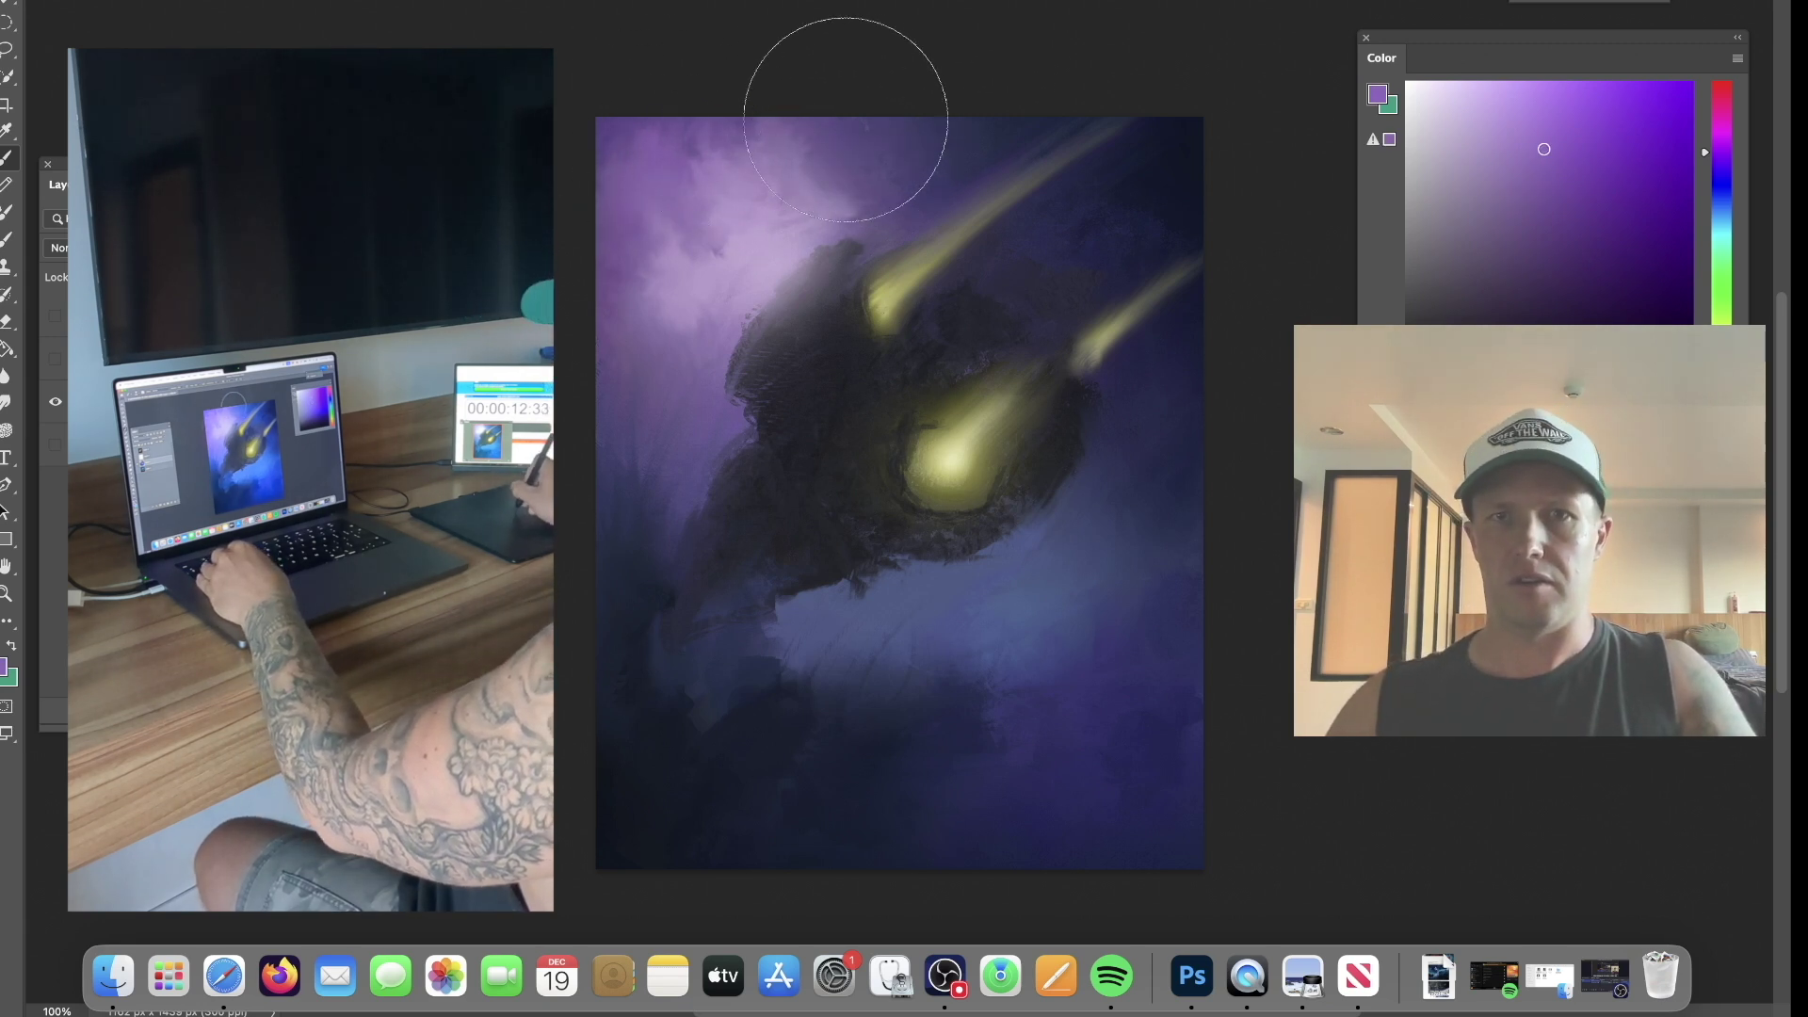
# Sample near-black from the head and darken its lower-left part with a smaller soft brush.
pyautogui.keyDown('alt'); pyautogui.click(1025, 119); pyautogui.keyUp('alt')
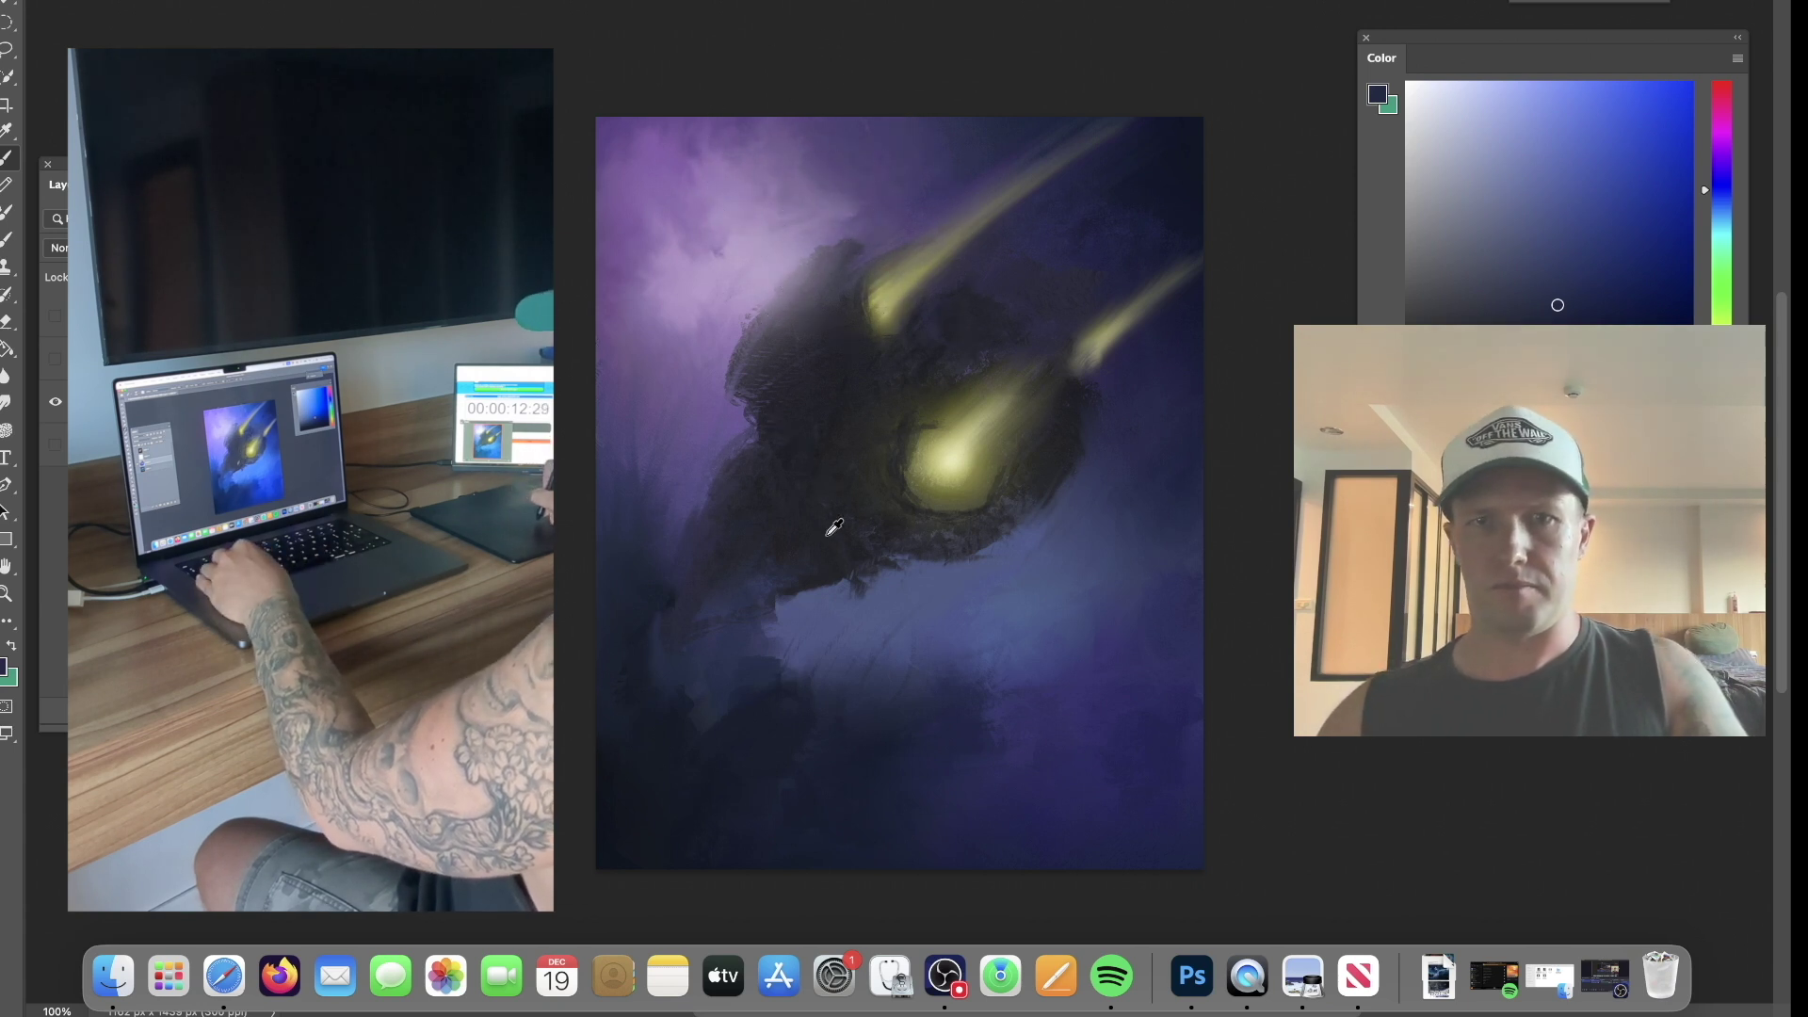
pyautogui.keyDown('alt'); pyautogui.click(859, 539); pyautogui.keyUp('alt')
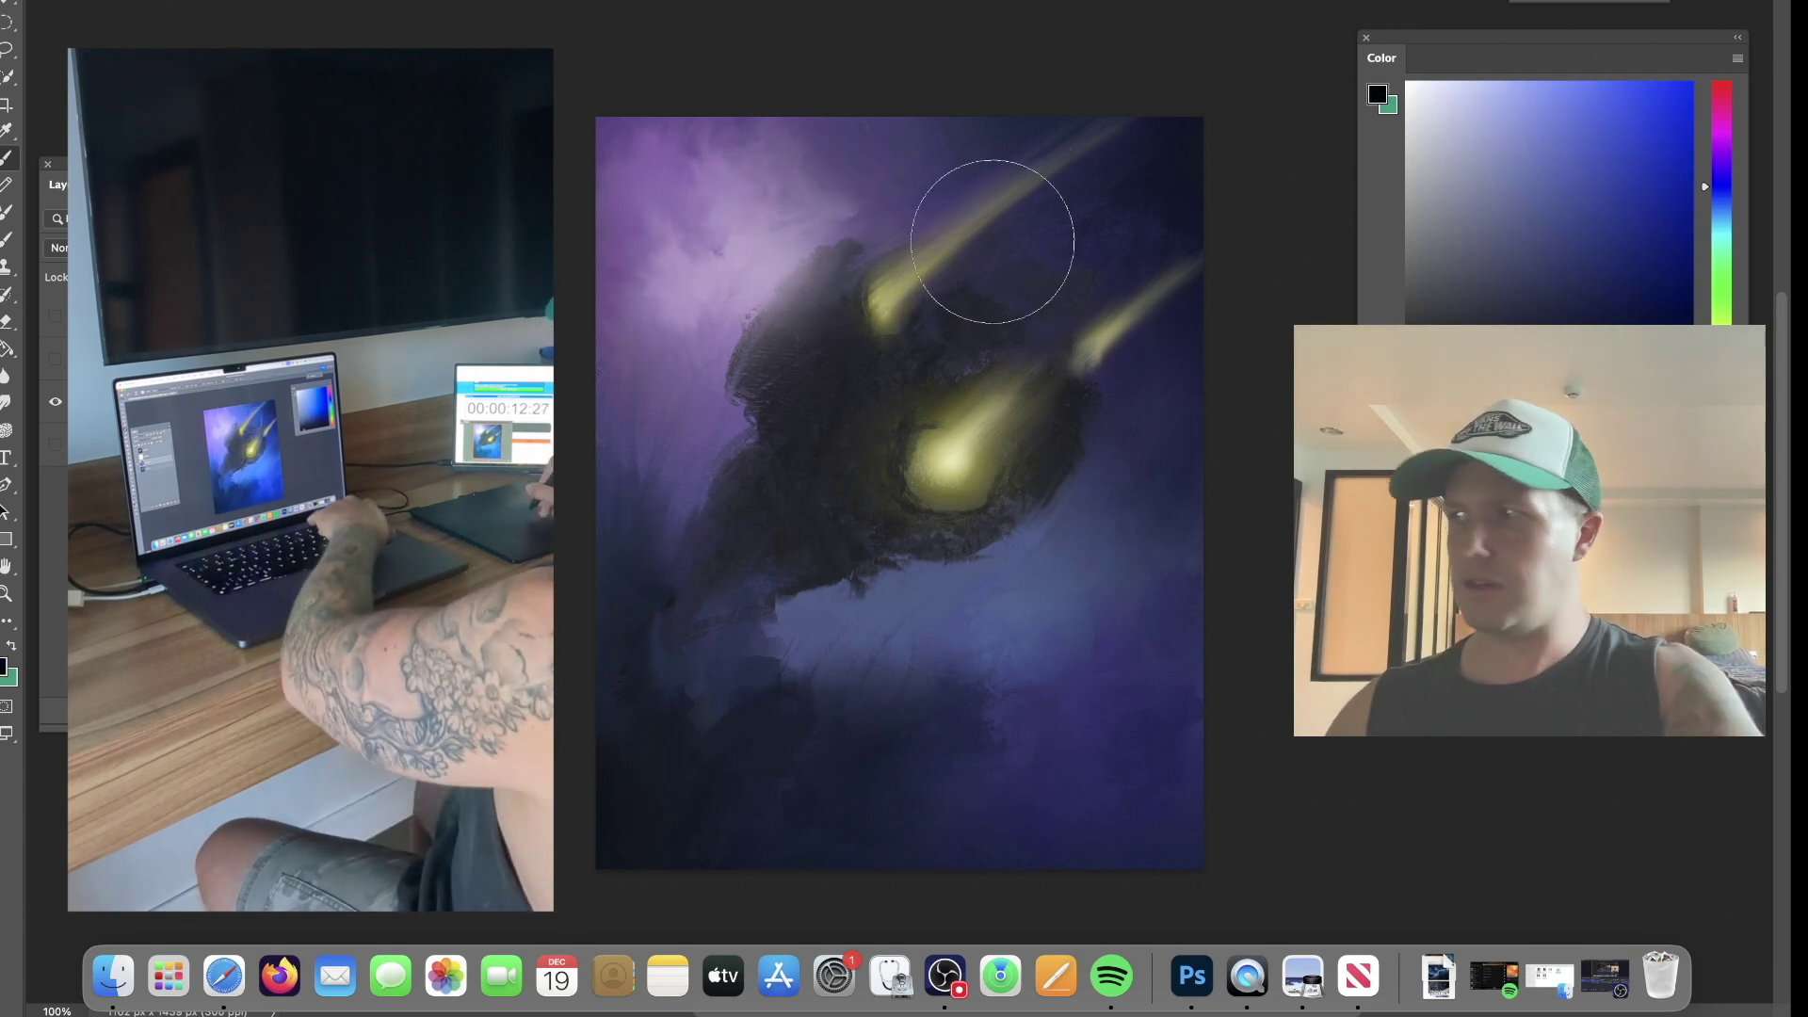
pyautogui.press('[')
pyautogui.press('[')
pyautogui.press('[')
pyautogui.press('[')
pyautogui.press('[')
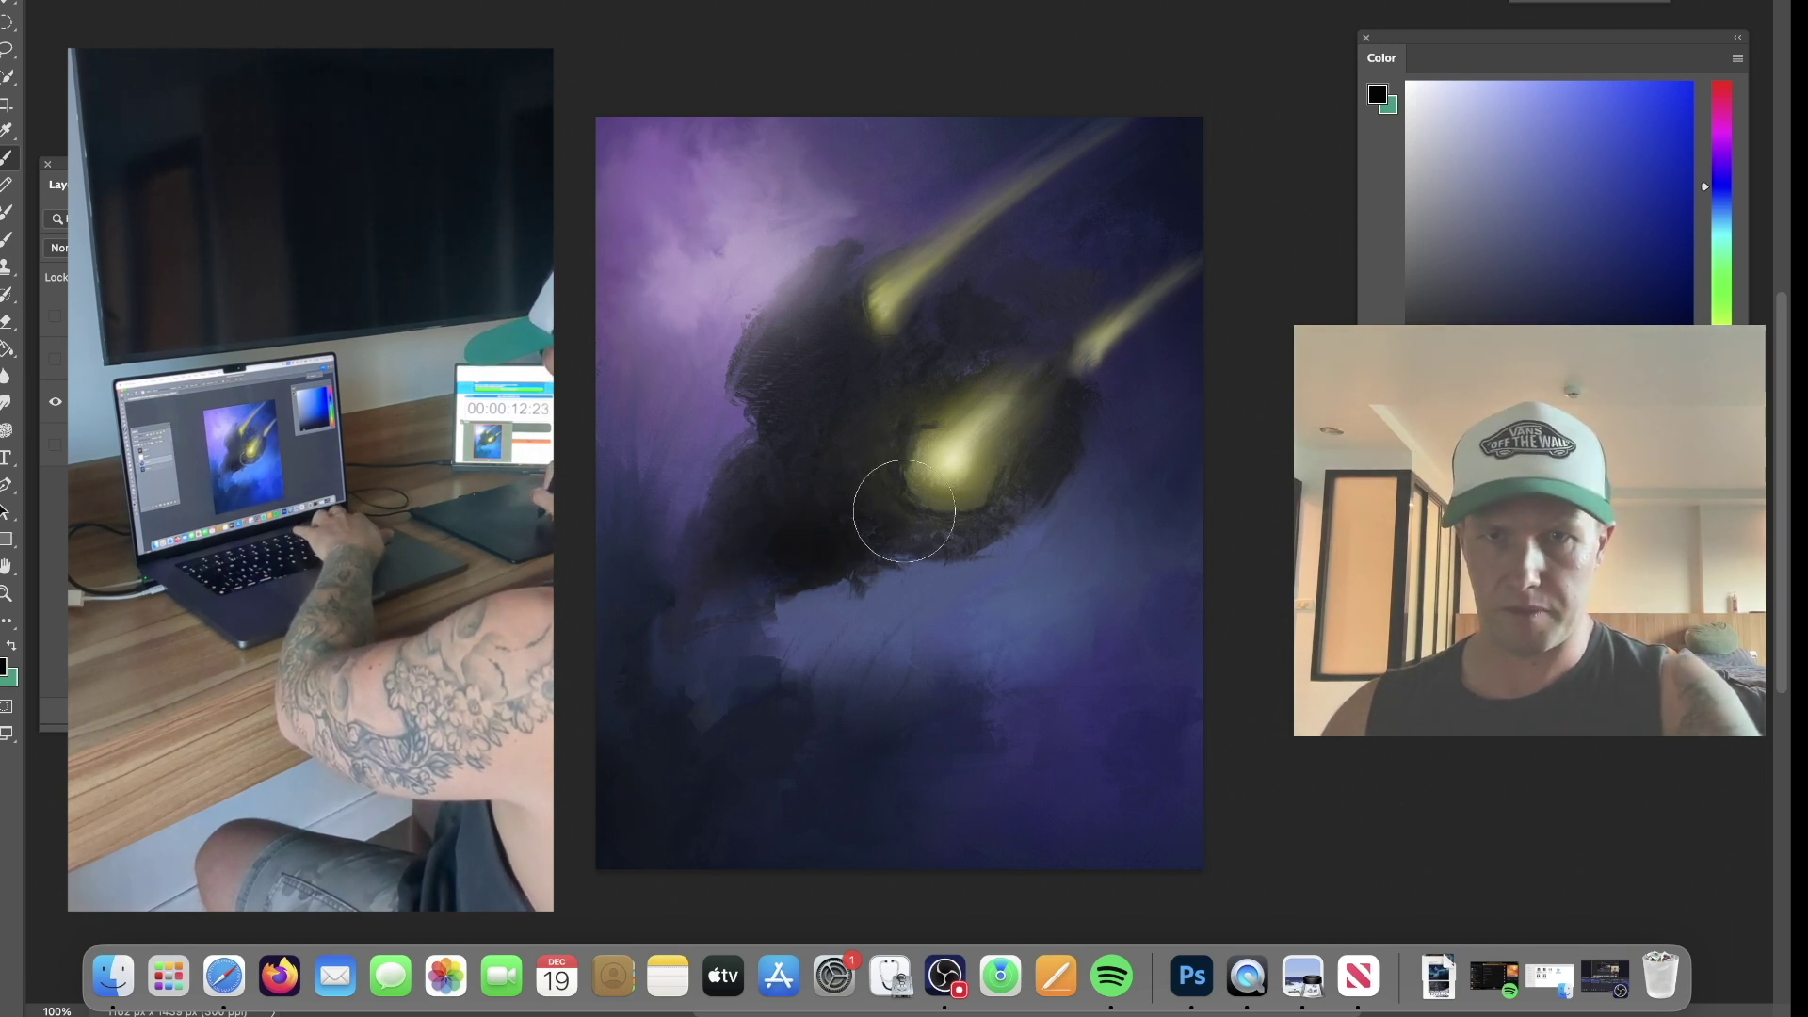
# Enlarge the painting layer slightly with Free Transform, keeping its upper-left corner fixed.
pyautogui.press('super+t')
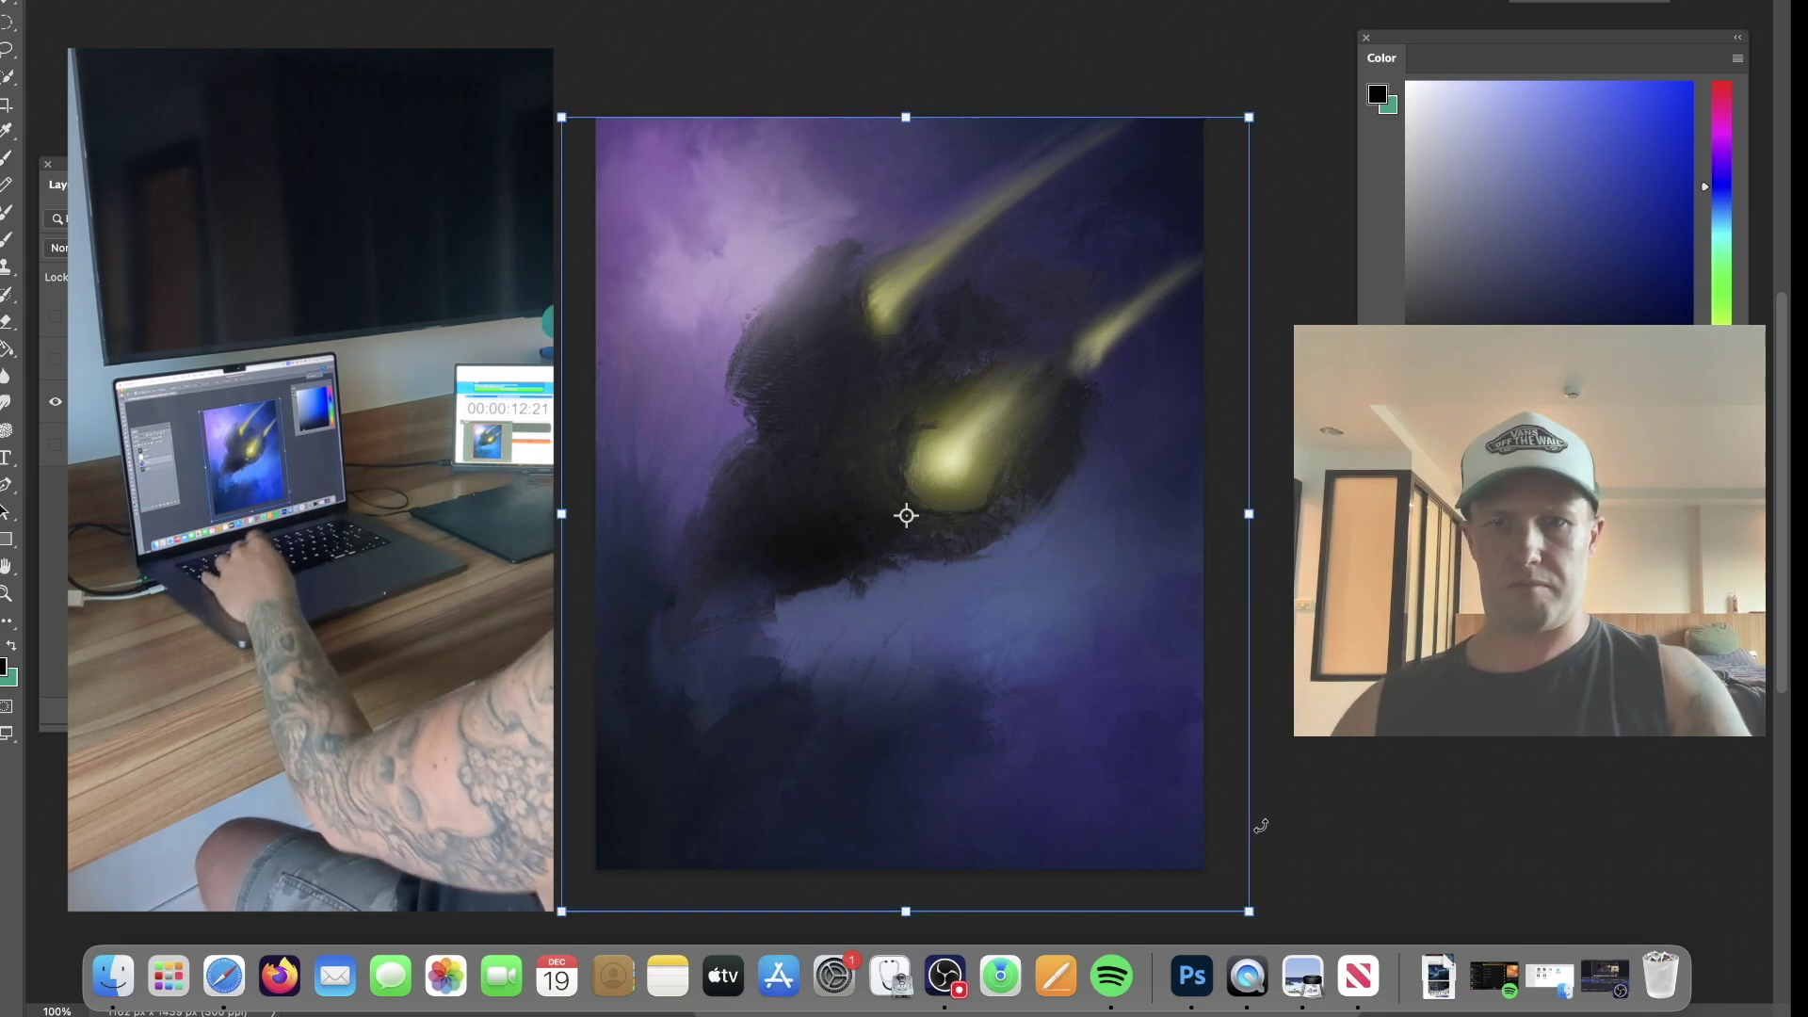
pyautogui.moveTo(1250, 906); pyautogui.dragTo(1273, 931)
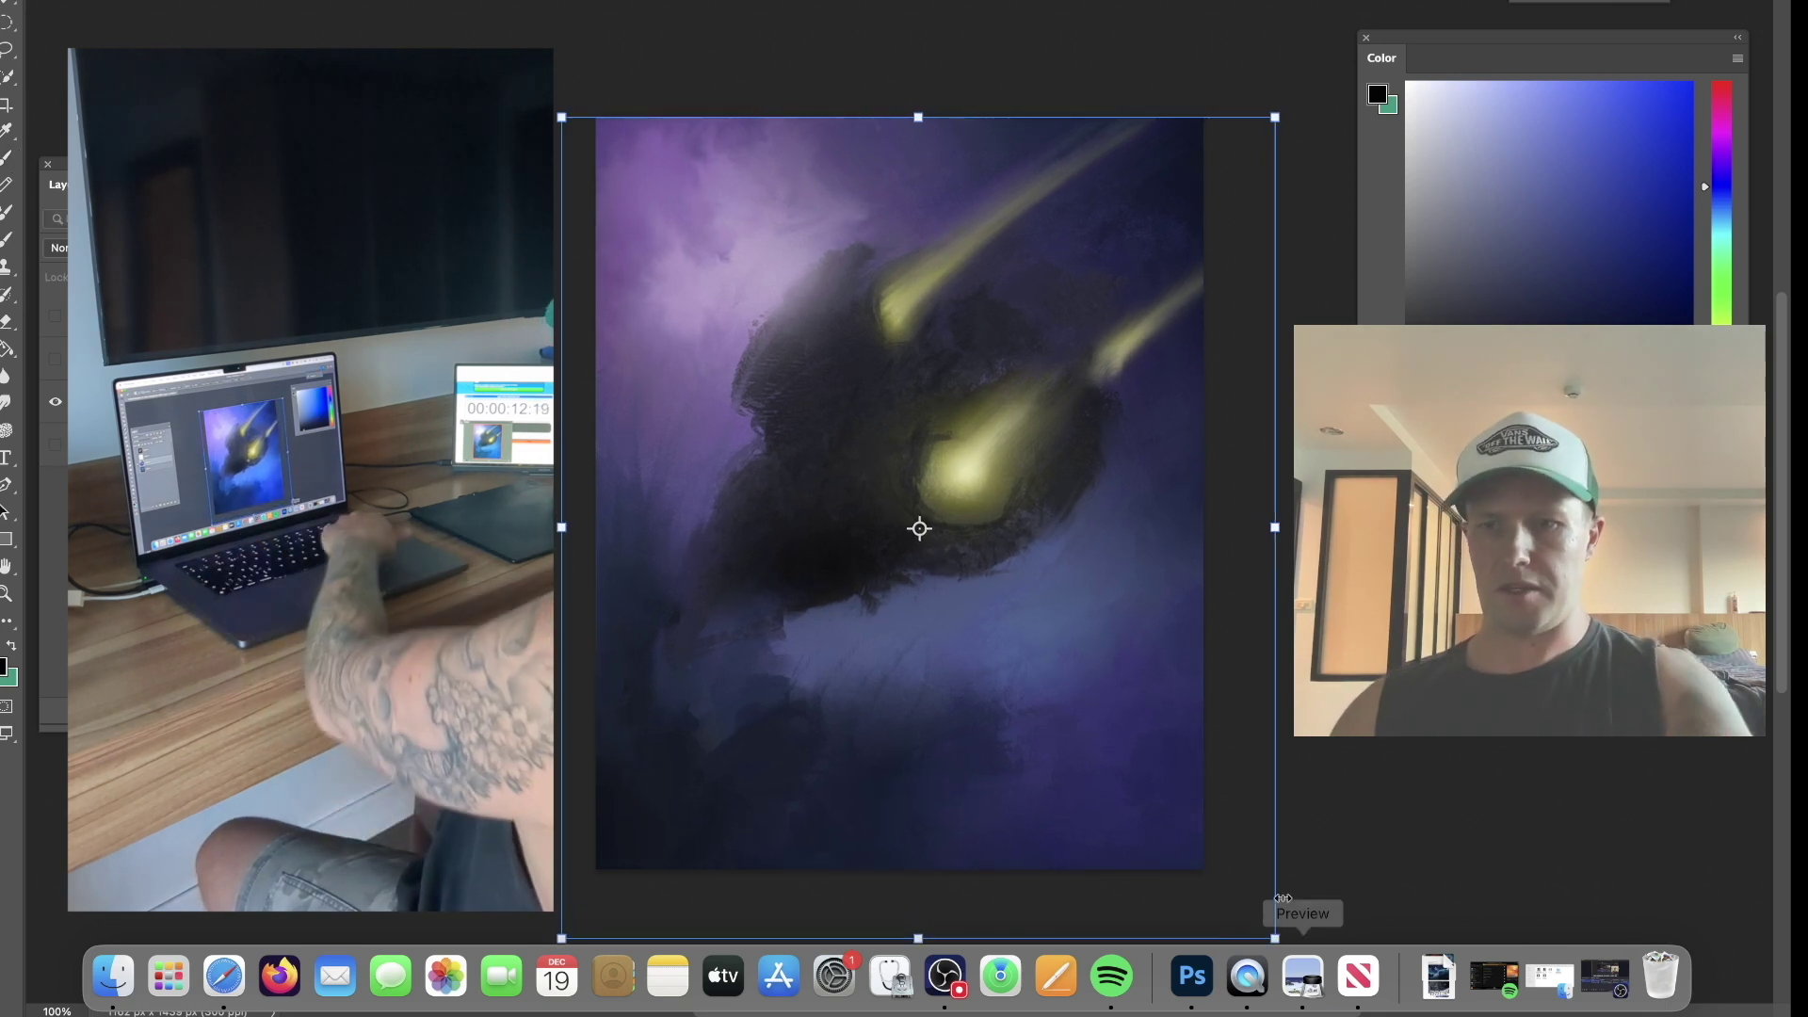
pyautogui.press('Escape')
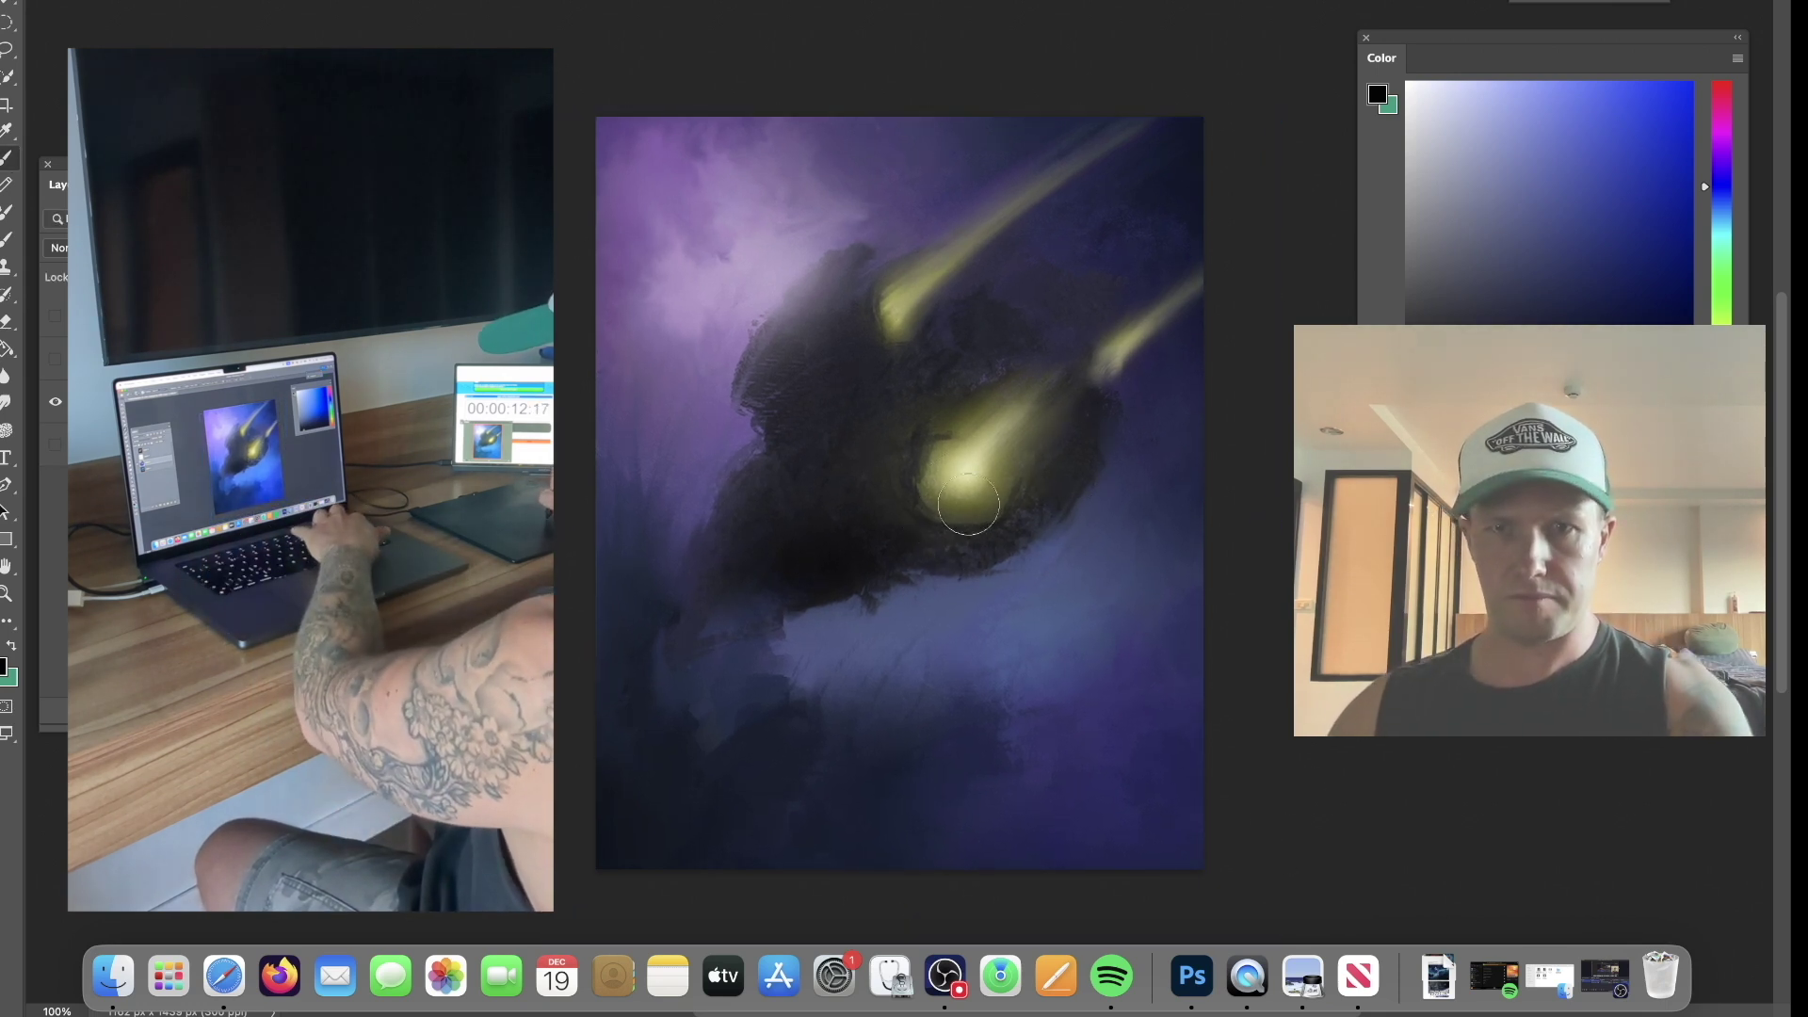
# Brighten the glowing eyes with sampled pale yellow and tint the light trails with a muted golden orange.
pyautogui.keyDown('alt'); pyautogui.click(970, 460); pyautogui.keyUp('alt')
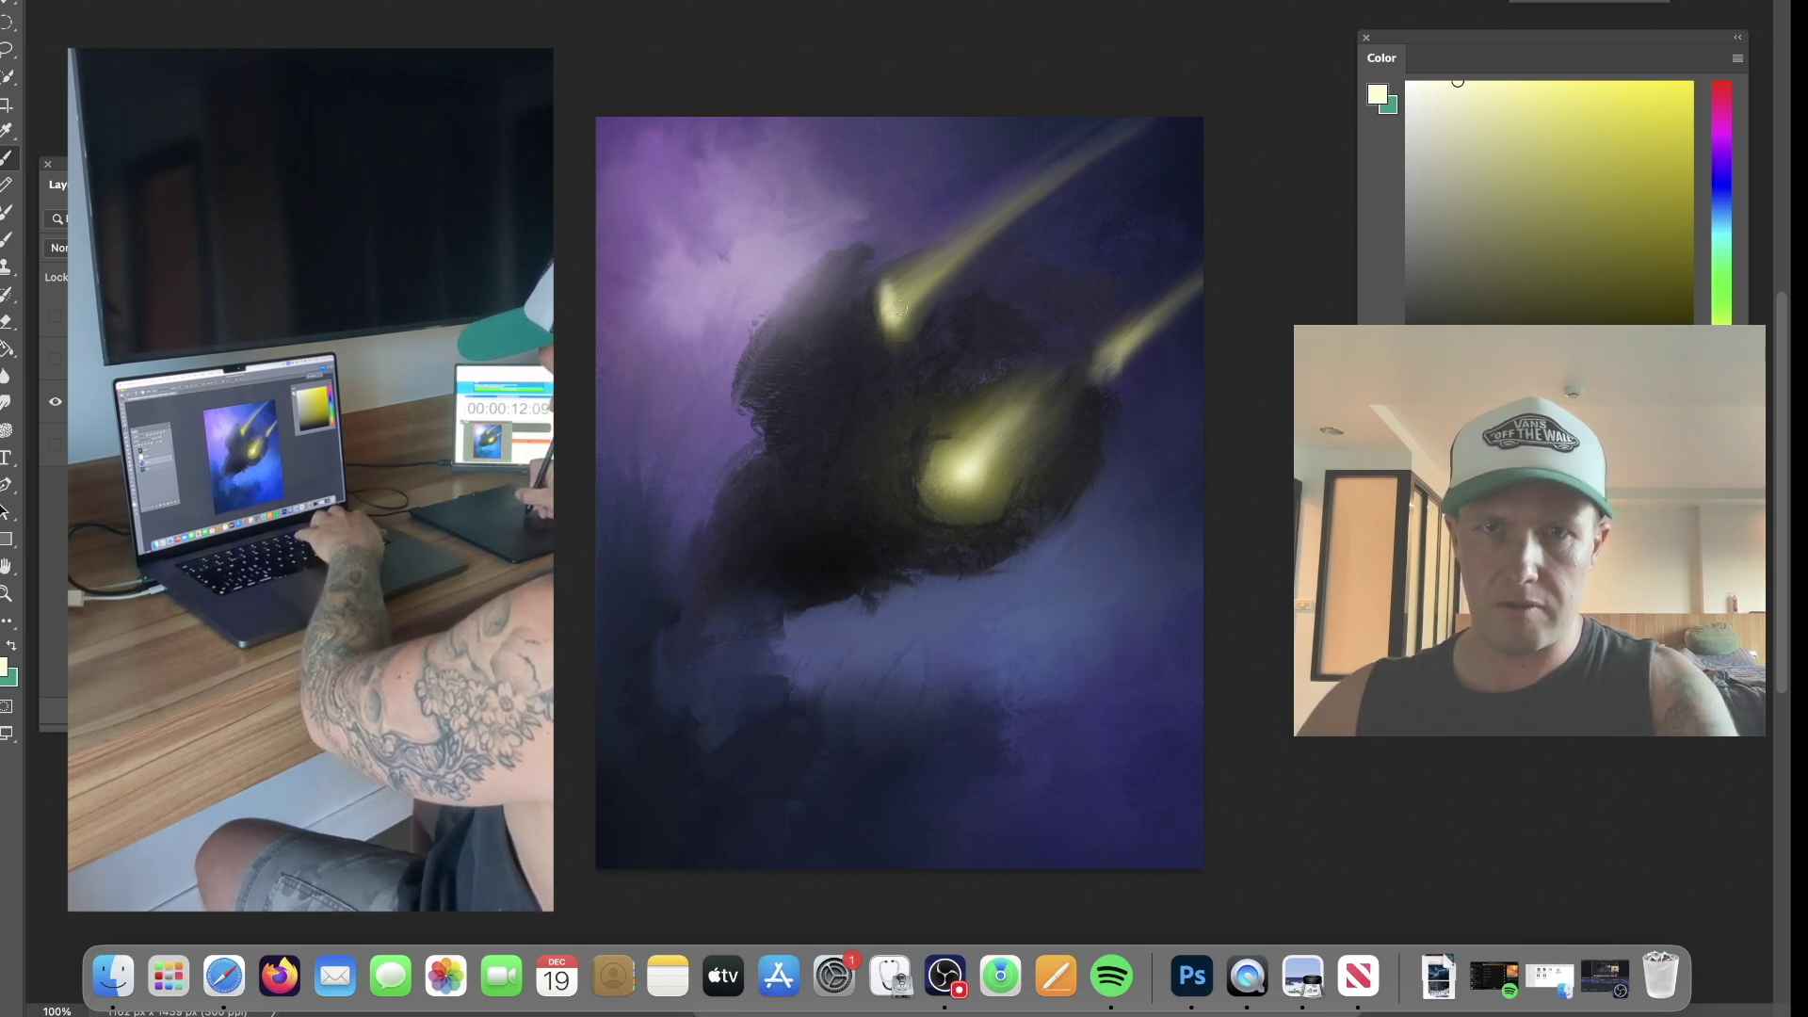
pyautogui.keyDown('alt'); pyautogui.click(951, 485); pyautogui.keyUp('alt')
pyautogui.click(1721, 354)
pyautogui.moveTo(1603, 254); pyautogui.dragTo(1599, 176)
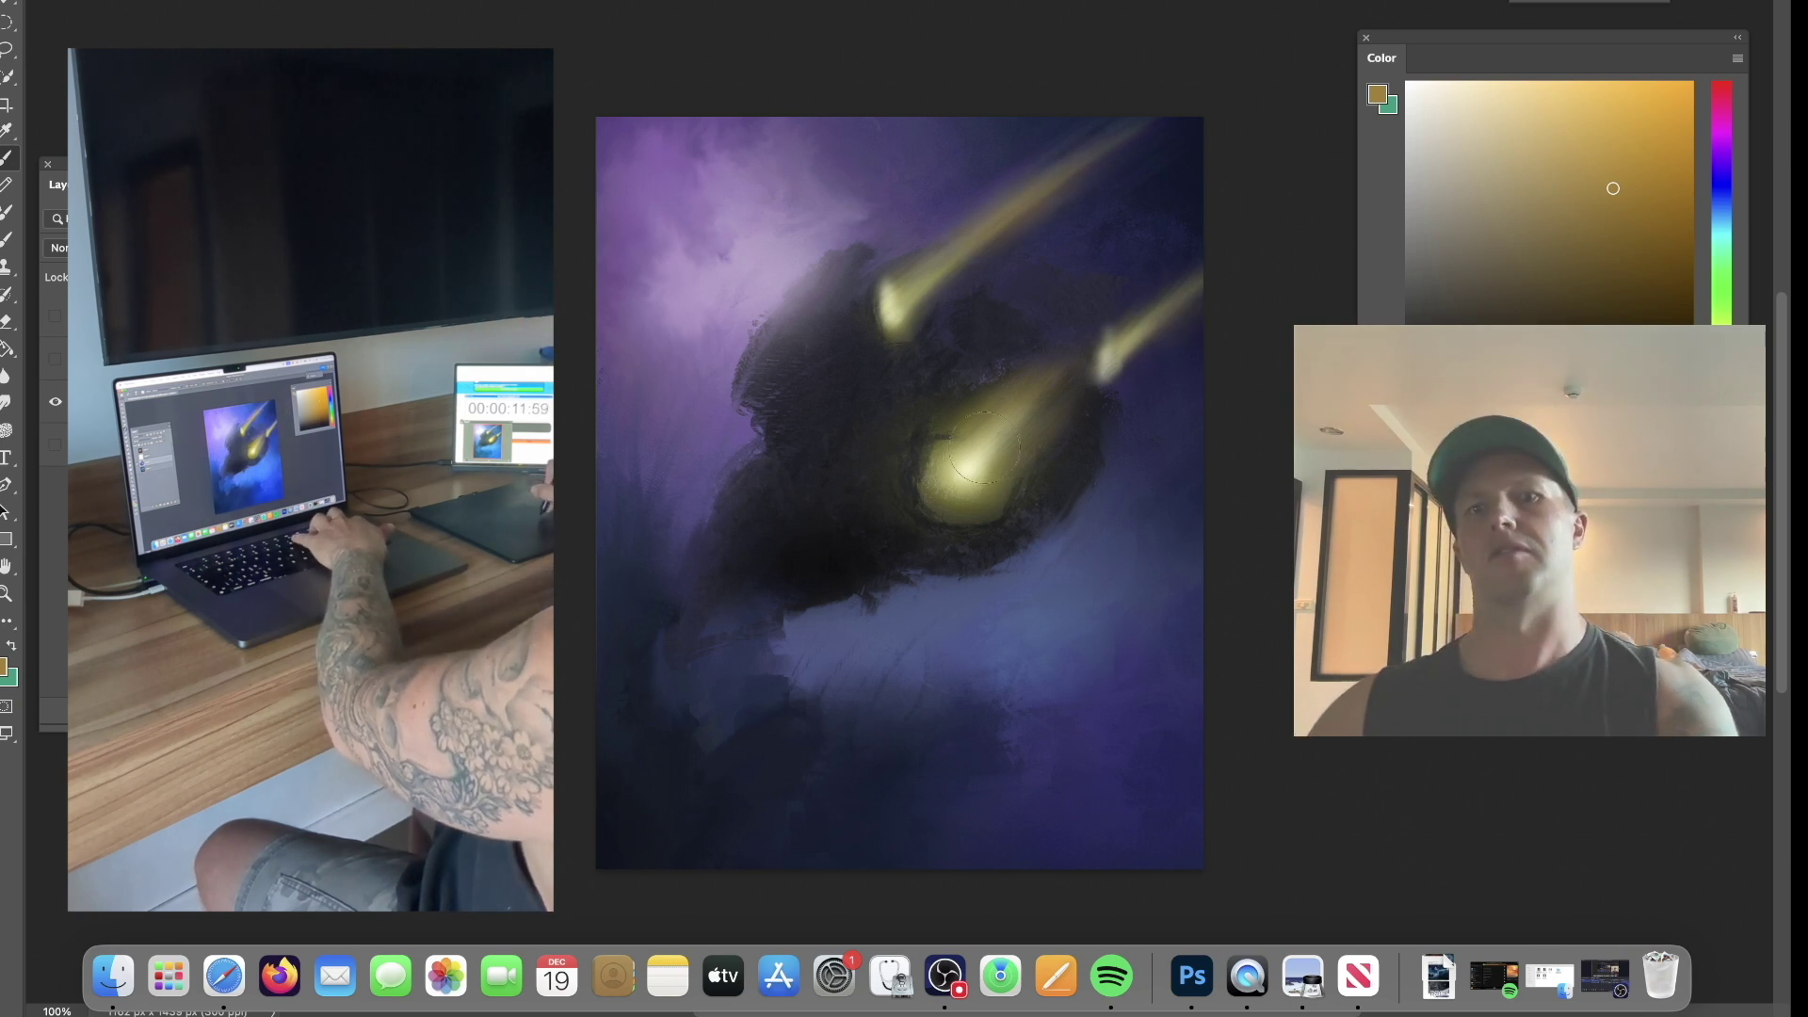
# Sample dark blue-violet from the background and paint along the upper trail's edges to narrow it.
pyautogui.keyDown('alt'); pyautogui.click(1193, 170); pyautogui.keyUp('alt')
pyautogui.keyDown('alt'); pyautogui.click(909, 172); pyautogui.keyUp('alt')
pyautogui.moveTo(909, 172)
pyautogui.mouseDown()
pyautogui.moveTo(1075, 66)
pyautogui.moveTo(1159, 72)
pyautogui.mouseUp()
pyautogui.keyDown('alt'); pyautogui.click(909, 169); pyautogui.keyUp('alt')
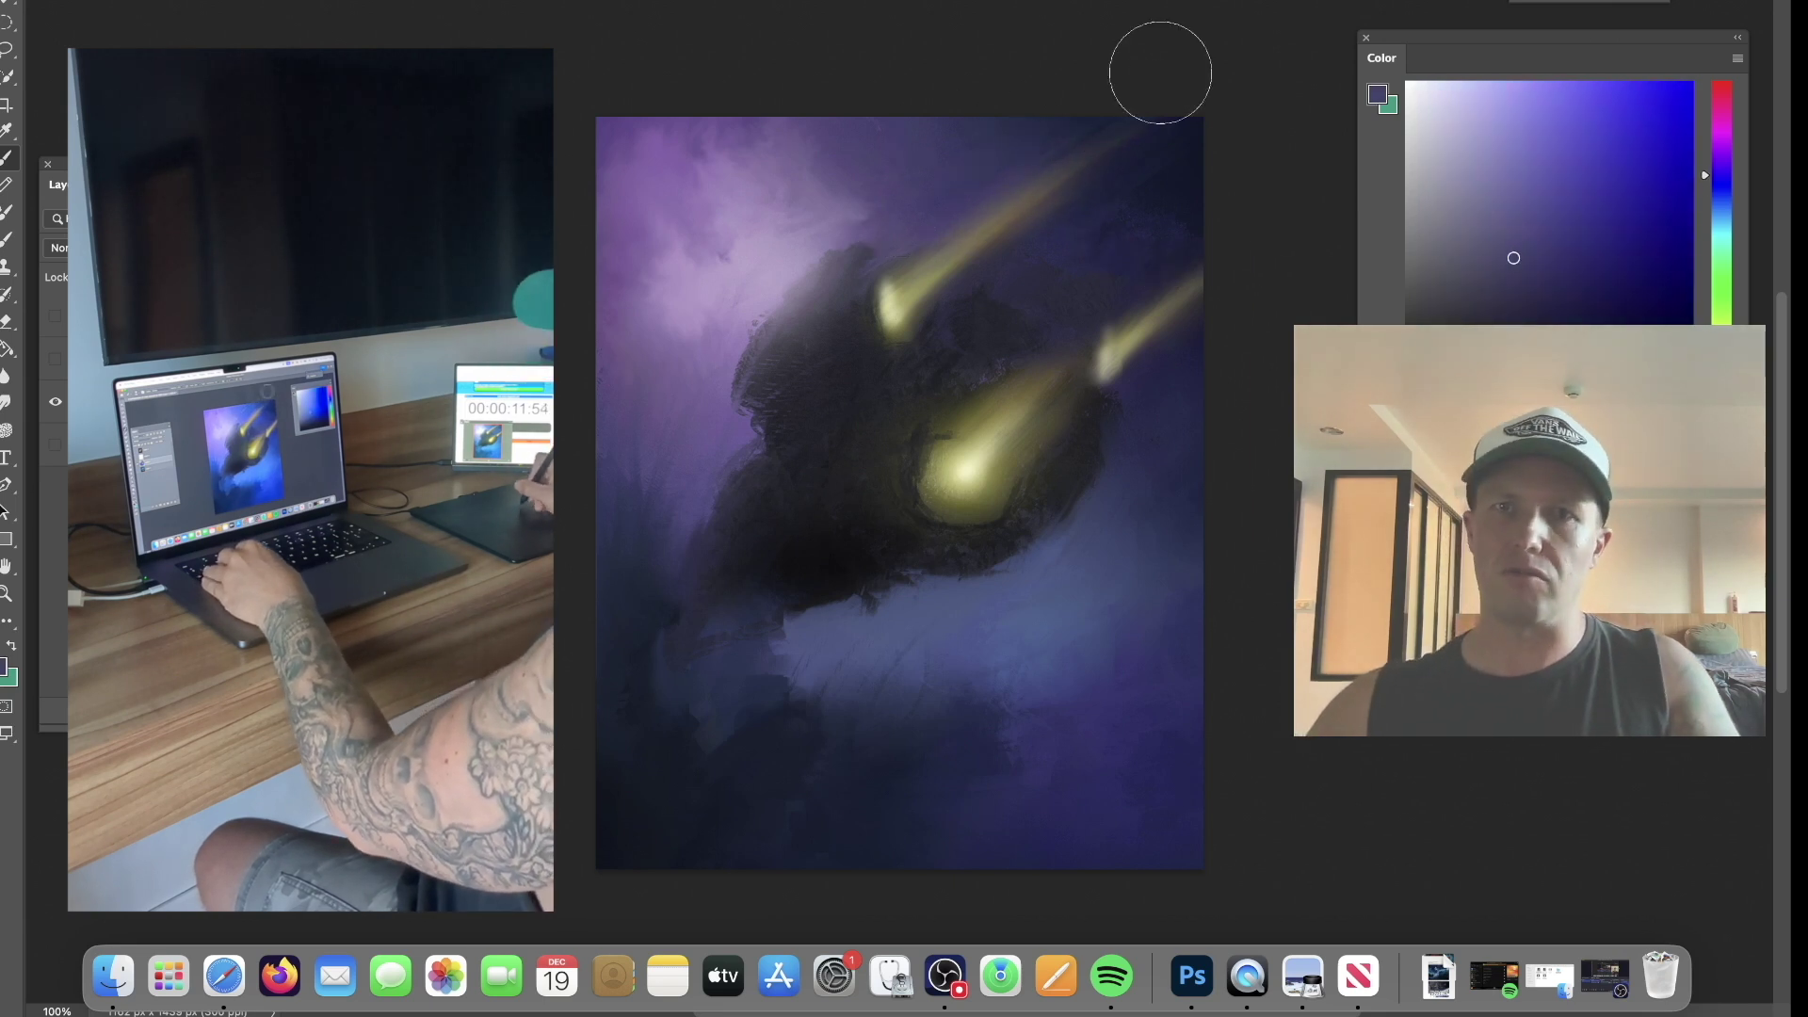
# Fade the far end of the upper trail by painting over it with dark blues sampled from both sides.
pyautogui.keyDown('alt'); pyautogui.click(1165, 194); pyautogui.keyUp('alt')
pyautogui.keyDown('alt'); pyautogui.click(952, 169); pyautogui.keyUp('alt')
pyautogui.moveTo(1181, 141); pyautogui.dragTo(1090, 101)
pyautogui.keyDown('alt'); pyautogui.click(970, 155); pyautogui.keyUp('alt')
pyautogui.keyDown('alt'); pyautogui.click(1170, 188); pyautogui.keyUp('alt')
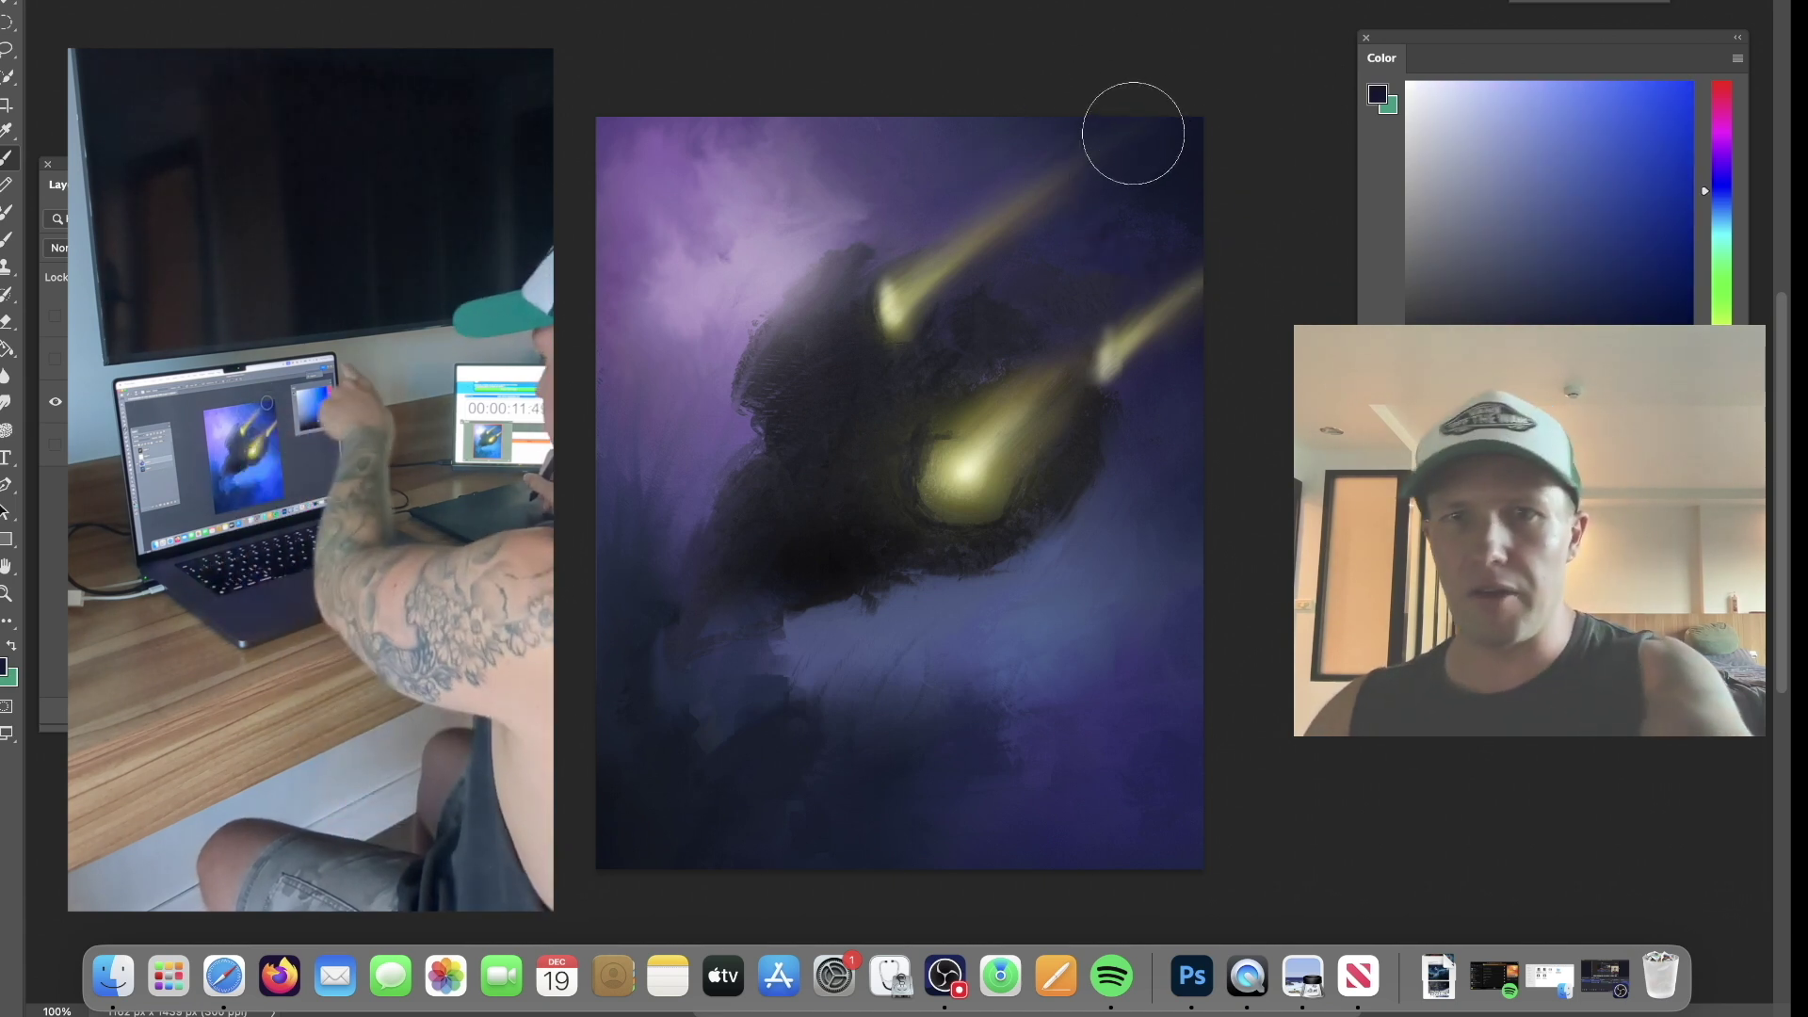
# Even out the background around the upper trail's tapered end with resampled dark blues, and switch to the Smudge tool.
pyautogui.keyDown('alt'); pyautogui.click(1128, 276); pyautogui.keyUp('alt')
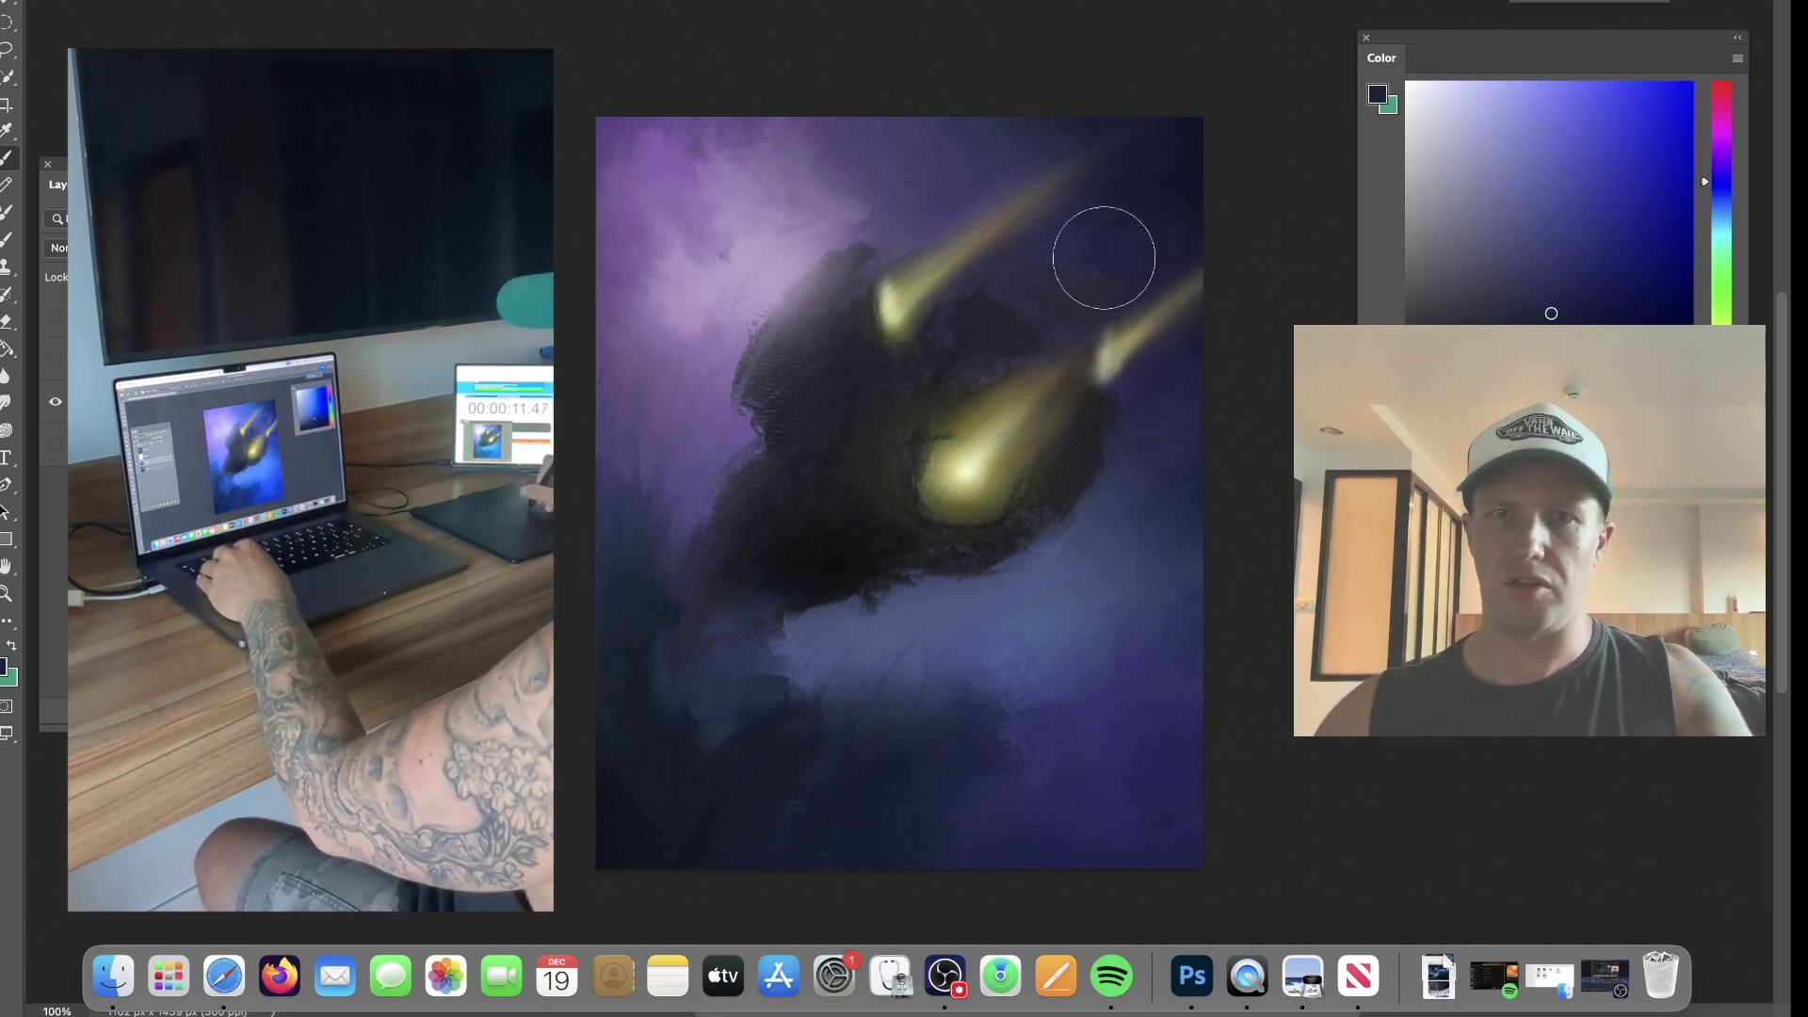
pyautogui.keyDown('alt'); pyautogui.click(901, 177); pyautogui.keyUp('alt')
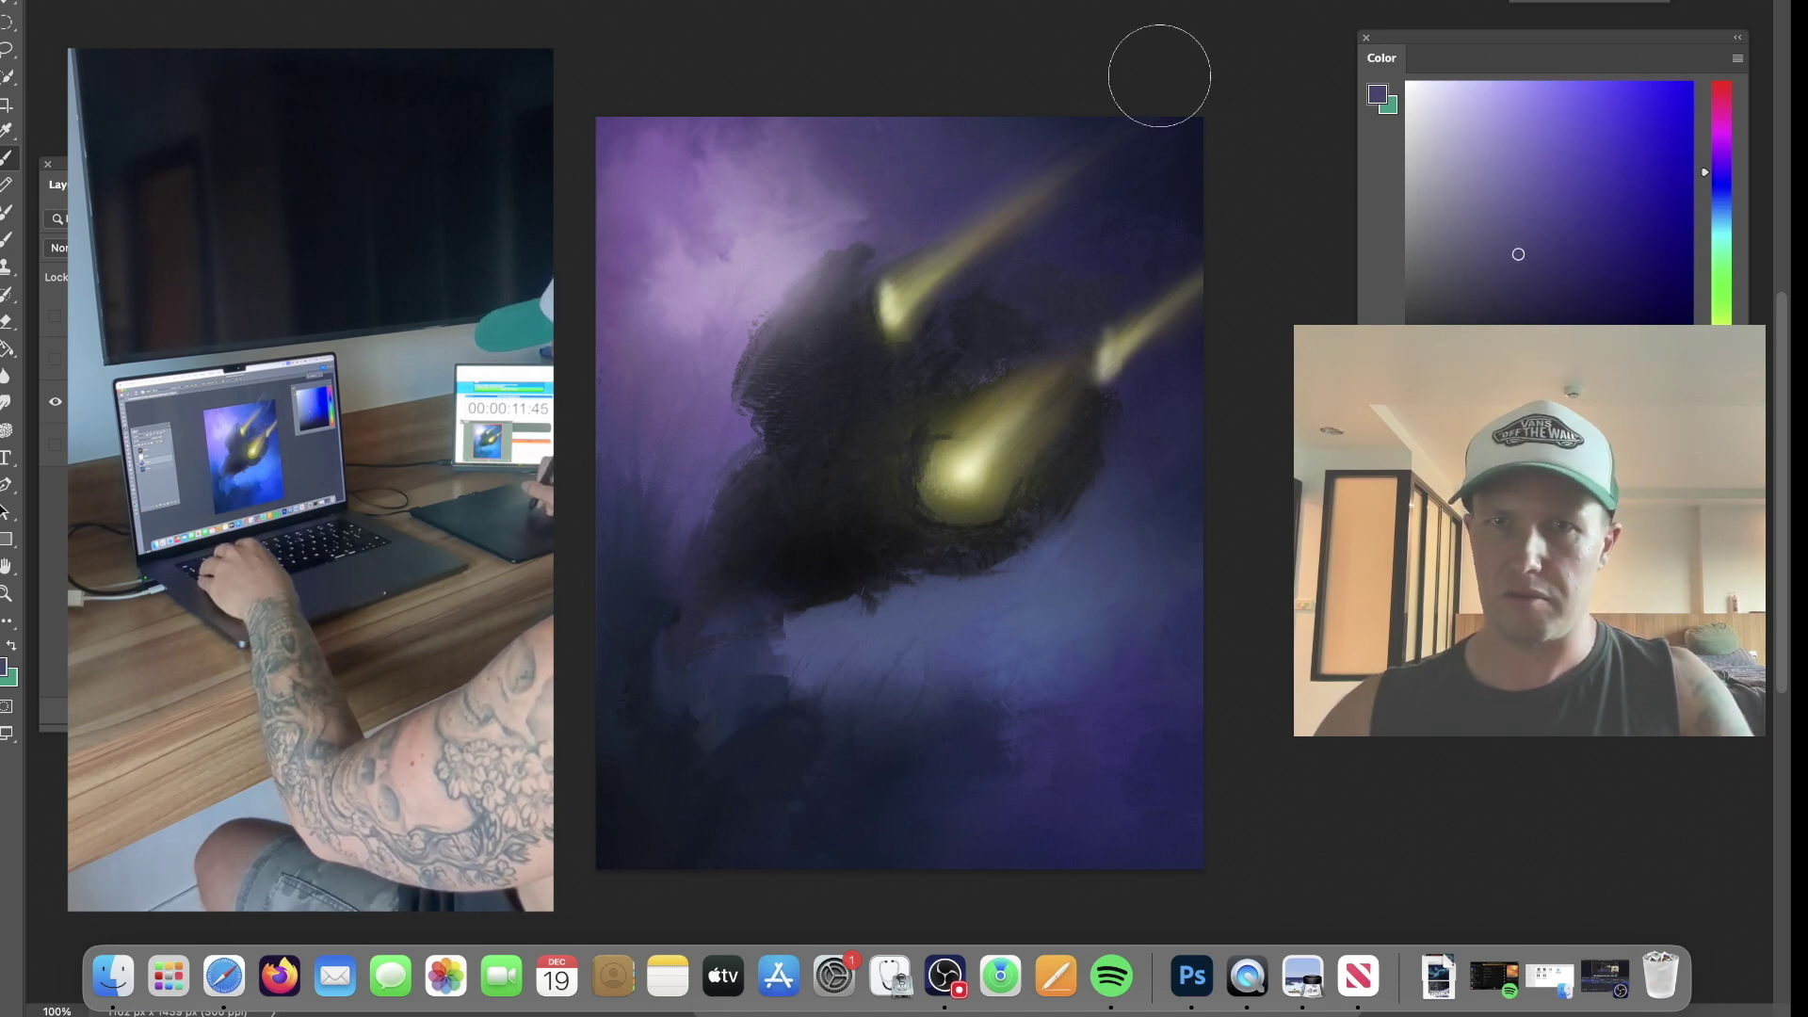
pyautogui.keyDown('alt'); pyautogui.click(1151, 179); pyautogui.keyUp('alt')
pyautogui.moveTo(1116, 94)
pyautogui.mouseDown()
pyautogui.moveTo(1021, 162)
pyautogui.moveTo(972, 150)
pyautogui.mouseUp()
pyautogui.press('r')
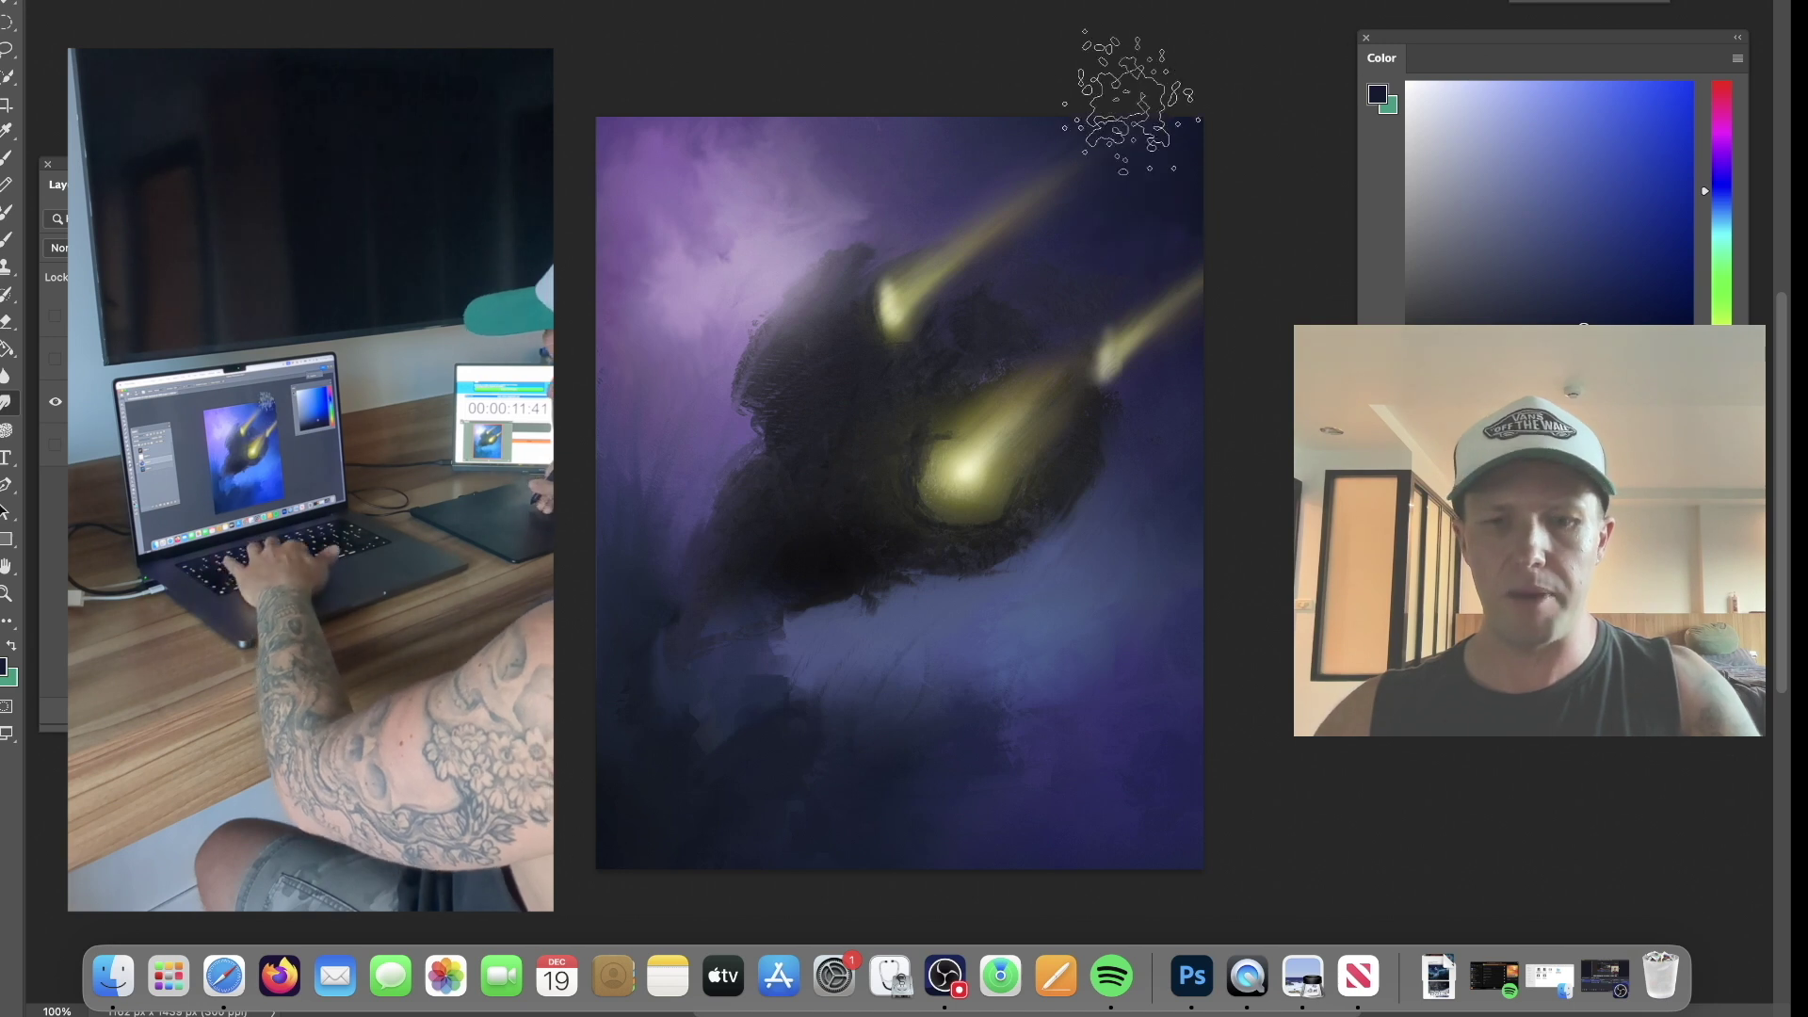
# Set the Smudge tool to the Sampled Brush 10 15 preset and smudge the head's upper edge into a raised point beside the upper eye.
pyautogui.rightClick(1111, 203)
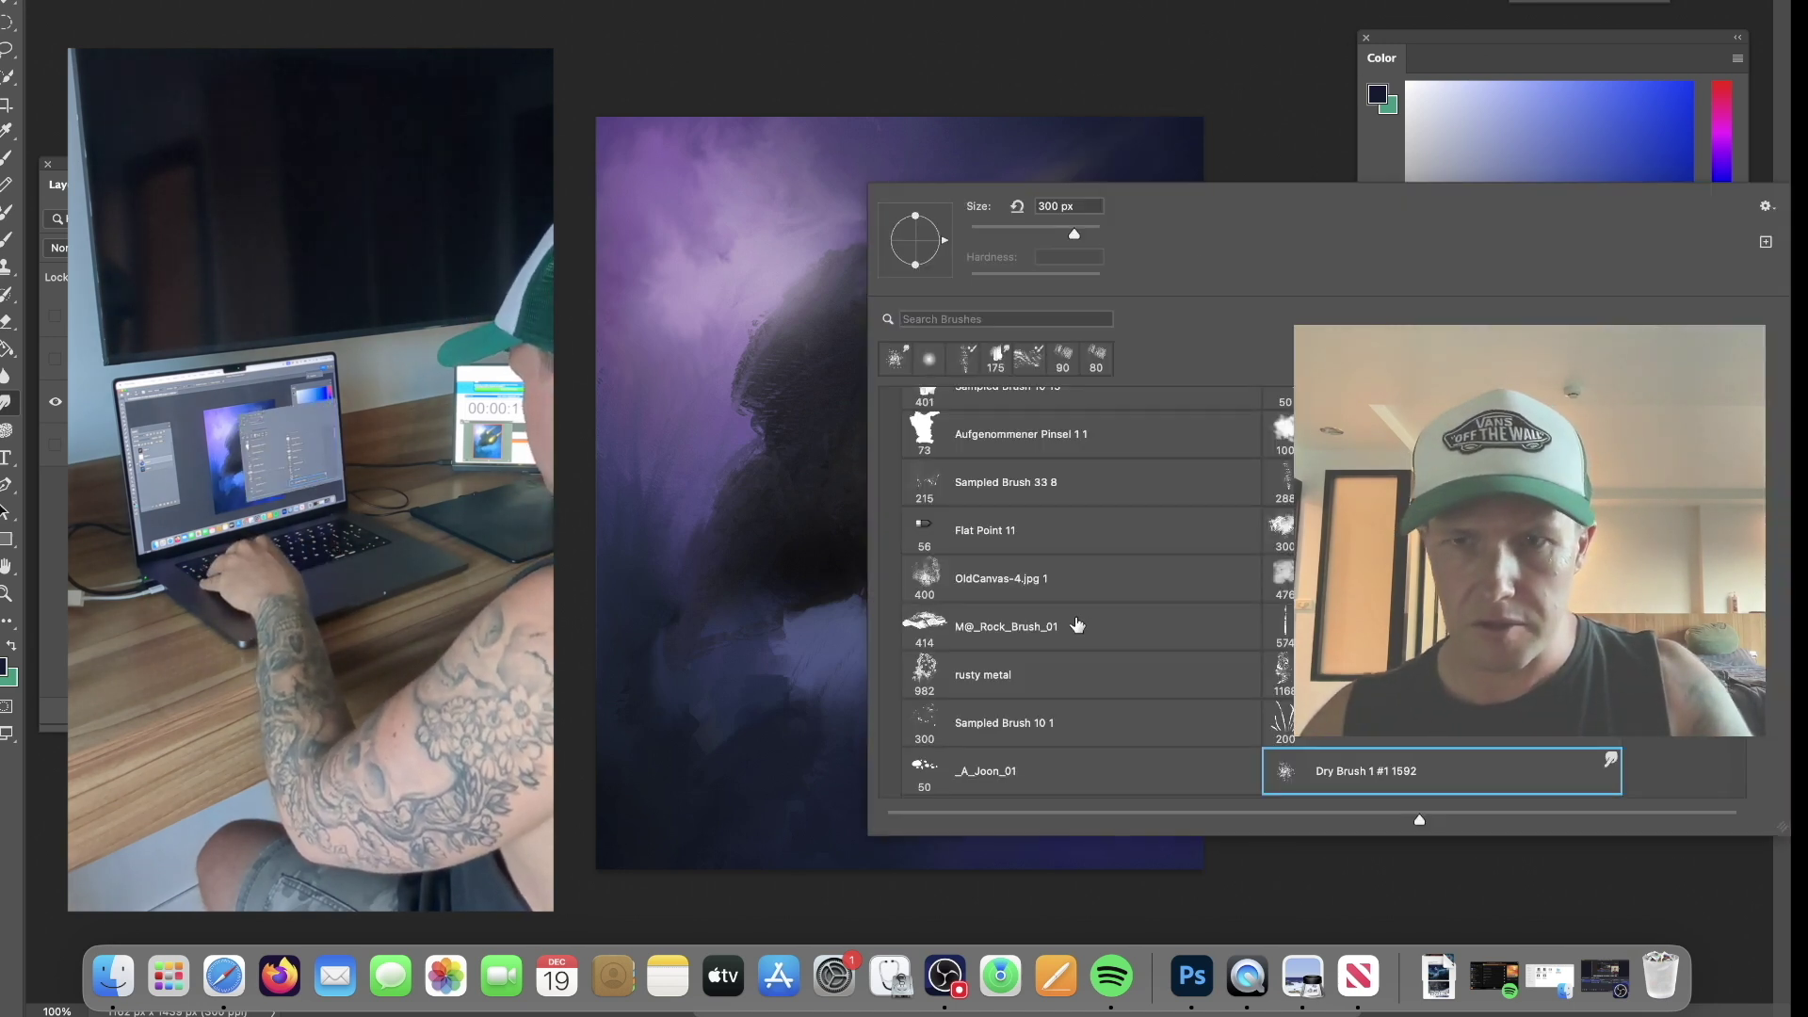
pyautogui.scroll(-3, 1162, 642)
pyautogui.click(1111, 698)
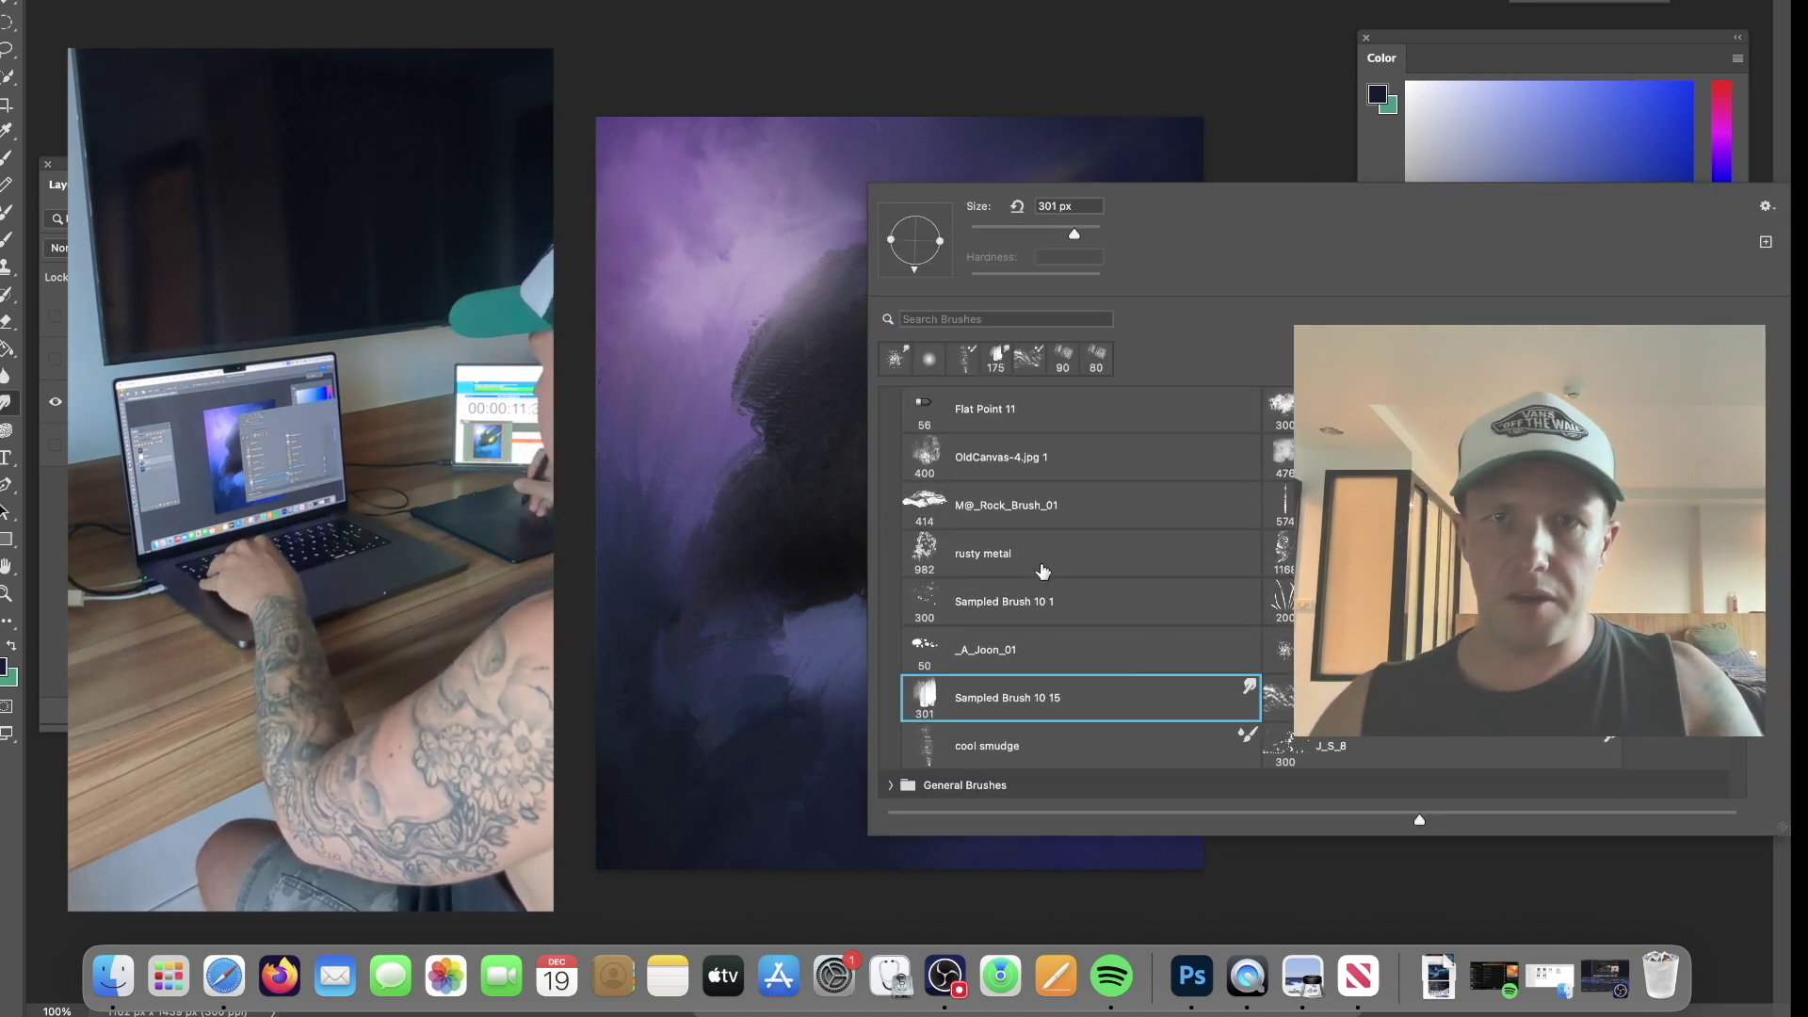
pyautogui.click(927, 151)
pyautogui.moveTo(923, 150)
pyautogui.mouseDown()
pyautogui.moveTo(904, 162)
pyautogui.moveTo(908, 141)
pyautogui.mouseUp()
pyautogui.moveTo(1128, 222)
pyautogui.mouseDown()
pyautogui.moveTo(1135, 243)
pyautogui.moveTo(1011, 303)
pyautogui.mouseUp()
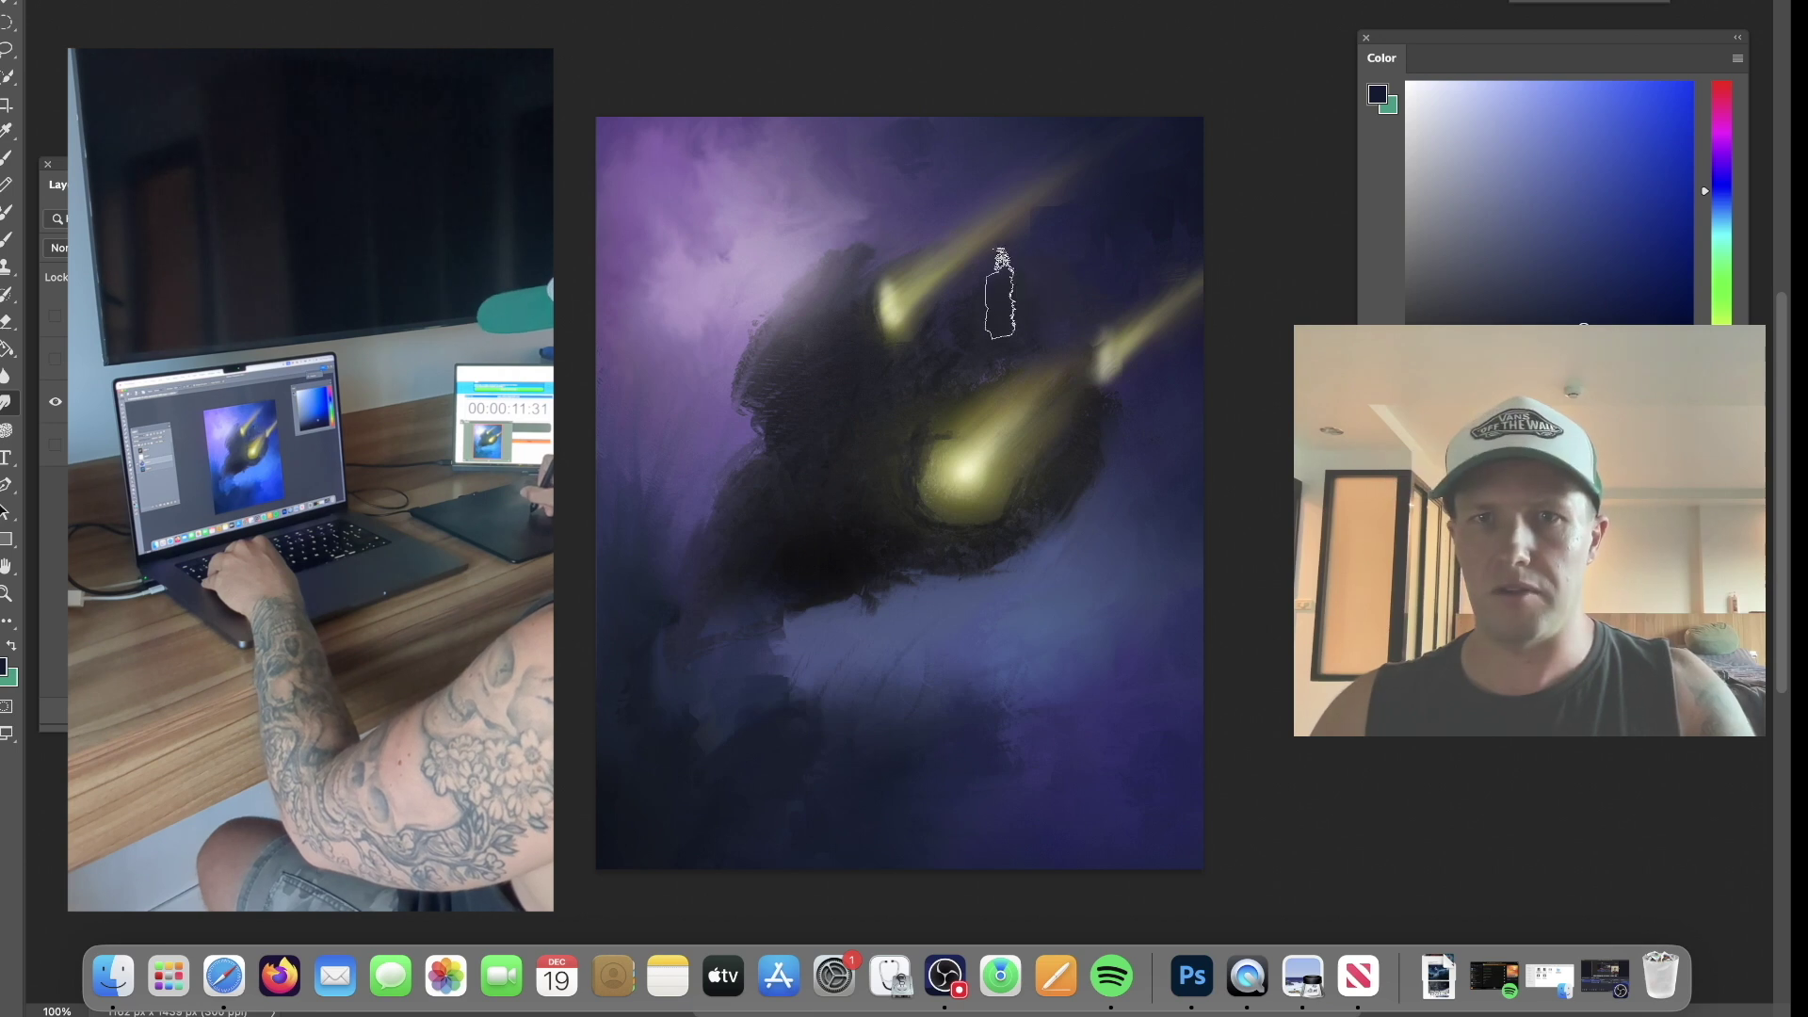
pyautogui.moveTo(853, 248); pyautogui.dragTo(875, 234)
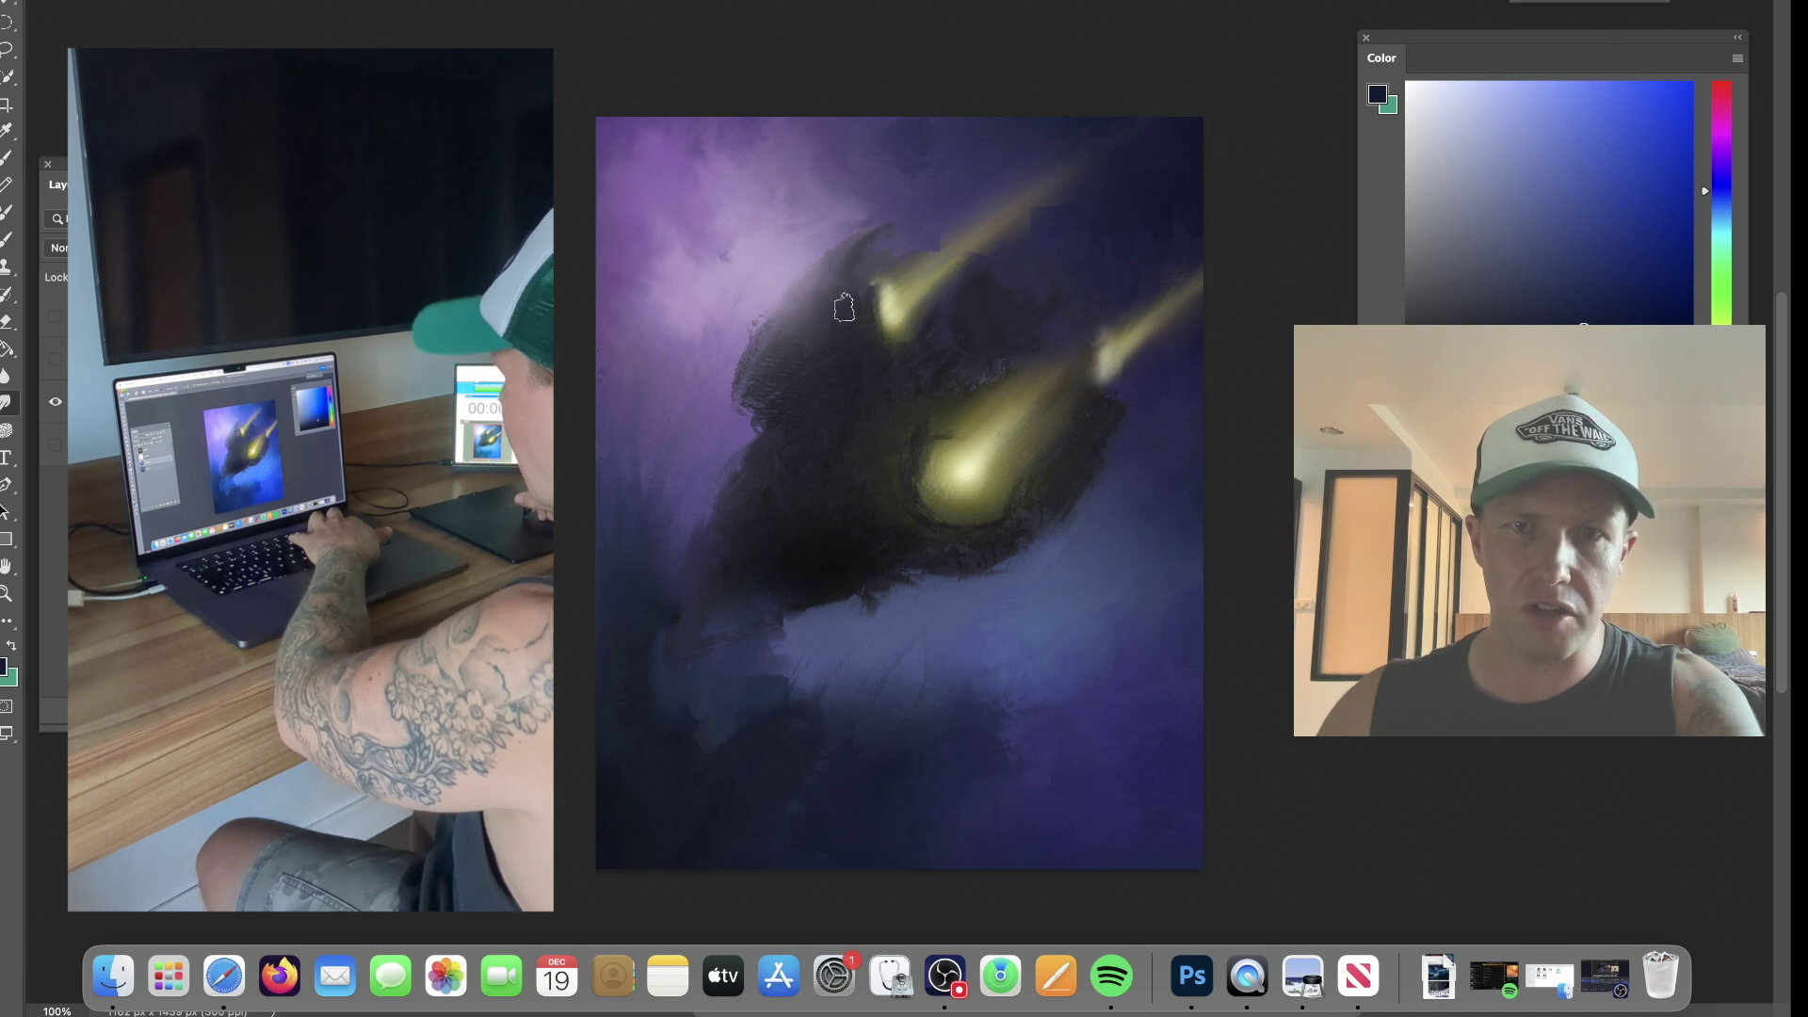
# Switch the Brush tool to the _A_Joon_01 preset and dab dark texture around the top of the upper eye.
pyautogui.rightClick(852, 235)
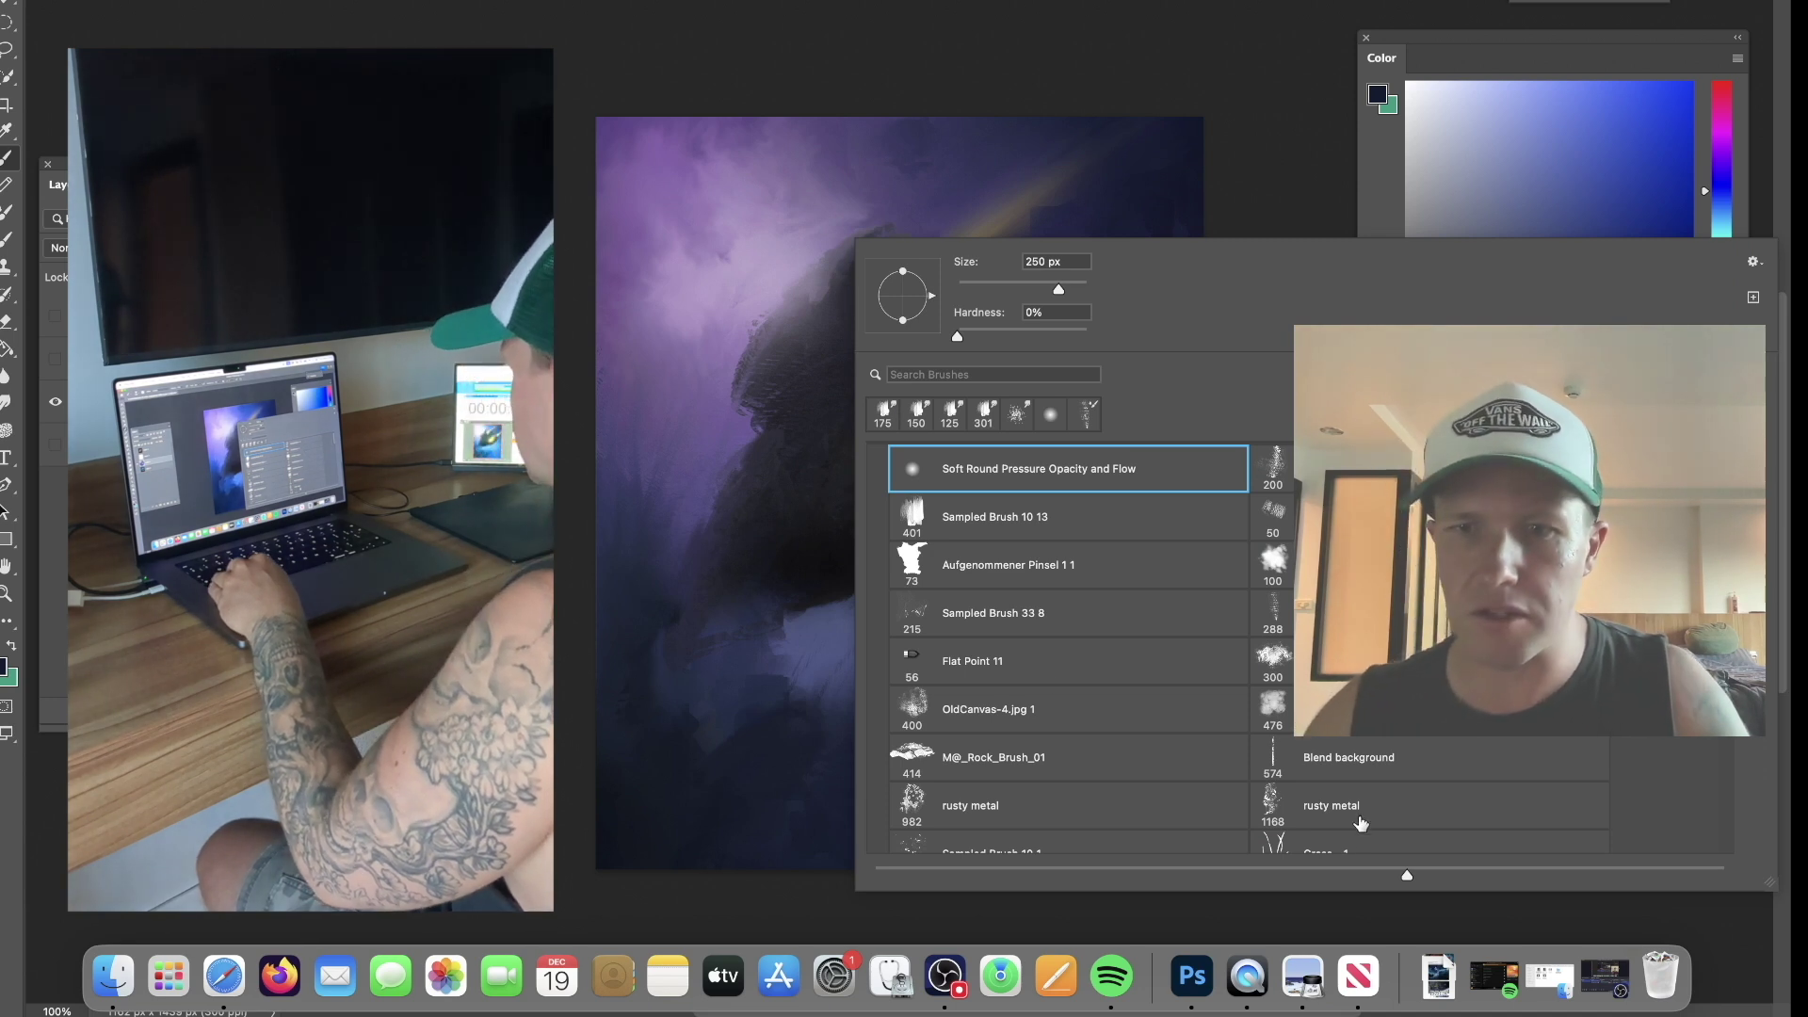
pyautogui.scroll(-5, 1064, 641)
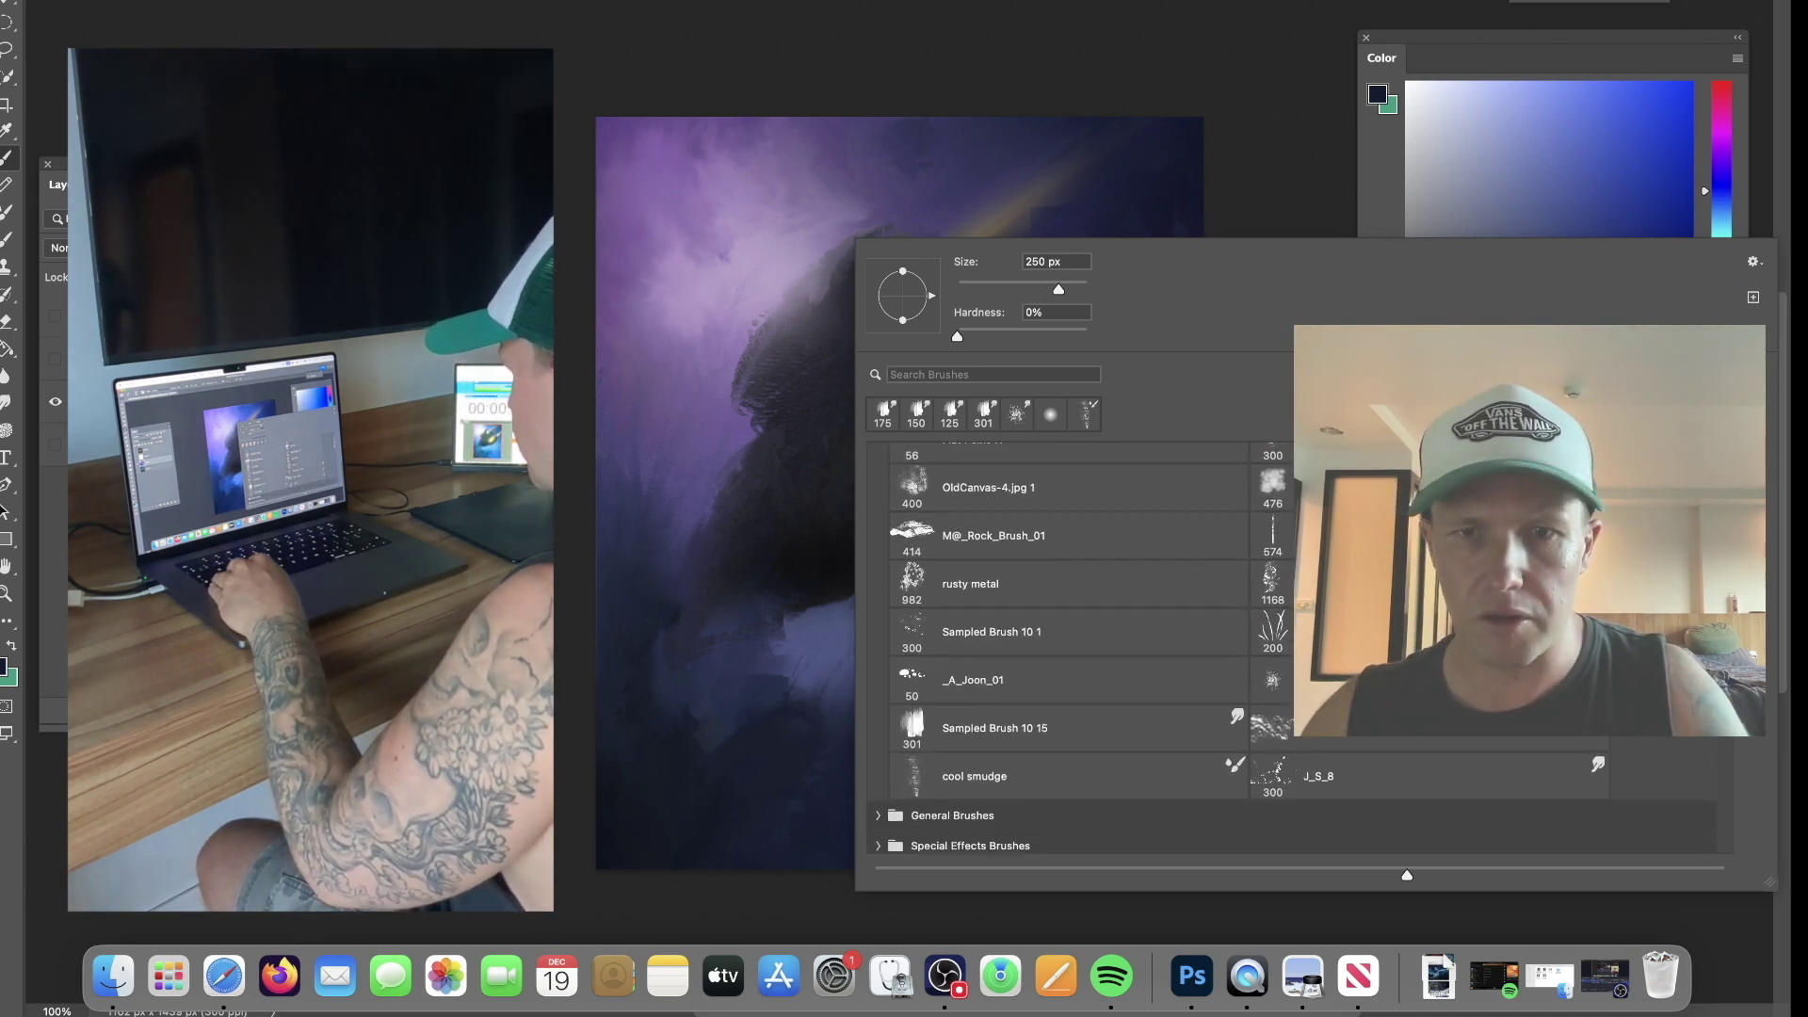
pyautogui.click(1147, 686)
pyautogui.press('Return')
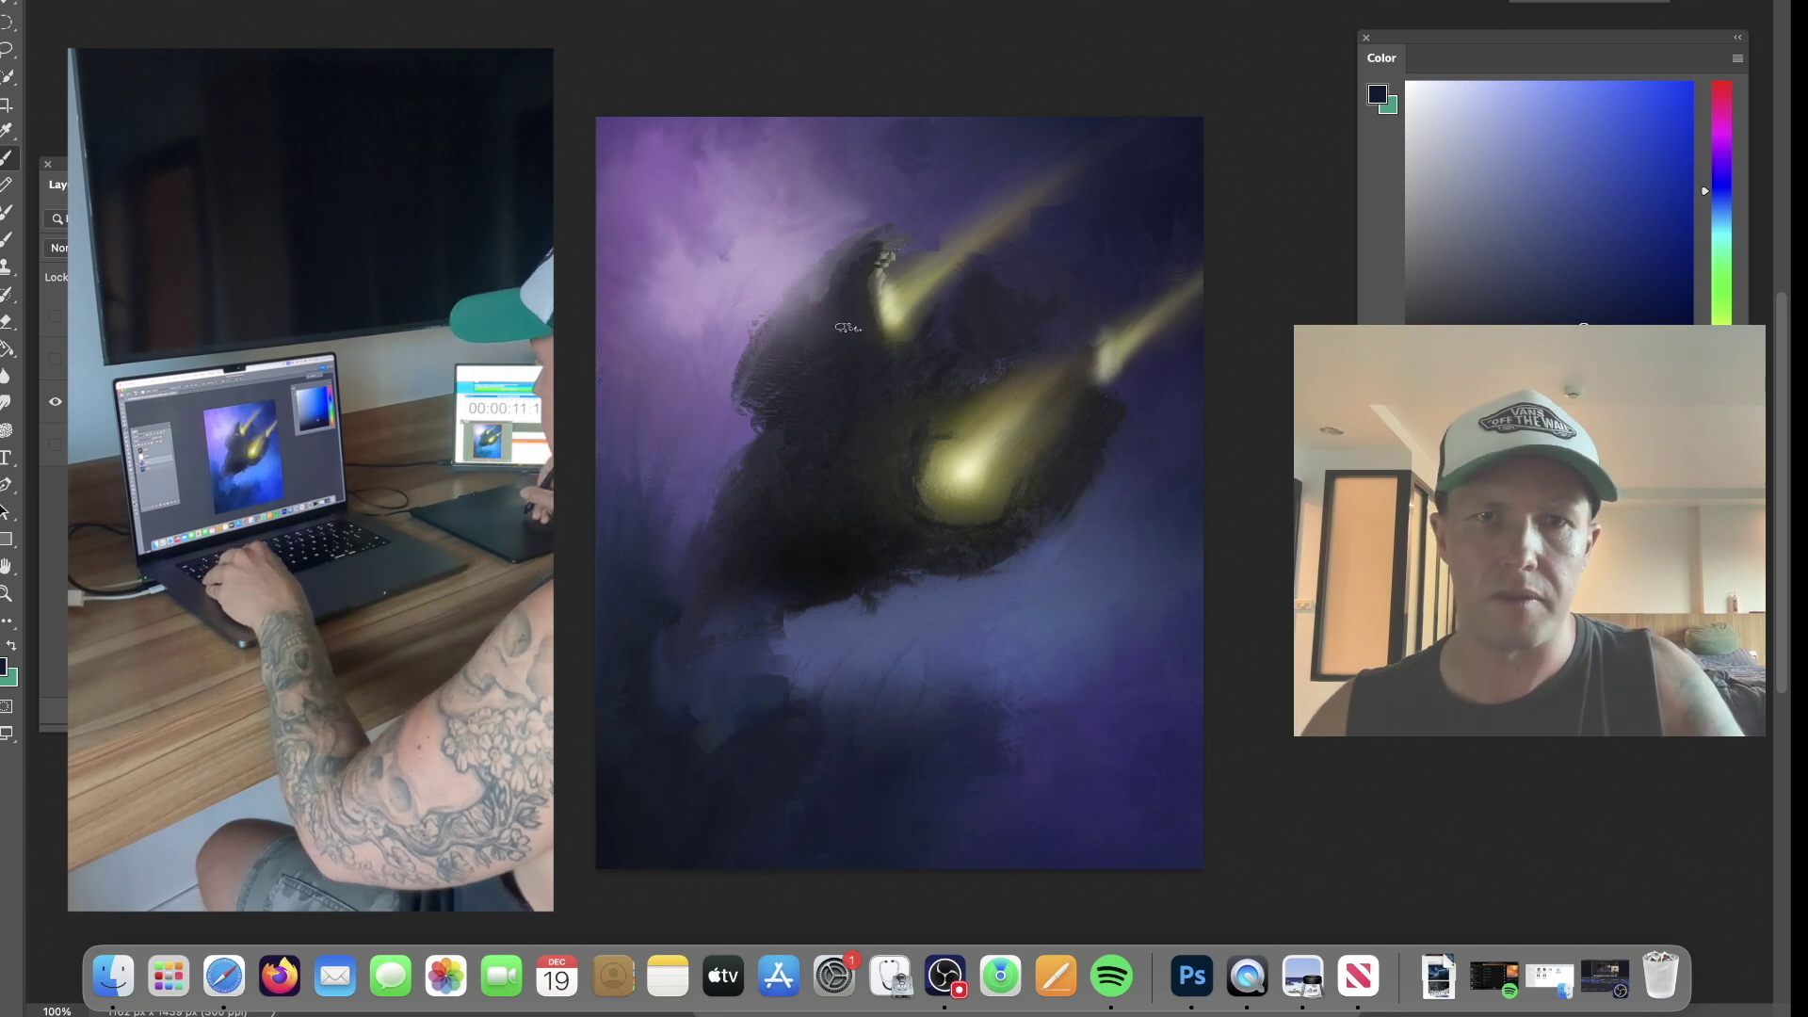
# Choose the MH 6B brush preset, sample pale lilac from the background and paint textured rim highlights along the head's upper outer edge.
pyautogui.rightClick(857, 286)
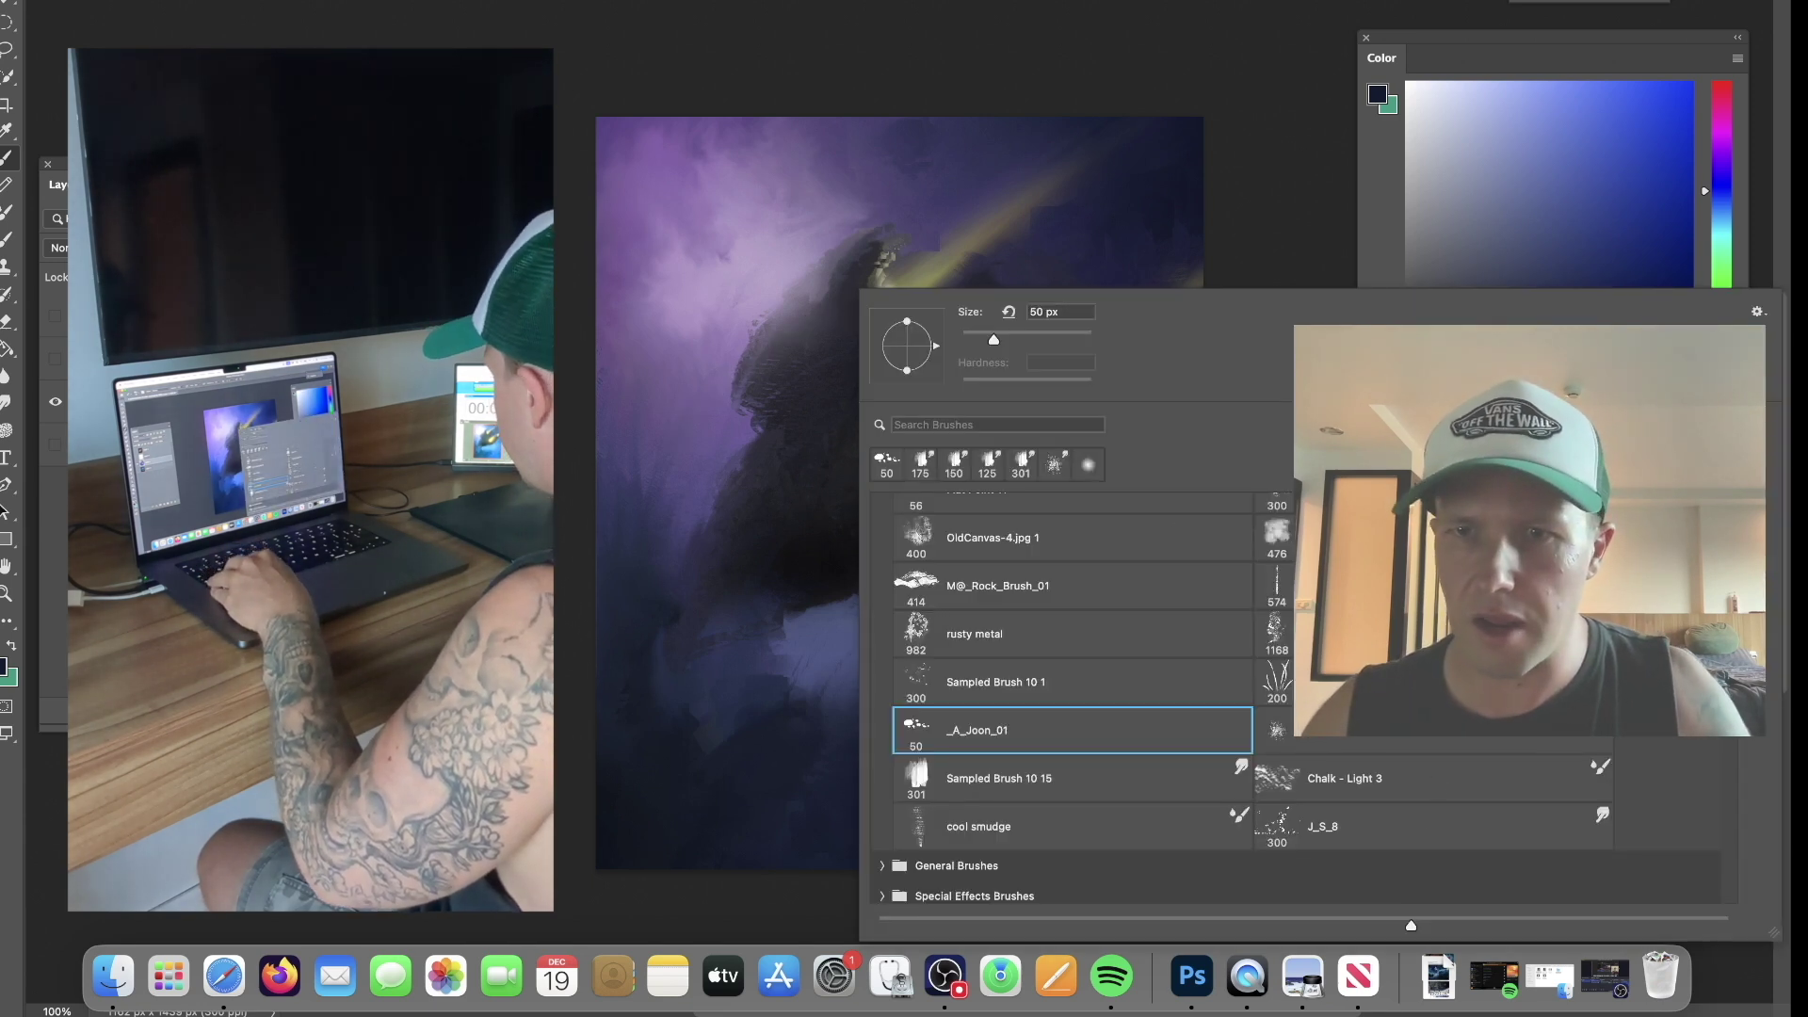
pyautogui.scroll(5, 1073, 696)
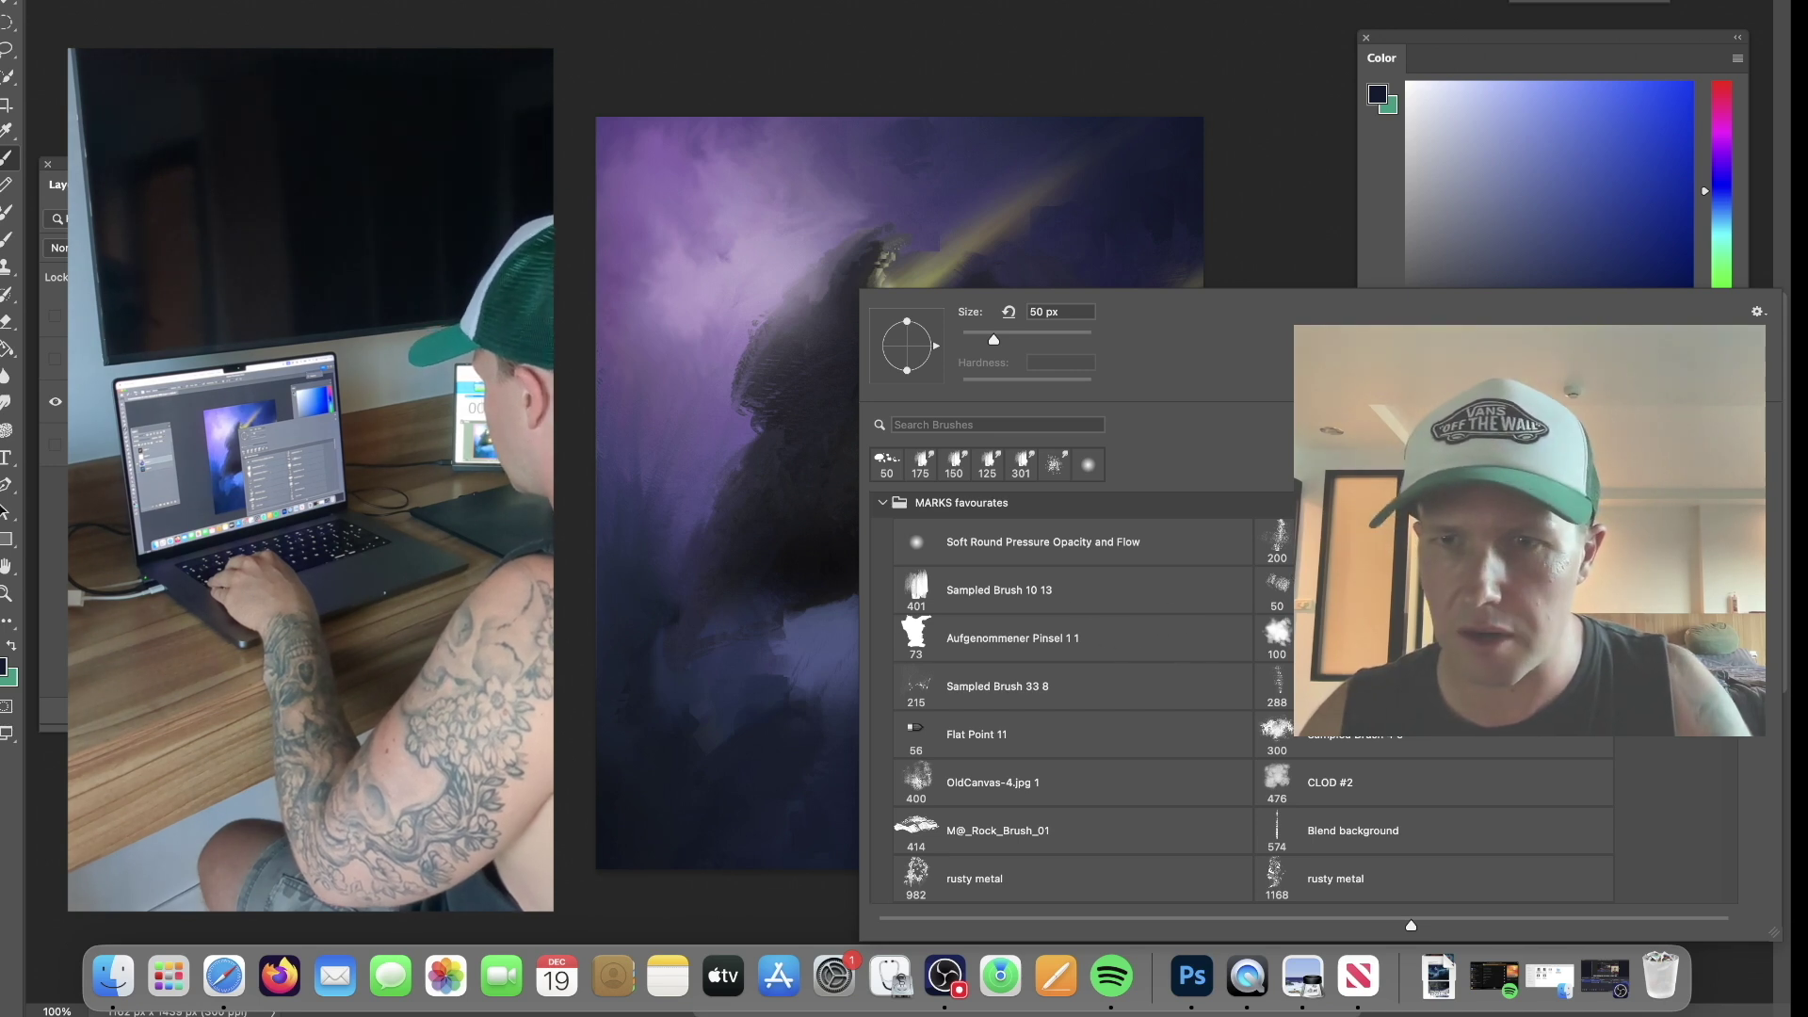
pyautogui.click(1276, 589)
pyautogui.click(680, 403)
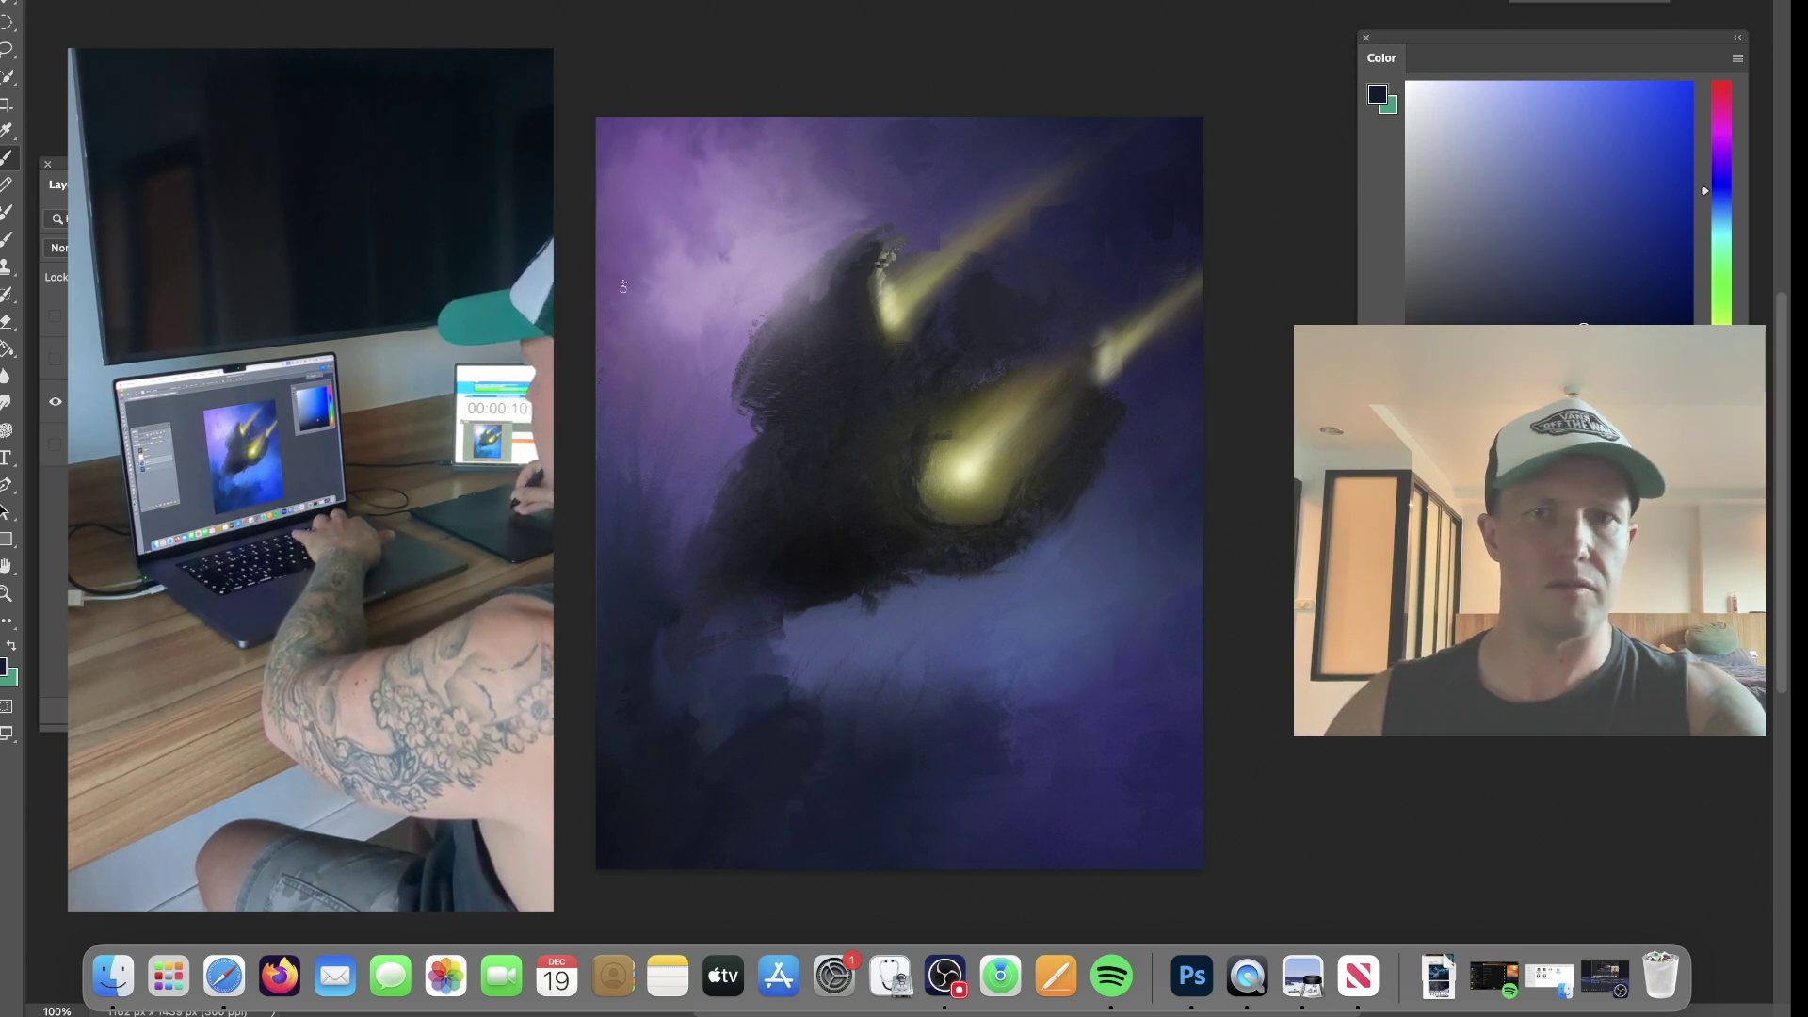
pyautogui.keyDown('alt'); pyautogui.click(827, 279); pyautogui.keyUp('alt')
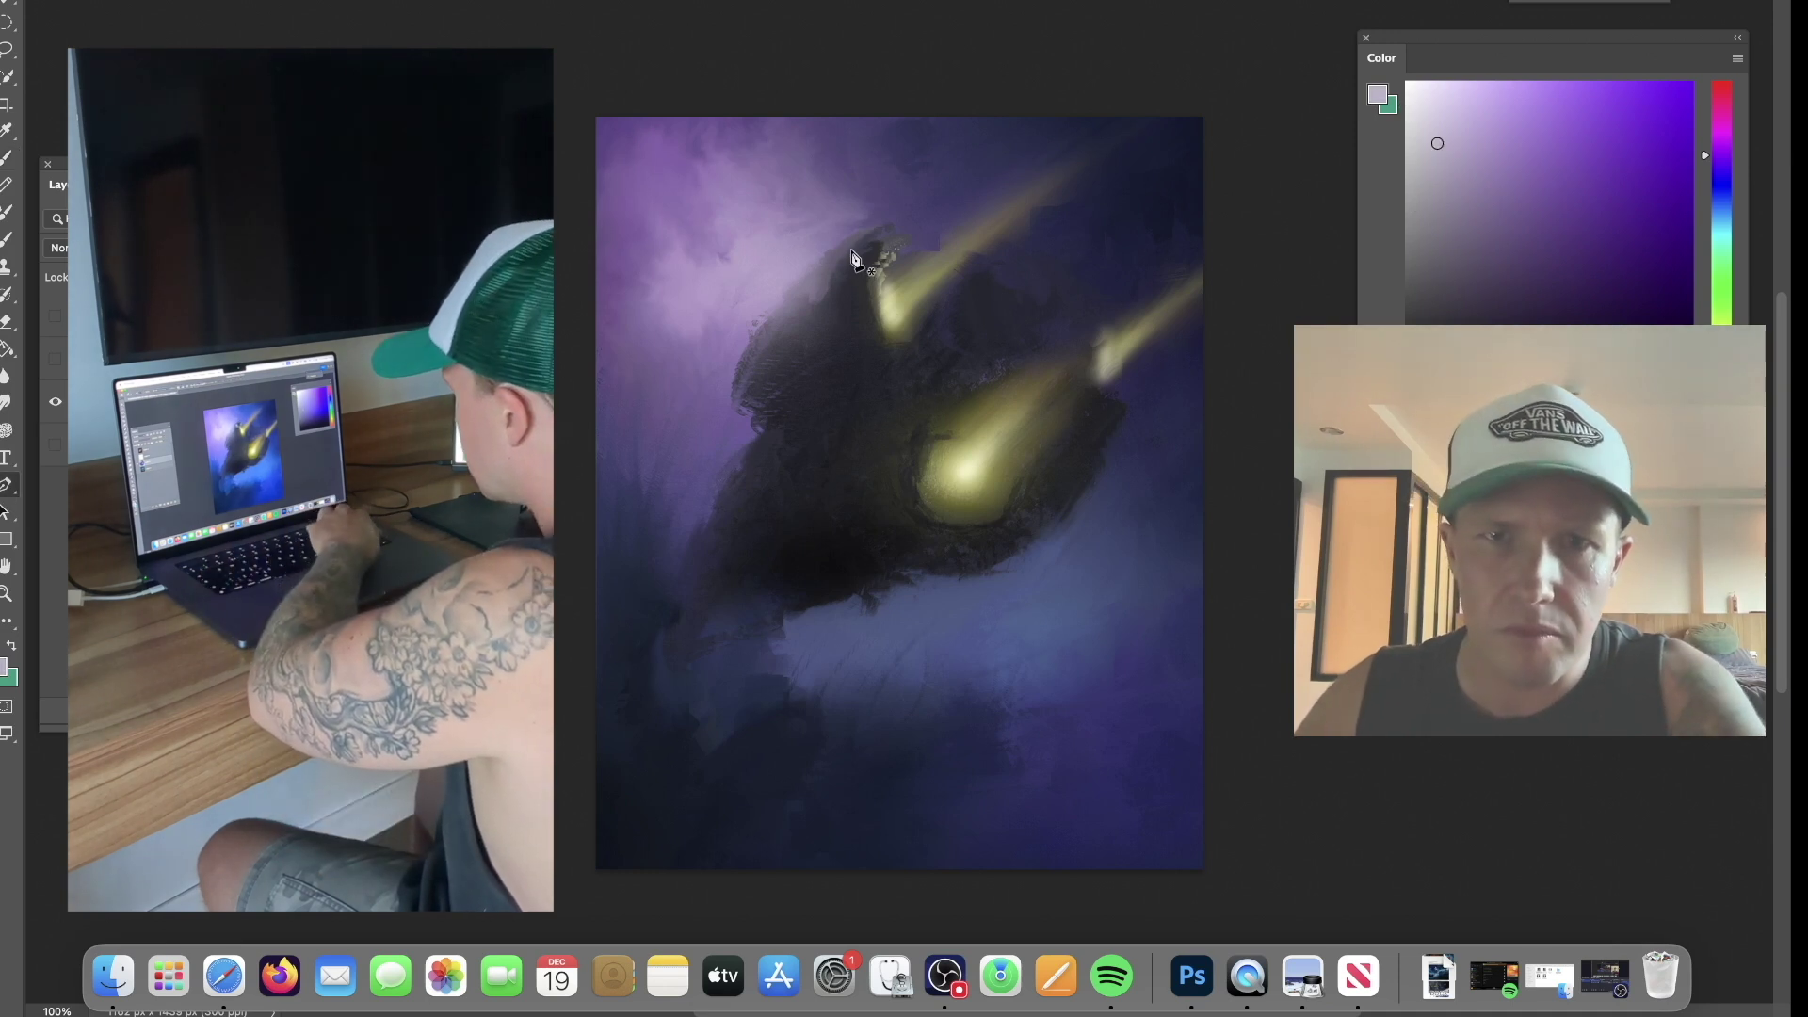
pyautogui.press('b')
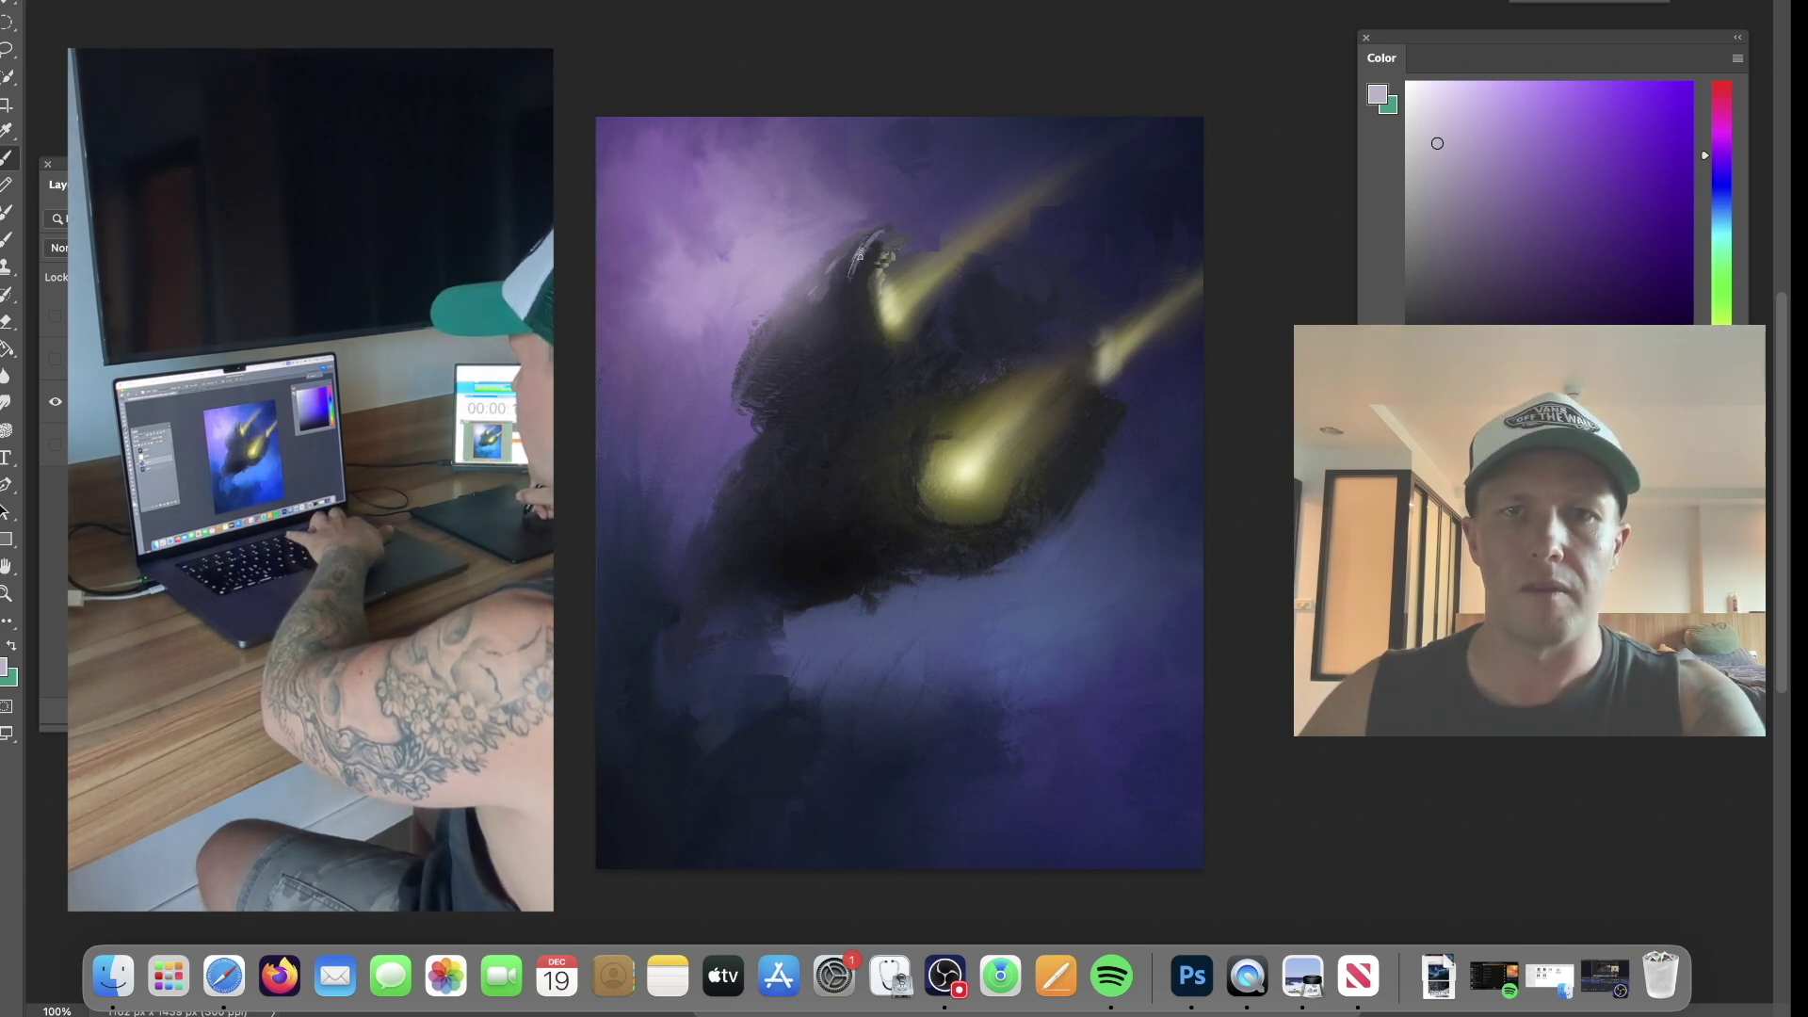
pyautogui.moveTo(841, 254); pyautogui.dragTo(827, 296)
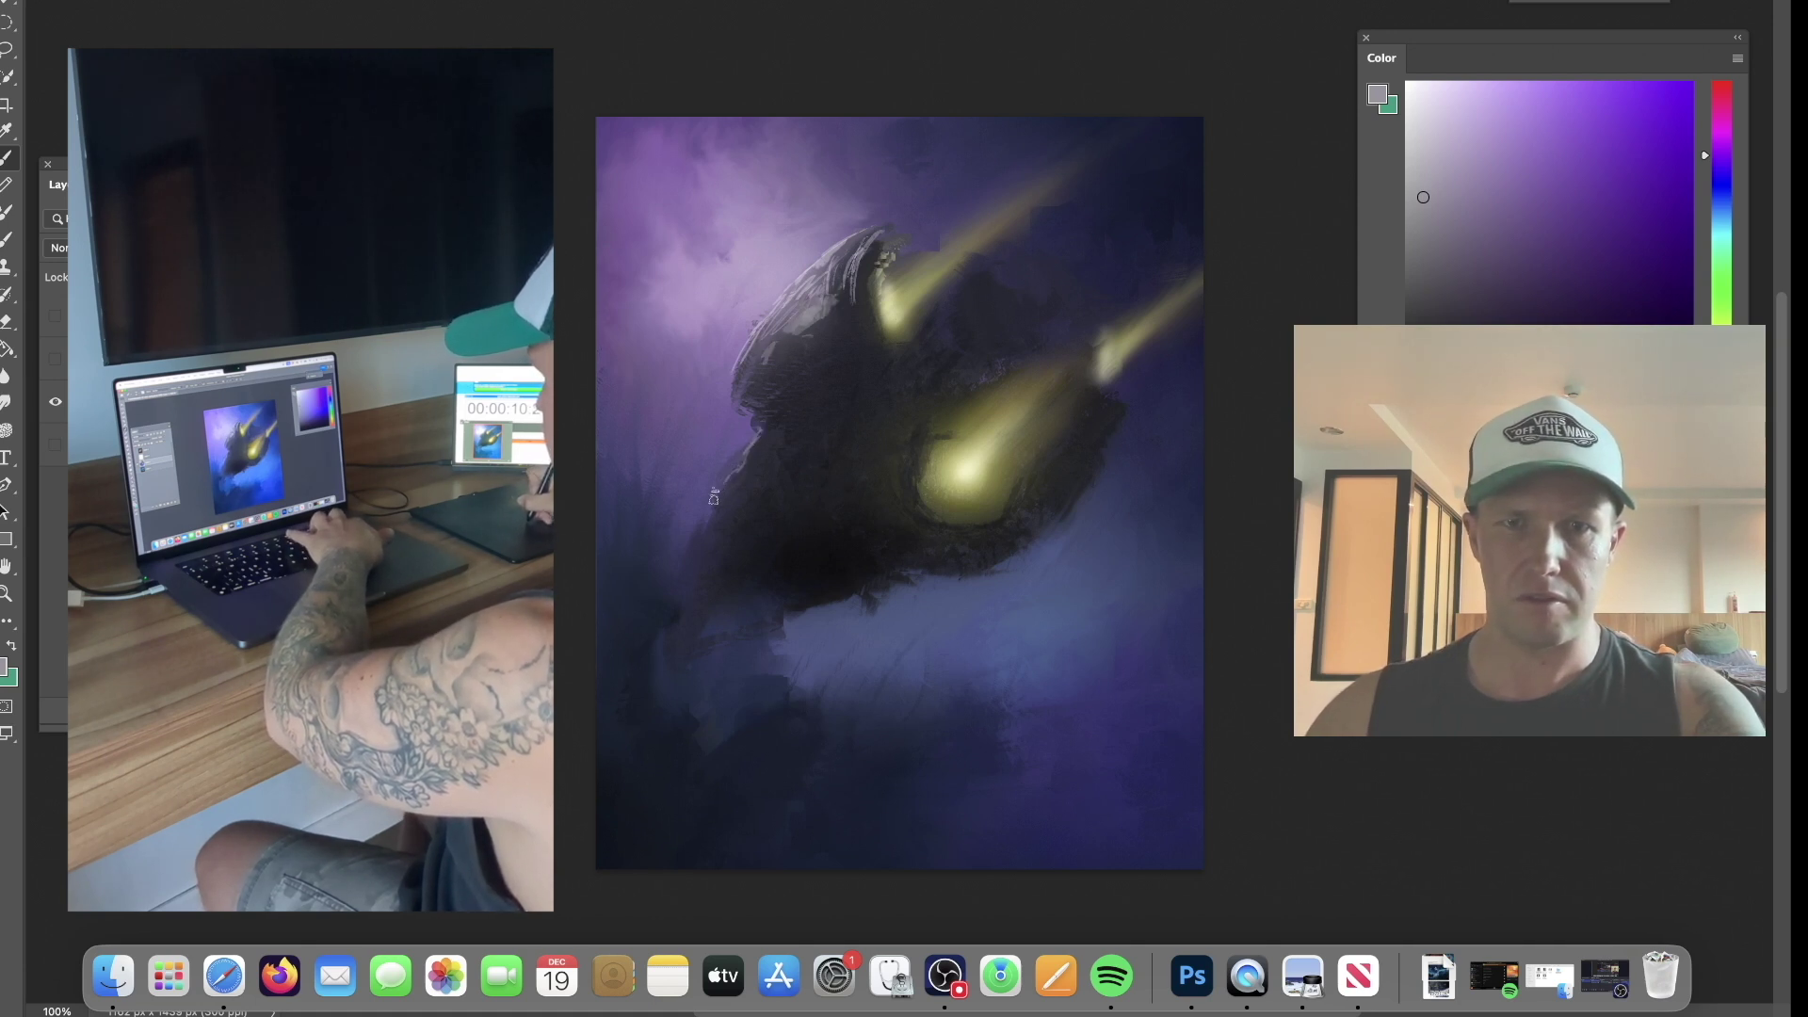
# Paint grey-lilac highlight strokes along the snout's outer edge and a small accent on the top of the head between the light trails.
pyautogui.moveTo(682, 551); pyautogui.dragTo(668, 572)
pyautogui.moveTo(768, 474); pyautogui.dragTo(813, 434)
pyautogui.moveTo(974, 293); pyautogui.dragTo(996, 282)
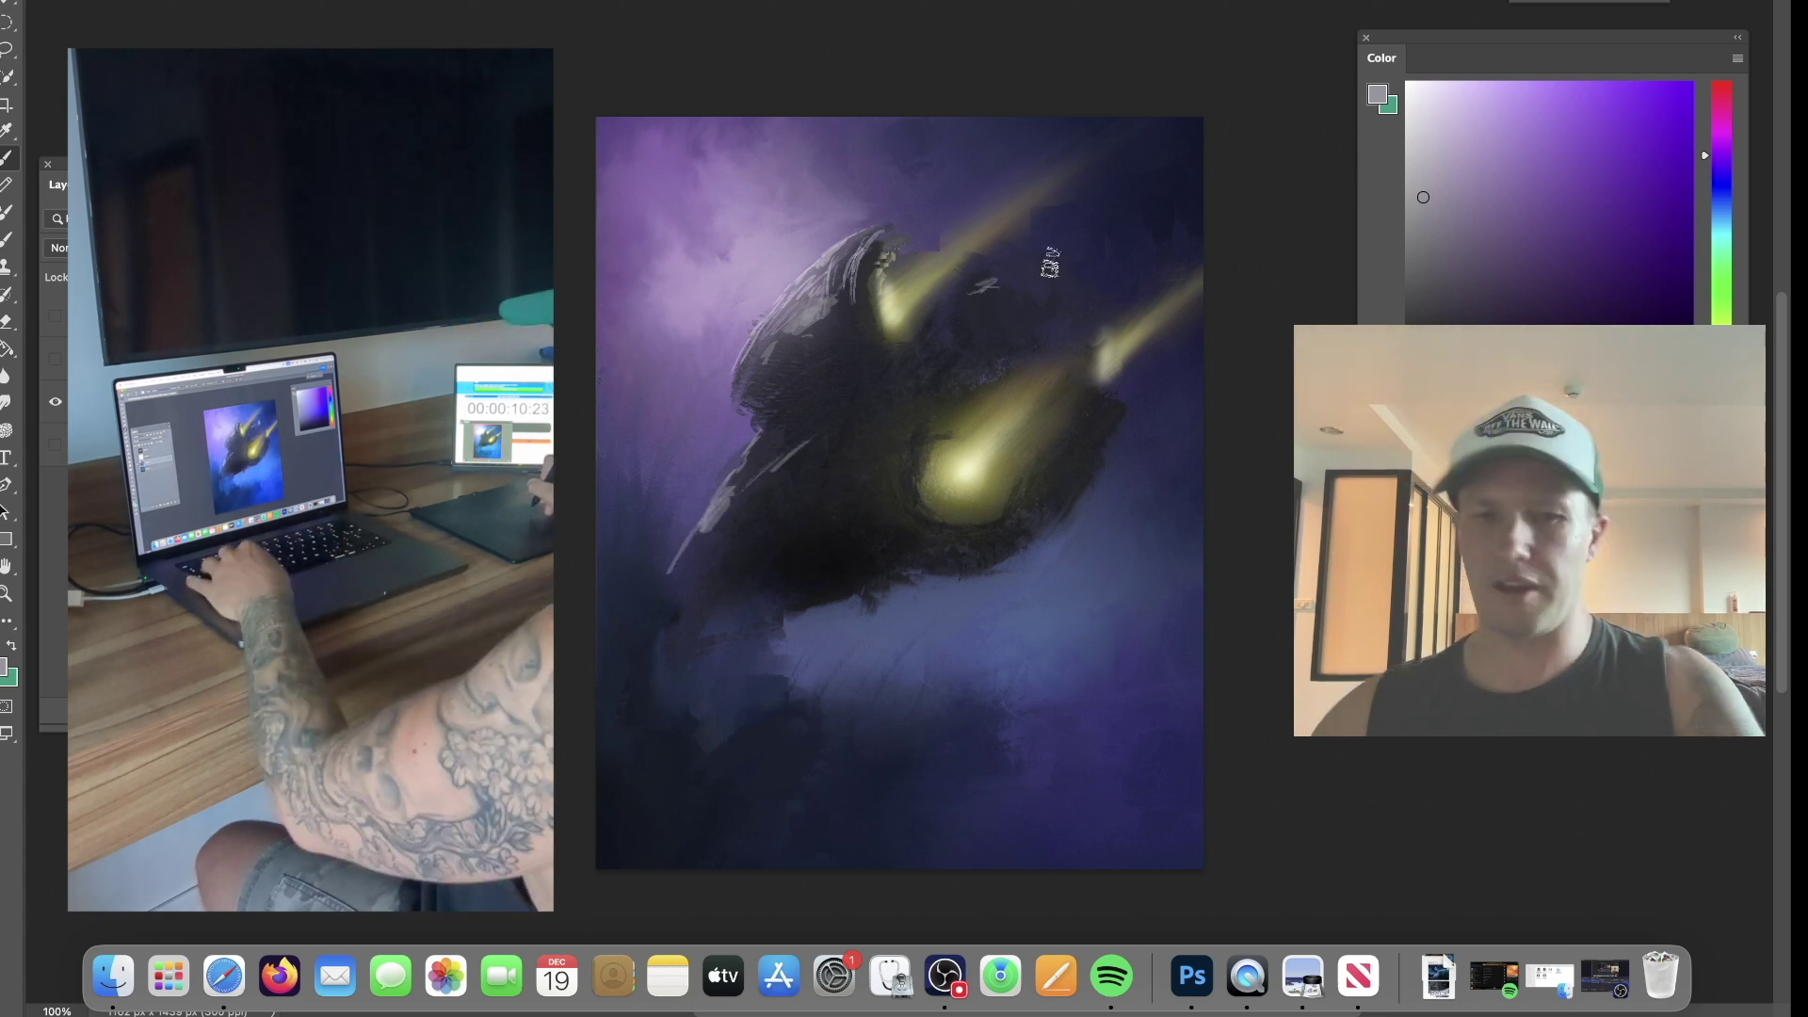
# Flip the canvas horizontally and fill in the snout's outer plane with sampled dark greys.
pyautogui.press('super+f')
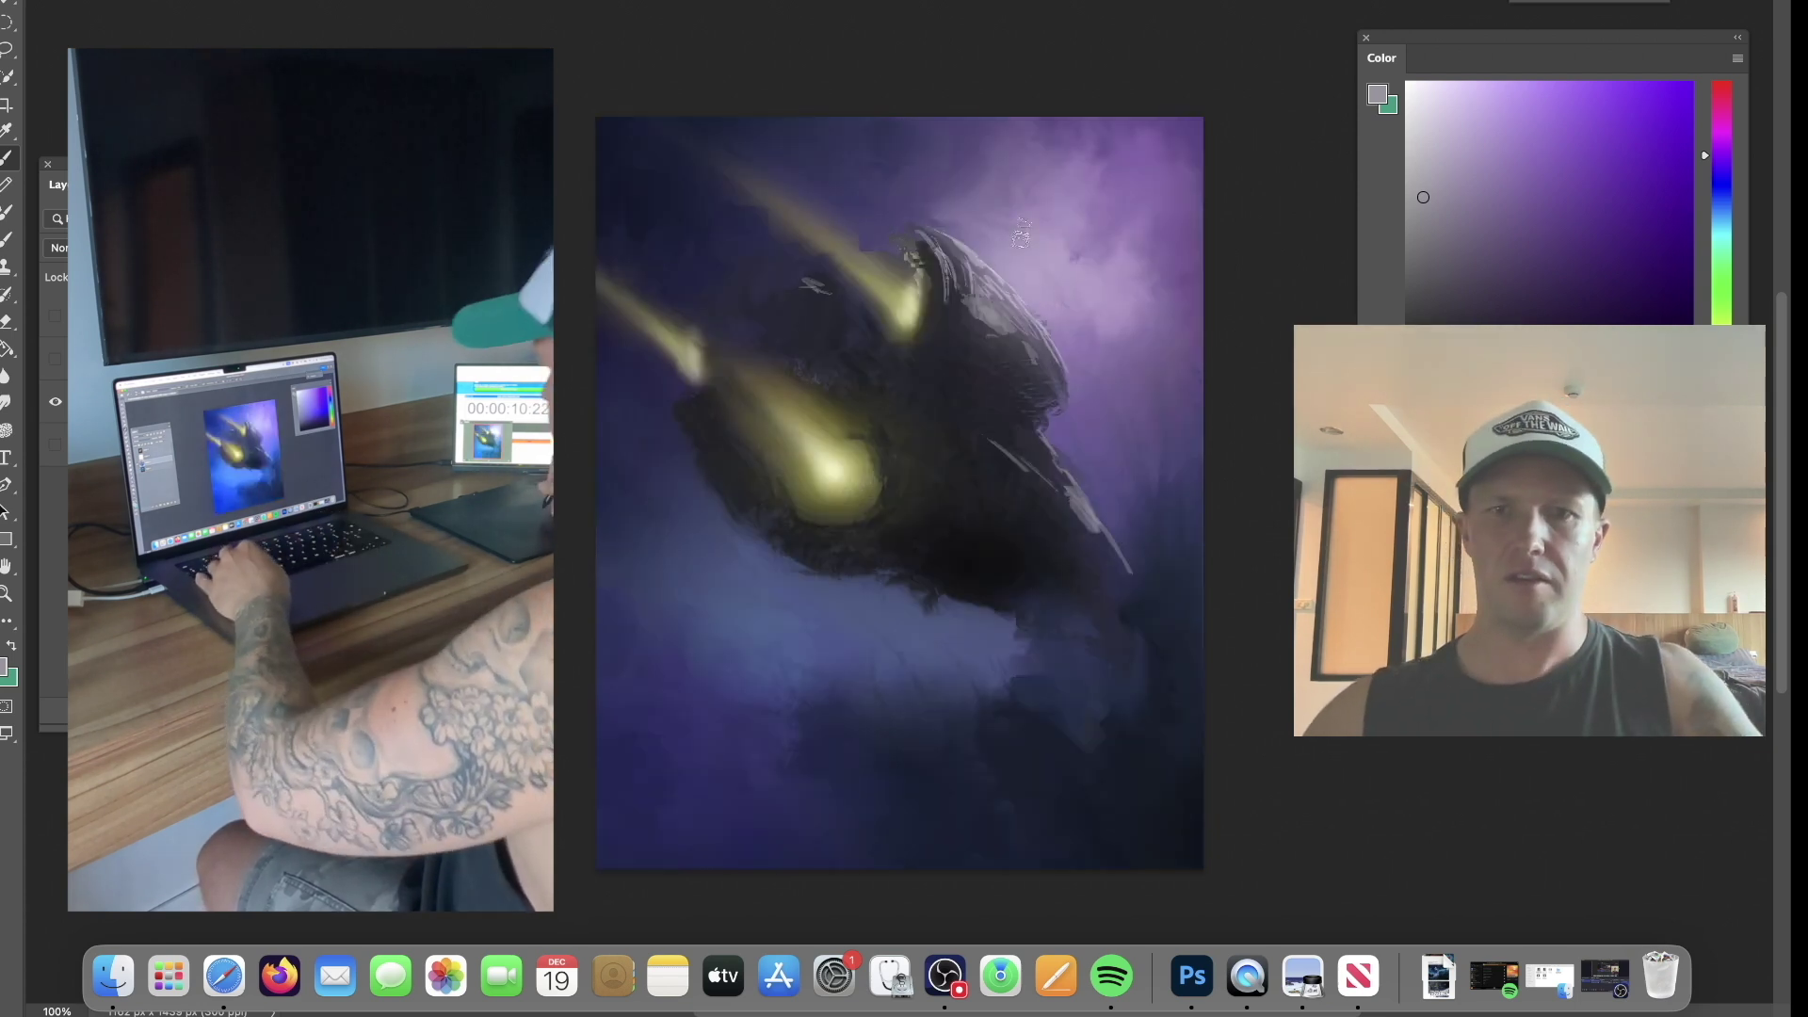
pyautogui.keyDown('alt'); pyautogui.click(1055, 459); pyautogui.keyUp('alt')
pyautogui.keyDown('alt'); pyautogui.click(1043, 463); pyautogui.keyUp('alt')
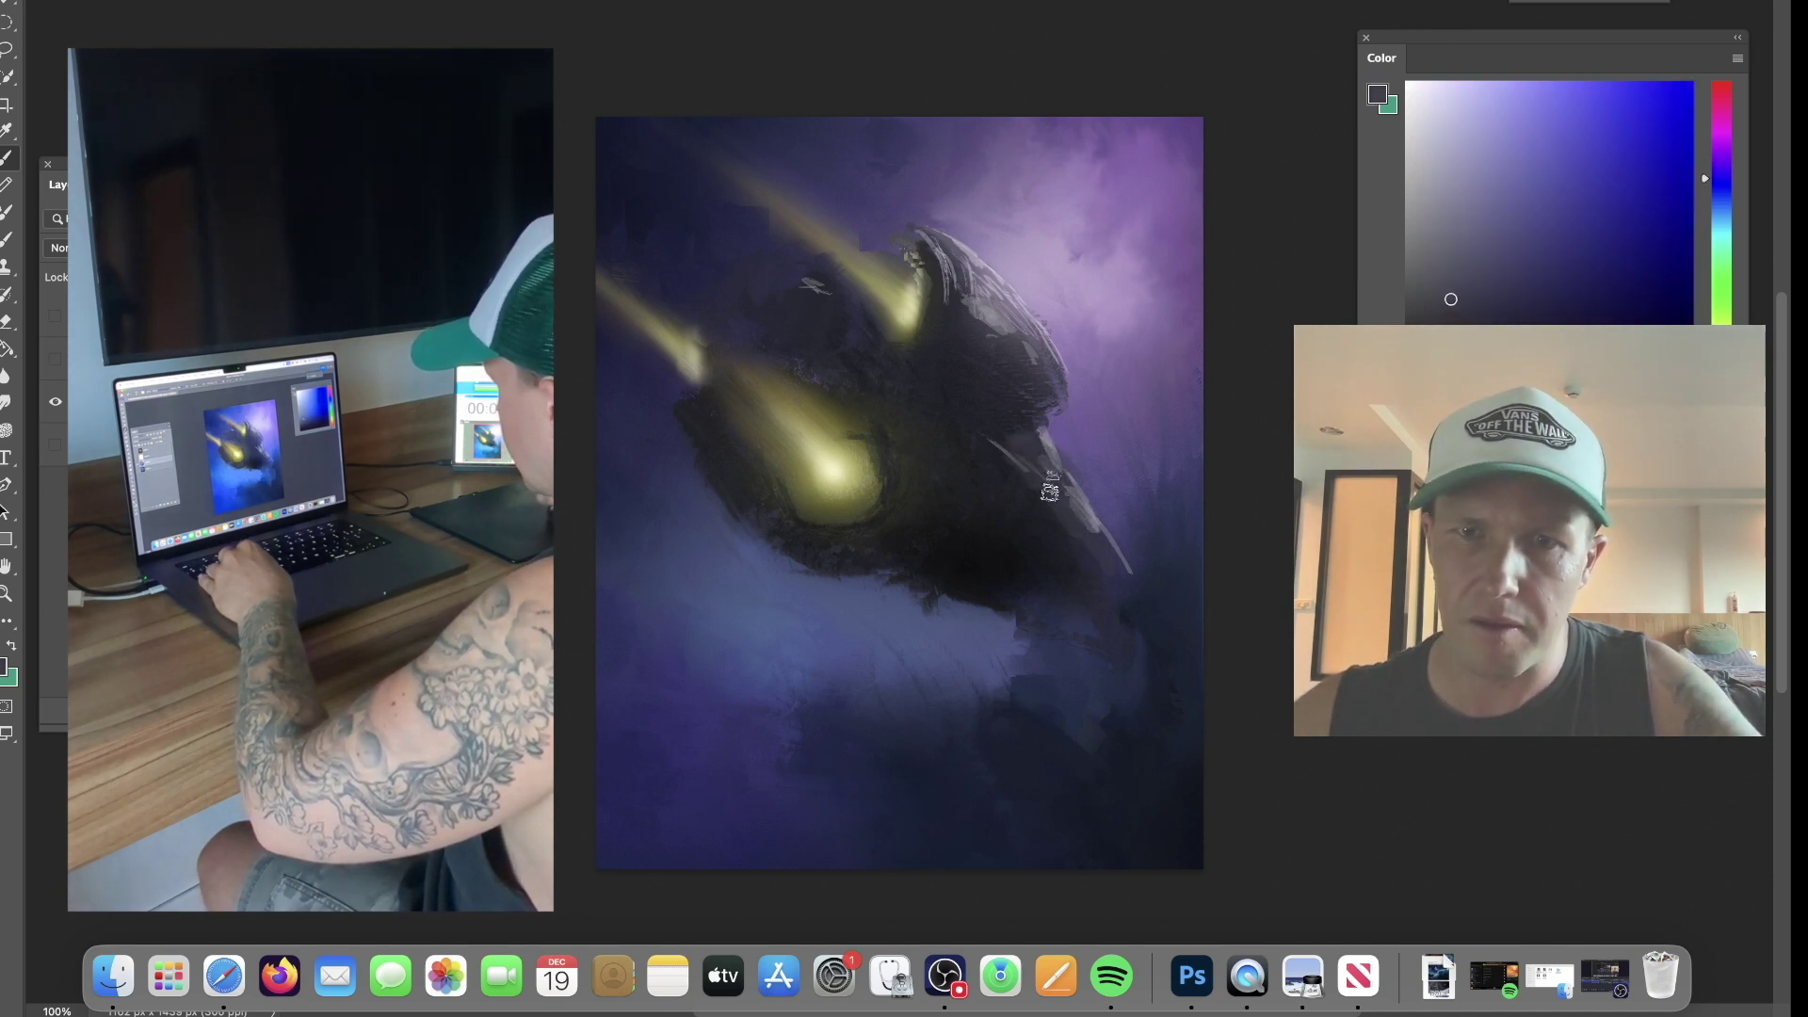
# Deepen the shadows below the large eye and along the head's far side and top with sampled near-blacks.
pyautogui.keyDown('alt'); pyautogui.click(985, 554); pyautogui.keyUp('alt')
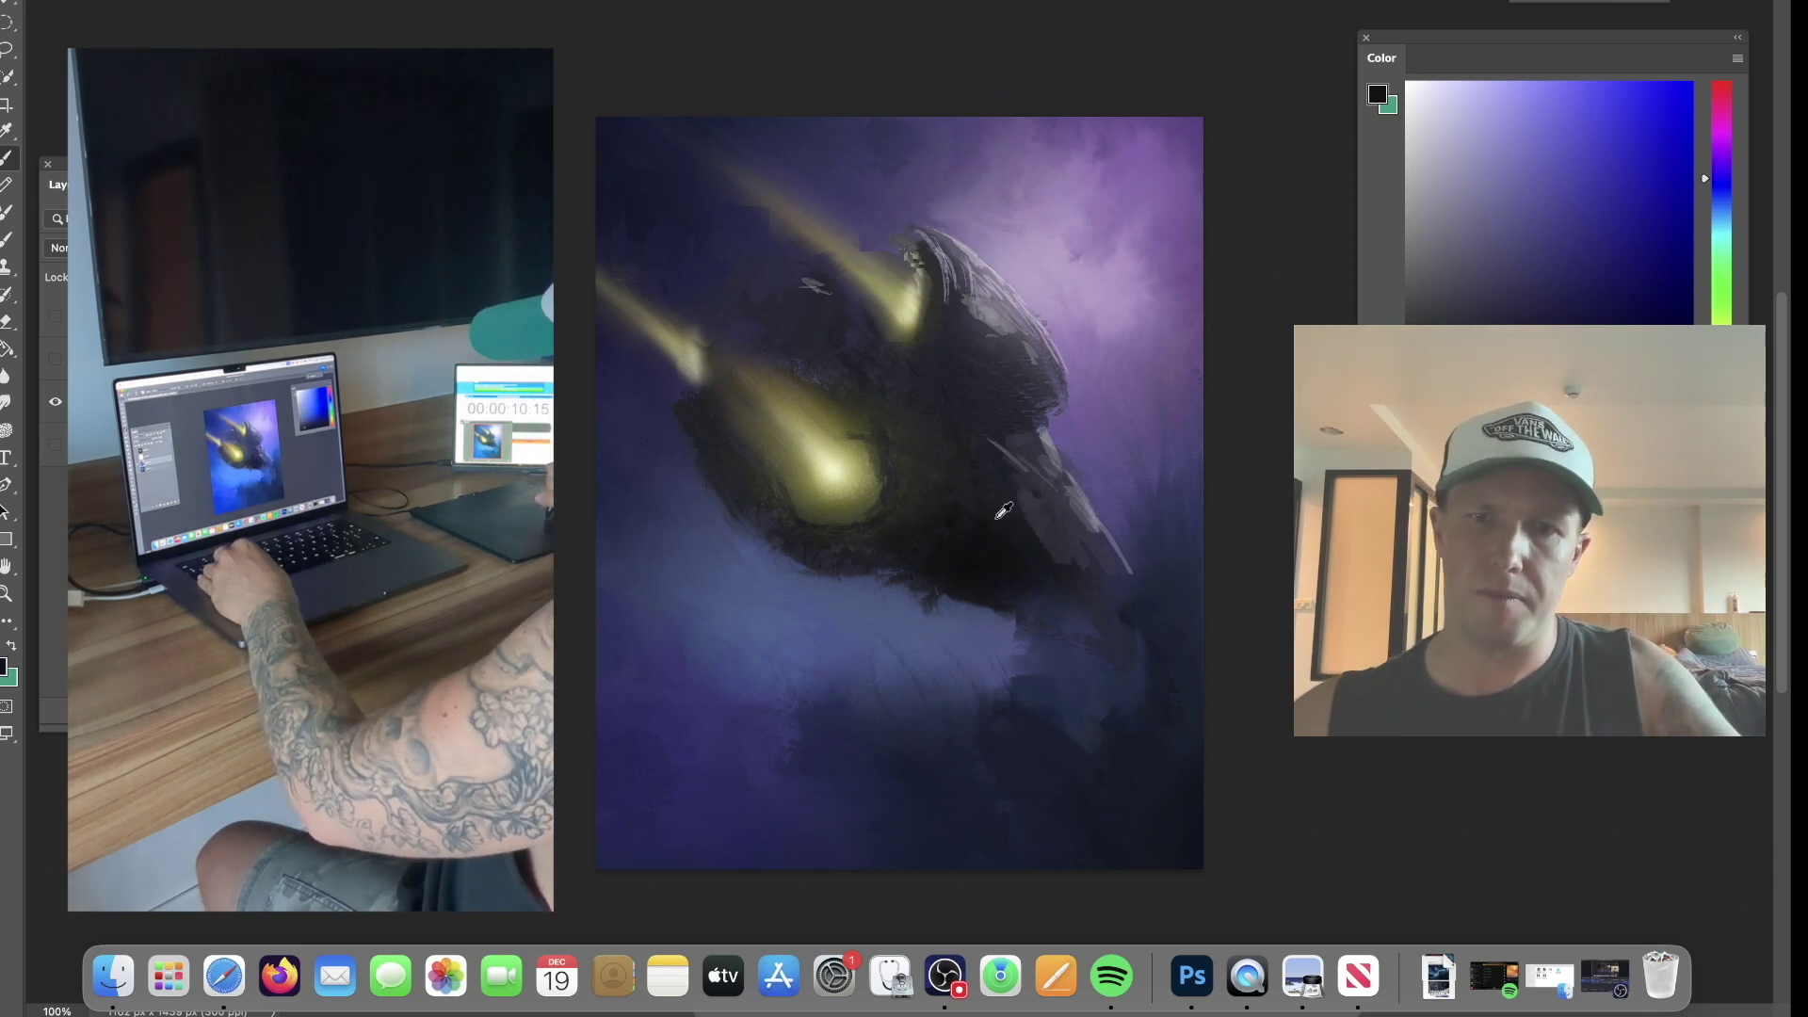
pyautogui.keyDown('alt'); pyautogui.click(967, 488); pyautogui.keyUp('alt')
pyautogui.keyDown('alt'); pyautogui.click(969, 554); pyautogui.keyUp('alt')
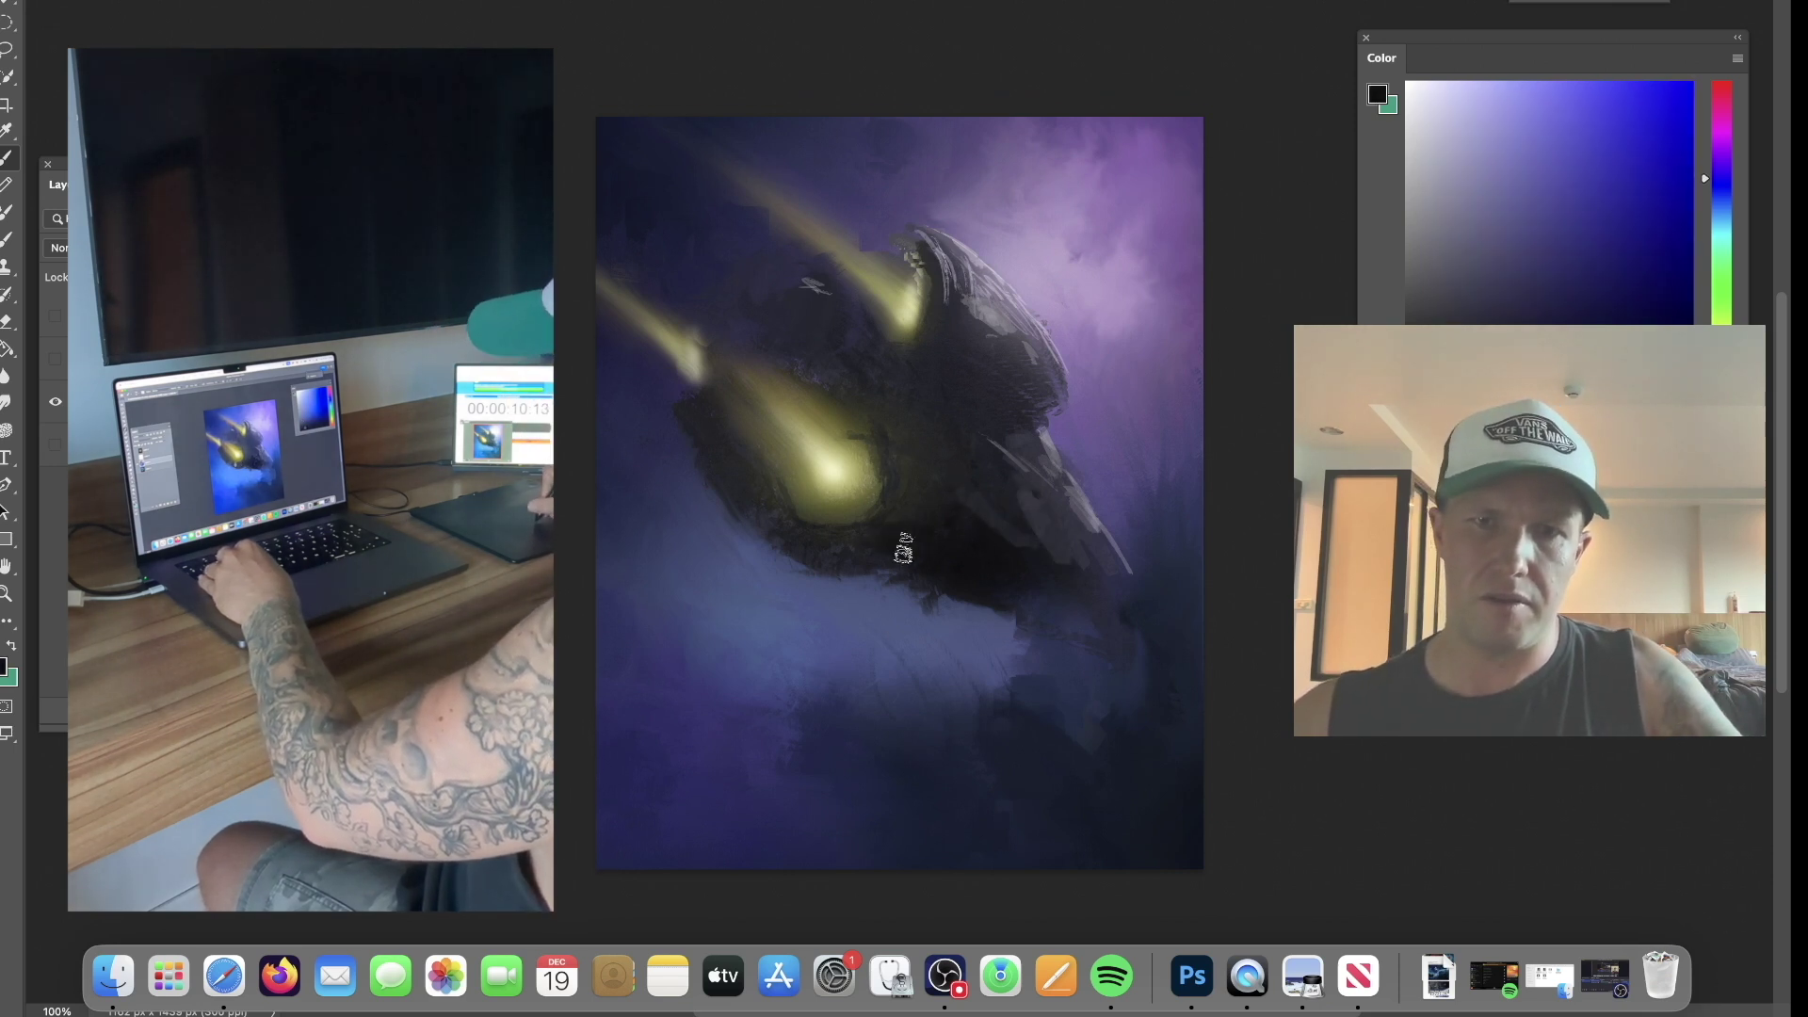
pyautogui.keyDown('alt'); pyautogui.click(733, 460); pyautogui.keyUp('alt')
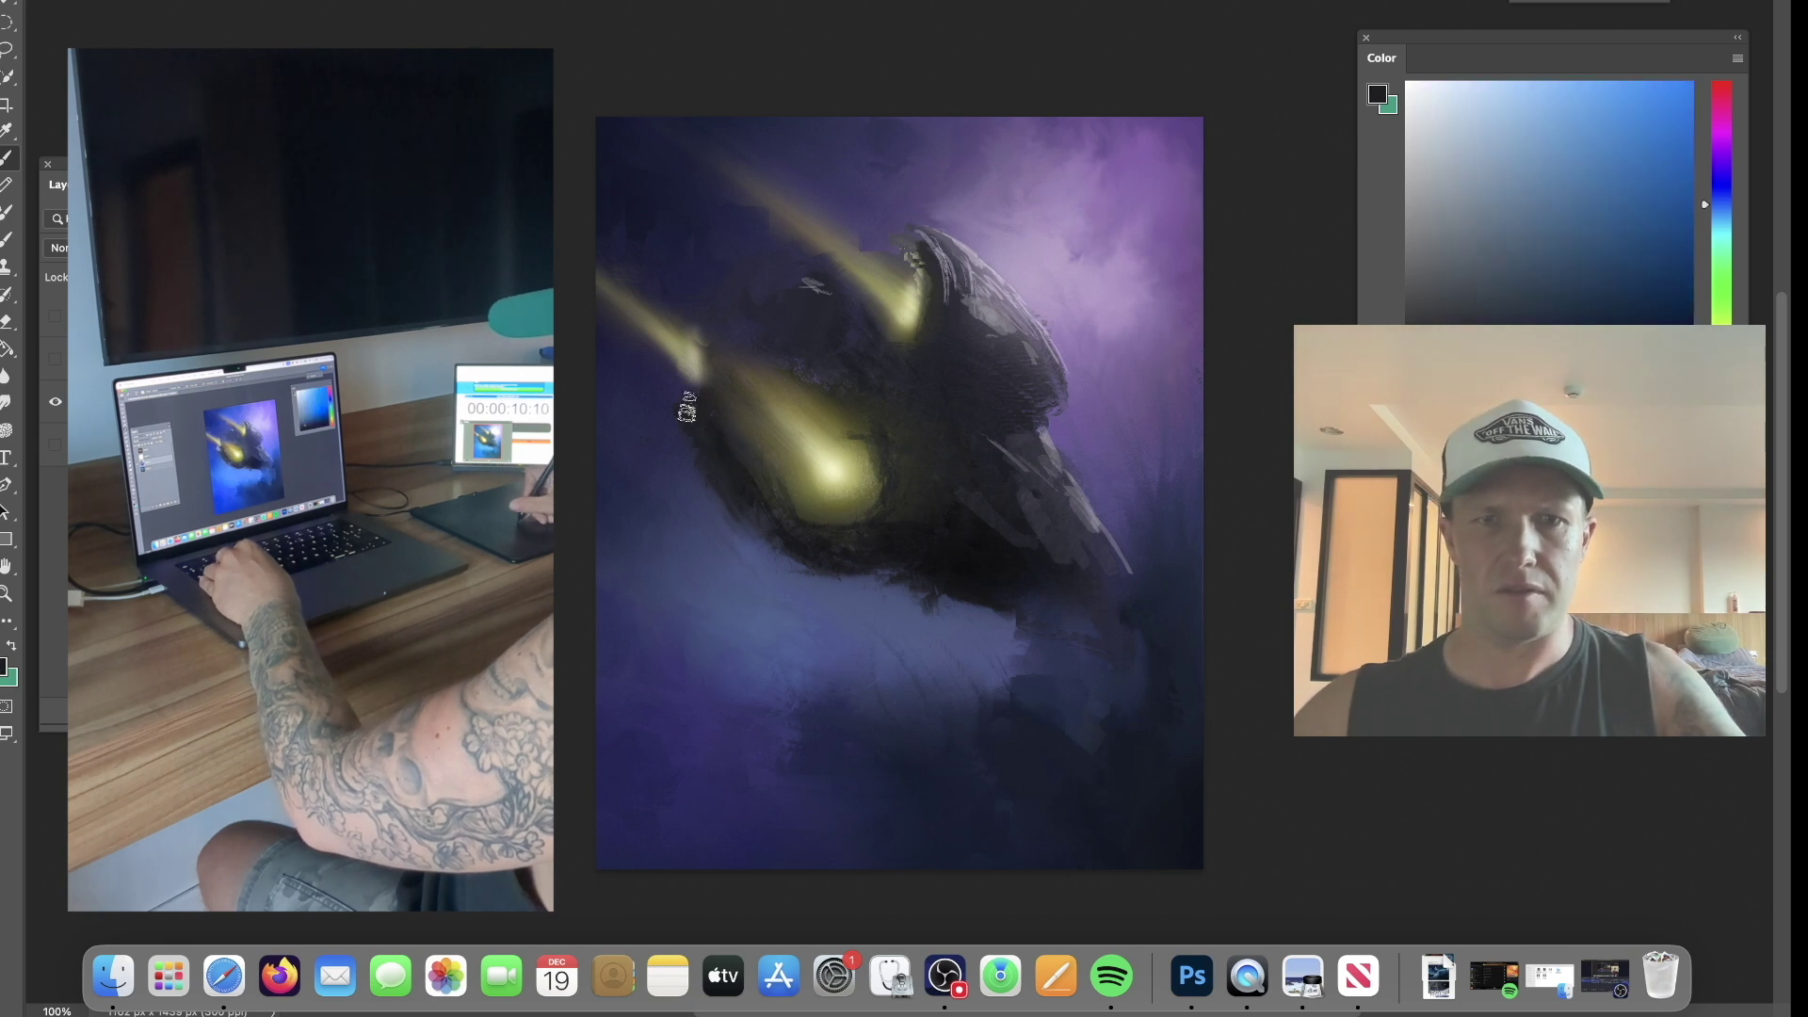
pyautogui.keyDown('alt'); pyautogui.click(831, 288); pyautogui.keyUp('alt')
# Paint textured strokes of sampled dark and mid blues into the background mist beneath the head.
pyautogui.keyDown('alt'); pyautogui.click(1170, 769); pyautogui.keyUp('alt')
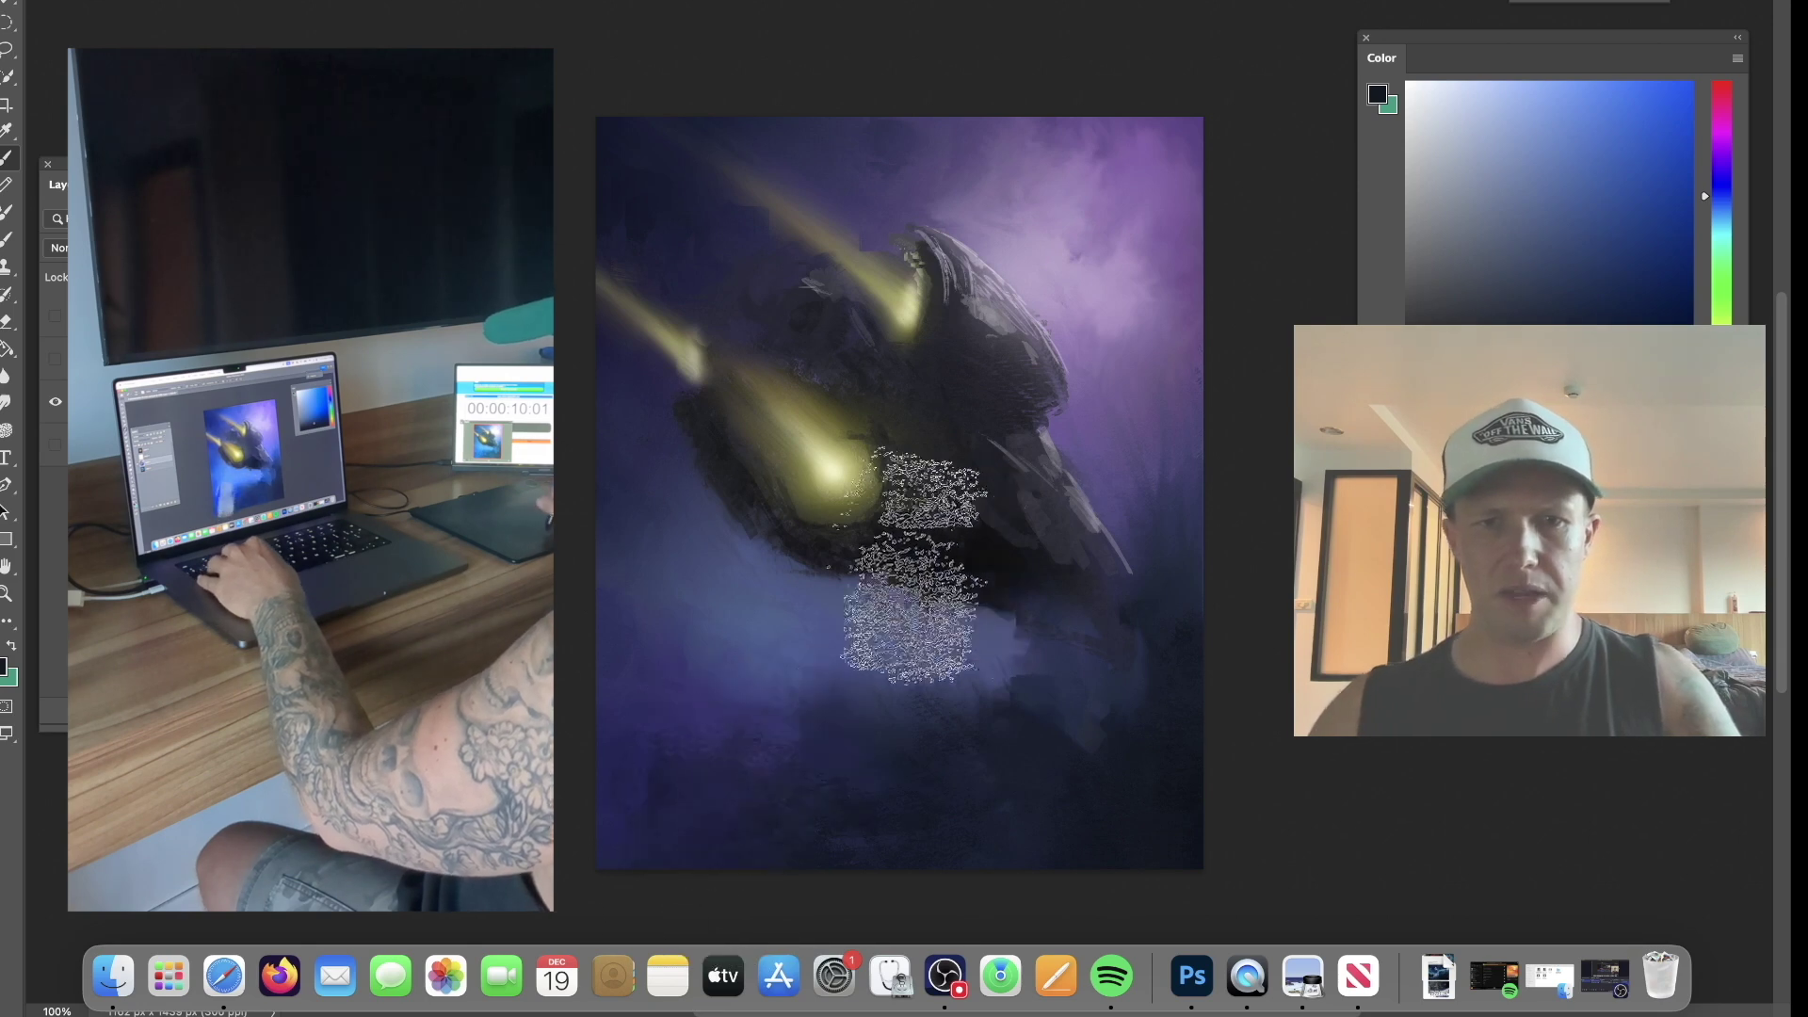
pyautogui.keyDown('alt'); pyautogui.click(753, 708); pyautogui.keyUp('alt')
pyautogui.keyDown('alt'); pyautogui.click(764, 727); pyautogui.keyUp('alt')
pyautogui.moveTo(767, 728)
pyautogui.mouseDown()
pyautogui.moveTo(846, 653)
pyautogui.moveTo(803, 640)
pyautogui.mouseUp()
pyautogui.keyDown('alt'); pyautogui.click(840, 626); pyautogui.keyUp('alt')
pyautogui.keyDown('alt'); pyautogui.click(777, 579); pyautogui.keyUp('alt')
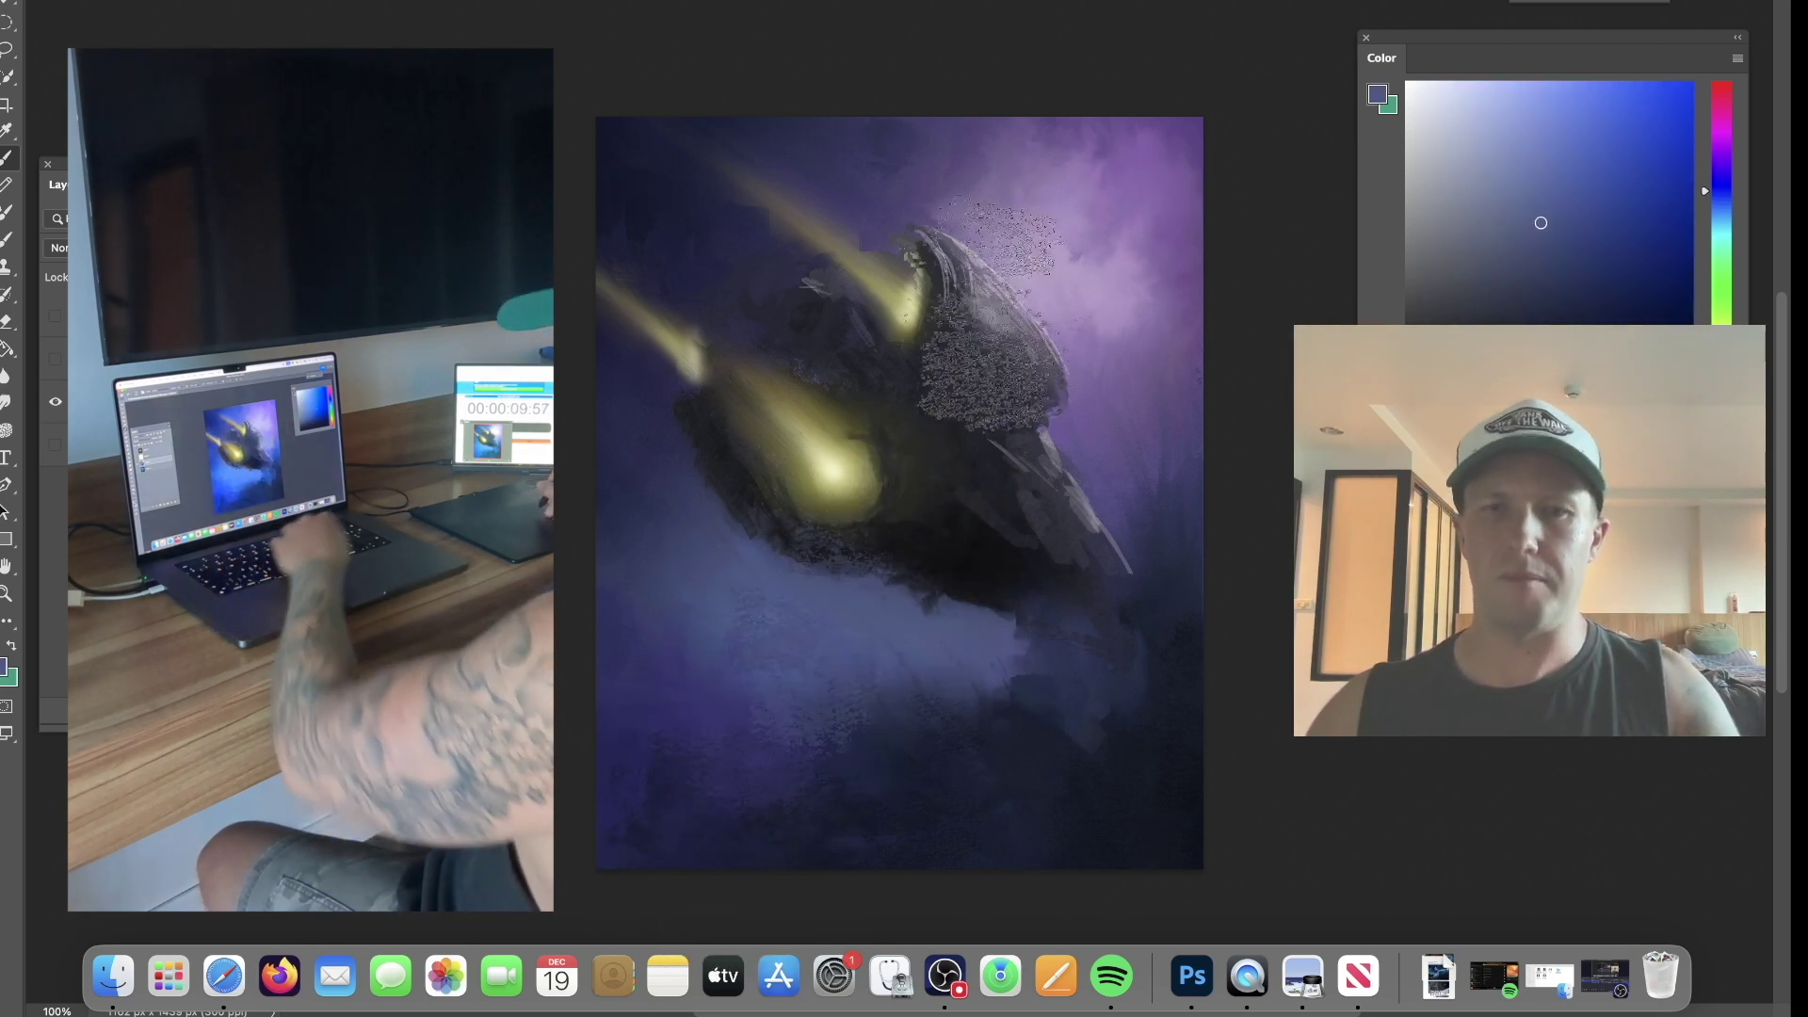
# Choose the Sampled Brush 4 12 preset with a brightening blend mode and paint a soft cyan-blue glow into the mist beneath the head.
pyautogui.rightClick(805, 466)
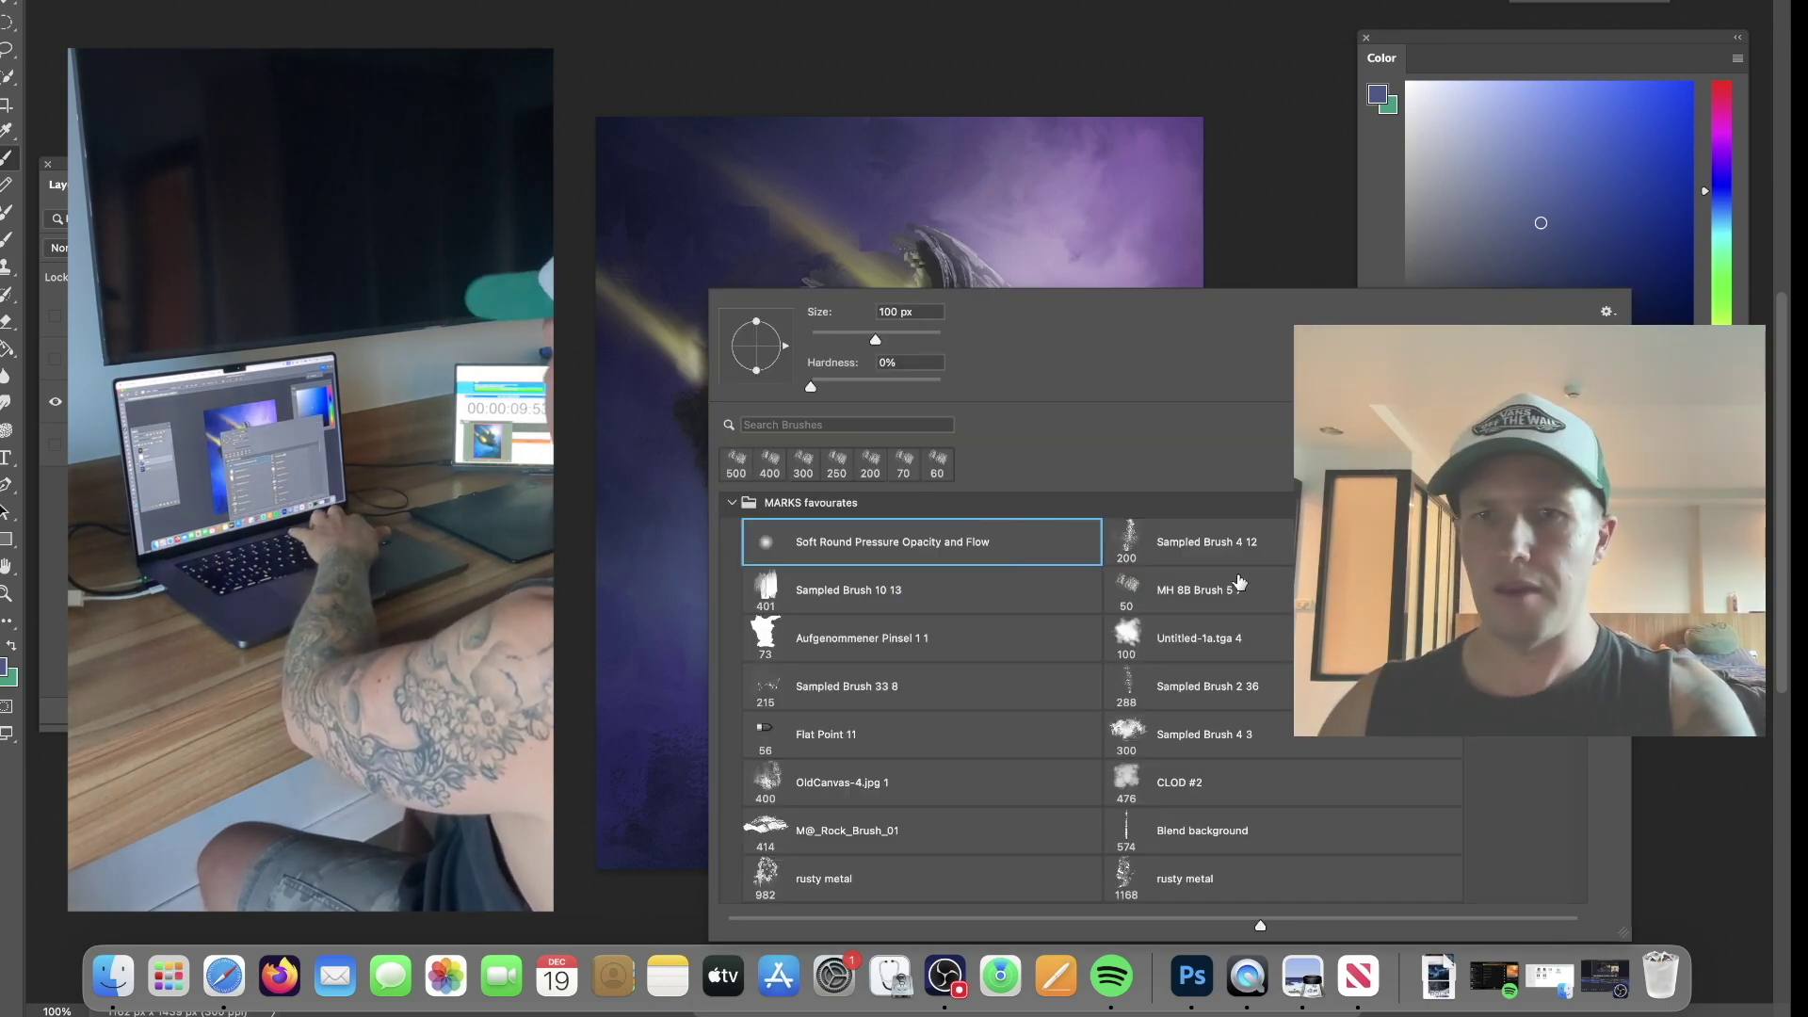
pyautogui.click(1226, 548)
pyautogui.click(278, 2)
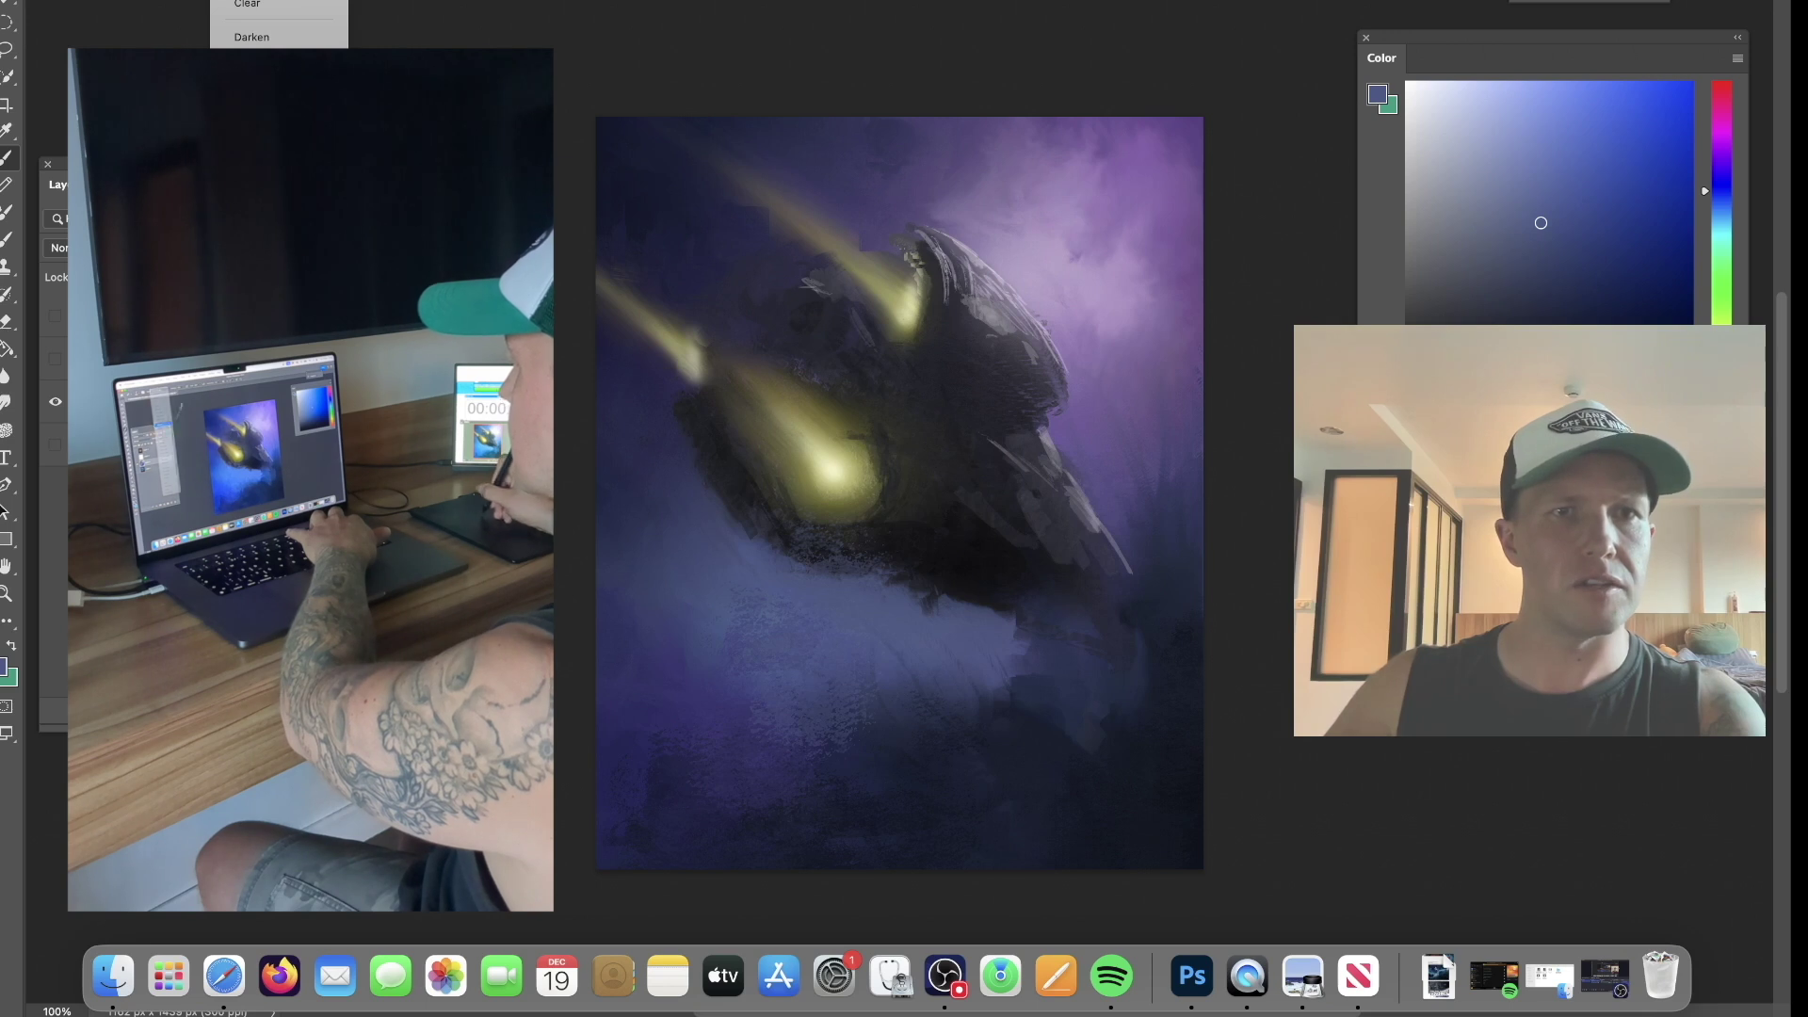
pyautogui.click(273, 204)
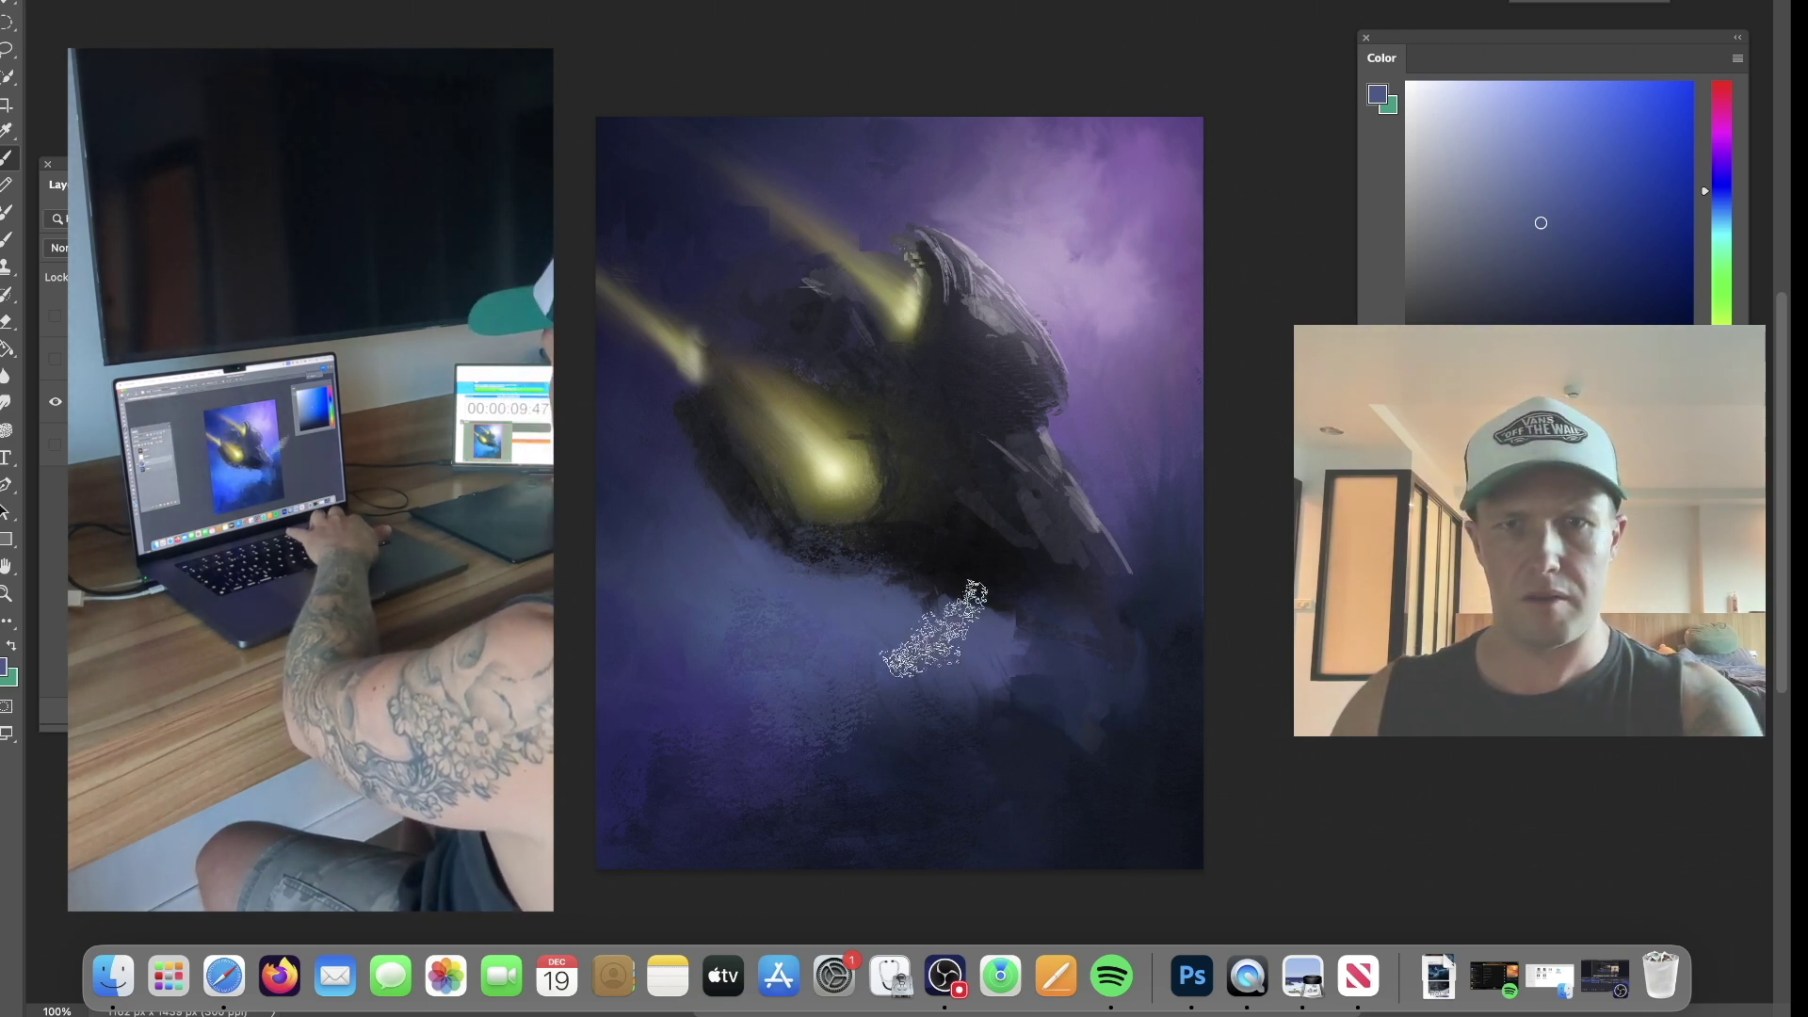
pyautogui.keyDown('alt'); pyautogui.click(869, 619); pyautogui.keyUp('alt')
pyautogui.click(1722, 223)
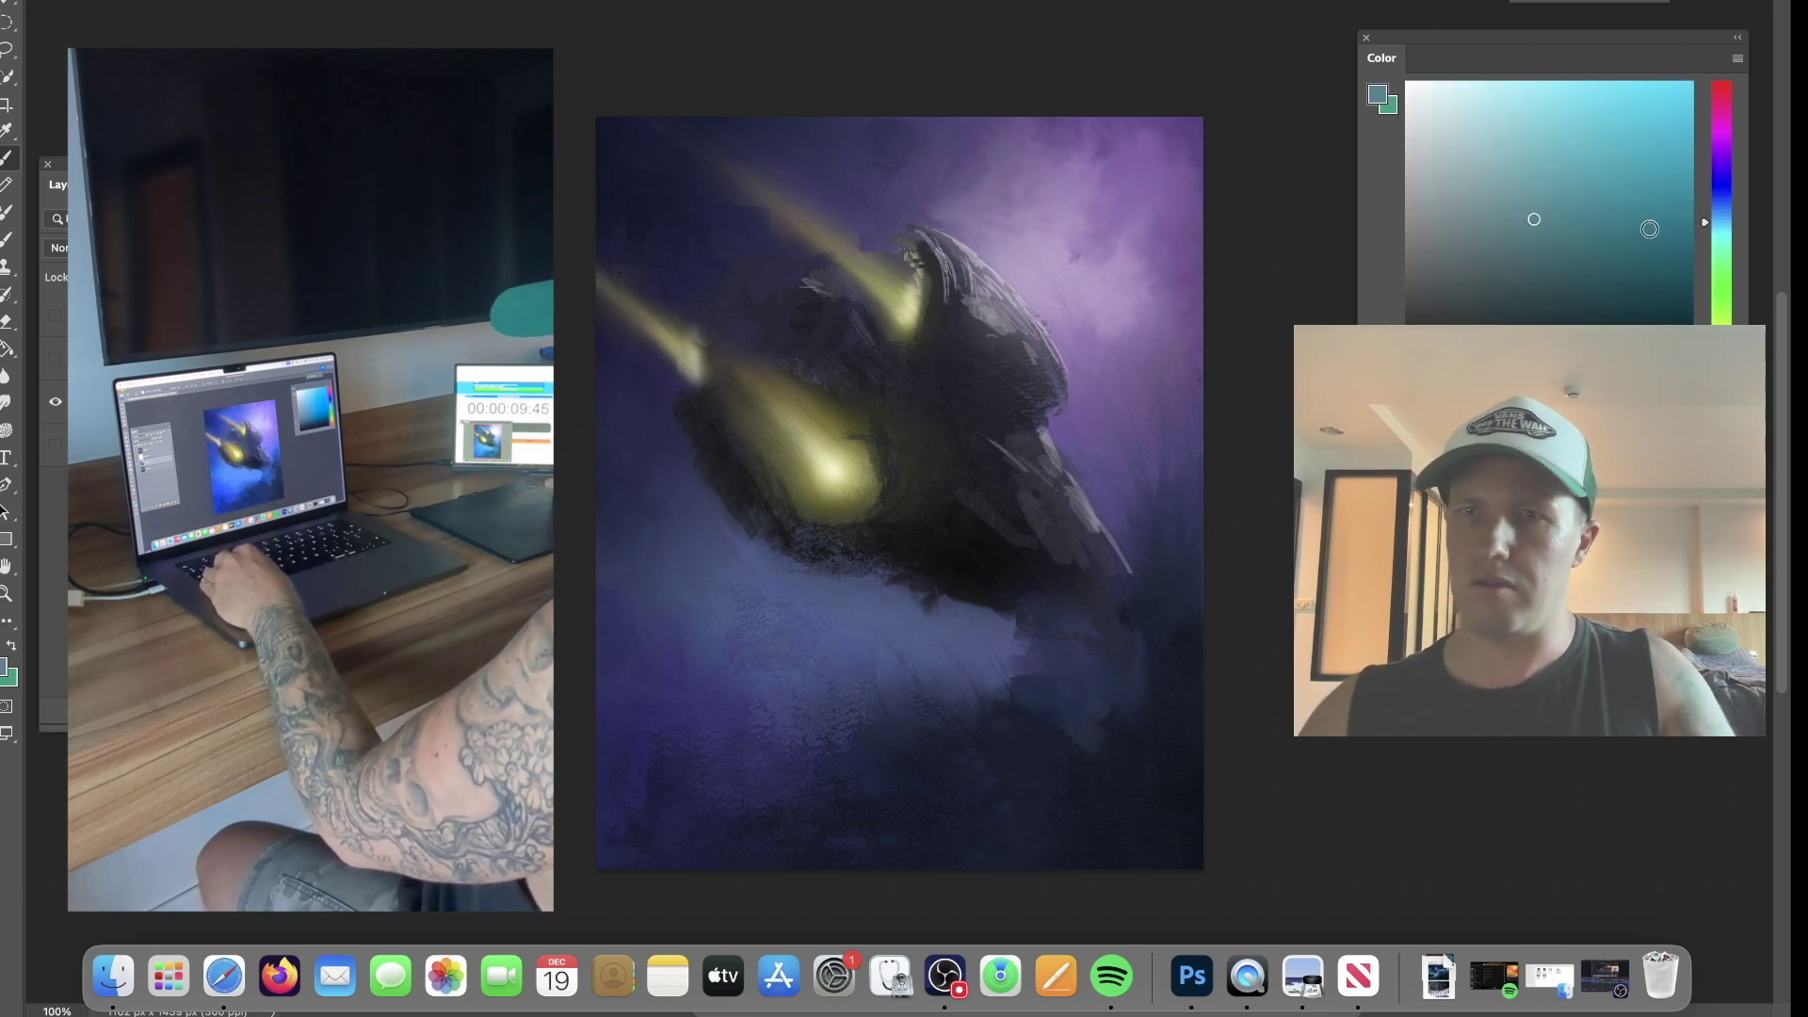
pyautogui.click(1519, 177)
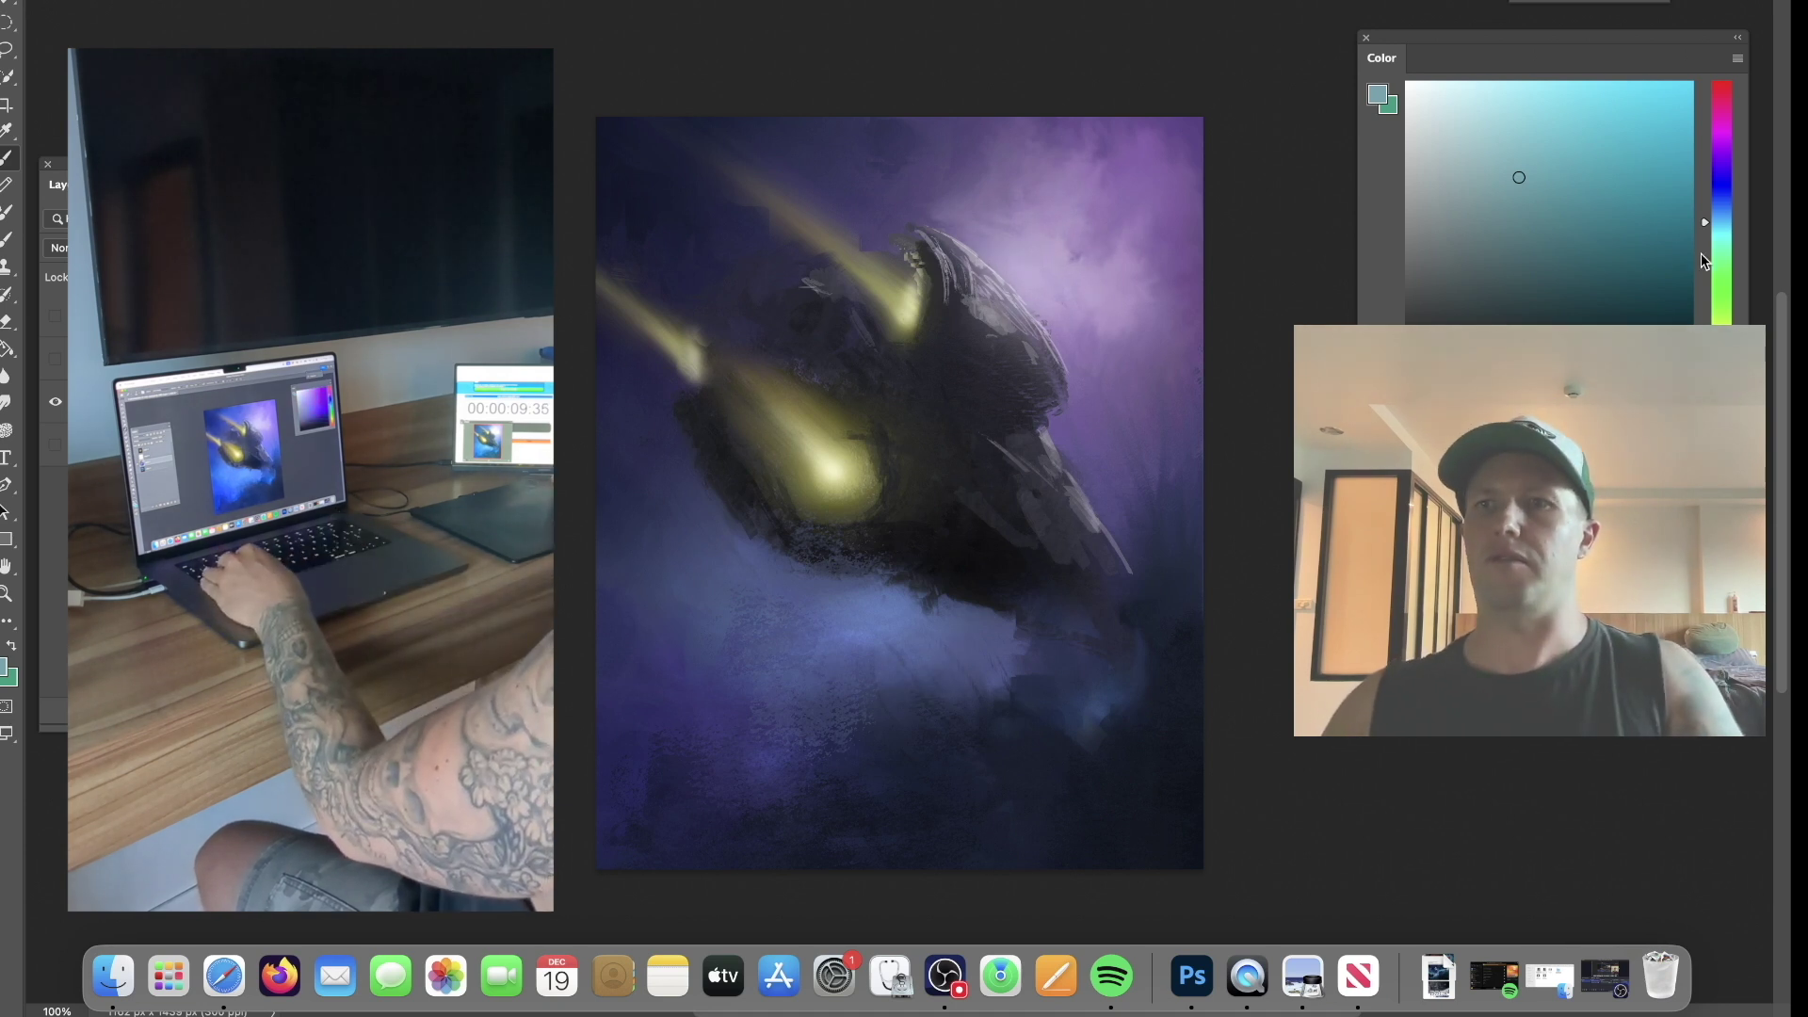
# Shift the colour to a pale pink-magenta and brighten the purple light in the background behind the head.
pyautogui.moveTo(1722, 250); pyautogui.dragTo(1726, 125)
pyautogui.keyDown('alt'); pyautogui.click(1083, 186); pyautogui.keyUp('alt')
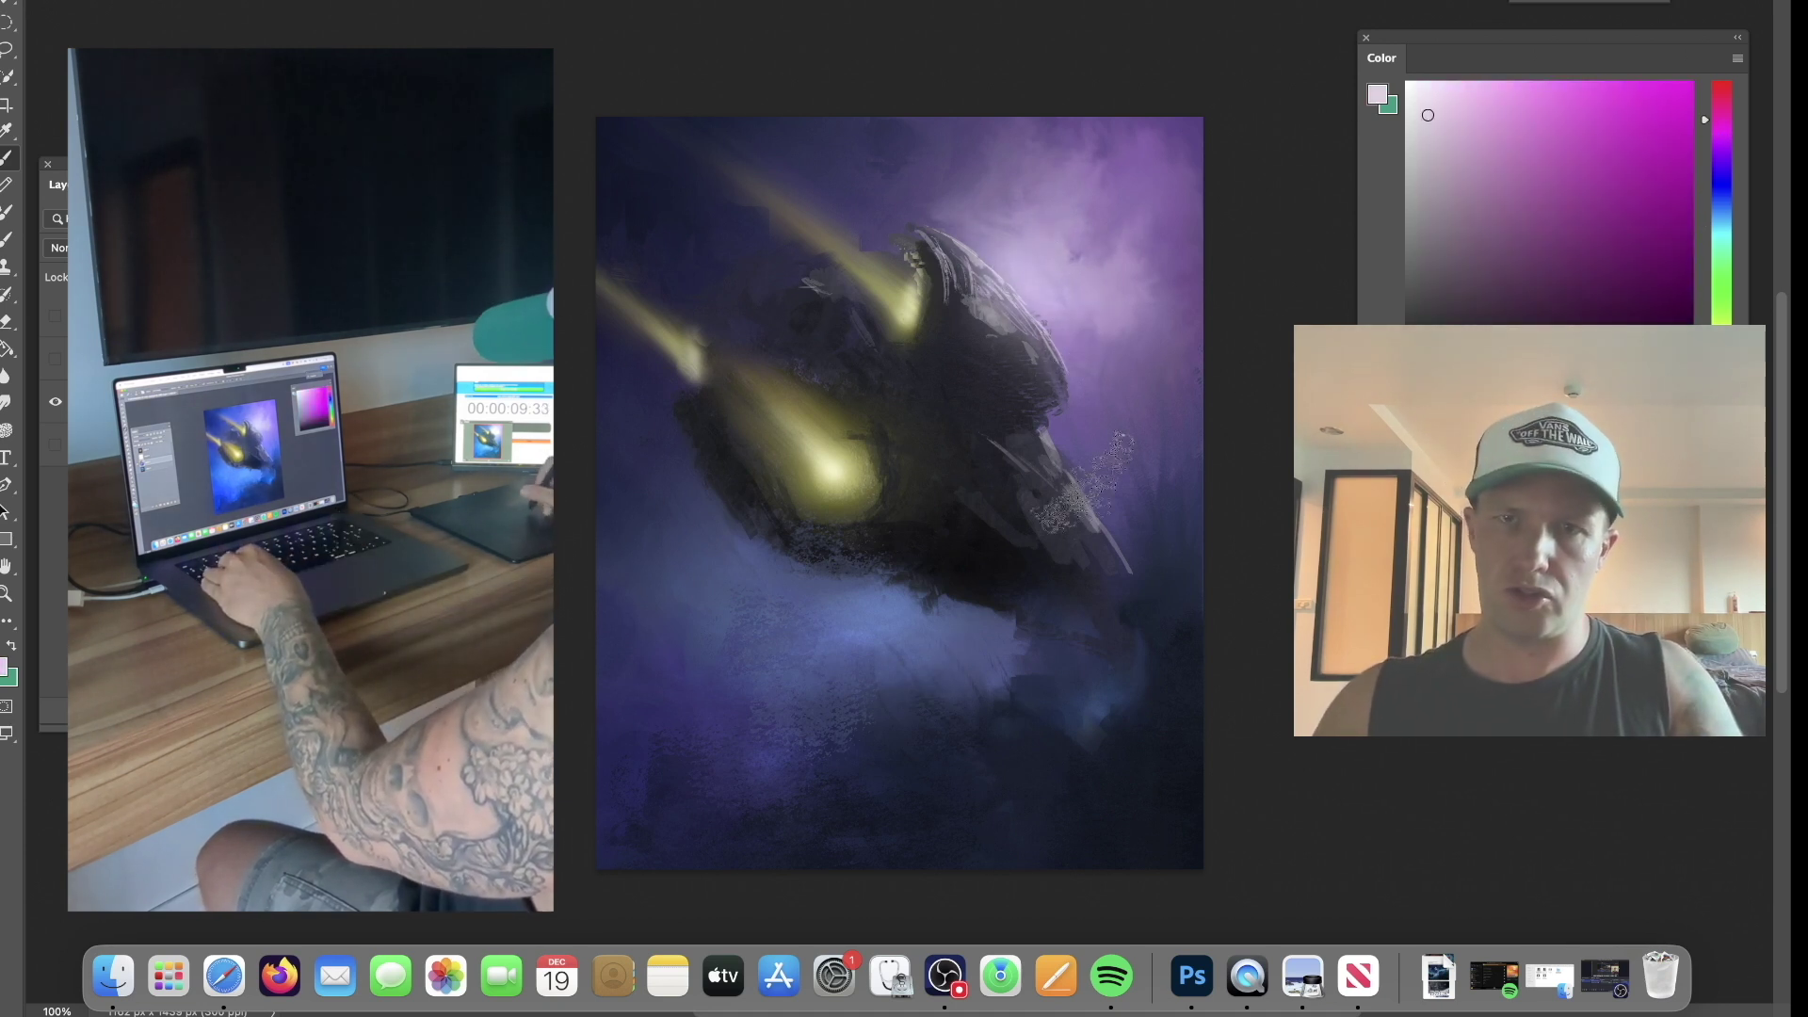
pyautogui.moveTo(1062, 282); pyautogui.dragTo(1156, 199)
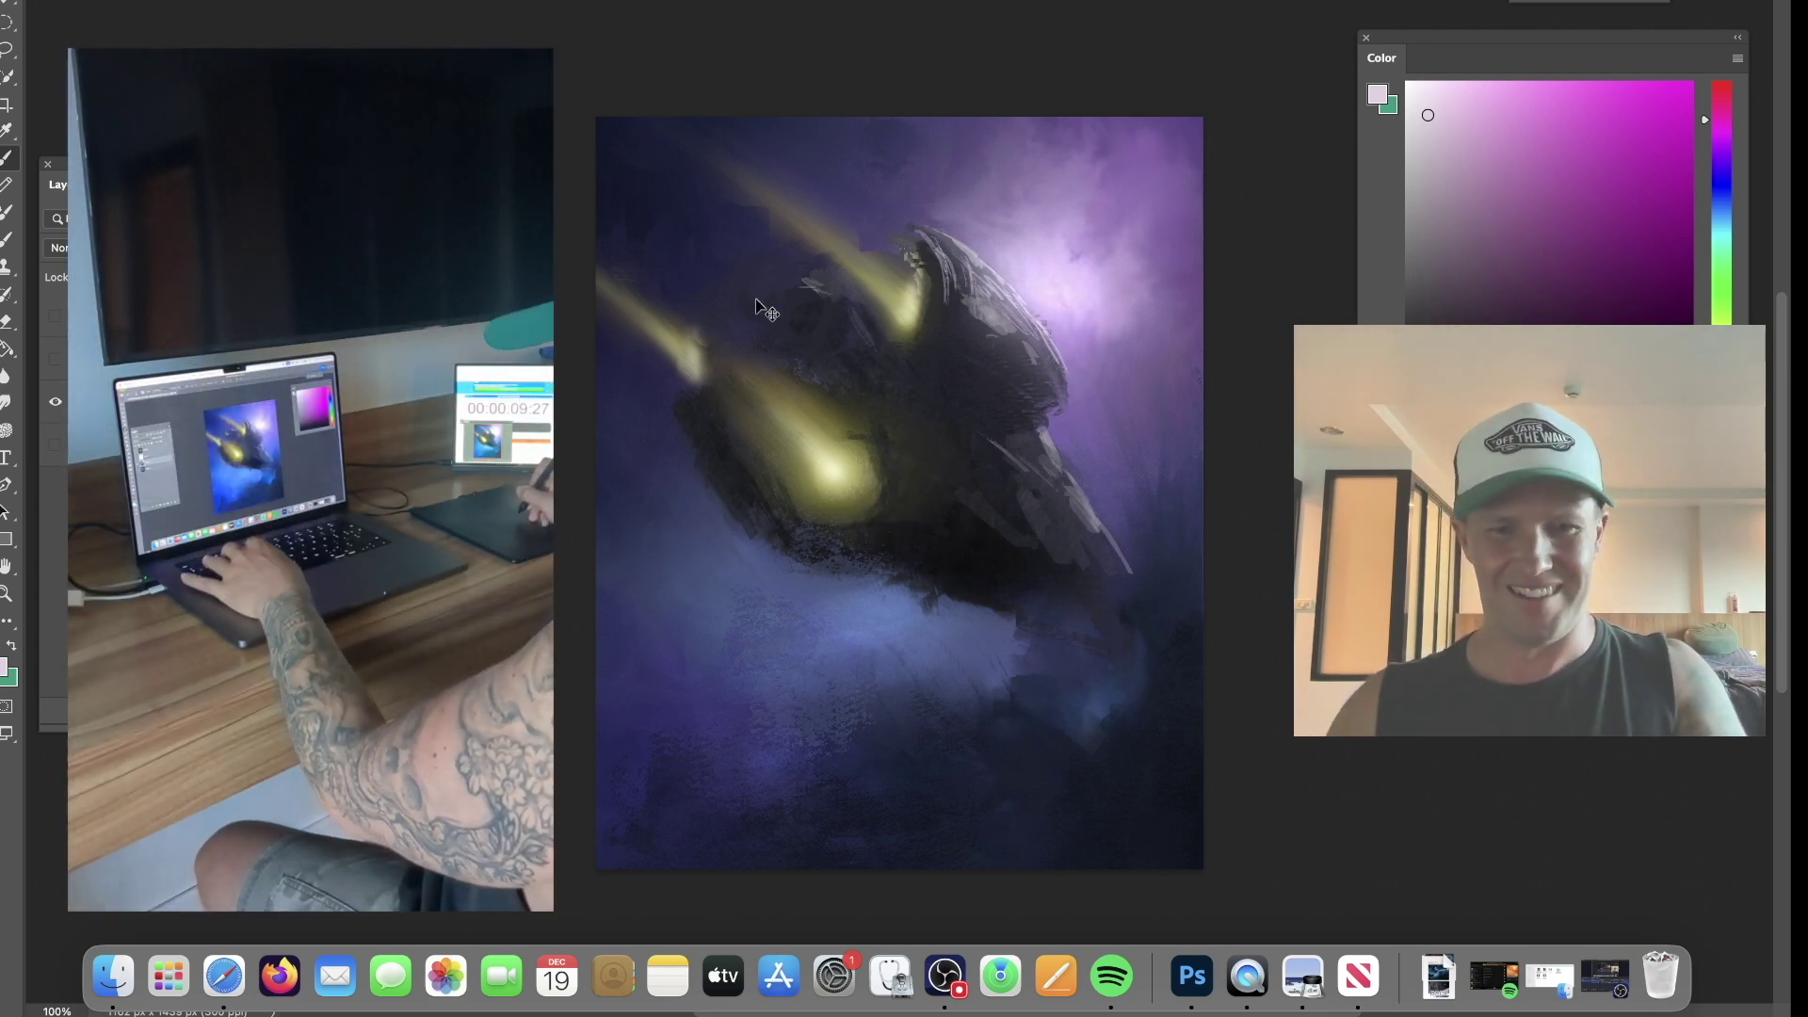
# Flip the canvas back and smudge the blue mist beneath the snout and along the head's lower edge.
pyautogui.press('super+f')
pyautogui.press('r')
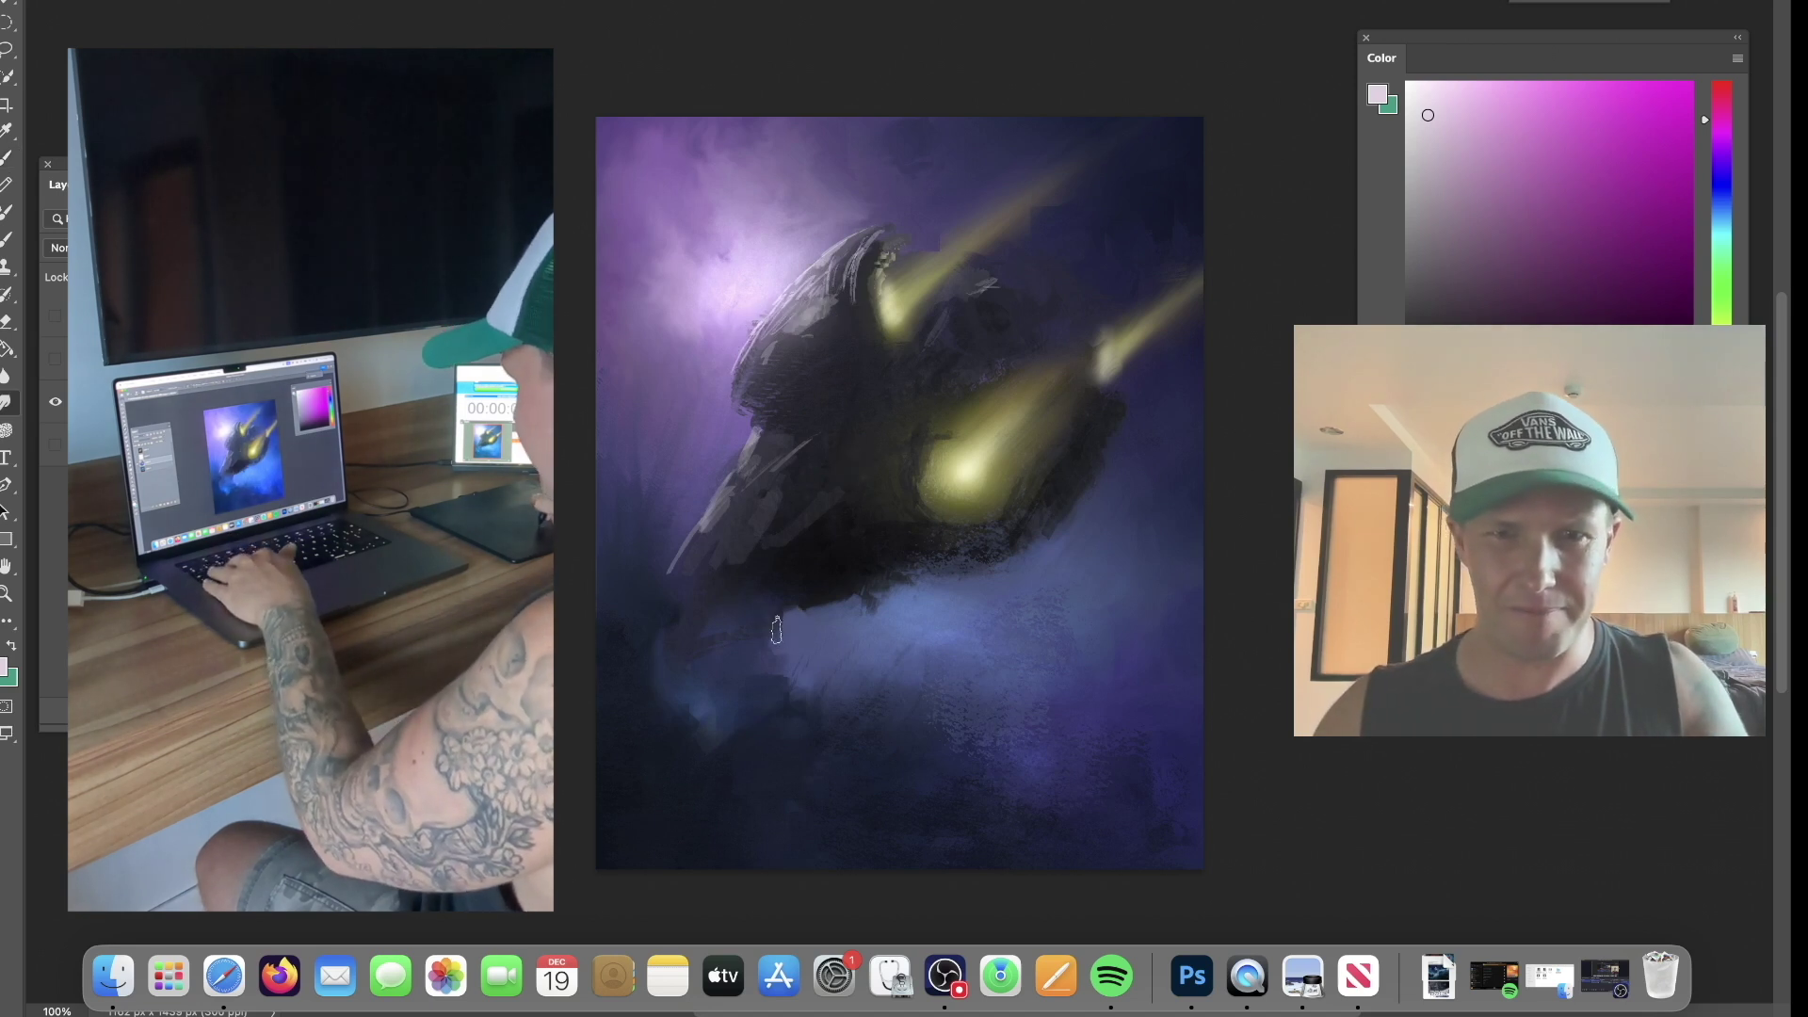
pyautogui.moveTo(747, 697)
pyautogui.mouseDown()
pyautogui.moveTo(698, 737)
pyautogui.moveTo(732, 706)
pyautogui.mouseUp()
pyautogui.moveTo(807, 656); pyautogui.dragTo(792, 695)
pyautogui.moveTo(871, 596)
pyautogui.mouseDown()
pyautogui.moveTo(935, 556)
pyautogui.moveTo(896, 601)
pyautogui.moveTo(993, 601)
pyautogui.moveTo(992, 586)
pyautogui.moveTo(932, 633)
pyautogui.moveTo(884, 636)
pyautogui.moveTo(873, 598)
pyautogui.moveTo(927, 571)
pyautogui.mouseUp()
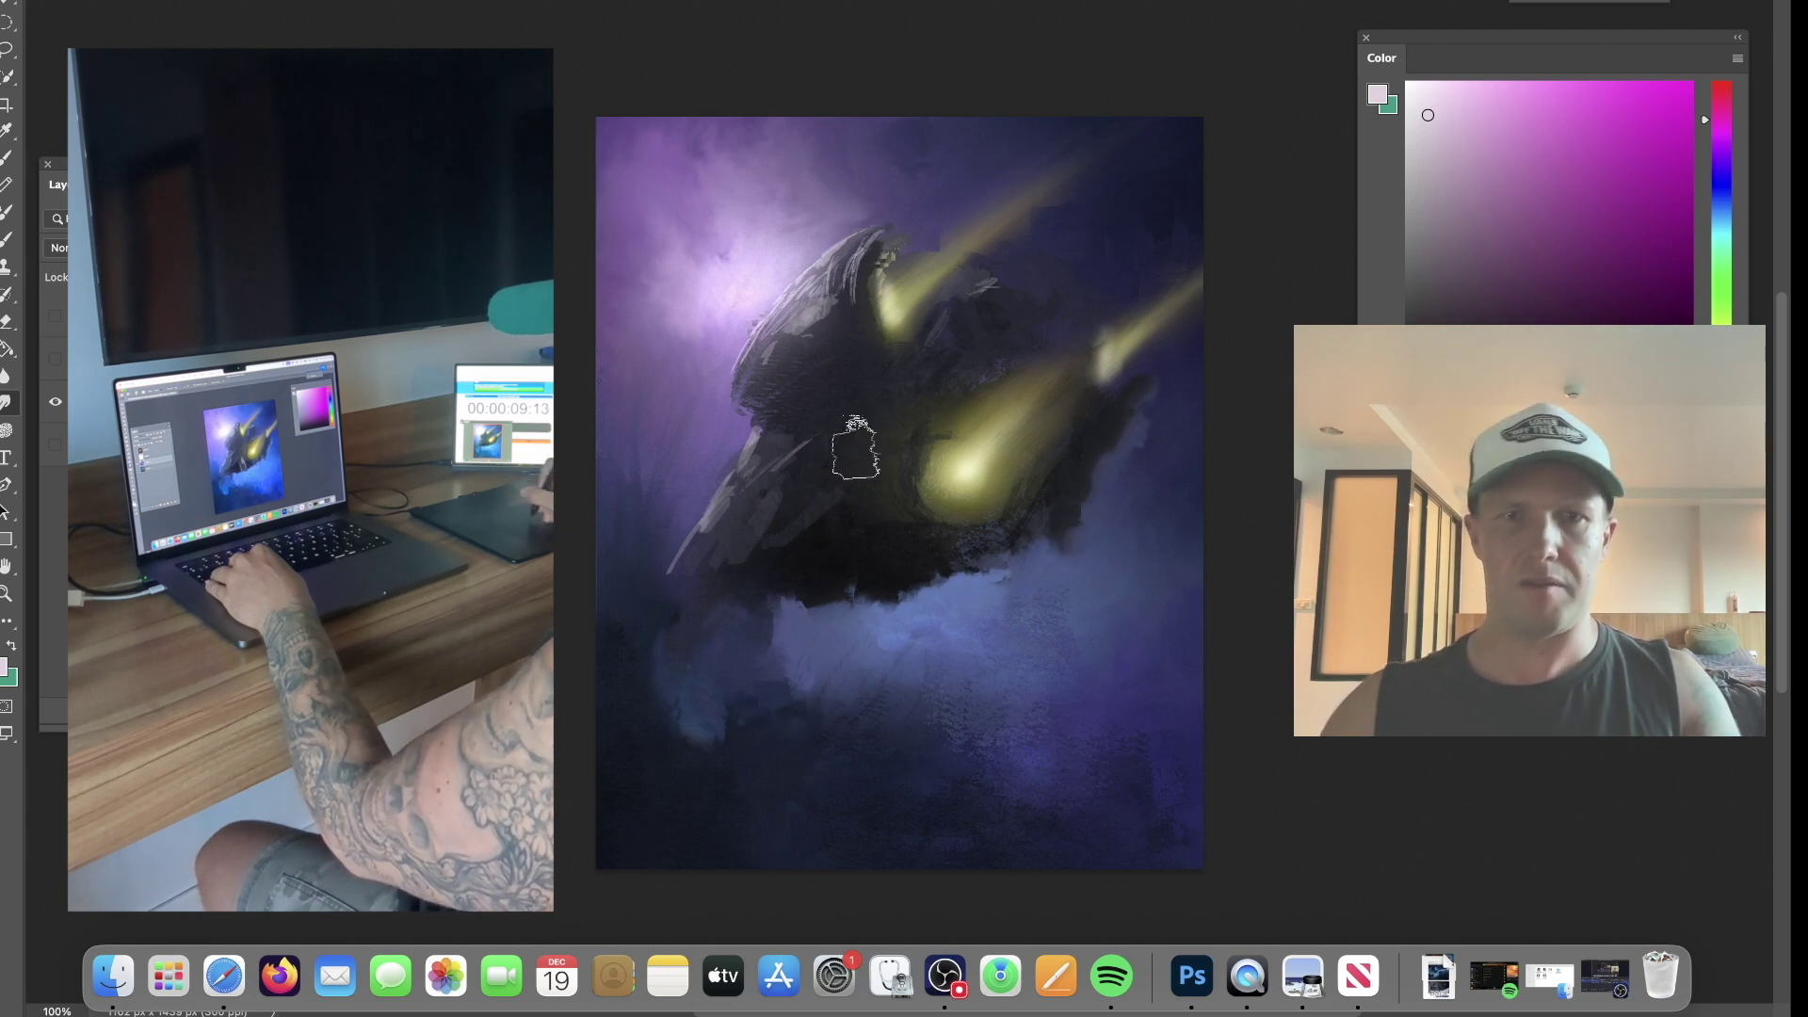
# Define the large eye's rim with sampled black and dark olive, trimming the glow along its lower edge.
pyautogui.press('b')
pyautogui.keyDown('alt'); pyautogui.click(854, 553); pyautogui.keyUp('alt')
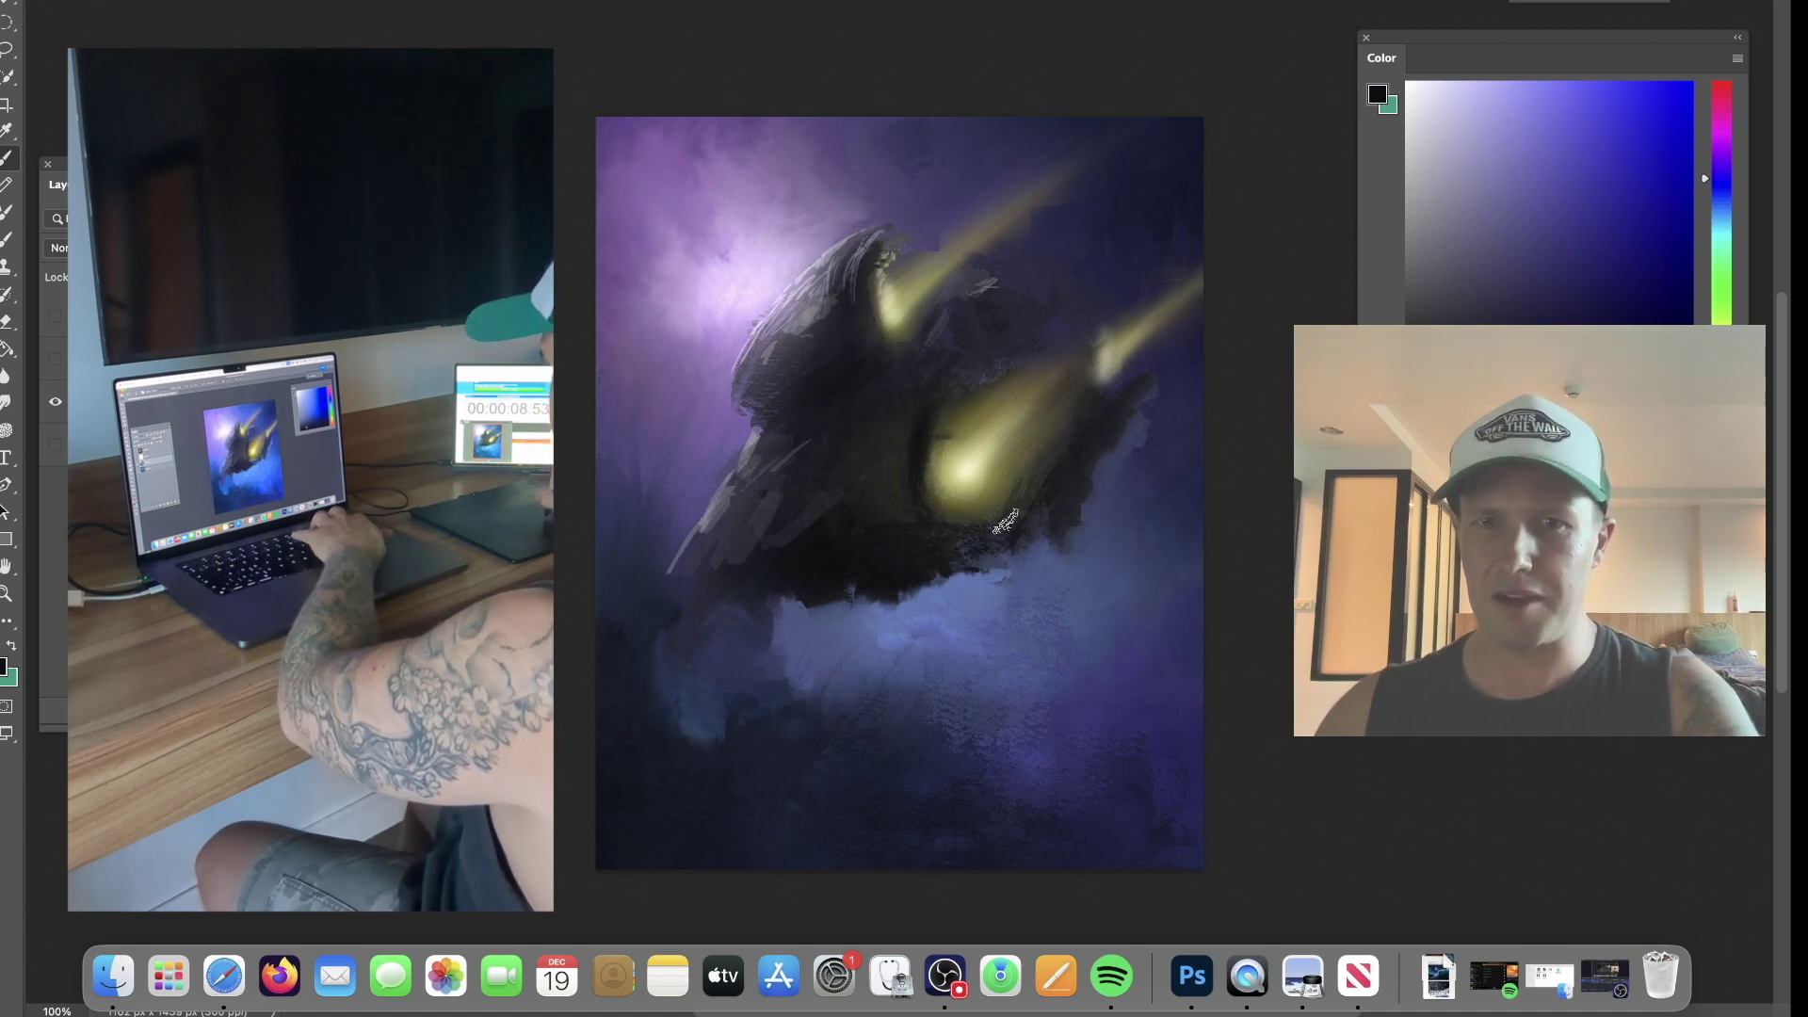
pyautogui.keyDown('alt'); pyautogui.click(956, 416); pyautogui.keyUp('alt')
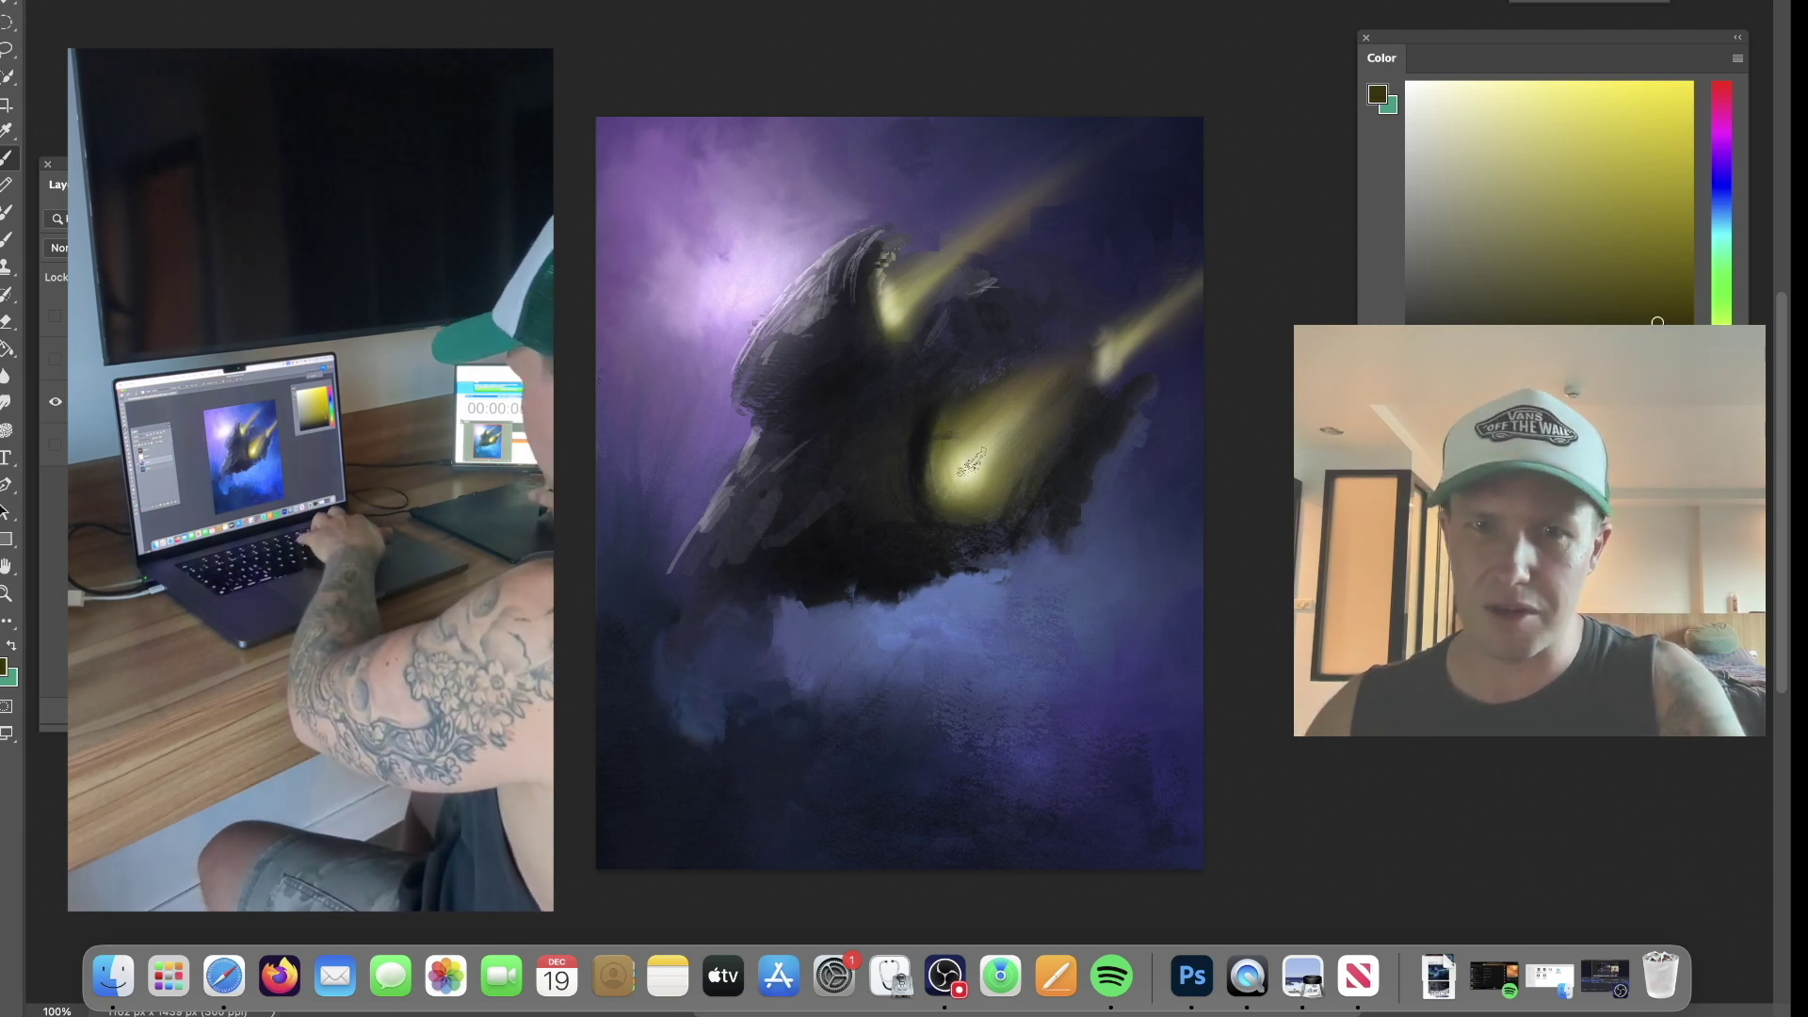
pyautogui.moveTo(991, 525); pyautogui.dragTo(957, 514)
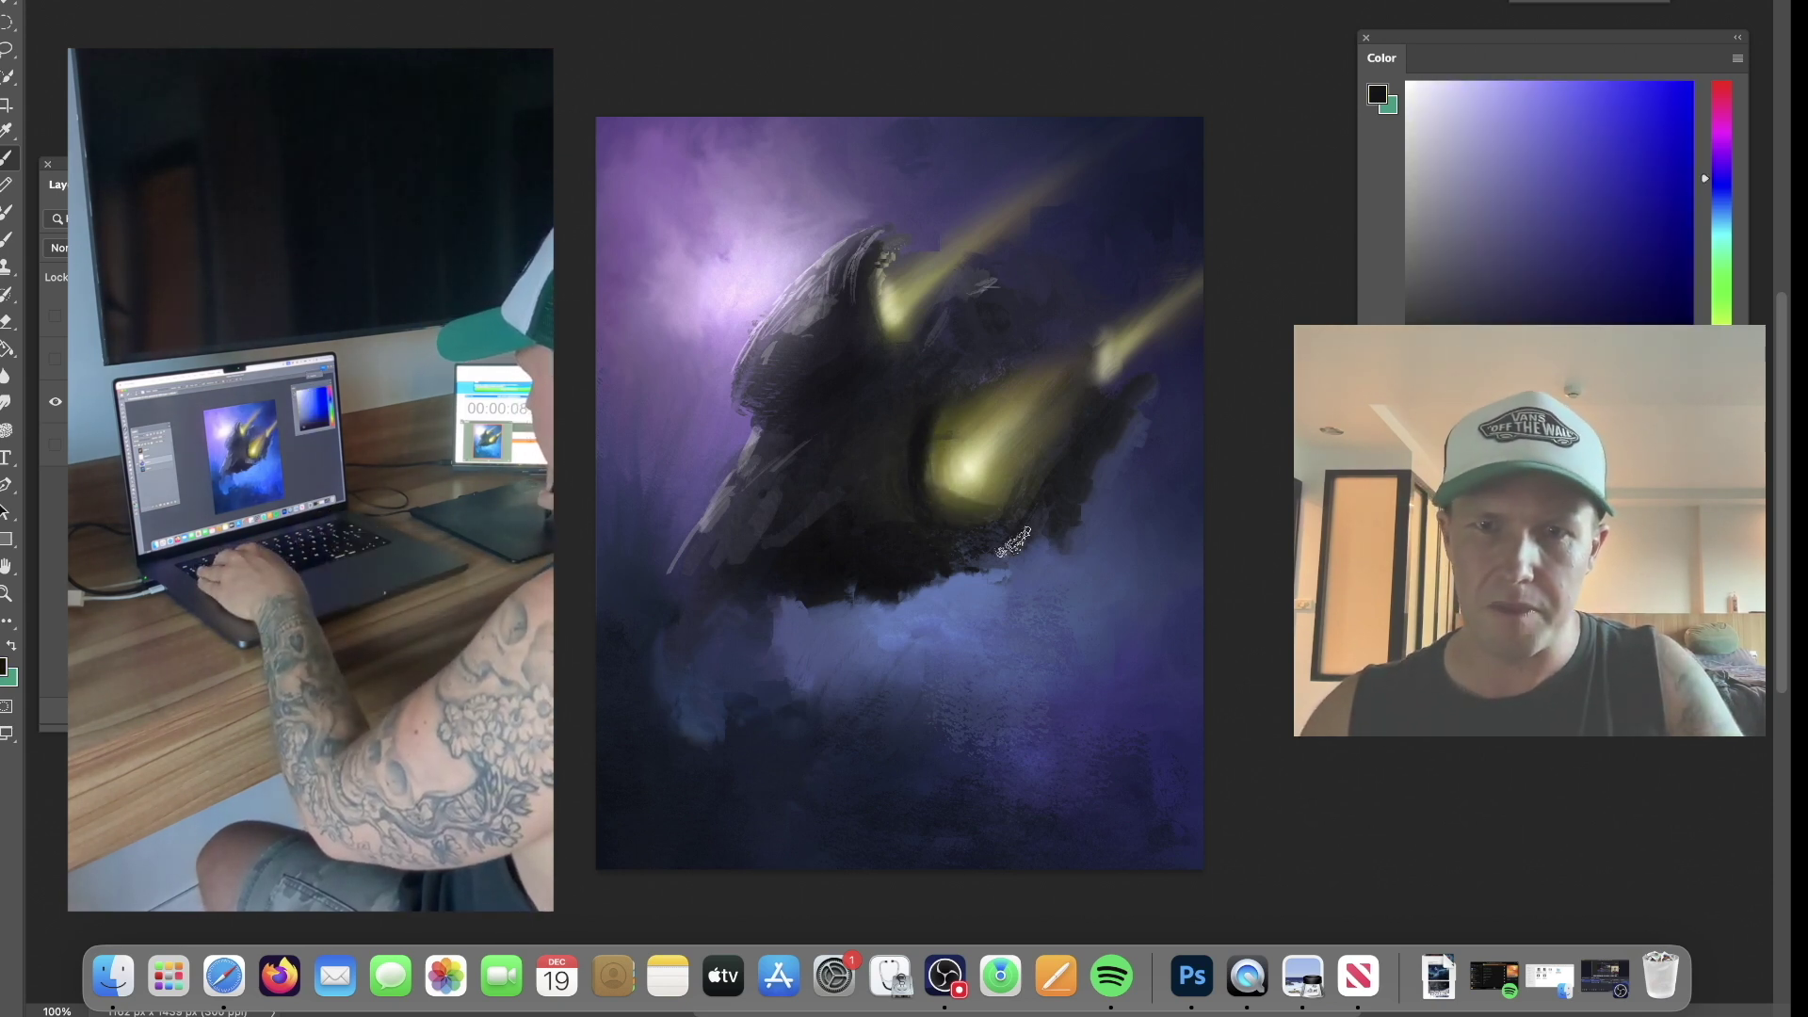
# Darken the socket beside the large eye and extend the pointed crest above the upper eye with sampled near-blacks.
pyautogui.keyDown('alt'); pyautogui.click(888, 561); pyautogui.keyUp('alt')
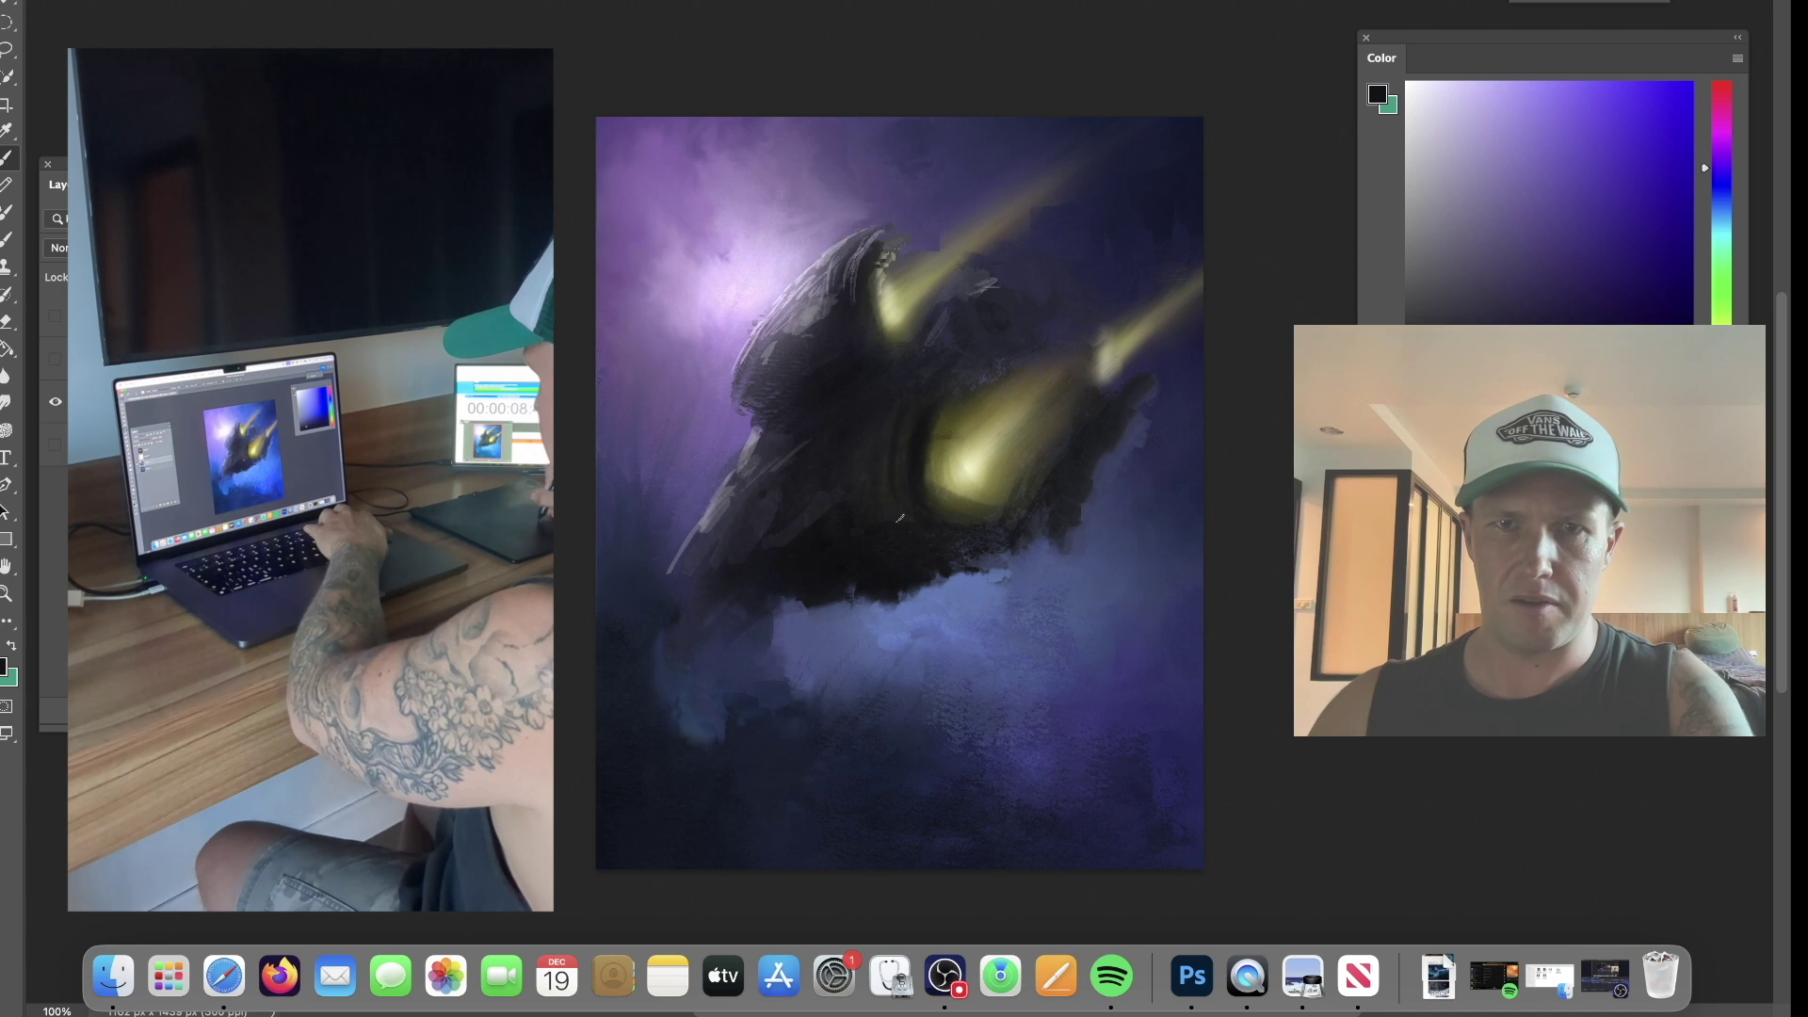
pyautogui.keyDown('alt'); pyautogui.click(939, 455); pyautogui.keyUp('alt')
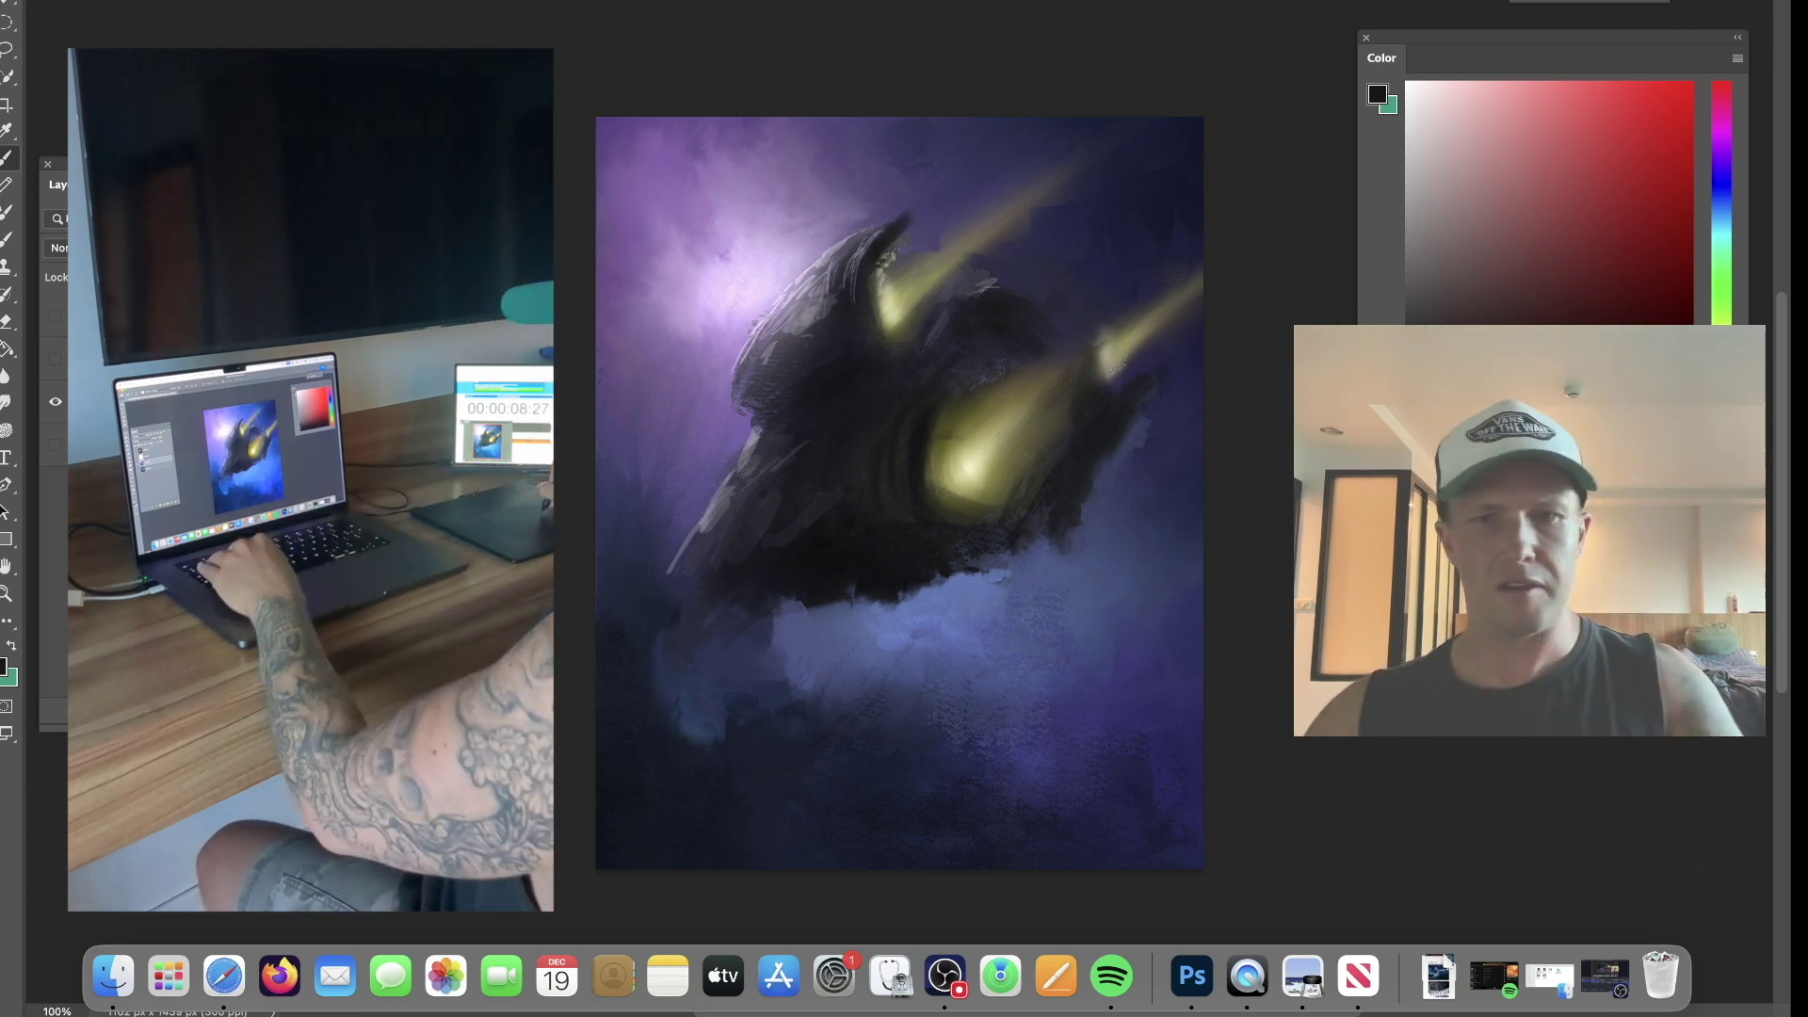
# Duplicate the artwork layer, lasso the small rear light with its trail, shift it slightly lower and clear the selection.
pyautogui.press('super+j')
pyautogui.press('Return')
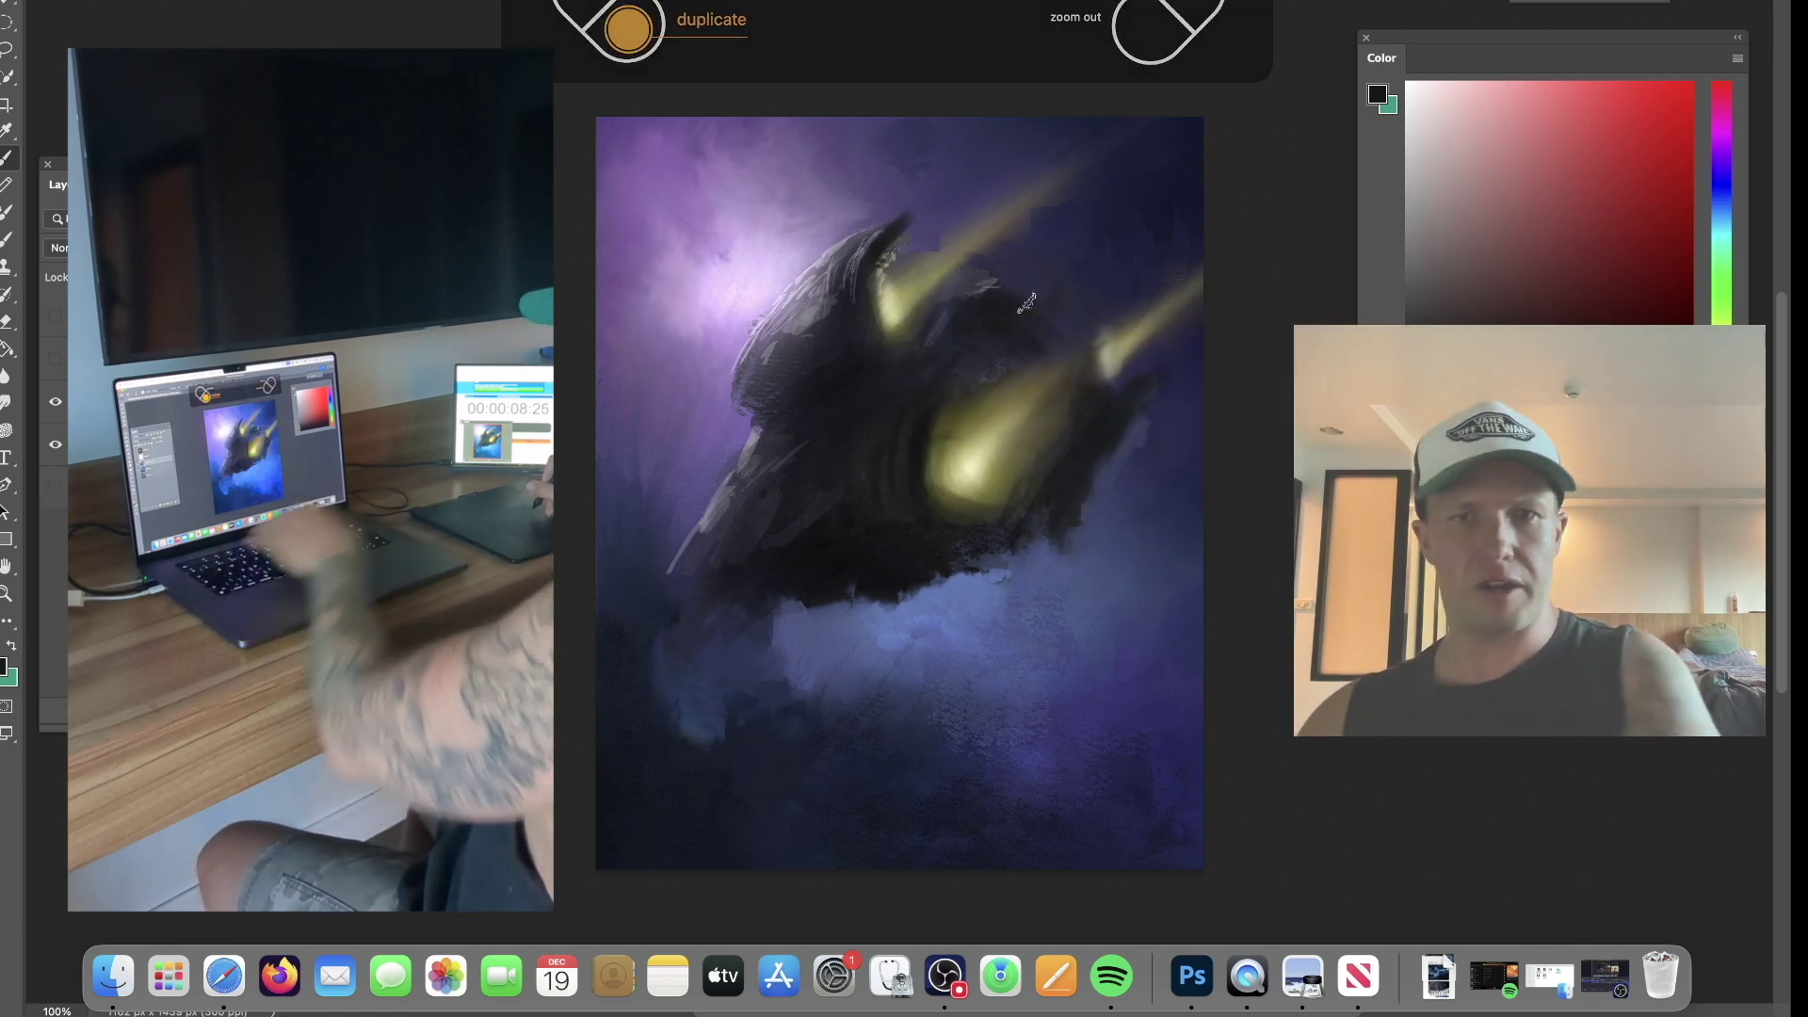
pyautogui.press('l')
pyautogui.moveTo(1092, 306)
pyautogui.mouseDown()
pyautogui.moveTo(1080, 364)
pyautogui.moveTo(1140, 431)
pyautogui.moveTo(1246, 294)
pyautogui.moveTo(1214, 209)
pyautogui.mouseUp()
pyautogui.press('super+t')
pyautogui.moveTo(1156, 354)
pyautogui.mouseDown()
pyautogui.moveTo(1157, 392)
pyautogui.moveTo(1217, 382)
pyautogui.moveTo(1169, 388)
pyautogui.mouseUp()
pyautogui.press('Return')
pyautogui.click(399, 1)
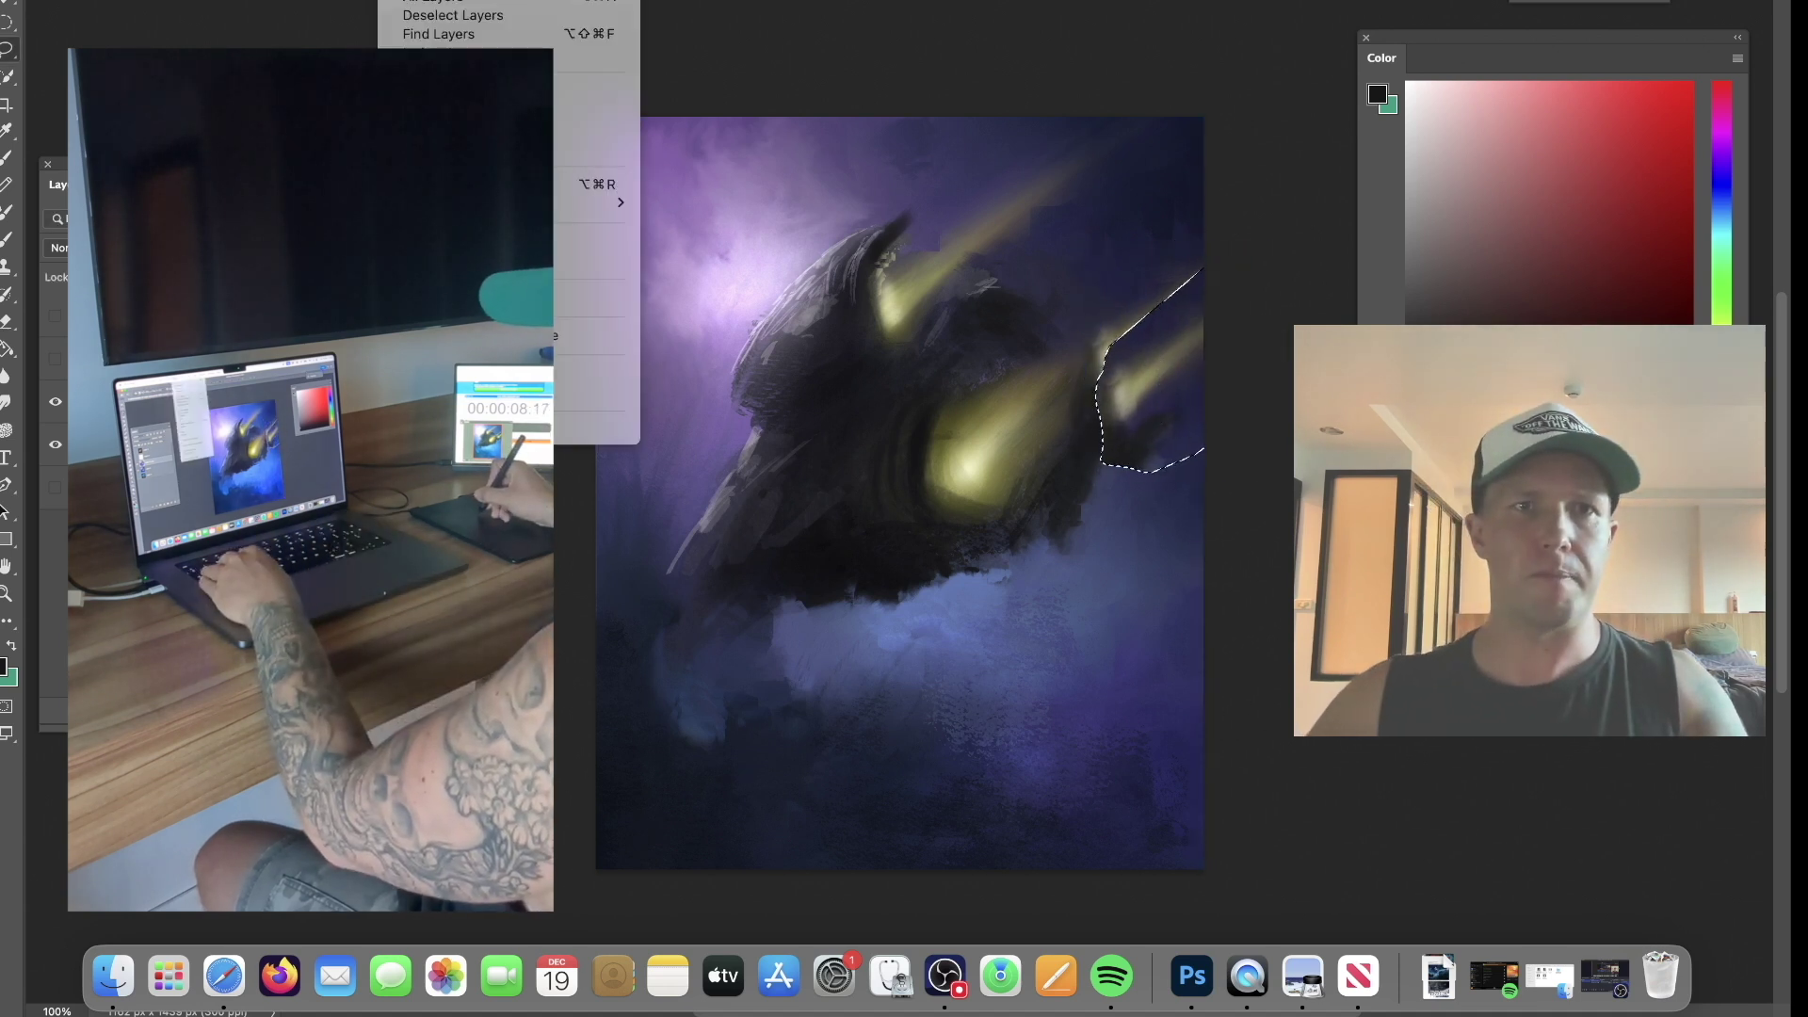
pyautogui.click(424, 0)
# Smudge and paint over the leftover trail above the moved light with sampled dark blues and purples.
pyautogui.press('r')
pyautogui.moveTo(1141, 316)
pyautogui.mouseDown()
pyautogui.moveTo(1105, 347)
pyautogui.moveTo(1121, 301)
pyautogui.moveTo(1110, 313)
pyautogui.moveTo(1156, 284)
pyautogui.mouseUp()
pyautogui.keyDown('alt'); pyautogui.click(1137, 320); pyautogui.keyUp('alt')
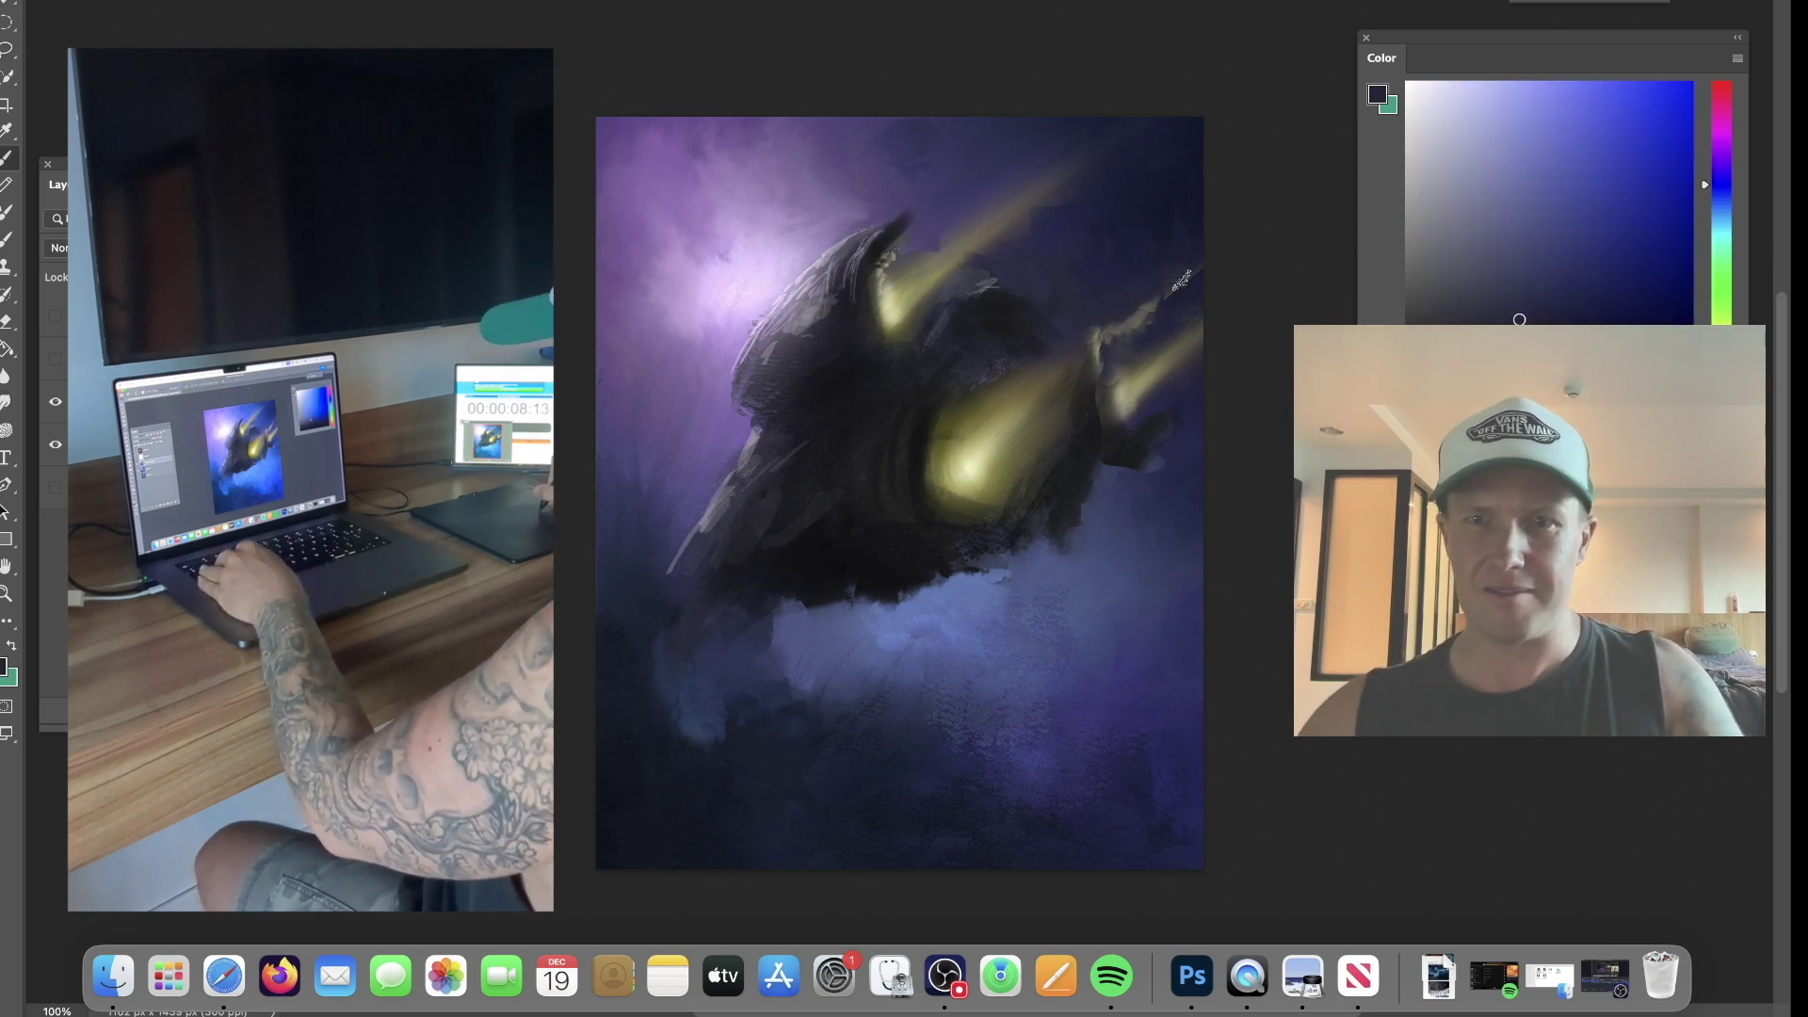
pyautogui.keyDown('alt'); pyautogui.click(1171, 190); pyautogui.keyUp('alt')
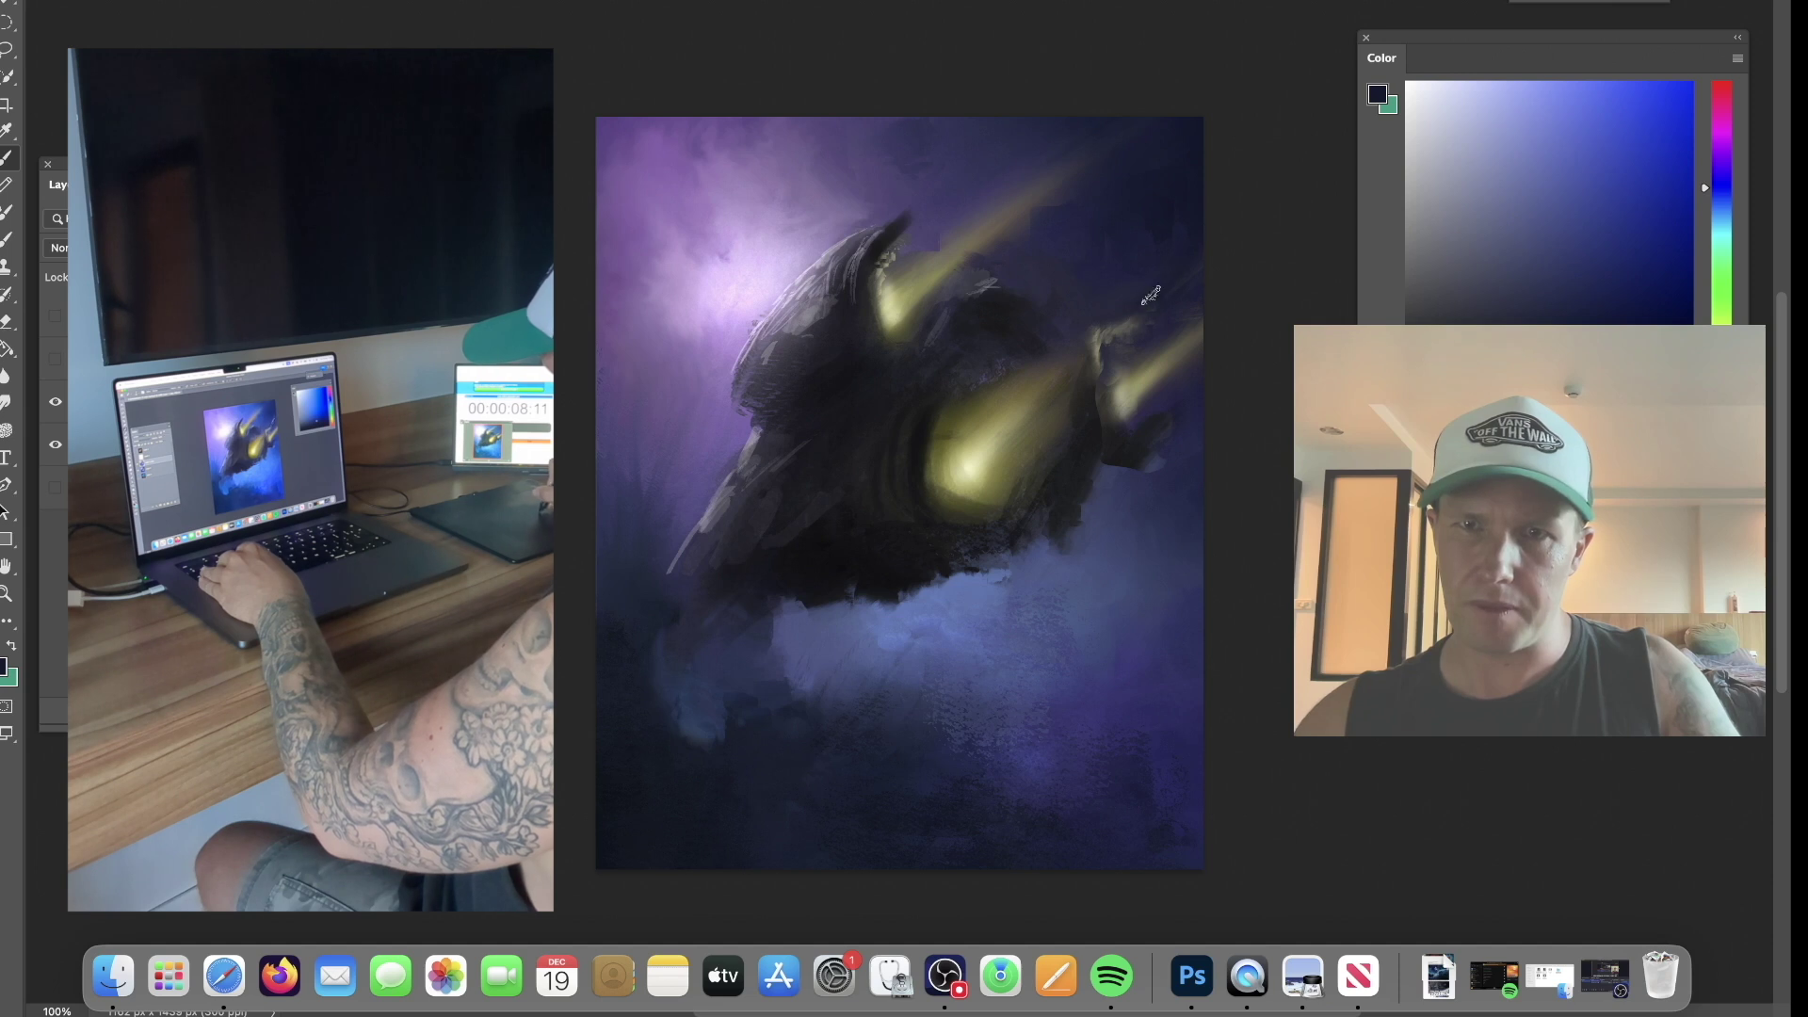
pyautogui.keyDown('alt'); pyautogui.click(1105, 292); pyautogui.keyUp('alt')
# Paint a broad muted tan trail from the large eye to the canvas edge and darken the head beneath it.
pyautogui.keyDown('alt'); pyautogui.click(1009, 424); pyautogui.keyUp('alt')
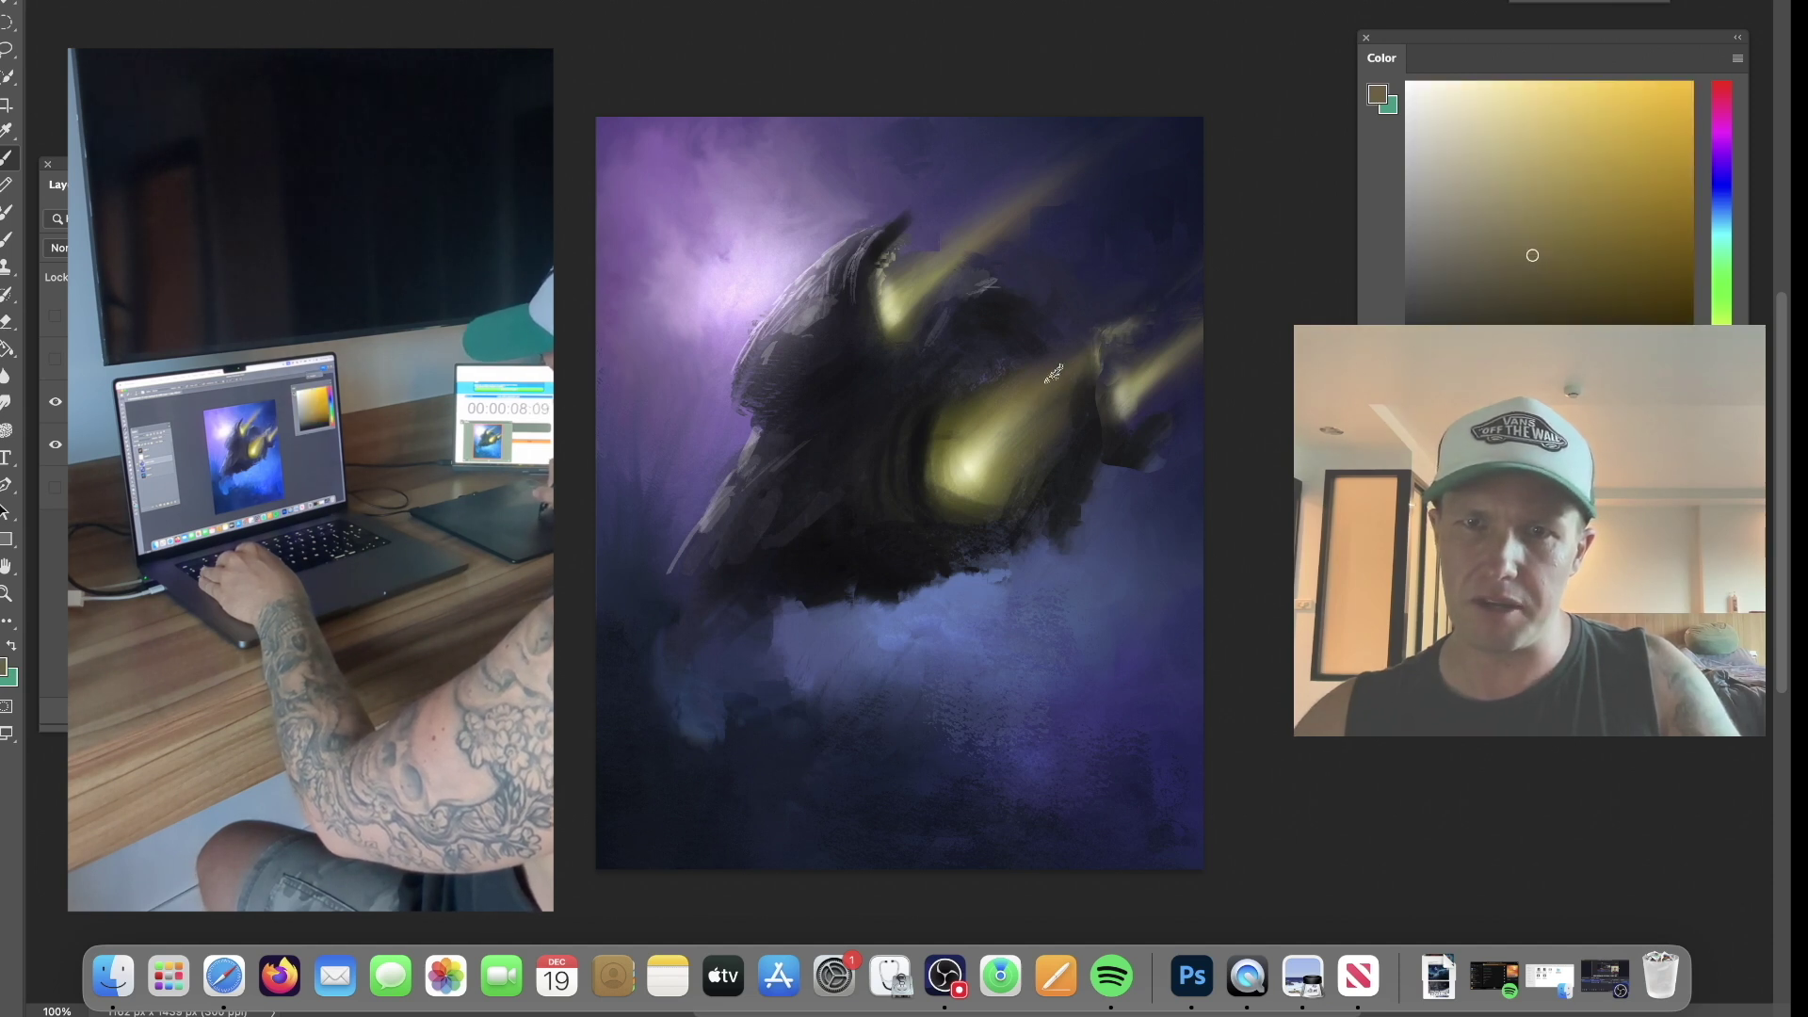
pyautogui.keyDown('alt'); pyautogui.click(1033, 404); pyautogui.keyUp('alt')
pyautogui.click(1531, 196)
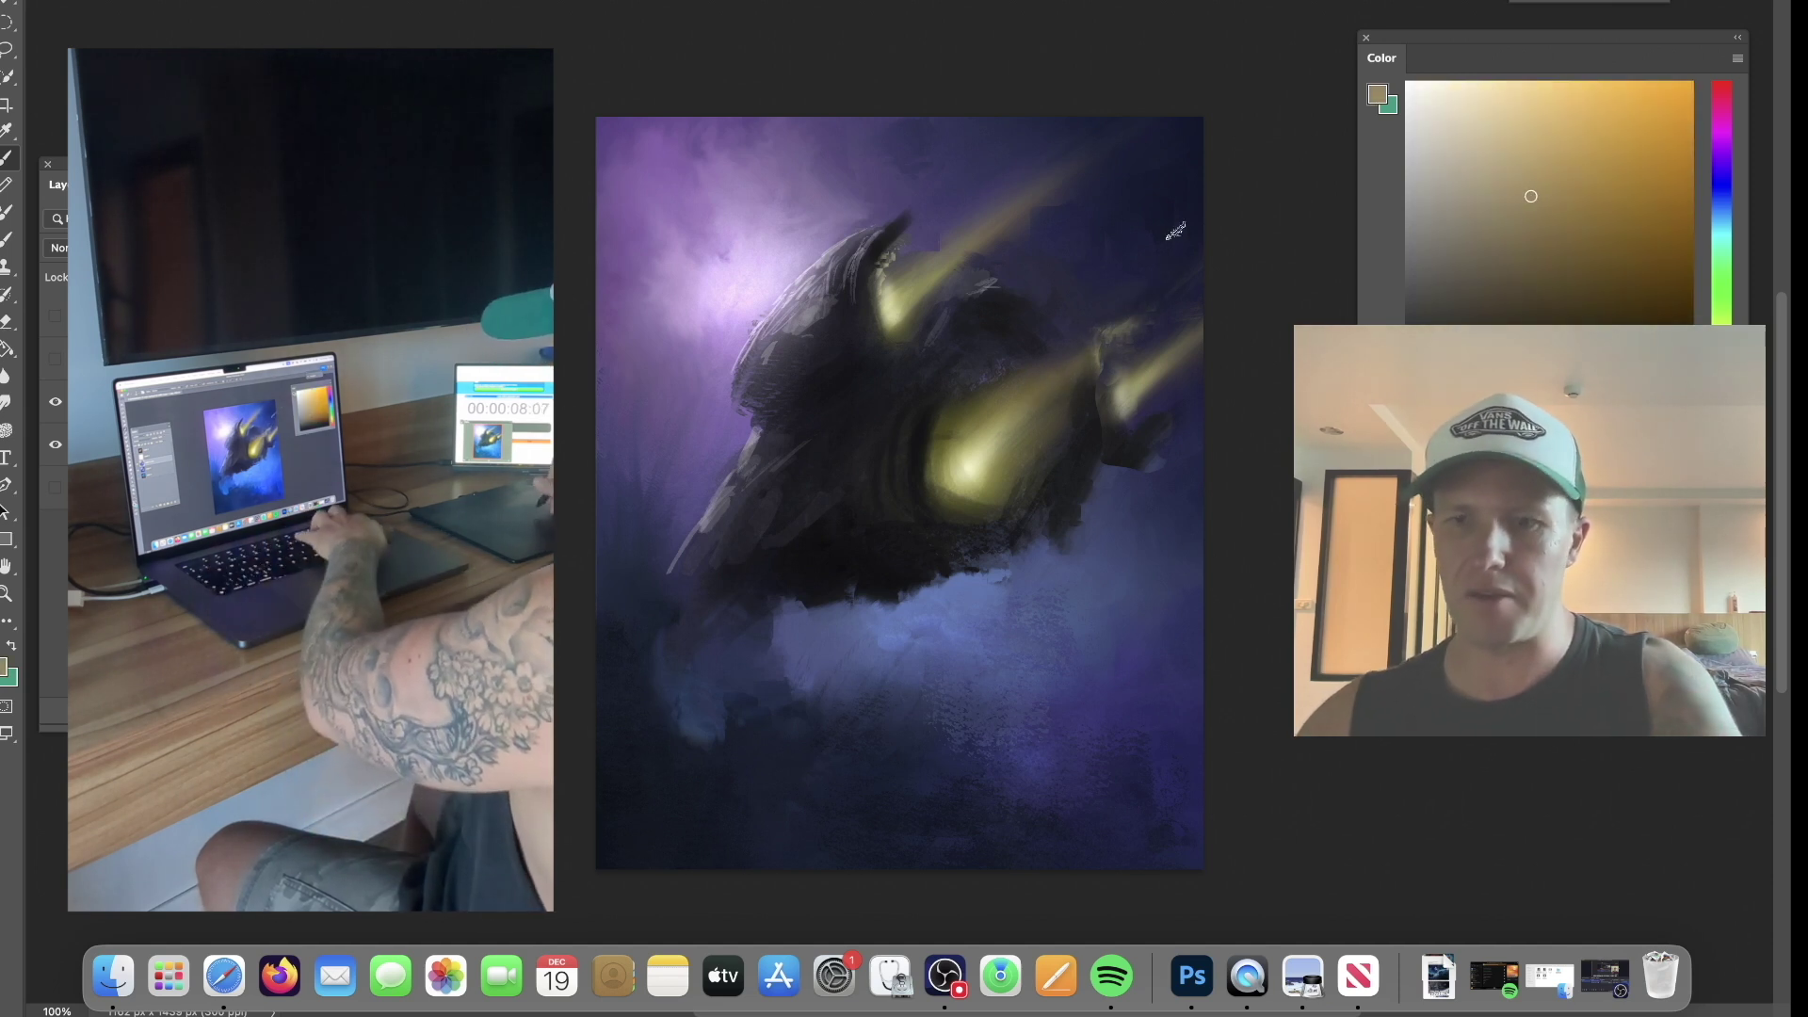
pyautogui.moveTo(1158, 316)
pyautogui.mouseDown()
pyautogui.moveTo(1022, 400)
pyautogui.moveTo(1047, 372)
pyautogui.mouseUp()
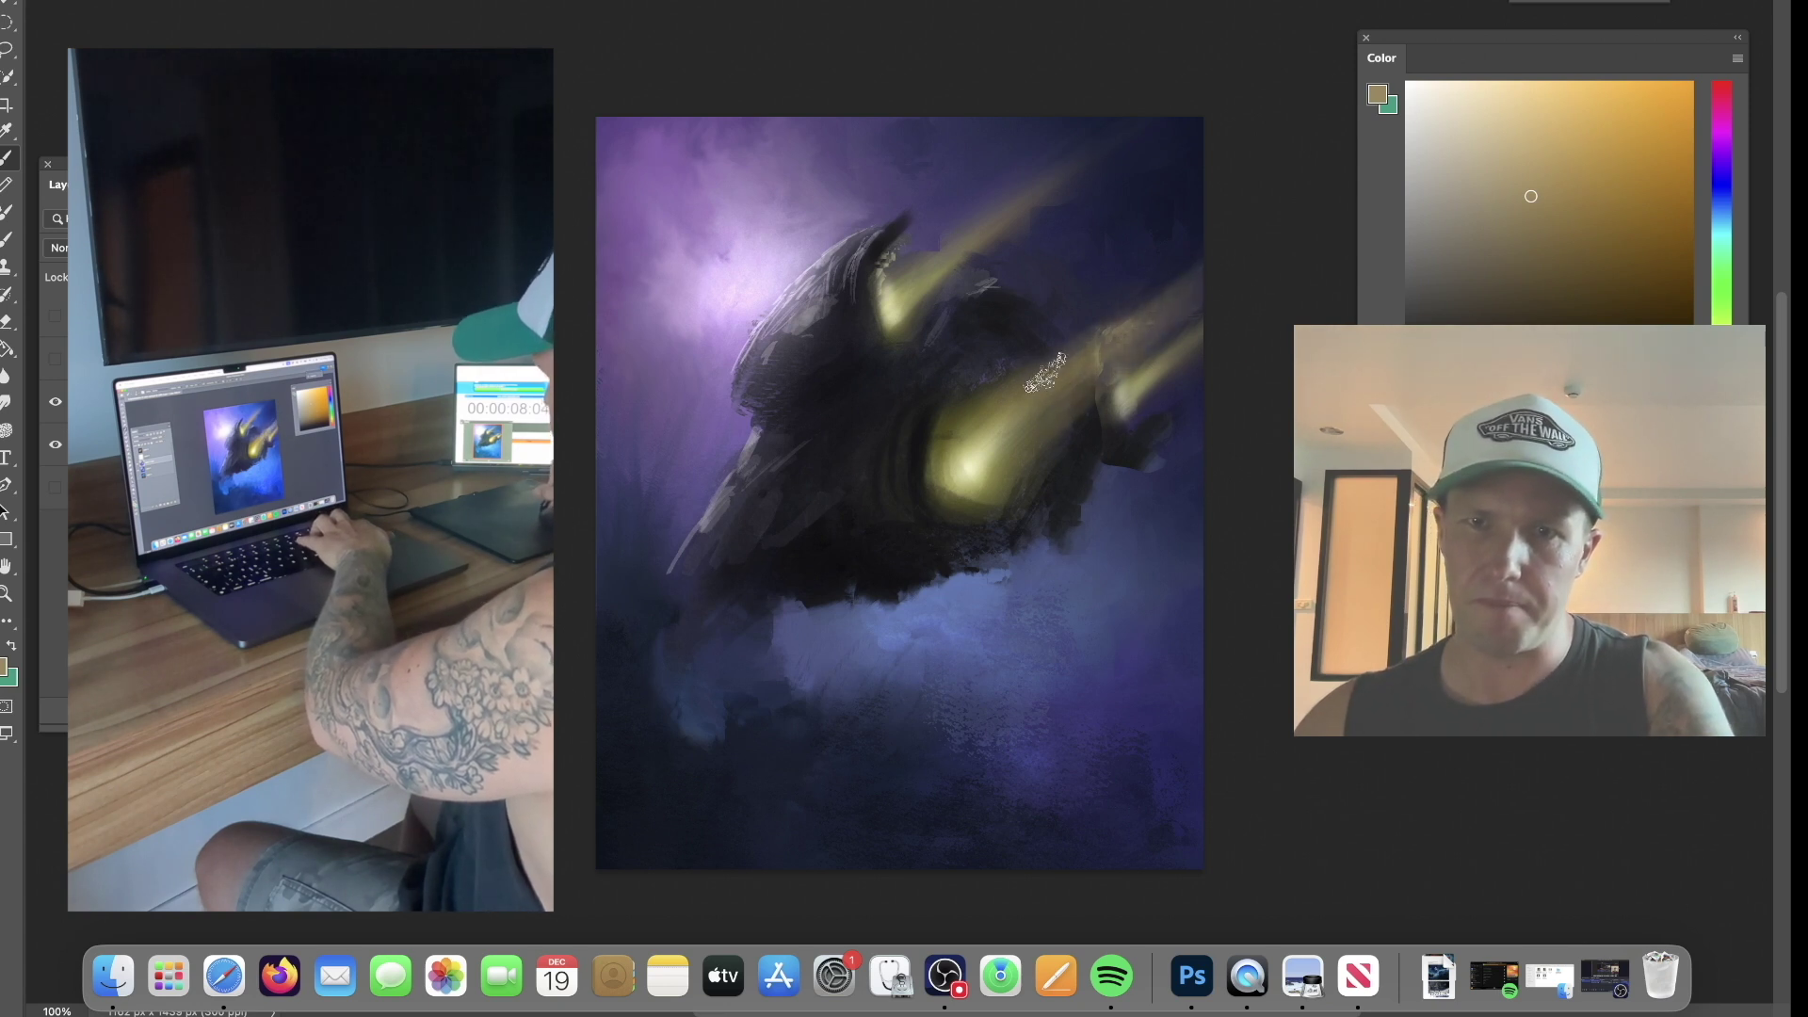
pyautogui.keyDown('alt'); pyautogui.click(1092, 435); pyautogui.keyUp('alt')
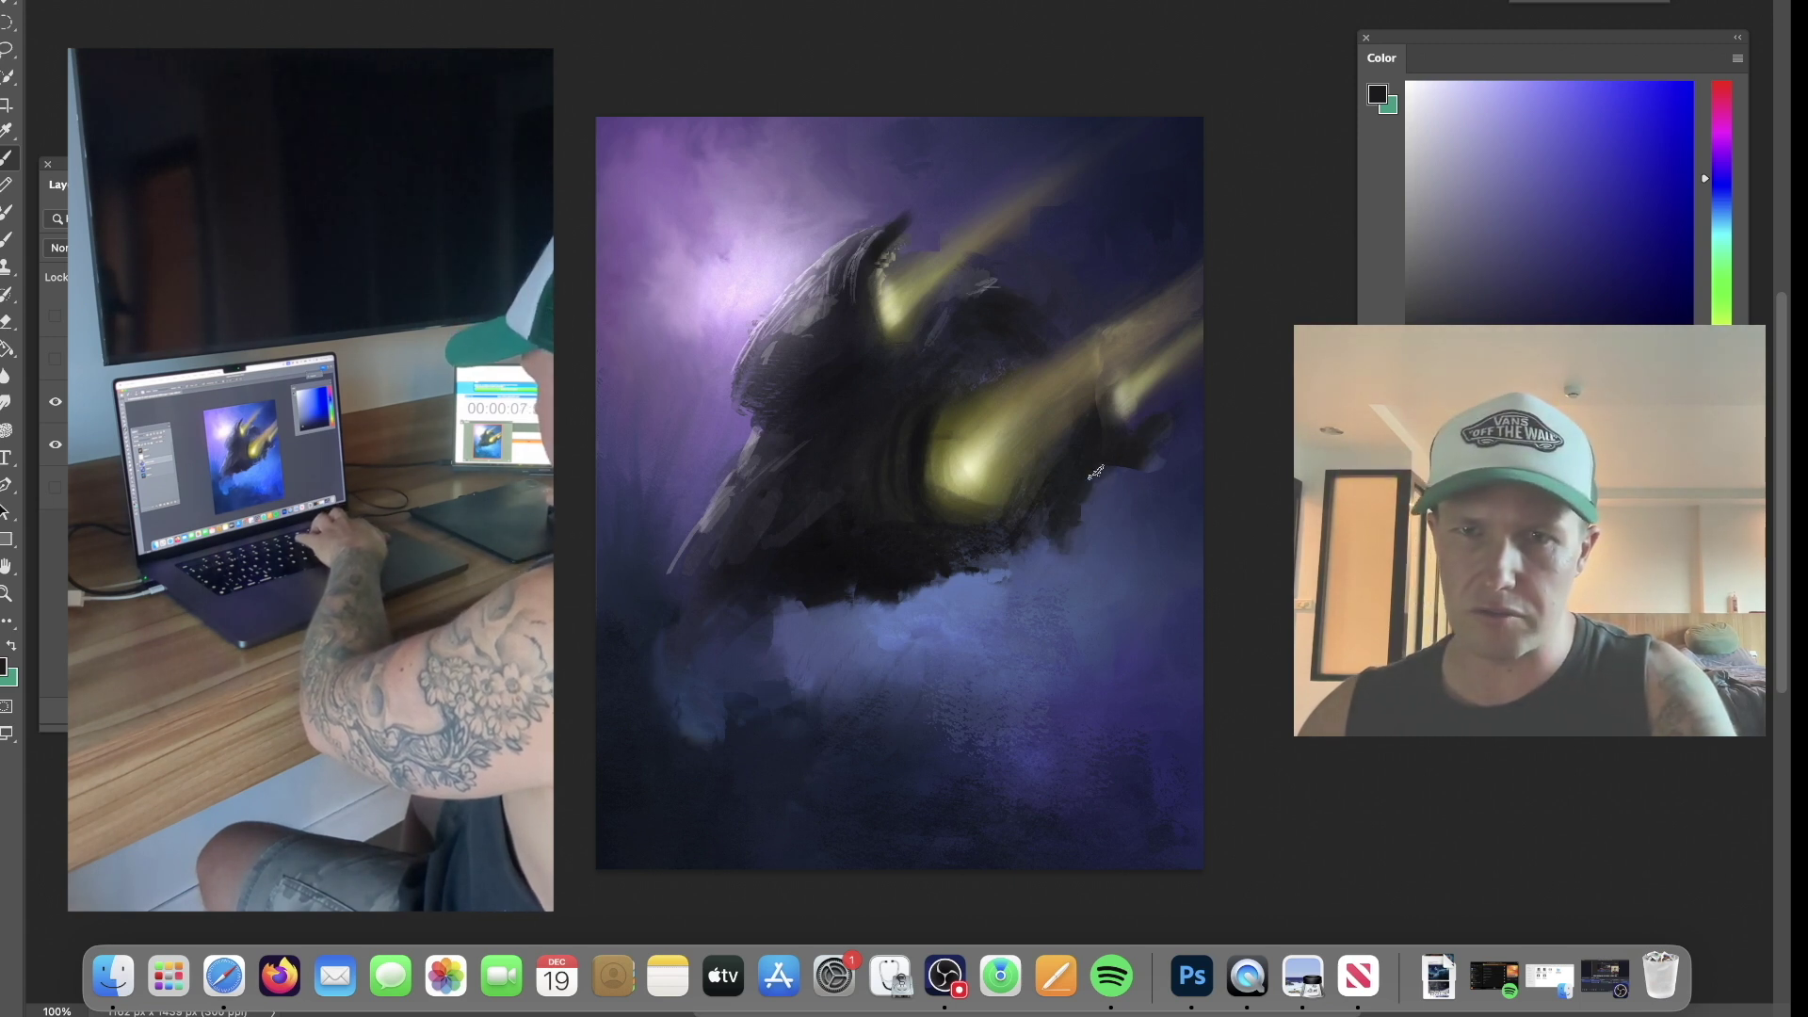
# Brighten the large eye's trail with a pale core and wide yellow glow, trimming around it with sampled dark blue and near-black.
pyautogui.keyDown('alt'); pyautogui.click(972, 465); pyautogui.keyUp('alt')
pyautogui.moveTo(994, 447); pyautogui.dragTo(1042, 396)
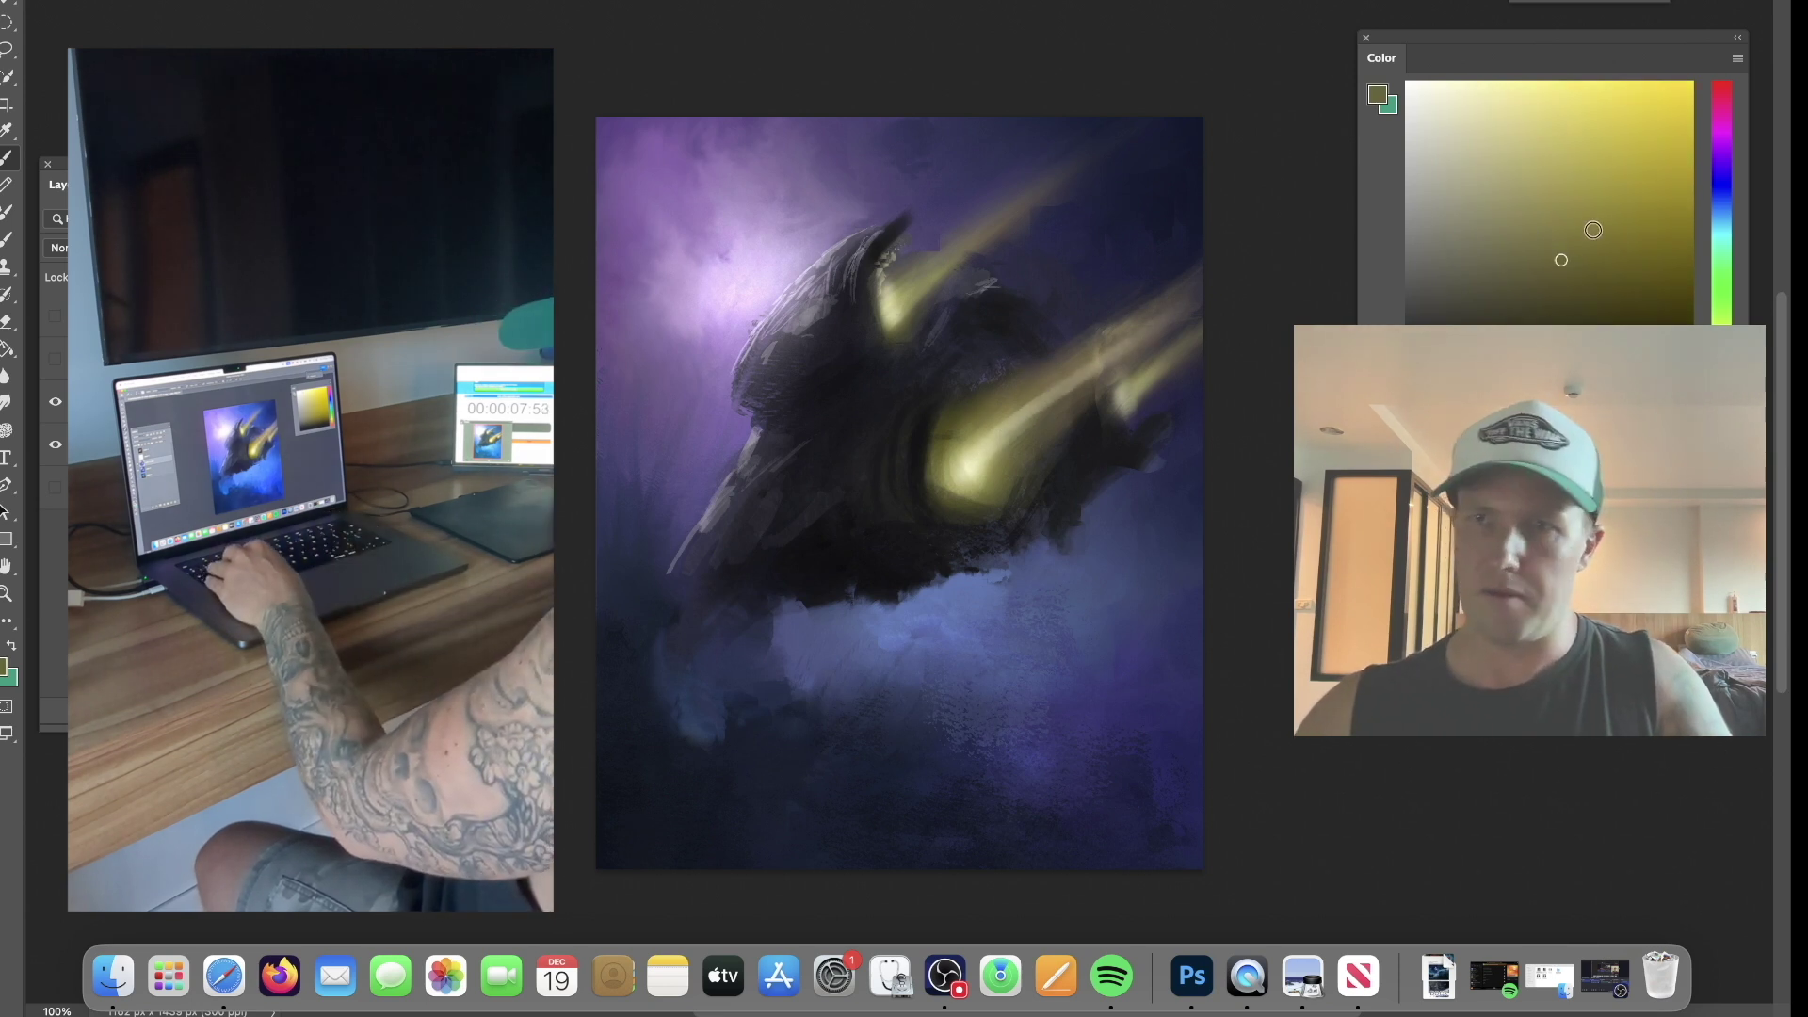
pyautogui.click(1531, 172)
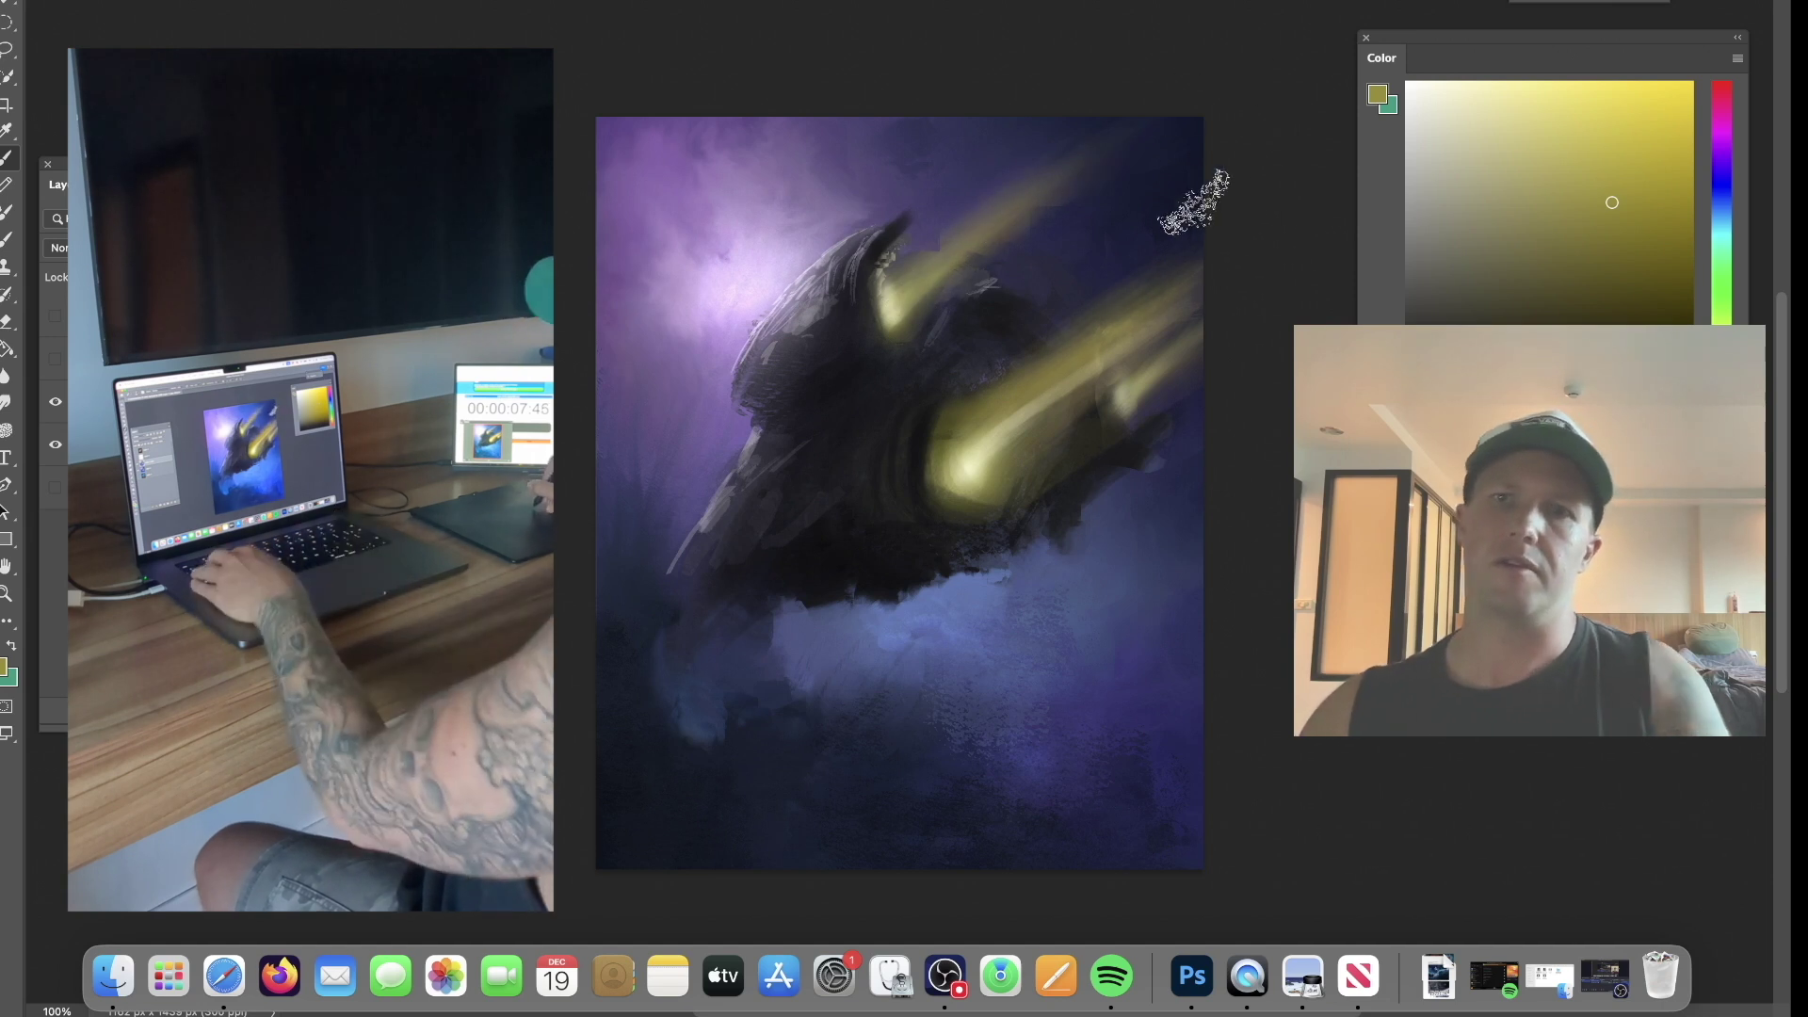
pyautogui.keyDown('alt'); pyautogui.click(1188, 230); pyautogui.keyUp('alt')
pyautogui.keyDown('alt'); pyautogui.click(1166, 472); pyautogui.keyUp('alt')
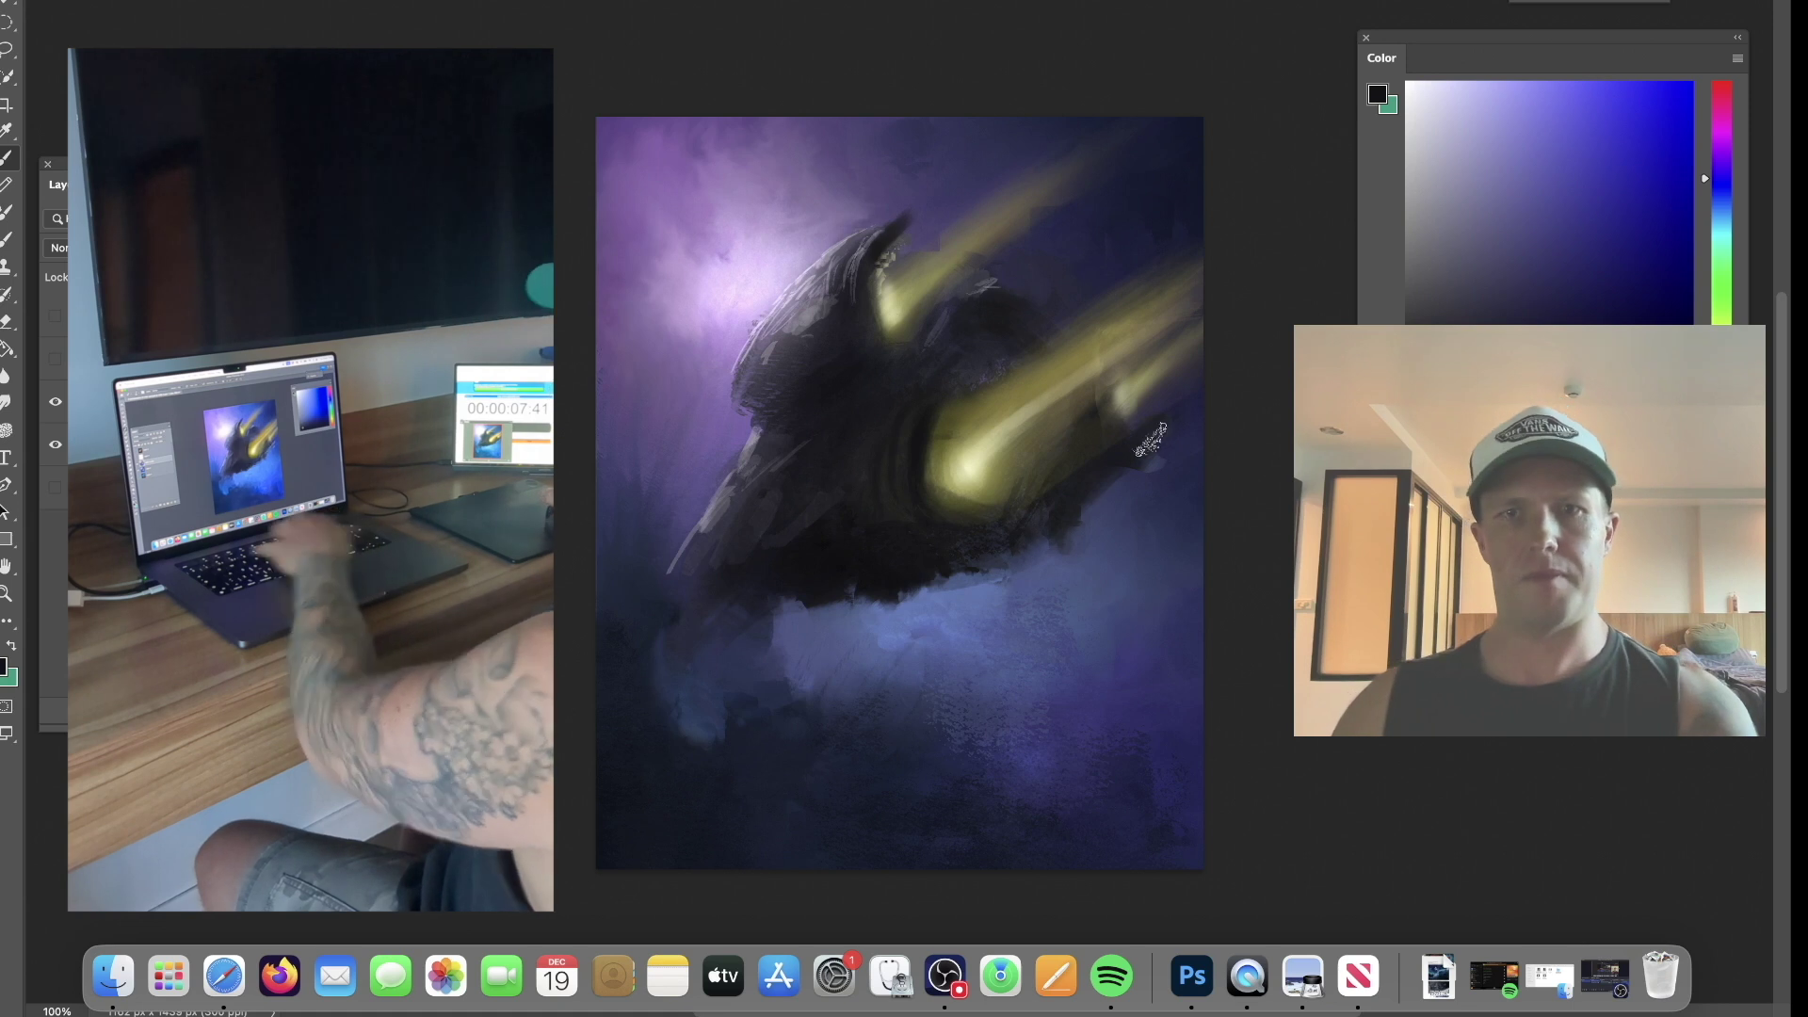
# Distort the duplicated layer by pulling its upper-right corner slightly upward.
pyautogui.press('super+t')
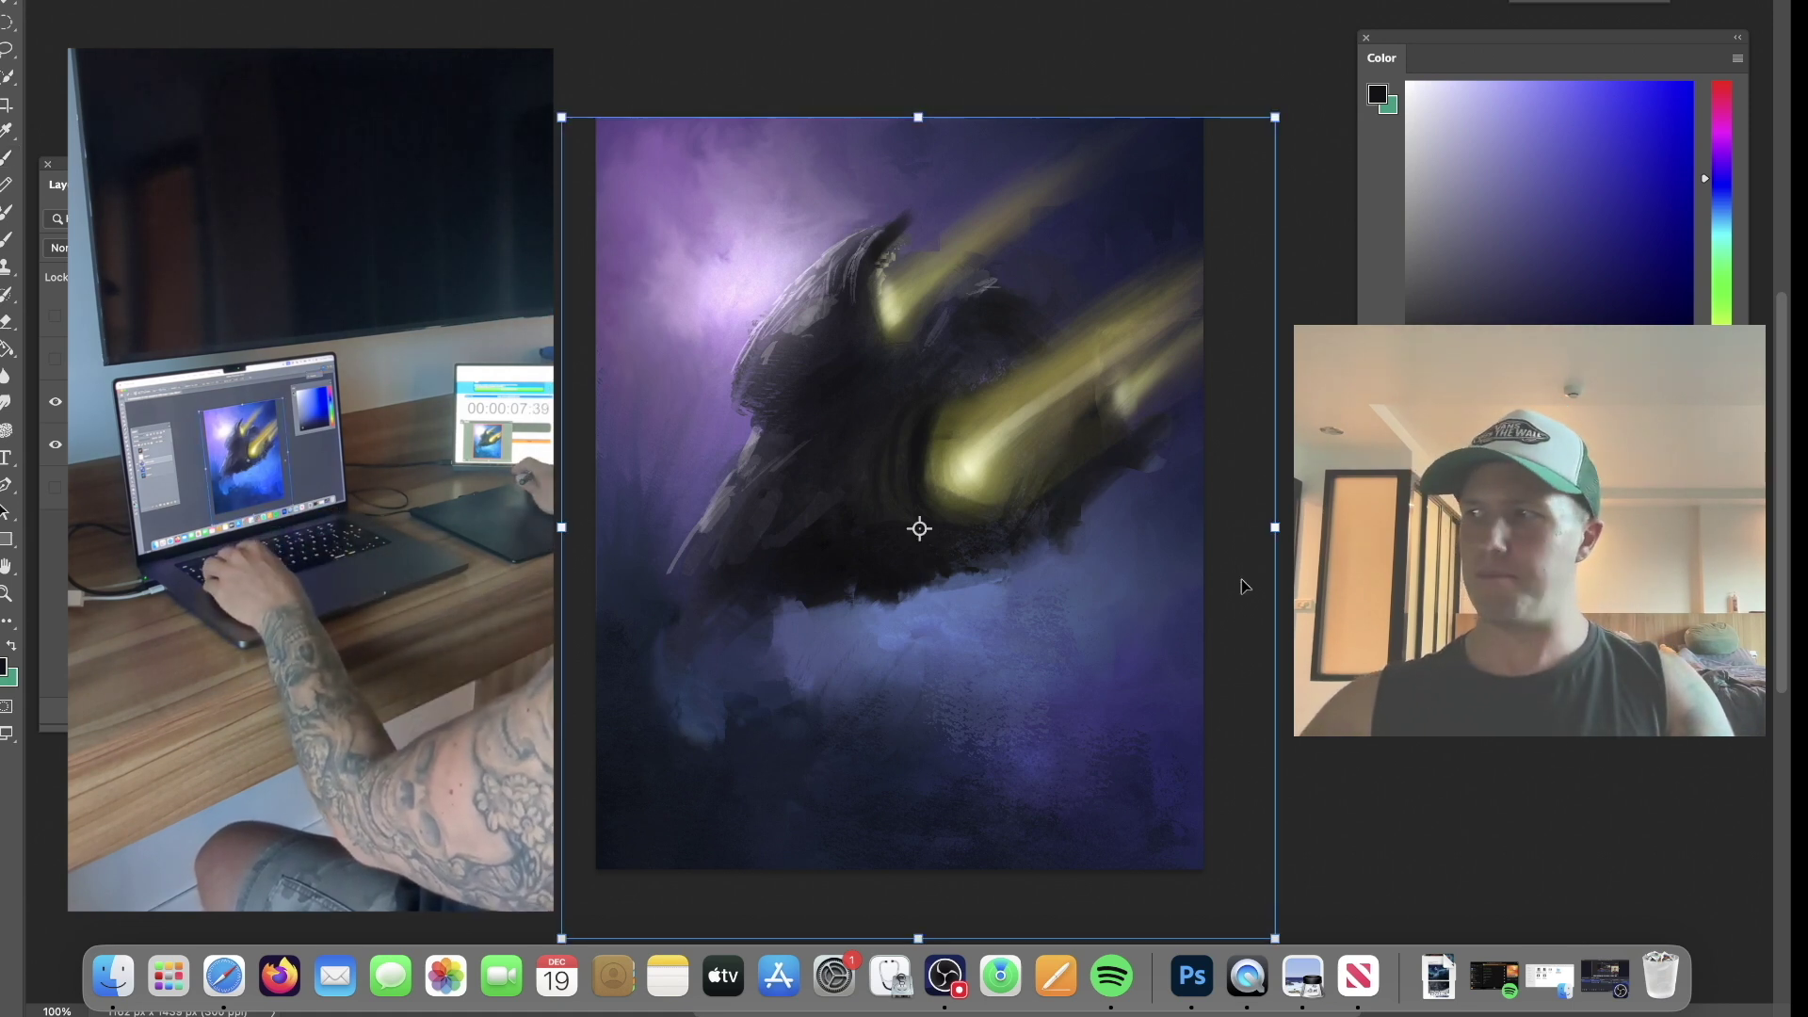
pyautogui.press('super+minus')
pyautogui.moveTo(911, 798)
pyautogui.mouseDown()
pyautogui.moveTo(912, 829)
pyautogui.moveTo(913, 791)
pyautogui.moveTo(912, 806)
pyautogui.mouseUp()
pyautogui.moveTo(674, 808); pyautogui.dragTo(667, 810)
pyautogui.rightClick(952, 612)
pyautogui.click(1024, 524)
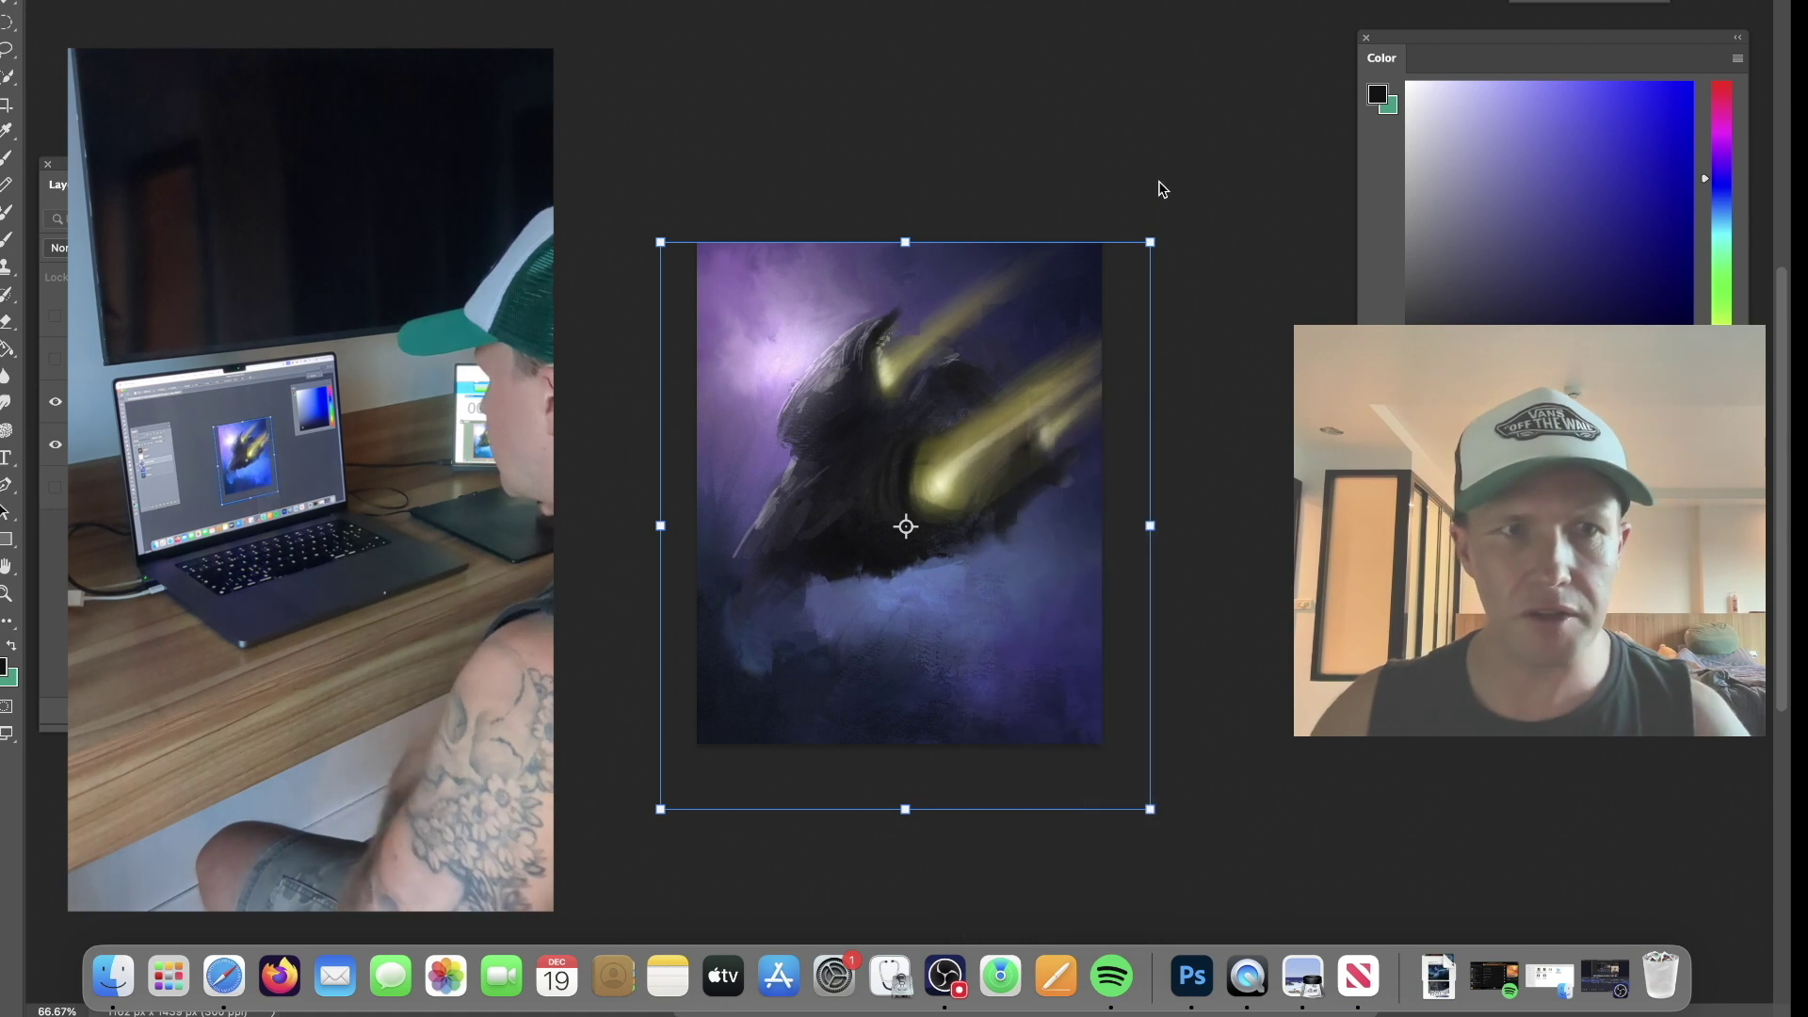
pyautogui.moveTo(1150, 242)
pyautogui.mouseDown()
pyautogui.moveTo(1152, 197)
pyautogui.moveTo(1219, 242)
pyautogui.moveTo(1166, 132)
pyautogui.moveTo(1199, 195)
pyautogui.moveTo(1122, 228)
pyautogui.moveTo(1150, 220)
pyautogui.mouseUp()
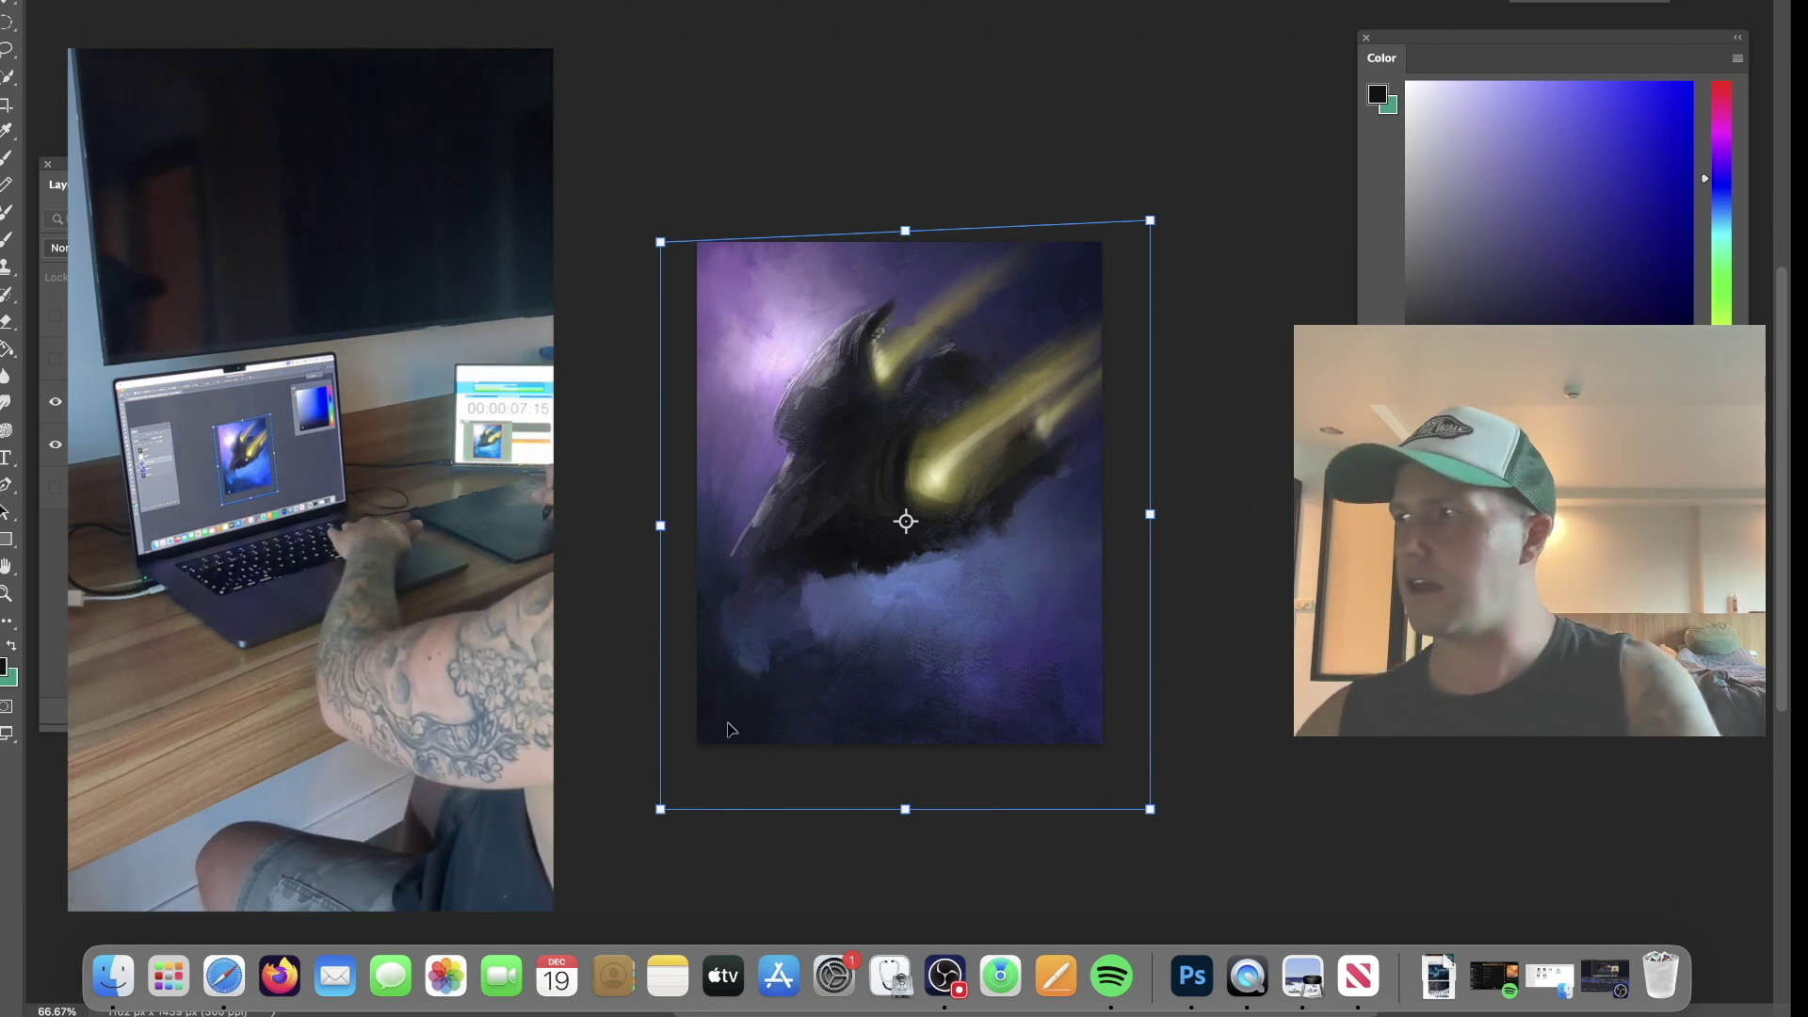
pyautogui.press('Return')
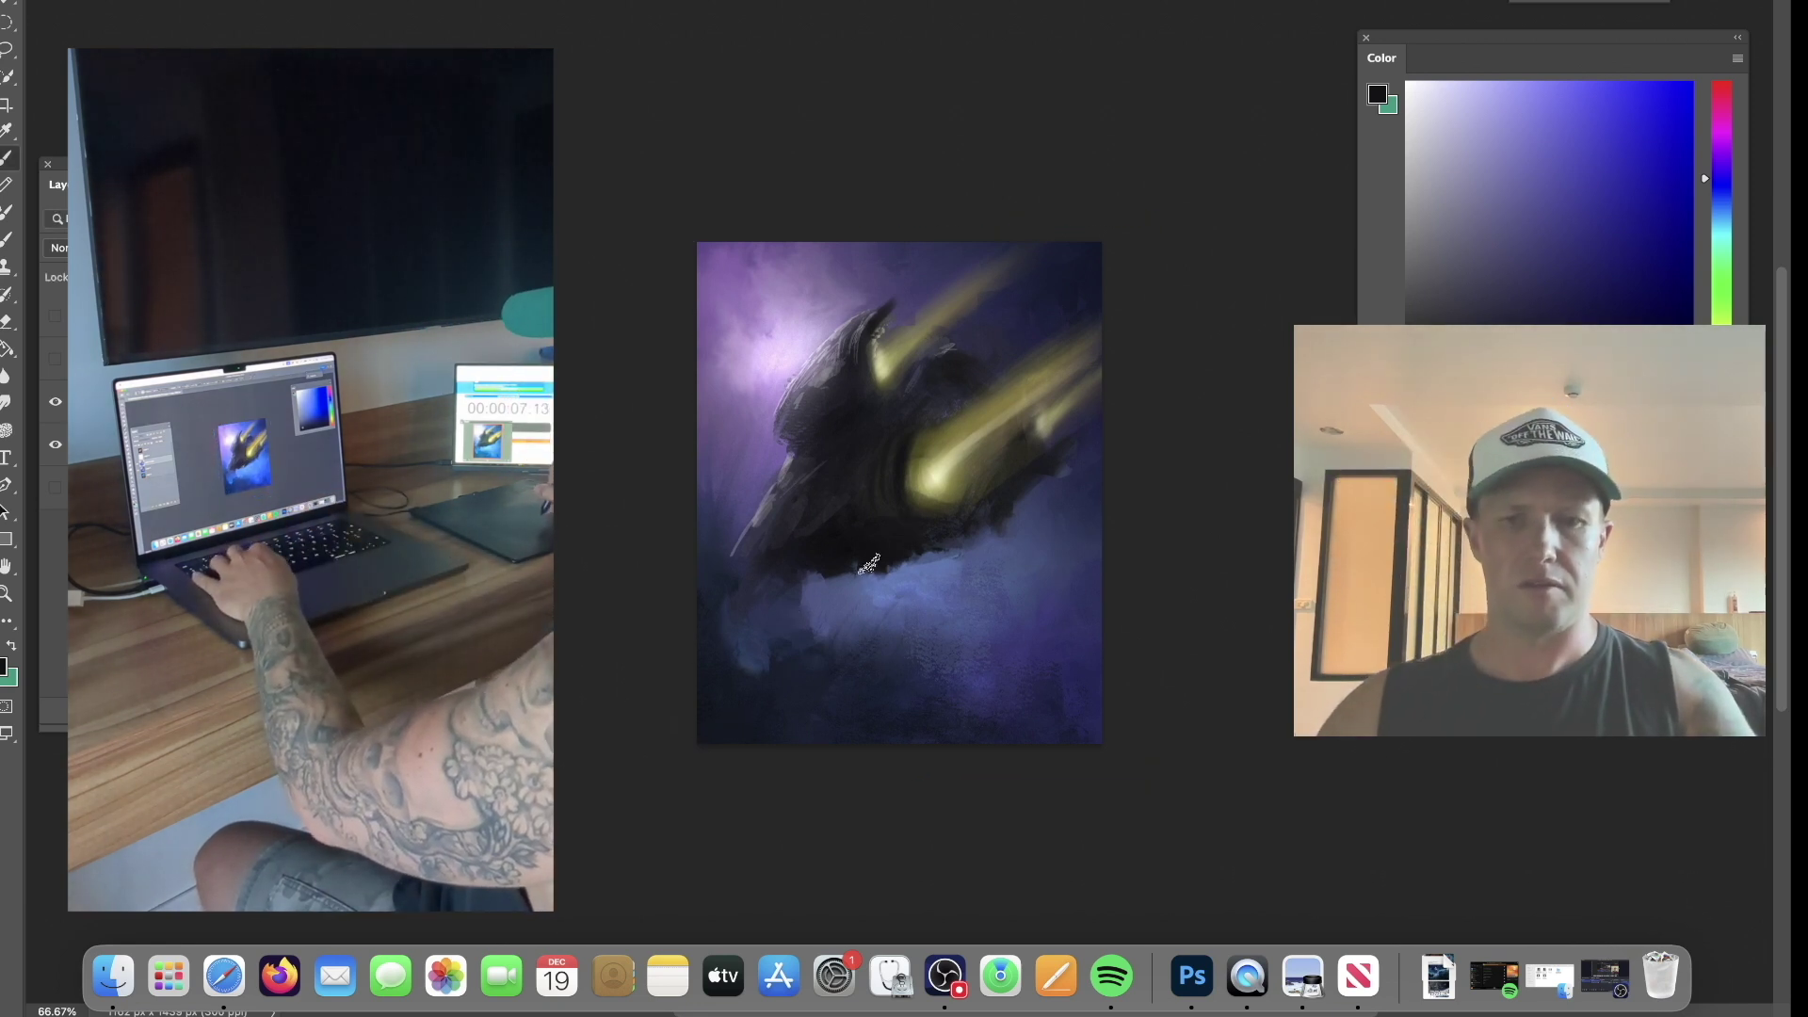
# Refine the head's back edge with sampled pale lilac and add grey highlights along the large eye's rim and the nearby ridge.
pyautogui.press('super+equal')
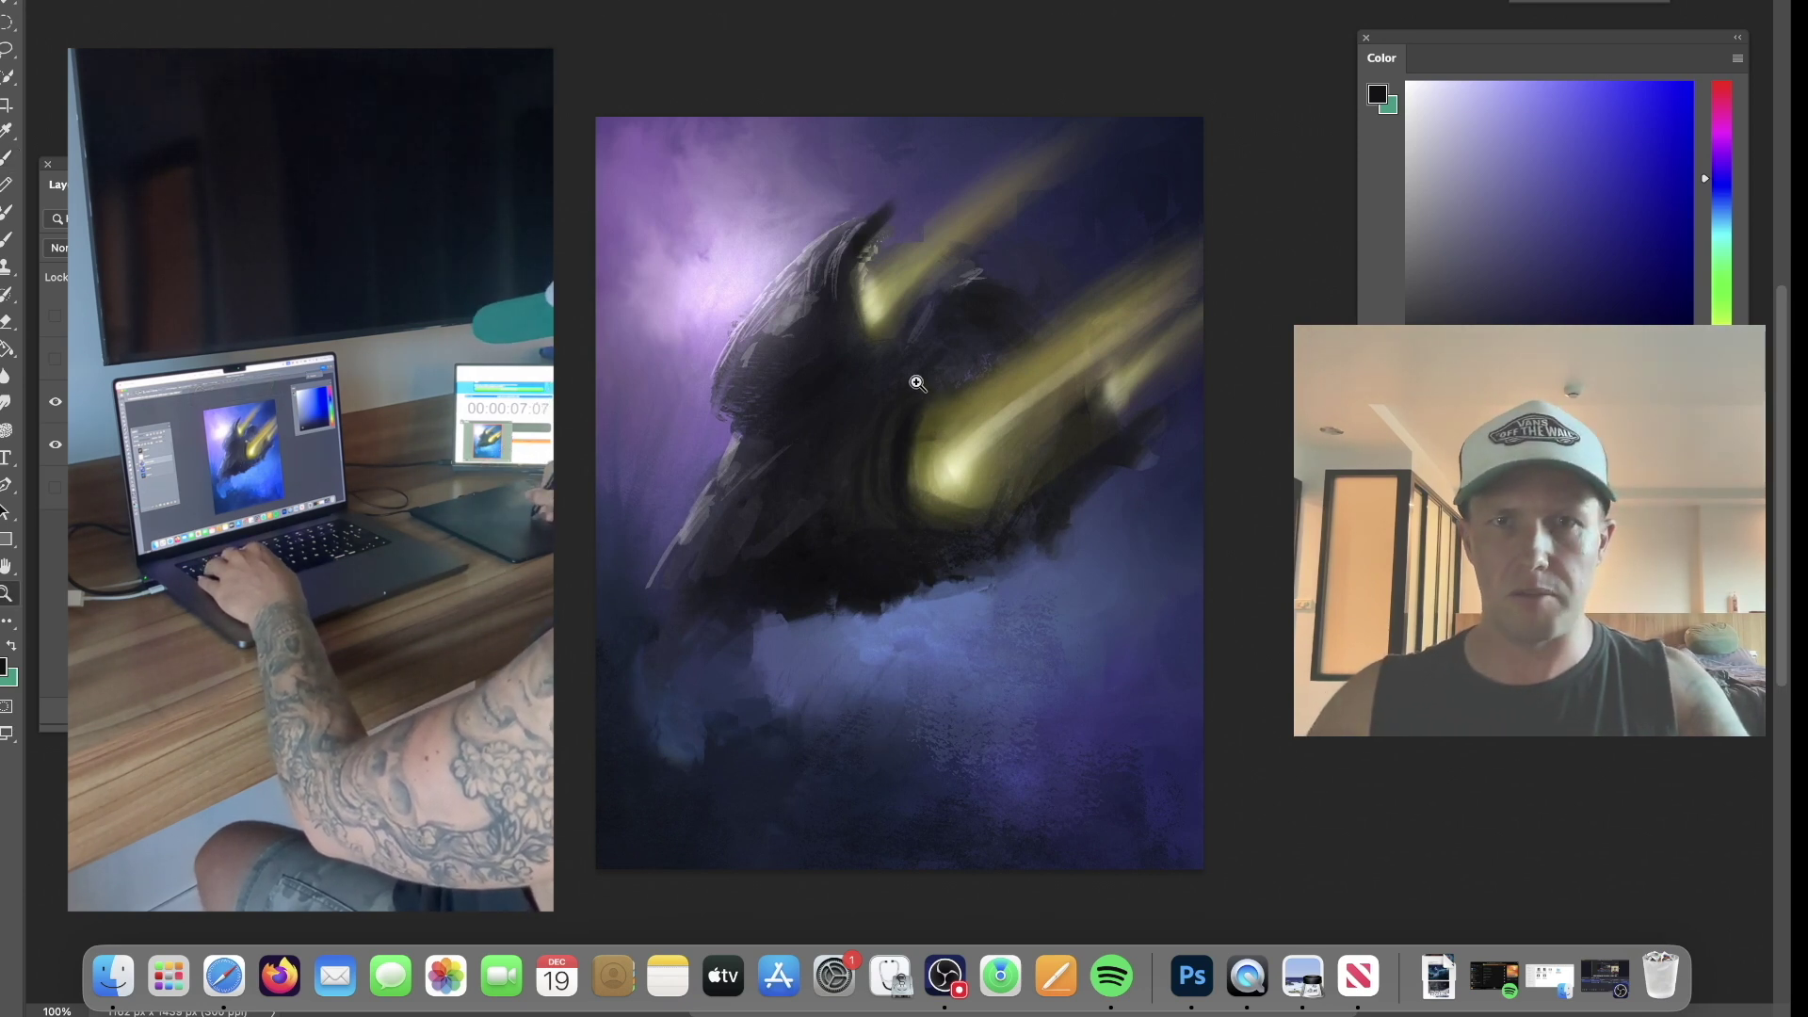
pyautogui.scroll(3, 912, 392)
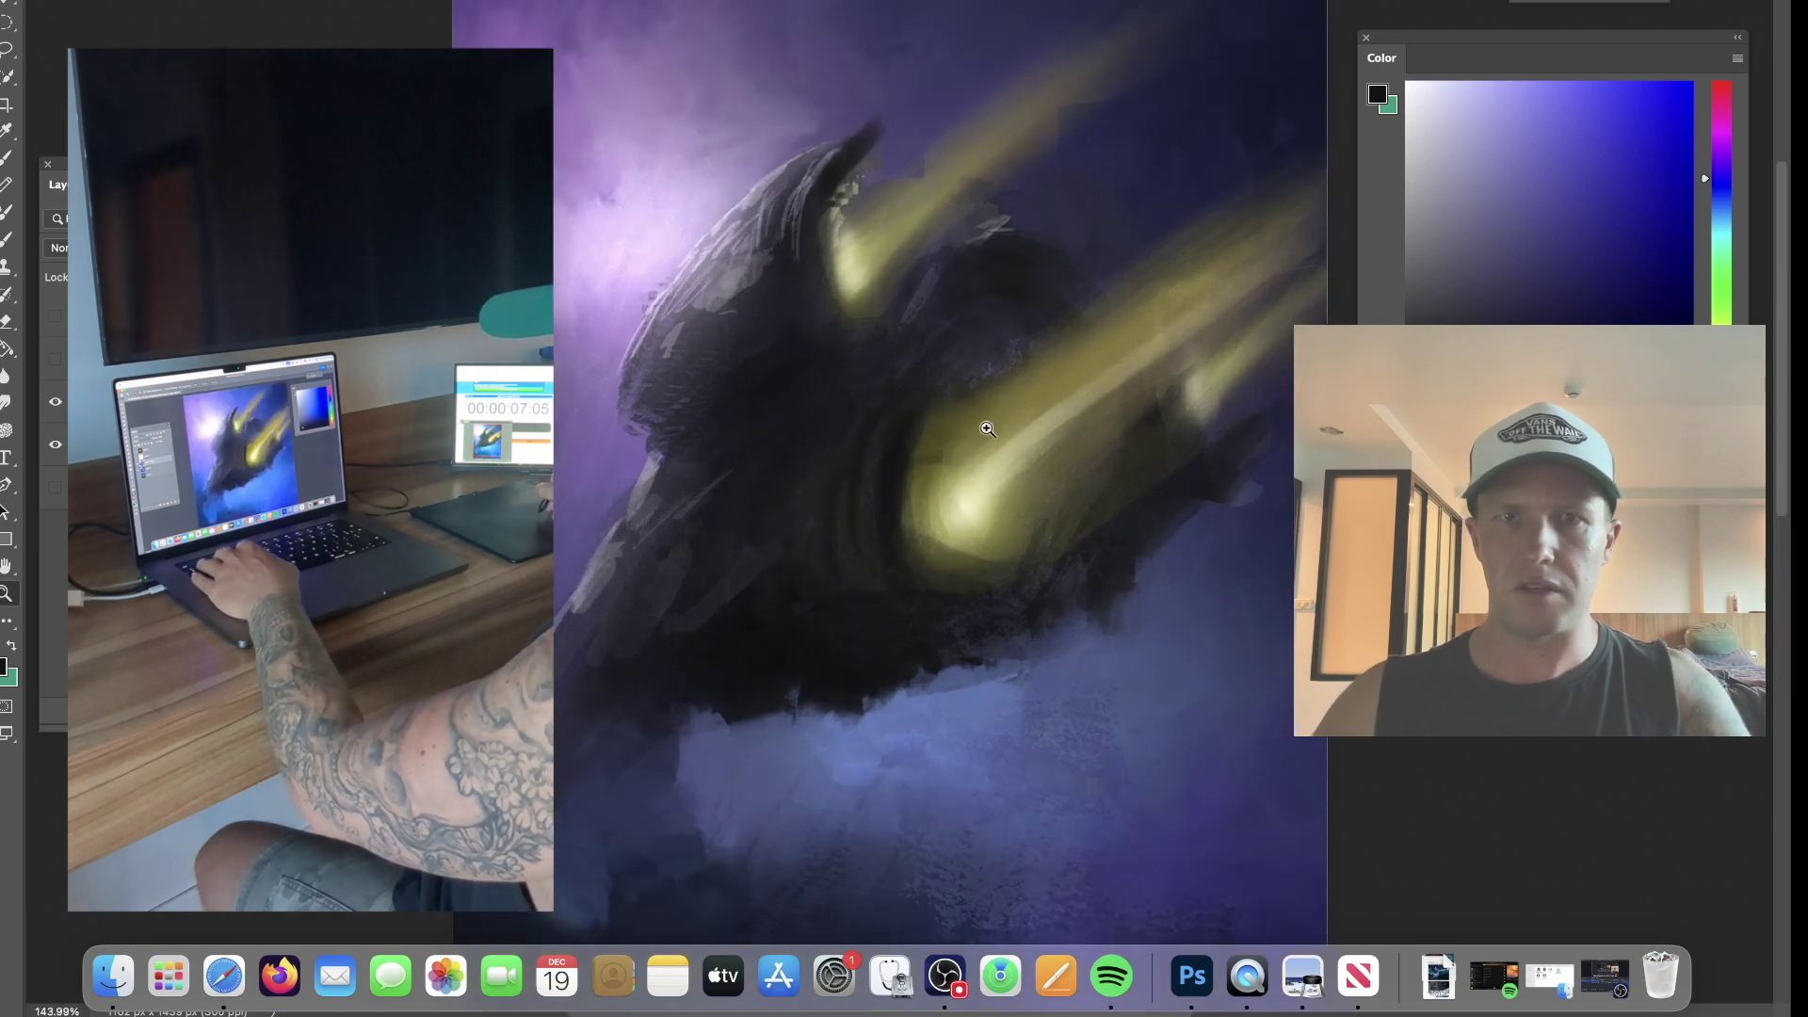
pyautogui.moveTo(987, 433); pyautogui.dragTo(991, 404)
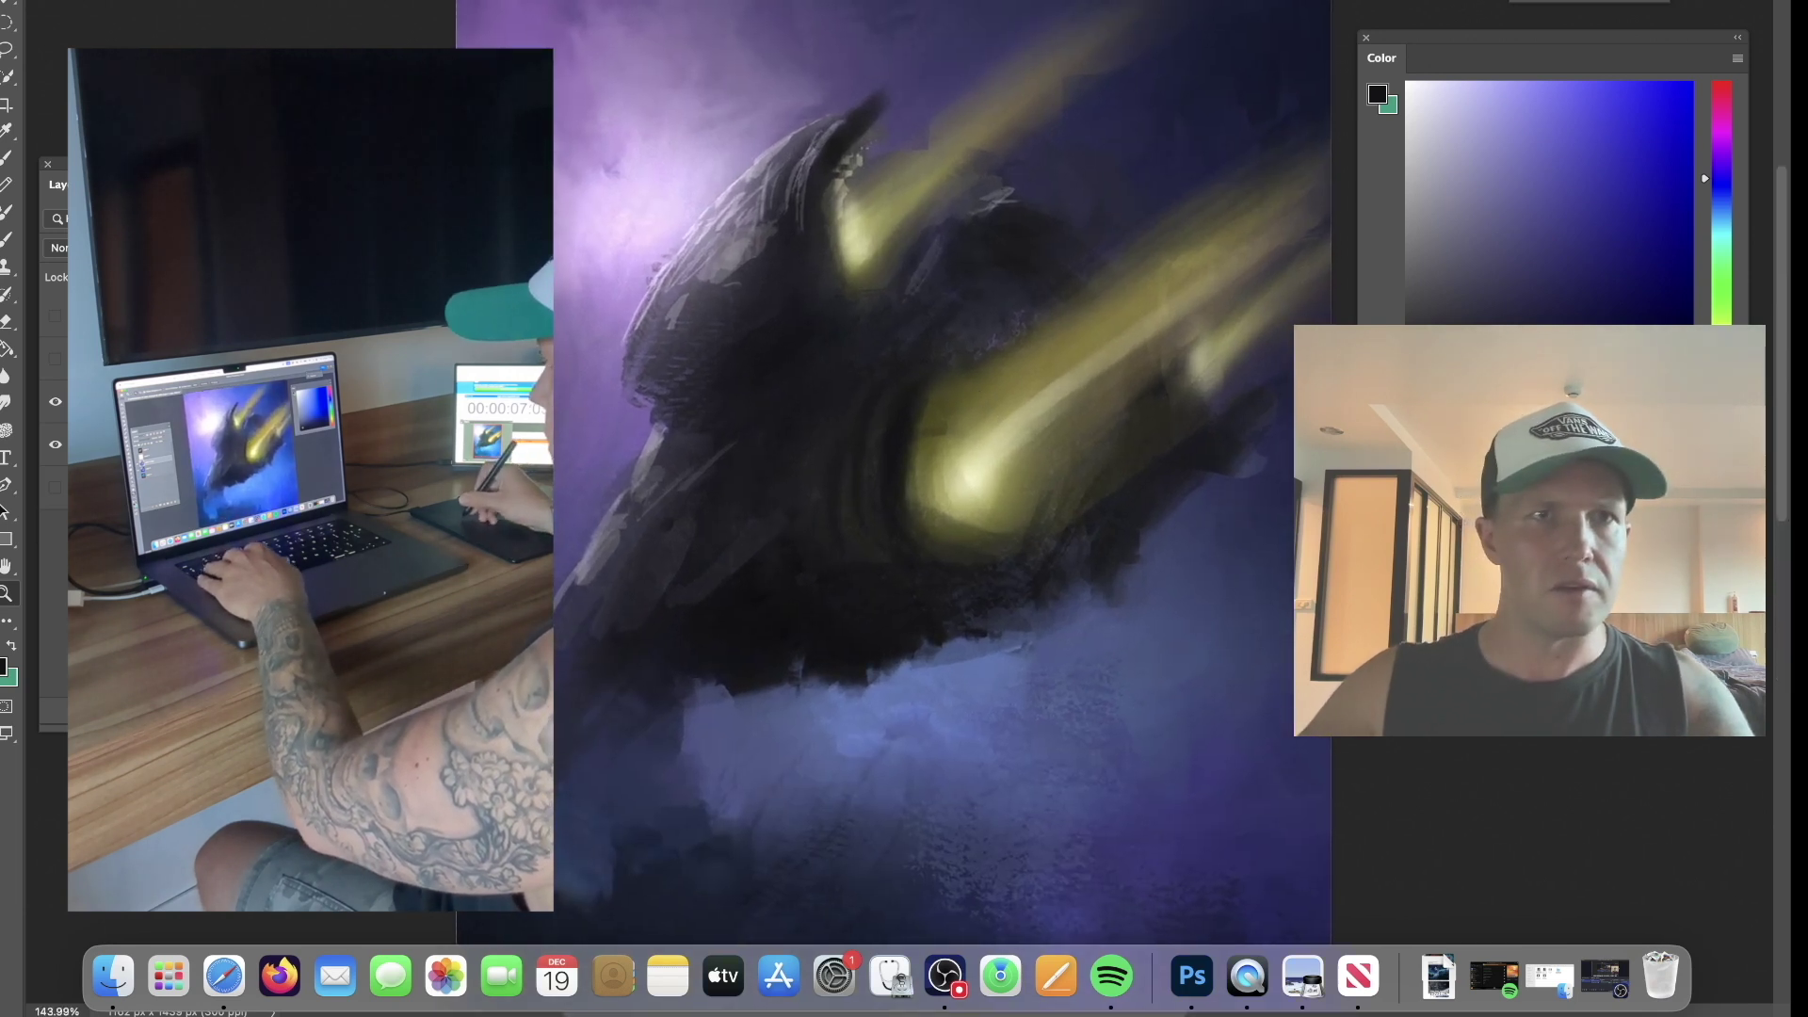
pyautogui.keyDown('alt'); pyautogui.click(837, 375); pyautogui.keyUp('alt')
pyautogui.press('b')
pyautogui.keyDown('alt'); pyautogui.click(730, 240); pyautogui.keyUp('alt')
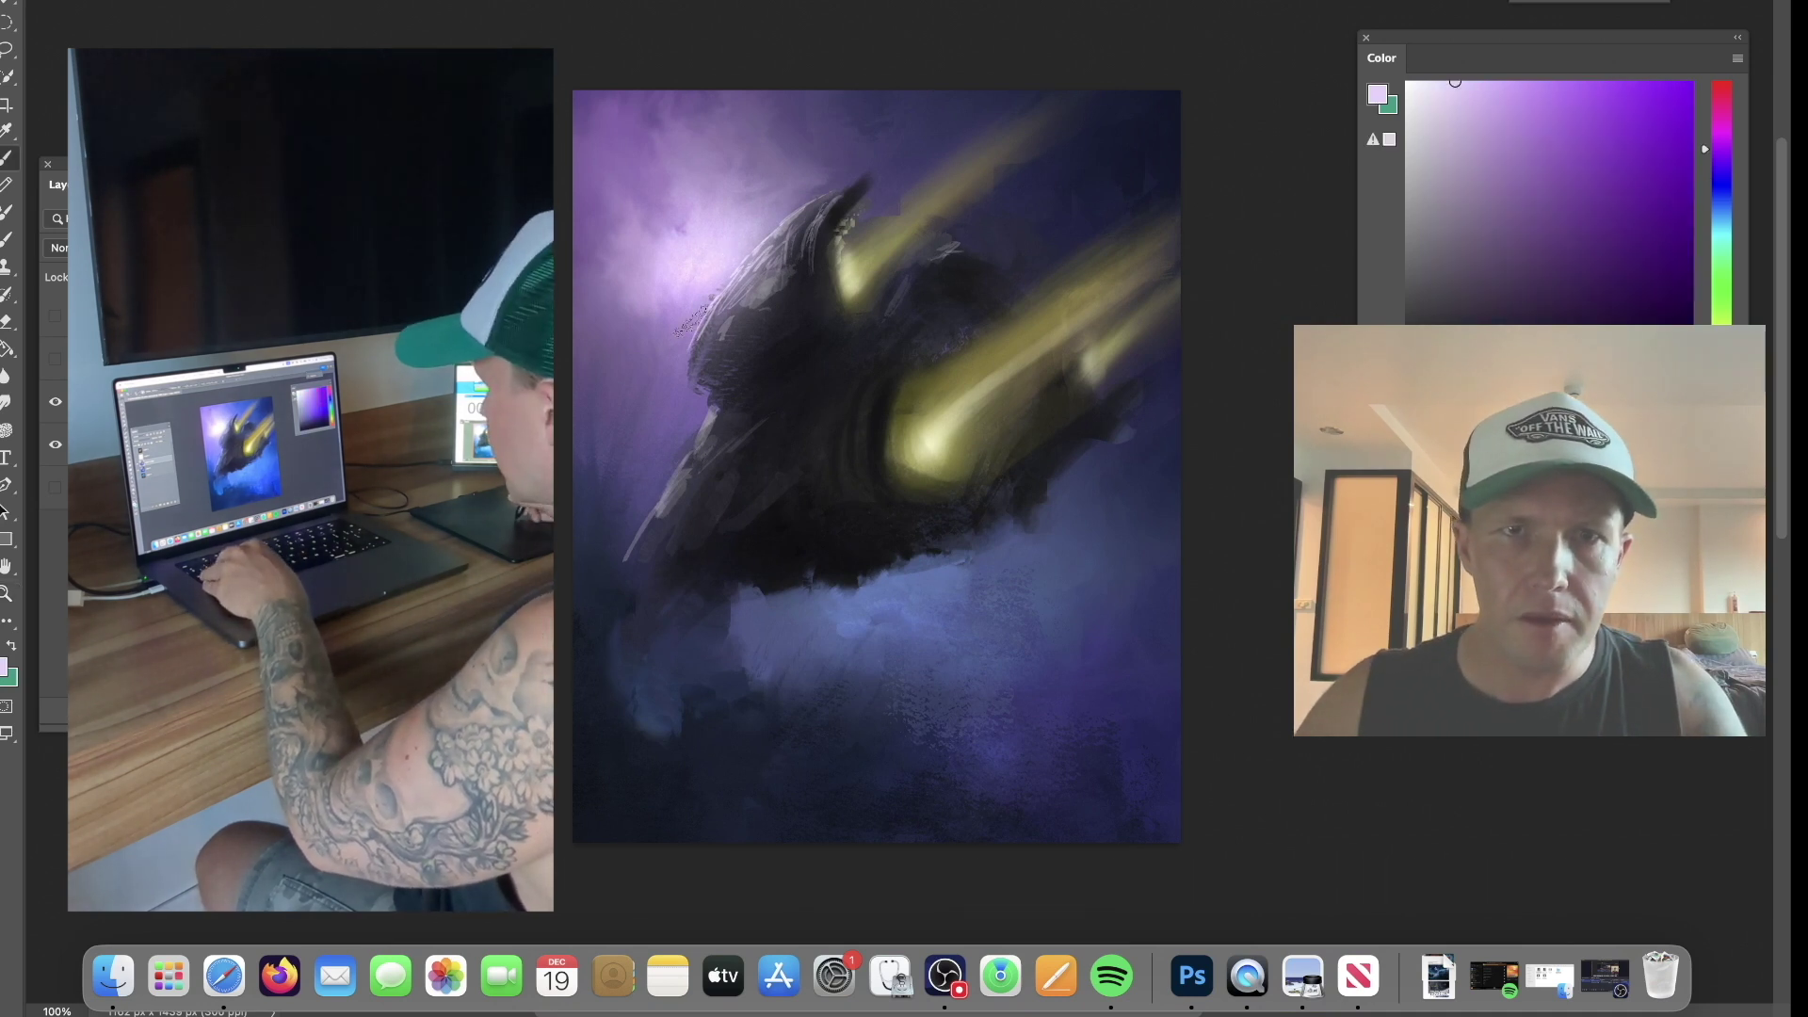
pyautogui.keyDown('alt'); pyautogui.click(708, 460); pyautogui.keyUp('alt')
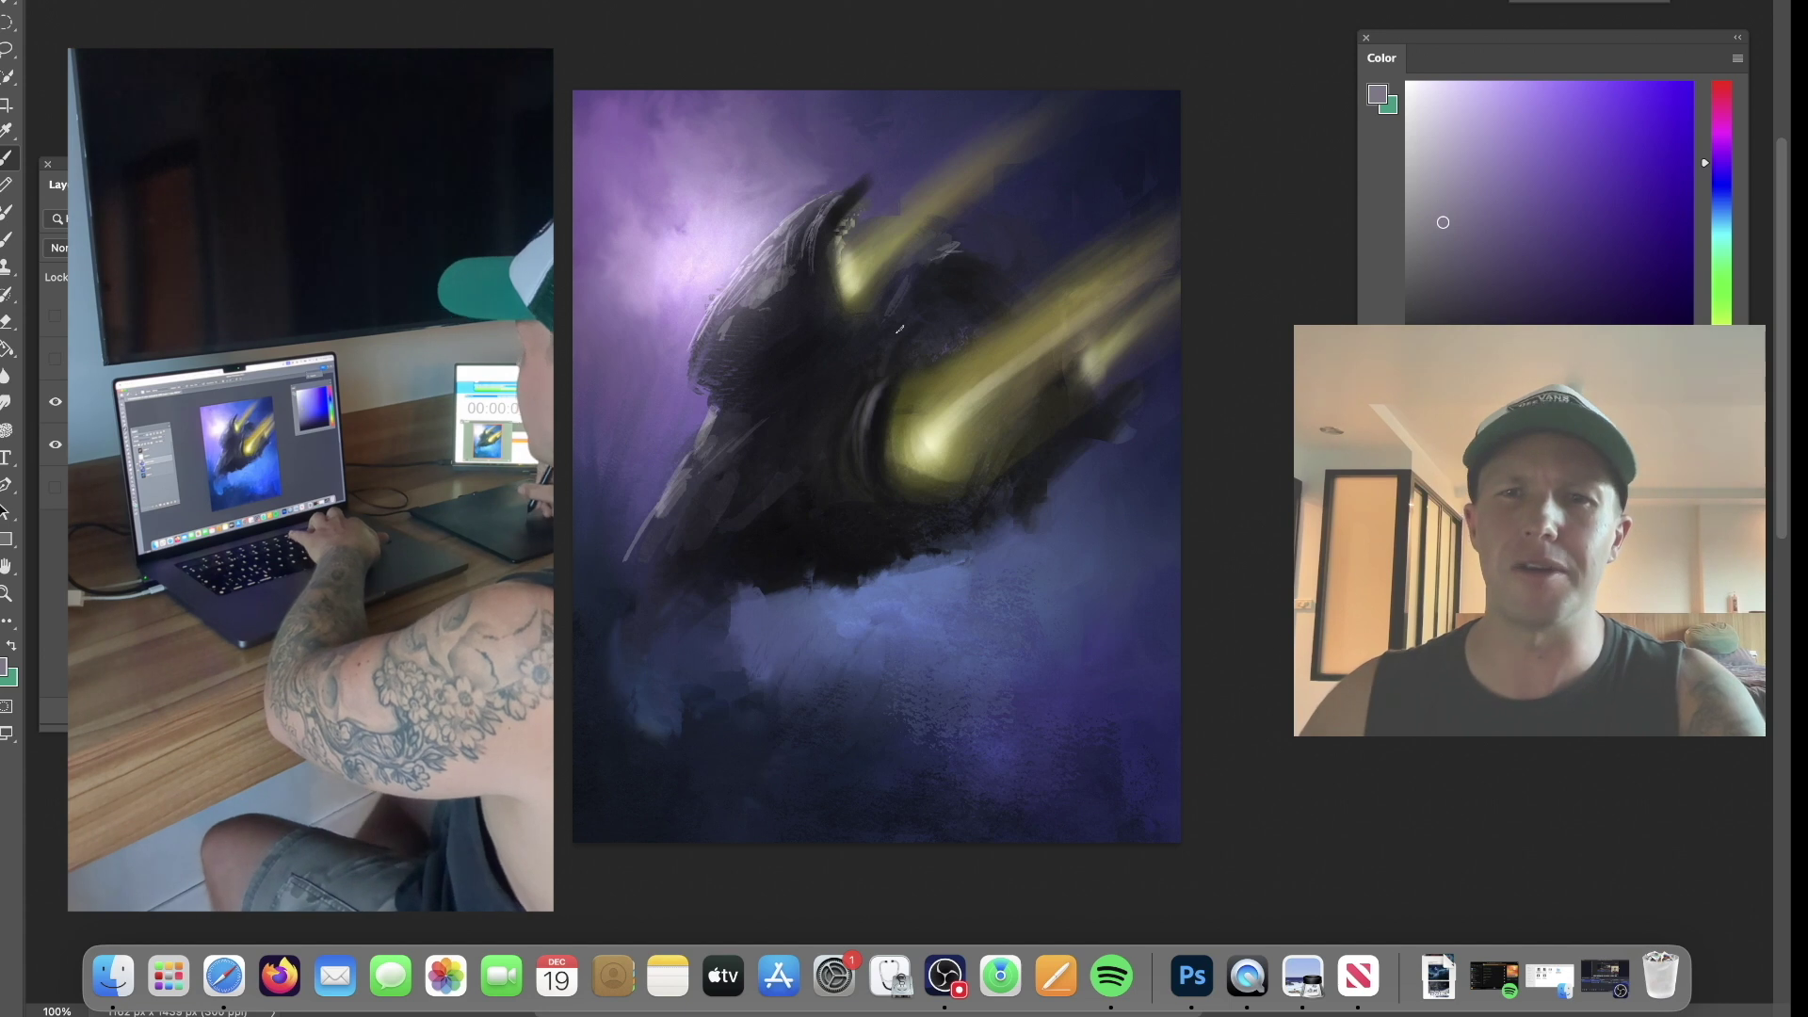
pyautogui.keyDown('alt'); pyautogui.click(883, 429); pyautogui.keyUp('alt')
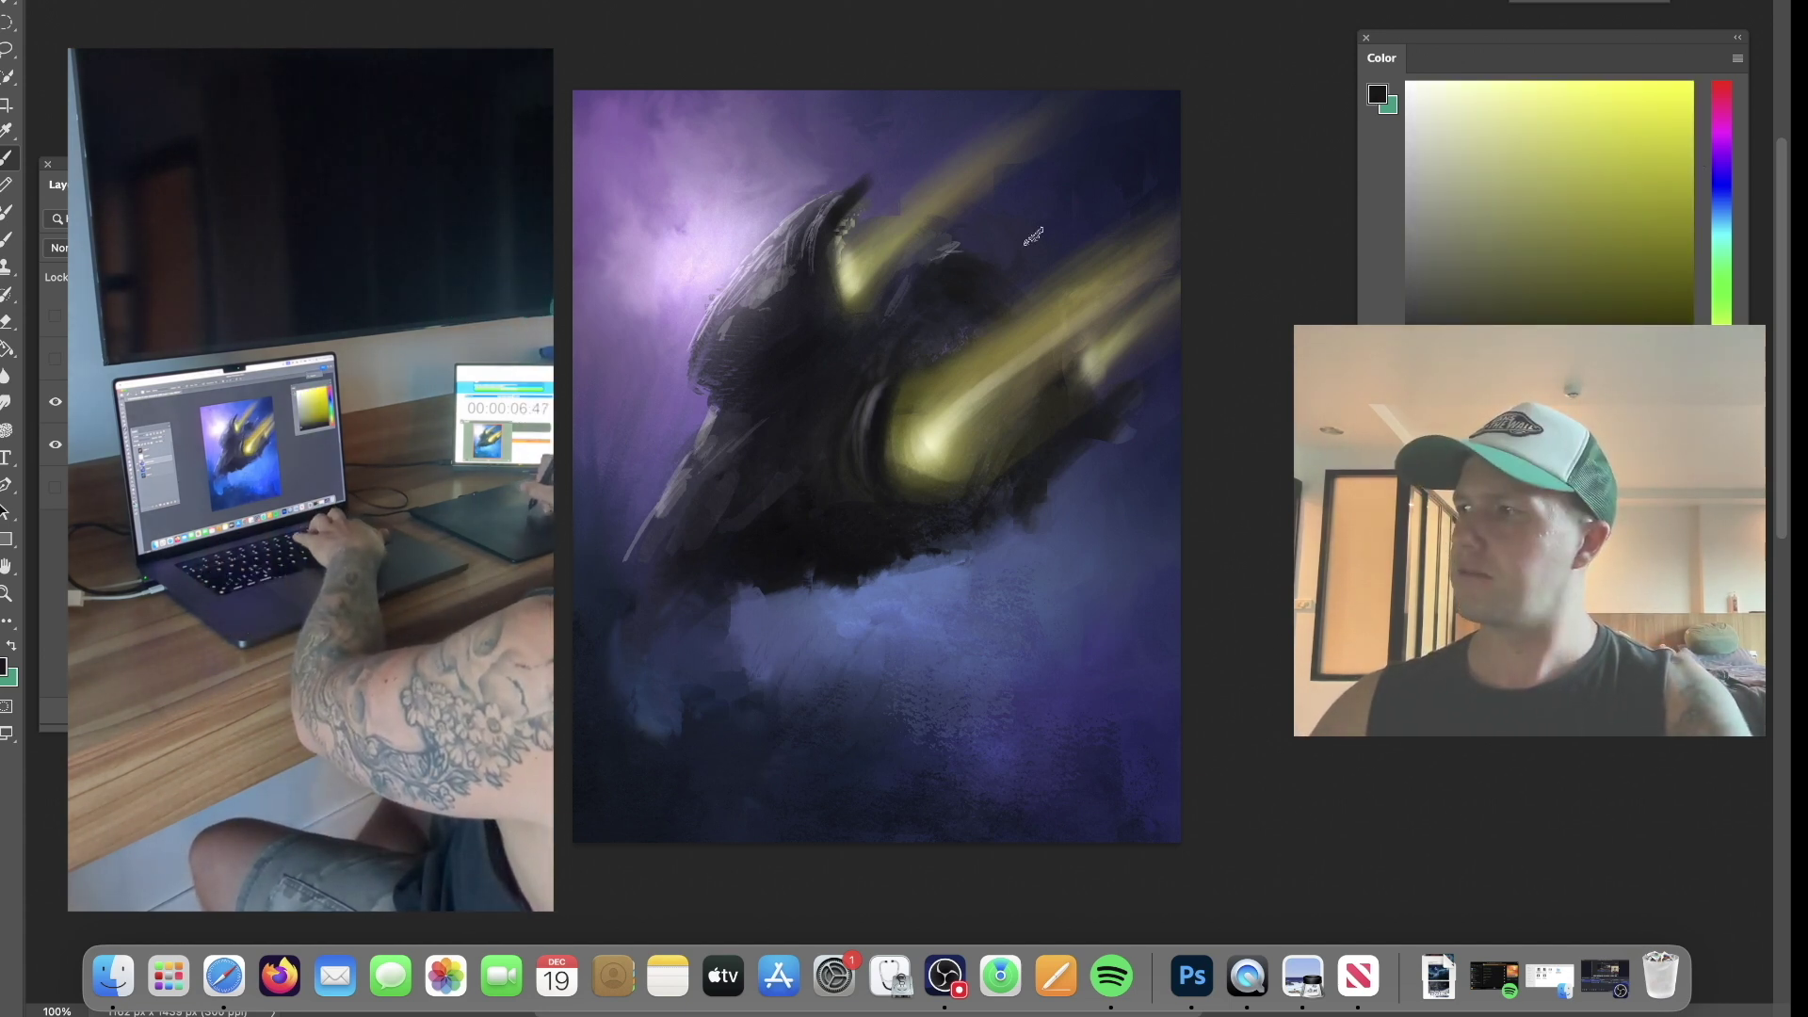
# Paint pale lilac cloud wisps above the crest and darken the mist around the snout with sampled blacks and dark blues.
pyautogui.keyDown('alt'); pyautogui.click(710, 238); pyautogui.keyUp('alt')
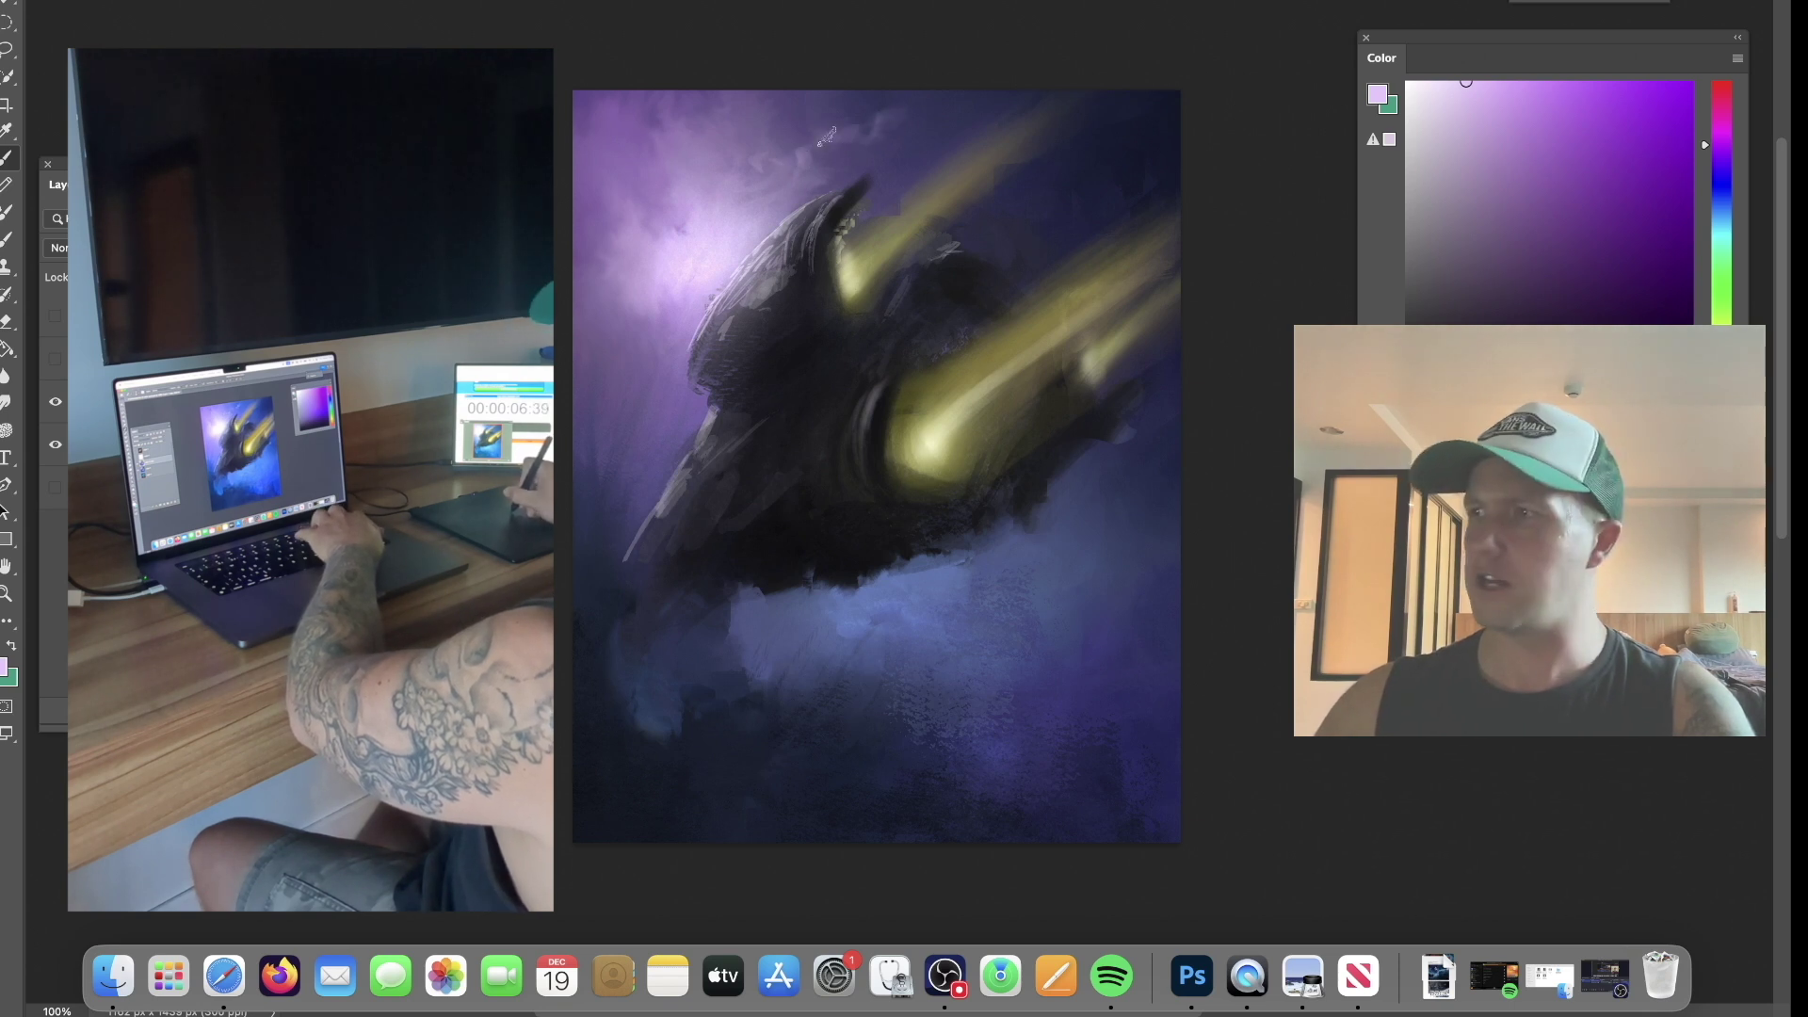
pyautogui.keyDown('alt'); pyautogui.click(611, 690); pyautogui.keyUp('alt')
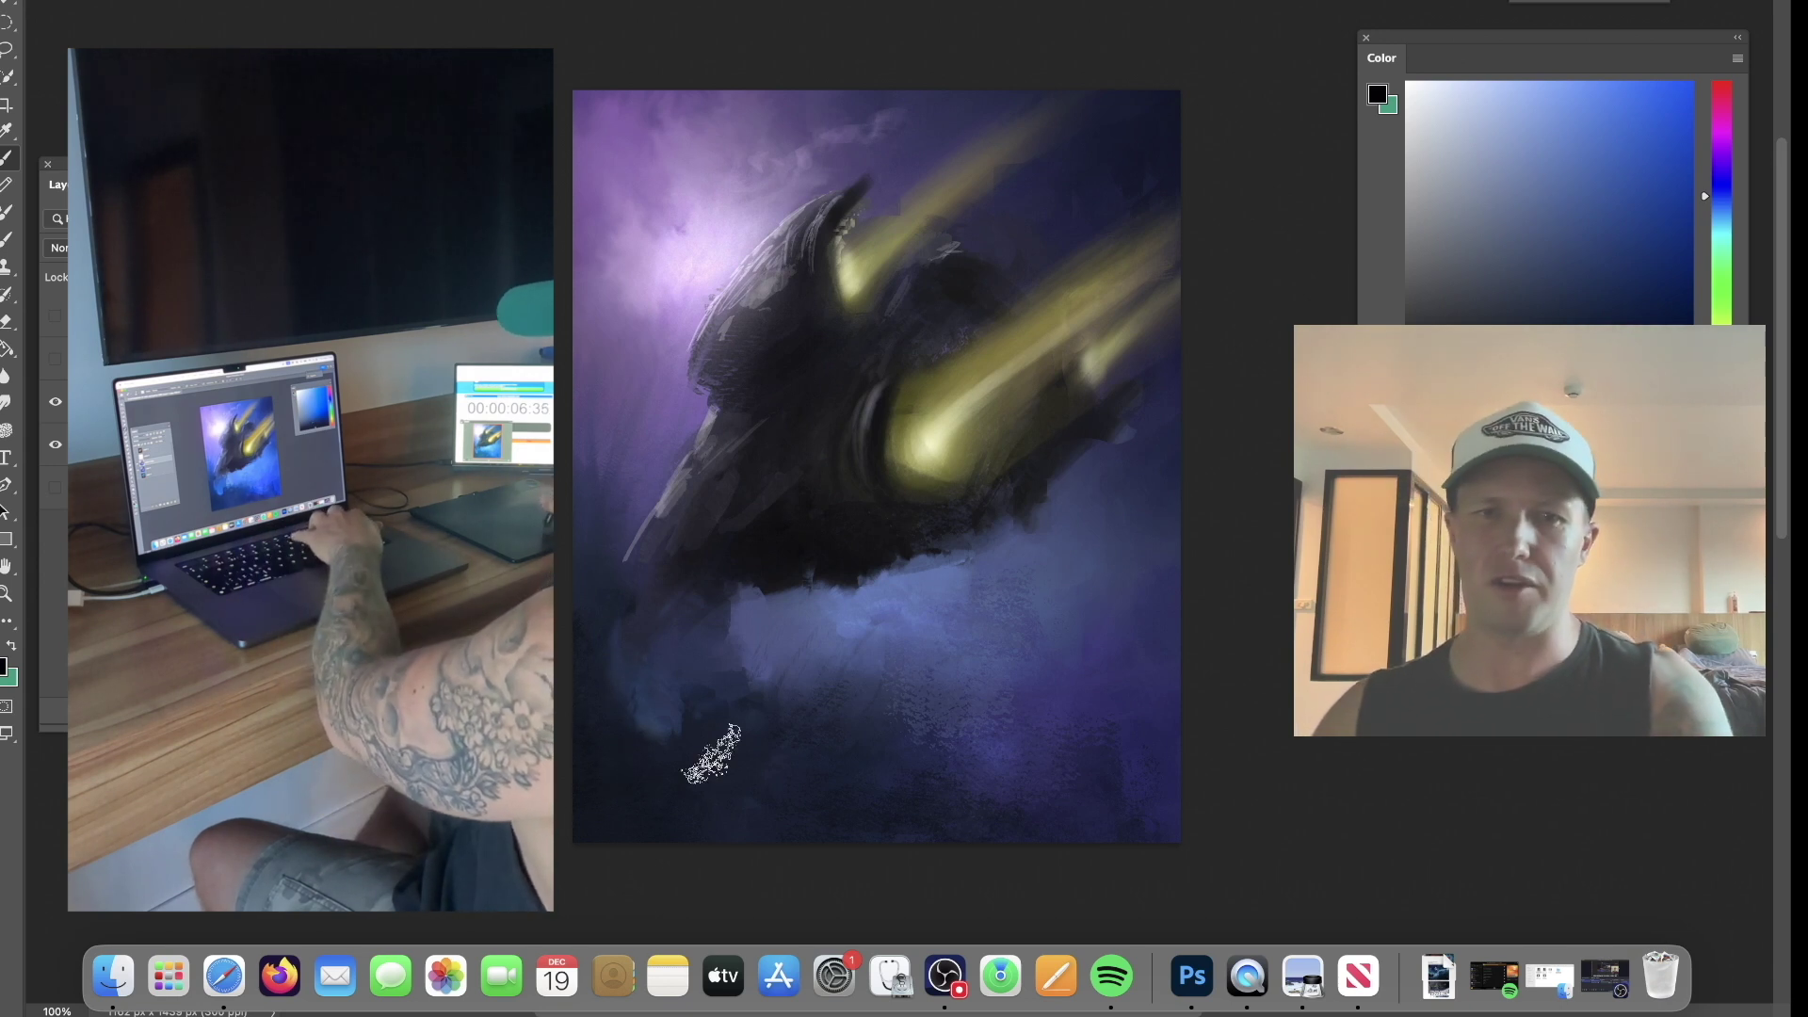
pyautogui.keyDown('alt'); pyautogui.click(626, 343); pyautogui.keyUp('alt')
pyautogui.keyDown('alt'); pyautogui.click(666, 375); pyautogui.keyUp('alt')
pyautogui.keyDown('alt'); pyautogui.click(795, 548); pyautogui.keyUp('alt')
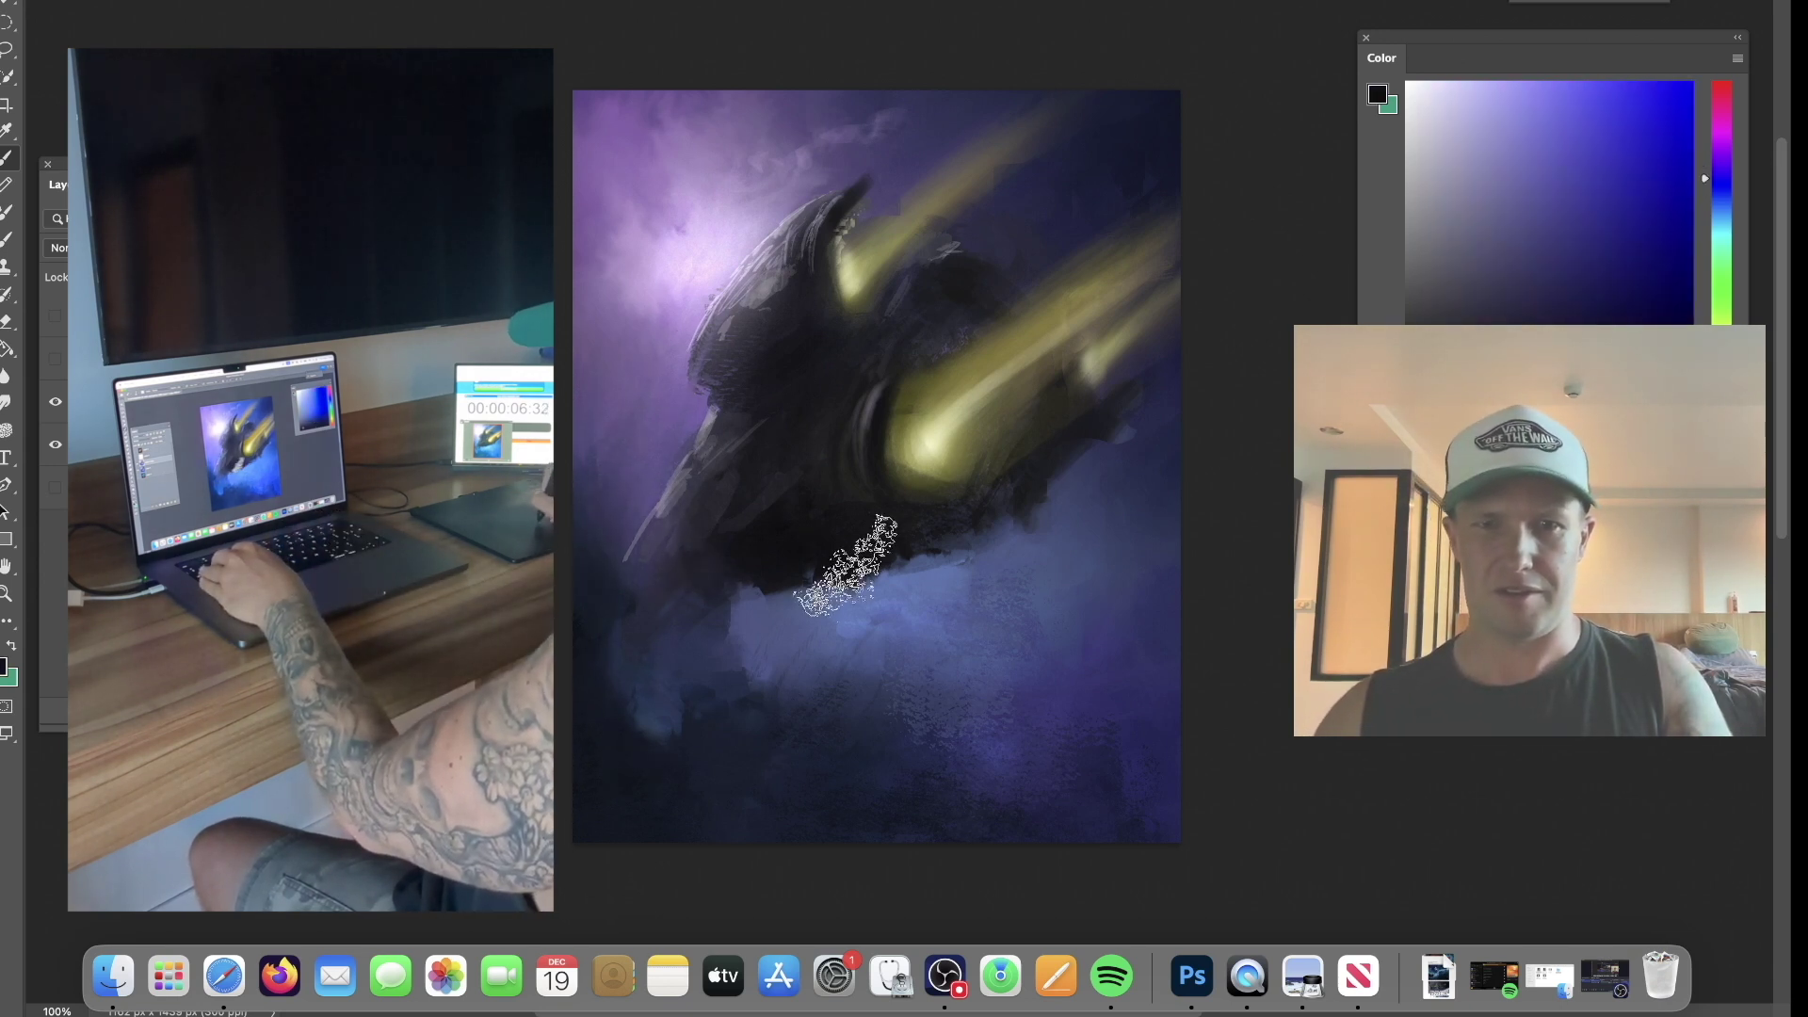
pyautogui.keyDown('alt'); pyautogui.click(642, 780); pyautogui.keyUp('alt')
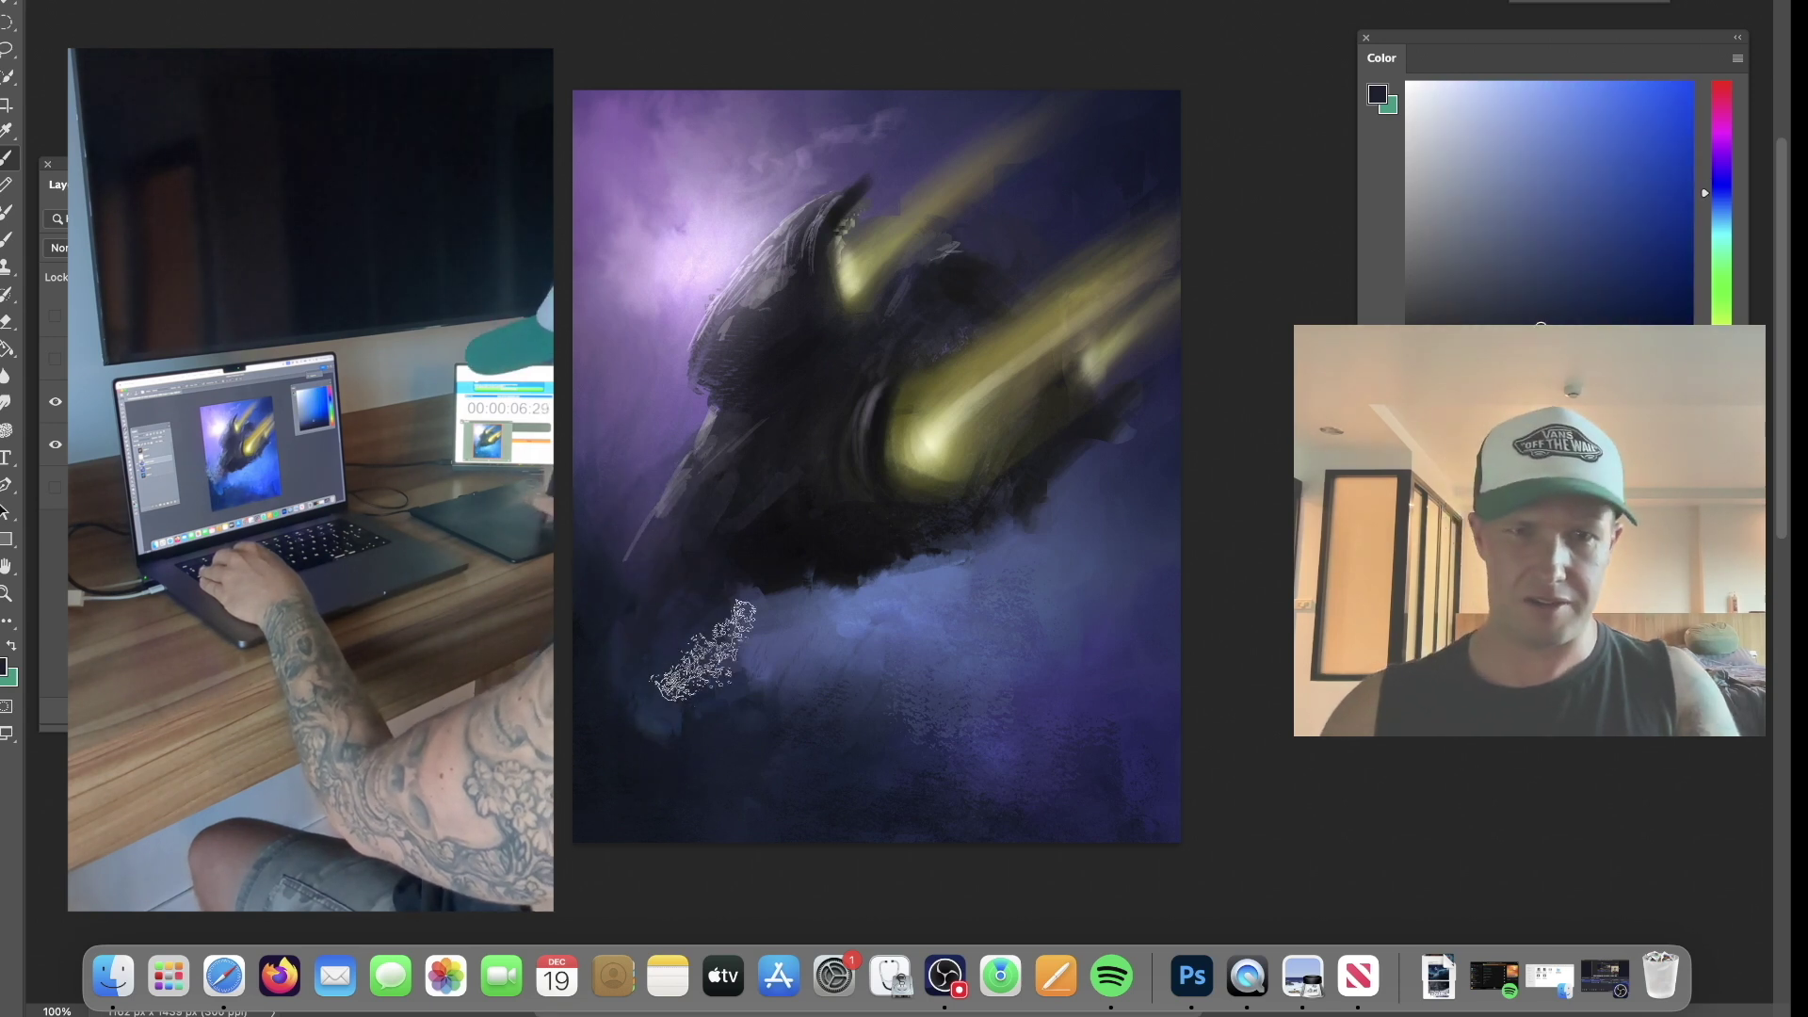
# Rework the blue mist below the head with sampled blues and smudge dark cloud shapes up into it.
pyautogui.keyDown('alt'); pyautogui.click(1063, 580); pyautogui.keyUp('alt')
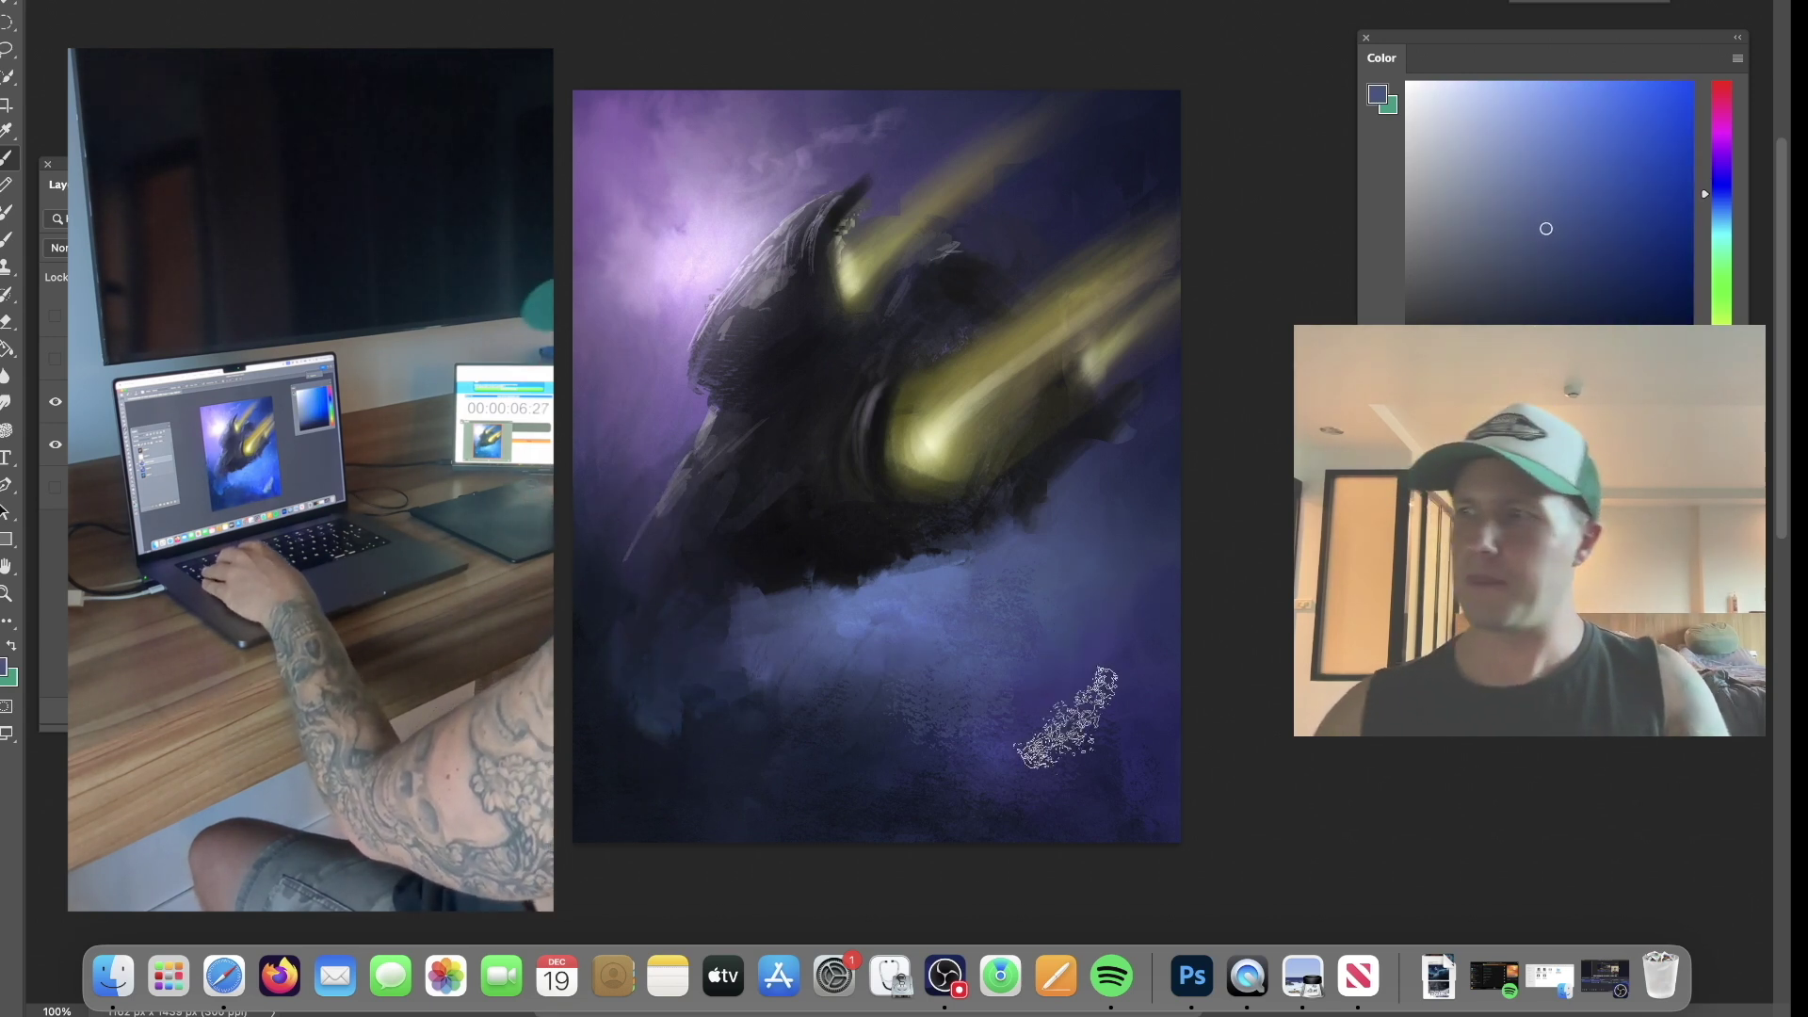
pyautogui.keyDown('alt'); pyautogui.click(885, 605); pyautogui.keyUp('alt')
pyautogui.press('r')
pyautogui.moveTo(893, 739); pyautogui.dragTo(905, 675)
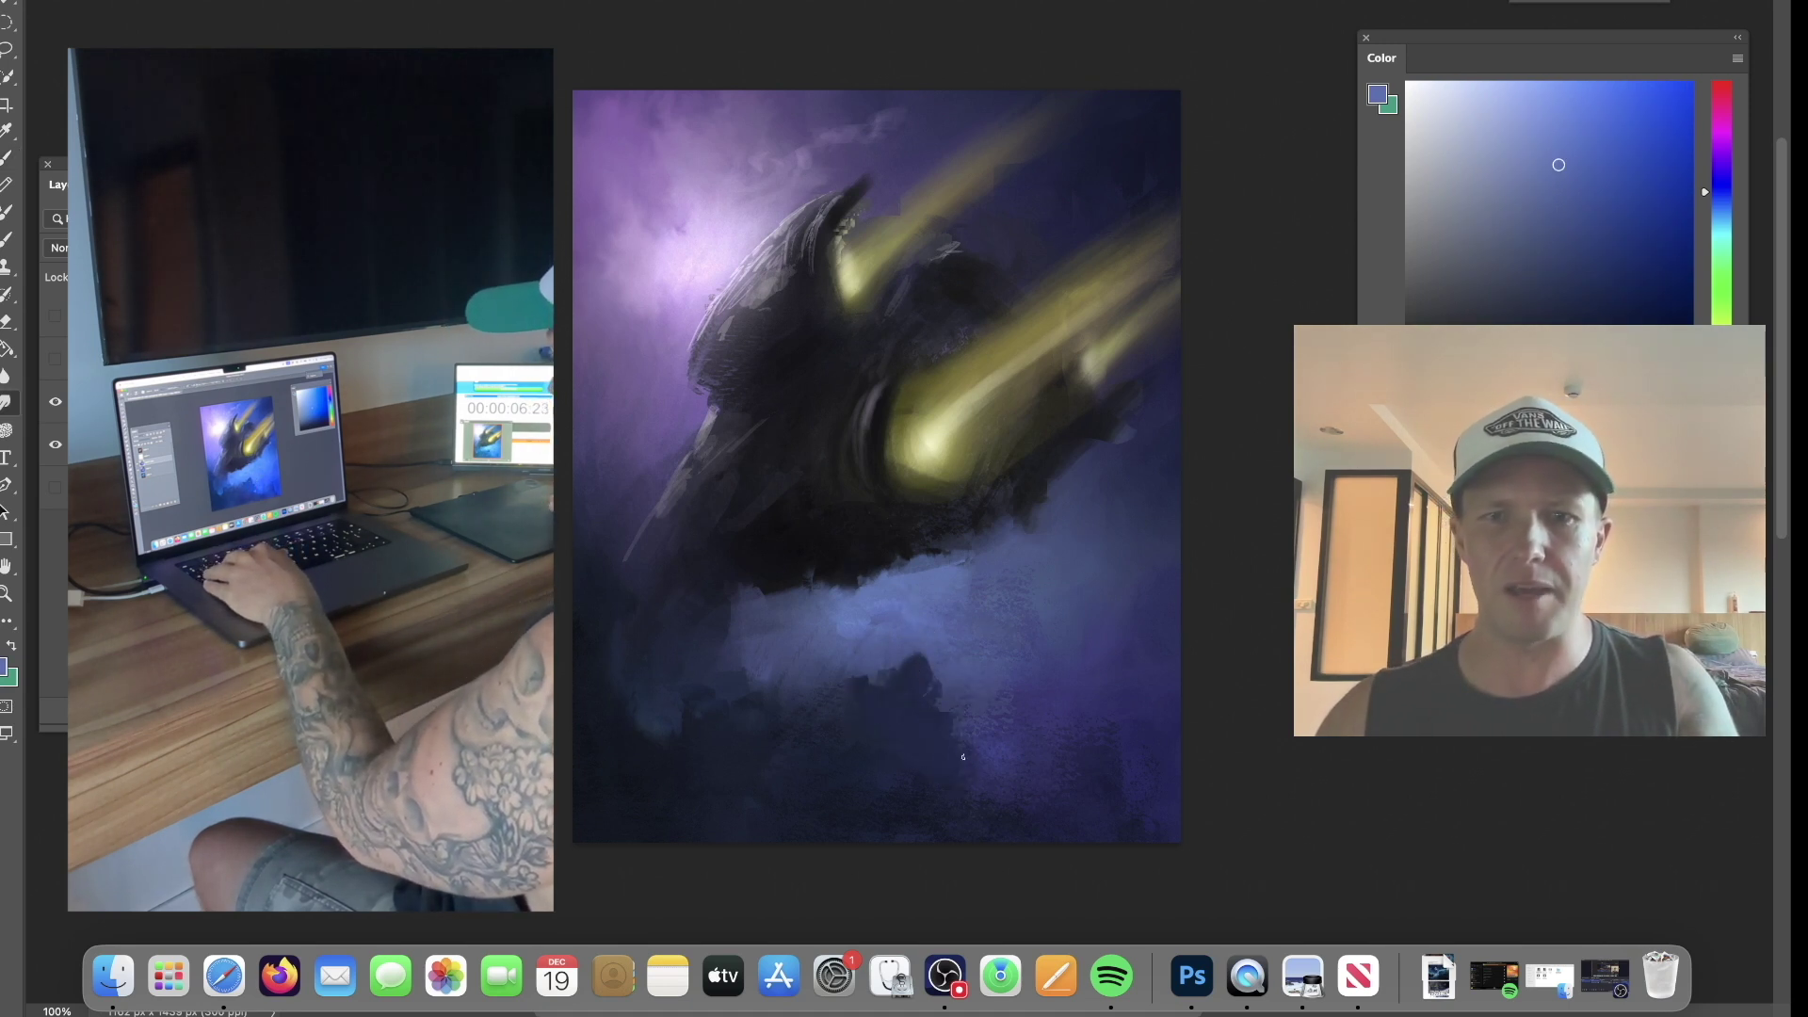
pyautogui.moveTo(1118, 626); pyautogui.dragTo(1092, 560)
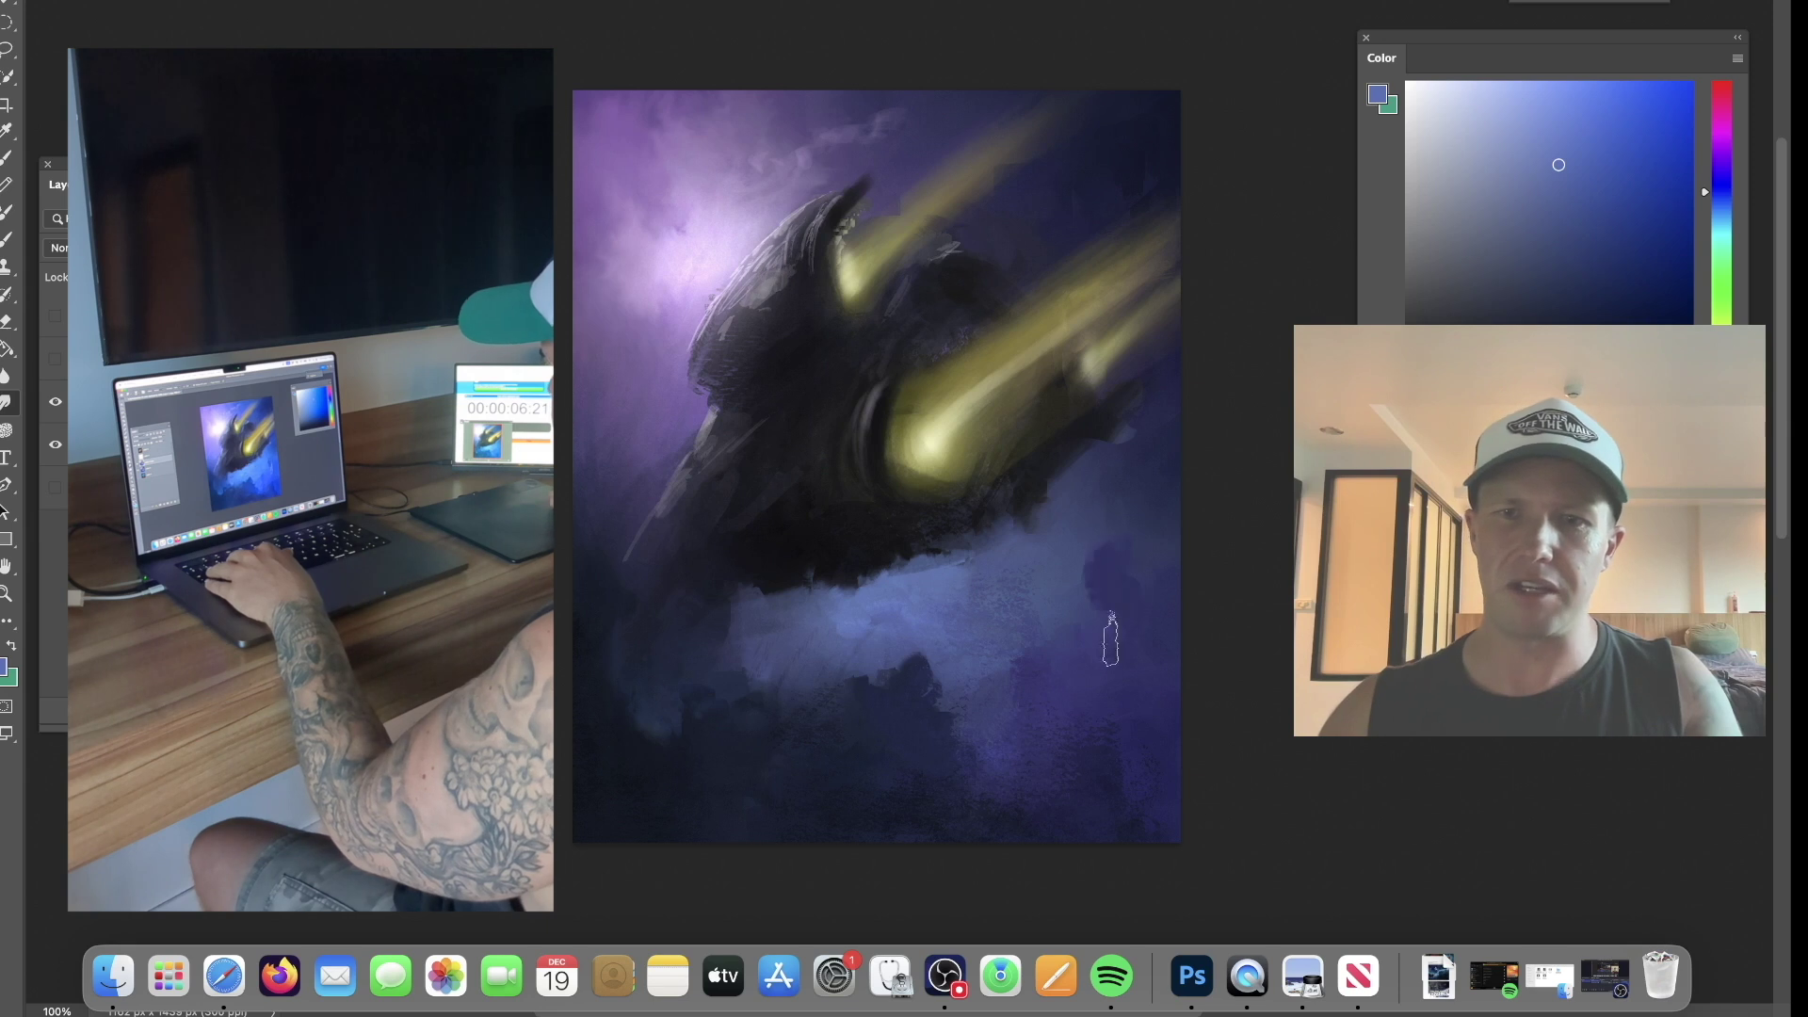
# Streak the yellow trails with a textured brush and add thin grey highlights along the cheek, jaw and ridge behind the eye.
pyautogui.press('b')
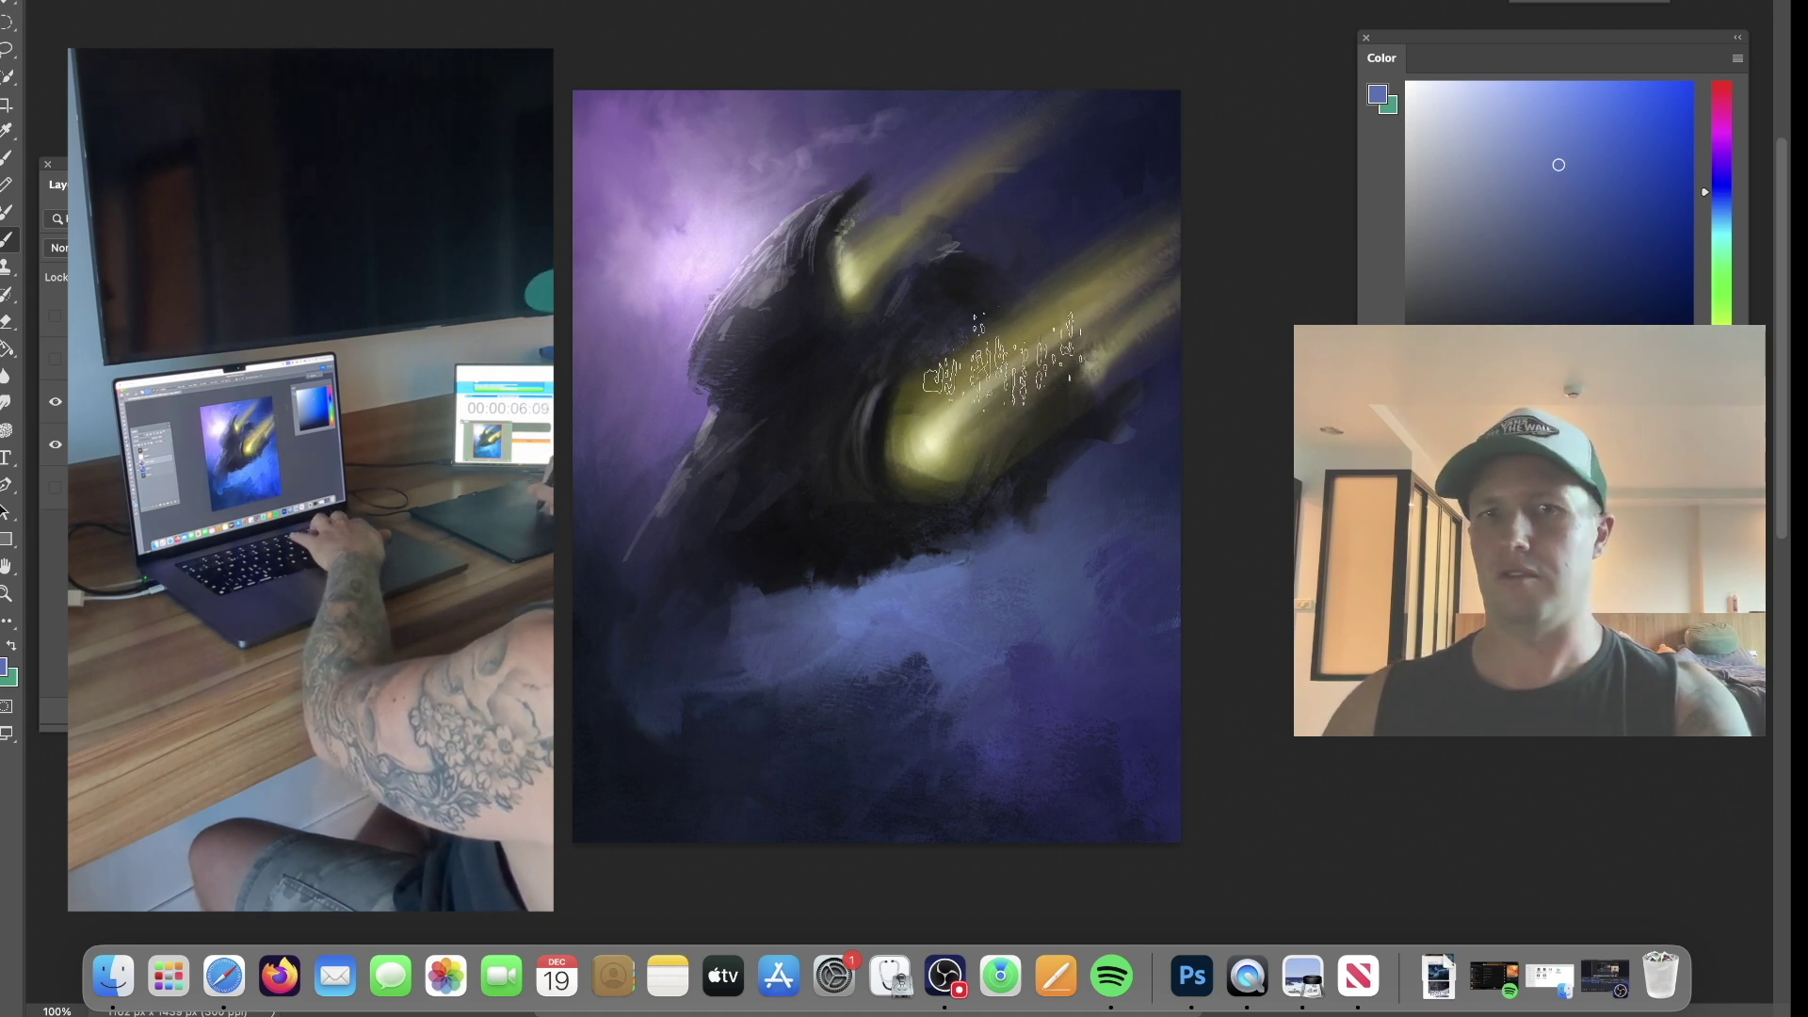
pyautogui.keyDown('alt'); pyautogui.click(869, 419); pyautogui.keyUp('alt')
pyautogui.moveTo(1437, 309); pyautogui.dragTo(1446, 303)
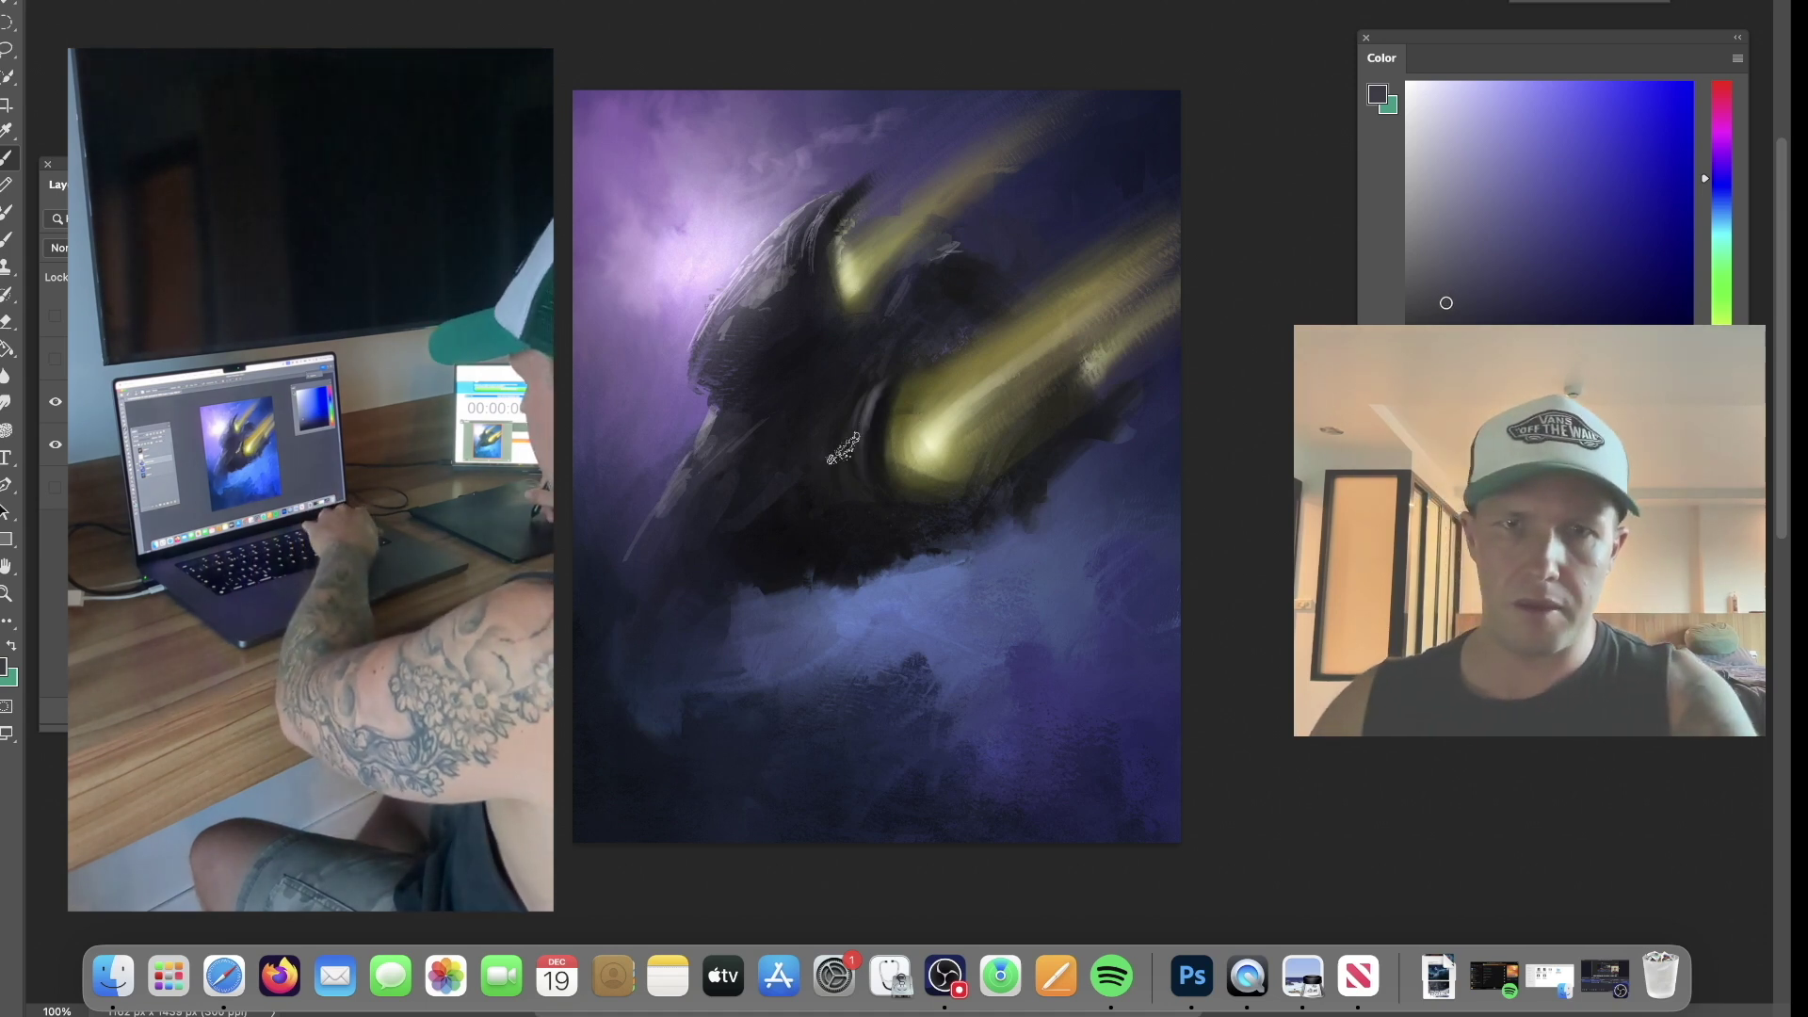
pyautogui.keyDown('alt'); pyautogui.click(833, 527); pyautogui.keyUp('alt')
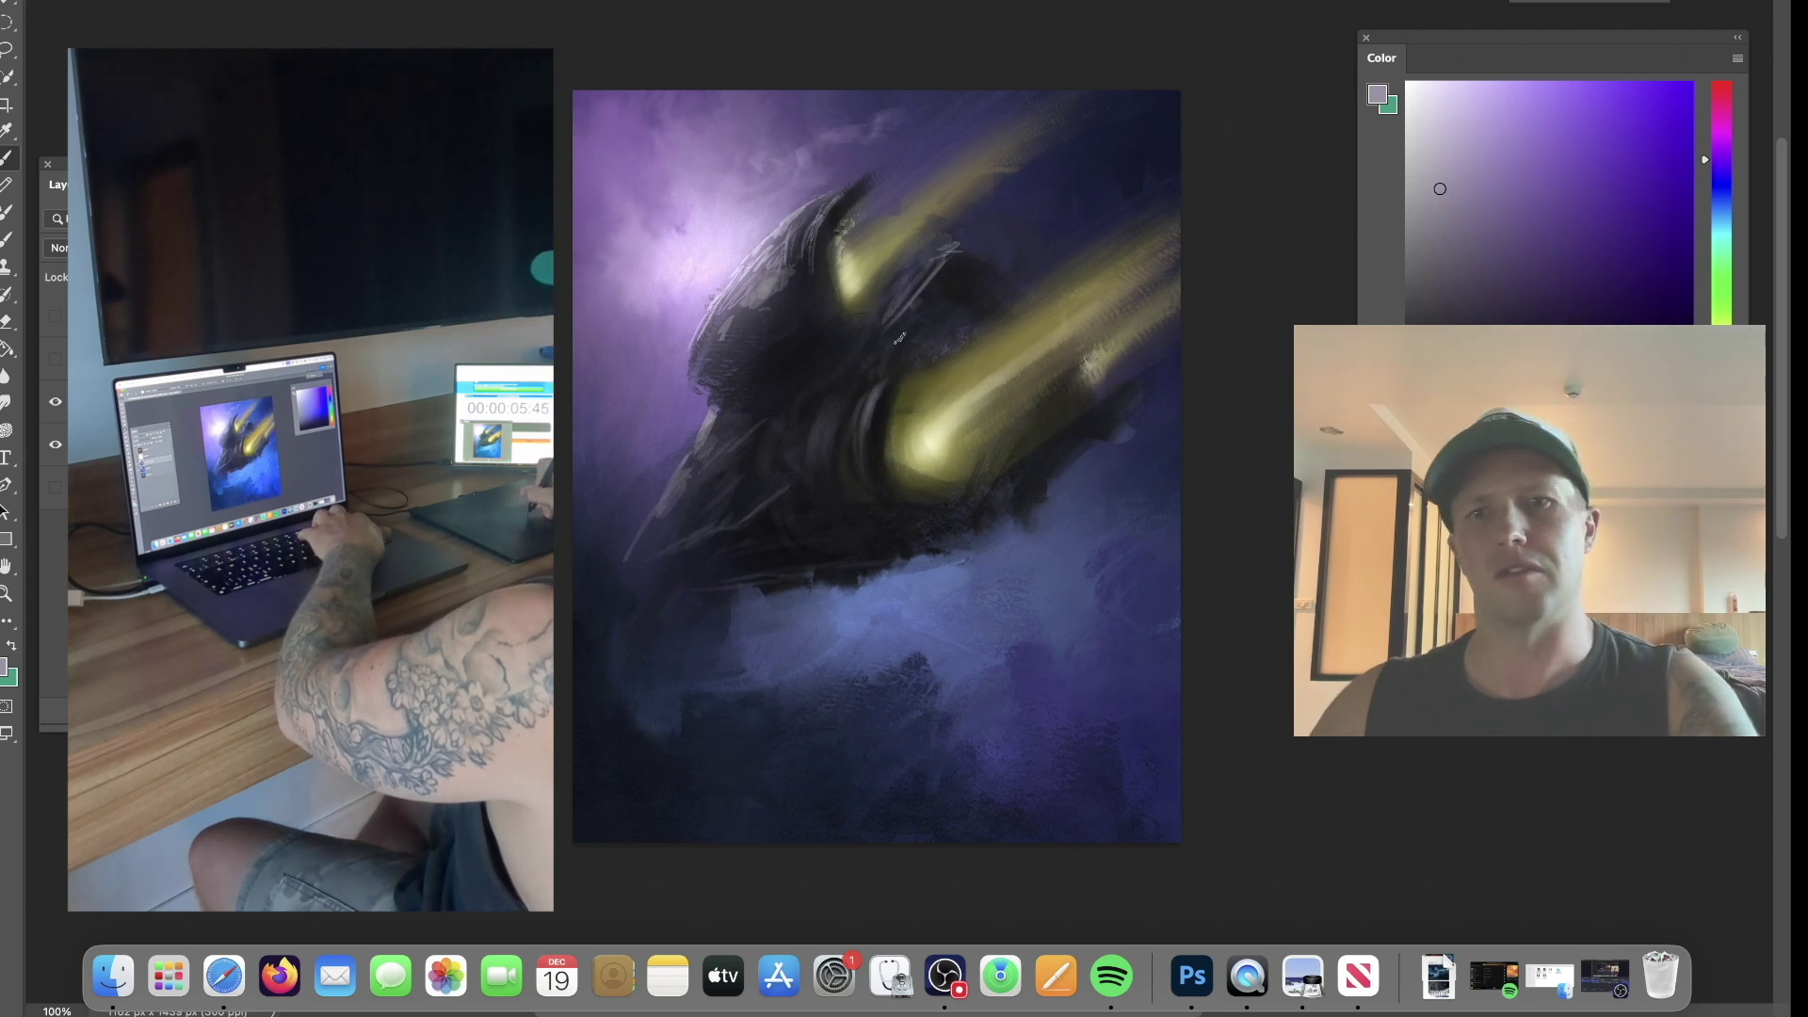
# Flip the canvas horizontally and refine the crest tip, eye rim and lower head edge with sampled darks and background blues.
pyautogui.press('super+shift+h')
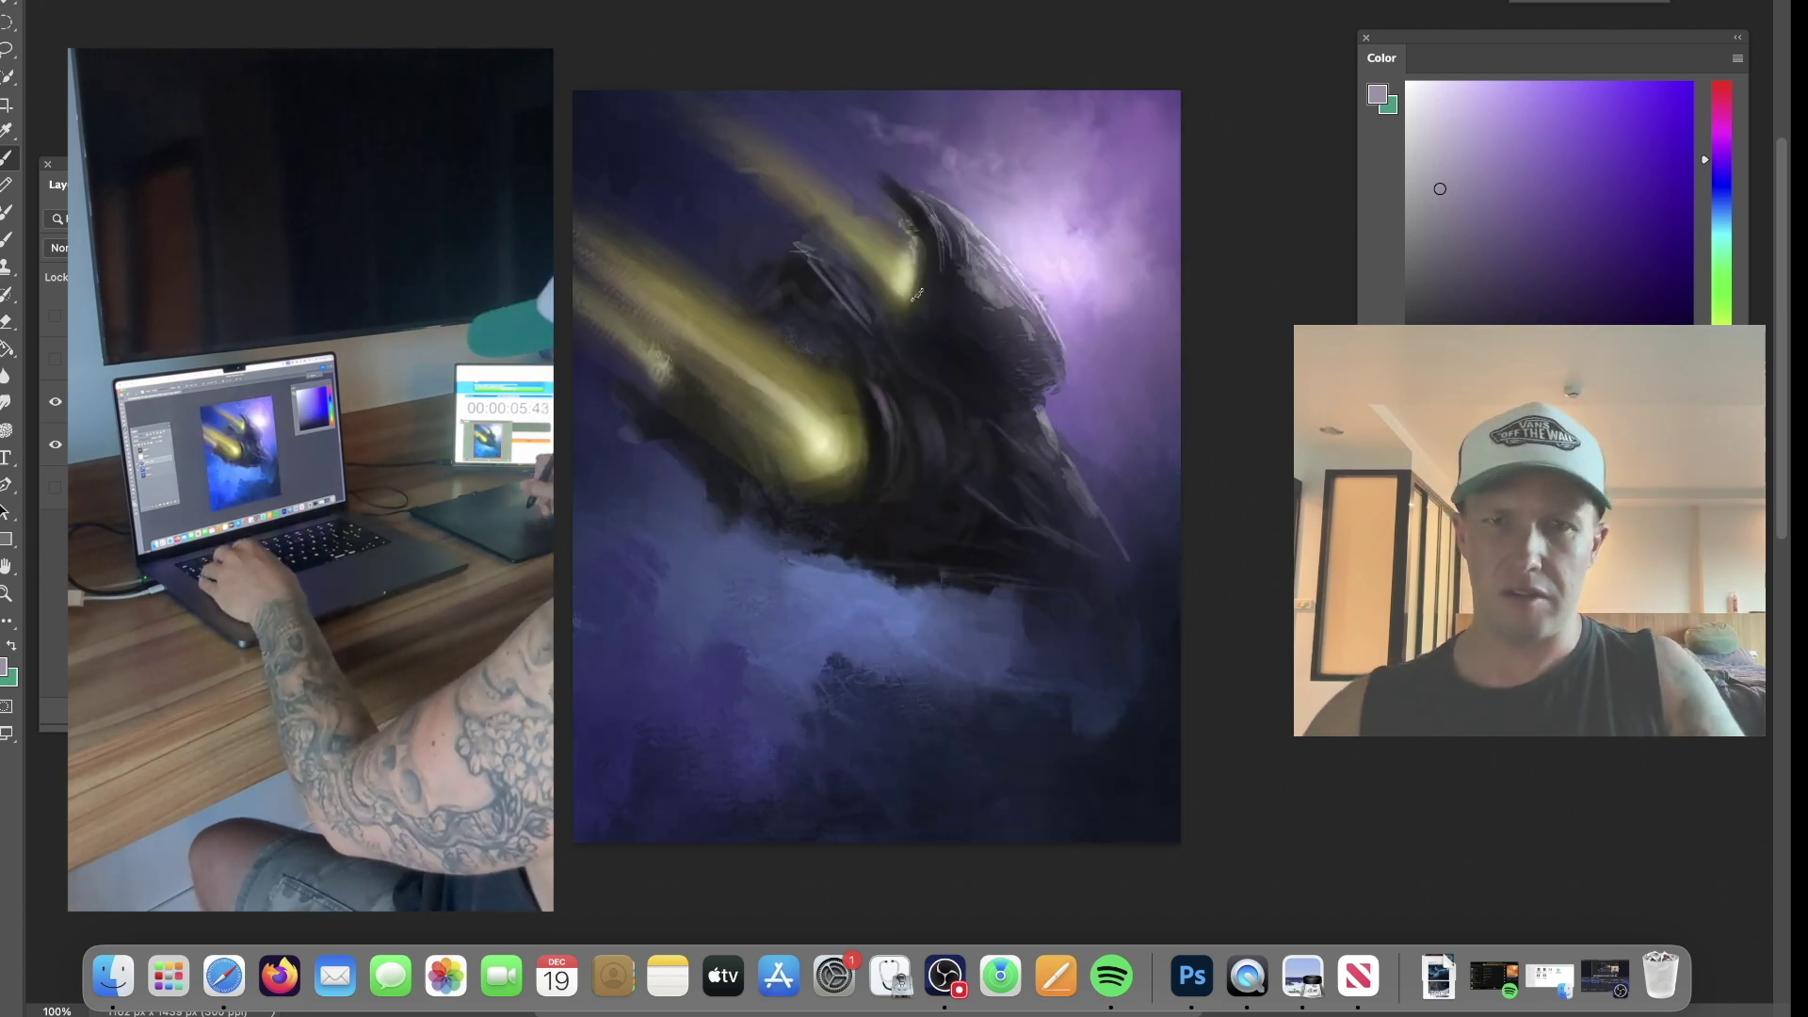
pyautogui.keyDown('alt'); pyautogui.click(904, 202); pyautogui.keyUp('alt')
pyautogui.keyDown('alt'); pyautogui.click(921, 183); pyautogui.keyUp('alt')
pyautogui.keyDown('alt'); pyautogui.click(802, 265); pyautogui.keyUp('alt')
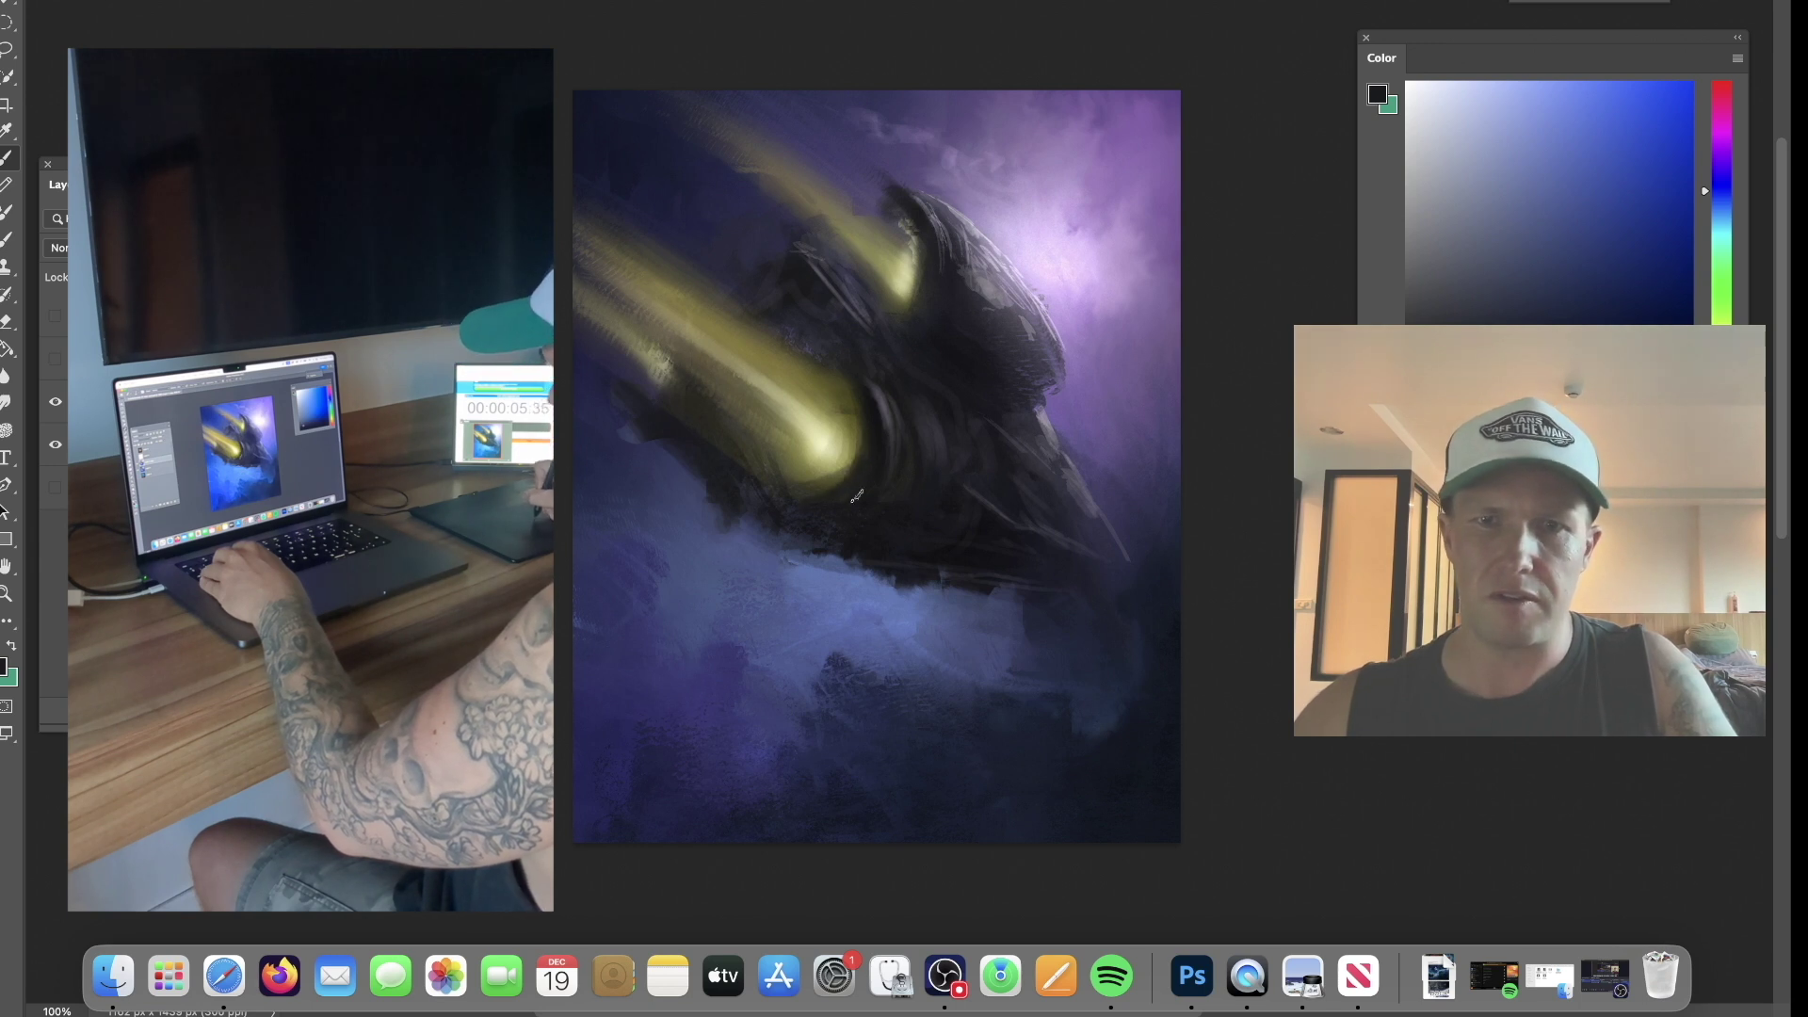
pyautogui.keyDown('alt'); pyautogui.click(813, 513); pyautogui.keyUp('alt')
pyautogui.keyDown('alt'); pyautogui.click(775, 598); pyautogui.keyUp('alt')
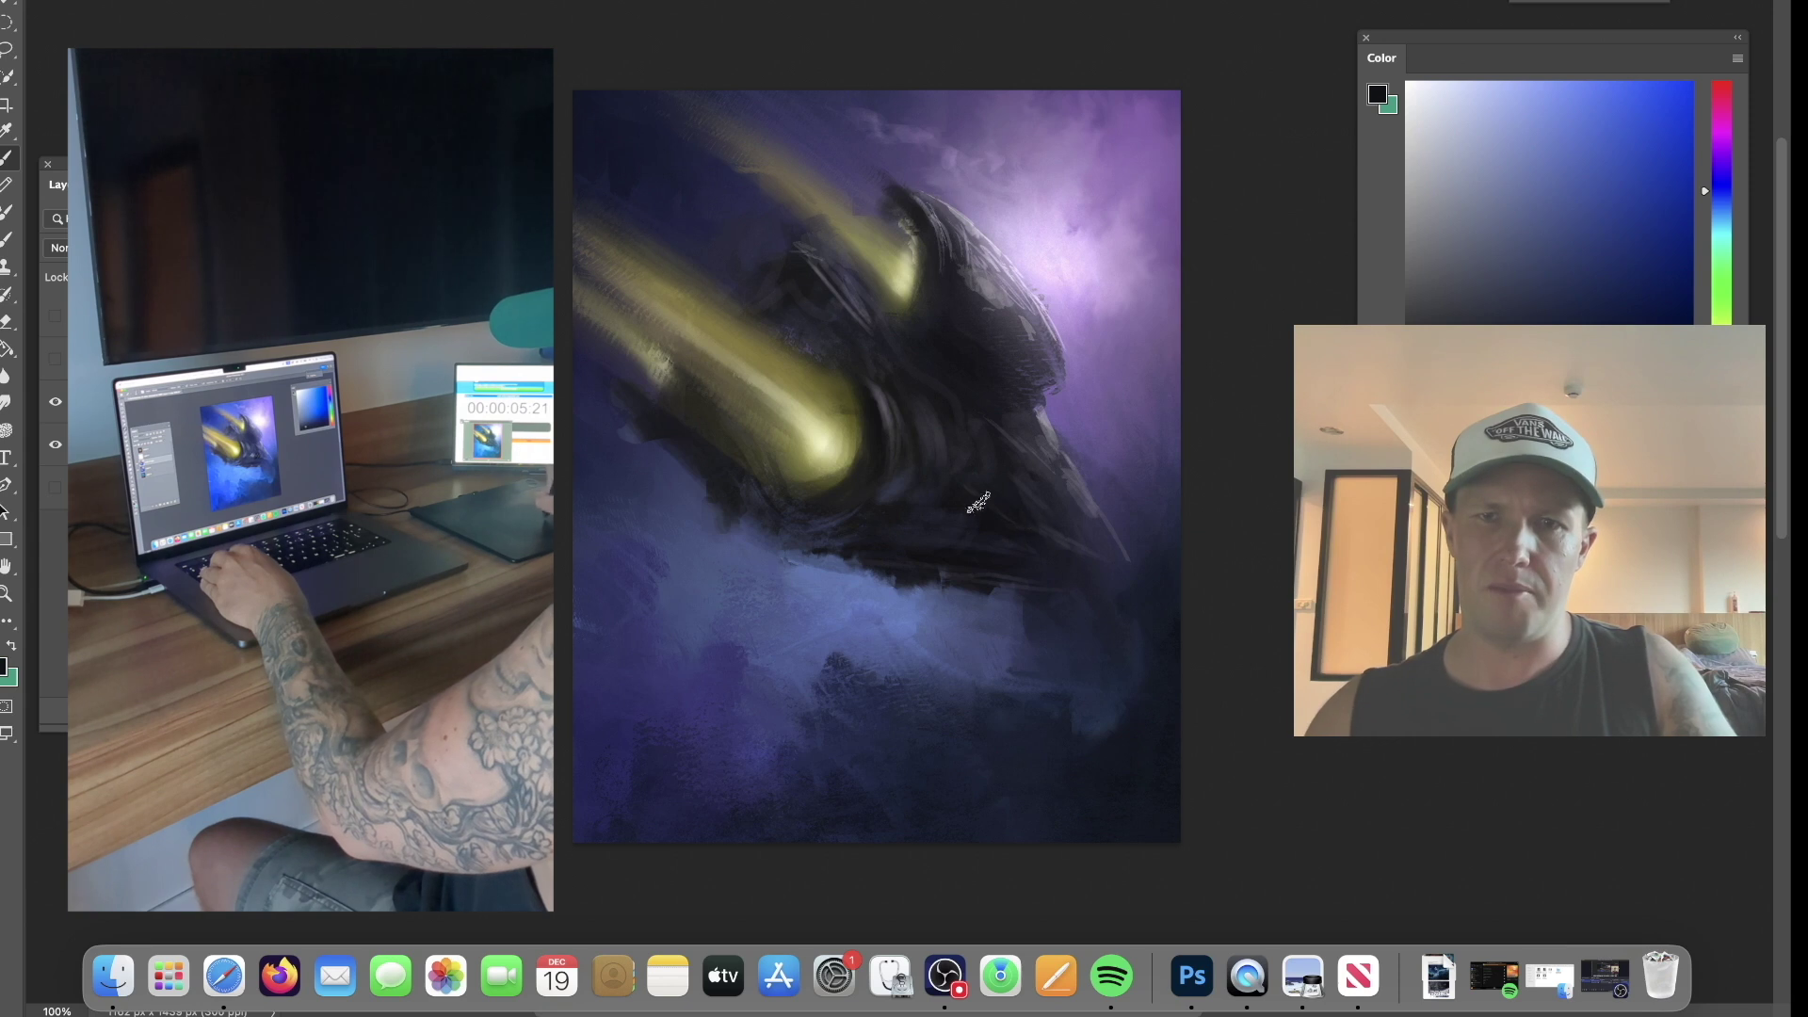
pyautogui.keyDown('alt'); pyautogui.click(1081, 733); pyautogui.keyUp('alt')
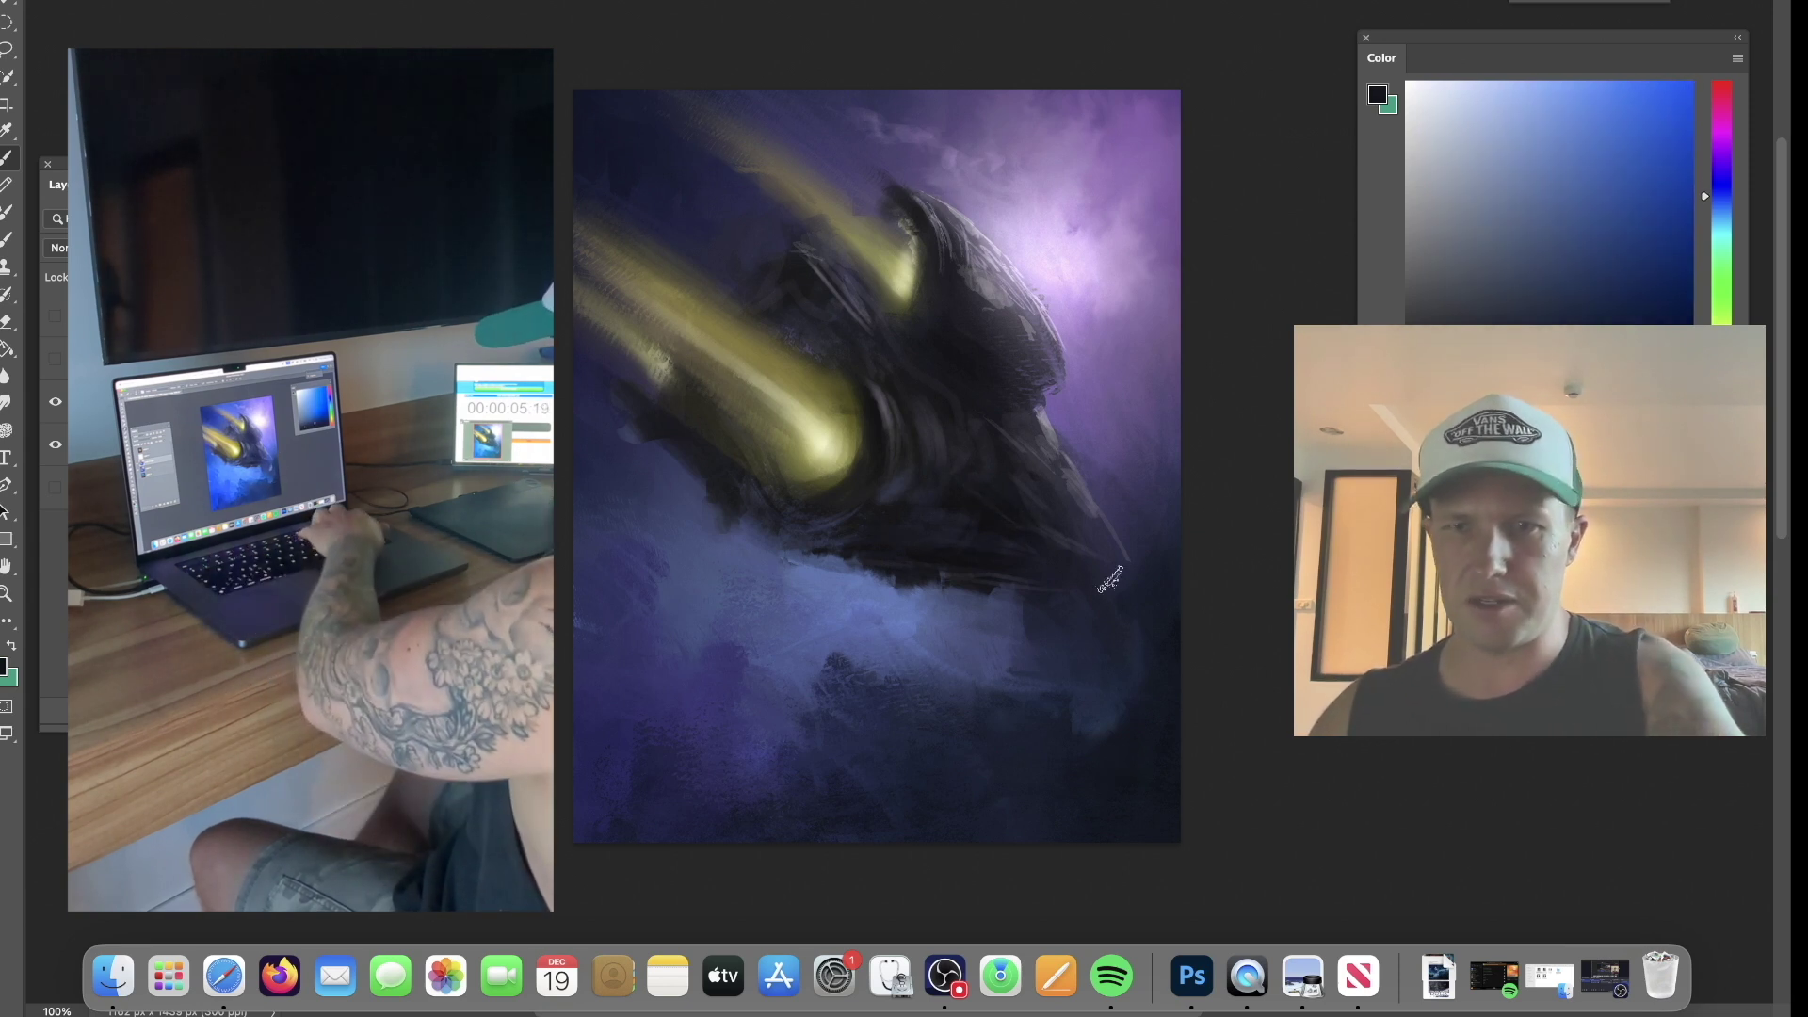
# Darken the blue mist and background beneath the snout with a 300 px sampled brush and colours picked from the surrounding dark blues.
pyautogui.rightClick(1021, 496)
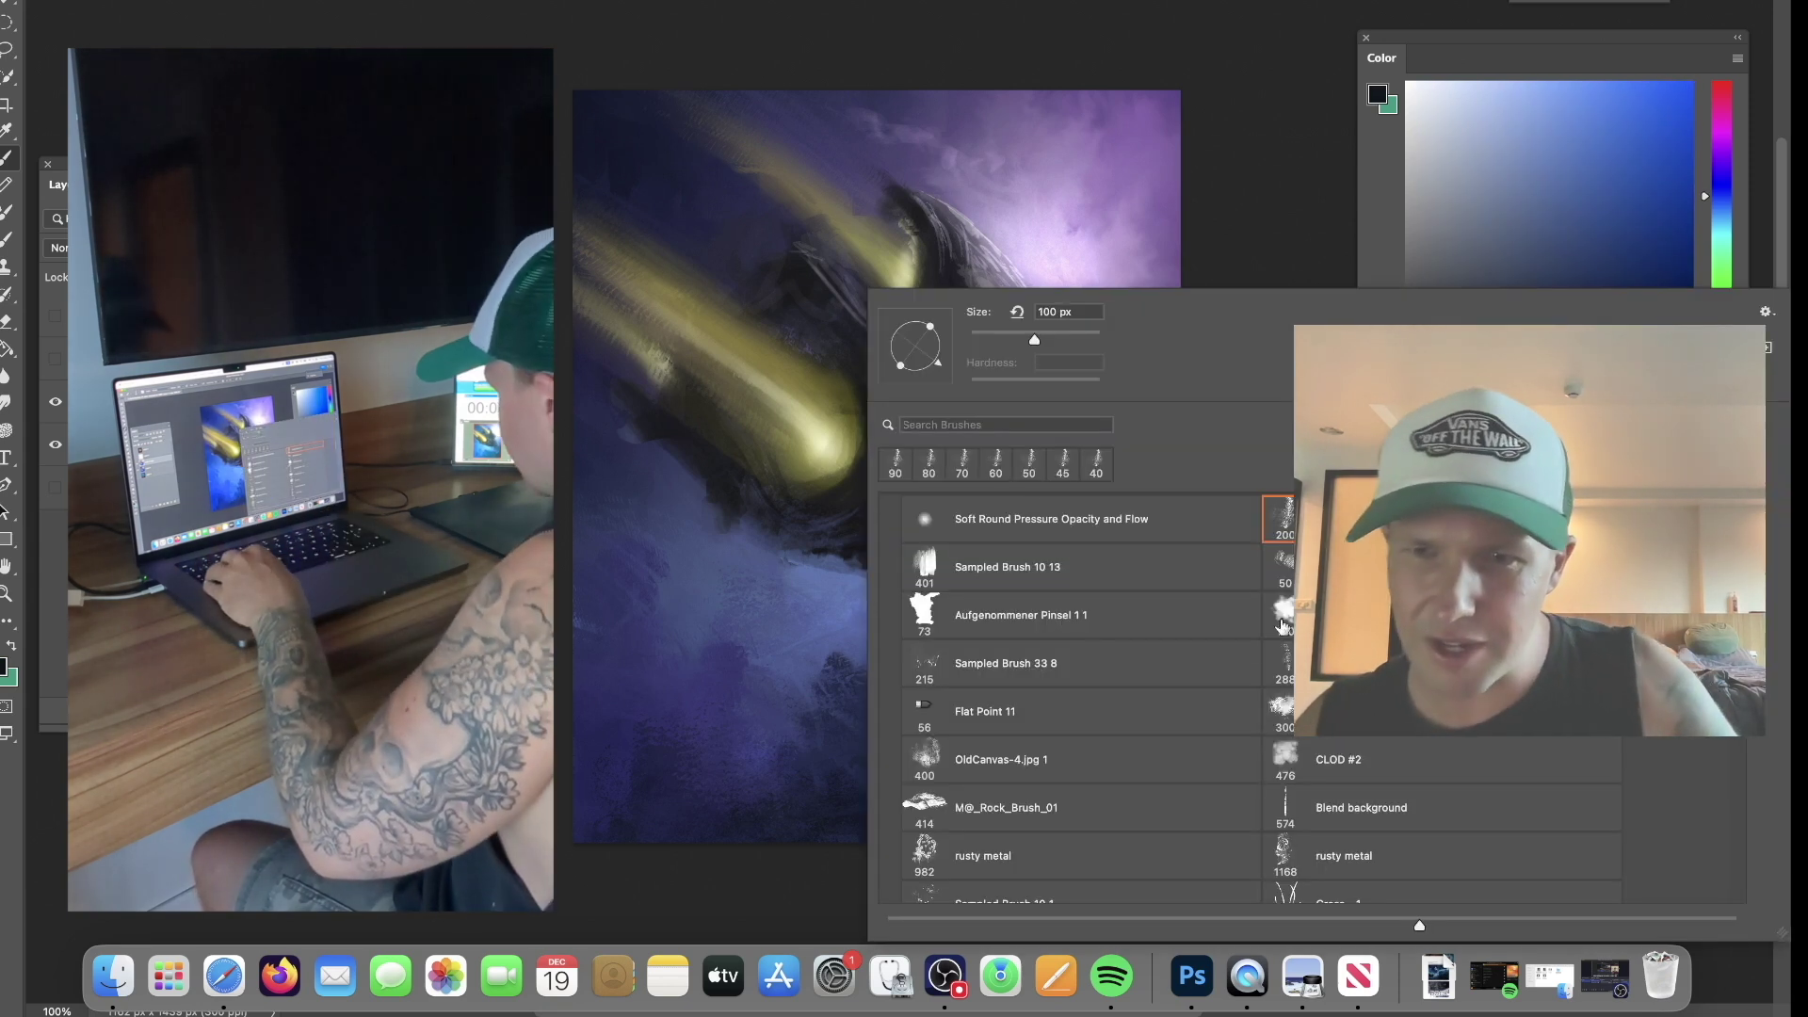
pyautogui.click(1318, 712)
pyautogui.click(774, 756)
pyautogui.keyDown('alt'); pyautogui.click(841, 803); pyautogui.keyUp('alt')
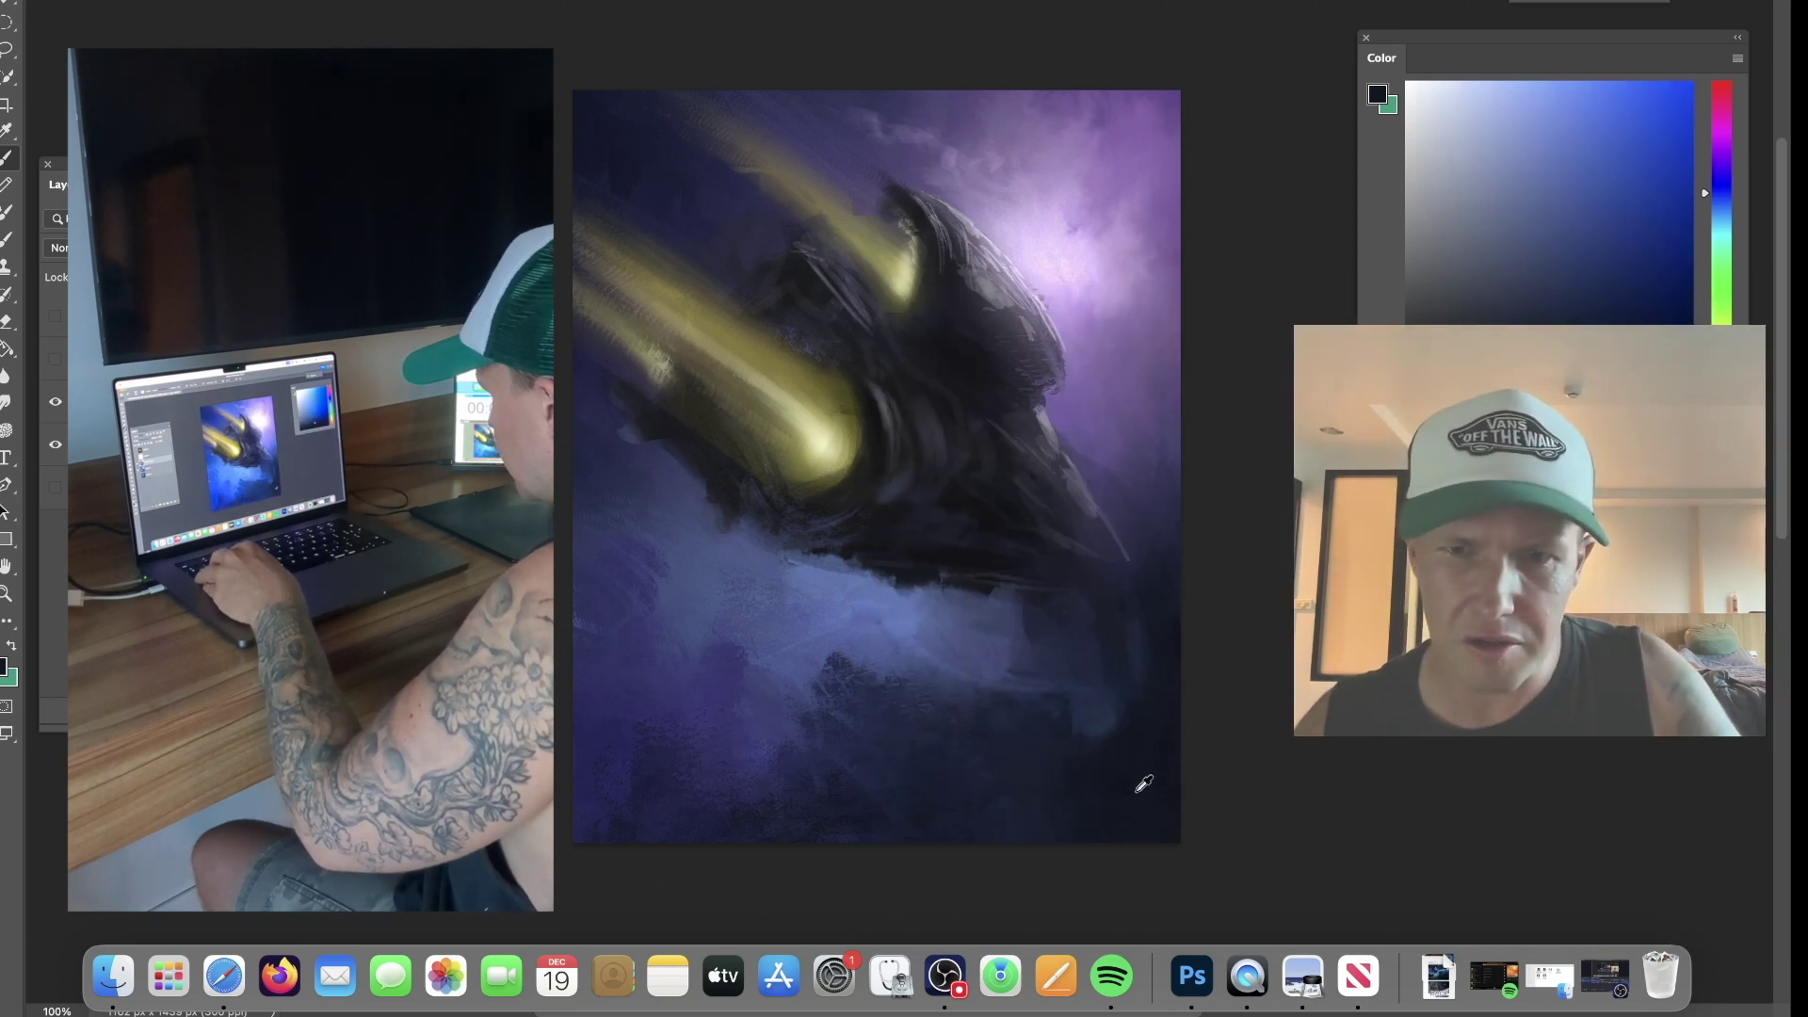
pyautogui.keyDown('alt'); pyautogui.click(1132, 771); pyautogui.keyUp('alt')
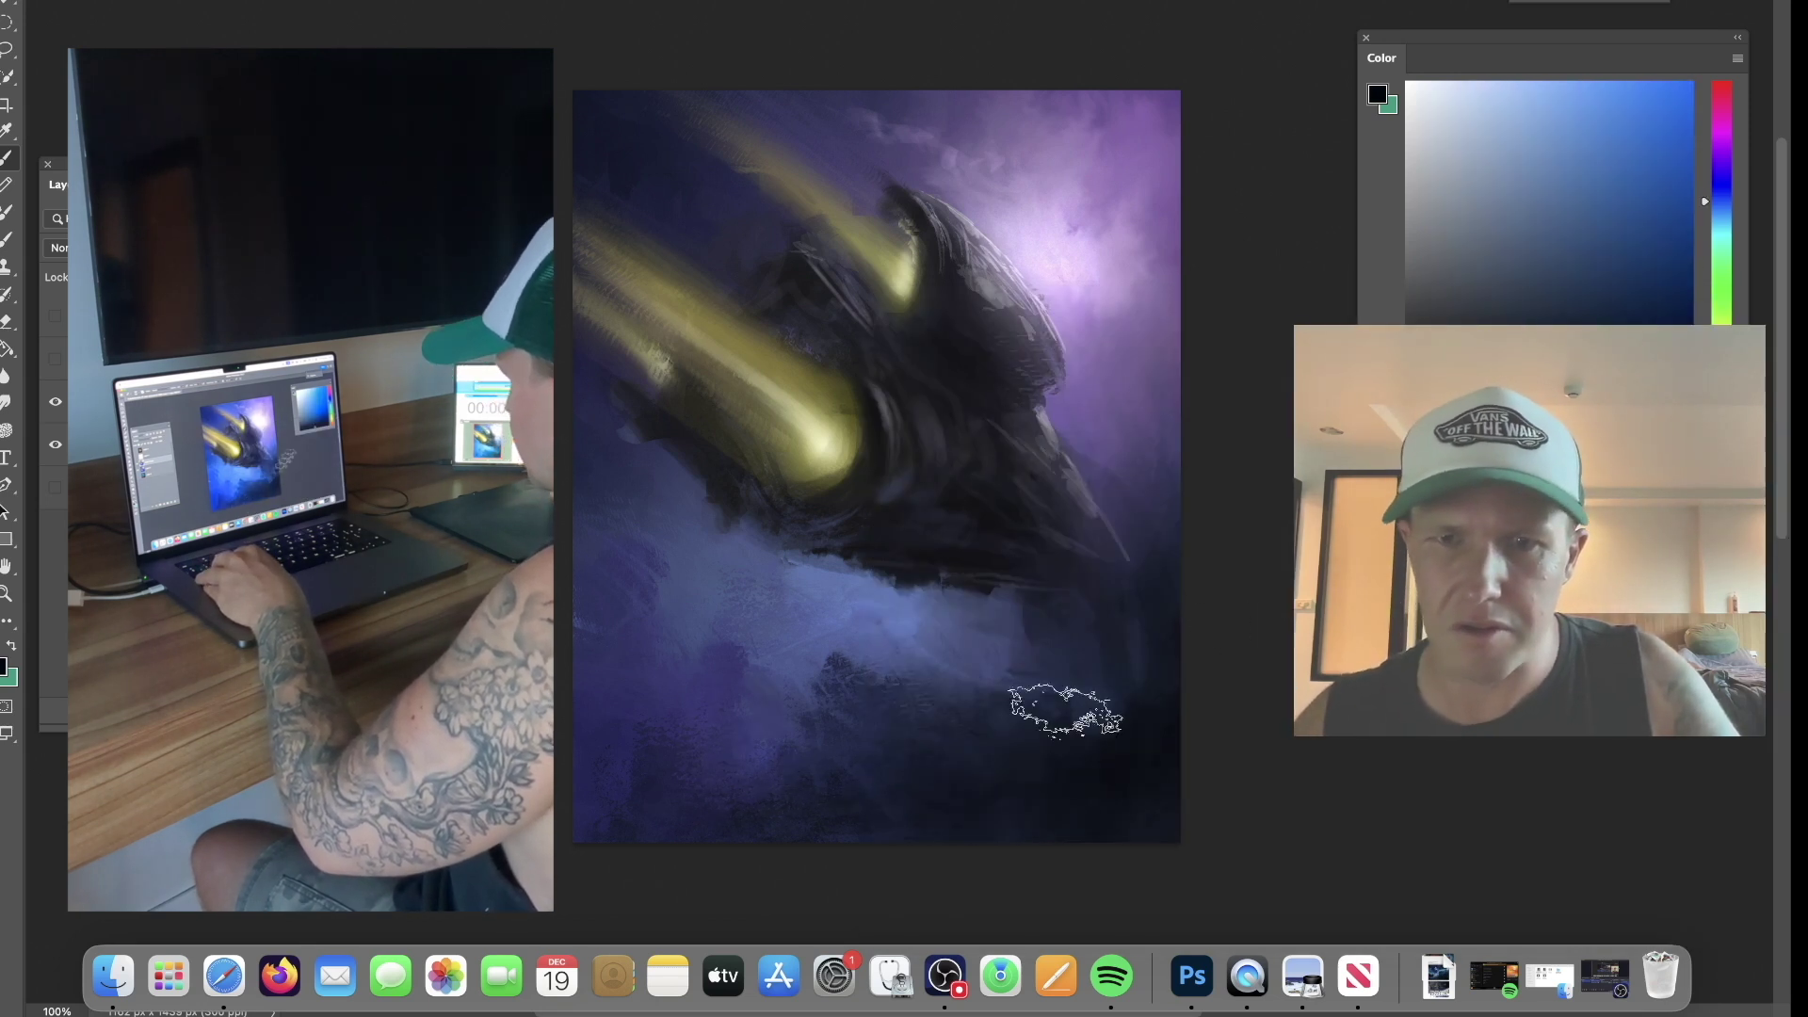
pyautogui.keyDown('alt'); pyautogui.click(768, 155); pyautogui.keyUp('alt')
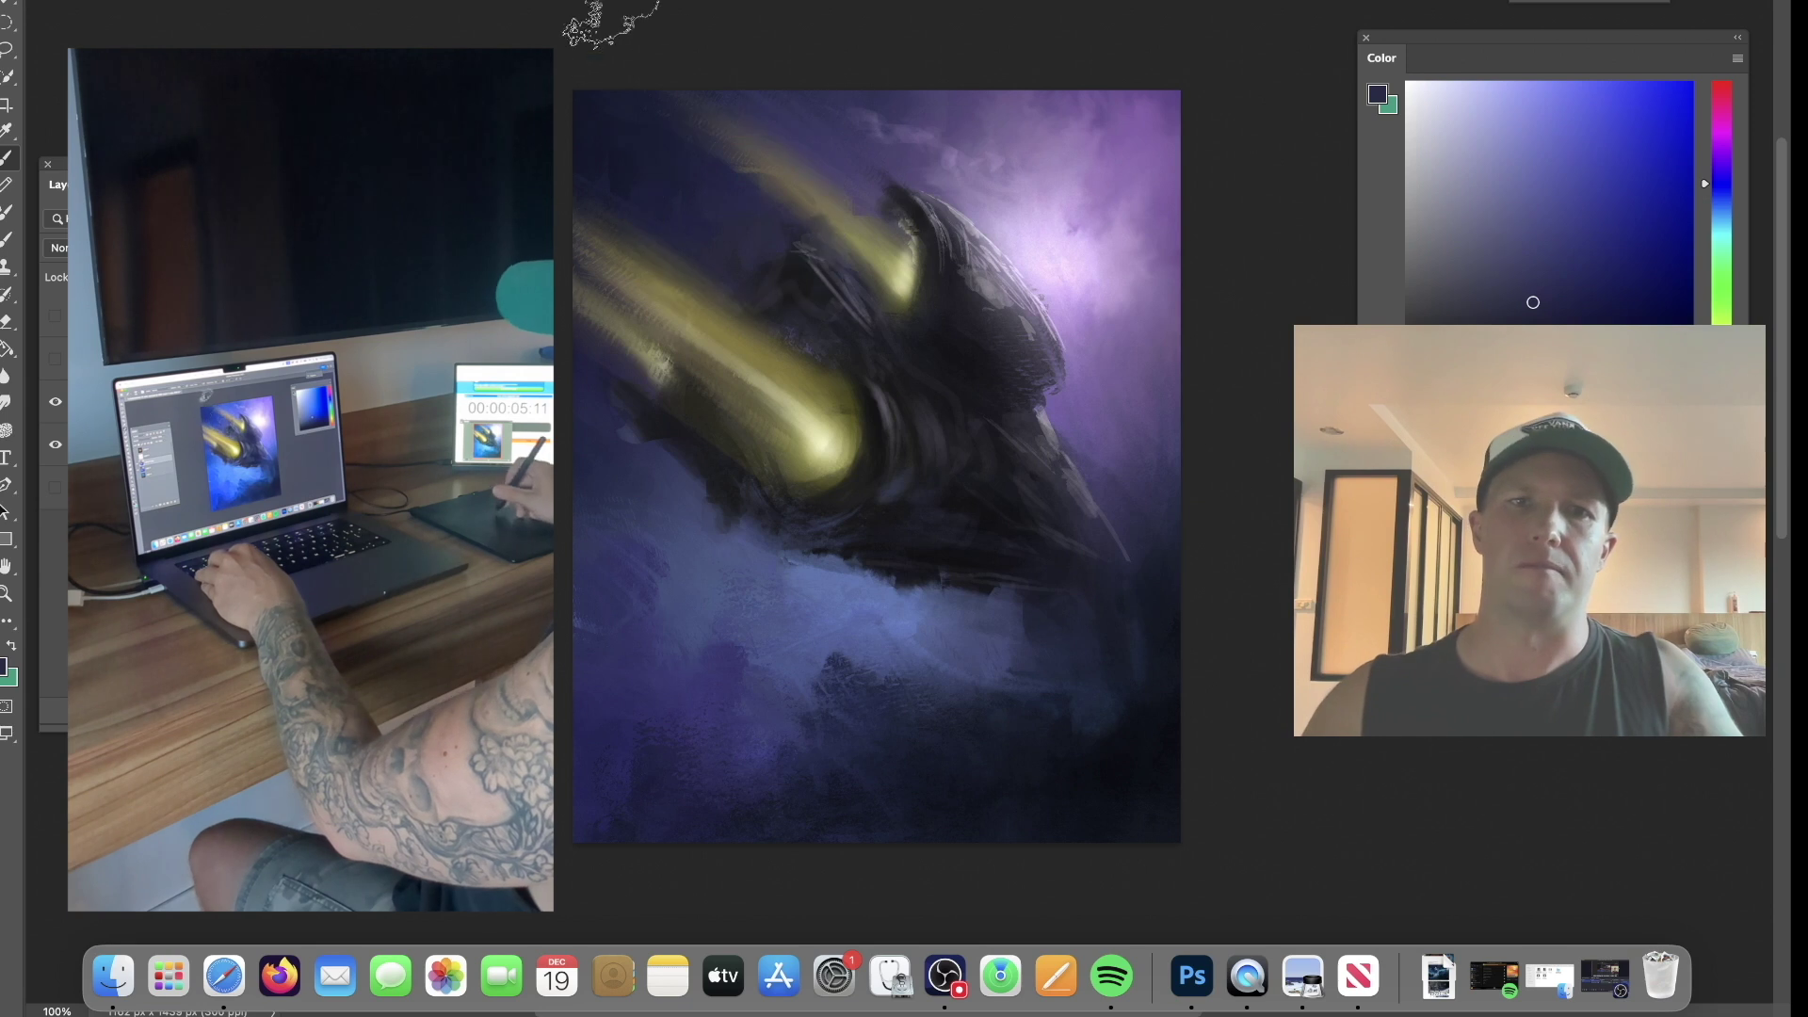
# Touch up the sky around the crest with sampled lilacs and purples, and the light trails and rear edge with sampled yellows and greys.
pyautogui.keyDown('alt'); pyautogui.click(1037, 227); pyautogui.keyUp('alt')
pyautogui.keyDown('alt'); pyautogui.click(1074, 213); pyautogui.keyUp('alt')
pyautogui.keyDown('alt'); pyautogui.click(1137, 143); pyautogui.keyUp('alt')
pyautogui.keyDown('alt'); pyautogui.click(1146, 113); pyautogui.keyUp('alt')
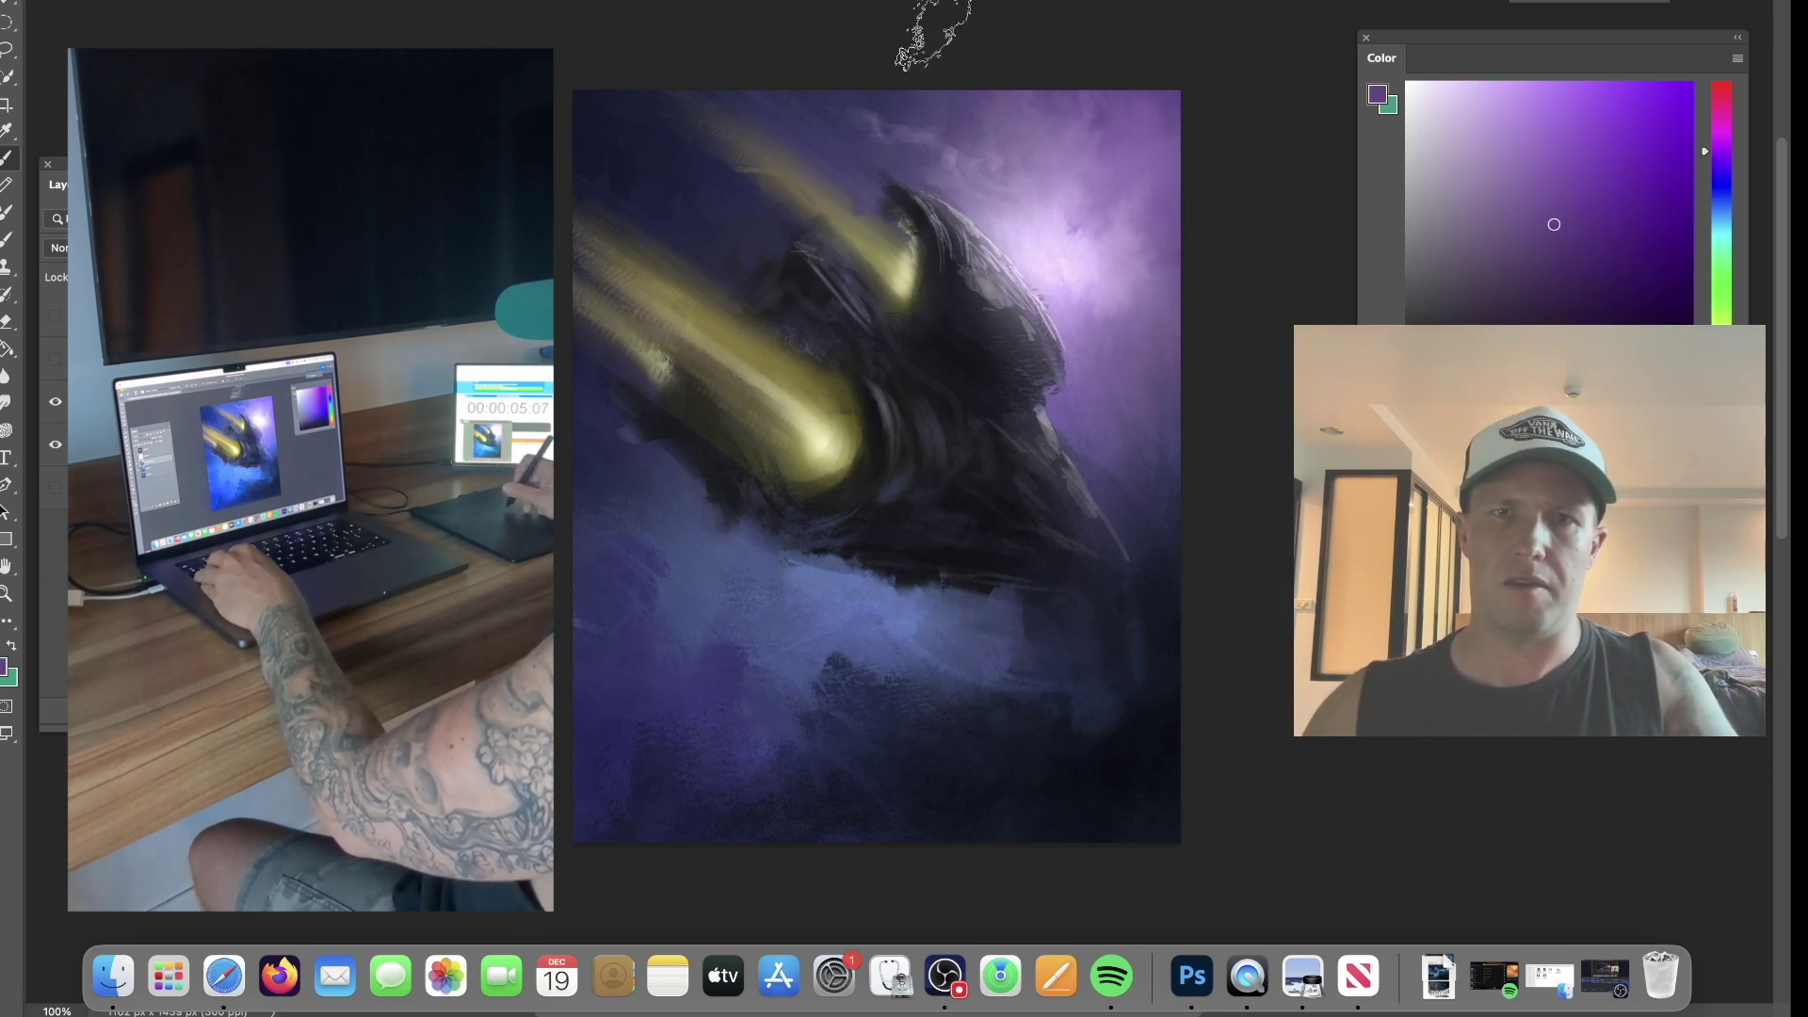
pyautogui.keyDown('alt'); pyautogui.click(836, 108); pyautogui.keyUp('alt')
pyautogui.keyDown('alt'); pyautogui.click(877, 244); pyautogui.keyUp('alt')
pyautogui.keyDown('alt'); pyautogui.click(802, 414); pyautogui.keyUp('alt')
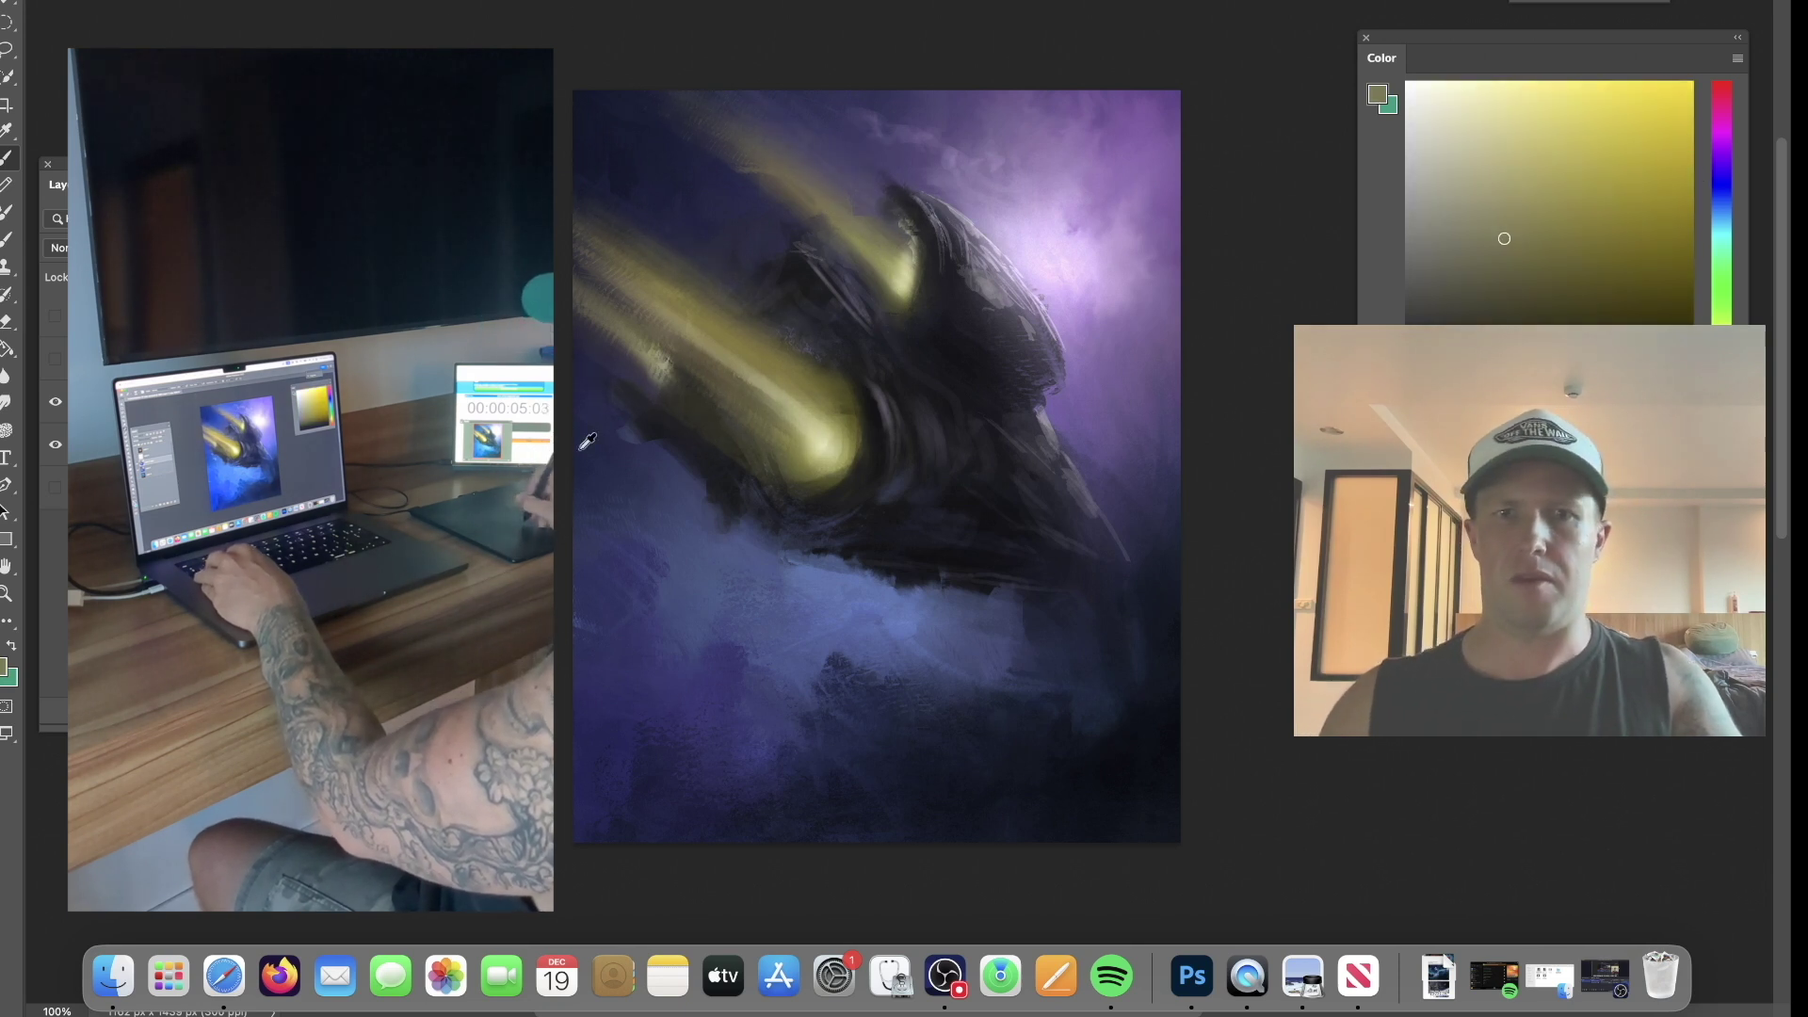
pyautogui.keyDown('alt'); pyautogui.click(688, 460); pyautogui.keyUp('alt')
# Warp the painting layer to stretch its rear lower corner and bulge its snout-side and upper edges outward, then flip the canvas horizontally.
pyautogui.press('cmd+t')
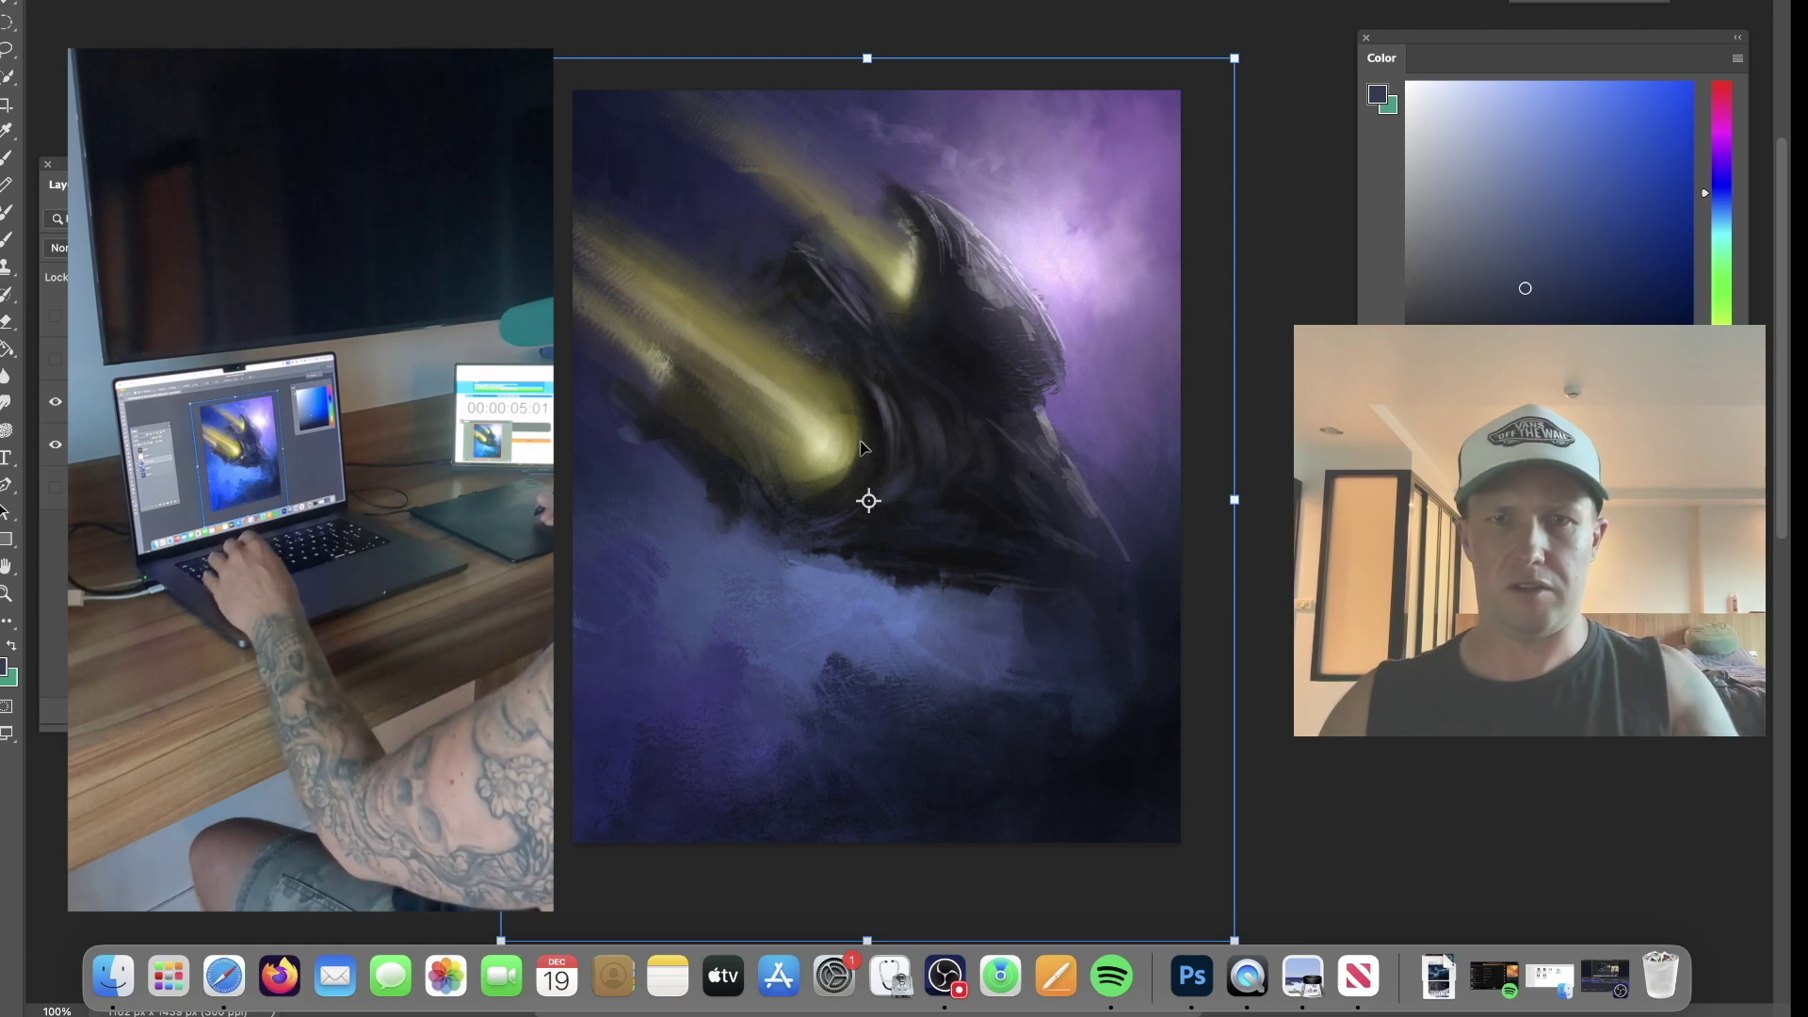
pyautogui.rightClick(904, 475)
pyautogui.click(951, 578)
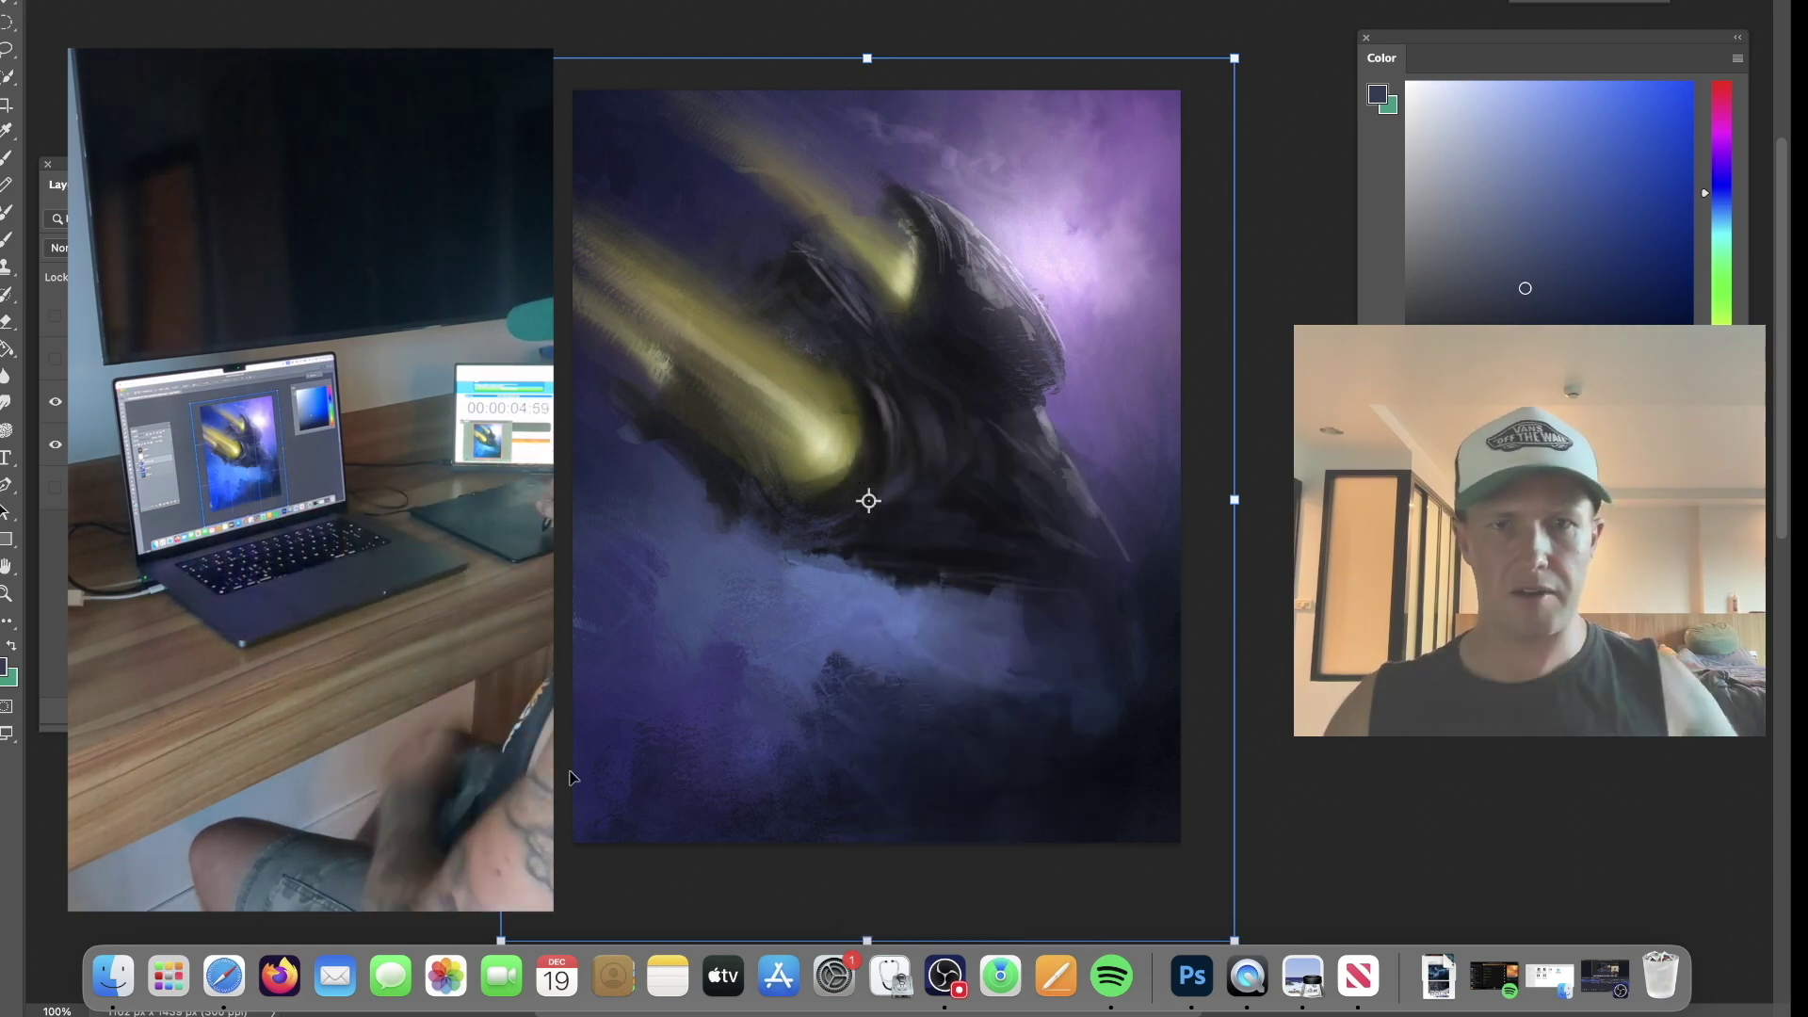
pyautogui.moveTo(486, 951); pyautogui.dragTo(422, 980)
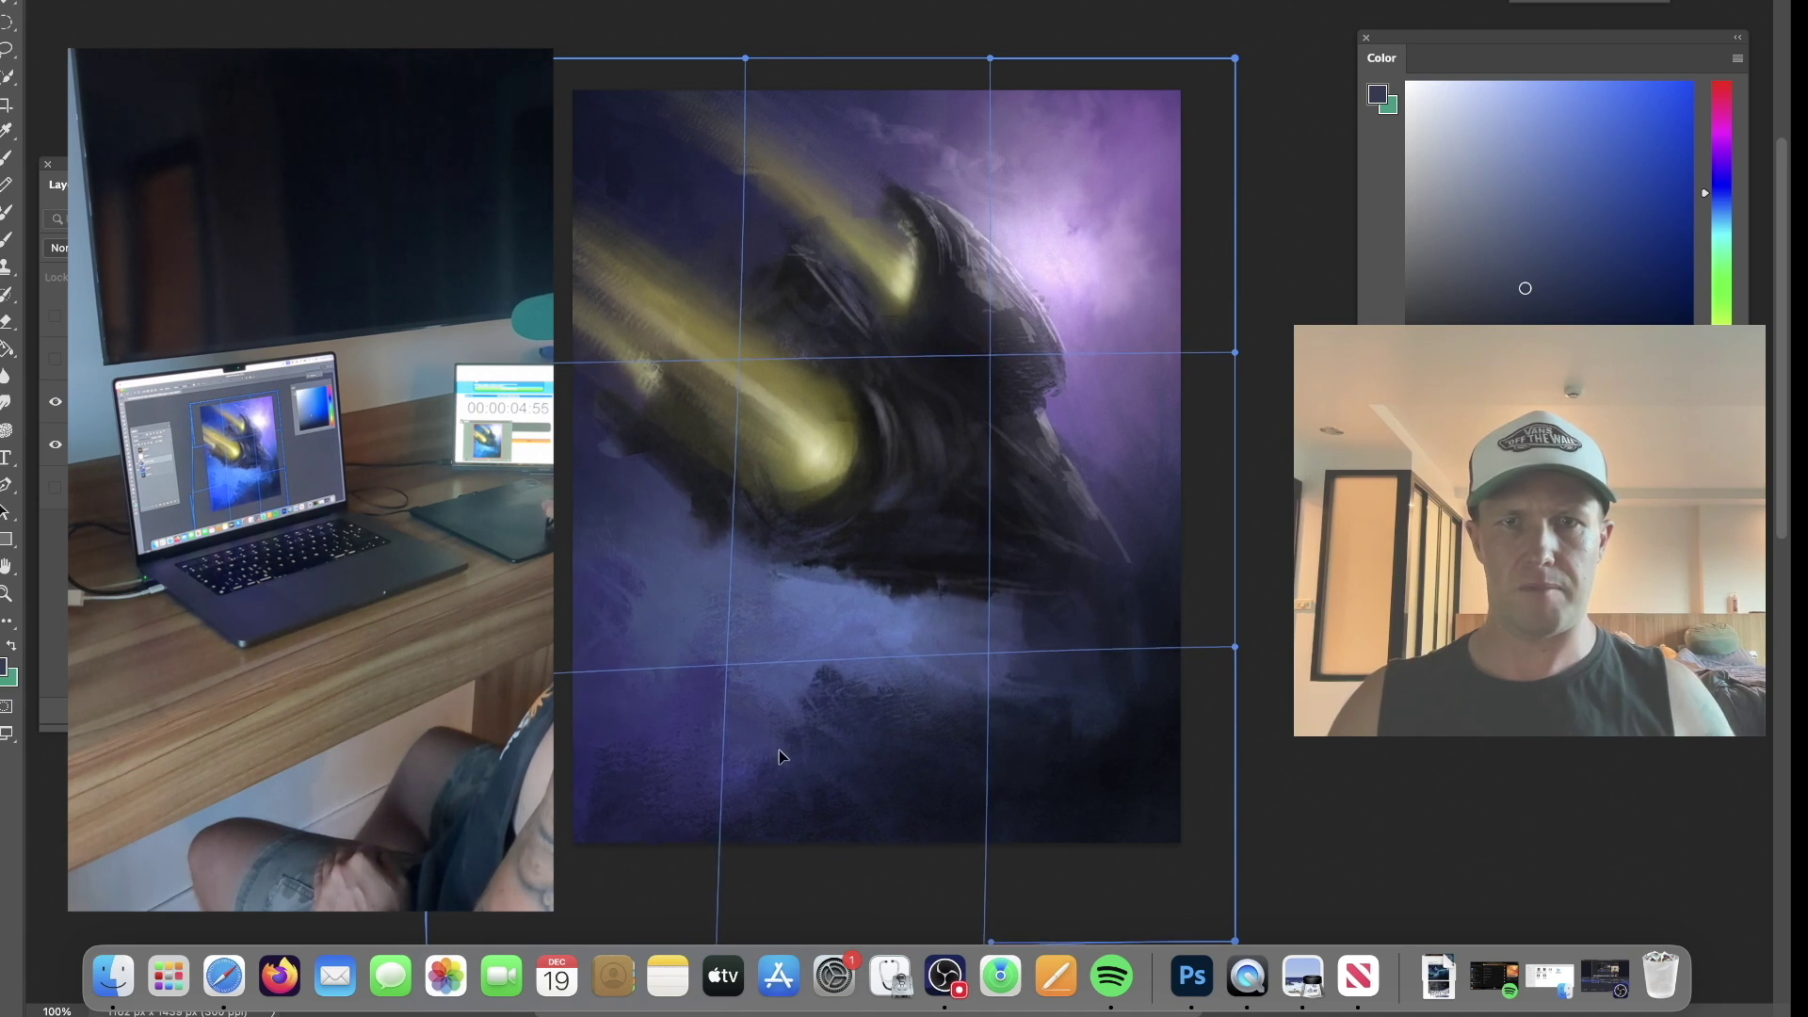
pyautogui.moveTo(1235, 647); pyautogui.dragTo(1246, 710)
pyautogui.moveTo(930, 149); pyautogui.dragTo(932, 137)
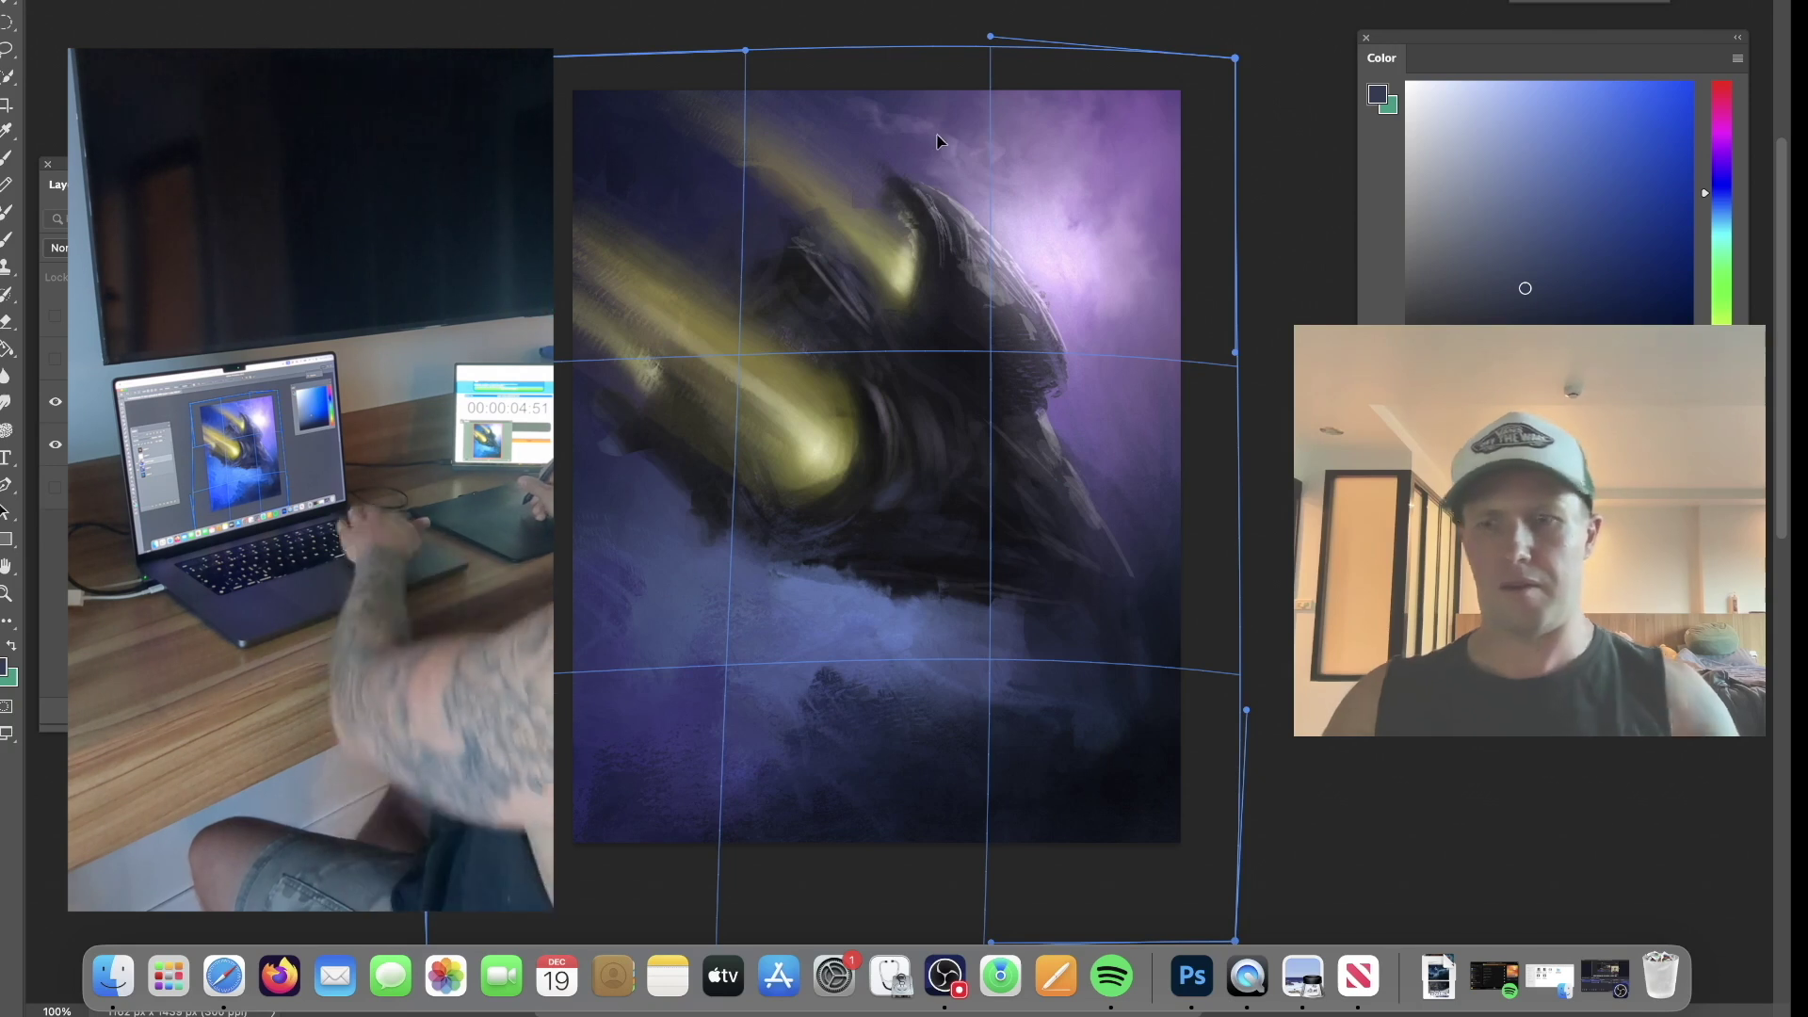
pyautogui.press('Return')
pyautogui.press('super+f')
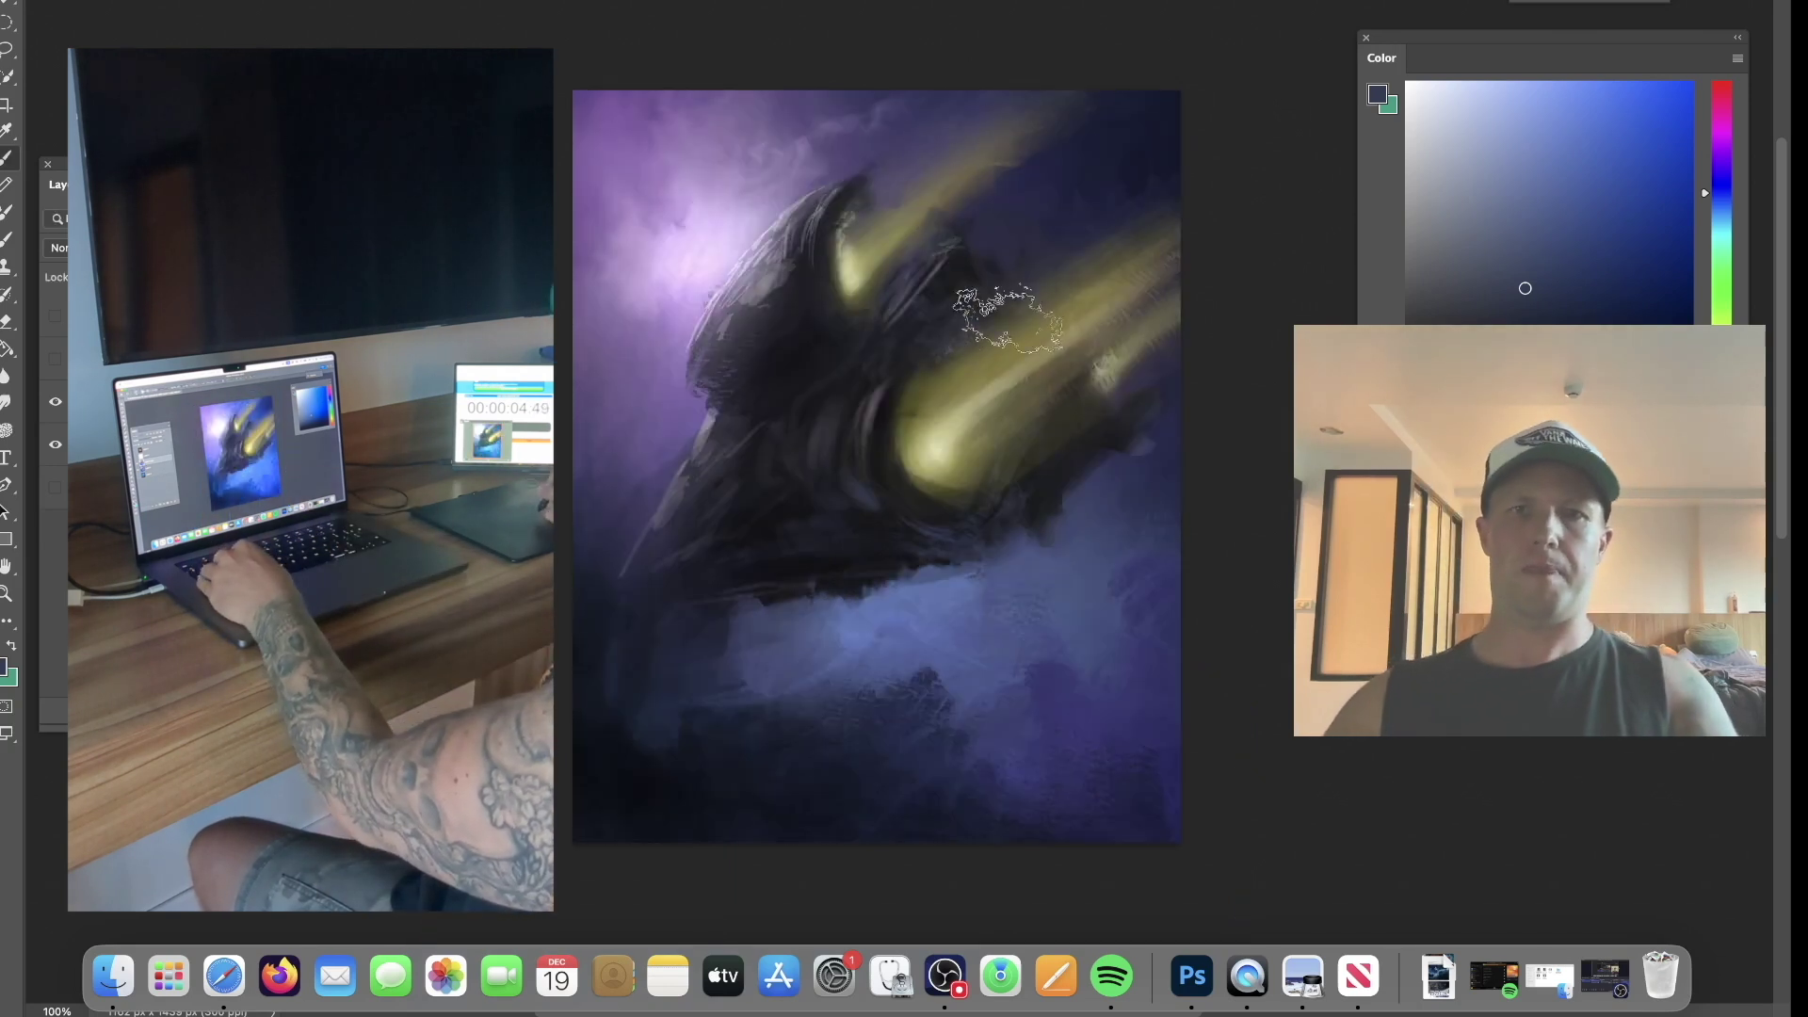
# Soften the snout edge and the dark cheek and crest areas with sampled dark blues, purples and blacks.
pyautogui.keyDown('alt'); pyautogui.click(692, 796); pyautogui.keyUp('alt')
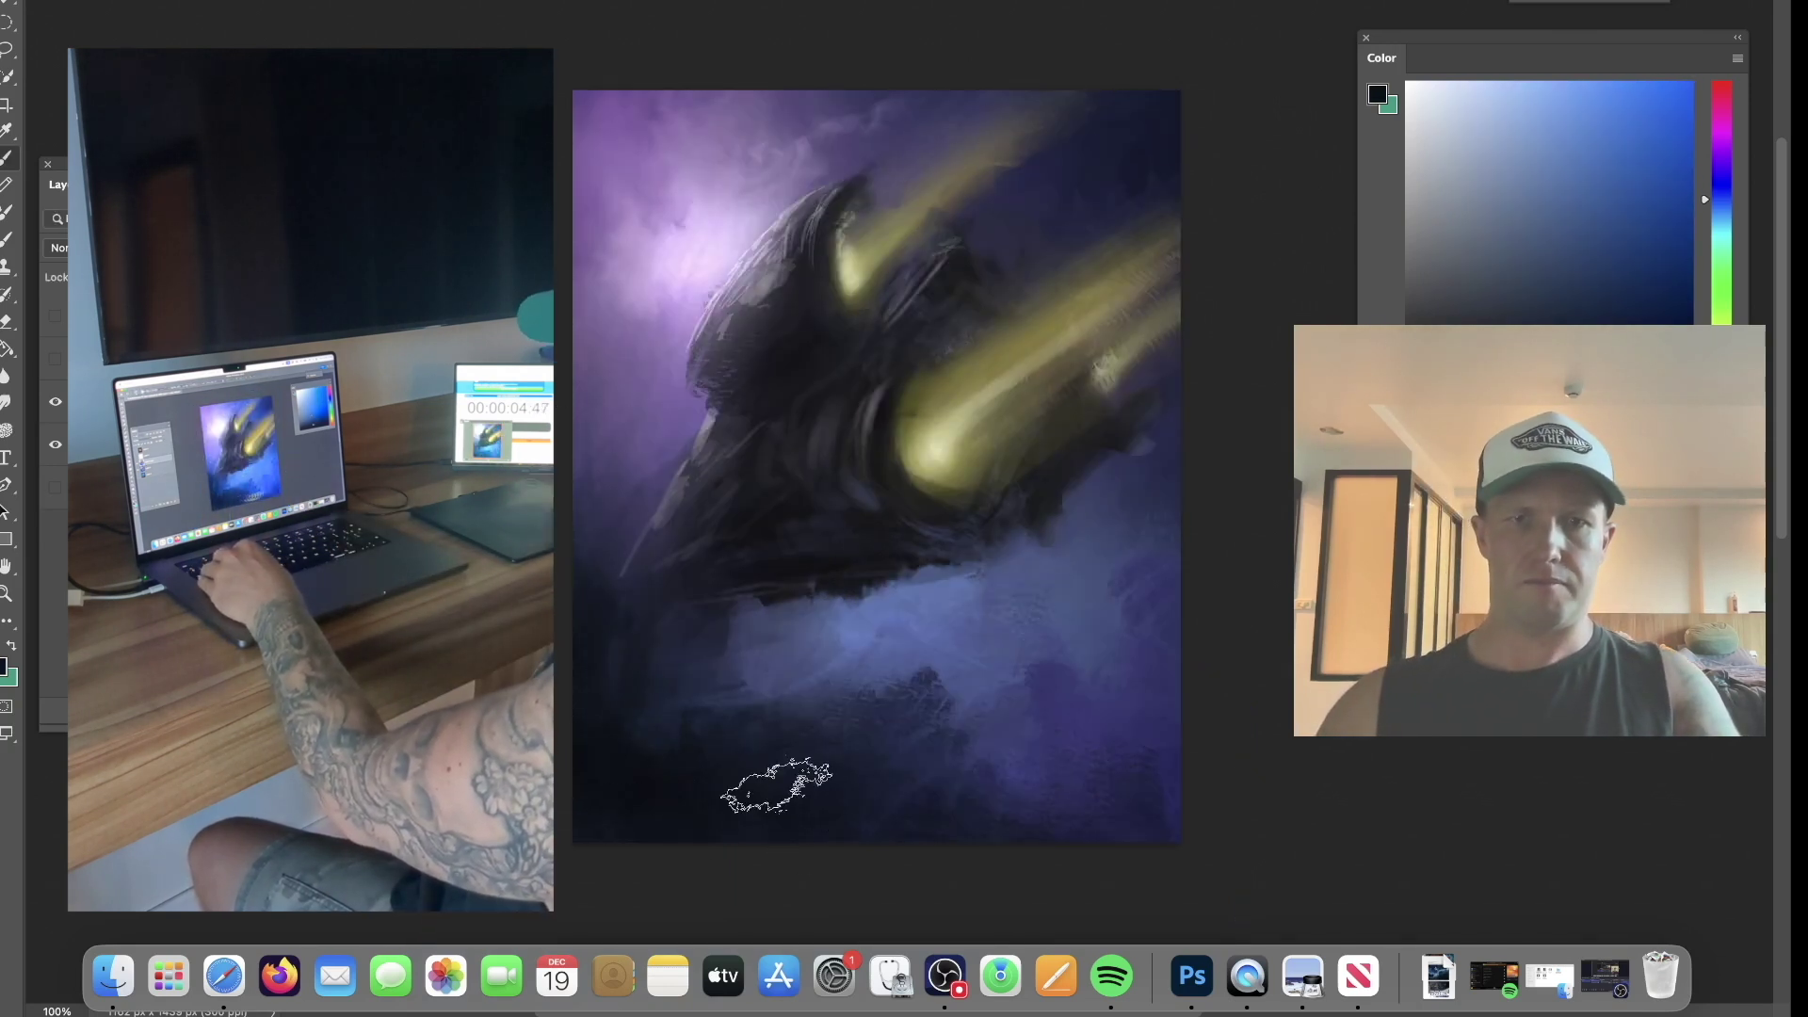
pyautogui.keyDown('alt'); pyautogui.click(688, 440); pyautogui.keyUp('alt')
pyautogui.keyDown('alt'); pyautogui.click(625, 415); pyautogui.keyUp('alt')
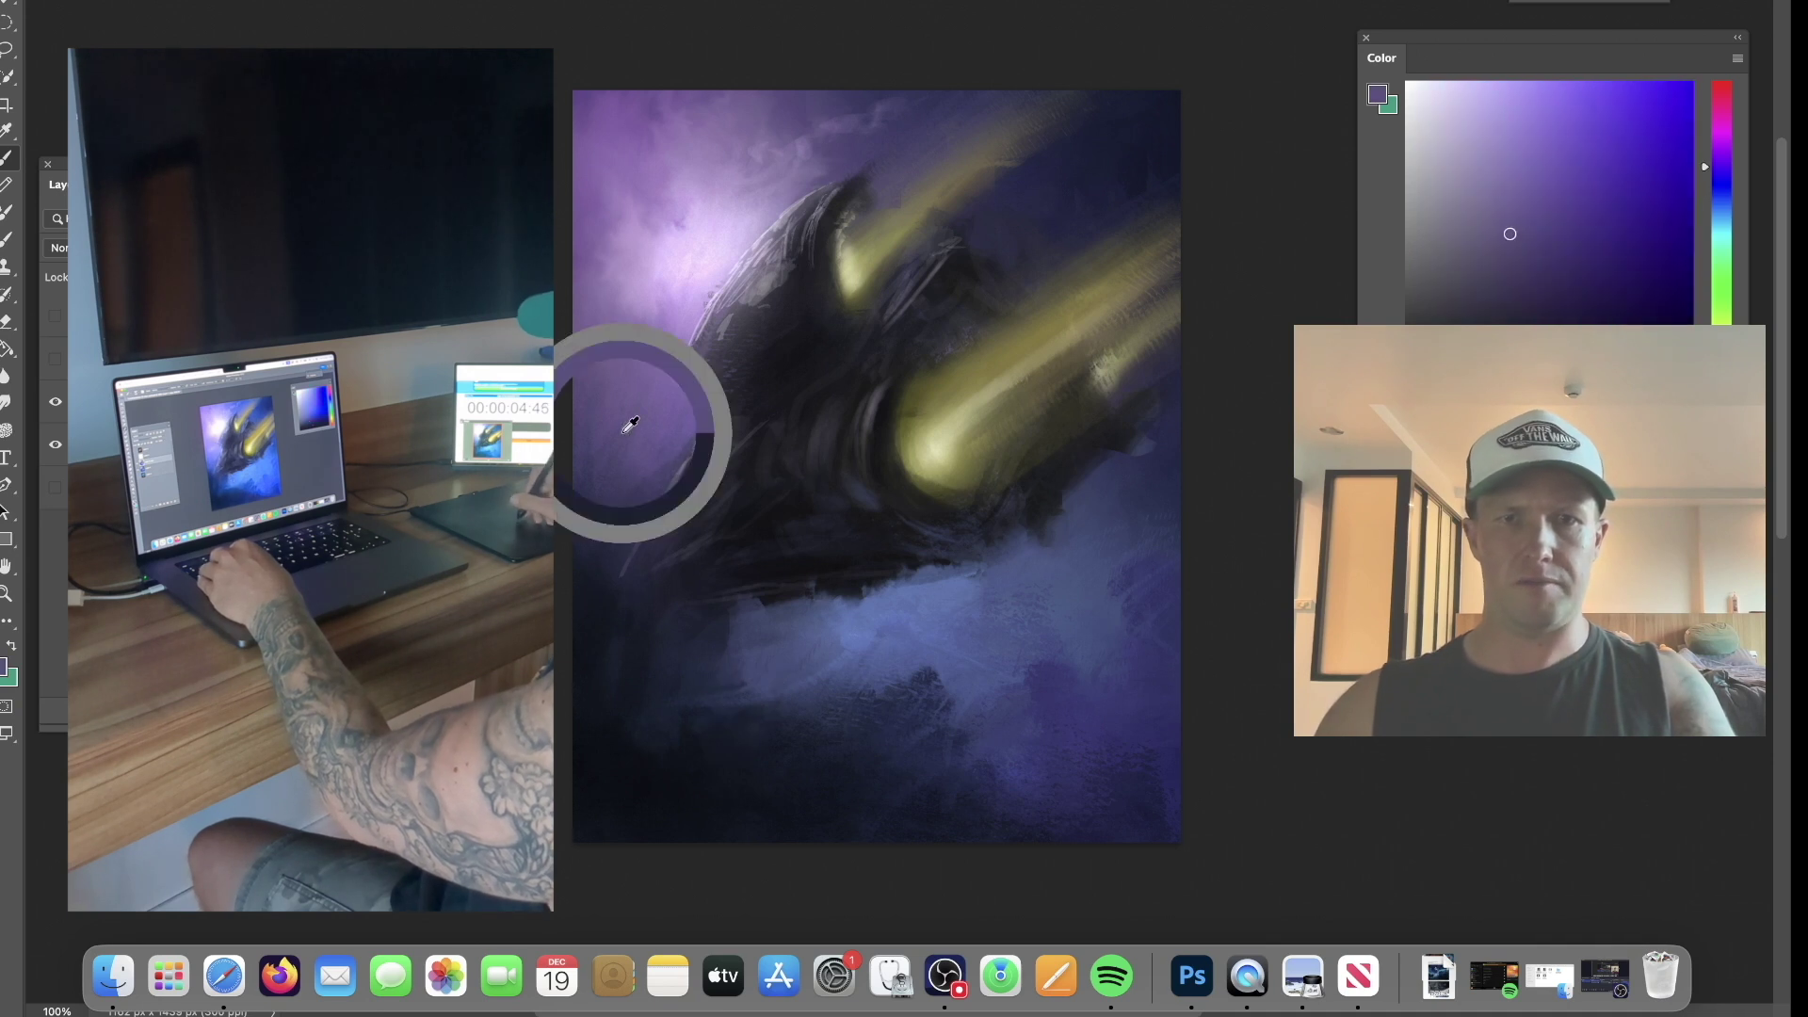
pyautogui.keyDown('alt'); pyautogui.click(777, 458); pyautogui.keyUp('alt')
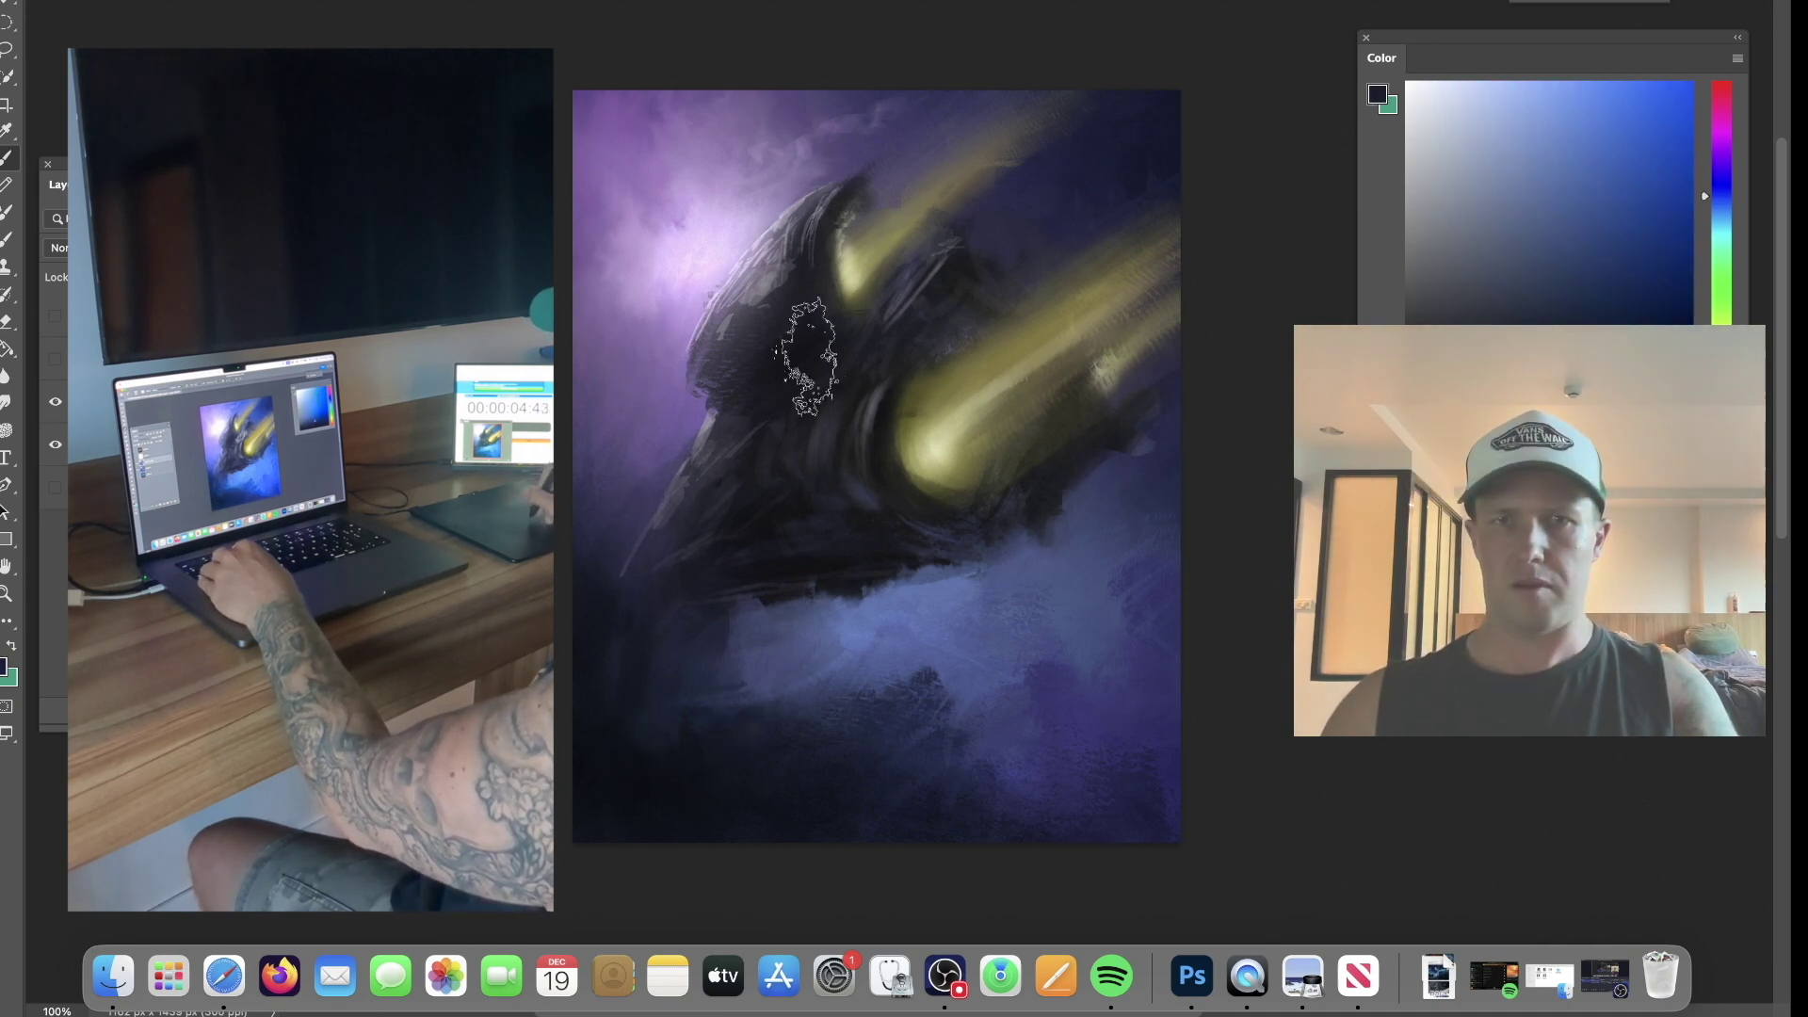
pyautogui.keyDown('alt'); pyautogui.click(778, 406); pyautogui.keyUp('alt')
pyautogui.keyDown('alt'); pyautogui.click(789, 320); pyautogui.keyUp('alt')
# Paint tiny glowing cyan, green and red lights on the snout, crest and eye rims with the Soft Round Pressure Opacity and Flow brush.
pyautogui.rightClick(841, 285)
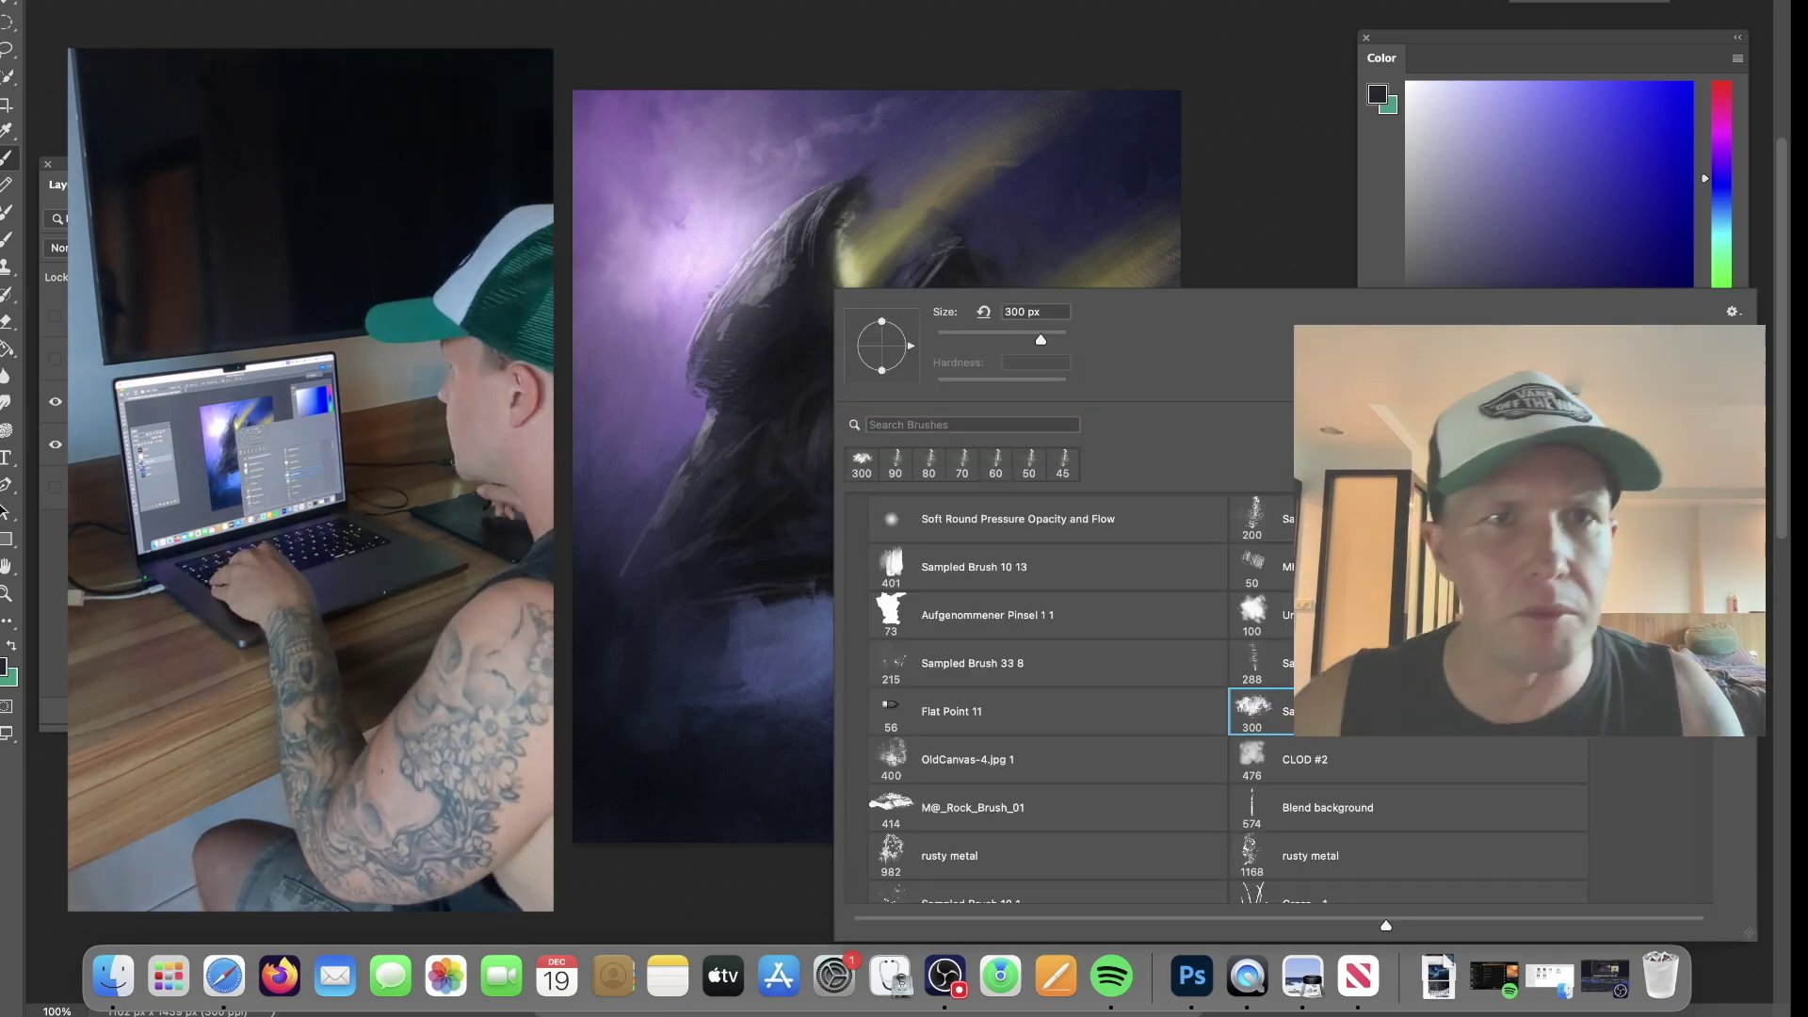
pyautogui.click(1022, 526)
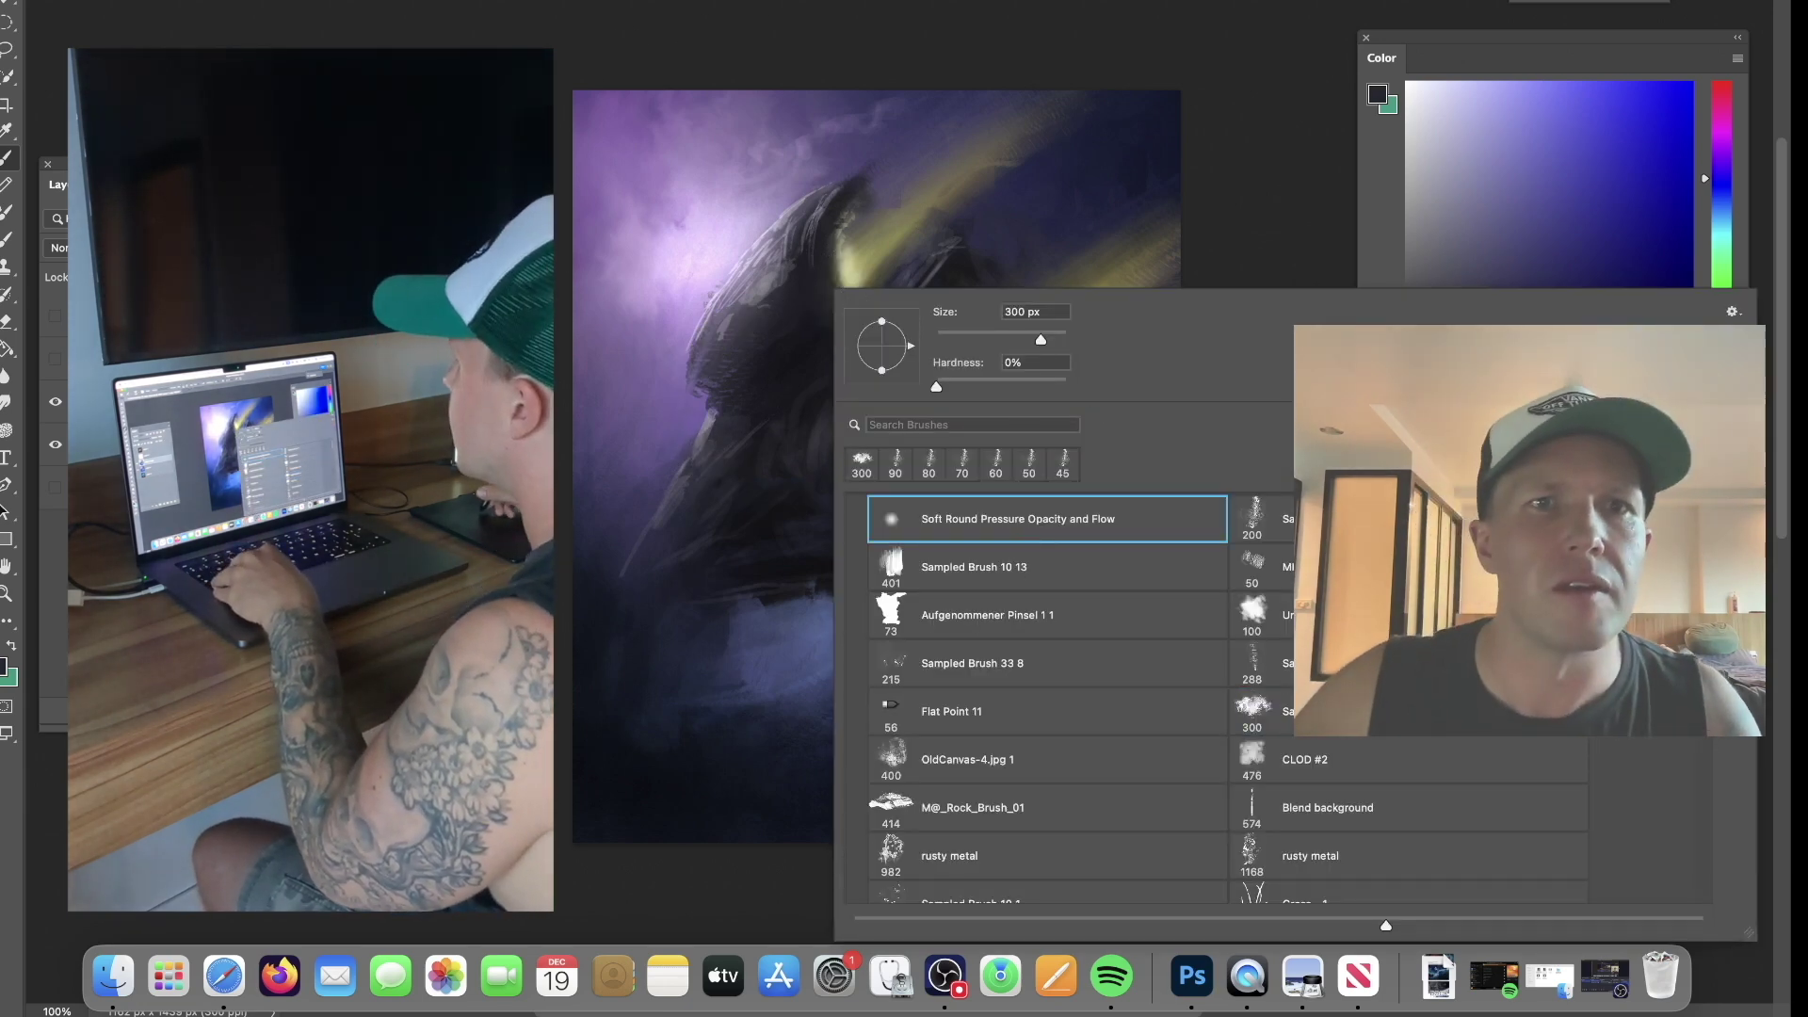
pyautogui.click(739, 3)
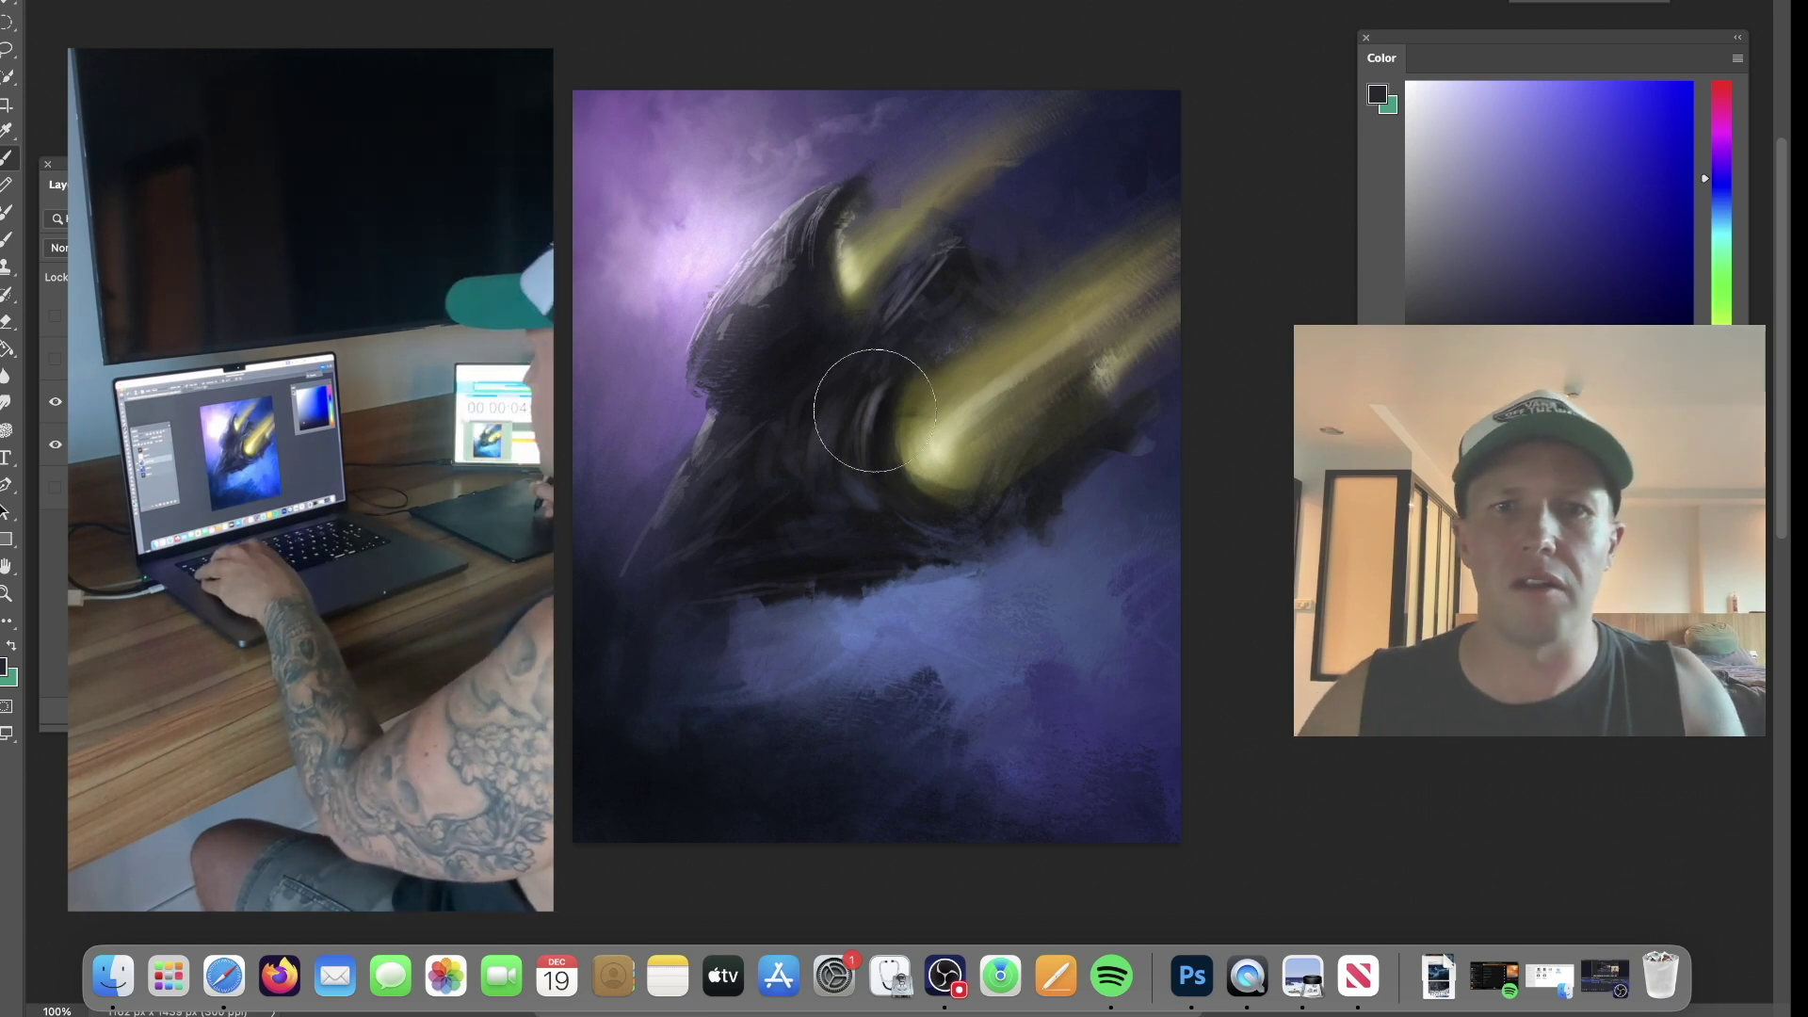
pyautogui.keyDown('alt'); pyautogui.click(943, 592); pyautogui.keyUp('alt')
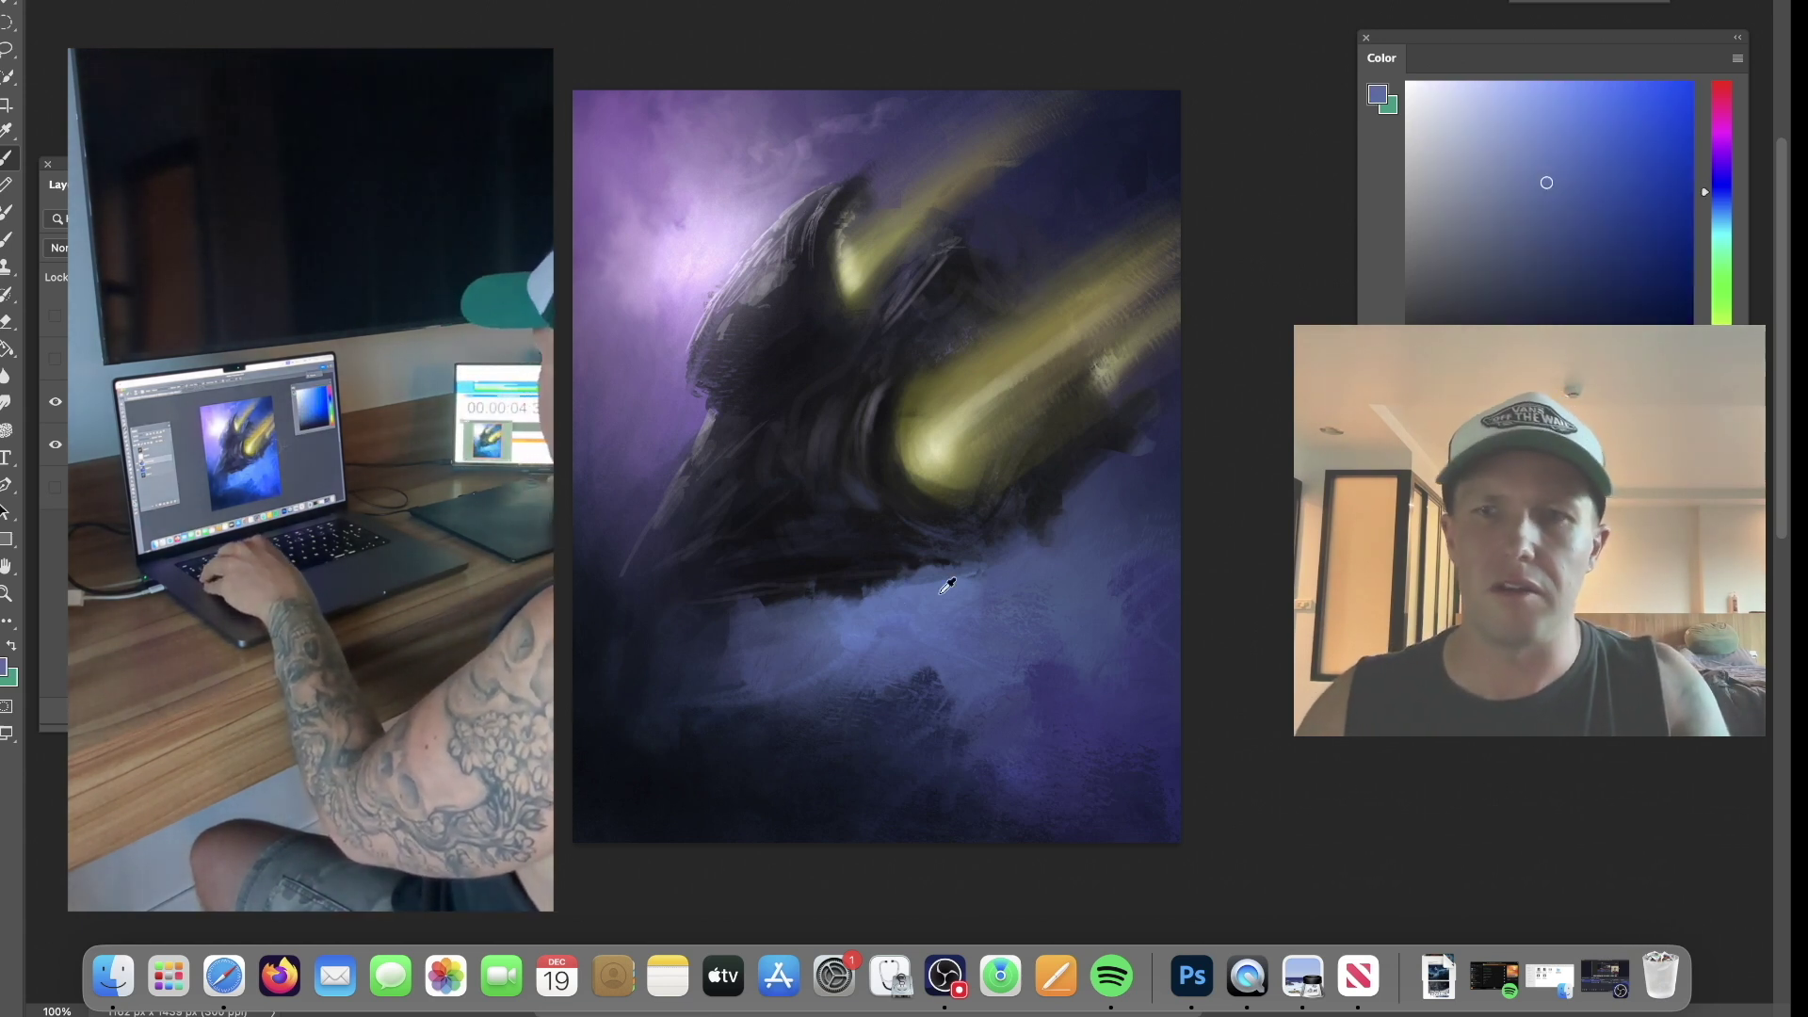
pyautogui.moveTo(1590, 174); pyautogui.dragTo(1634, 123)
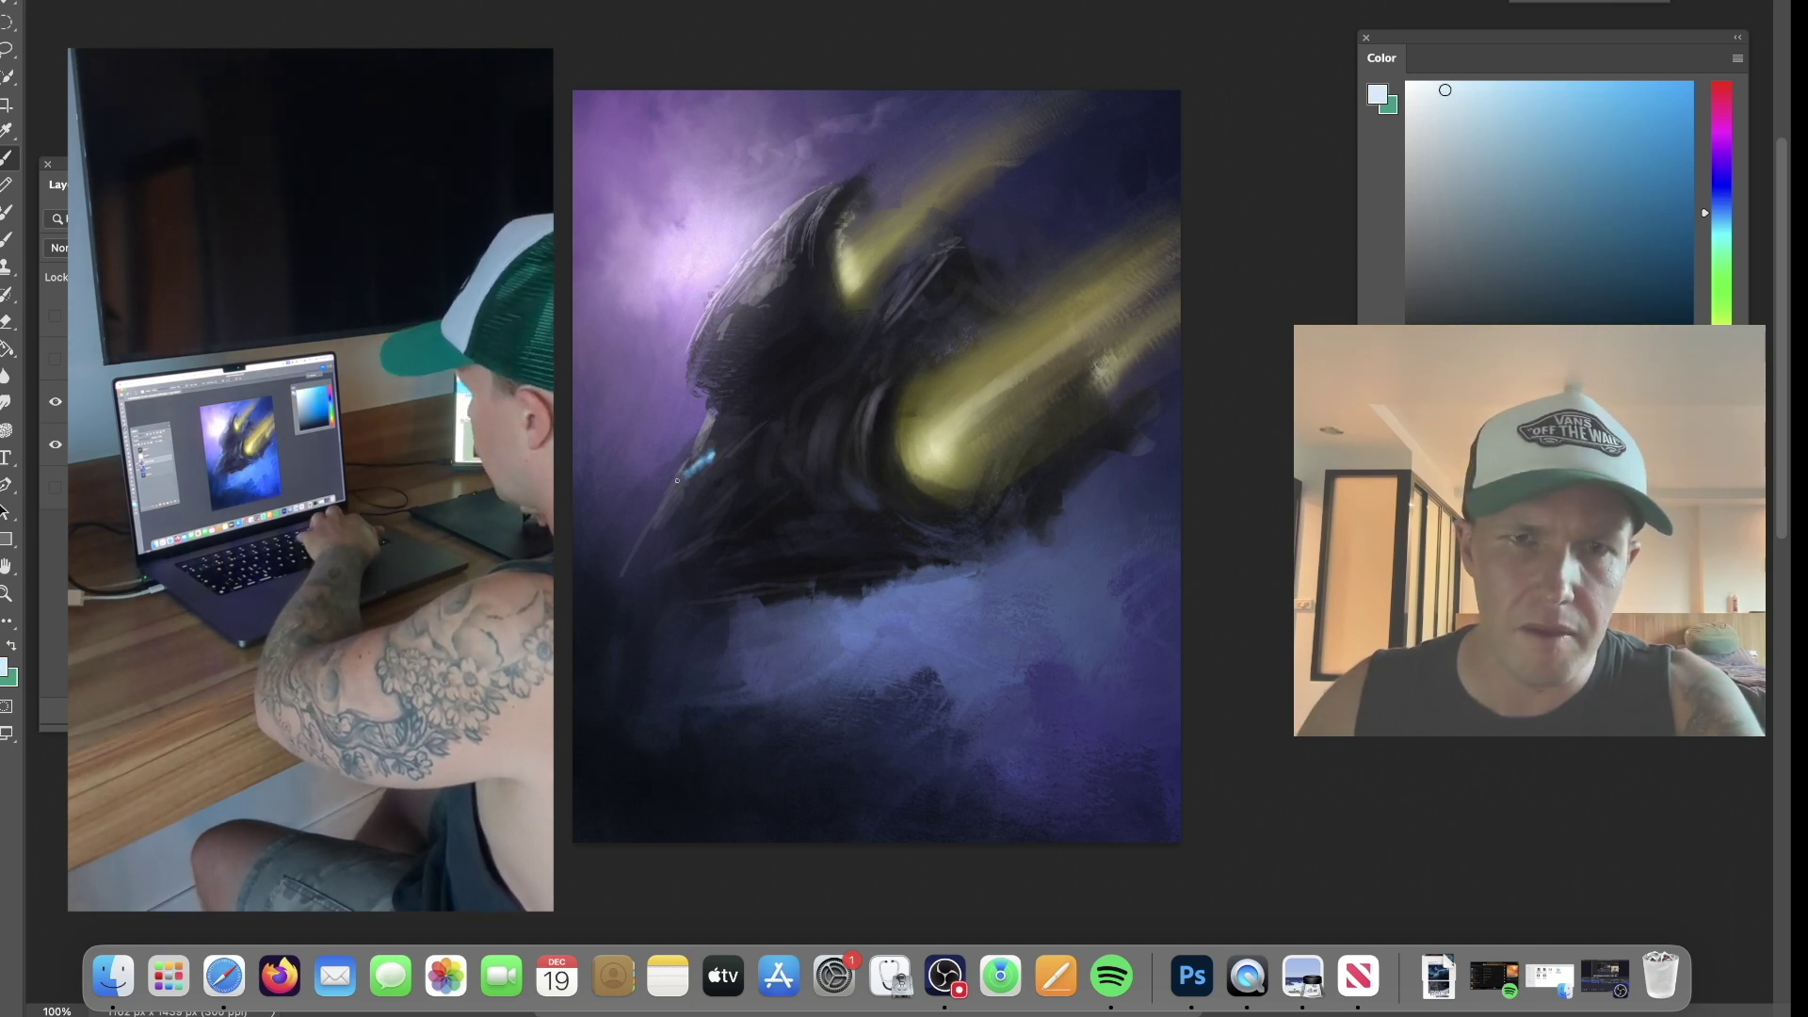
pyautogui.moveTo(1712, 242); pyautogui.dragTo(1712, 255)
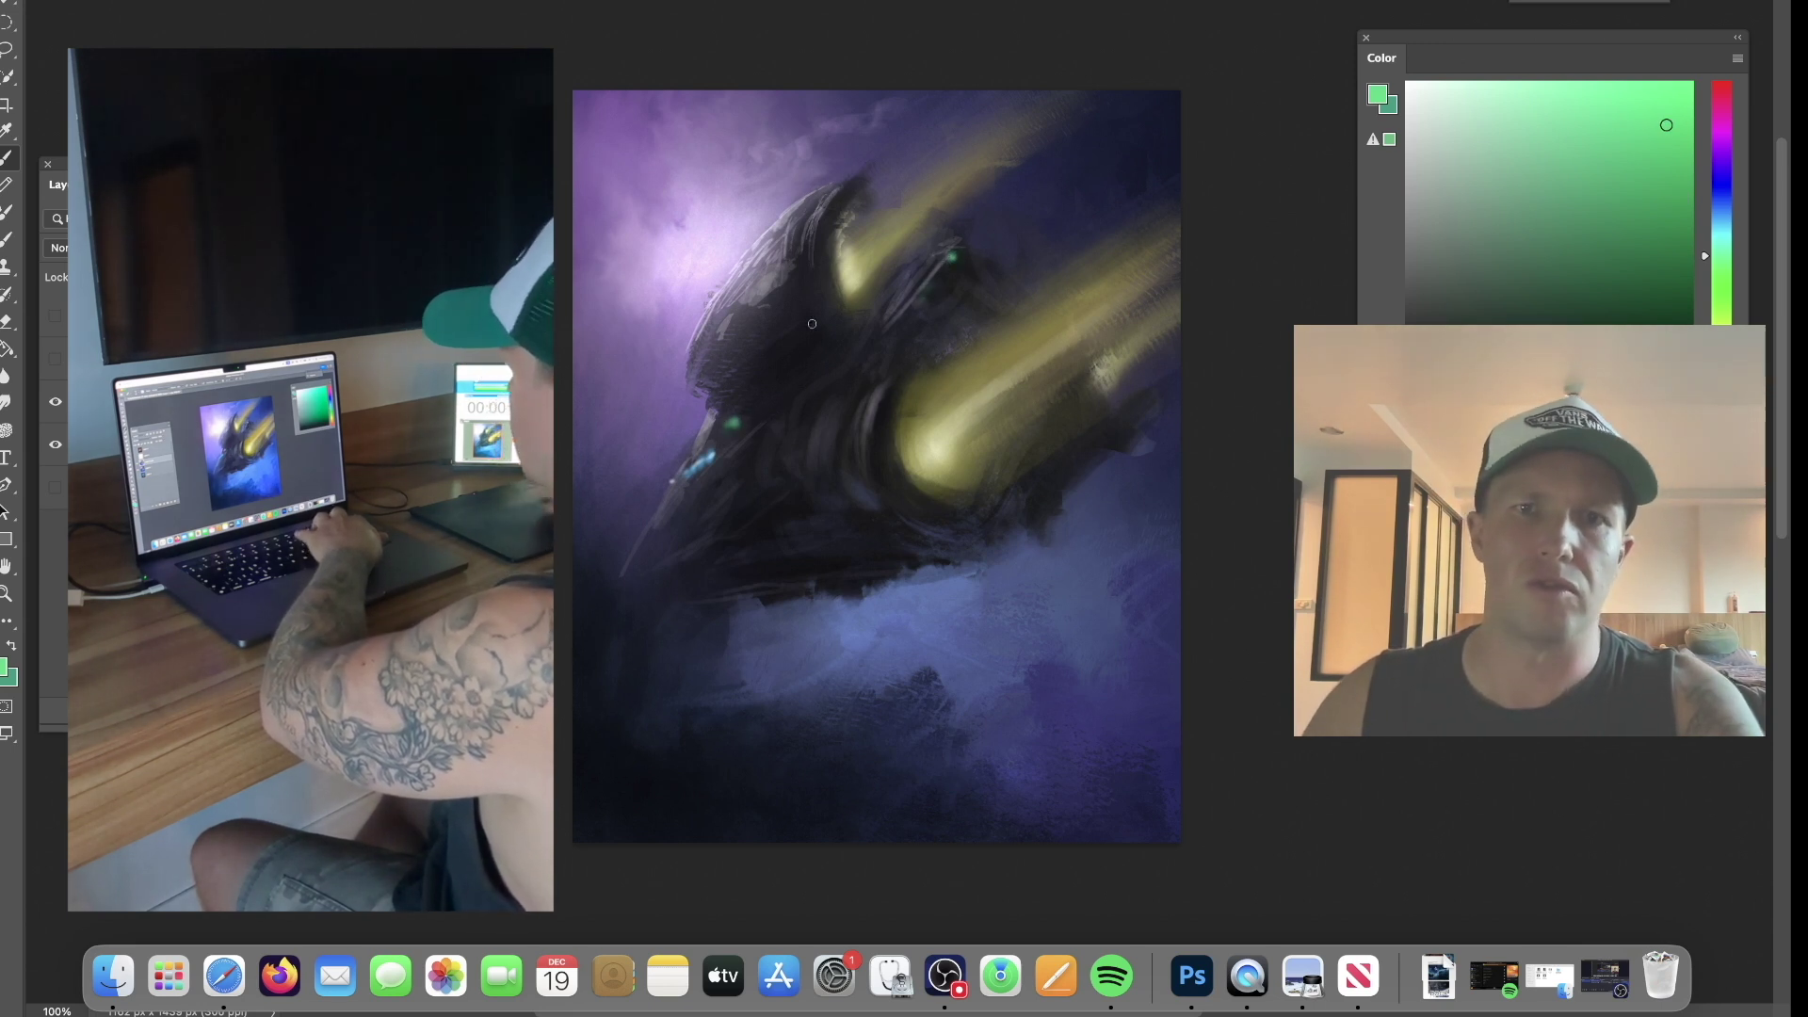
pyautogui.click(1721, 382)
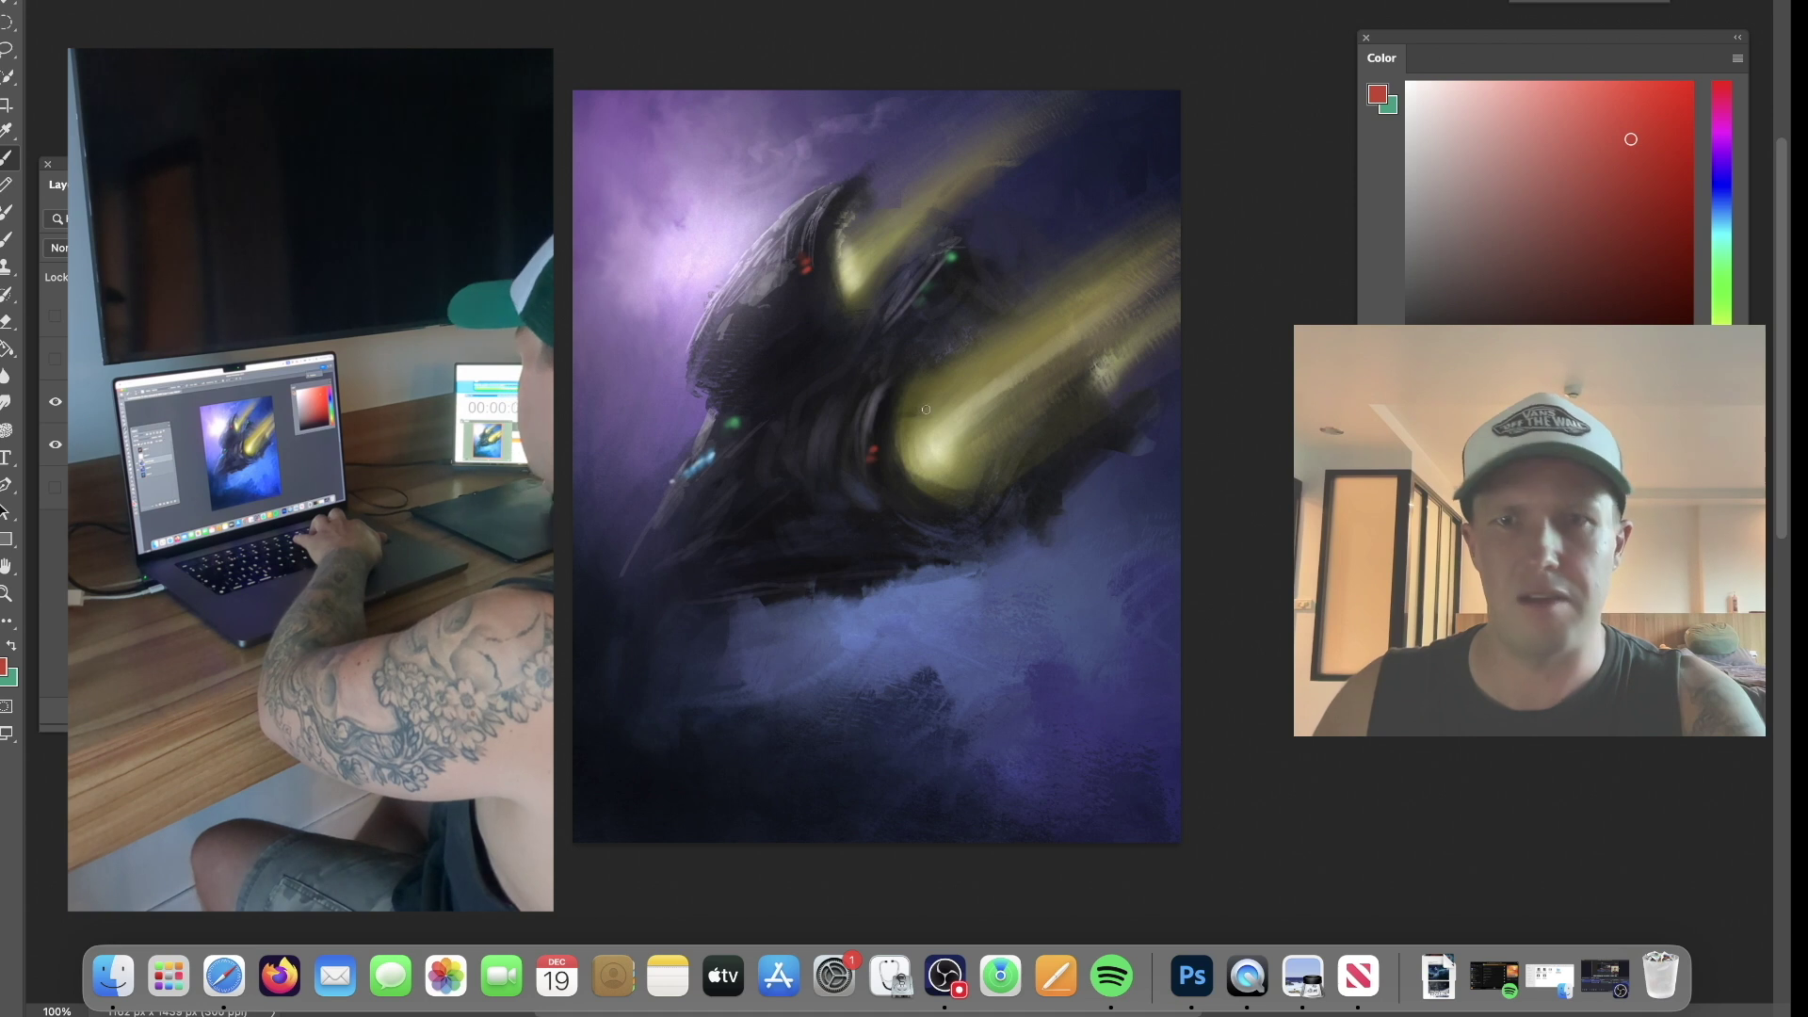
# Refine the dark shapes around the coloured lights with a small Aufgenommener Pinsel 1 1 brush and sampled blacks.
pyautogui.rightClick(788, 331)
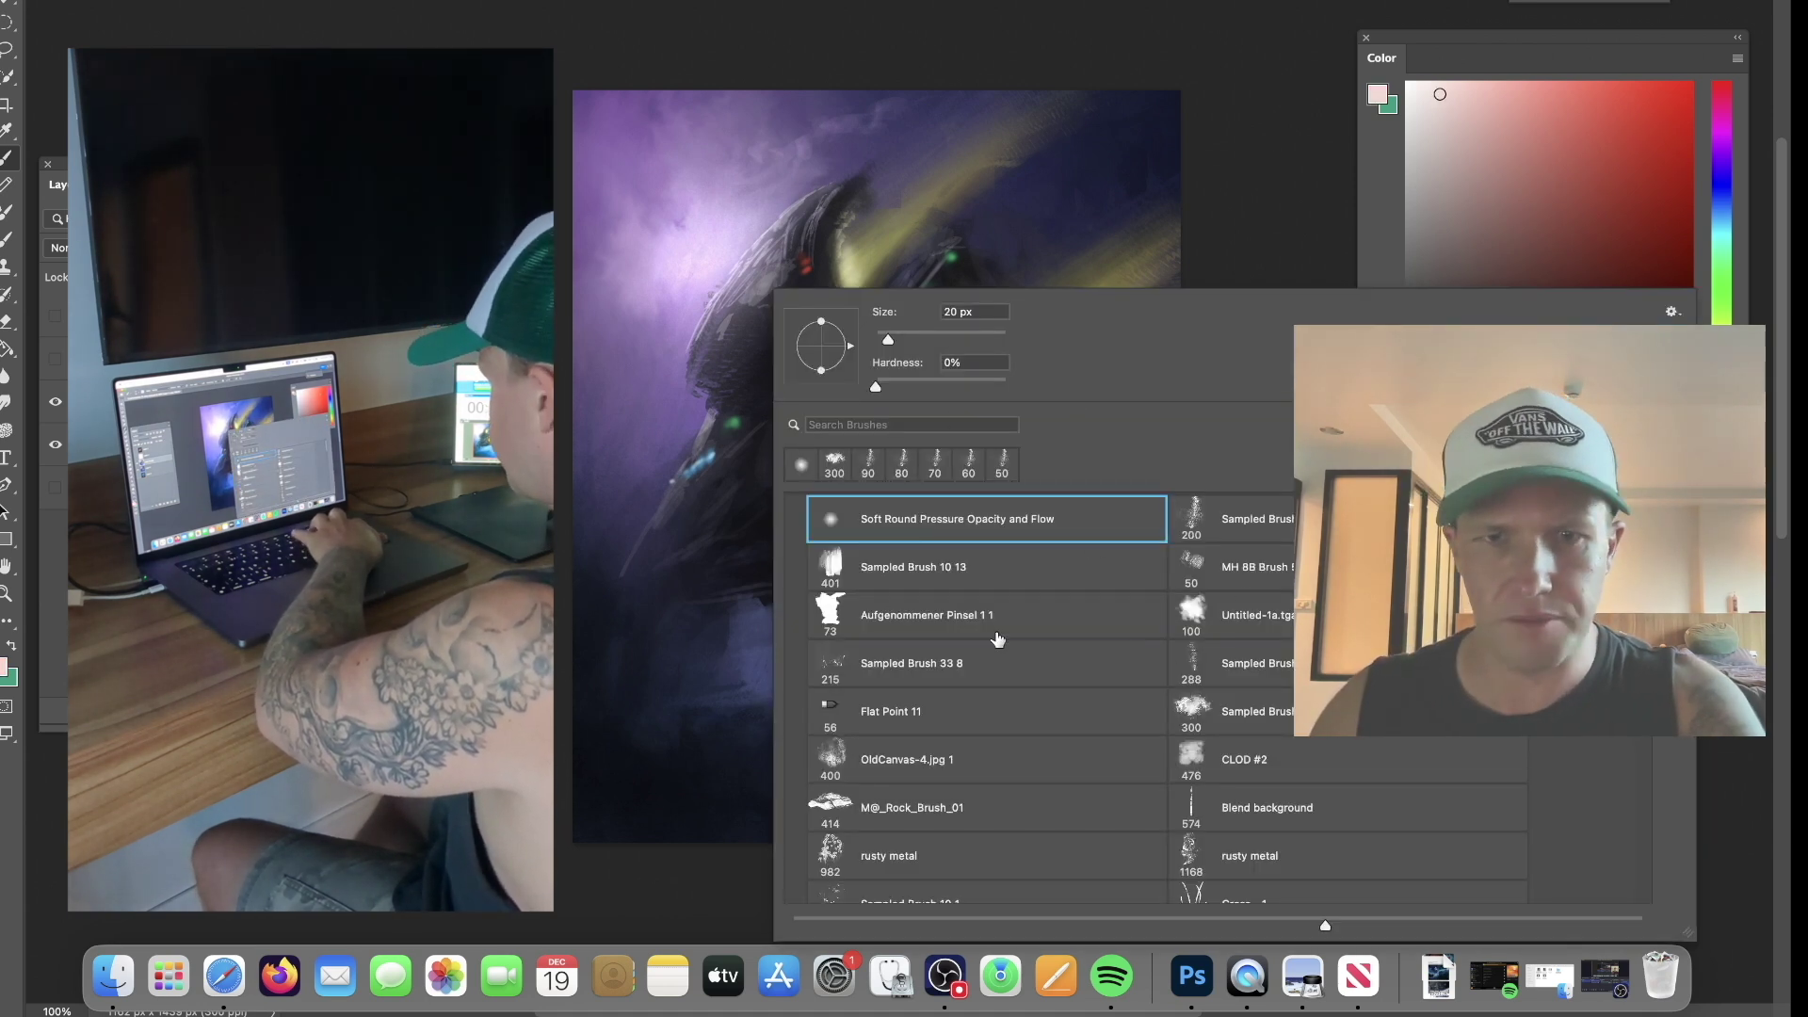
pyautogui.click(922, 612)
pyautogui.click(634, 518)
pyautogui.press('[')
pyautogui.press('[')
pyautogui.press('[')
pyautogui.press('[')
pyautogui.press('[')
pyautogui.press('[')
pyautogui.press('[')
pyautogui.press('[')
pyautogui.press('[')
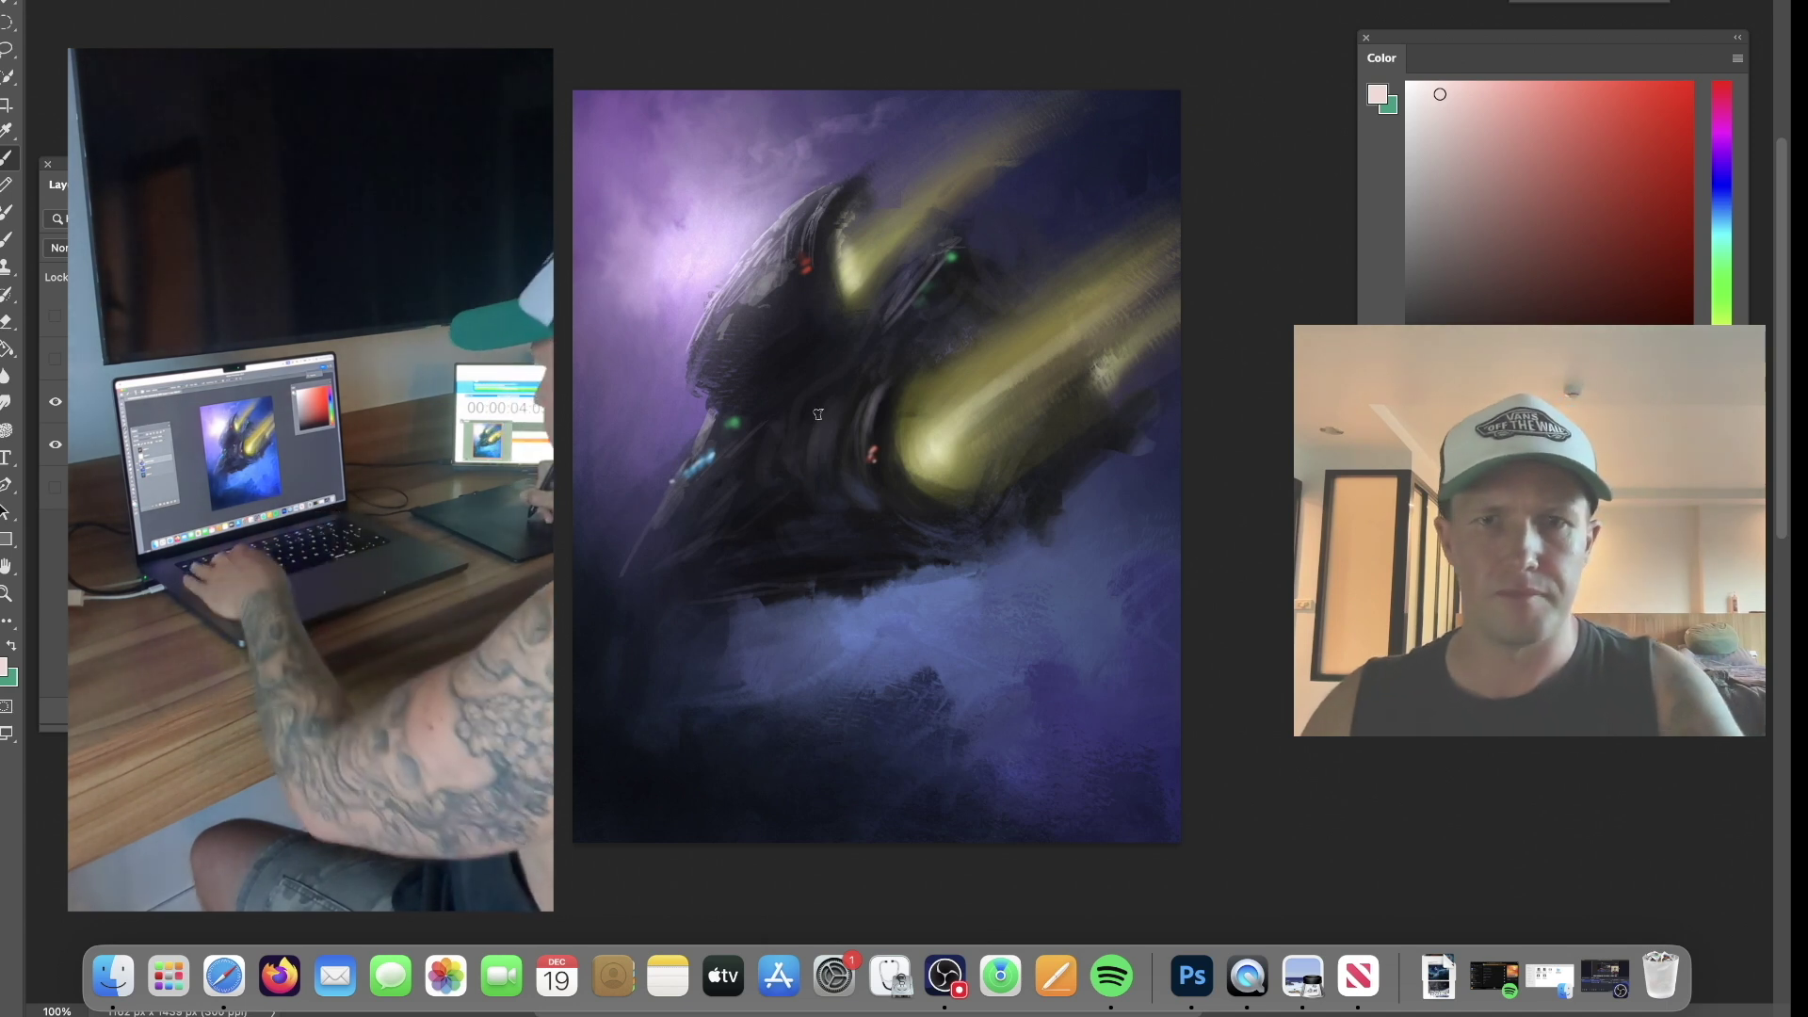
pyautogui.keyDown('alt'); pyautogui.click(812, 407); pyautogui.keyUp('alt')
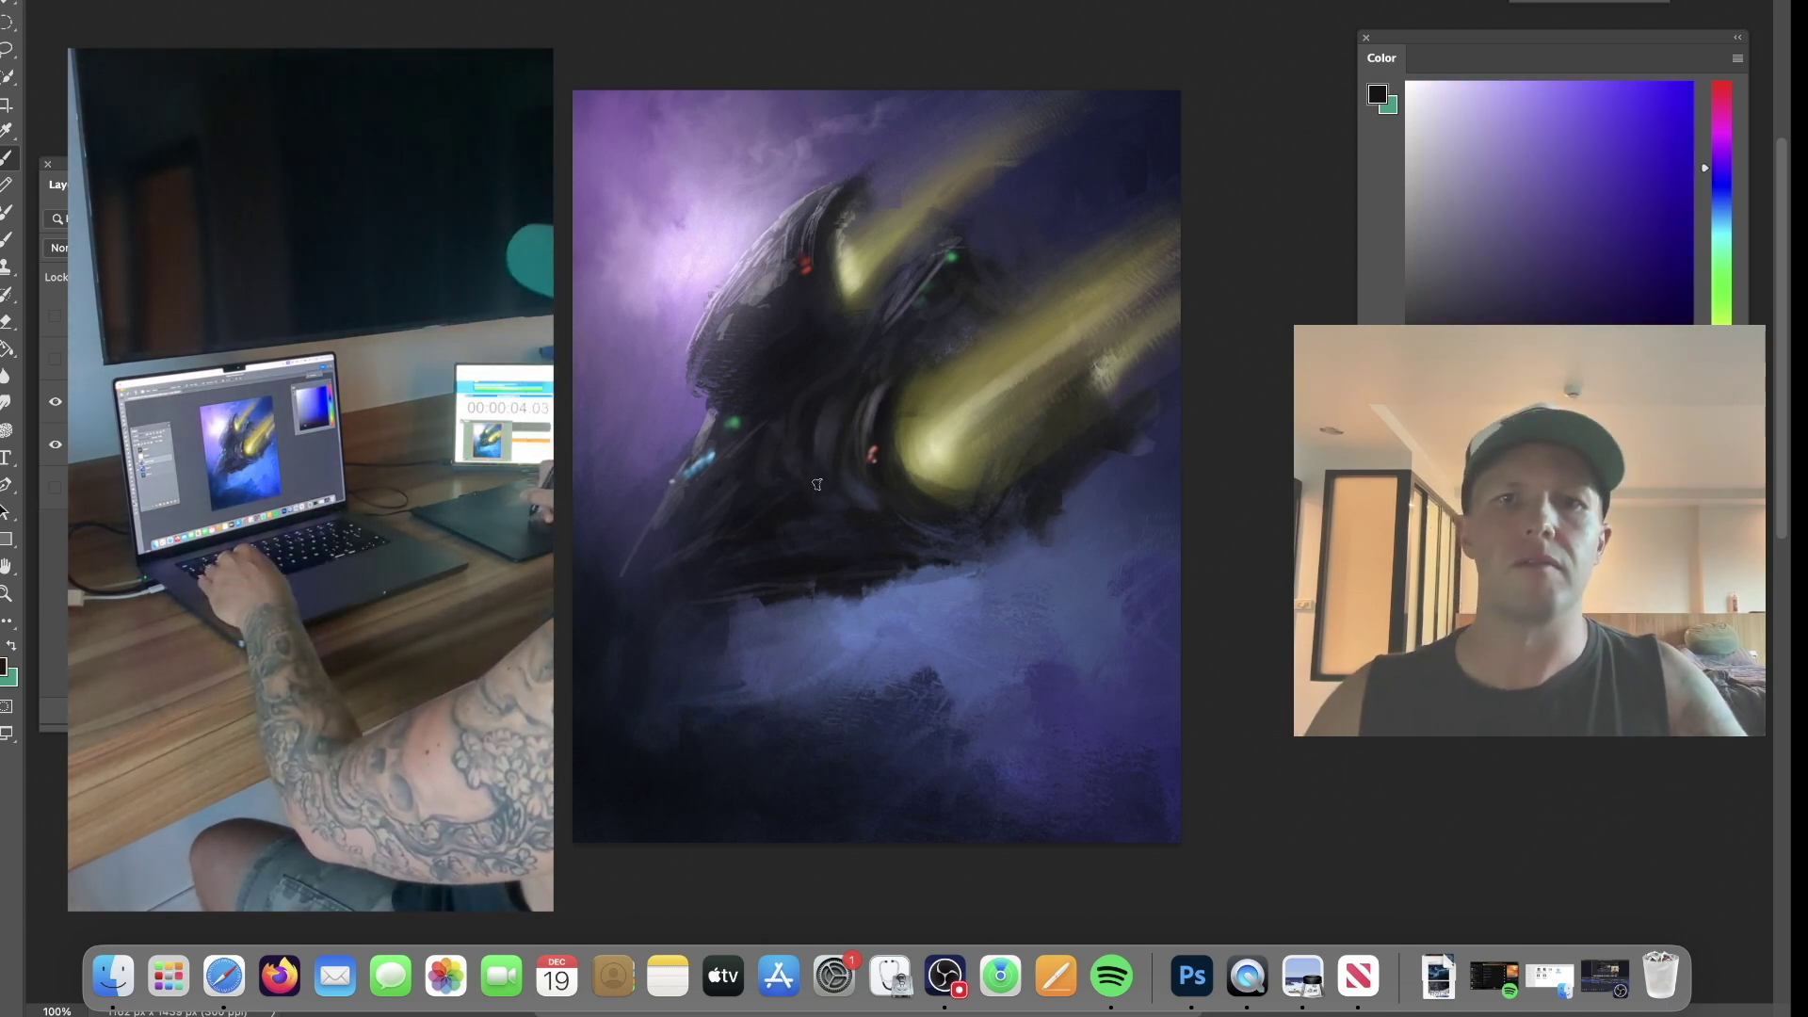
pyautogui.keyDown('alt'); pyautogui.click(967, 261); pyautogui.keyUp('alt')
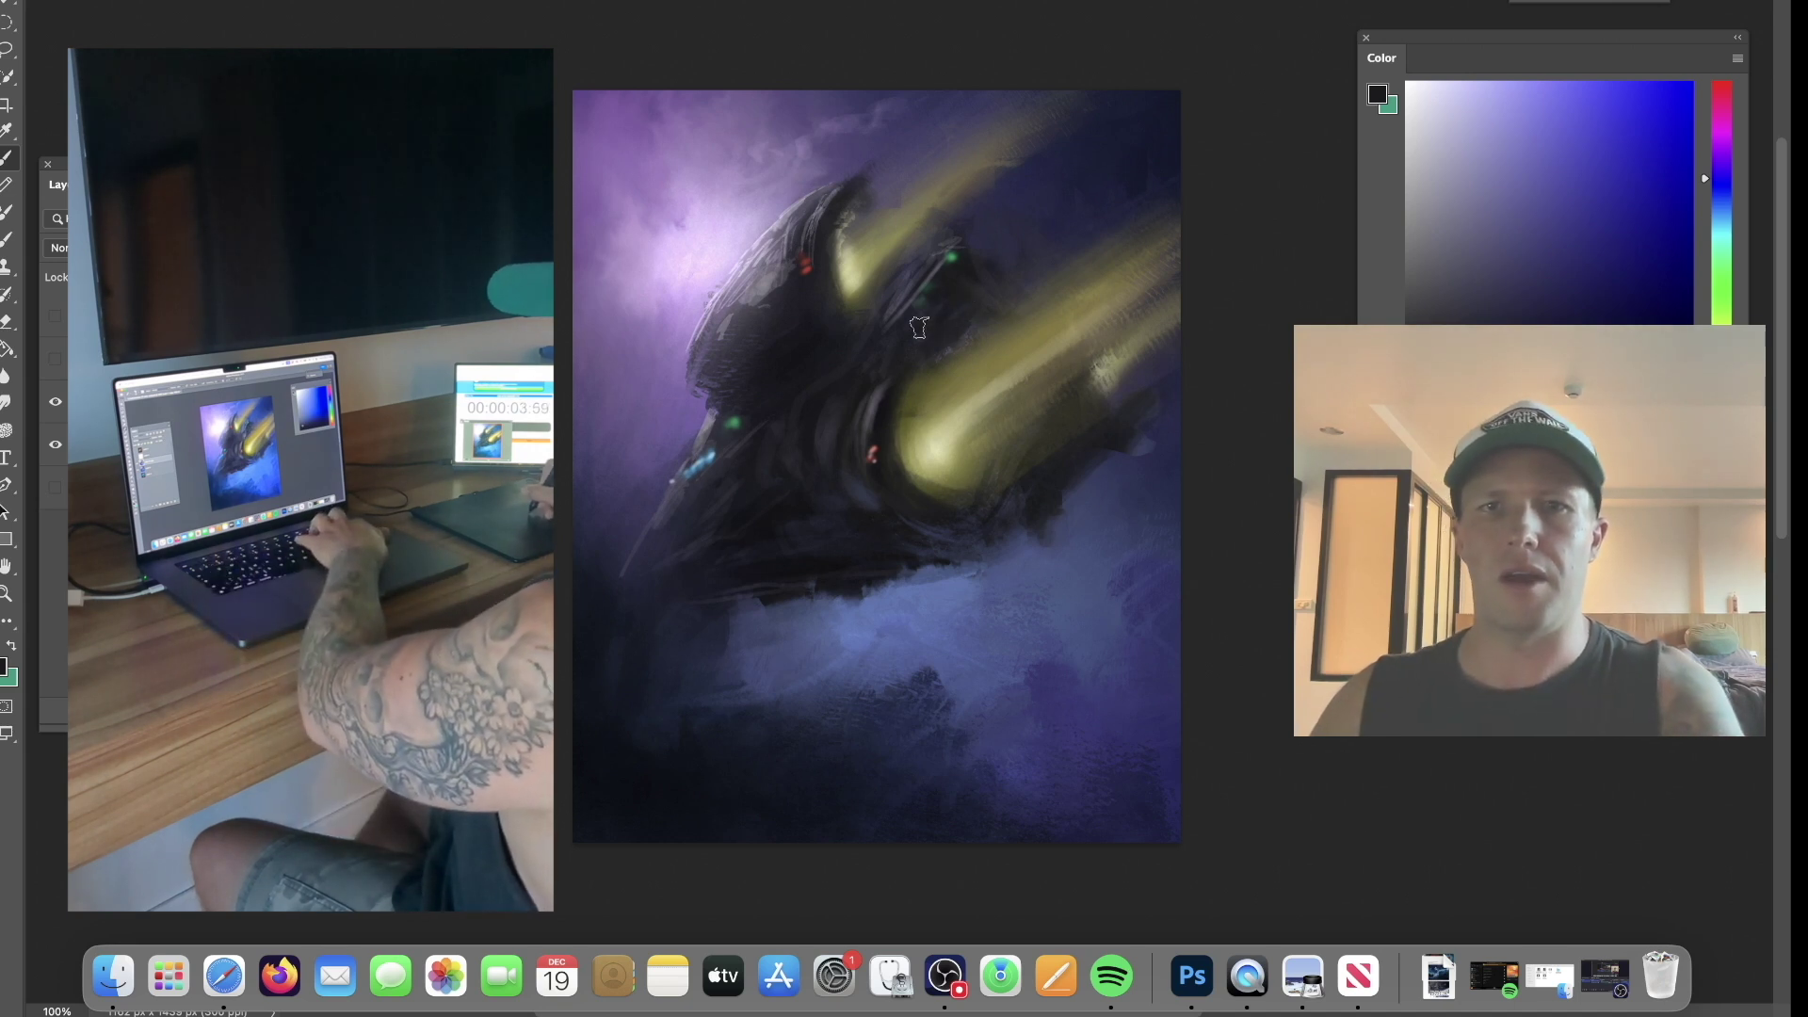
# Streak and soften the light trails, the head's outer edges and the adjoining background with sampled yellow, black, purple and blue.
pyautogui.keyDown('alt'); pyautogui.click(1045, 297); pyautogui.keyUp('alt')
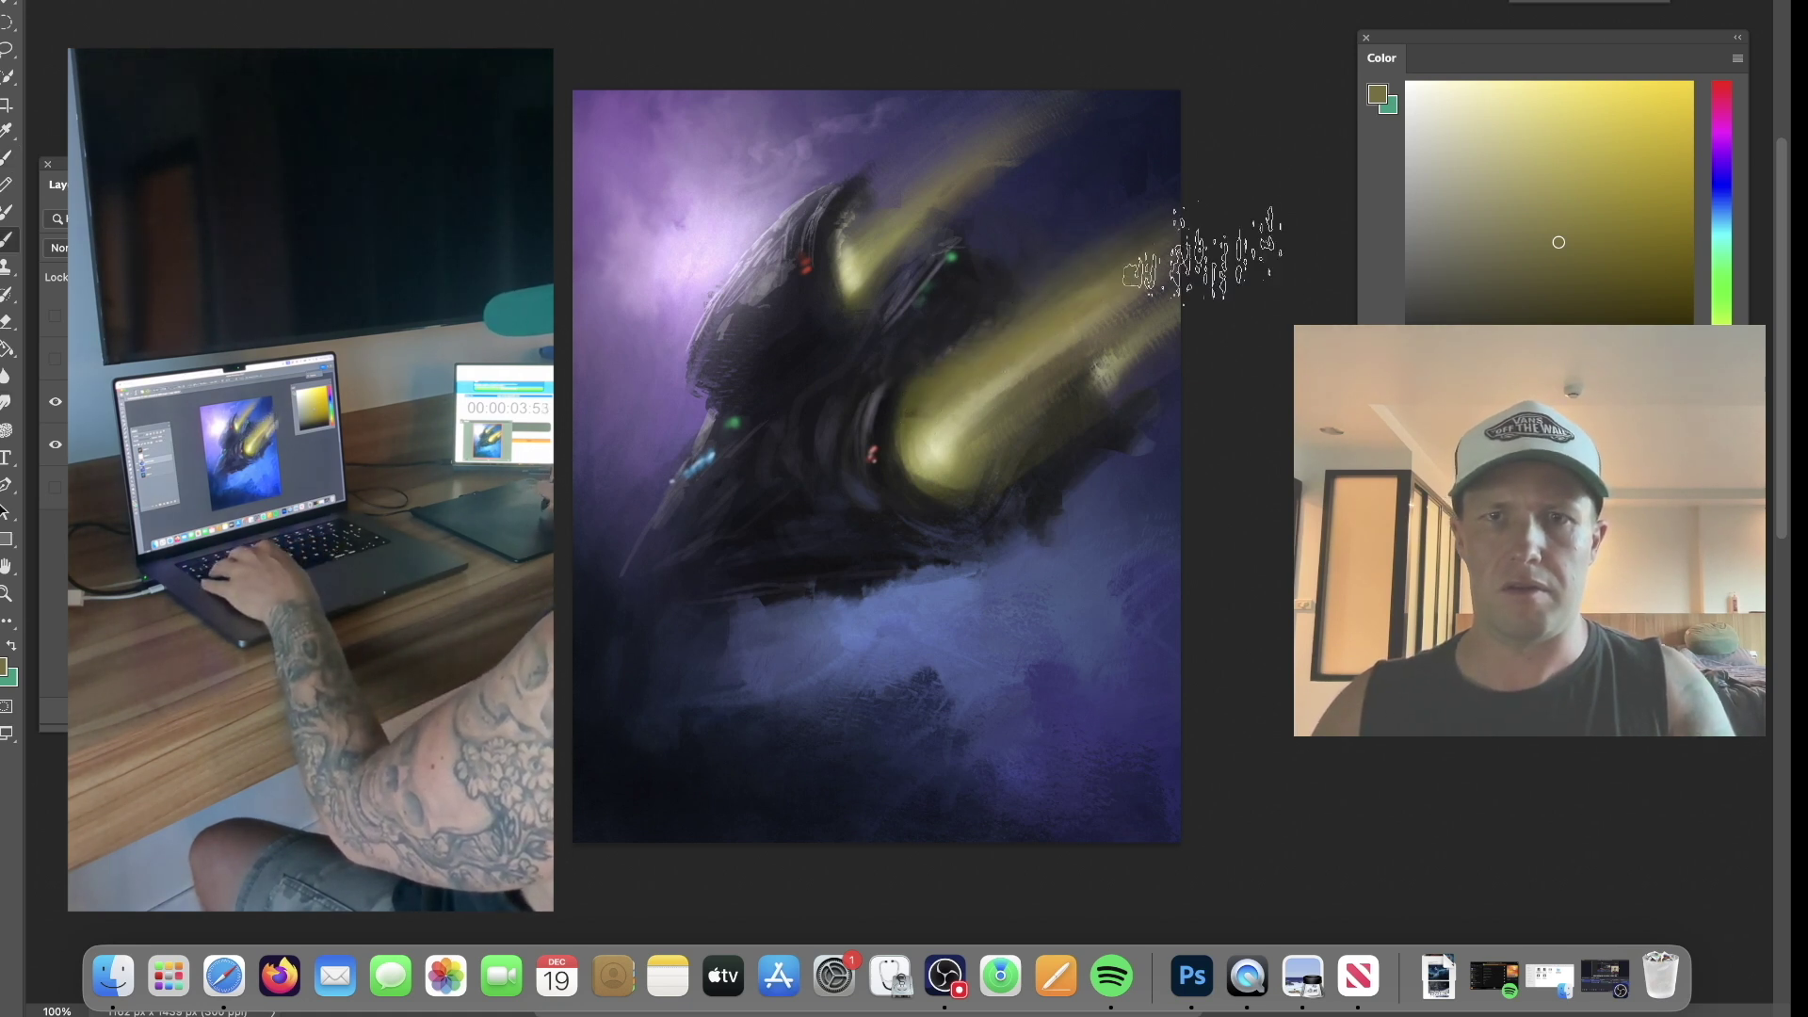
pyautogui.keyDown('alt'); pyautogui.click(1037, 485); pyautogui.keyUp('alt')
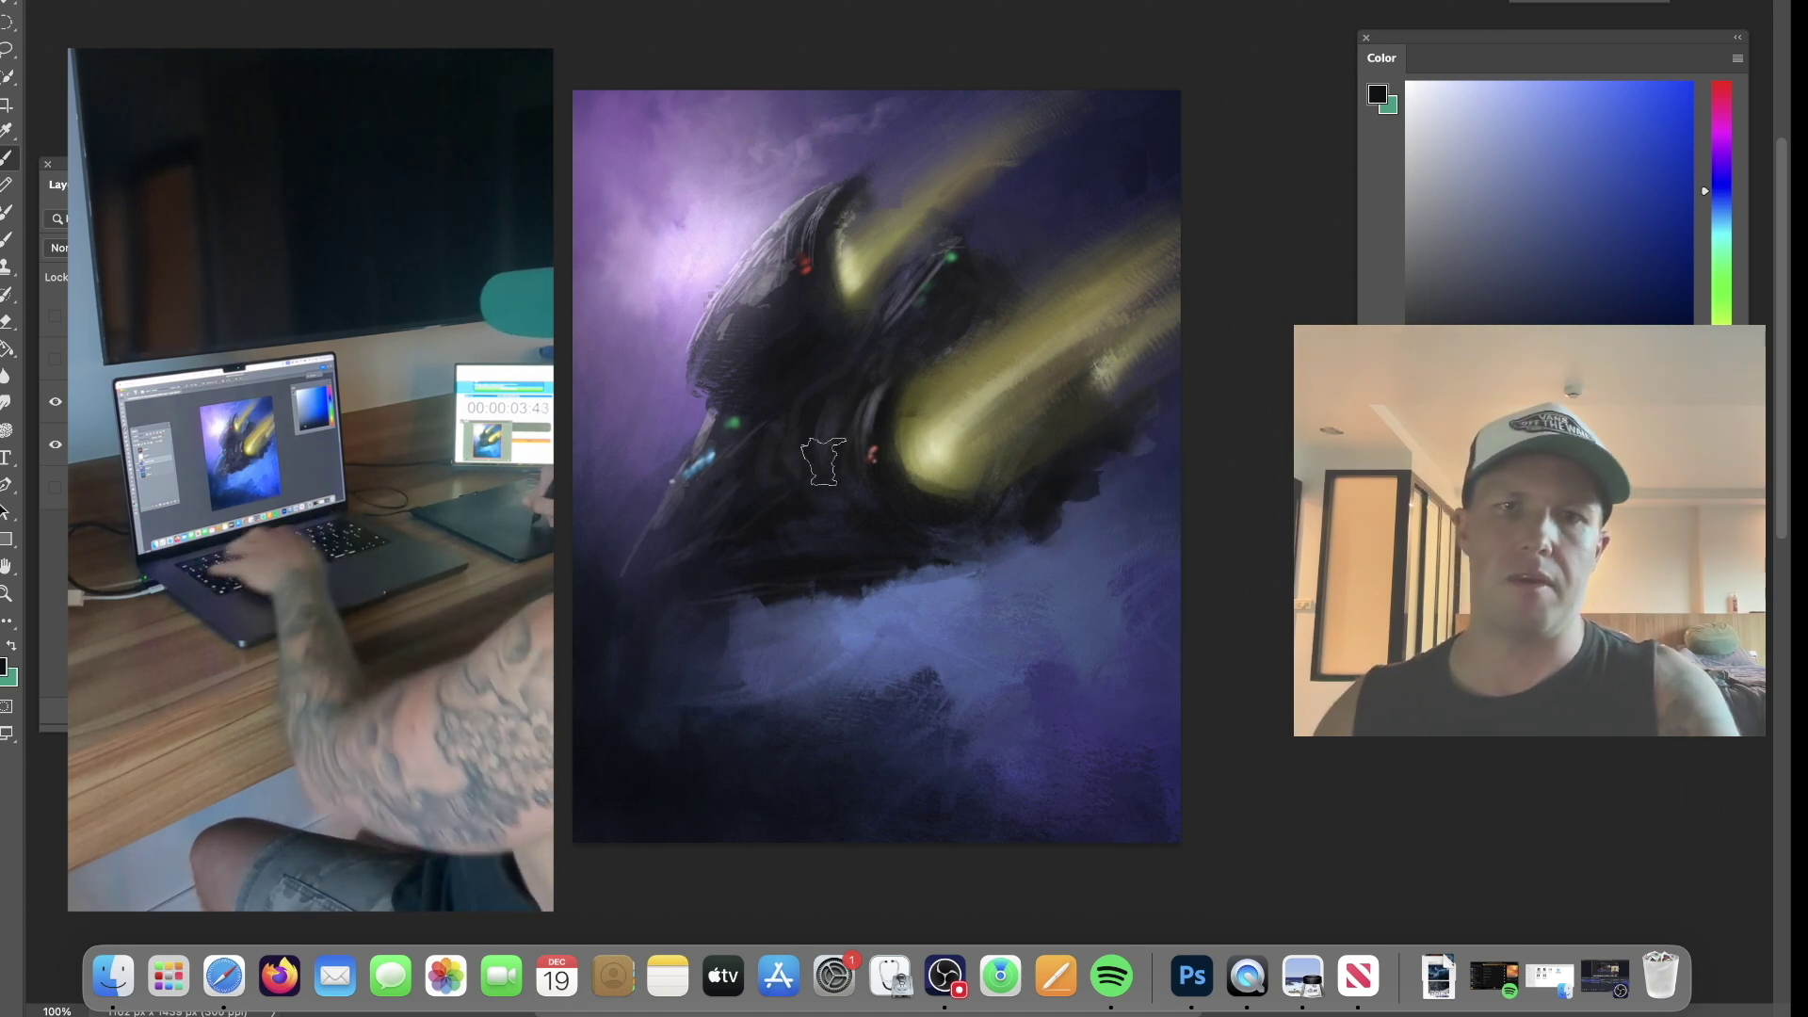
pyautogui.keyDown('alt'); pyautogui.click(666, 424); pyautogui.keyUp('alt')
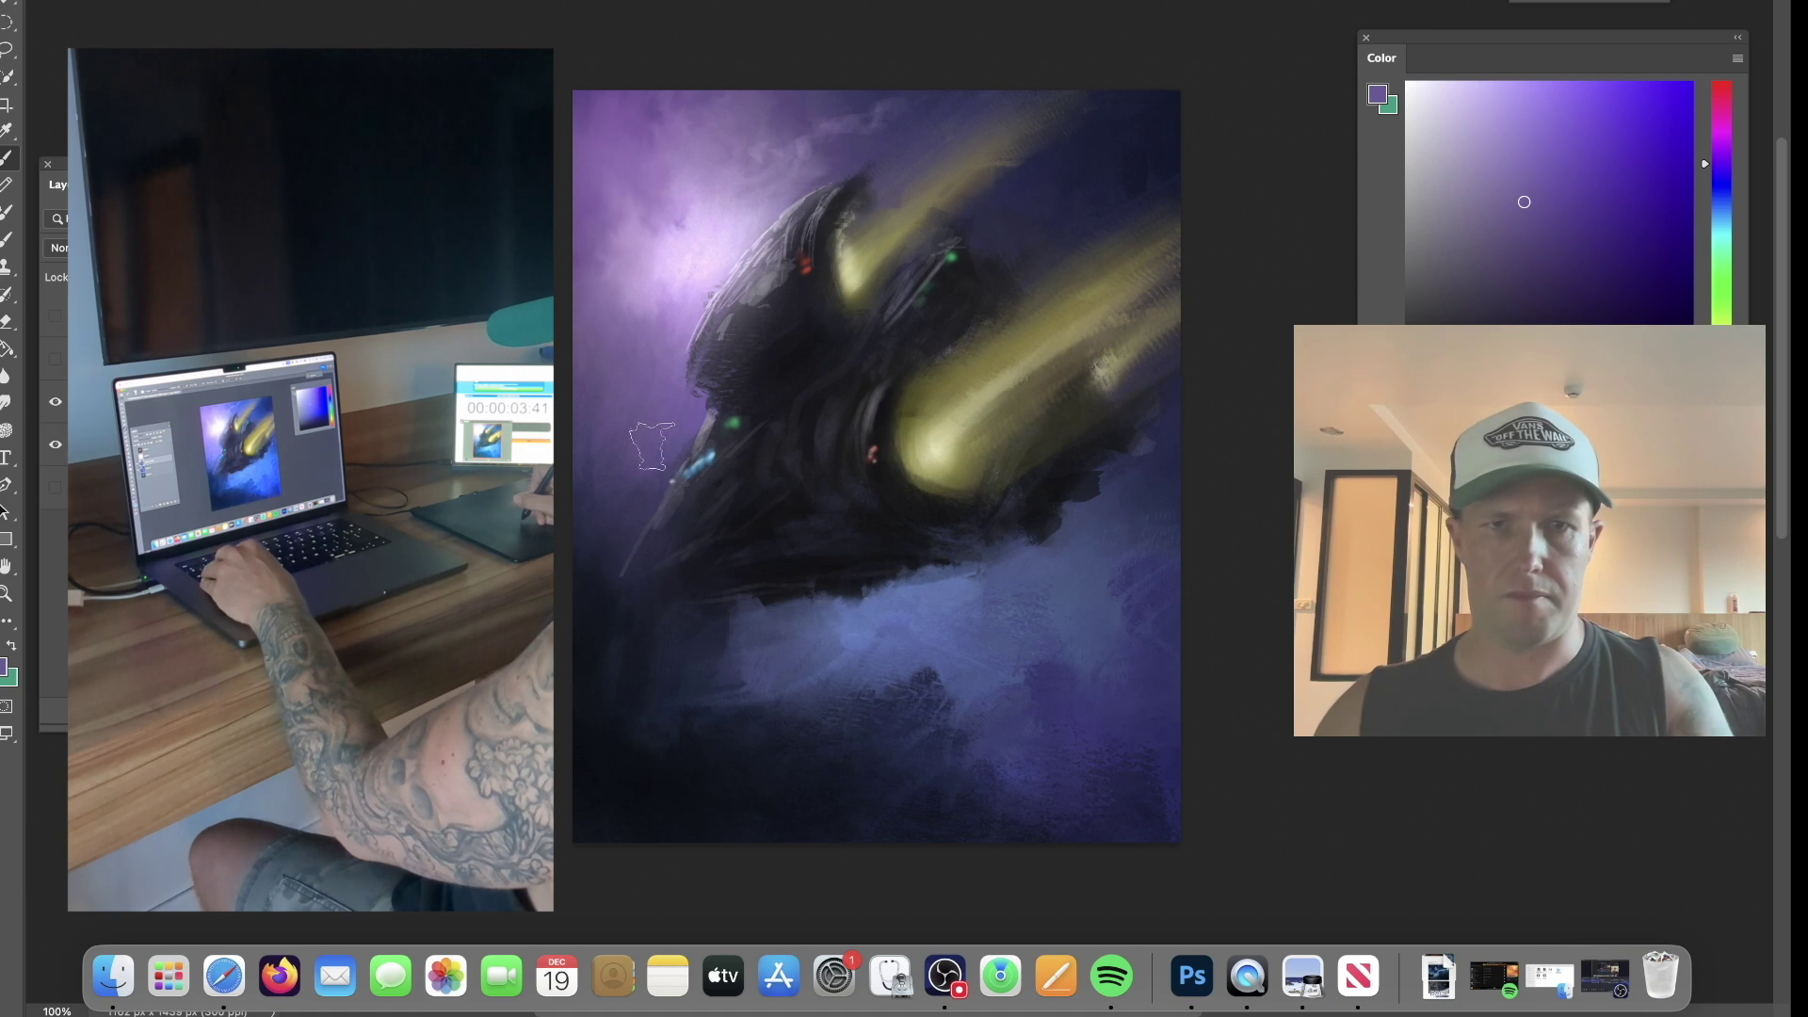
pyautogui.keyDown('alt'); pyautogui.click(638, 366); pyautogui.keyUp('alt')
pyautogui.moveTo(593, 461); pyautogui.dragTo(593, 552)
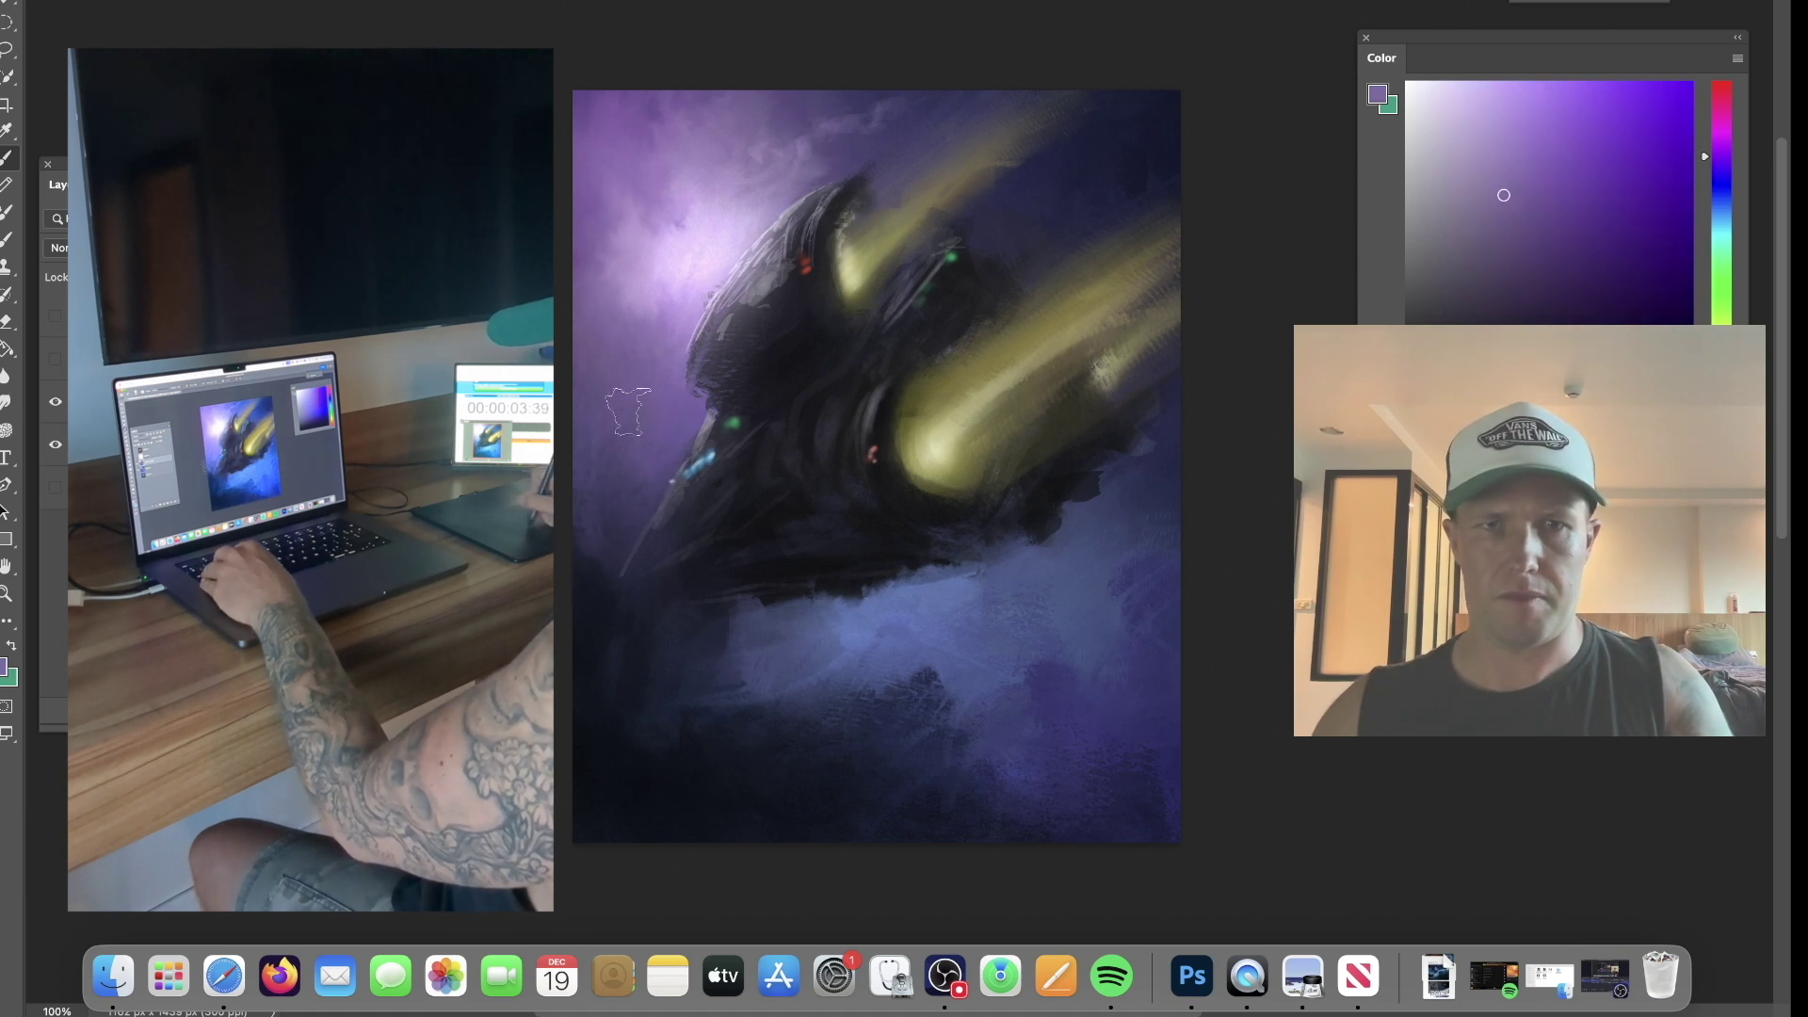
pyautogui.keyDown('alt'); pyautogui.click(758, 631); pyautogui.keyUp('alt')
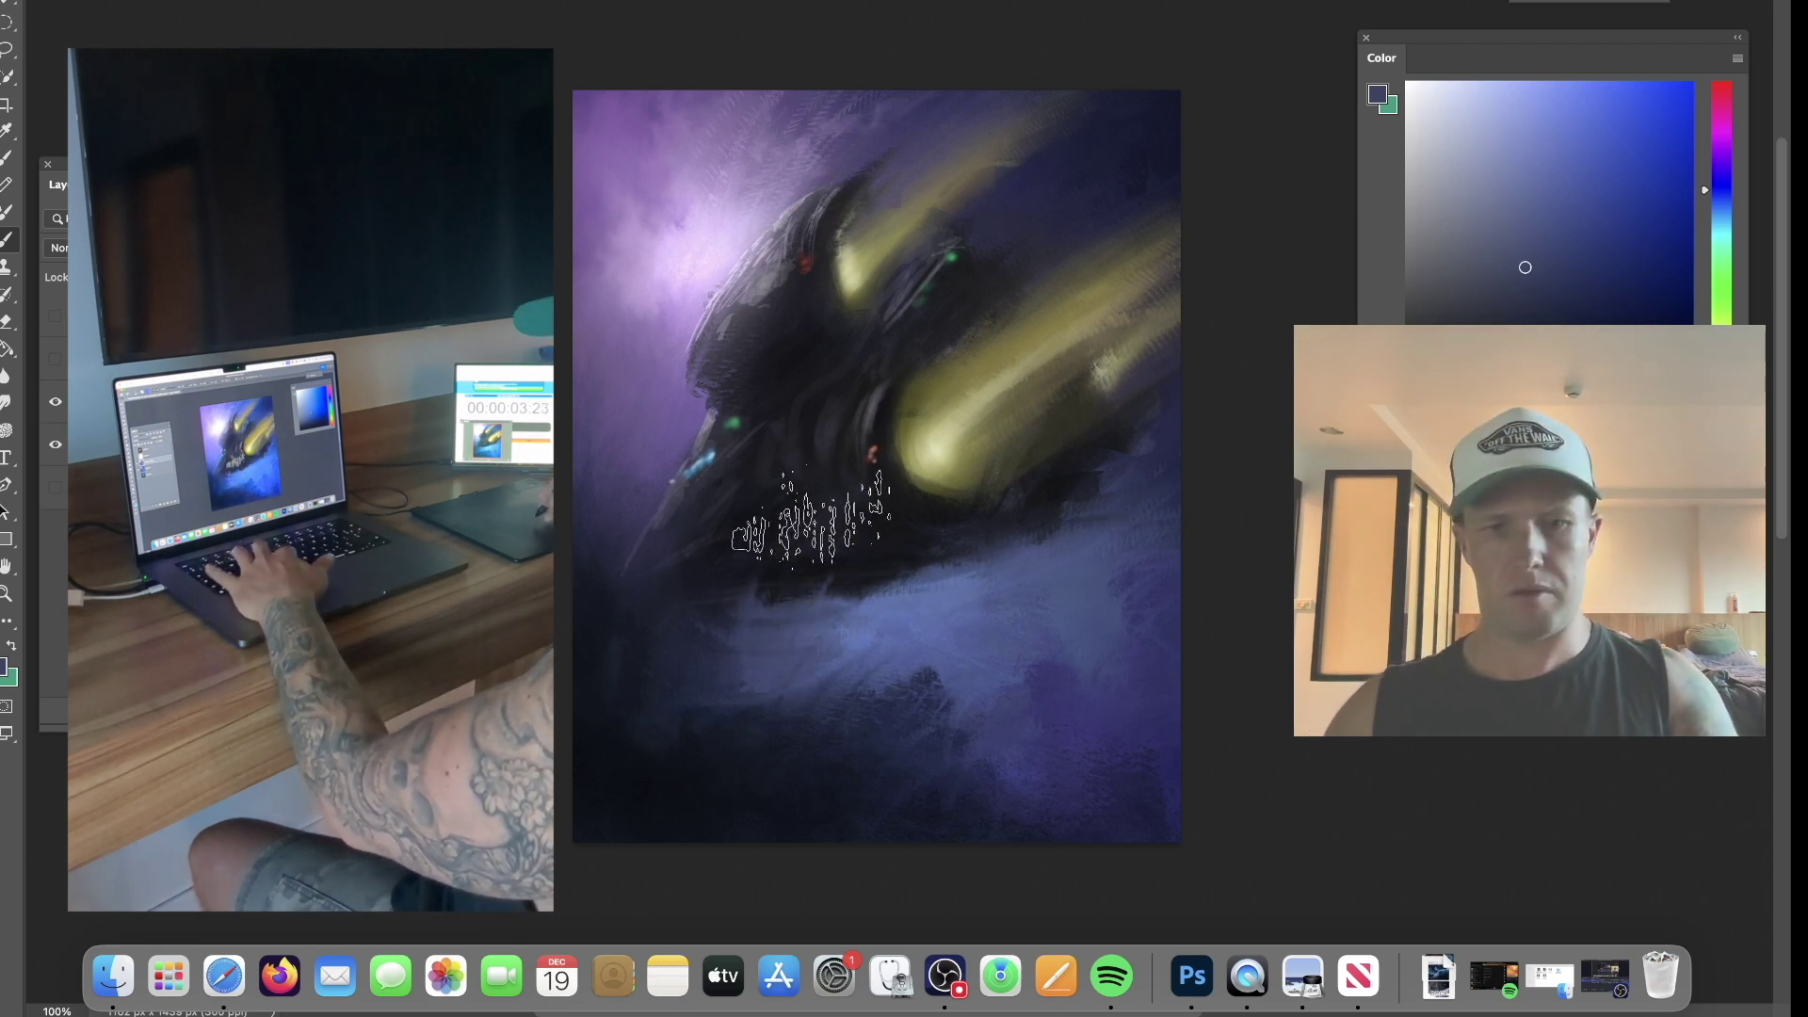
# Blend the snout tip and the mist below the head with the CLOD #2 brush, using sampled dark blues, mid blues and purple.
pyautogui.rightClick(763, 532)
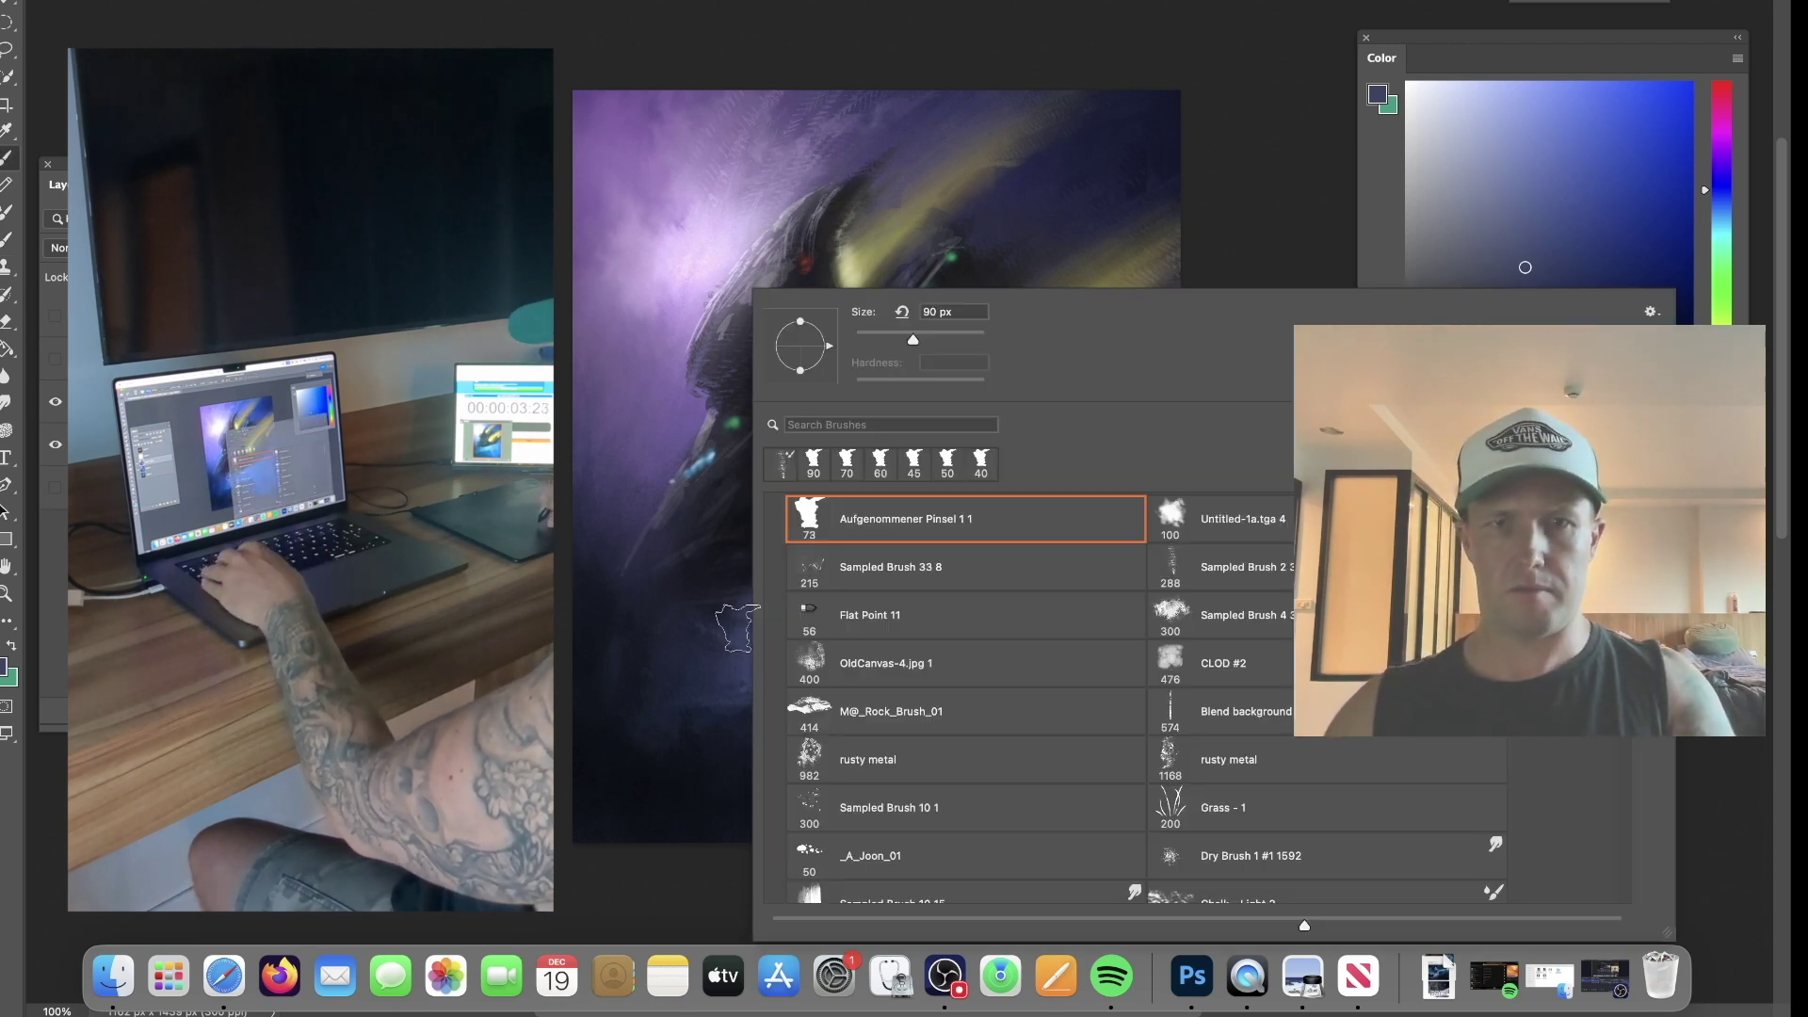
pyautogui.click(1288, 657)
pyautogui.keyDown('alt'); pyautogui.click(694, 764); pyautogui.keyUp('alt')
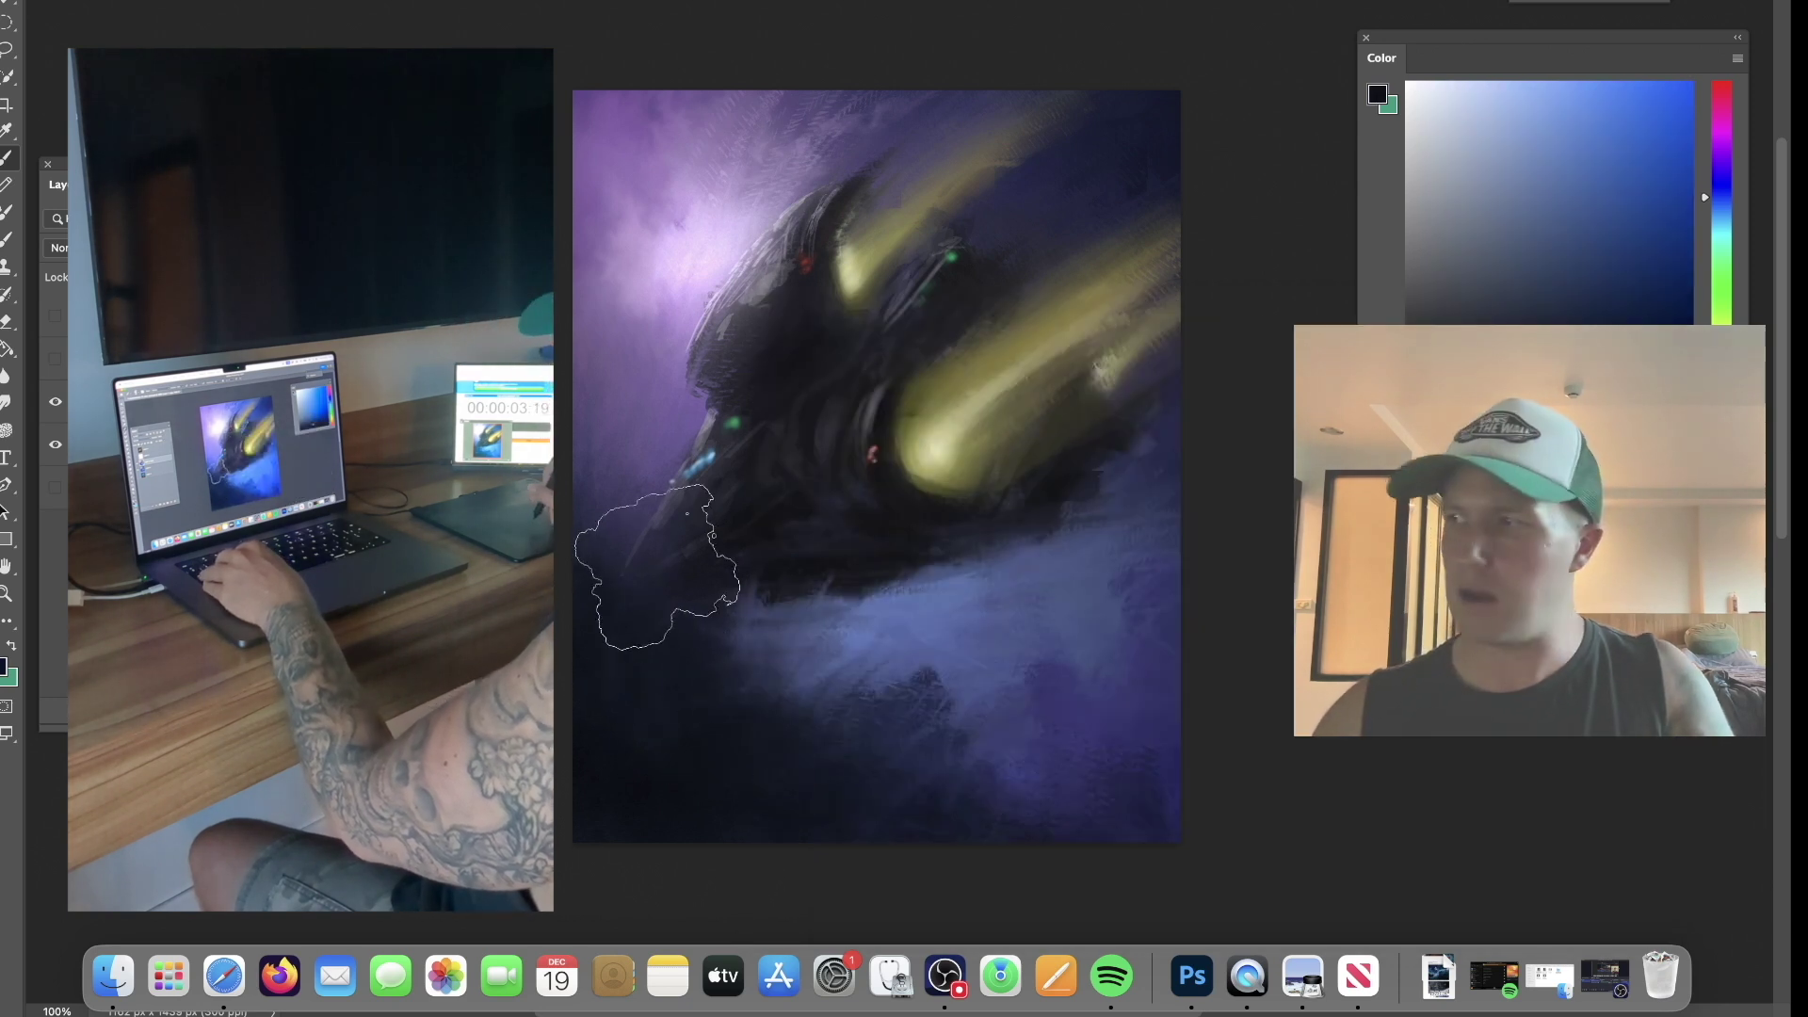
pyautogui.keyDown('alt'); pyautogui.click(876, 670); pyautogui.keyUp('alt')
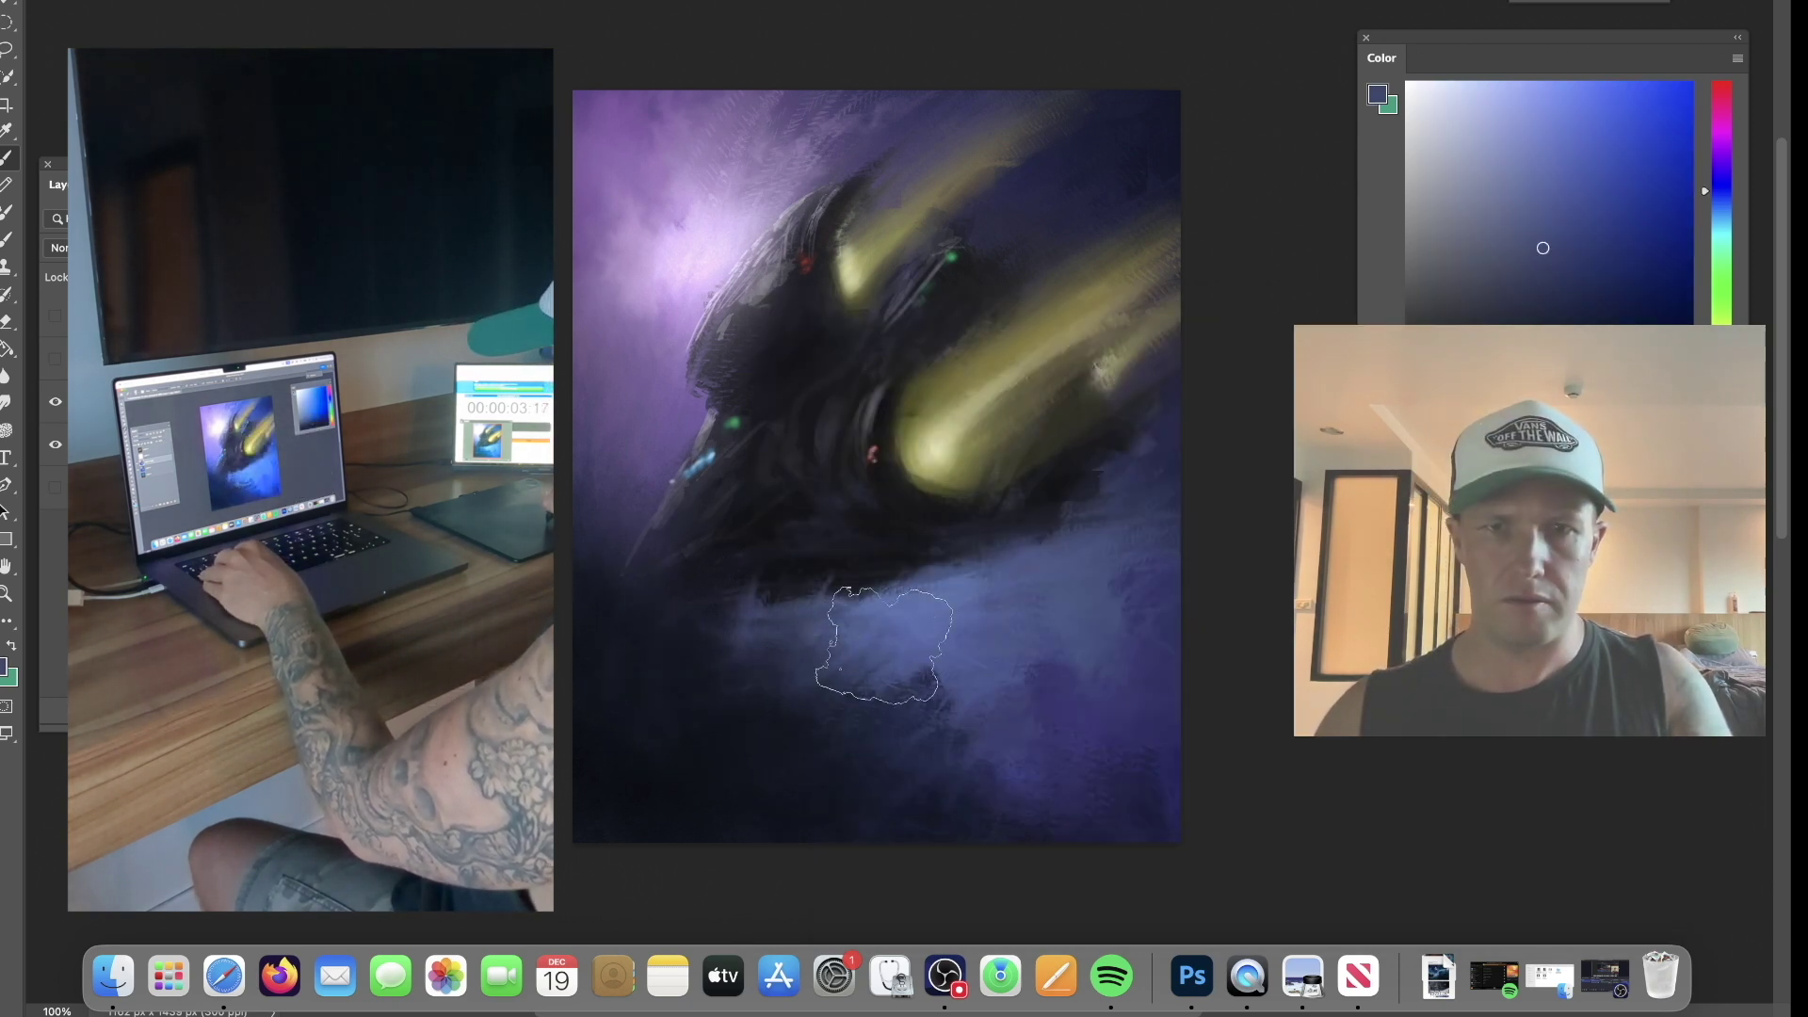
pyautogui.keyDown('alt'); pyautogui.click(863, 741); pyautogui.keyUp('alt')
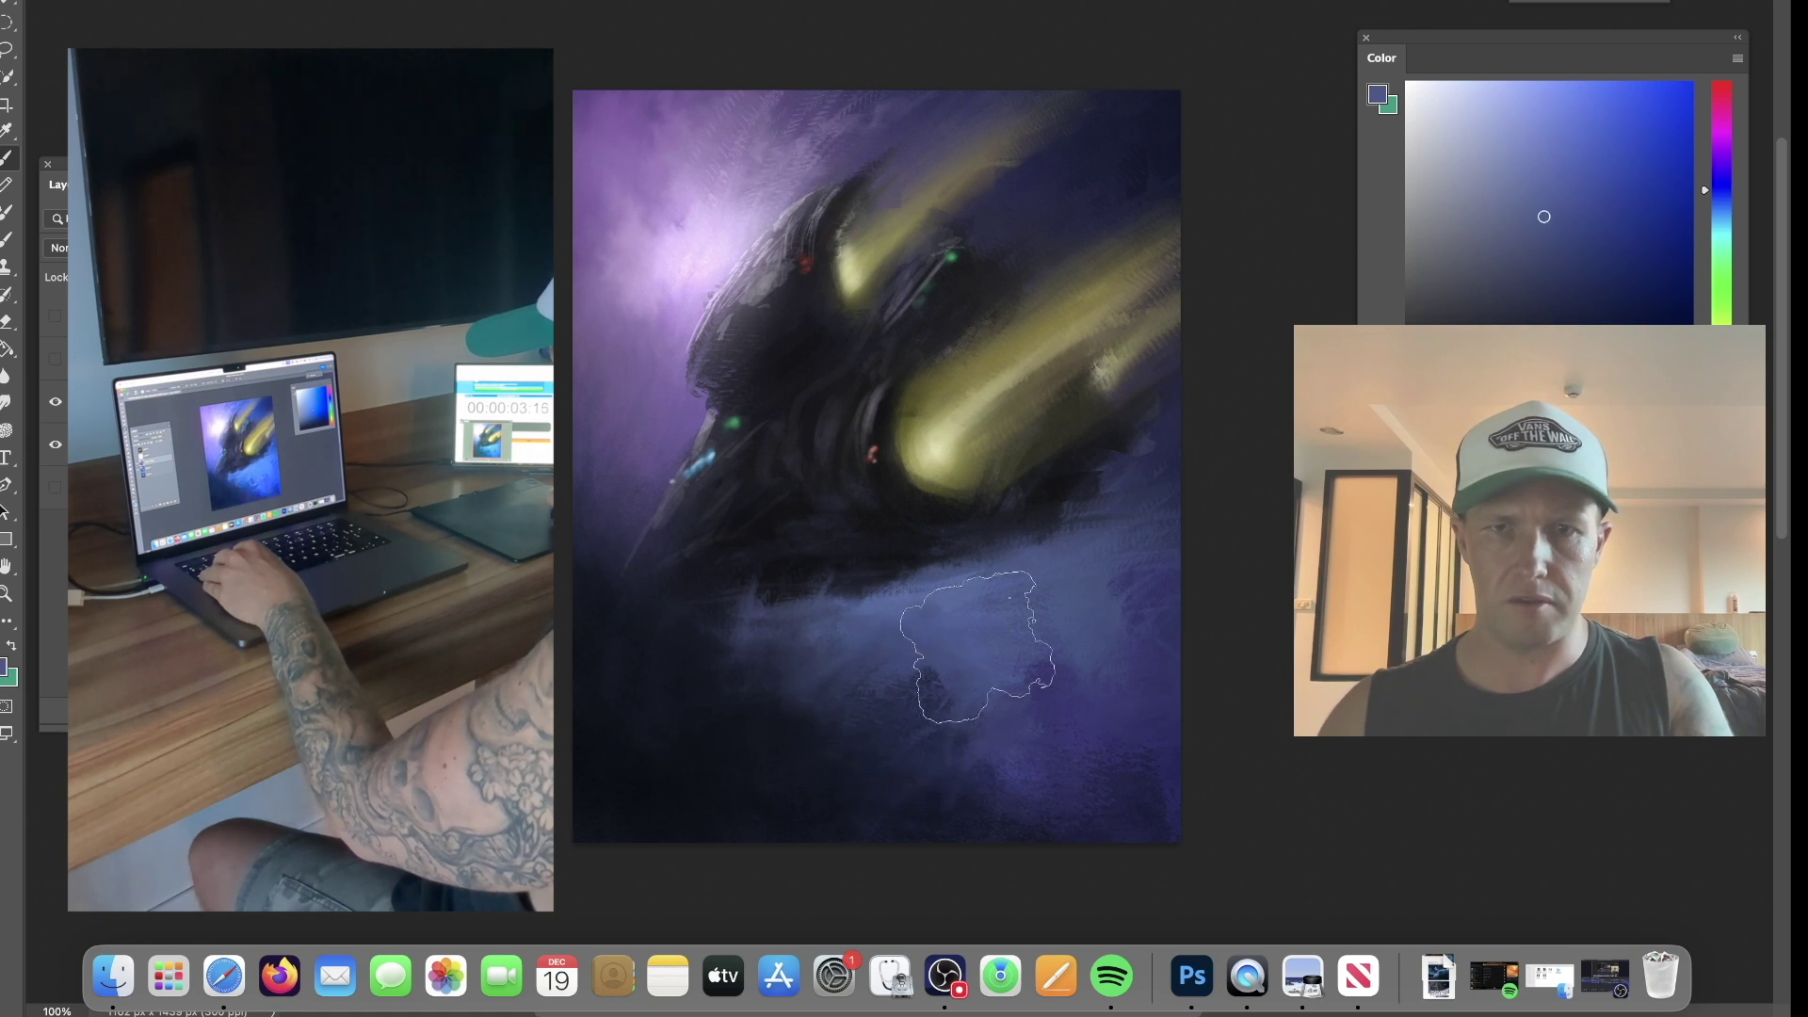
pyautogui.keyDown('alt'); pyautogui.click(633, 472); pyautogui.keyUp('alt')
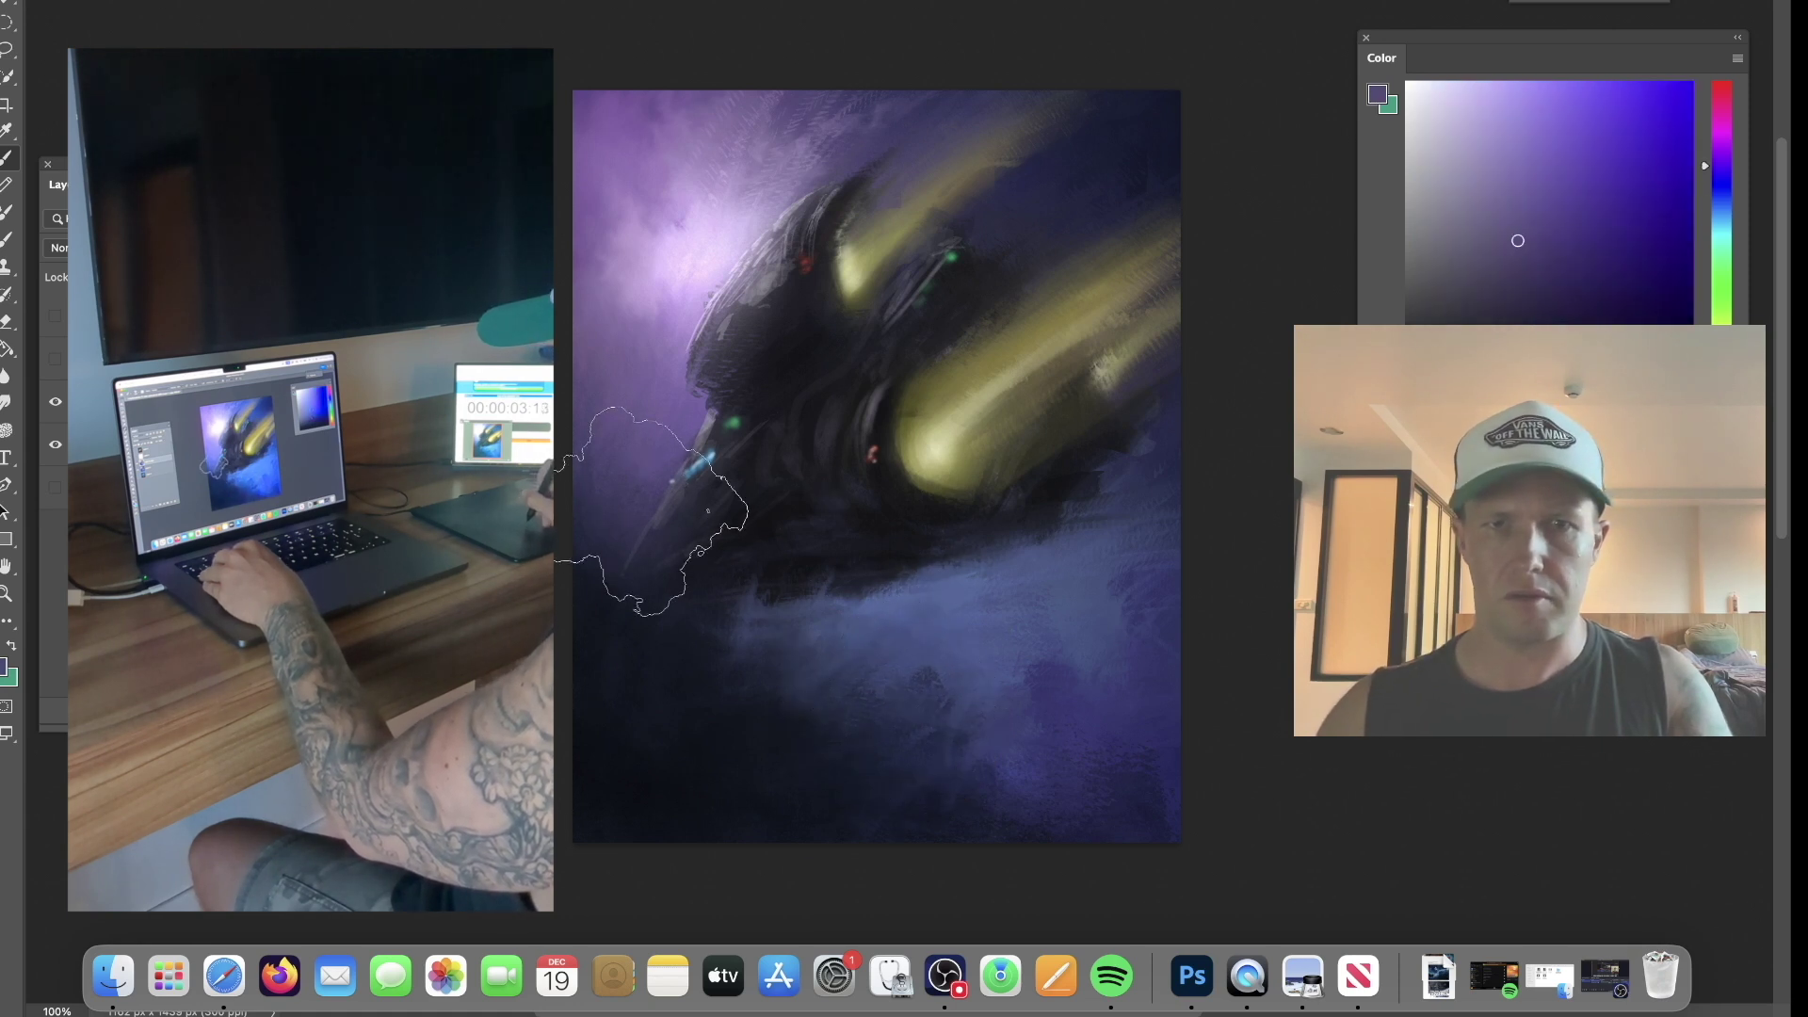
# Blend the blue mist below the head with the CLOD #2 brush, using sampled dark navy, mid blue and lighter blue.
pyautogui.keyDown('alt'); pyautogui.click(718, 728); pyautogui.keyUp('alt')
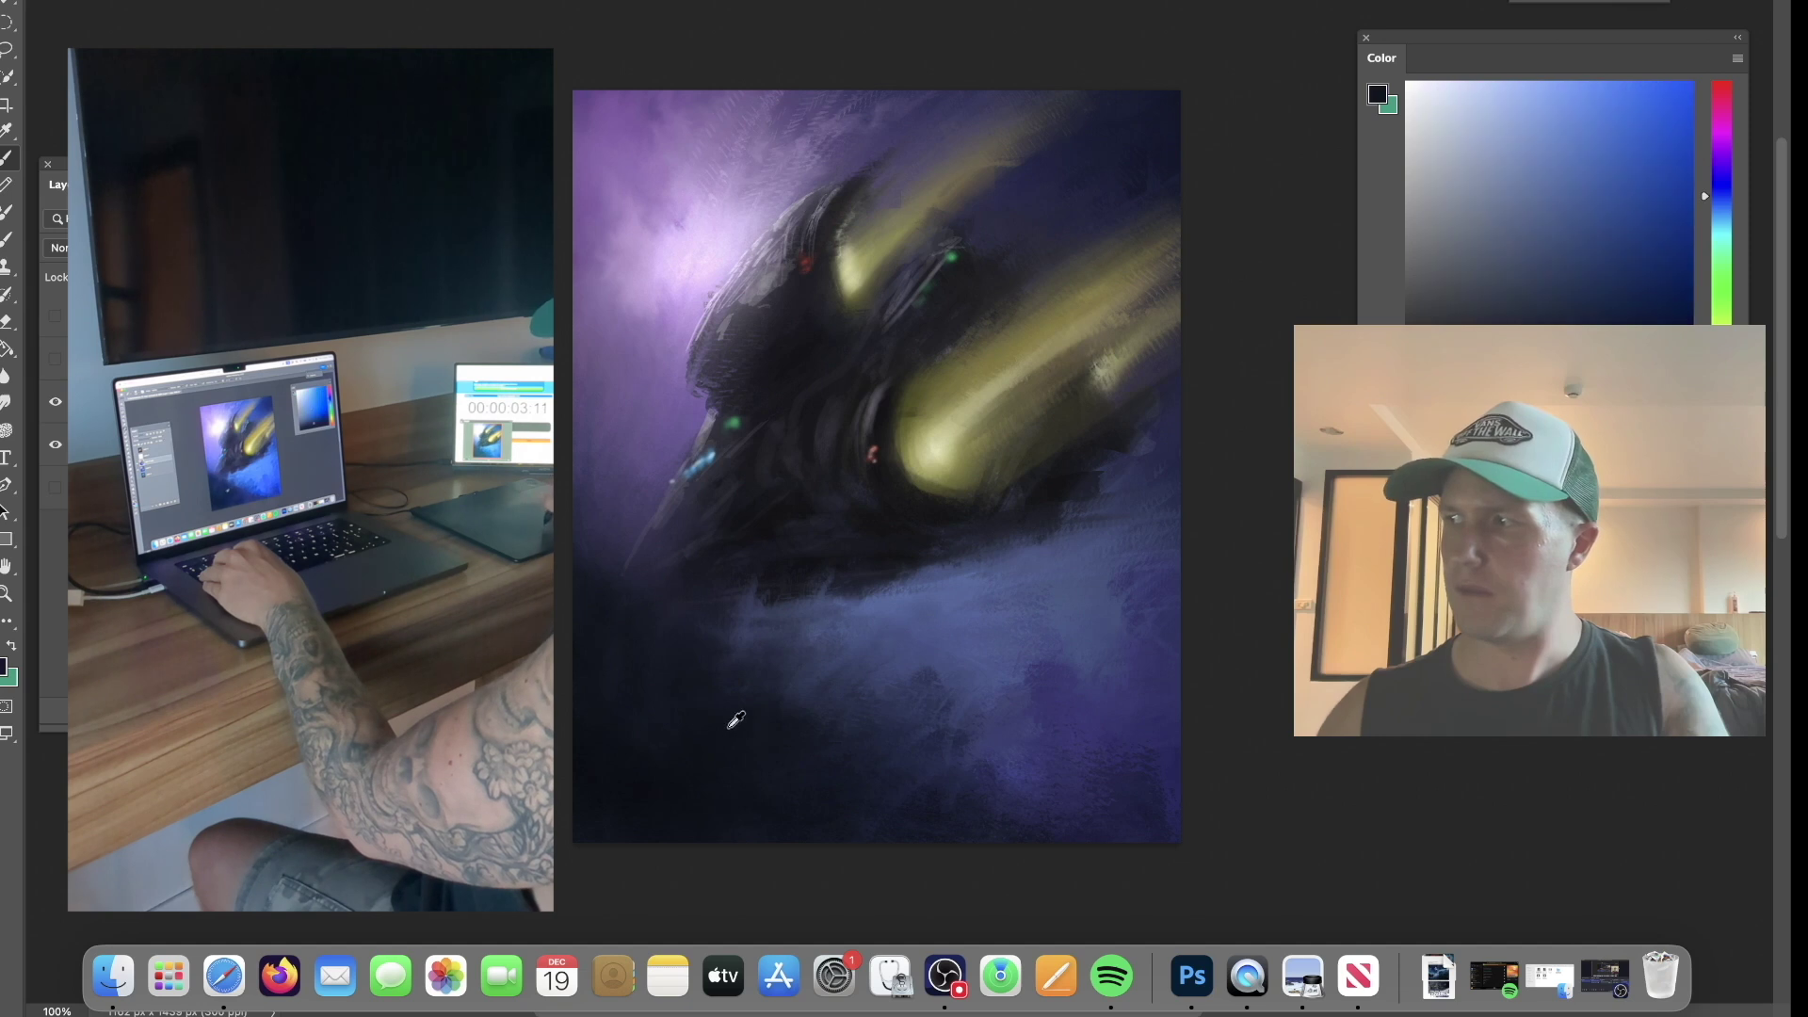
pyautogui.keyDown('alt'); pyautogui.click(969, 601); pyautogui.keyUp('alt')
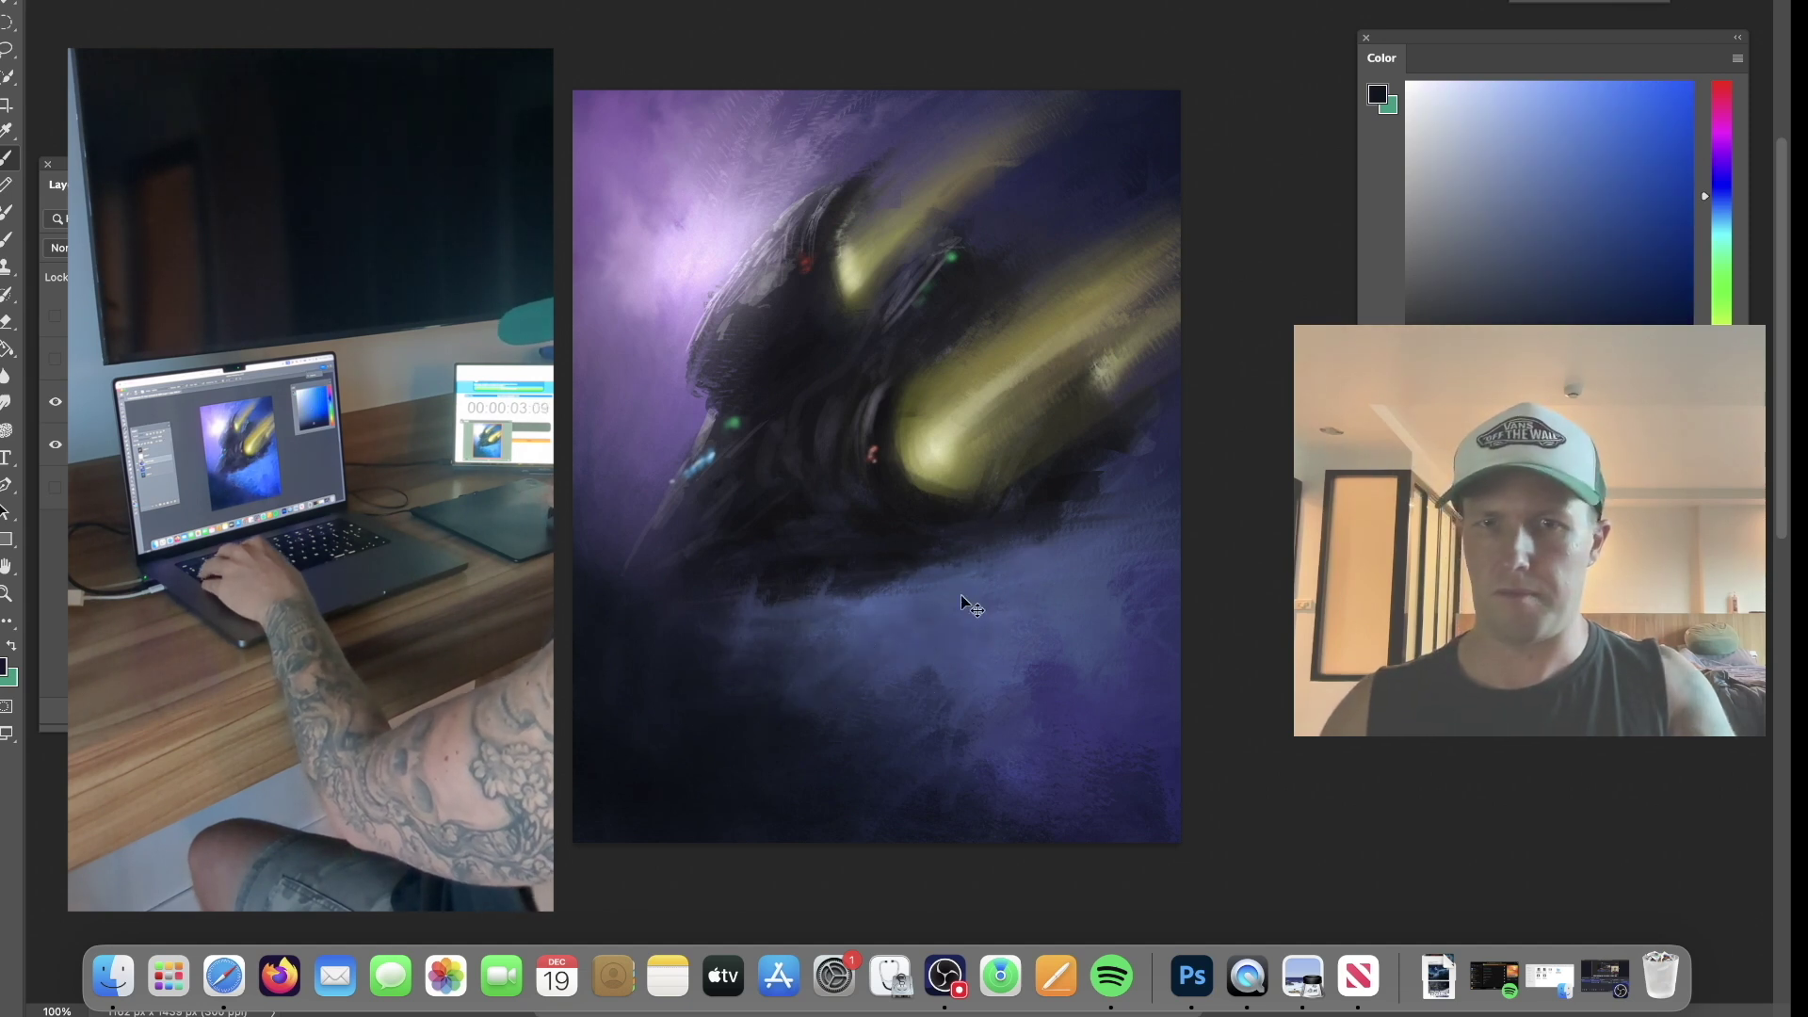
pyautogui.keyDown('alt'); pyautogui.click(1109, 509); pyautogui.keyUp('alt')
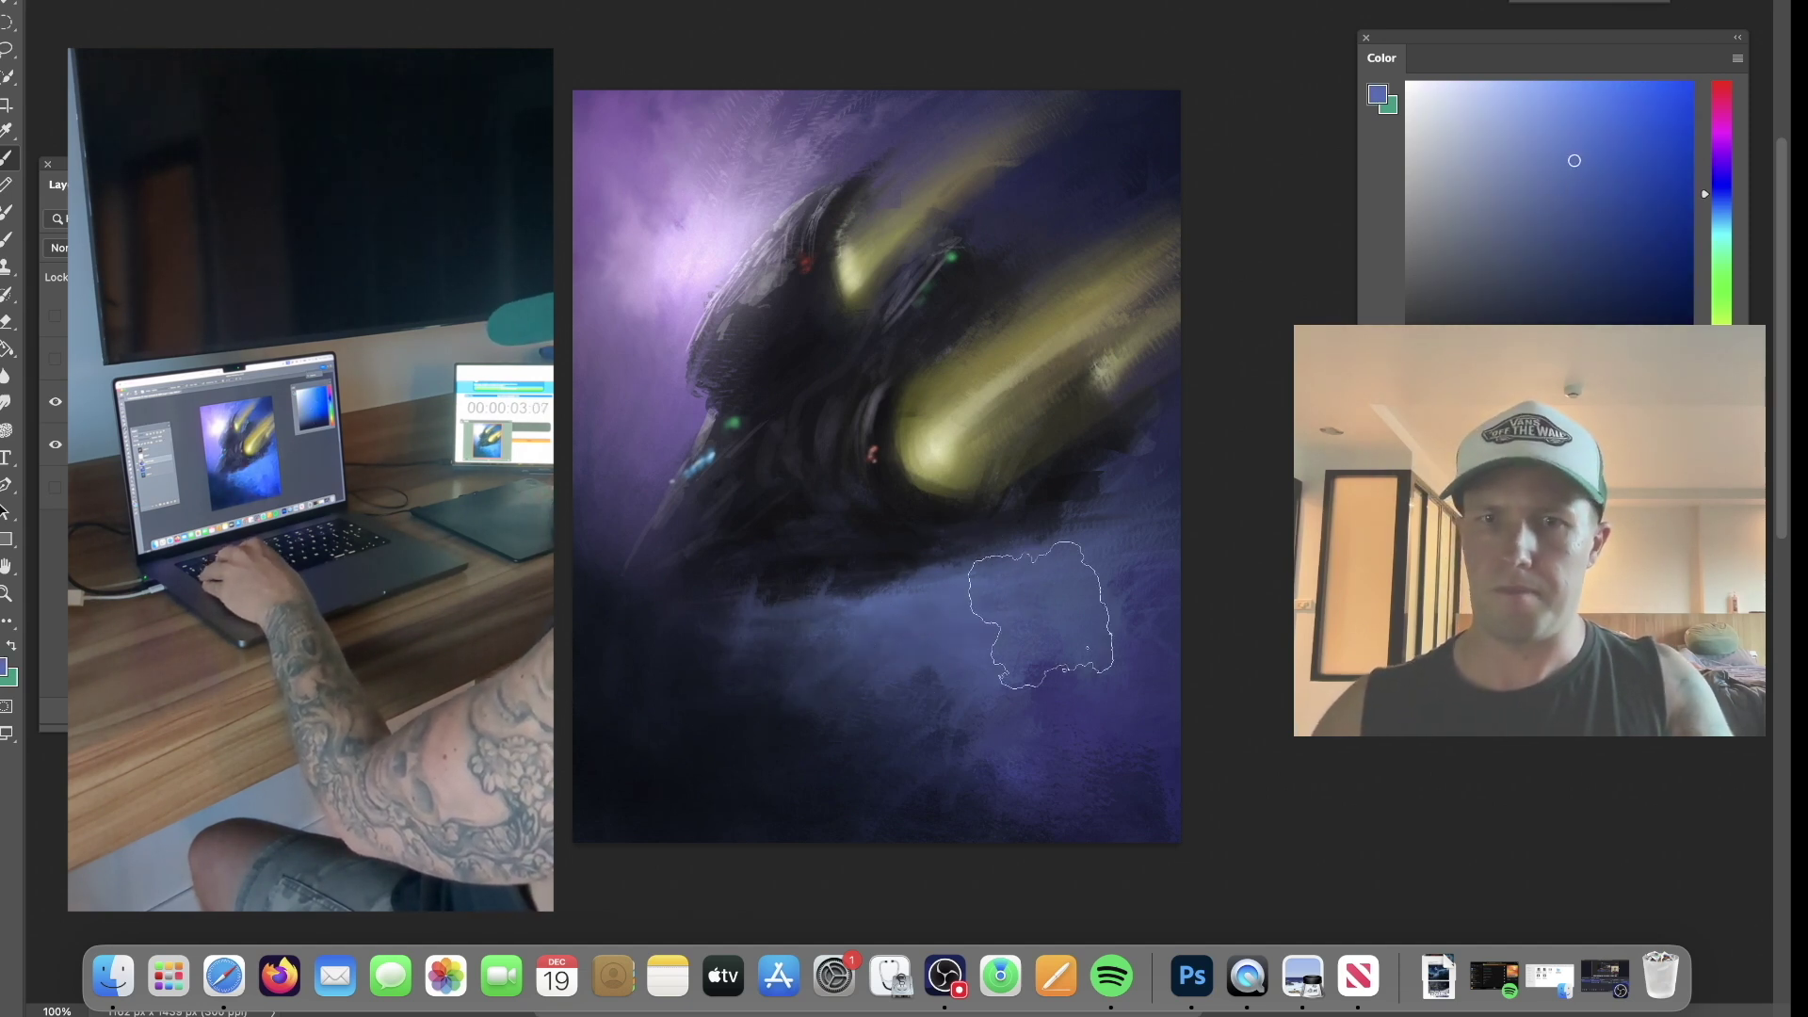
pyautogui.keyDown('alt'); pyautogui.click(1072, 569); pyautogui.keyUp('alt')
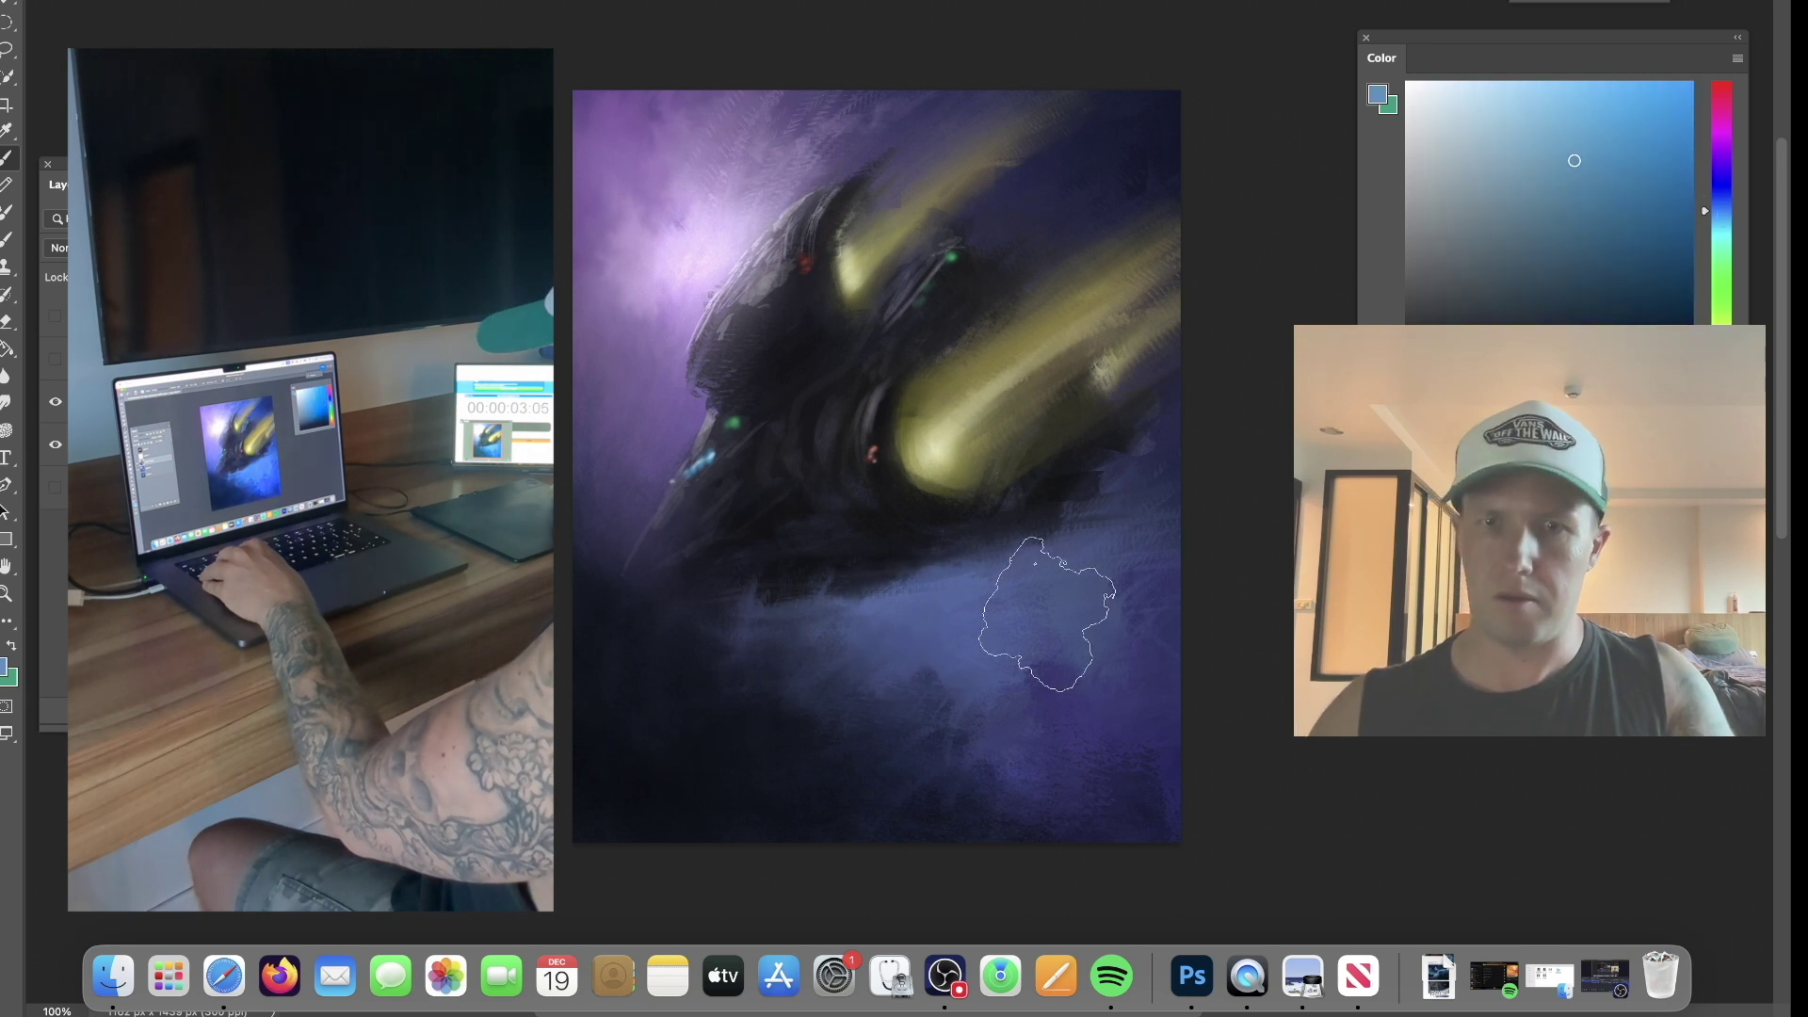
pyautogui.keyDown('alt'); pyautogui.click(1100, 676); pyautogui.keyUp('alt')
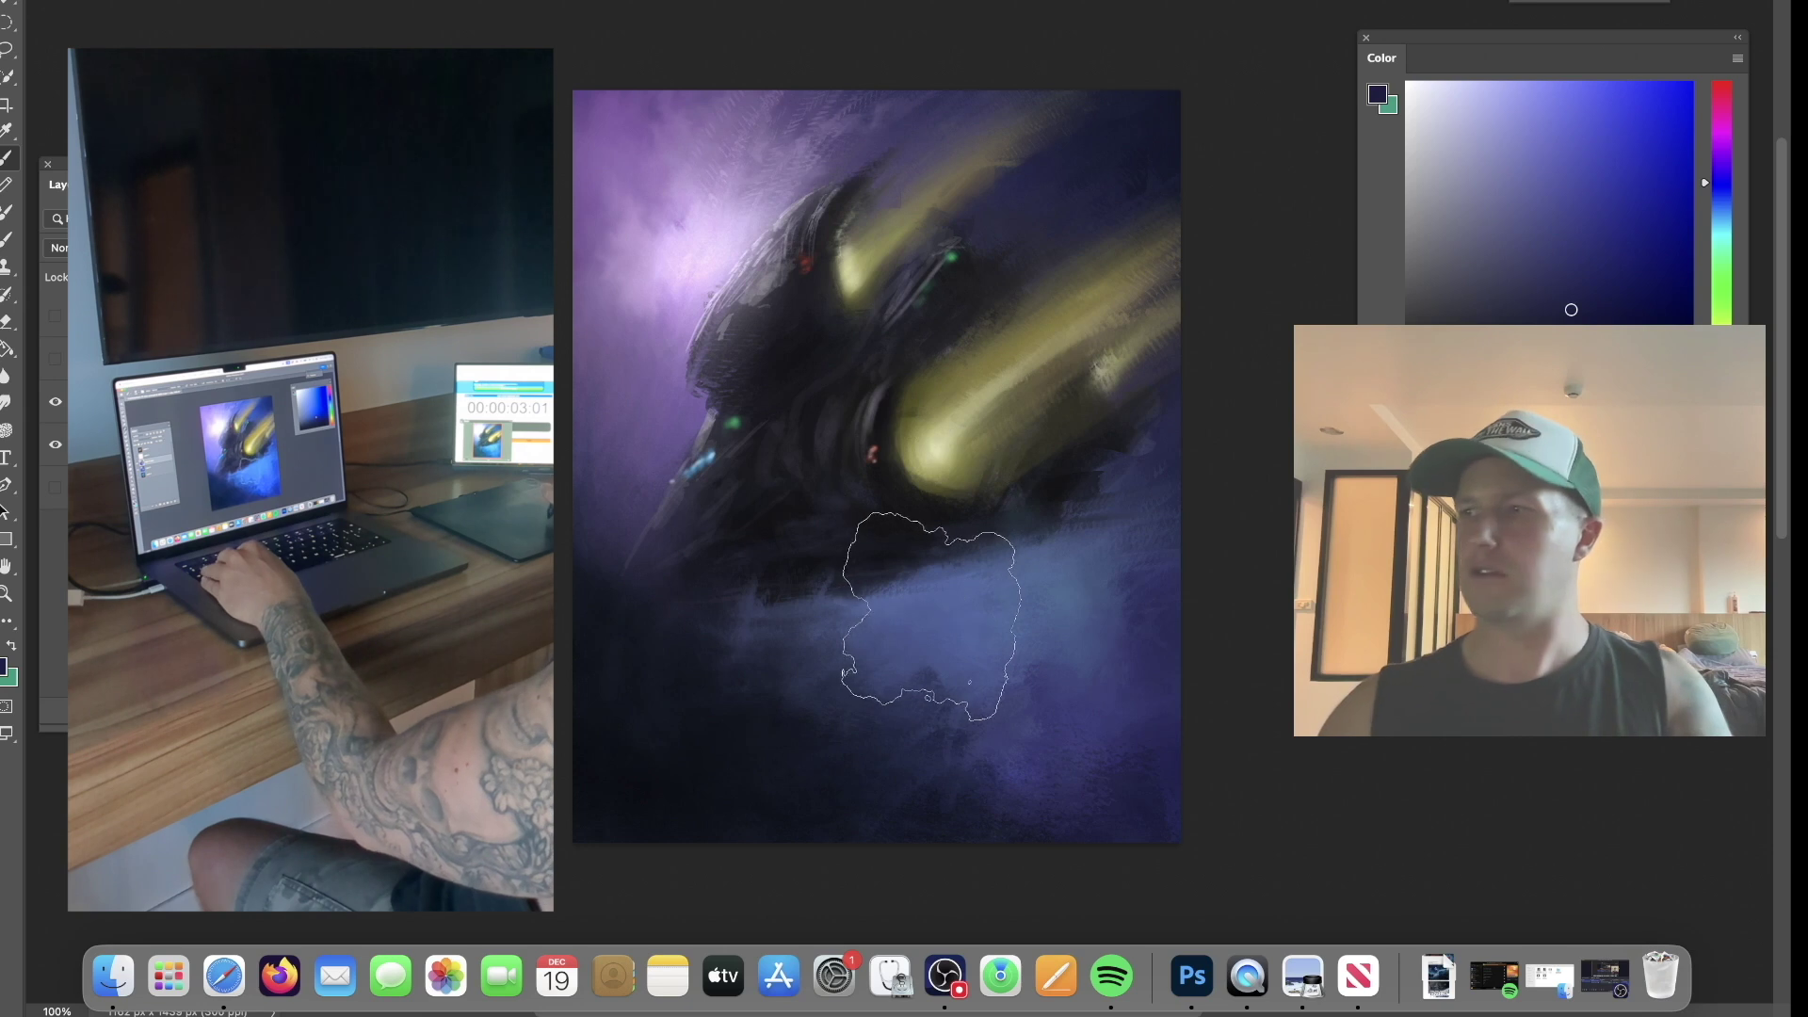
pyautogui.keyDown('alt'); pyautogui.click(639, 685); pyautogui.keyUp('alt')
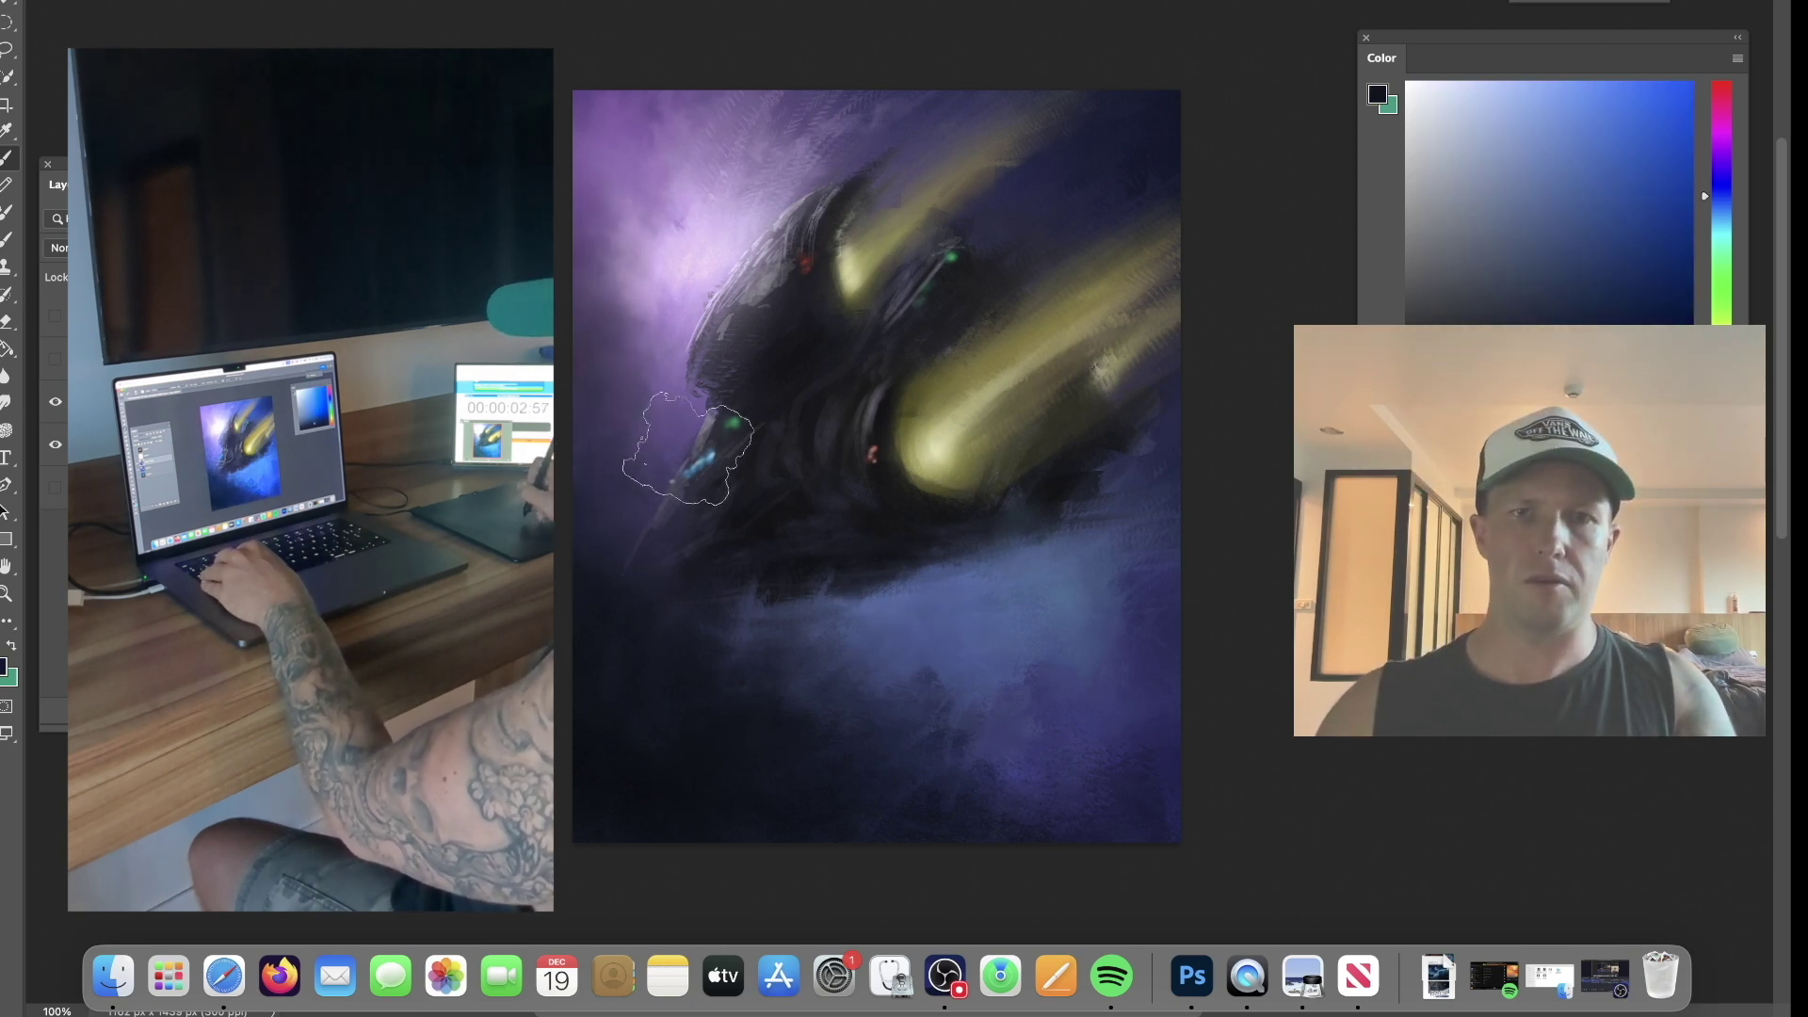
# Paint thin pale lavender and blue highlights along the snout, jaw and rear edges with the Aufgenommener Pinsel 1 1 brush.
pyautogui.rightClick(764, 374)
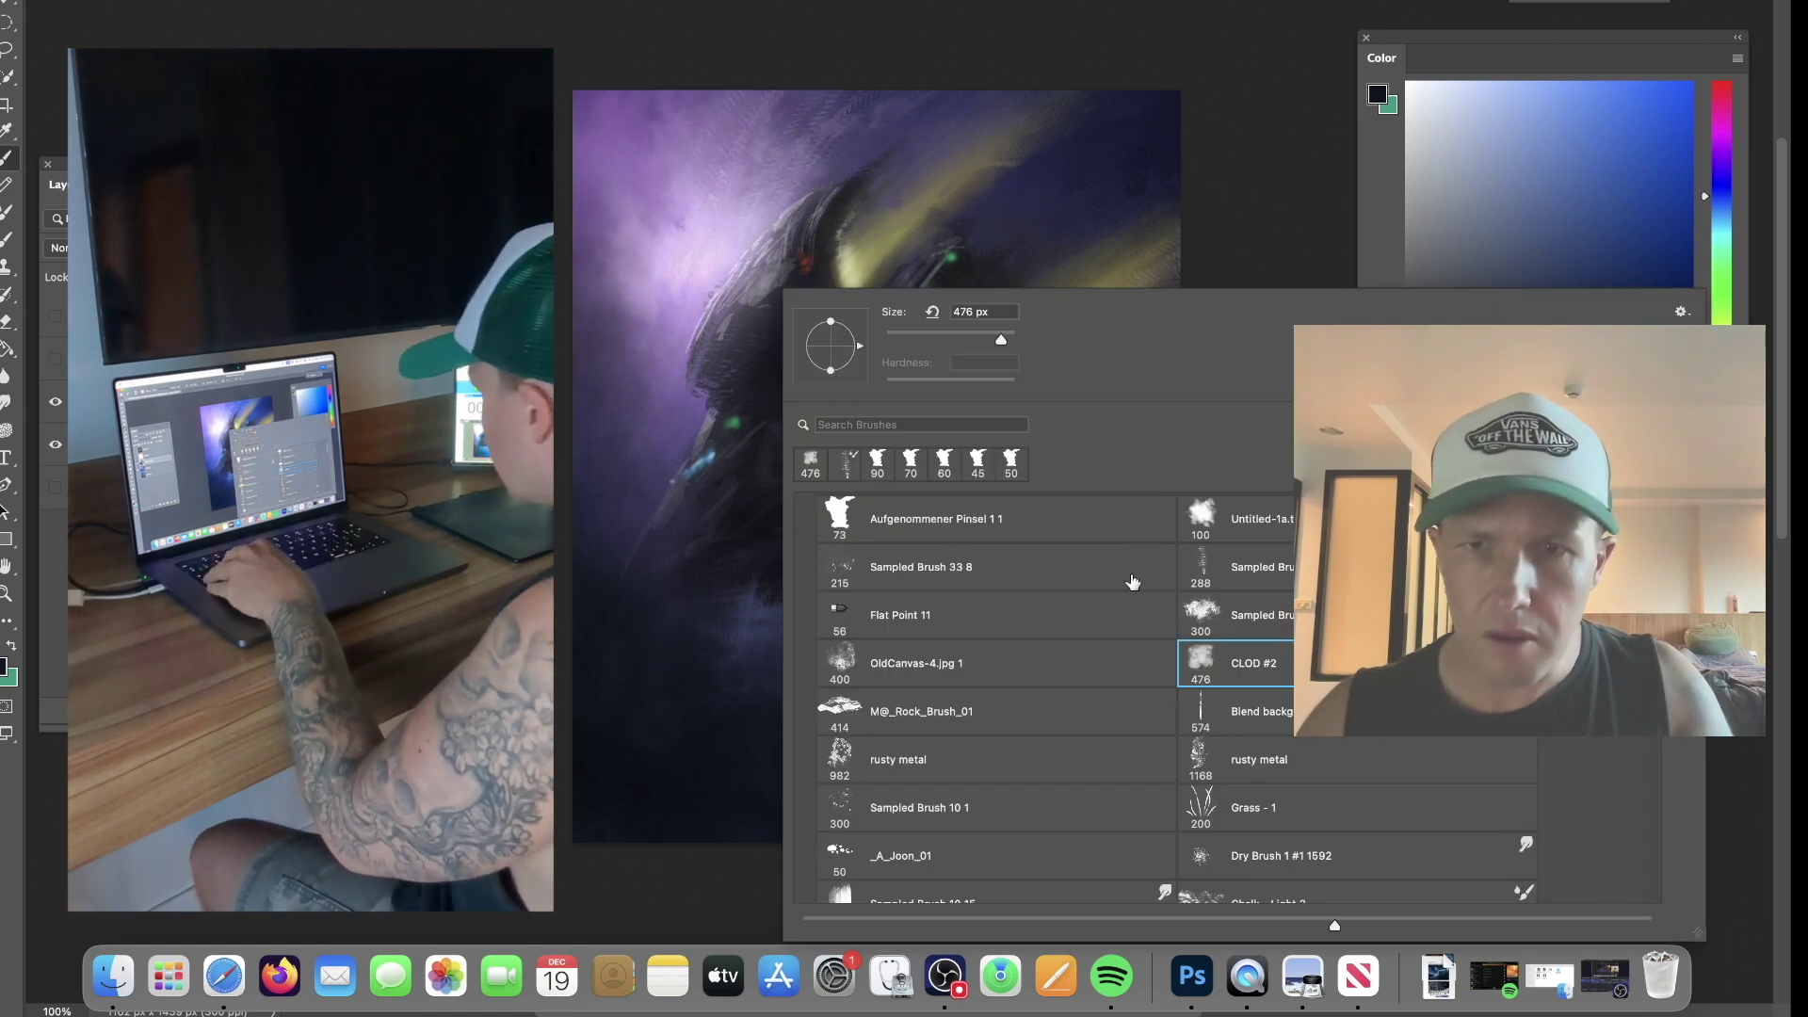
pyautogui.click(949, 529)
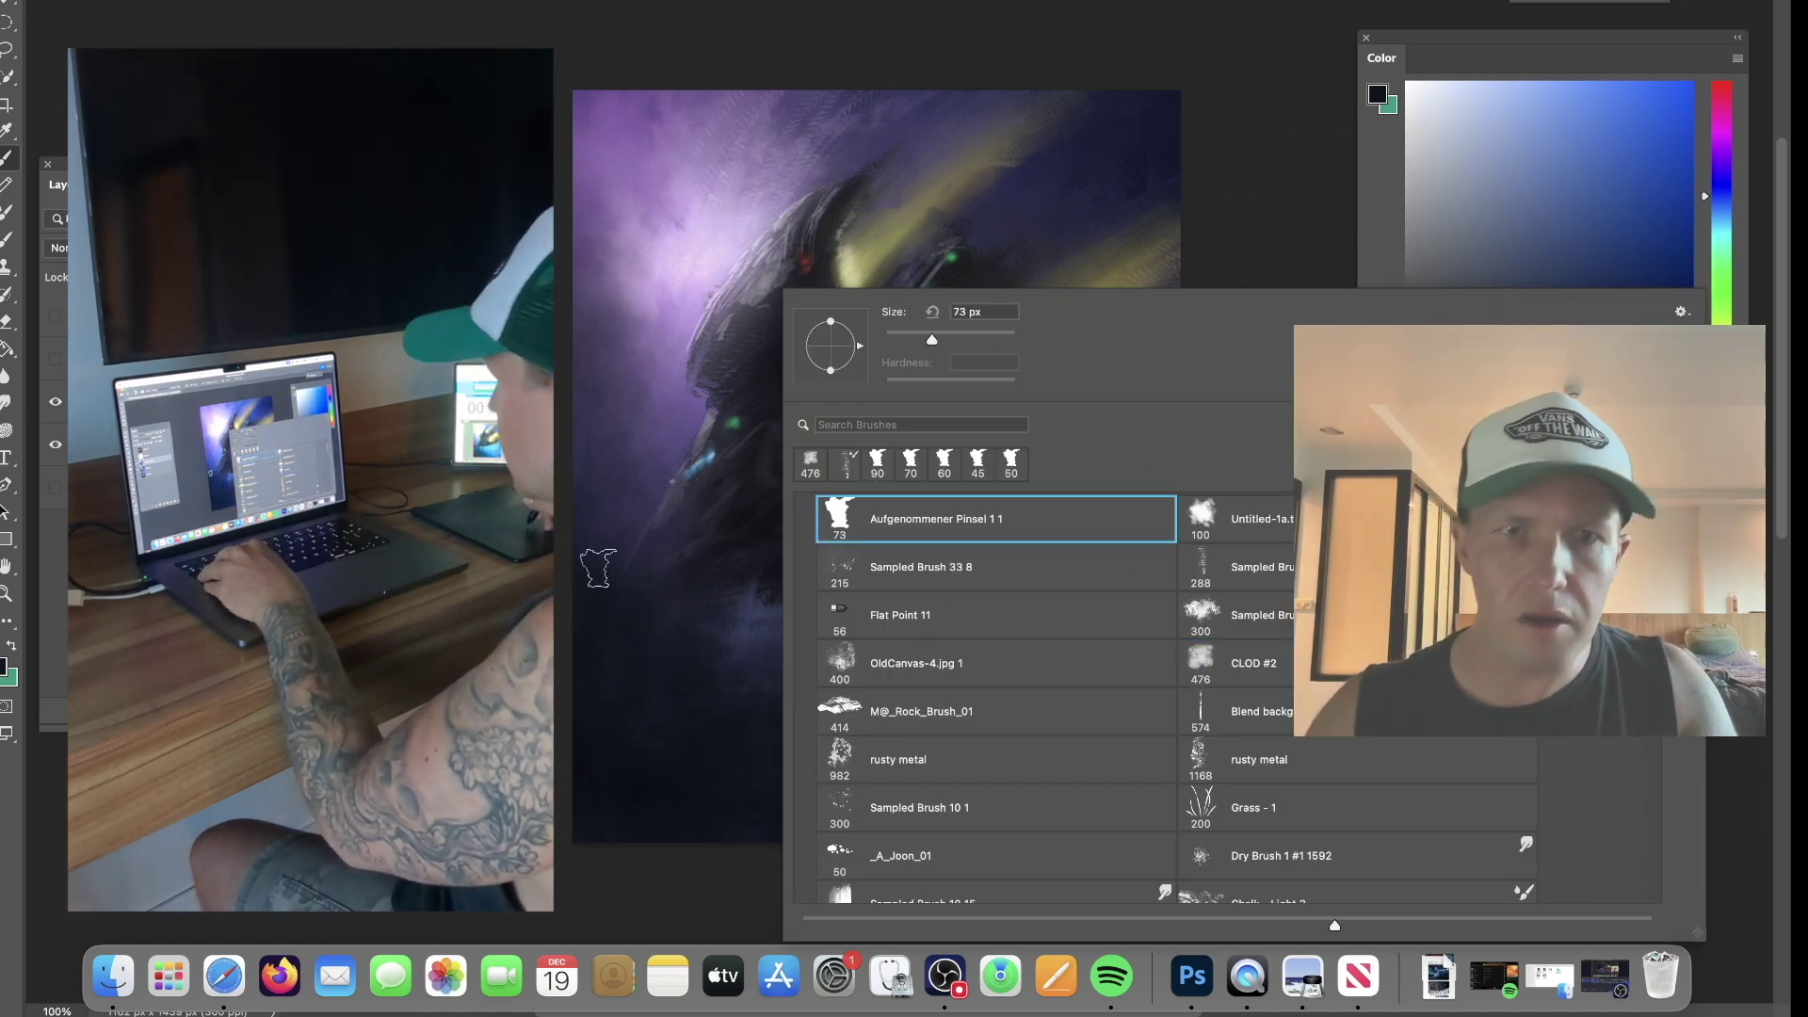
pyautogui.keyDown('alt'); pyautogui.click(711, 433); pyautogui.keyUp('alt')
pyautogui.click(1430, 120)
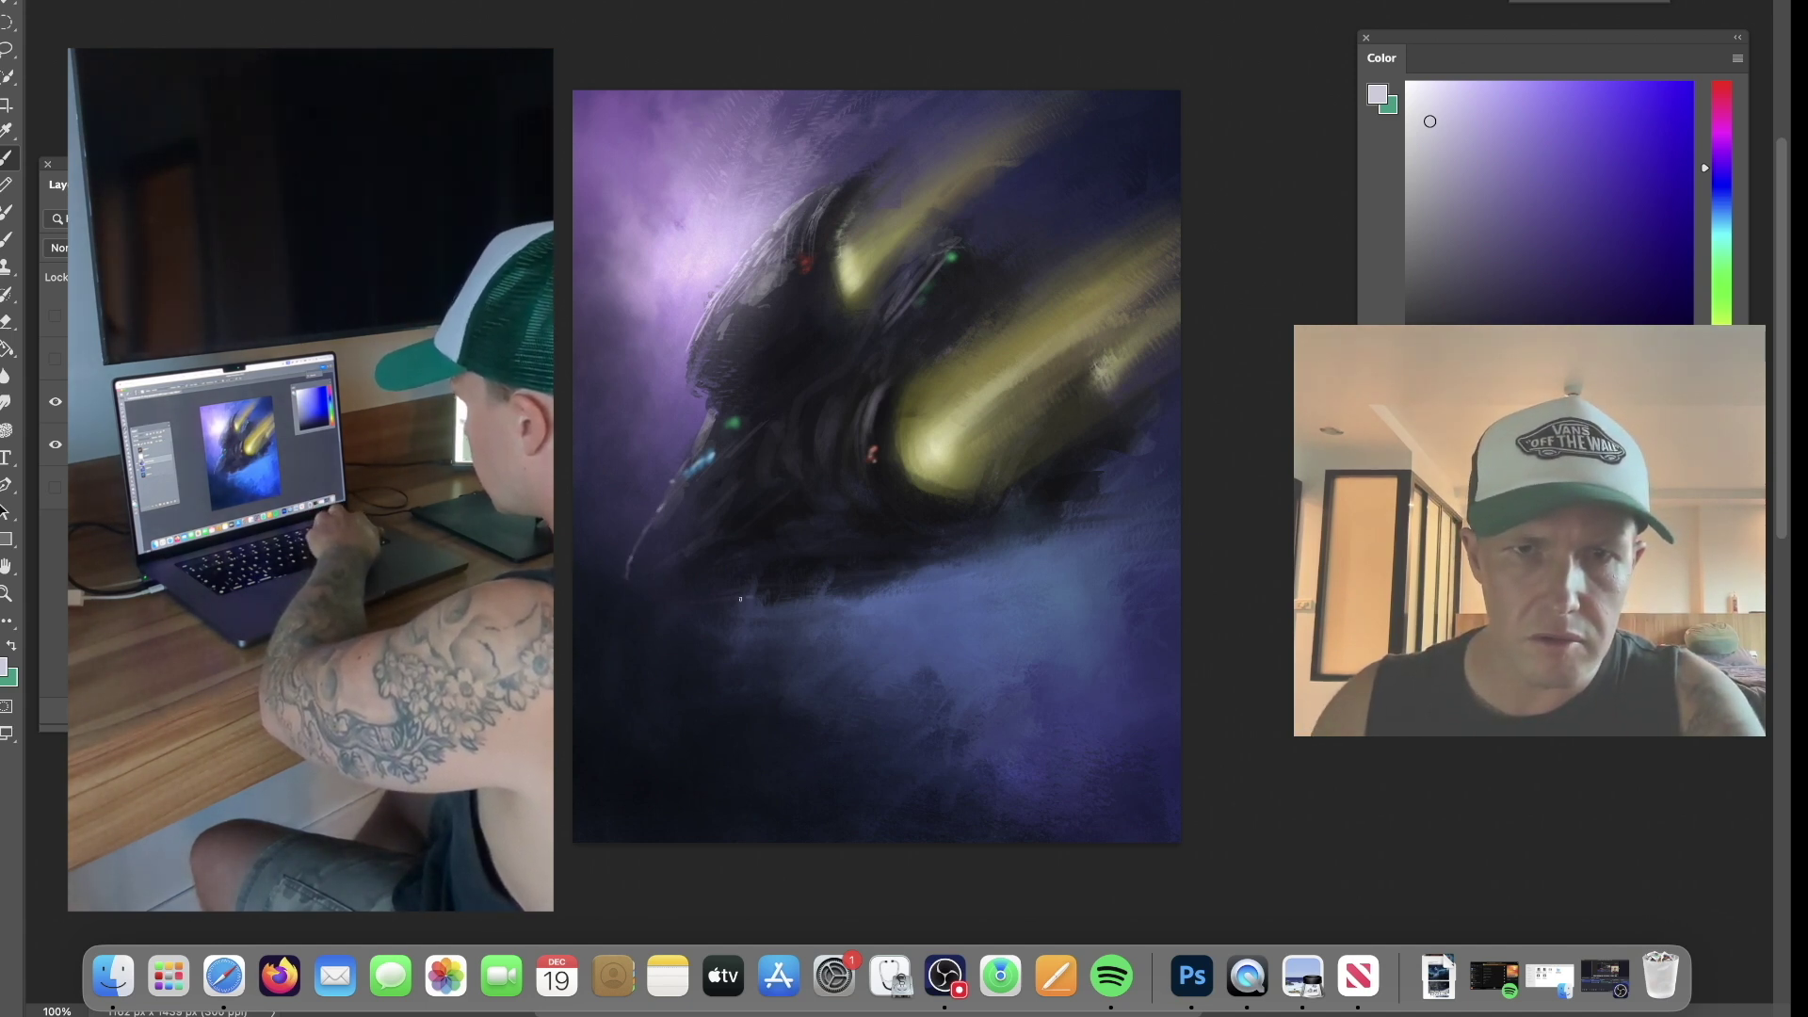
pyautogui.keyDown('alt'); pyautogui.click(980, 577); pyautogui.keyUp('alt')
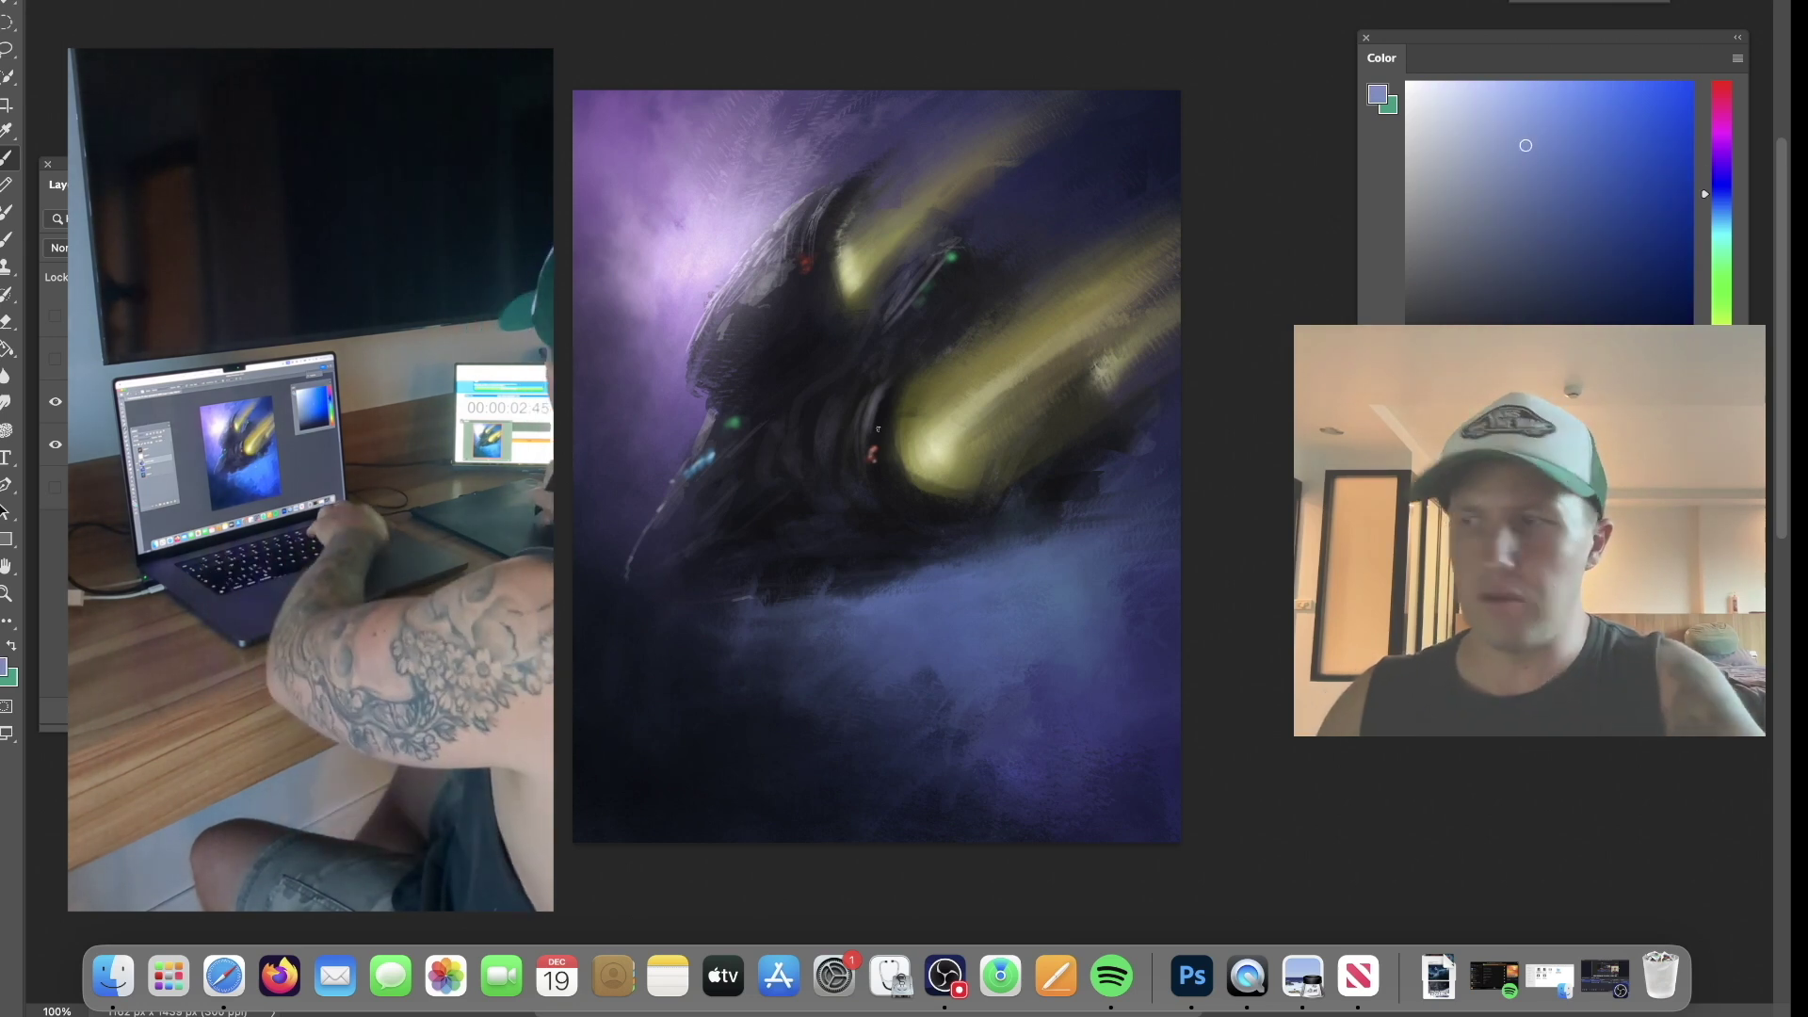
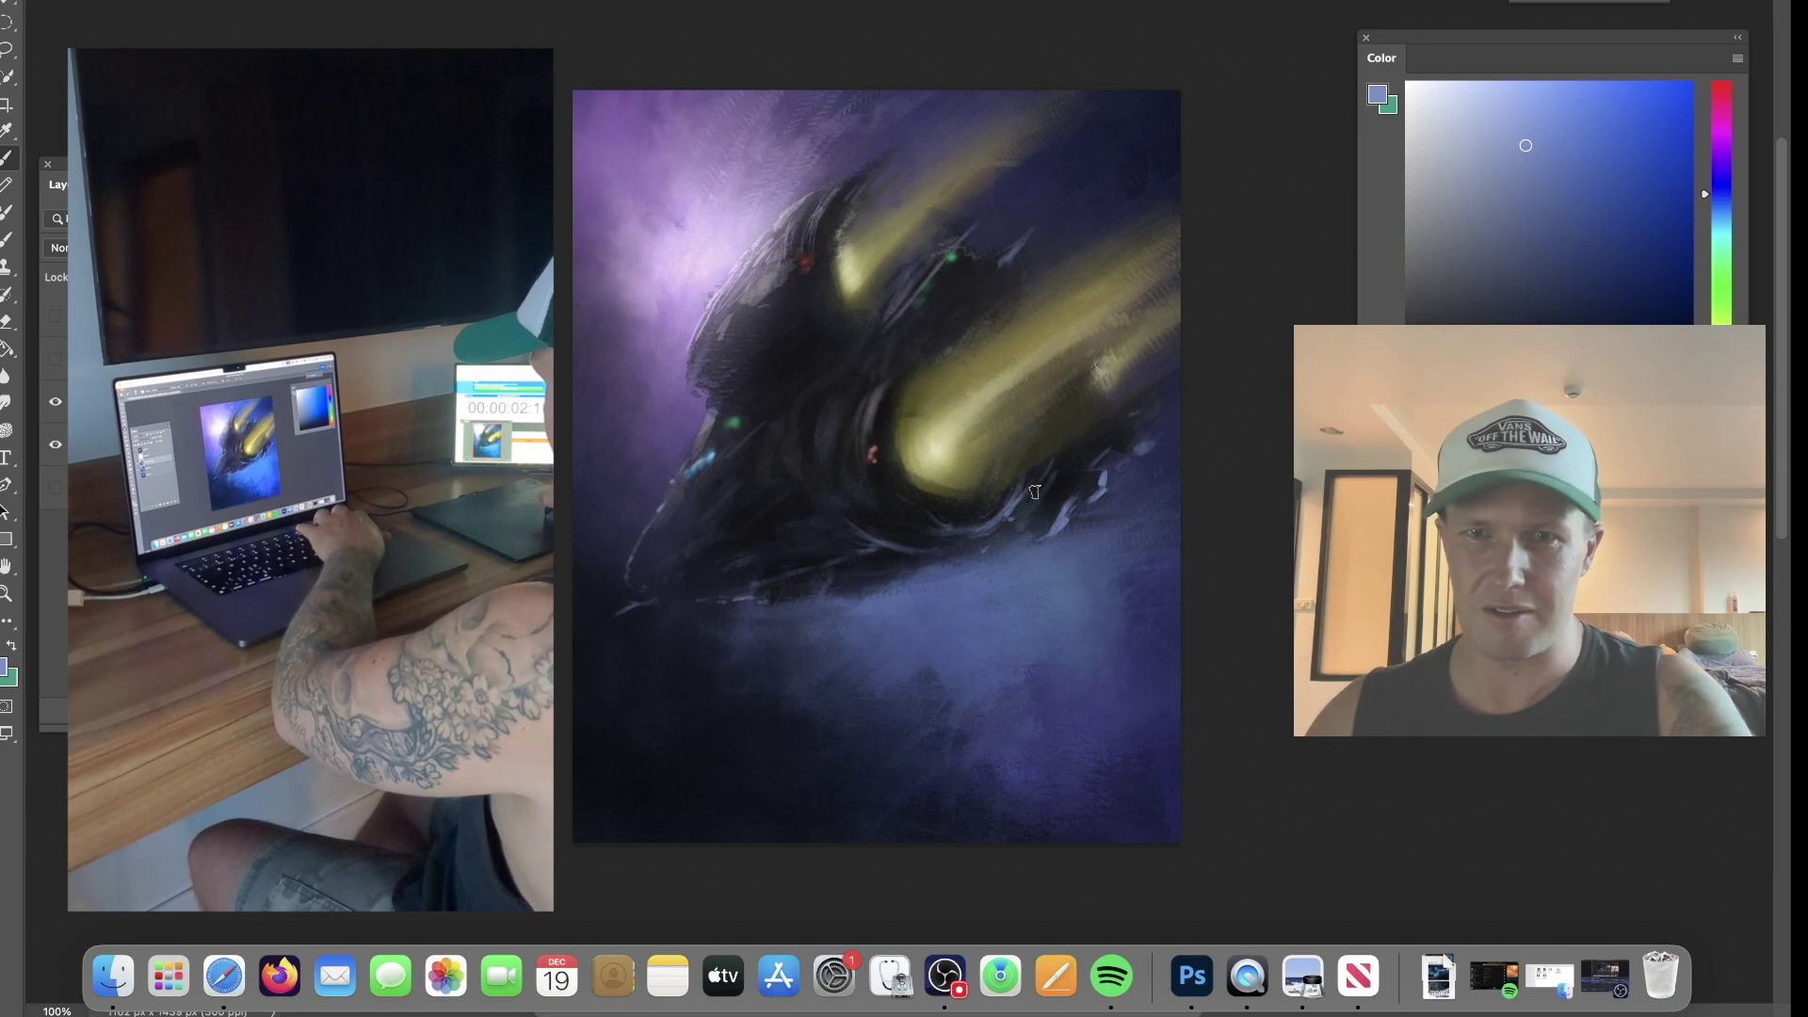
# Refine the cheek, eye surround and crest with small strokes of sampled black and dark grey.
pyautogui.keyDown('alt'); pyautogui.click(863, 490); pyautogui.keyUp('alt')
pyautogui.keyDown('alt'); pyautogui.click(882, 506); pyautogui.keyUp('alt')
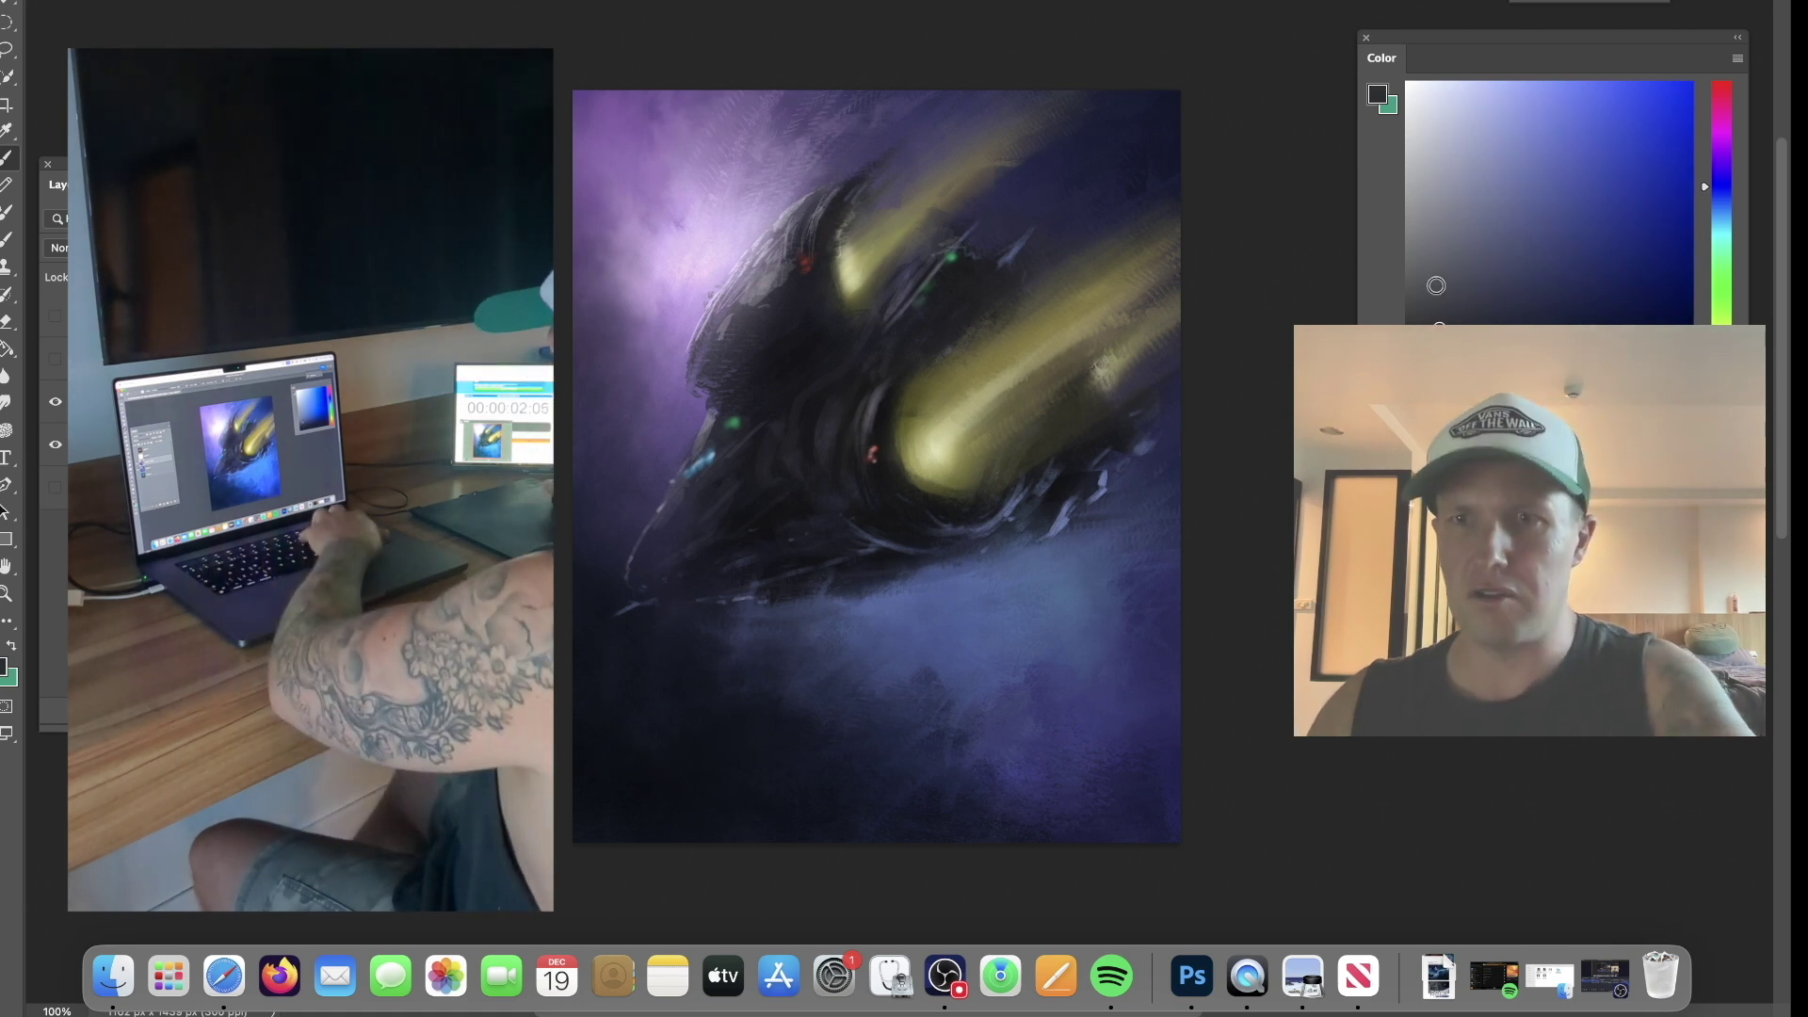
pyautogui.click(1428, 277)
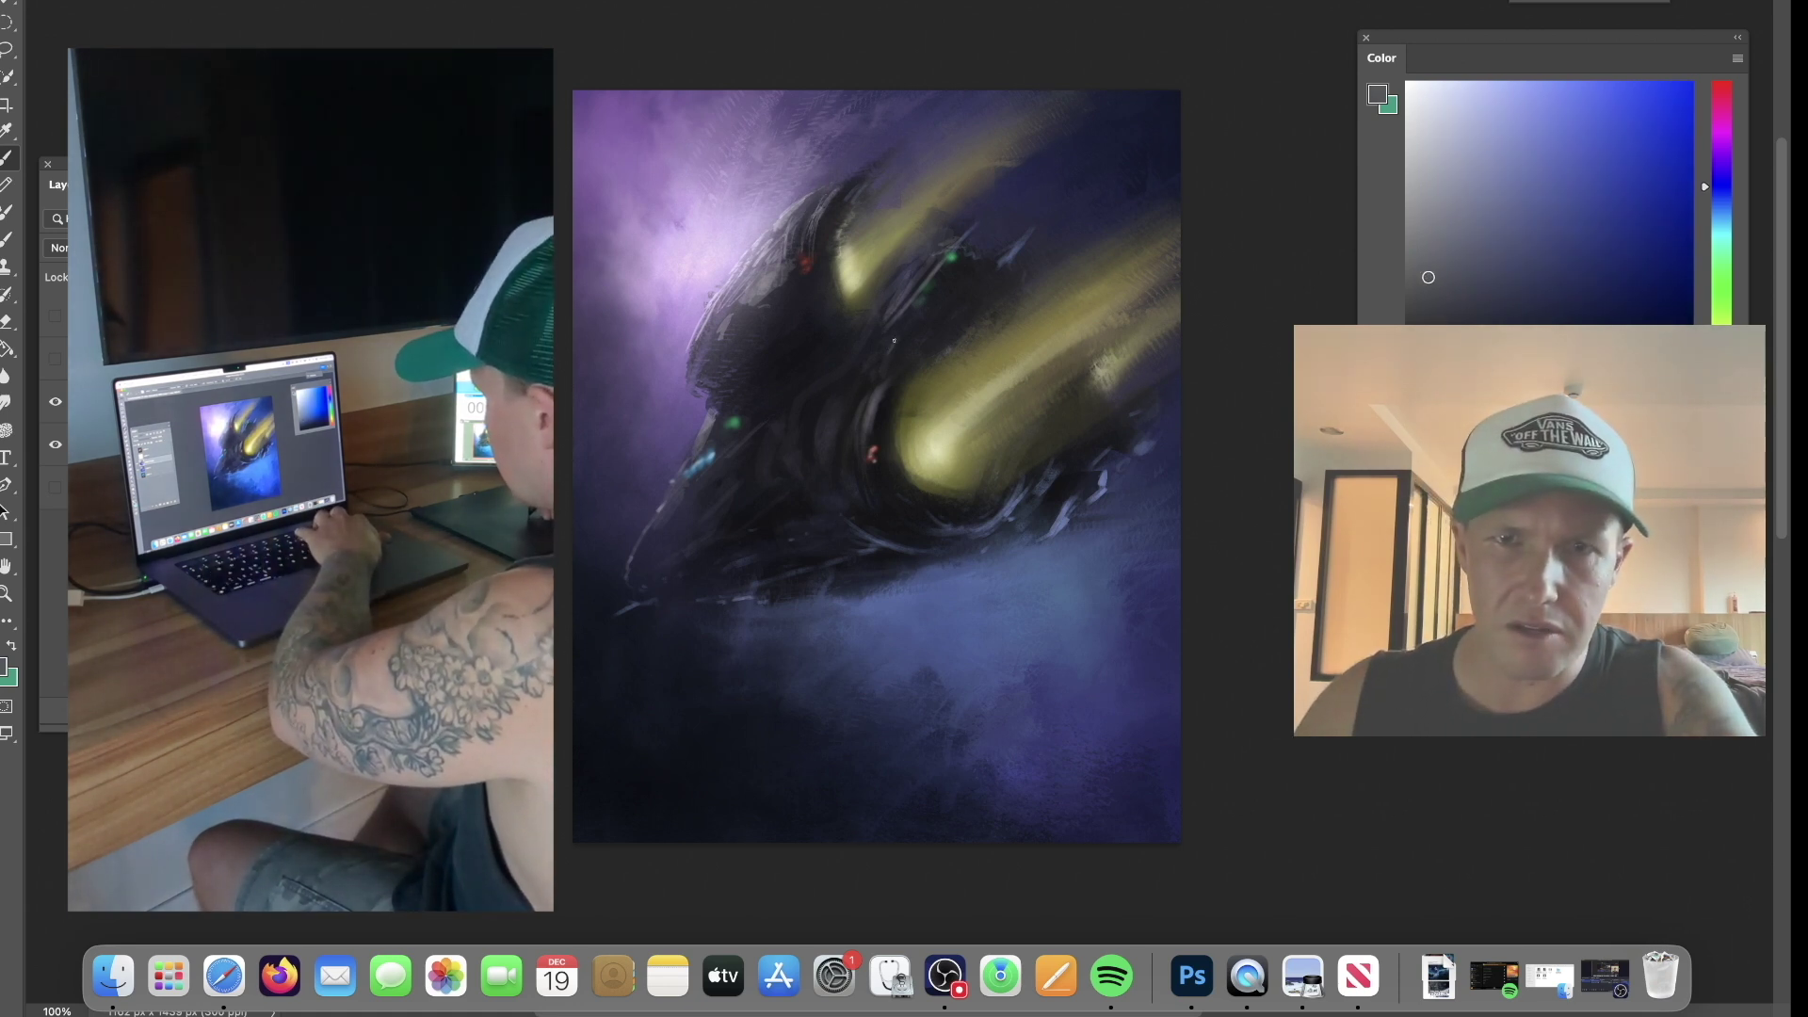
pyautogui.keyDown('alt'); pyautogui.click(802, 345); pyautogui.keyUp('alt')
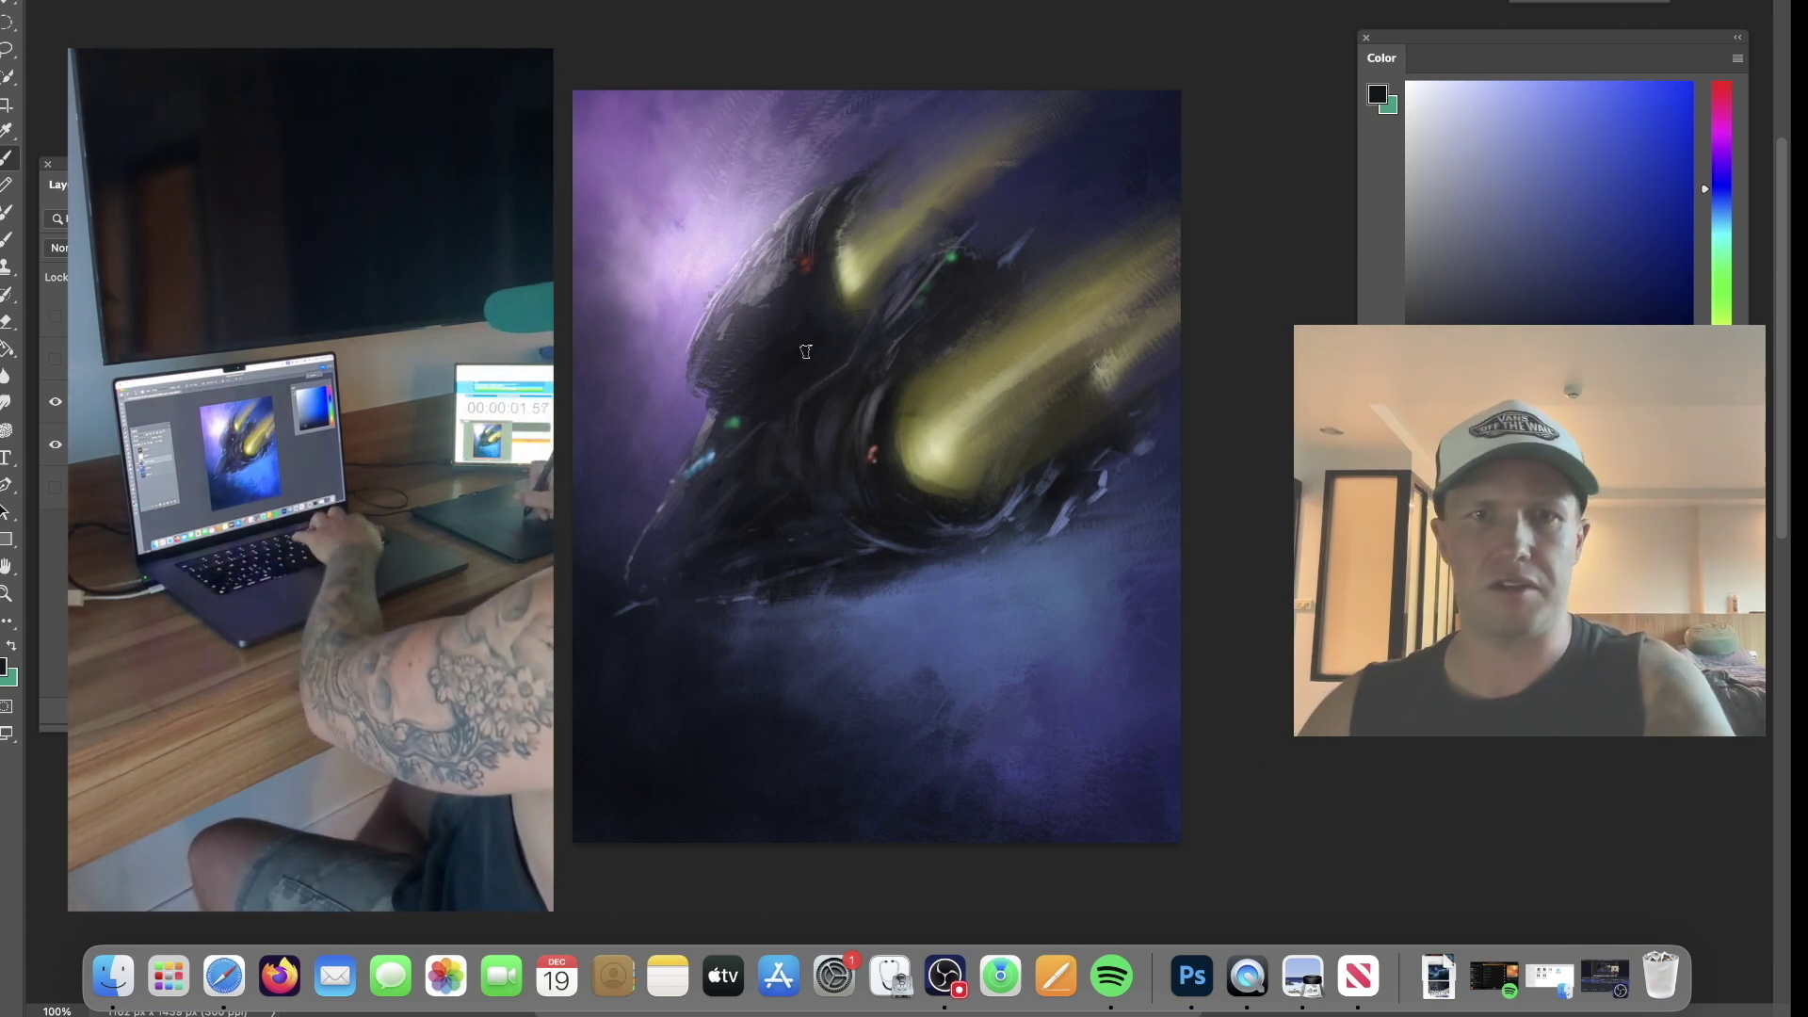
pyautogui.moveTo(806, 271); pyautogui.dragTo(800, 261)
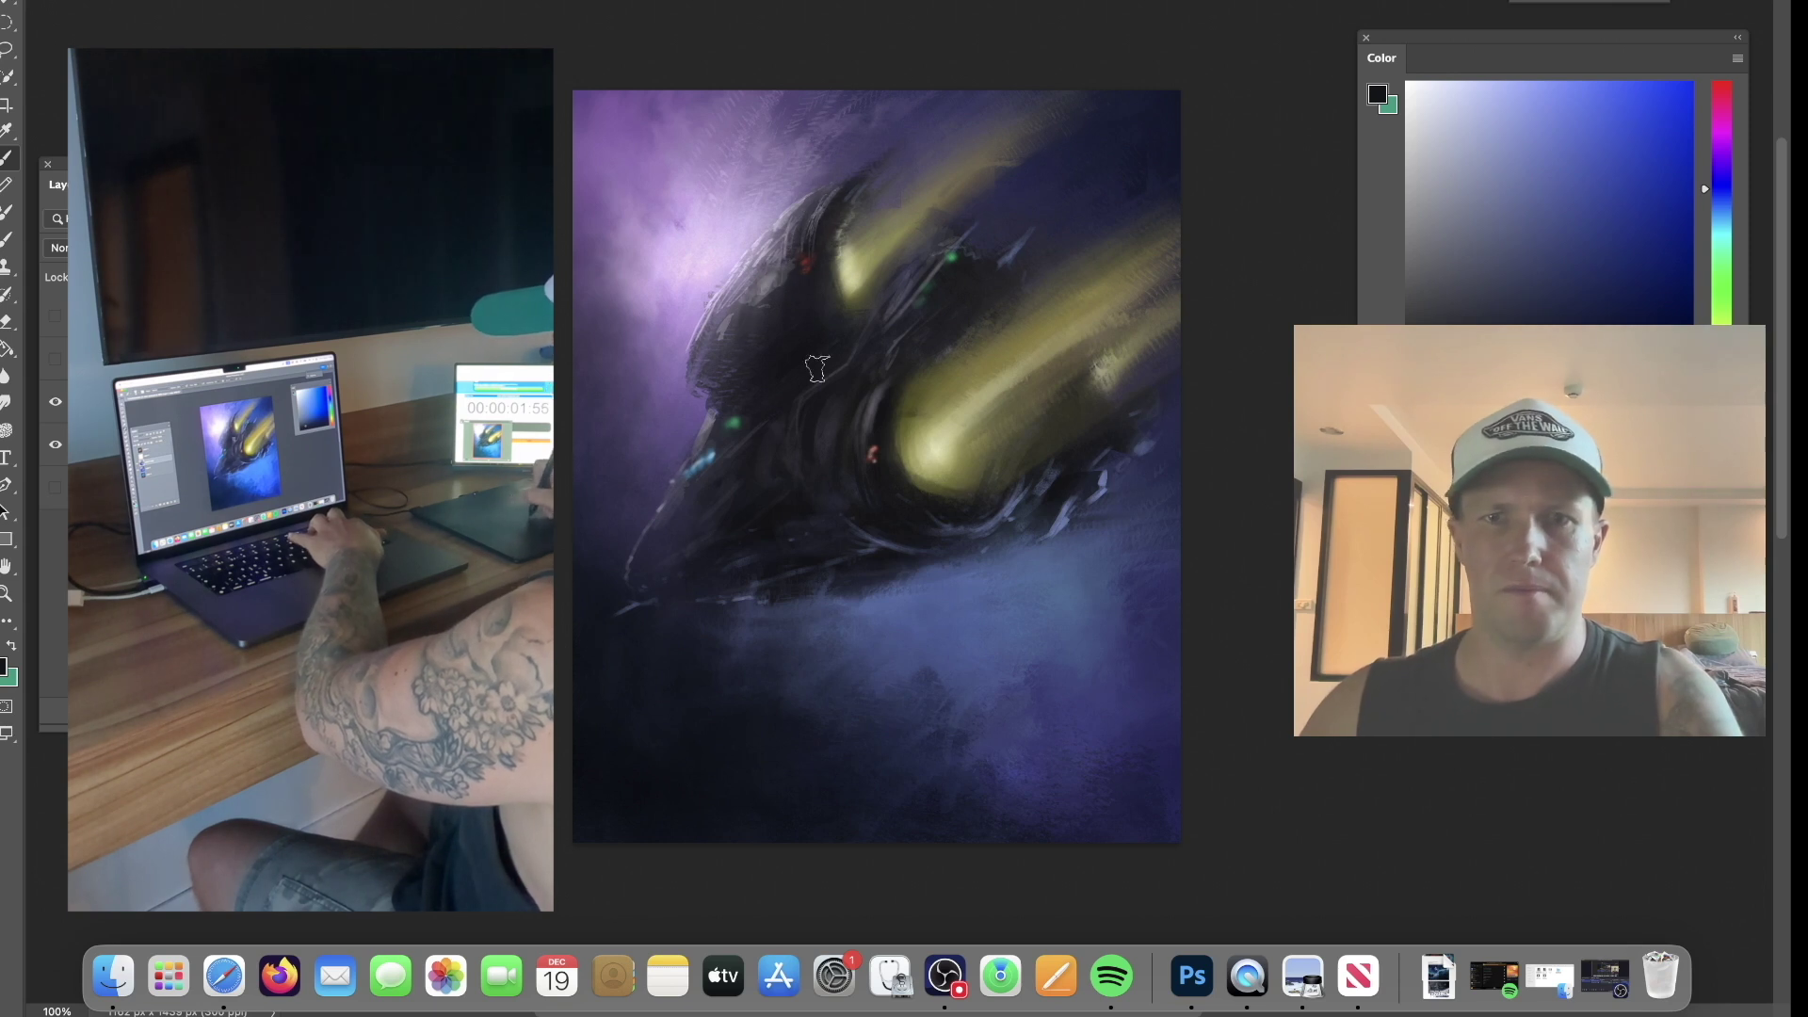
# Extend the head's dark underside in a tapering sweep towards the rear, using sampled blacks and dark navy.
pyautogui.keyDown('alt'); pyautogui.click(858, 529); pyautogui.keyUp('alt')
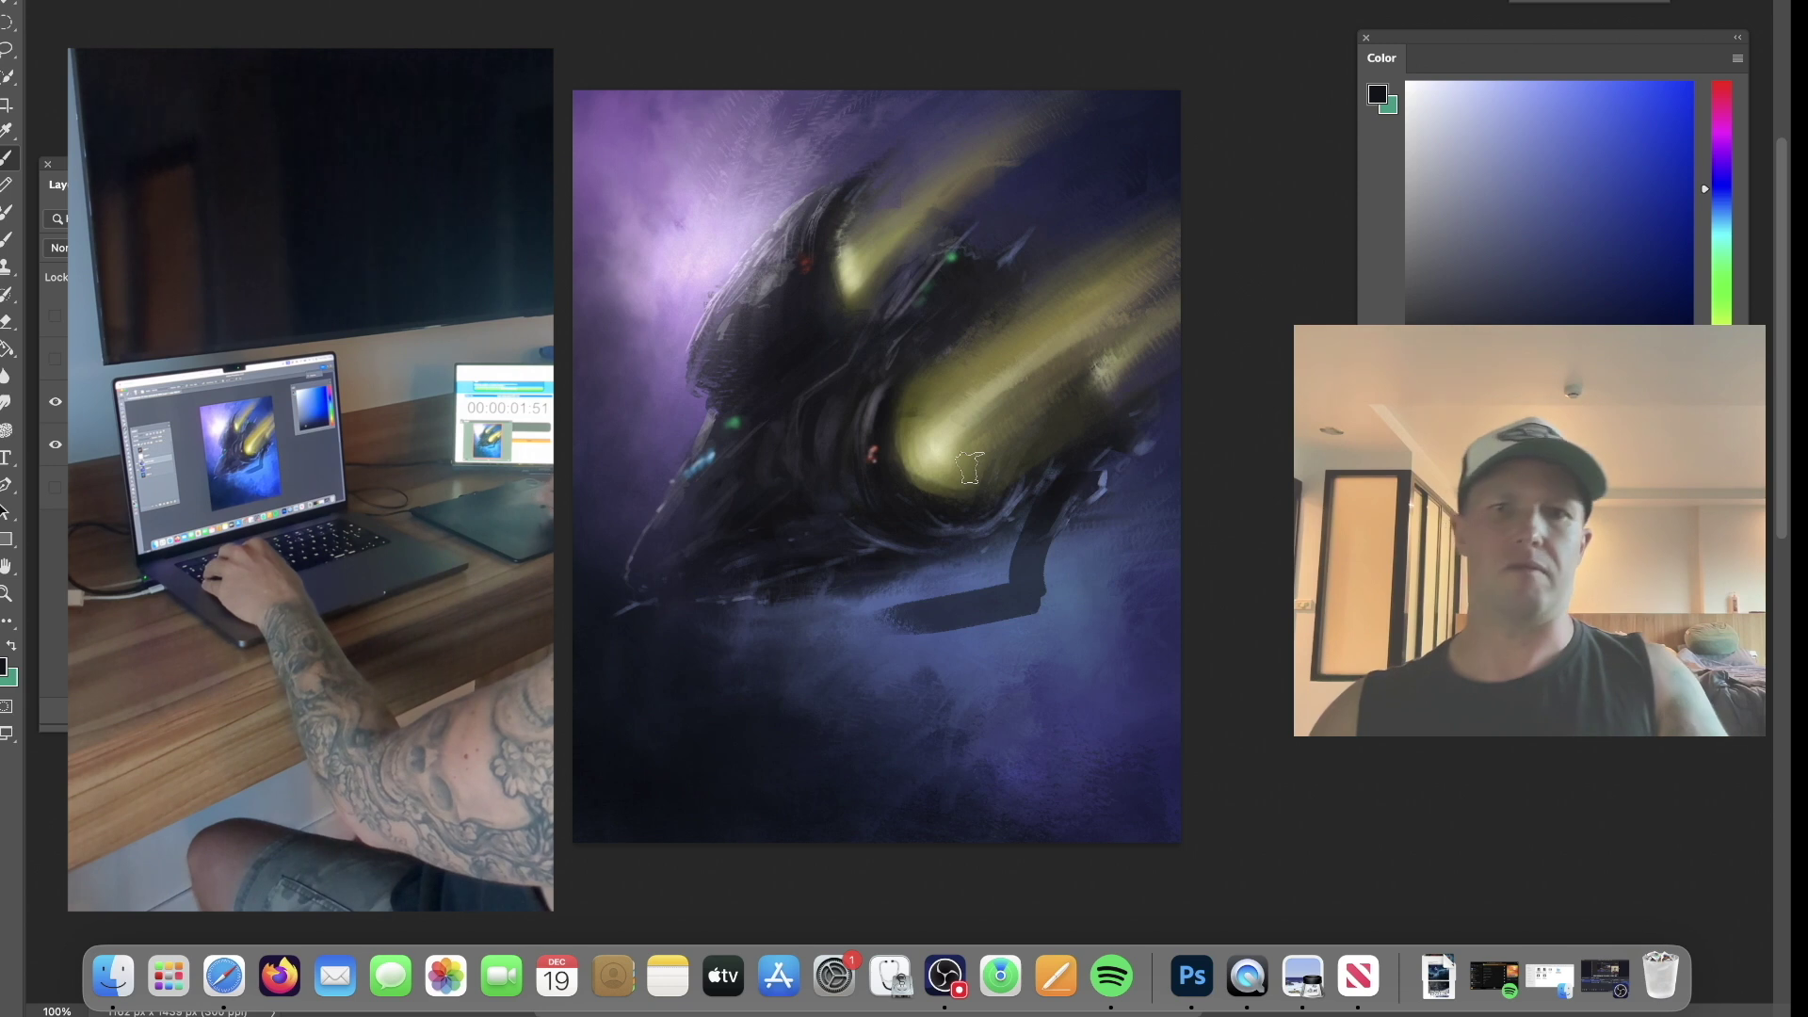
pyautogui.moveTo(909, 567); pyautogui.dragTo(1075, 562)
pyautogui.press('super+z')
pyautogui.keyDown('alt'); pyautogui.click(1054, 537); pyautogui.keyUp('alt')
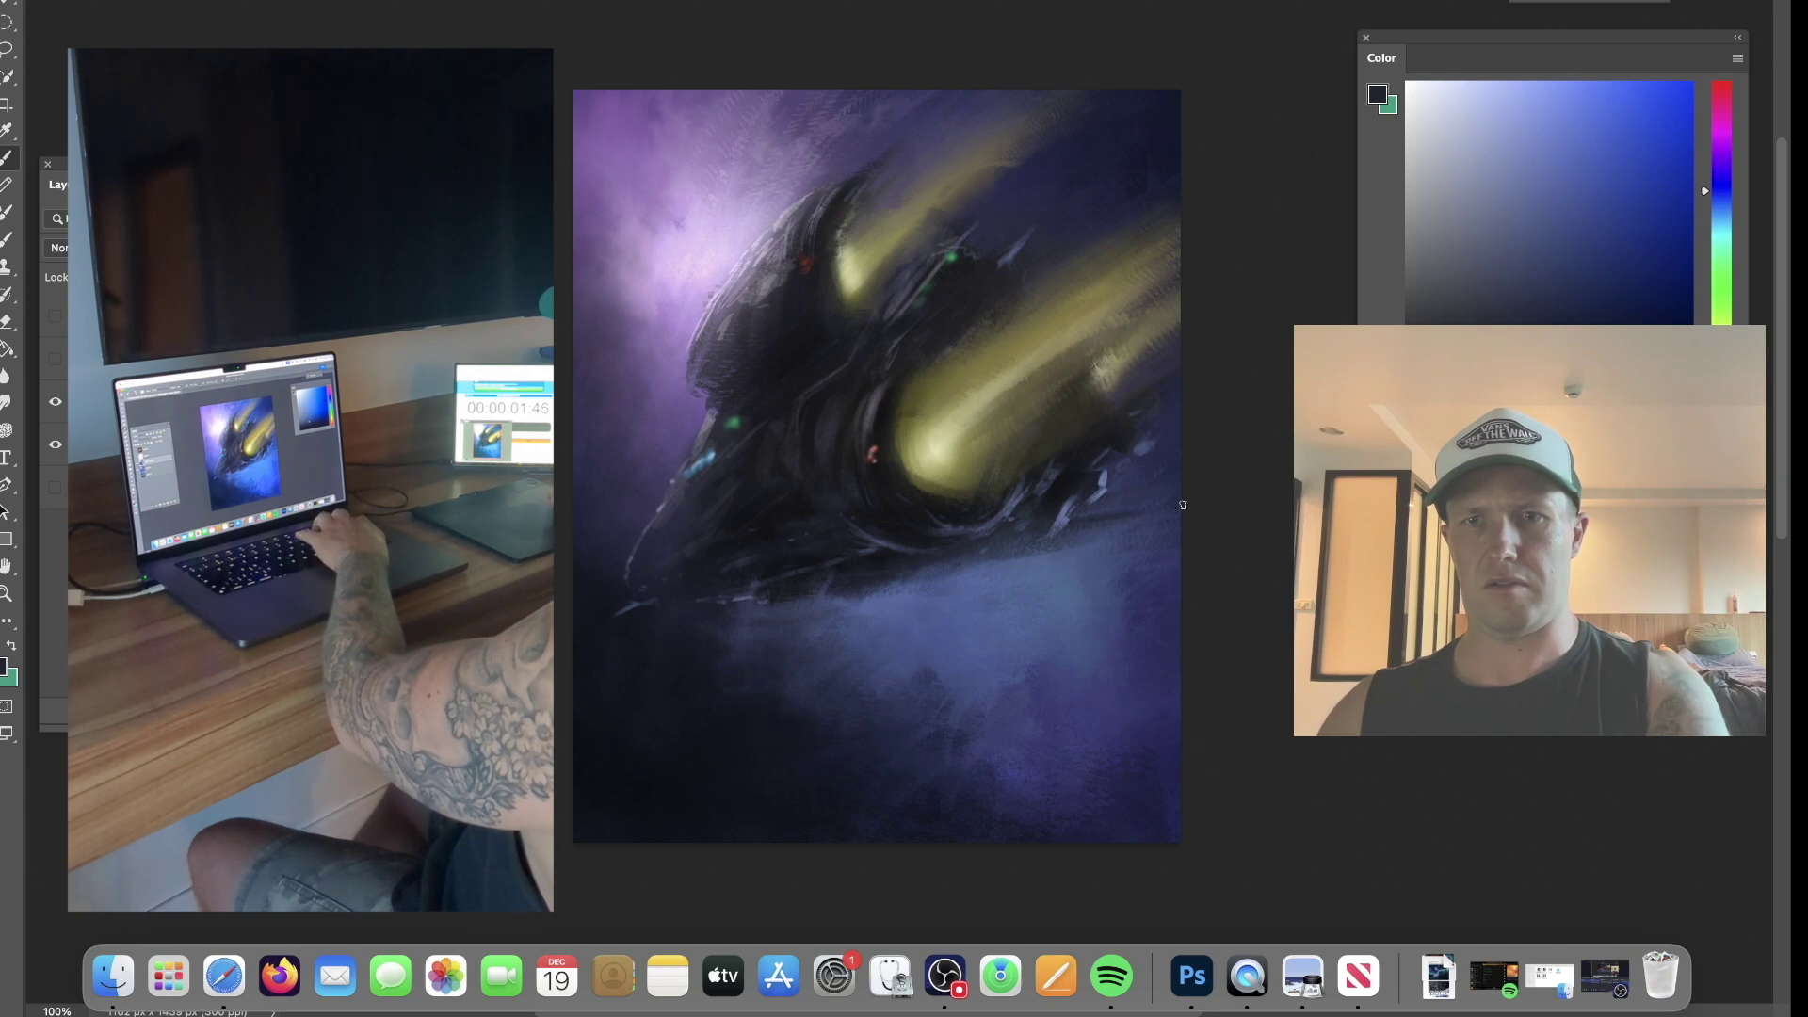
pyautogui.moveTo(1046, 556)
pyautogui.mouseDown()
pyautogui.moveTo(910, 577)
pyautogui.moveTo(1040, 543)
pyautogui.moveTo(957, 579)
pyautogui.moveTo(979, 572)
pyautogui.moveTo(809, 586)
pyautogui.moveTo(955, 566)
pyautogui.moveTo(968, 576)
pyautogui.moveTo(865, 578)
pyautogui.moveTo(997, 563)
pyautogui.mouseUp()
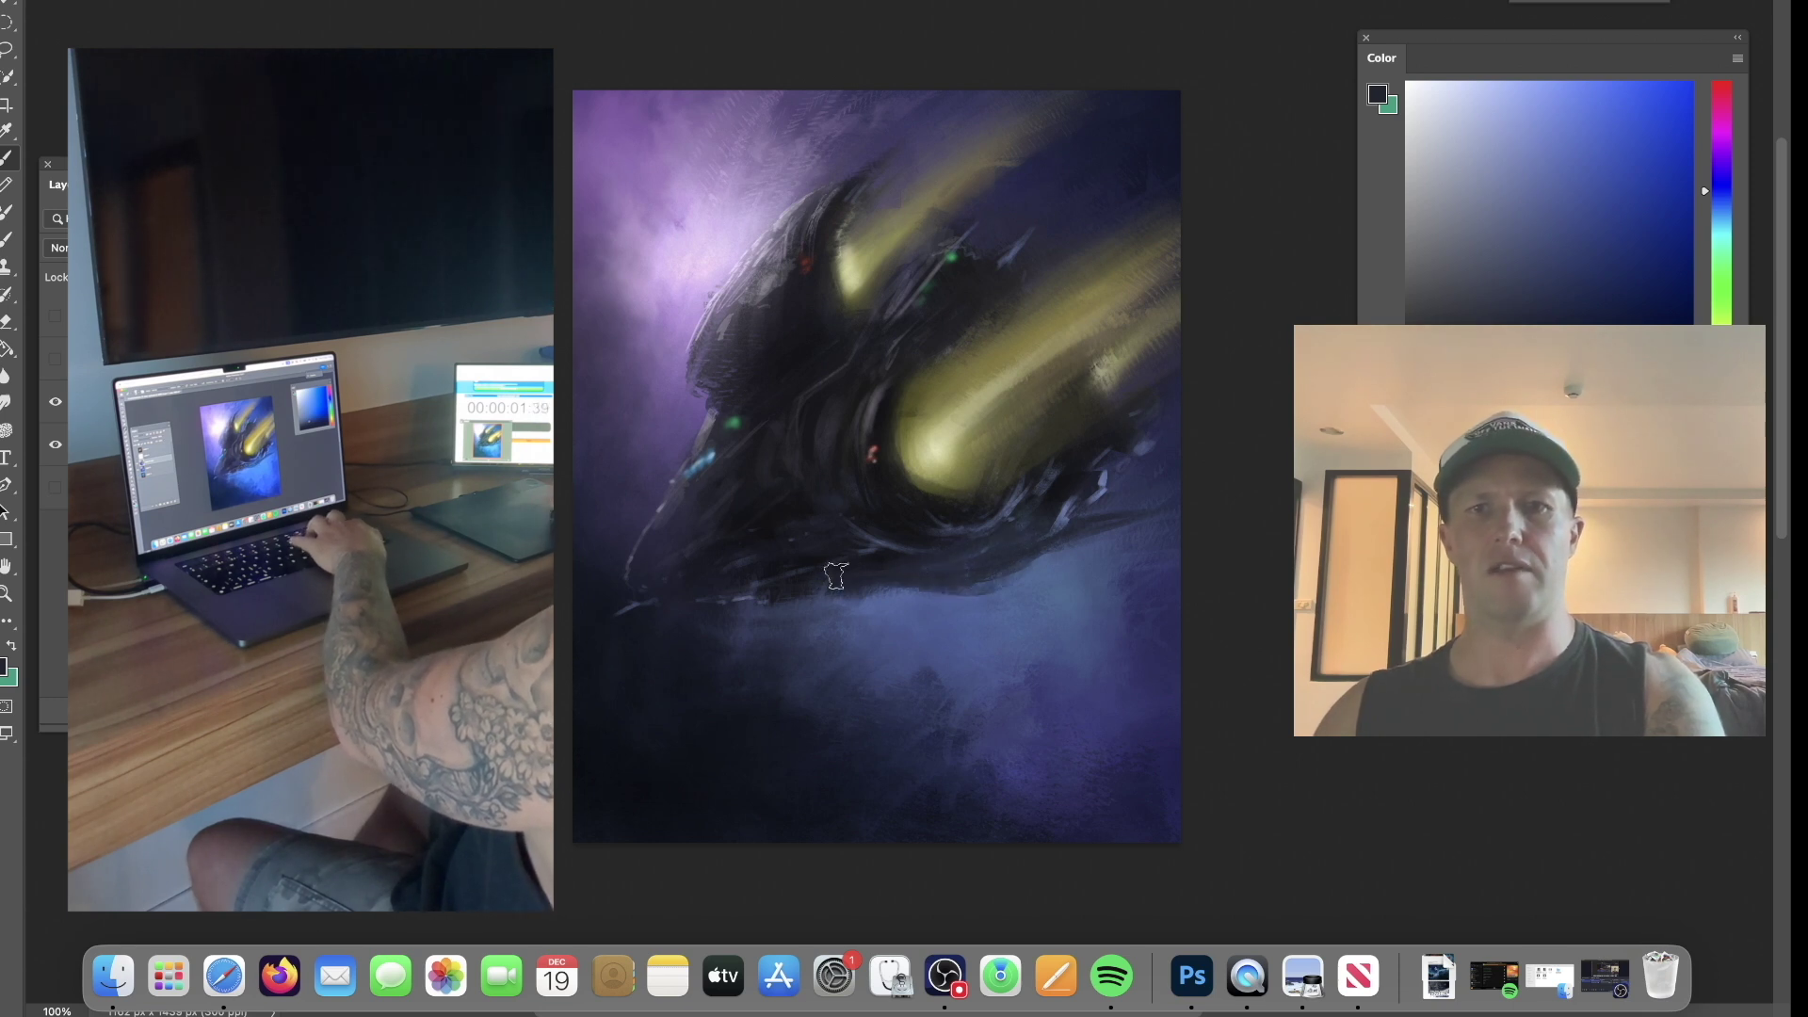
pyautogui.keyDown('alt'); pyautogui.click(1059, 499); pyautogui.keyUp('alt')
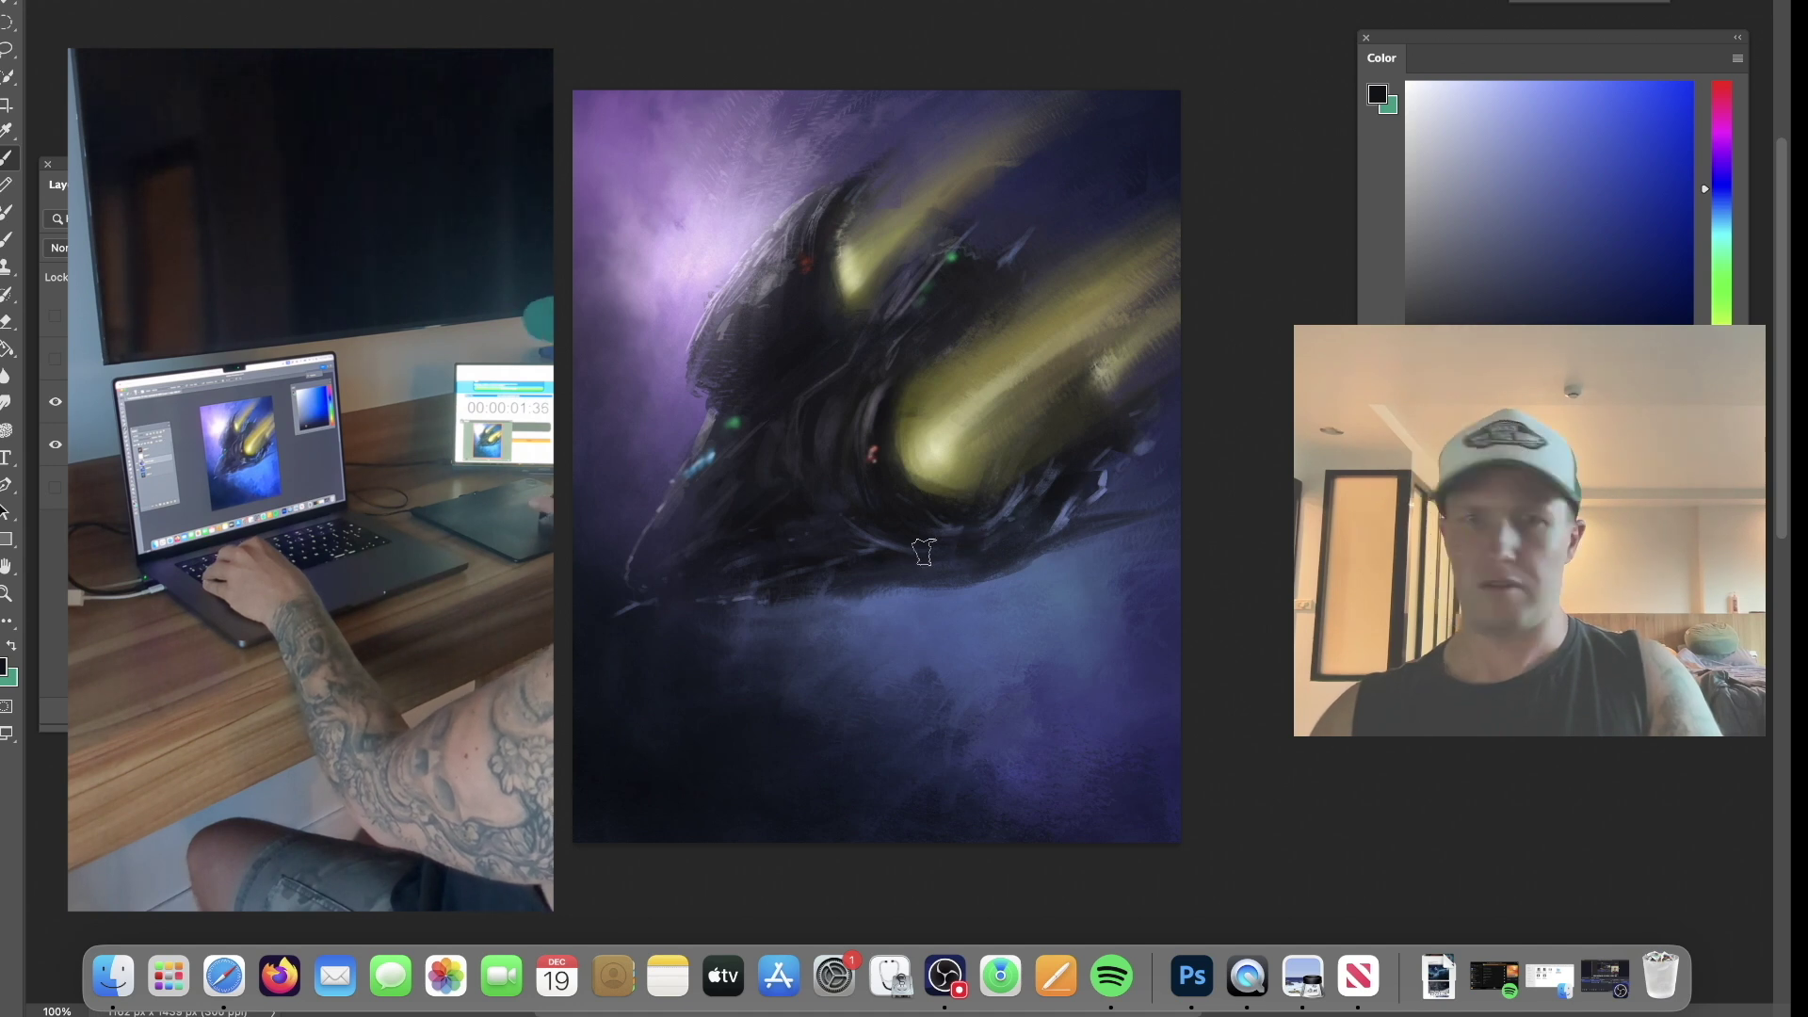
pyautogui.keyDown('alt'); pyautogui.click(838, 551); pyautogui.keyUp('alt')
# Flip the painting horizontally and touch up the face and crest with sampled blacks and grey.
pyautogui.press('super+shift+h')
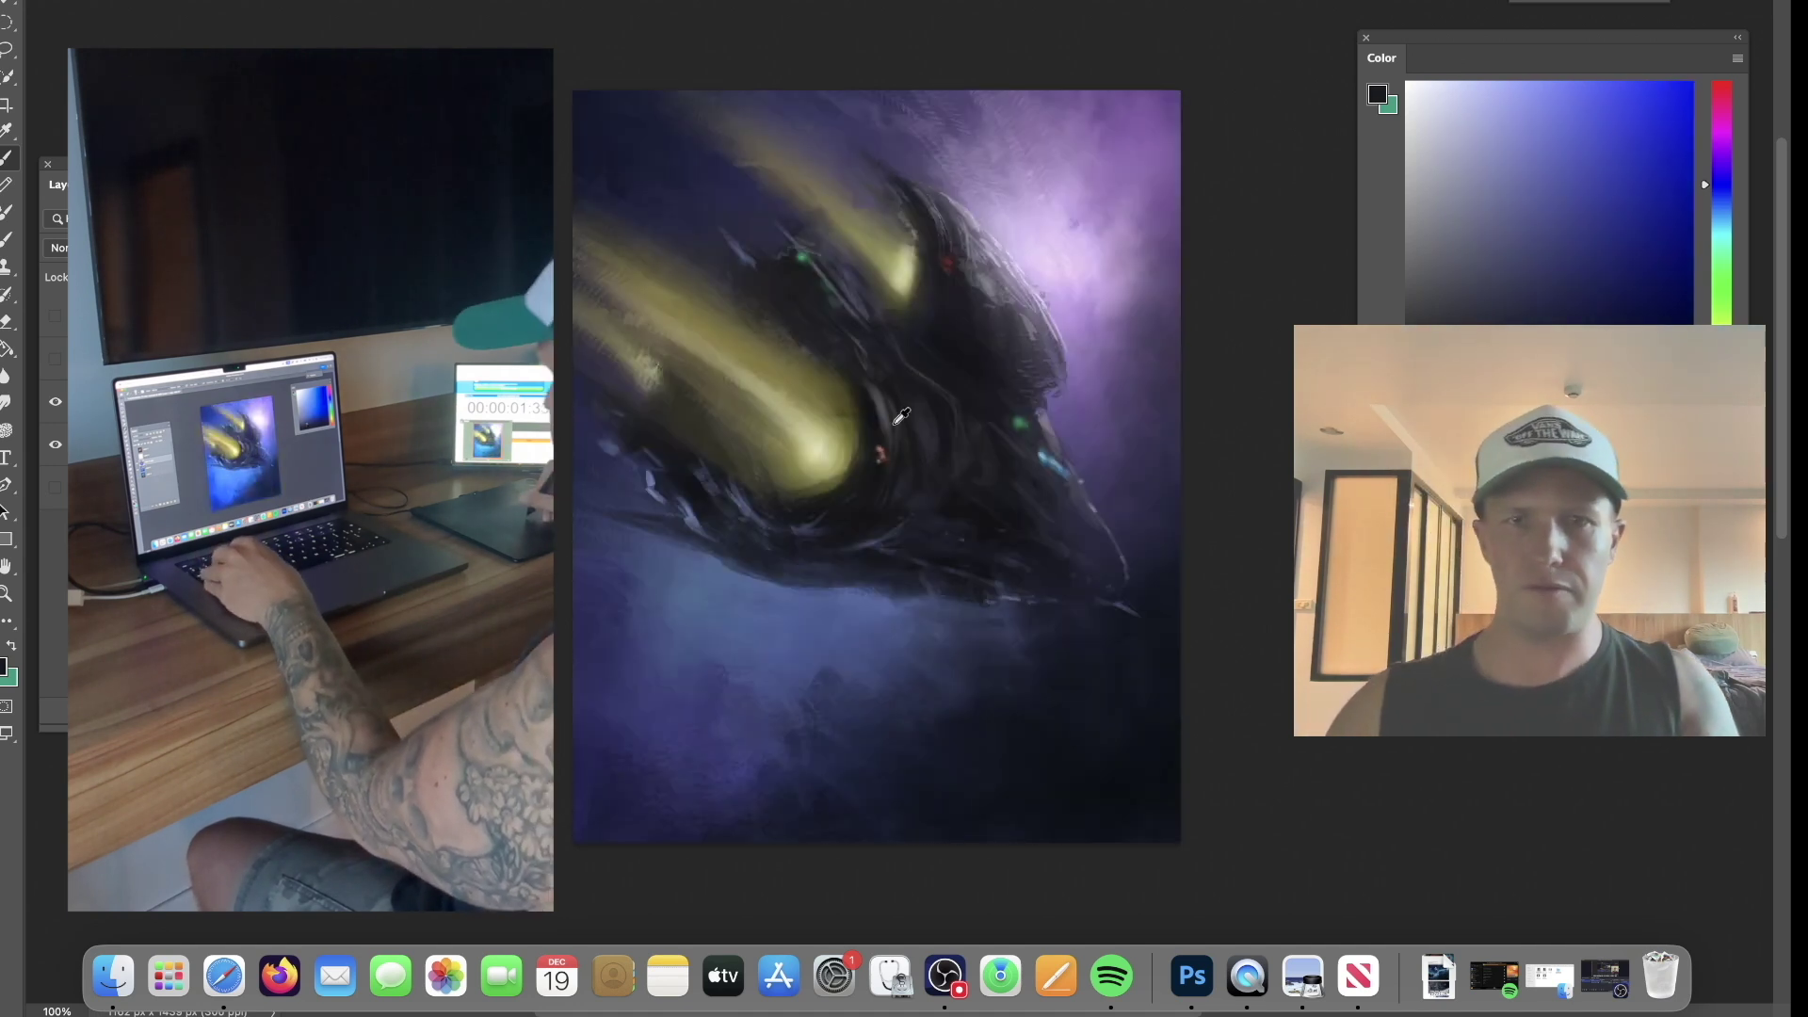
pyautogui.keyDown('alt'); pyautogui.click(894, 423); pyautogui.keyUp('alt')
pyautogui.keyDown('alt'); pyautogui.click(841, 353); pyautogui.keyUp('alt')
pyautogui.keyDown('alt'); pyautogui.click(960, 367); pyautogui.keyUp('alt')
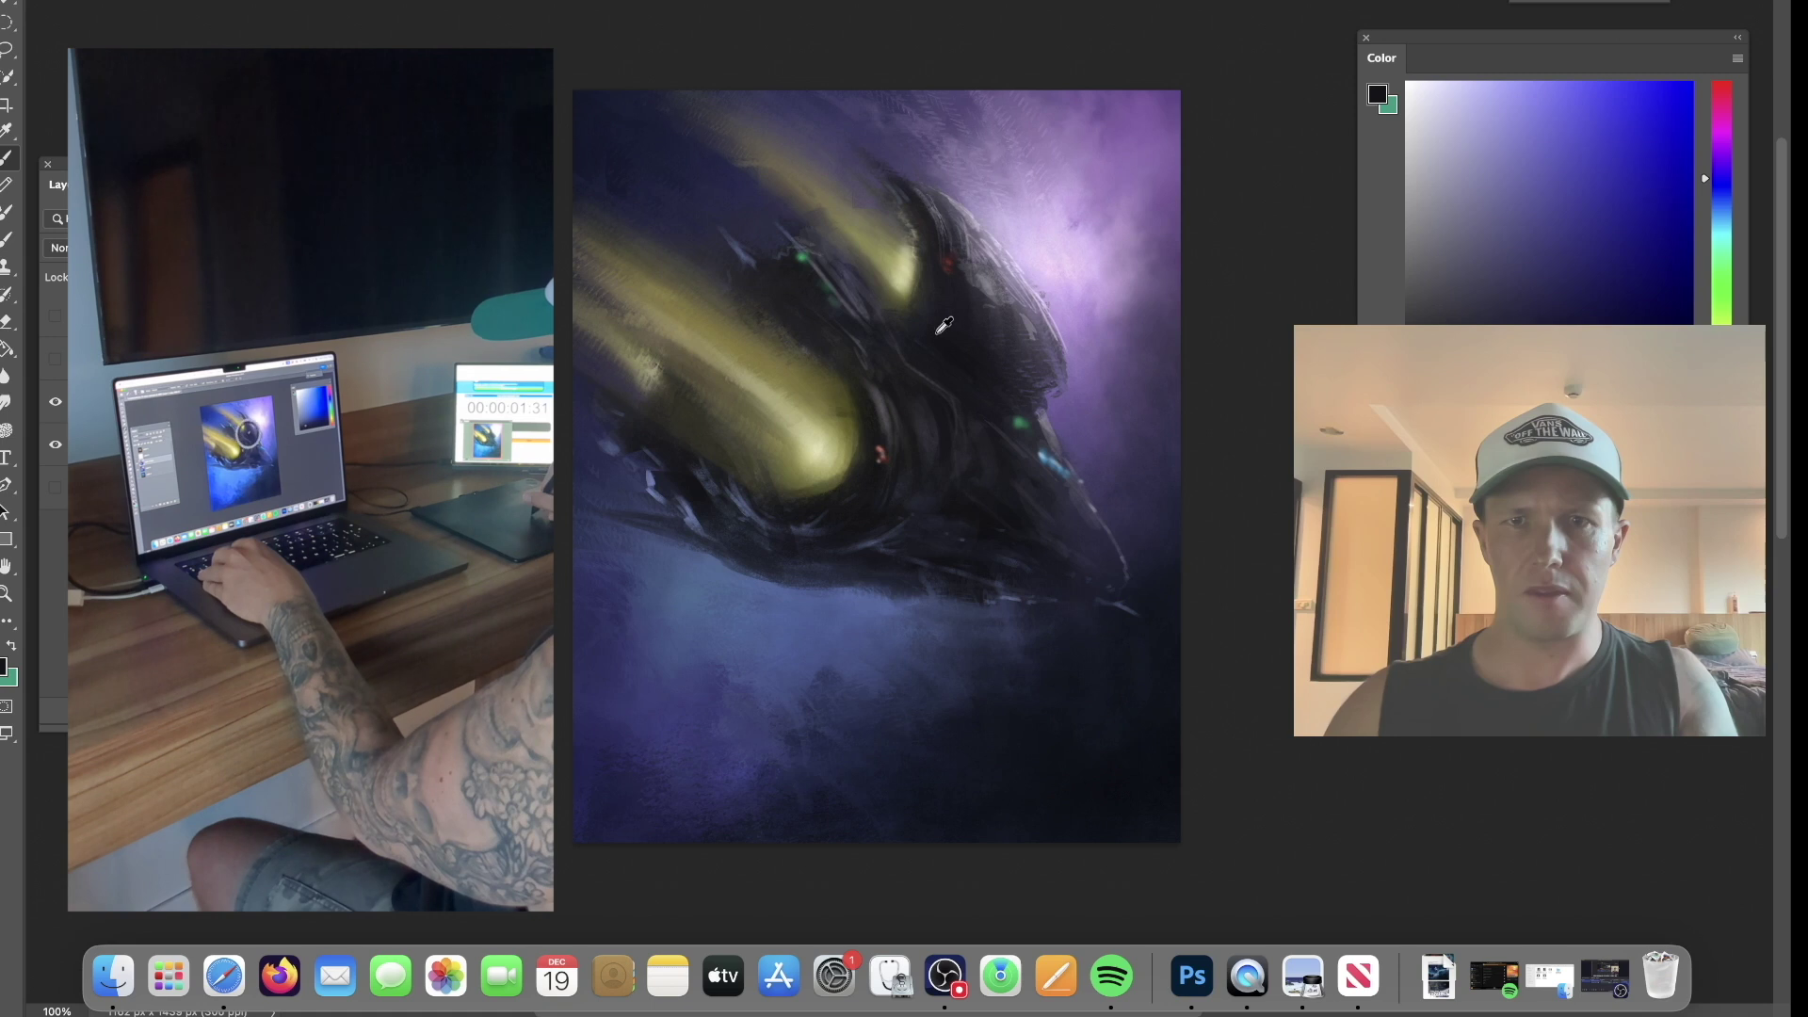
pyautogui.keyDown('alt'); pyautogui.click(979, 320); pyautogui.keyUp('alt')
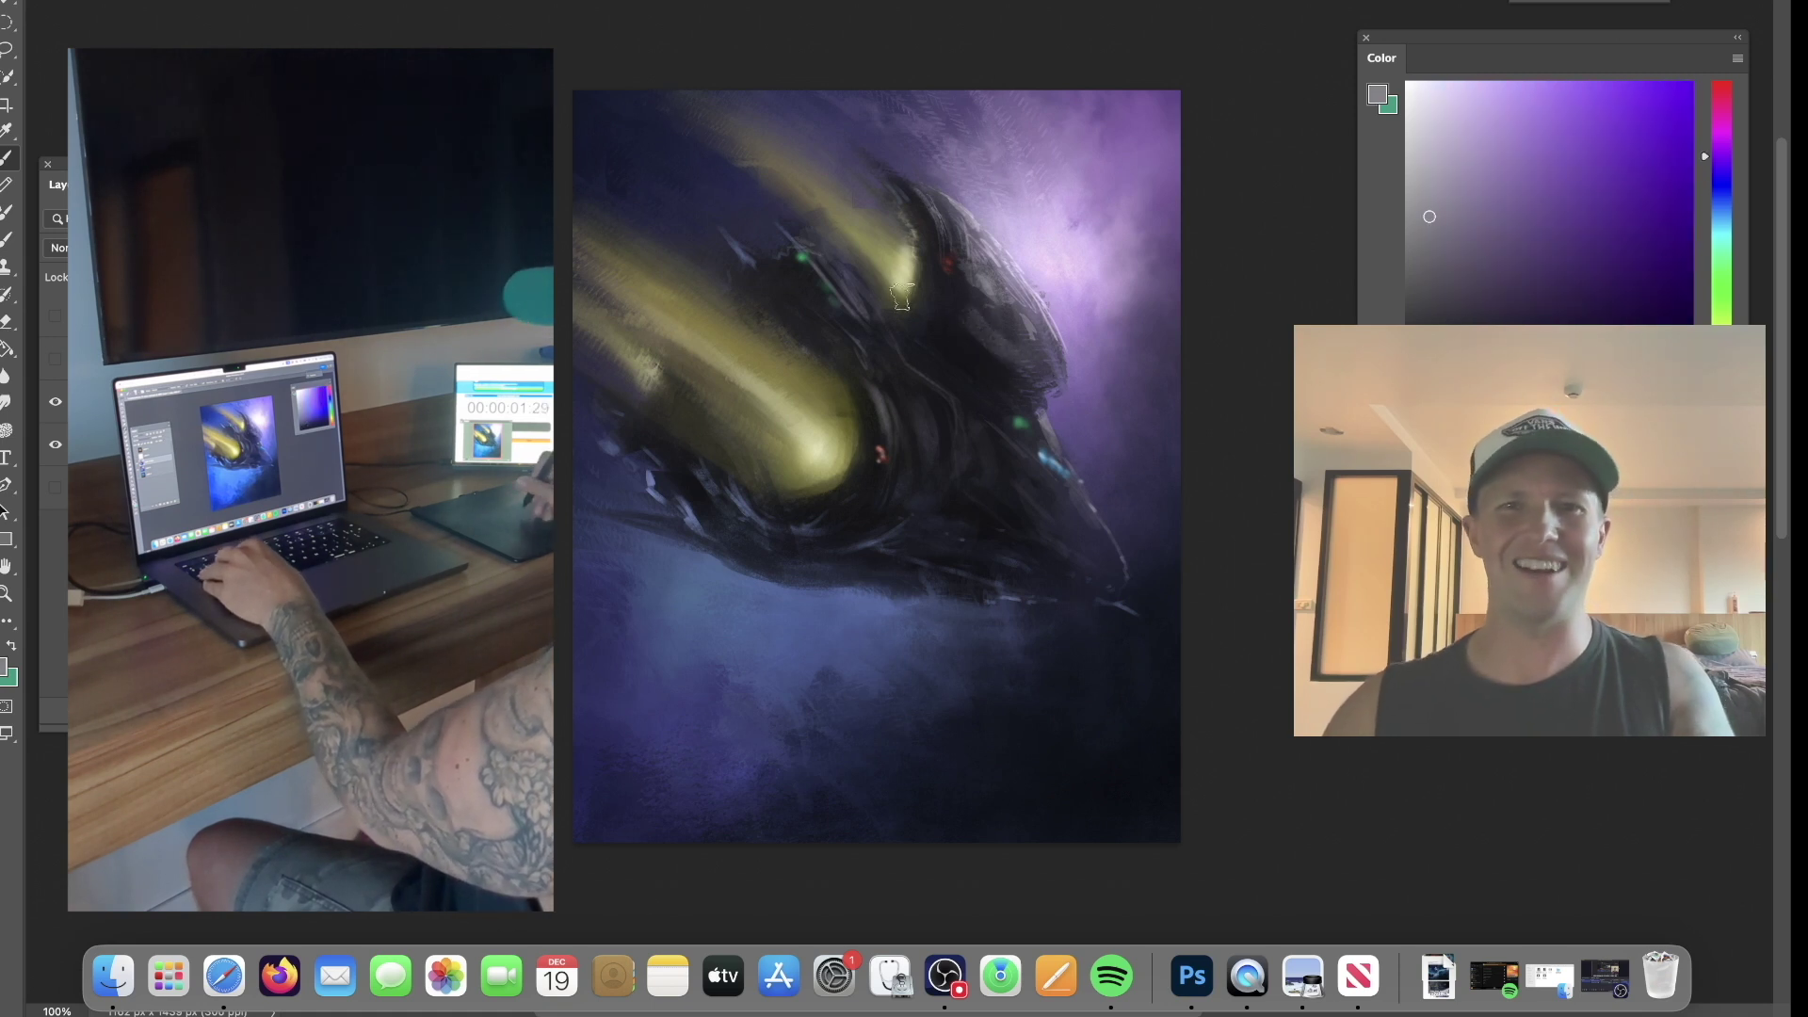
pyautogui.keyDown('alt'); pyautogui.click(975, 358); pyautogui.keyUp('alt')
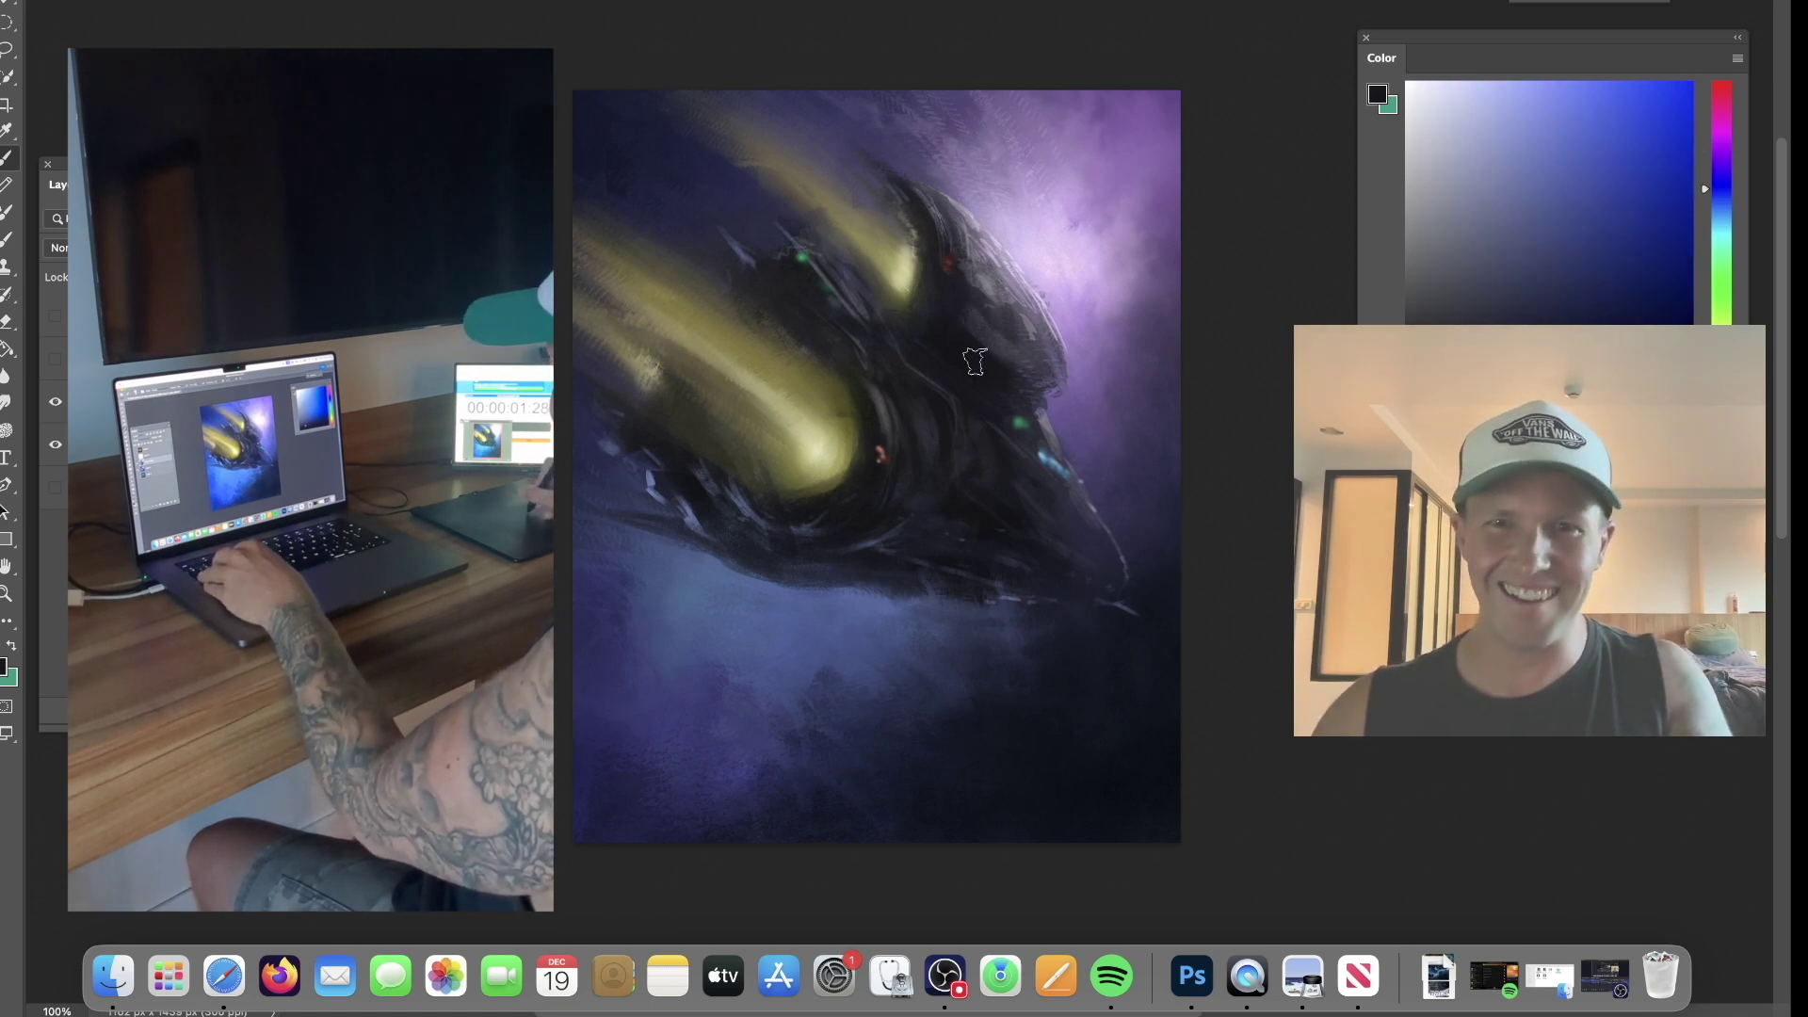
# Brighten the cores of the glowing yellow lights with short pale cream strokes.
pyautogui.keyDown('alt'); pyautogui.click(913, 266); pyautogui.keyUp('alt')
pyautogui.moveTo(815, 447); pyautogui.dragTo(770, 388)
pyautogui.press('super+z')
pyautogui.moveTo(815, 448); pyautogui.dragTo(800, 427)
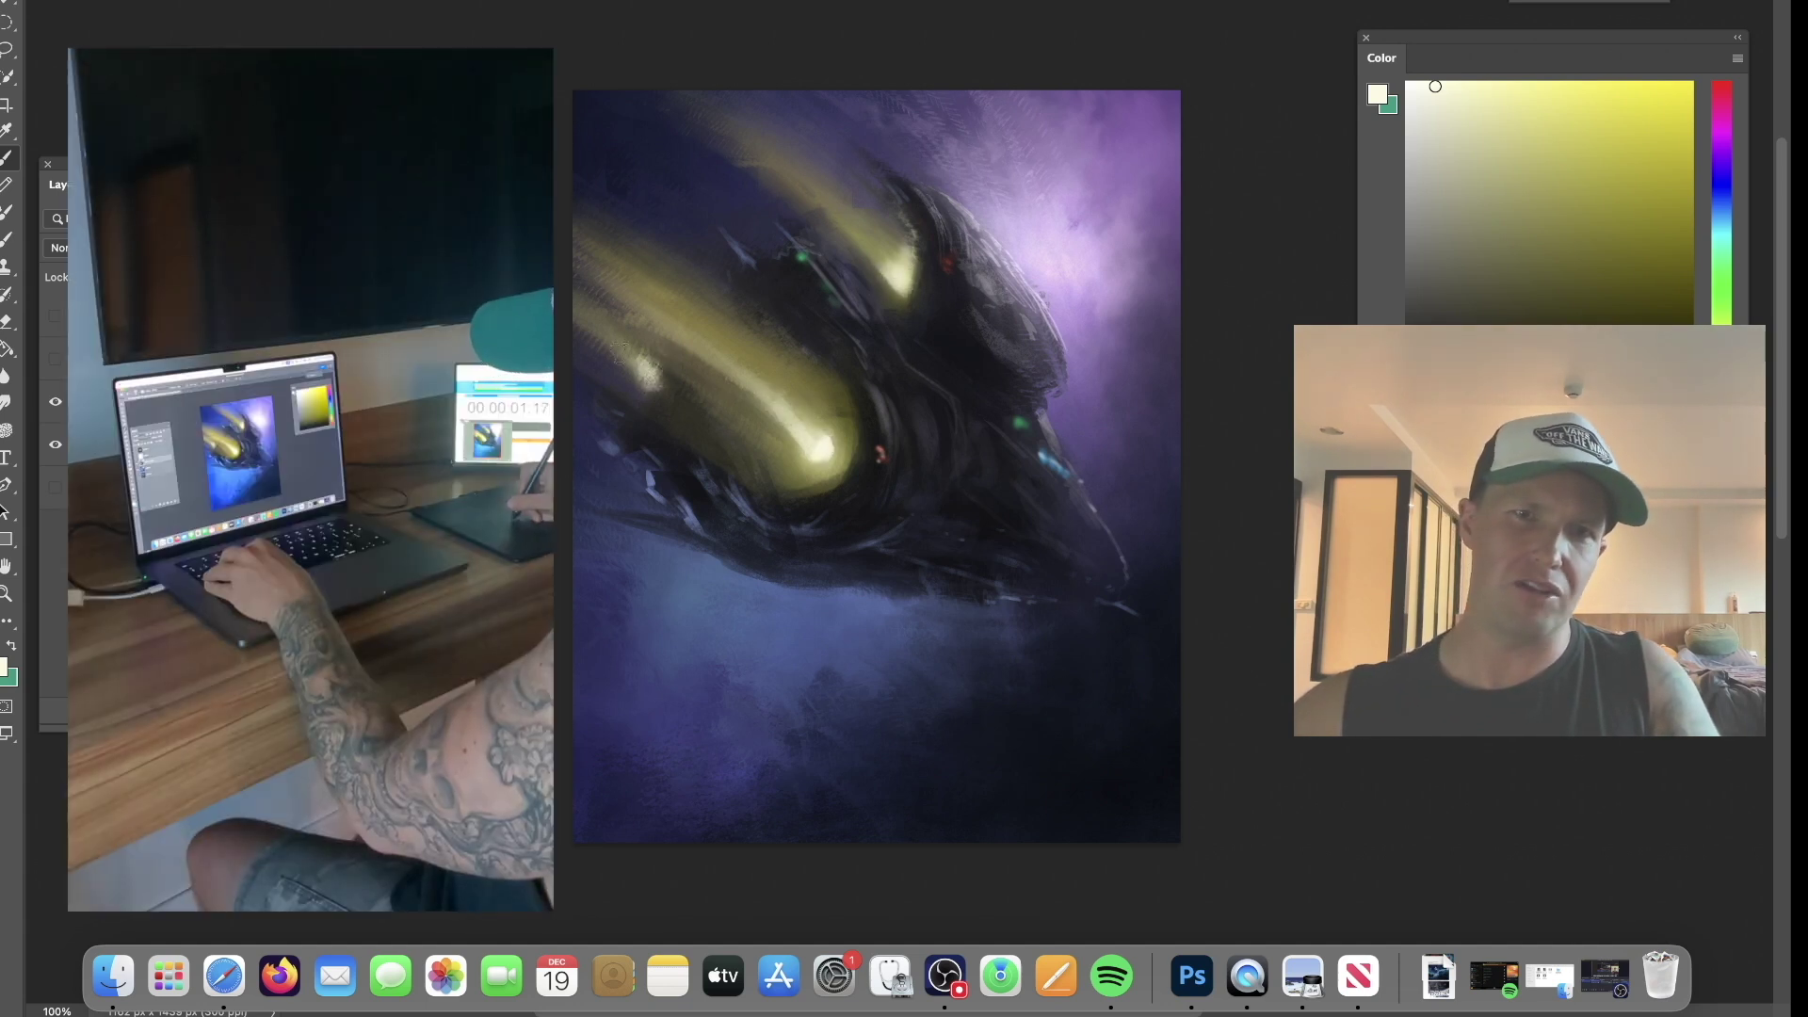
# Paint dark blue cloud shapes into the mist below the head, using sampled dark blues.
pyautogui.keyDown('alt'); pyautogui.click(641, 478); pyautogui.keyUp('alt')
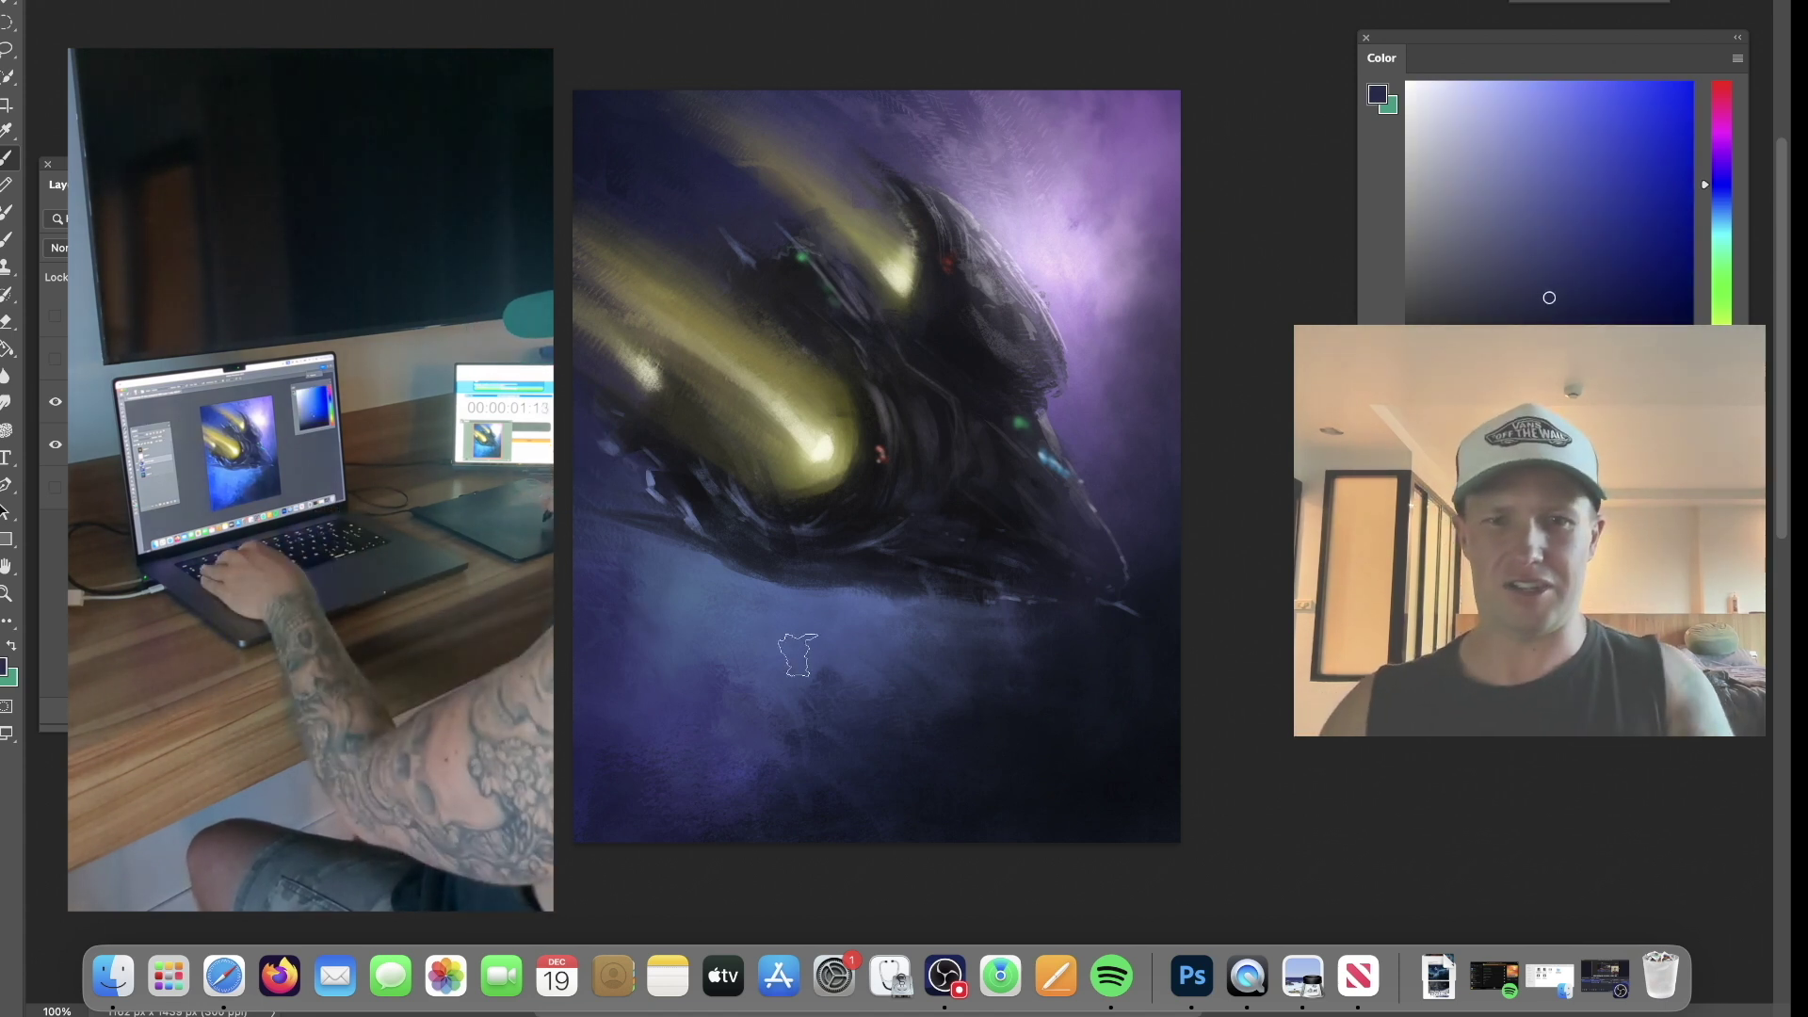
pyautogui.keyDown('alt'); pyautogui.click(840, 716); pyautogui.keyUp('alt')
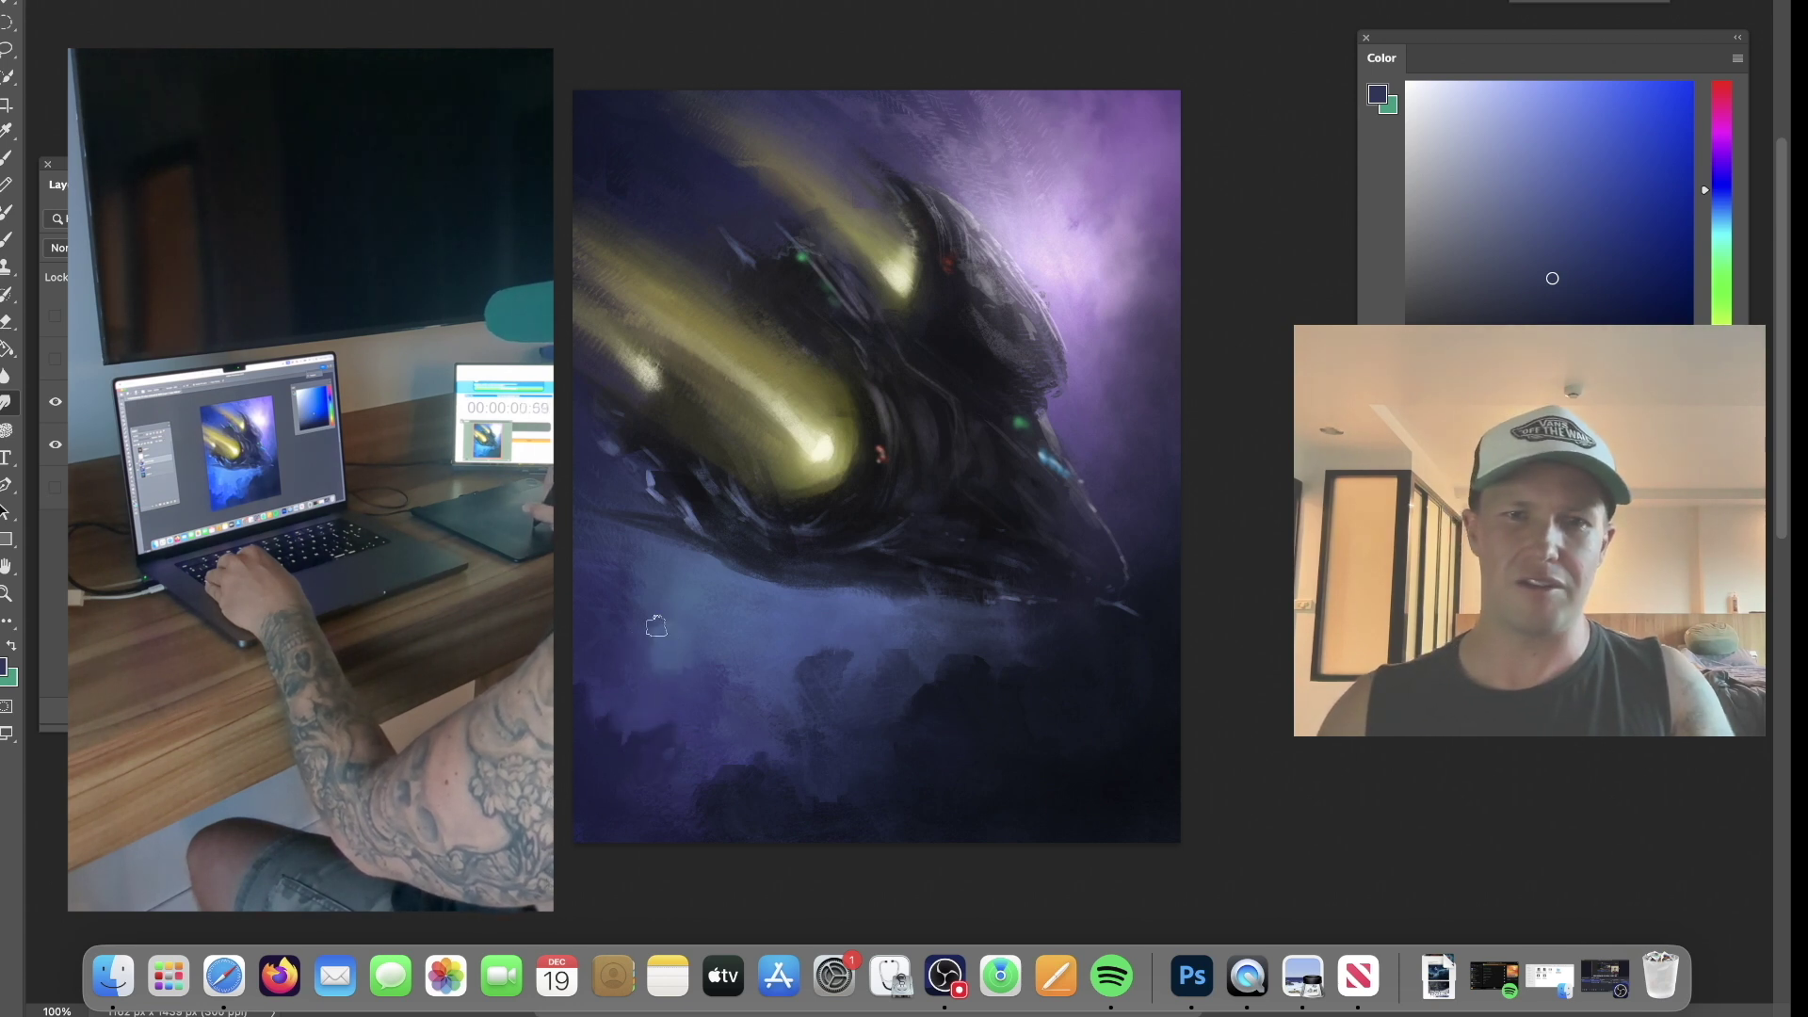
pyautogui.moveTo(1116, 303)
pyautogui.mouseDown()
pyautogui.moveTo(1106, 227)
pyautogui.moveTo(1138, 258)
pyautogui.mouseUp()
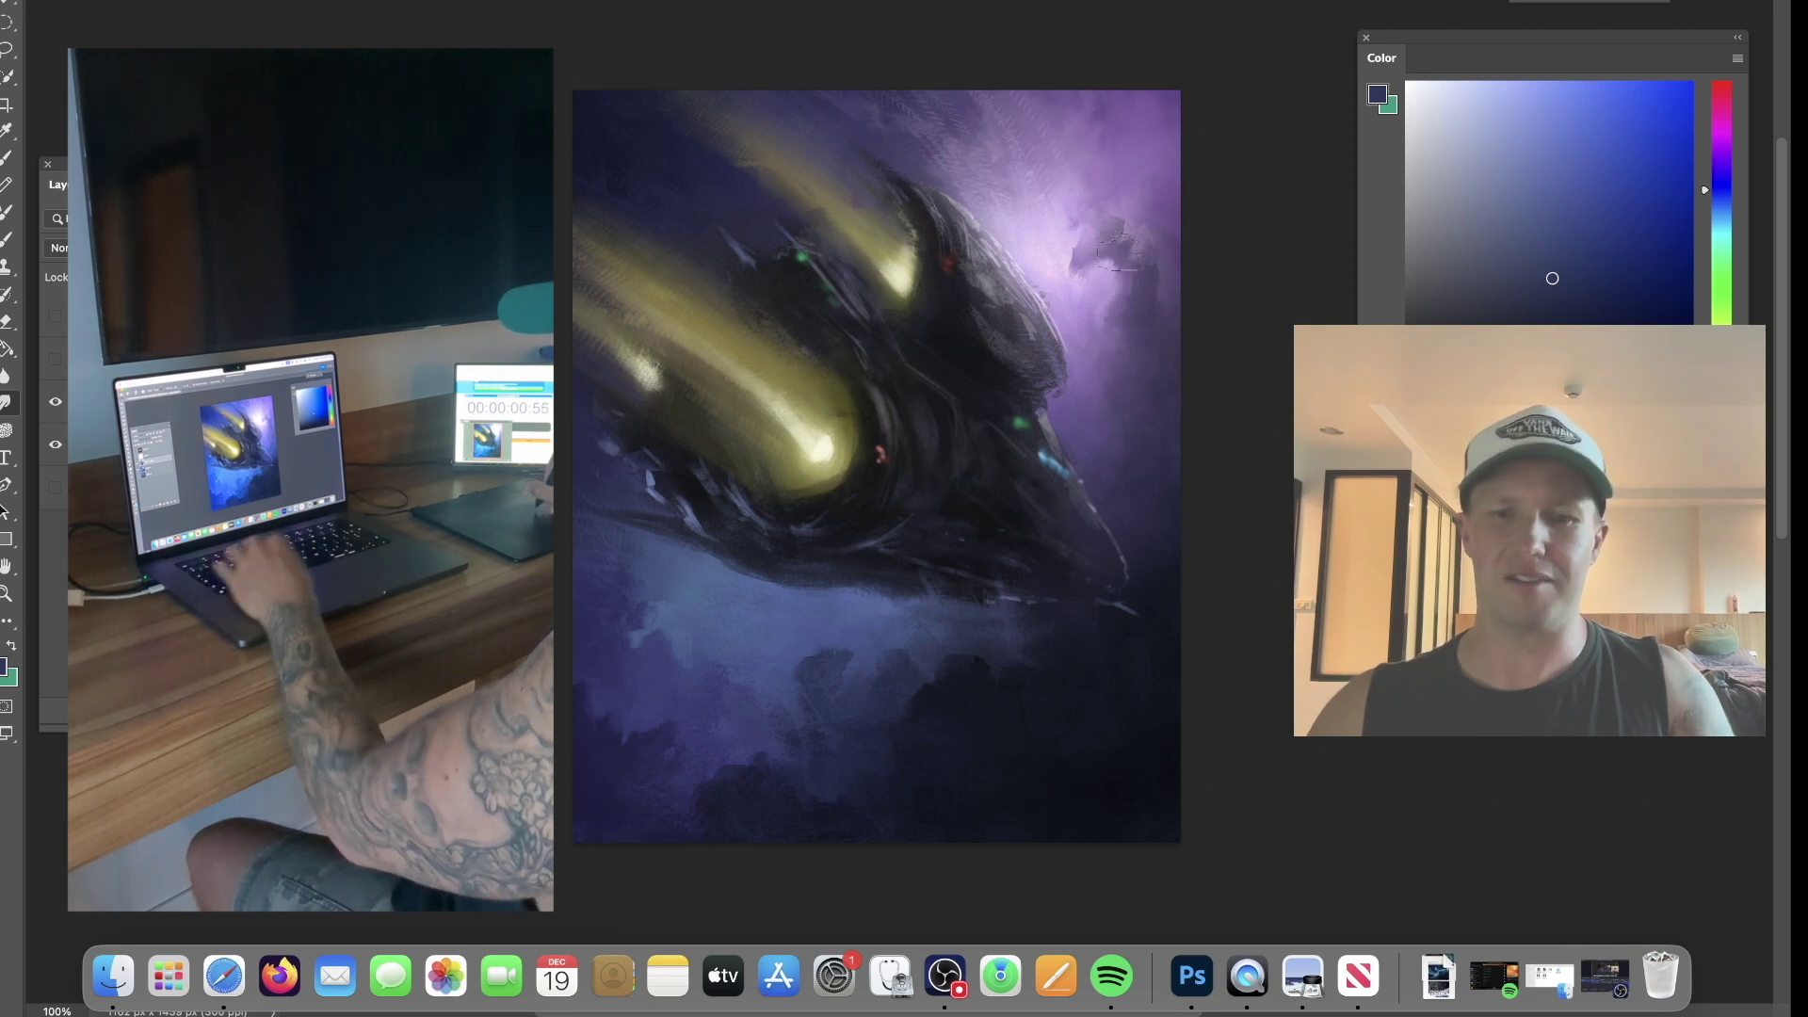
pyautogui.press('super+z')
pyautogui.press('super+z')
# Brush subtle cloud texture into the purple glow in front of the crest.
pyautogui.press('b')
pyautogui.moveTo(1113, 273); pyautogui.dragTo(1099, 224)
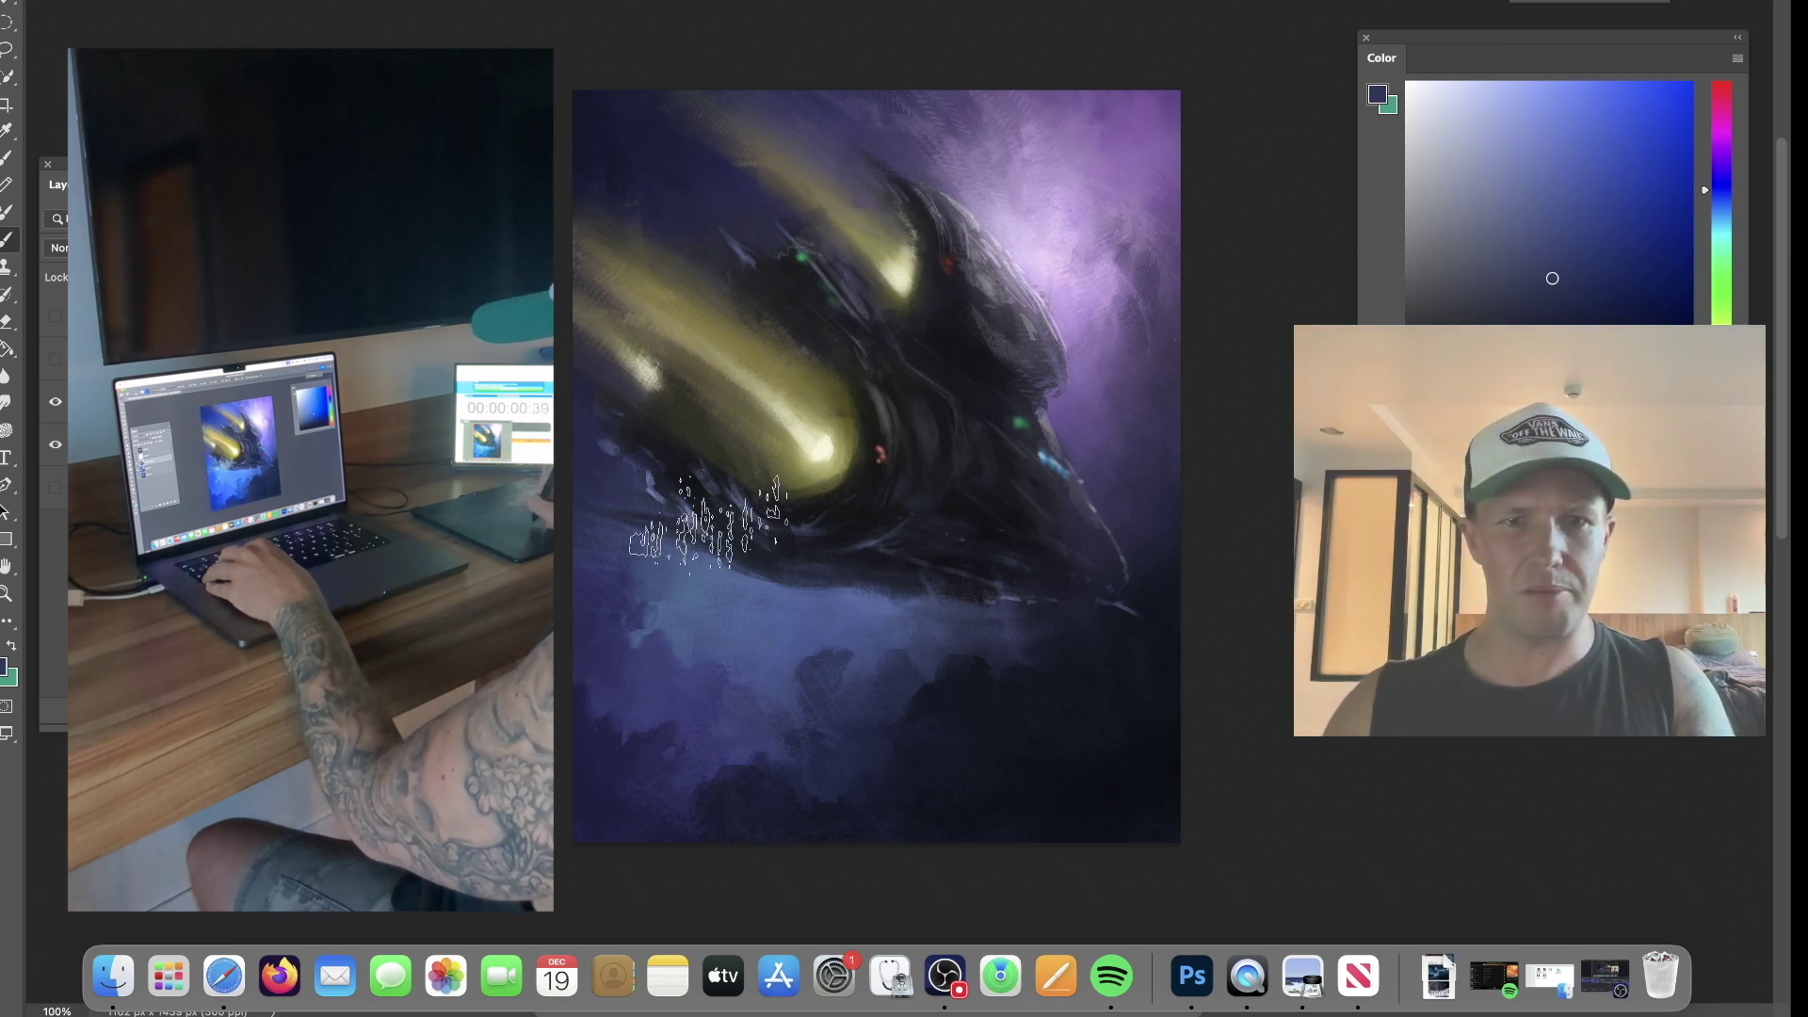
# Add small light grey highlights to the face ridges and eye rims, and set the paint colour to white.
pyautogui.keyDown('alt'); pyautogui.click(932, 442); pyautogui.keyUp('alt')
pyautogui.moveTo(1418, 162); pyautogui.dragTo(1417, 124)
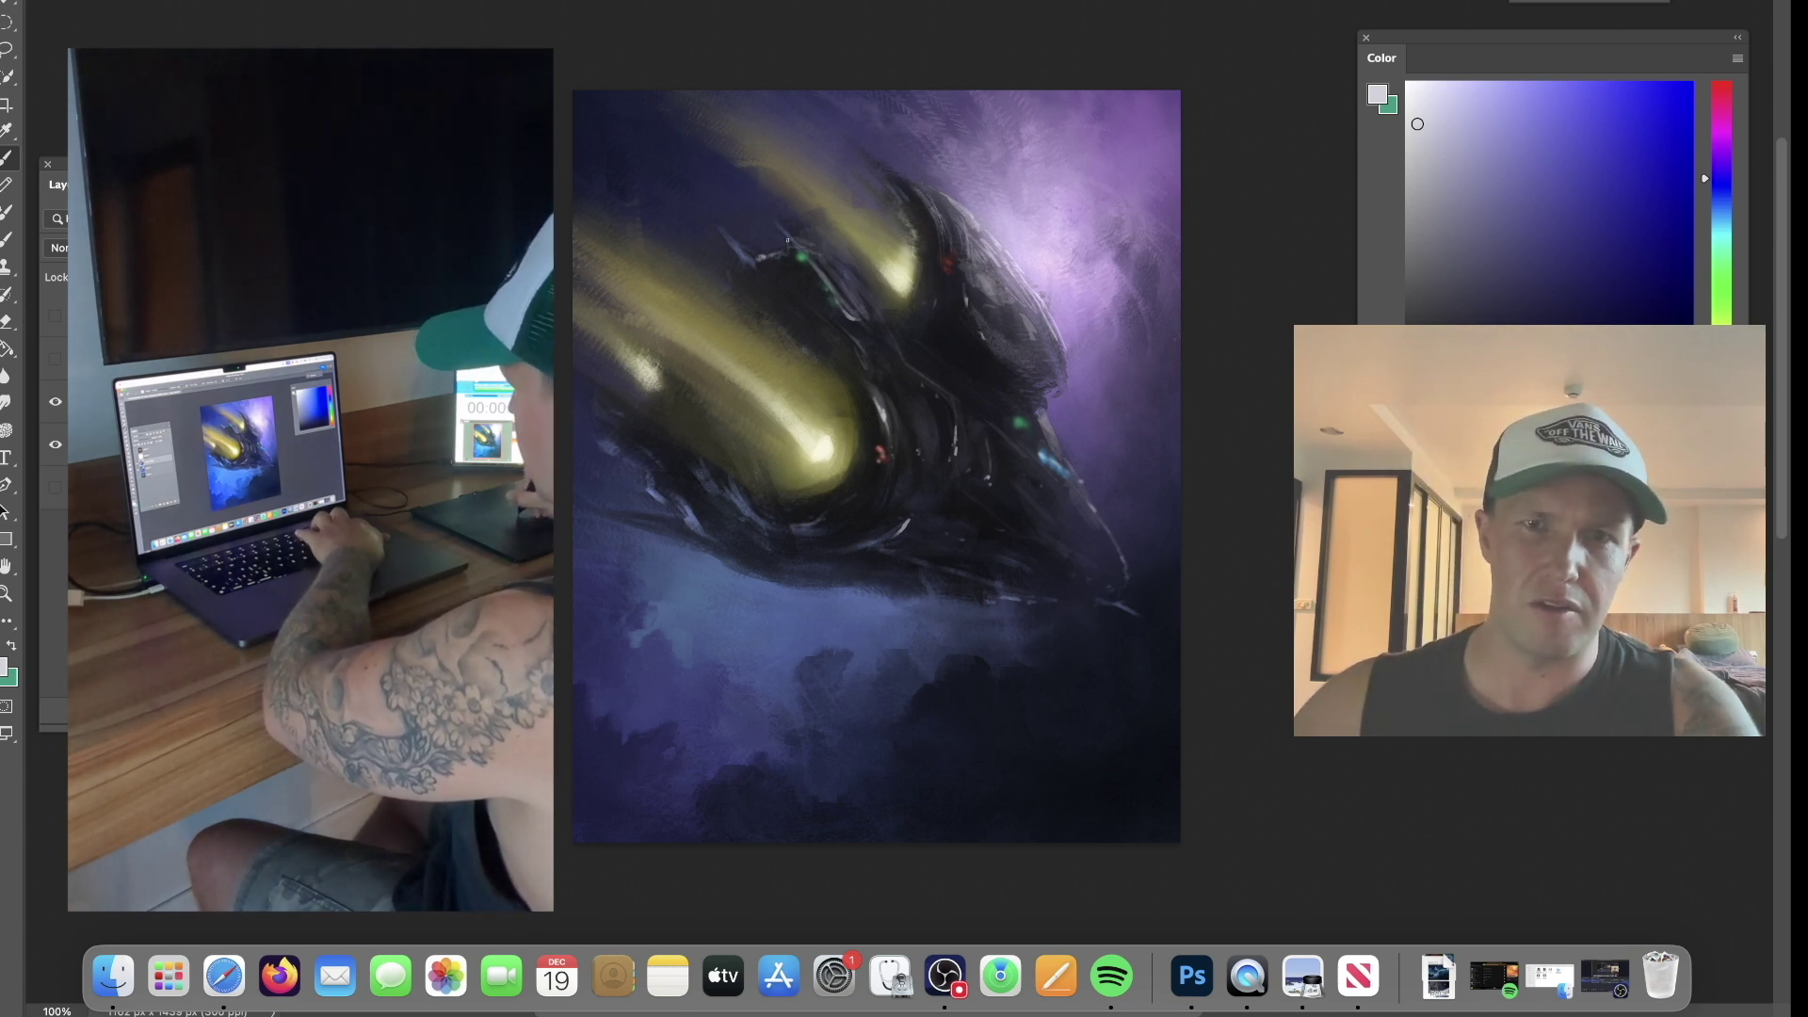
pyautogui.moveTo(1413, 156); pyautogui.dragTo(1405, 82)
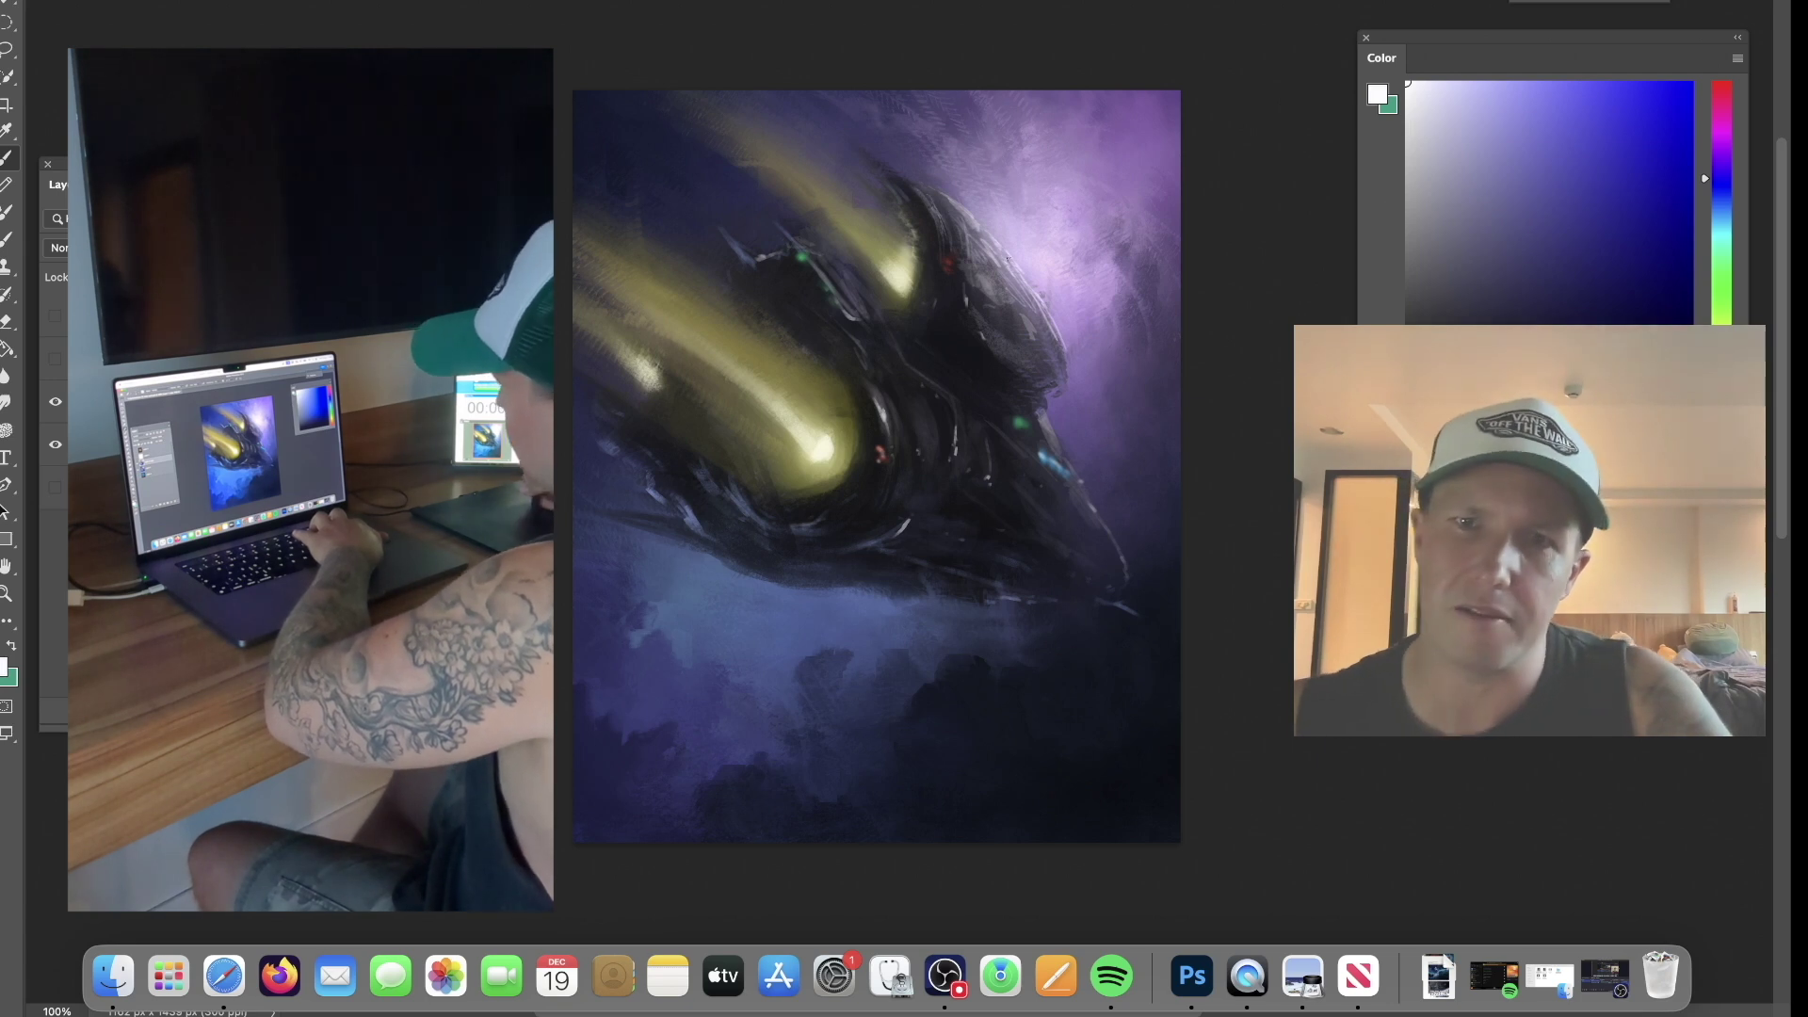